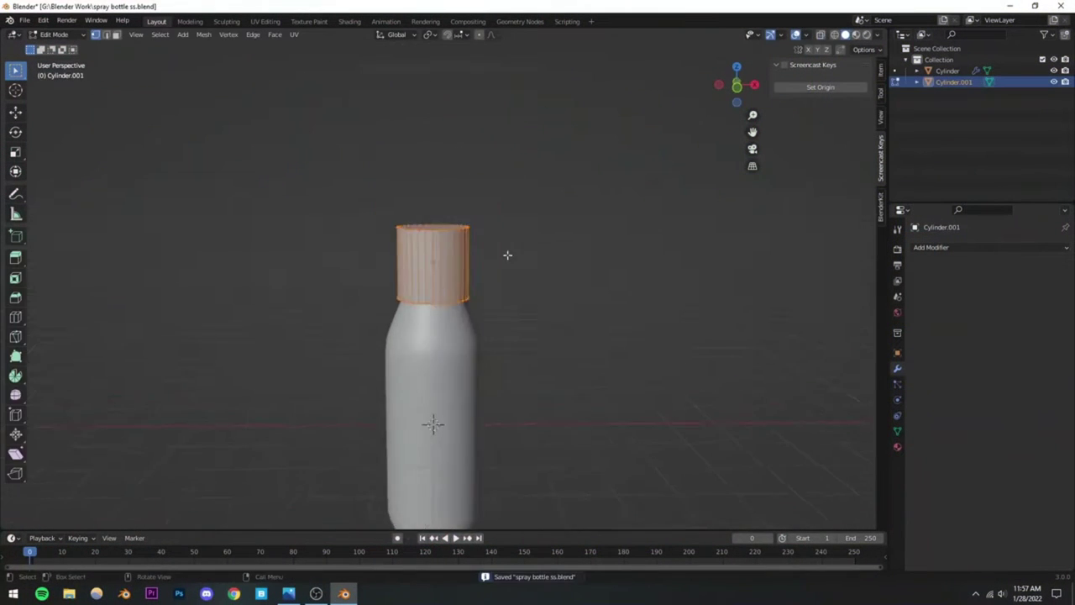
Step: Move the cap cylinder's top vertices along Z, inset its top face and extrude it up about 0.16 m
{"action": "key", "text": "KP_1"}
{"action": "key", "text": "KP_Decimal"}
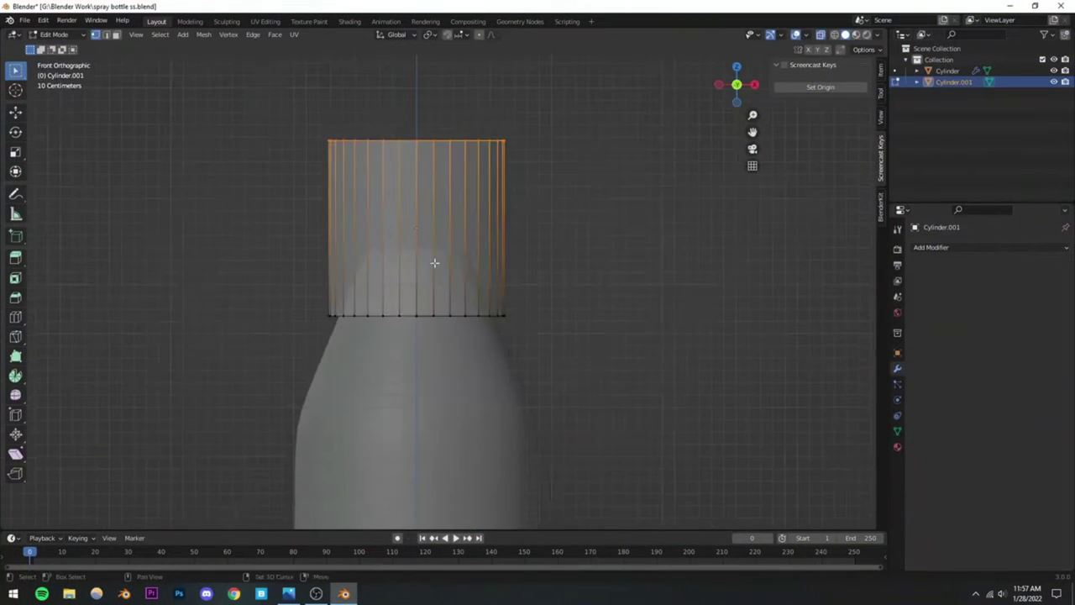
{"action": "key", "text": "g"}
{"action": "key", "text": "z"}
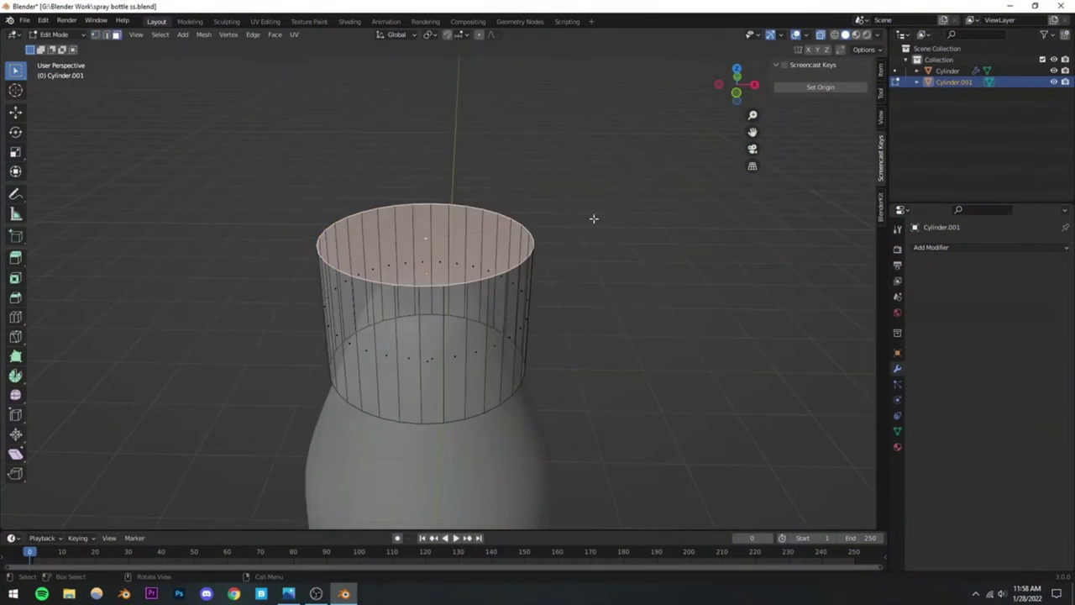
{"action": "key", "text": "i"}
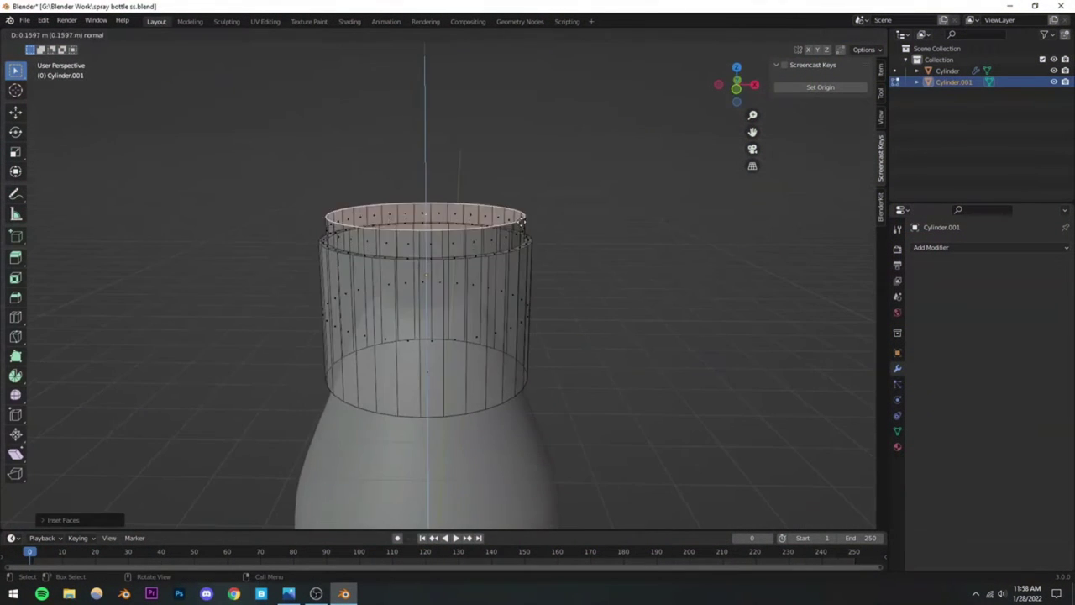
{"action": "key", "text": "e"}
{"action": "left_click", "coordinate": [460, 266]}
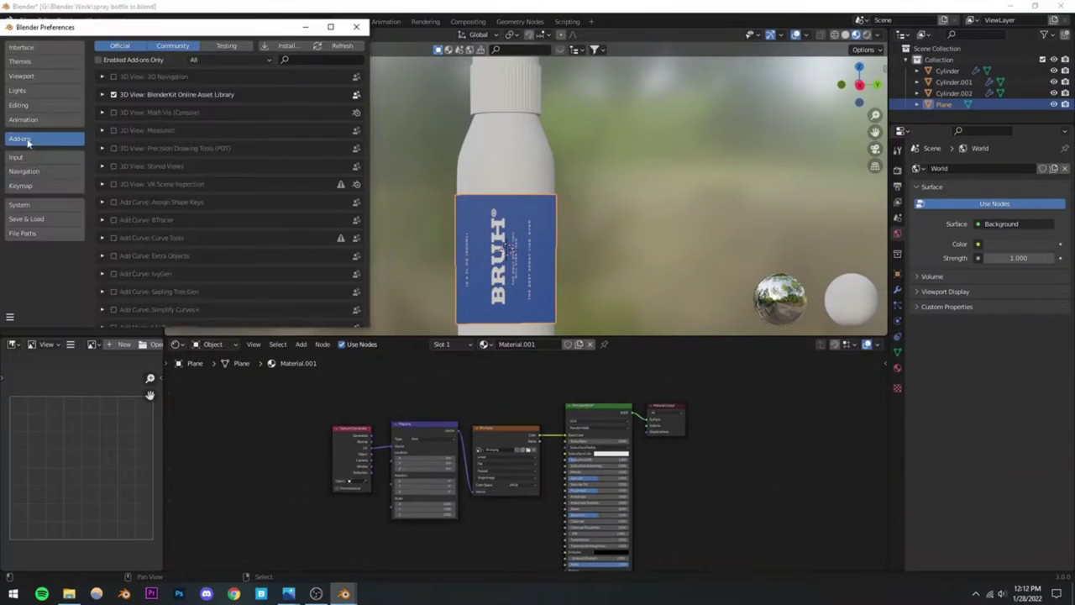
Step: Set the Mapping node's Z rotation to 90° in the label plane's material
{"action": "left_click_drag", "start_coordinate": [395, 430], "coordinate": [412, 430]}
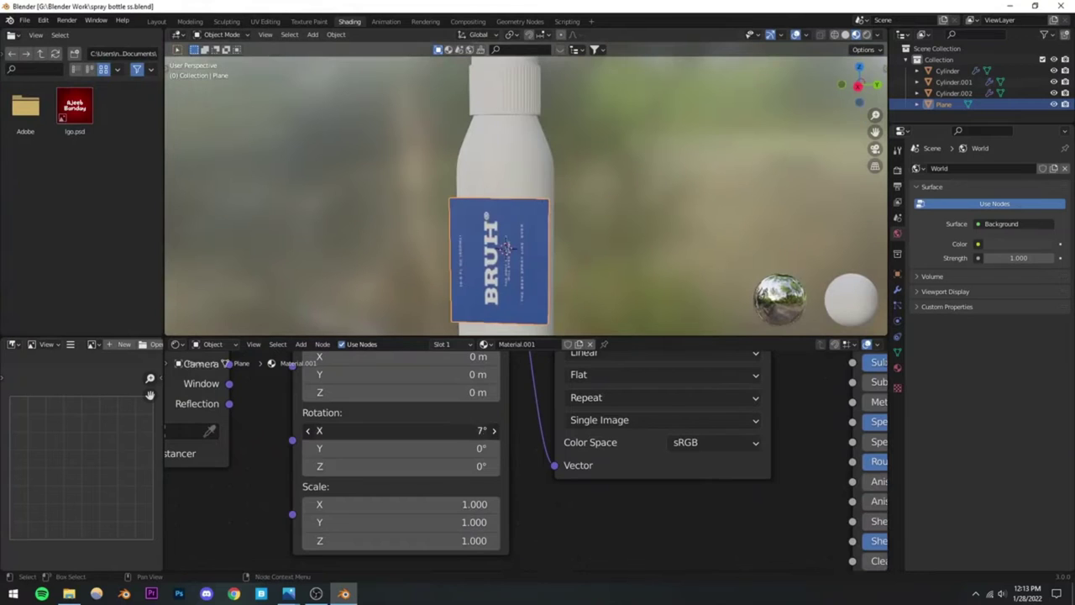
{"action": "key", "text": "Escape"}
{"action": "left_click_drag", "start_coordinate": [446, 466], "coordinate": [487, 466]}
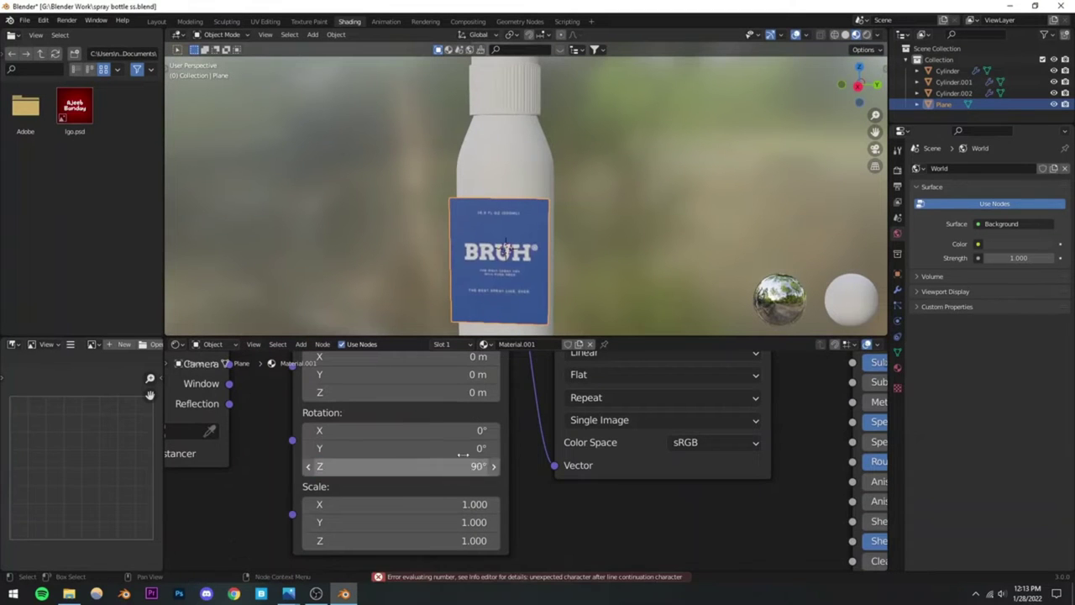
Step: Add a modifier to the label plane and pick the bottle body as its target
{"action": "middle_click_drag", "start_coordinate": [504, 244], "coordinate": [510, 210]}
{"action": "scroll", "coordinate": [510, 210], "scroll_direction": "down", "scroll_amount": 2}
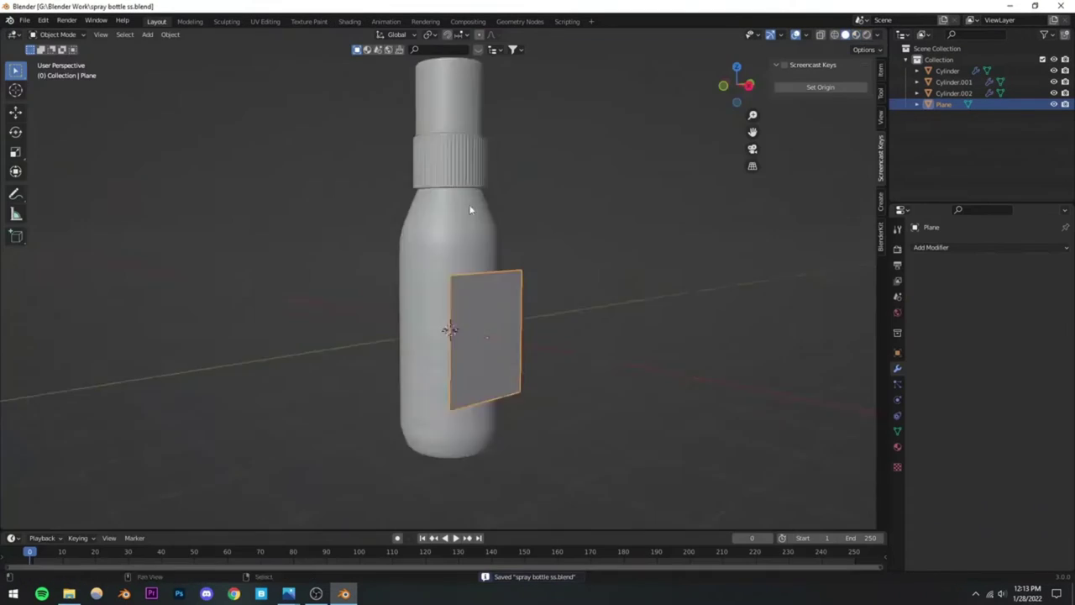
{"action": "mouse_move", "coordinate": [469, 205]}
{"action": "middle_mouse_down"}
{"action": "mouse_move", "coordinate": [484, 270]}
{"action": "mouse_move", "coordinate": [521, 277]}
{"action": "middle_mouse_up"}
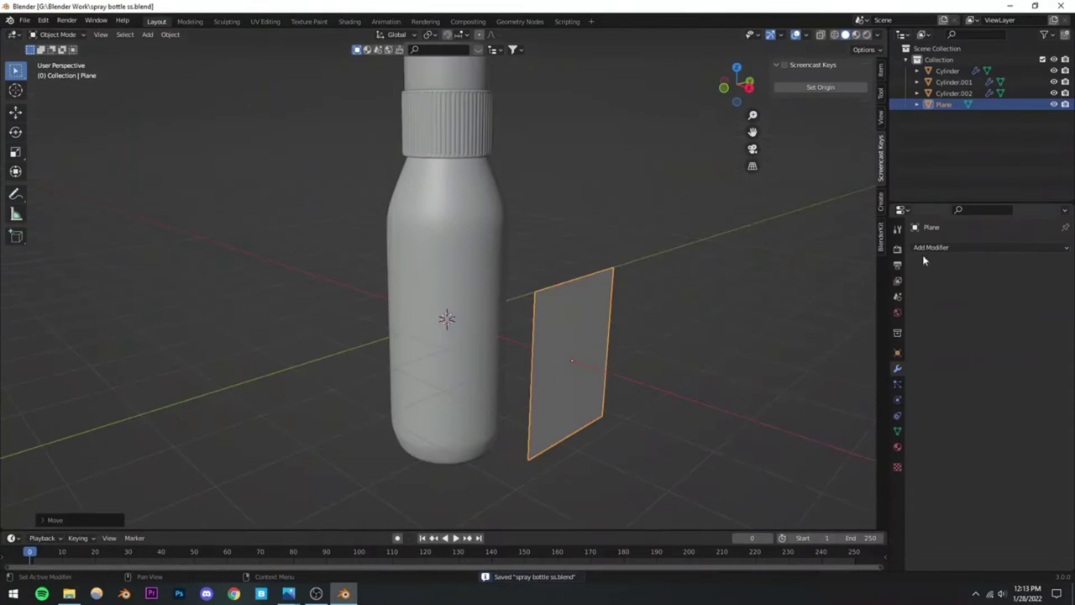
{"action": "left_click", "coordinate": [931, 247]}
{"action": "left_click", "coordinate": [932, 382]}
{"action": "left_click", "coordinate": [1049, 311]}
{"action": "left_click", "coordinate": [424, 261]}
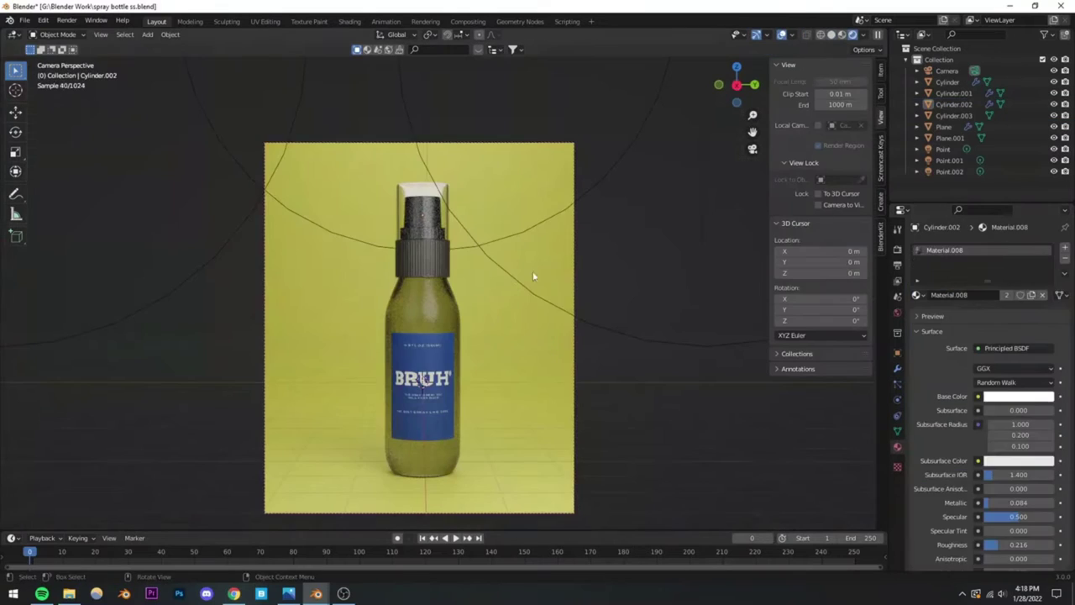
Step: Go through the bottle cap's material settings and save the file
{"action": "scroll", "coordinate": [987, 395], "scroll_direction": "down", "scroll_amount": 1}
{"action": "scroll", "coordinate": [1006, 440], "scroll_direction": "down", "scroll_amount": 4}
{"action": "key", "text": "ctrl+s"}
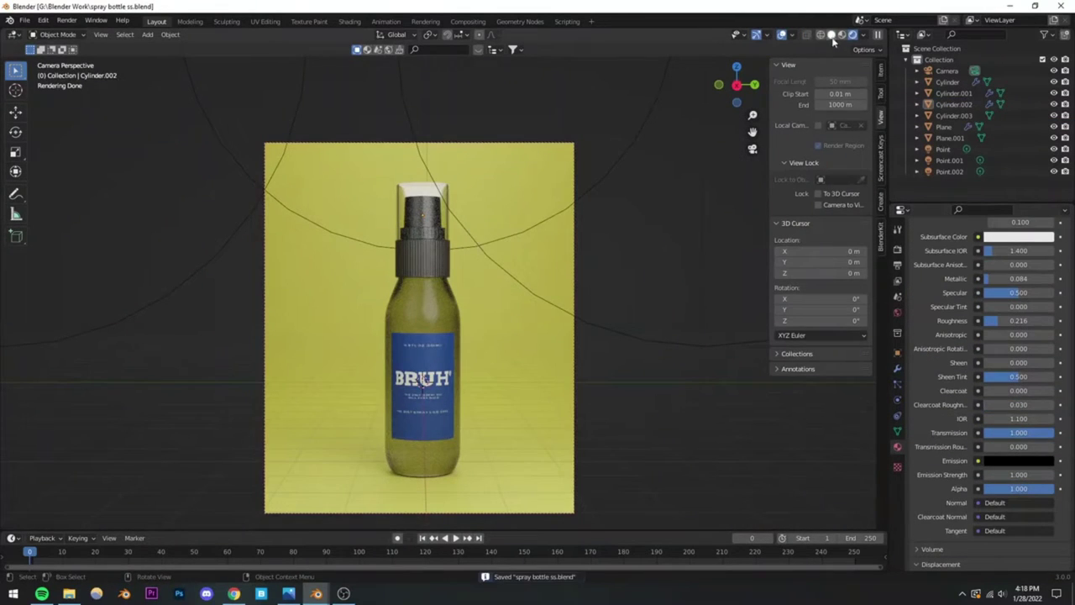
Step: Split the 3D viewport into two side by side, one in material preview and the other showing the rendered camera view
{"action": "left_click", "coordinate": [842, 35]}
{"action": "mouse_move", "coordinate": [353, 235]}
{"action": "middle_mouse_down"}
{"action": "mouse_move", "coordinate": [210, 269]}
{"action": "mouse_move", "coordinate": [265, 272]}
{"action": "middle_mouse_up"}
{"action": "scroll", "coordinate": [266, 272], "scroll_direction": "down", "scroll_amount": 2}
{"action": "right_click", "coordinate": [876, 243]}
{"action": "left_click", "coordinate": [855, 243]}
{"action": "left_click", "coordinate": [481, 244]}
{"action": "left_click_drag", "start_coordinate": [892, 168], "coordinate": [988, 168]}
{"action": "key", "text": "KP_0"}
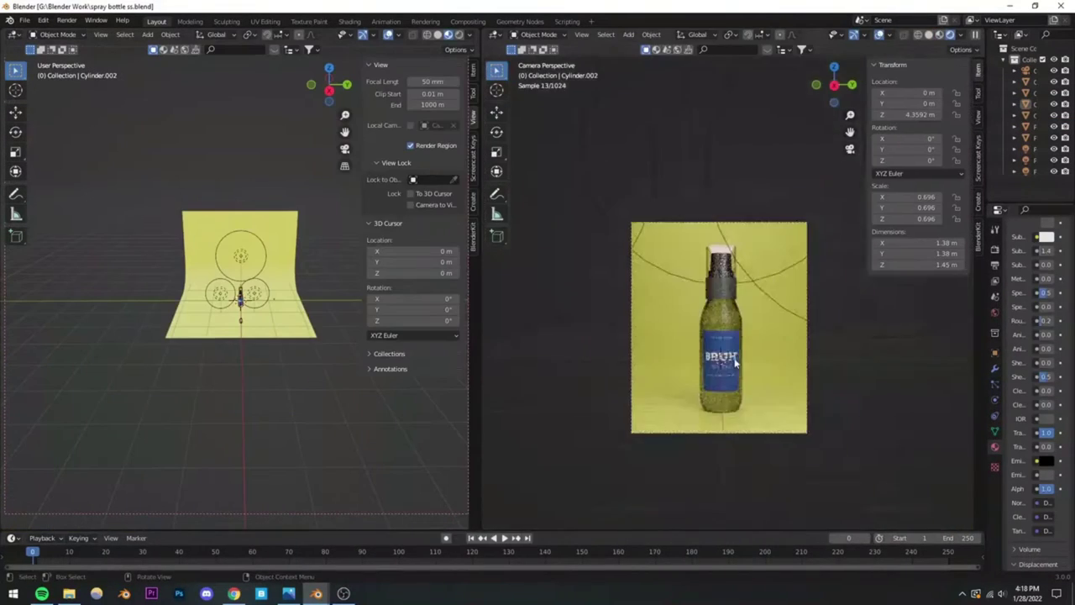
Step: Narrow the camera viewport with its sidebar hidden, and limit its rendering to a region around the bottle
{"action": "scroll", "coordinate": [735, 363], "scroll_direction": "up", "scroll_amount": 4}
{"action": "key", "text": "n"}
{"action": "left_click_drag", "start_coordinate": [480, 262], "coordinate": [706, 262]}
{"action": "scroll", "coordinate": [848, 307], "scroll_direction": "up", "scroll_amount": 2}
{"action": "key", "text": "ctrl+b"}
{"action": "left_click_drag", "start_coordinate": [762, 97], "coordinate": [924, 523]}
Step: Widen the properties area, switch the working viewport to solid shading and save the file
{"action": "scroll", "coordinate": [417, 302], "scroll_direction": "down", "scroll_amount": 3}
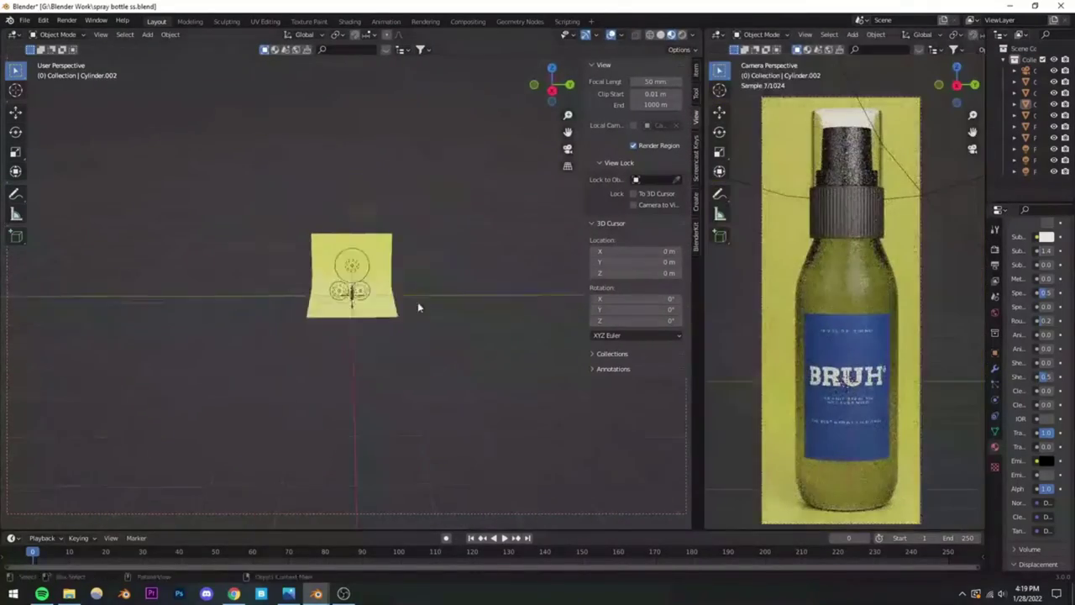
{"action": "middle_click_drag", "start_coordinate": [418, 301], "coordinate": [369, 328]}
{"action": "scroll", "coordinate": [370, 327], "scroll_direction": "up", "scroll_amount": 7}
{"action": "left_click", "coordinate": [239, 314]}
{"action": "left_click_drag", "start_coordinate": [988, 110], "coordinate": [903, 109]}
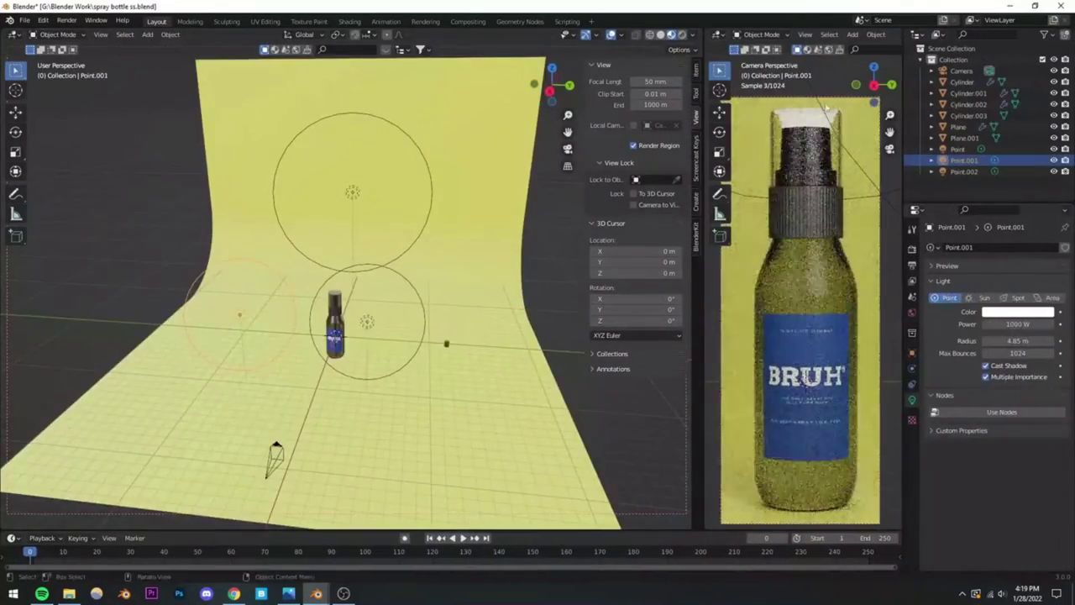
{"action": "left_click", "coordinate": [1048, 297]}
{"action": "middle_click_drag", "start_coordinate": [395, 327], "coordinate": [453, 362]}
{"action": "left_click", "coordinate": [660, 34]}
{"action": "key", "text": "ctrl+s"}
Step: Rescale the selected object in the solid-shaded viewport
{"action": "key", "text": "s"}
{"action": "left_click", "coordinate": [481, 311]}
{"action": "scroll", "coordinate": [459, 394], "scroll_direction": "down", "scroll_amount": 3}
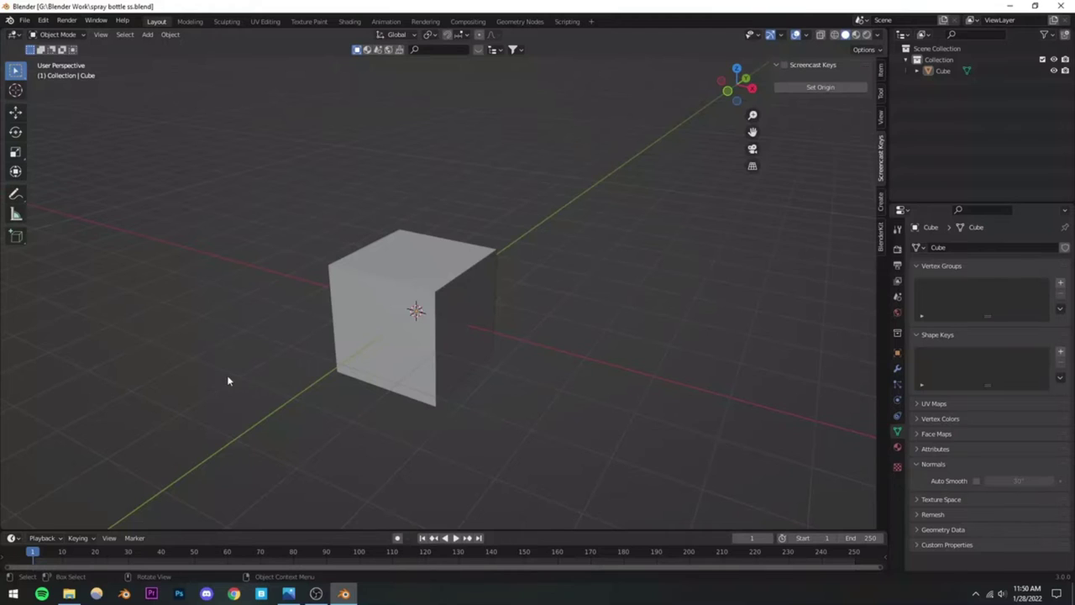
Step: Delete the default cube from the scene and save the file
{"action": "key", "text": "alt+Tab"}
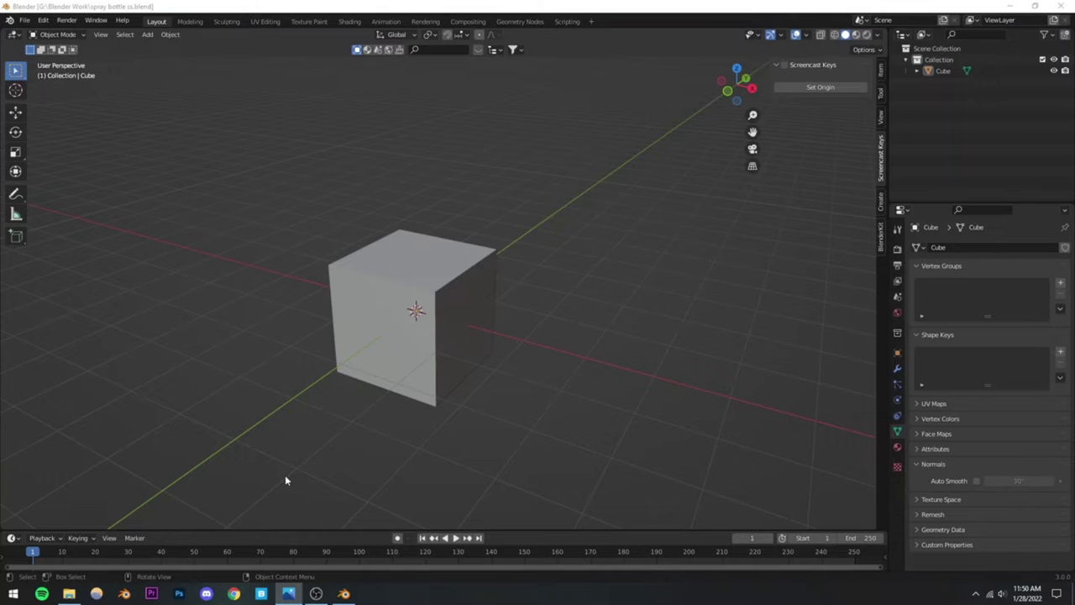
{"action": "left_click", "coordinate": [378, 363]}
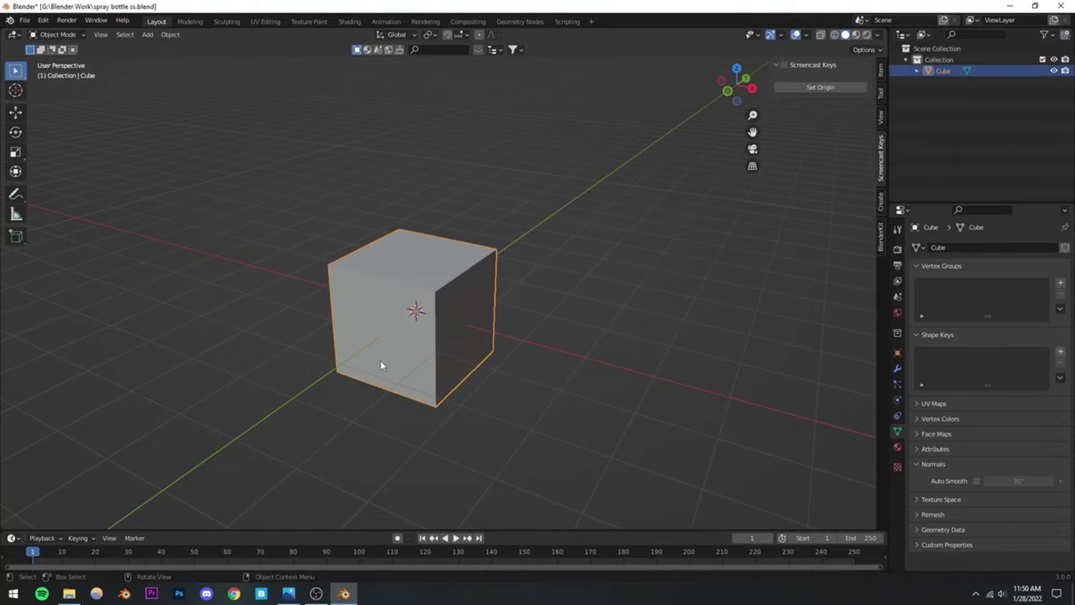
{"action": "key", "text": "Delete"}
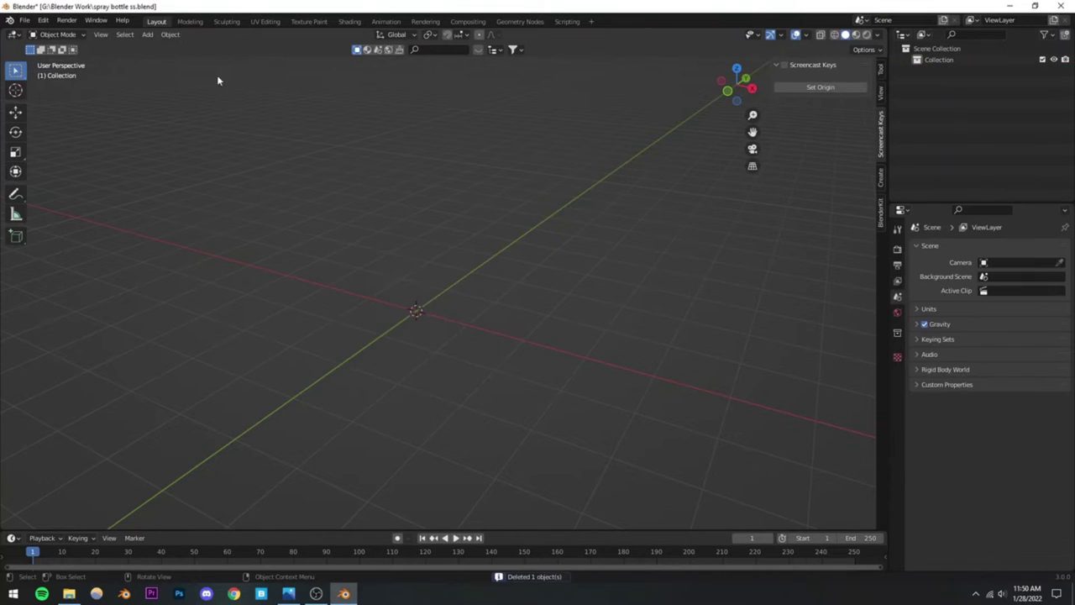
{"action": "key", "text": "ctrl+s"}
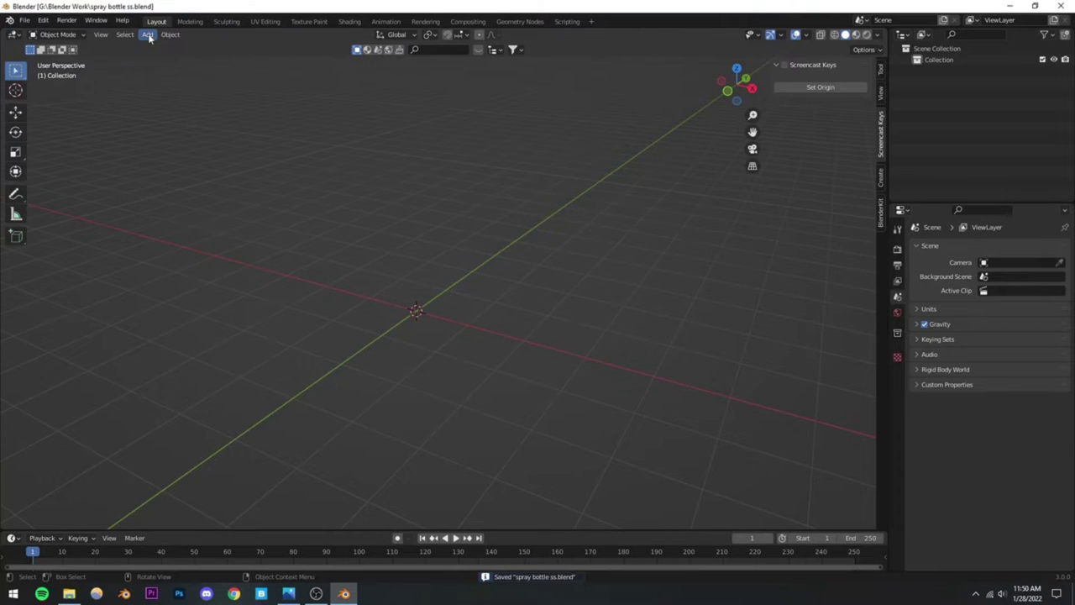
Step: Add a mesh cylinder at the world origin as the base of the bottle
{"action": "left_click", "coordinate": [149, 36]}
{"action": "mouse_move", "coordinate": [158, 53]}
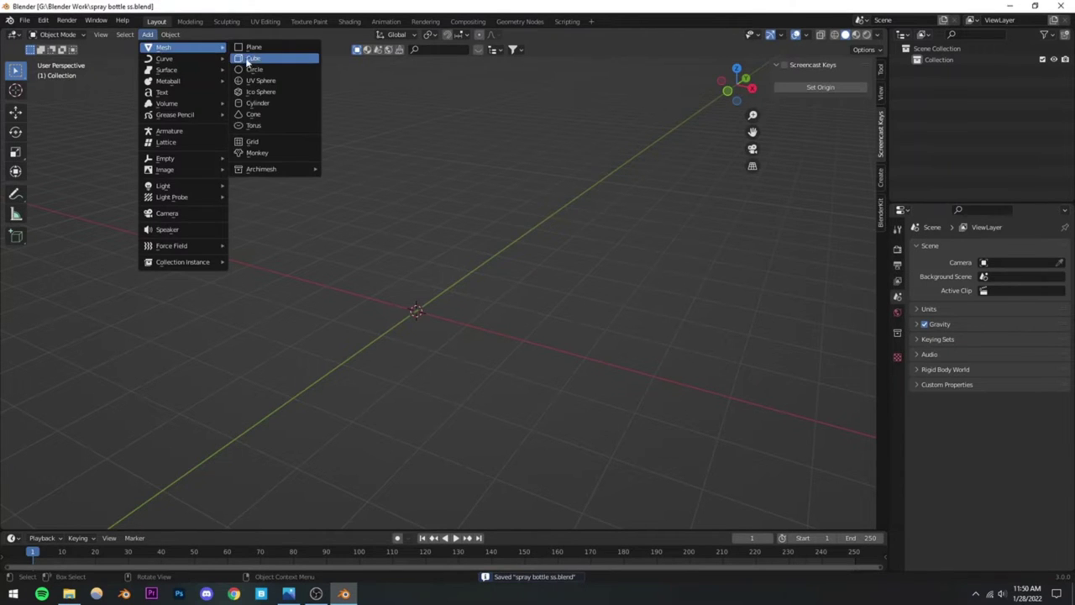
{"action": "left_click", "coordinate": [252, 105]}
{"action": "middle_click_drag", "start_coordinate": [470, 404], "coordinate": [436, 357]}
{"action": "scroll", "coordinate": [432, 386], "scroll_direction": "down", "scroll_amount": 5}
{"action": "scroll", "coordinate": [441, 305], "scroll_direction": "up", "scroll_amount": 7}
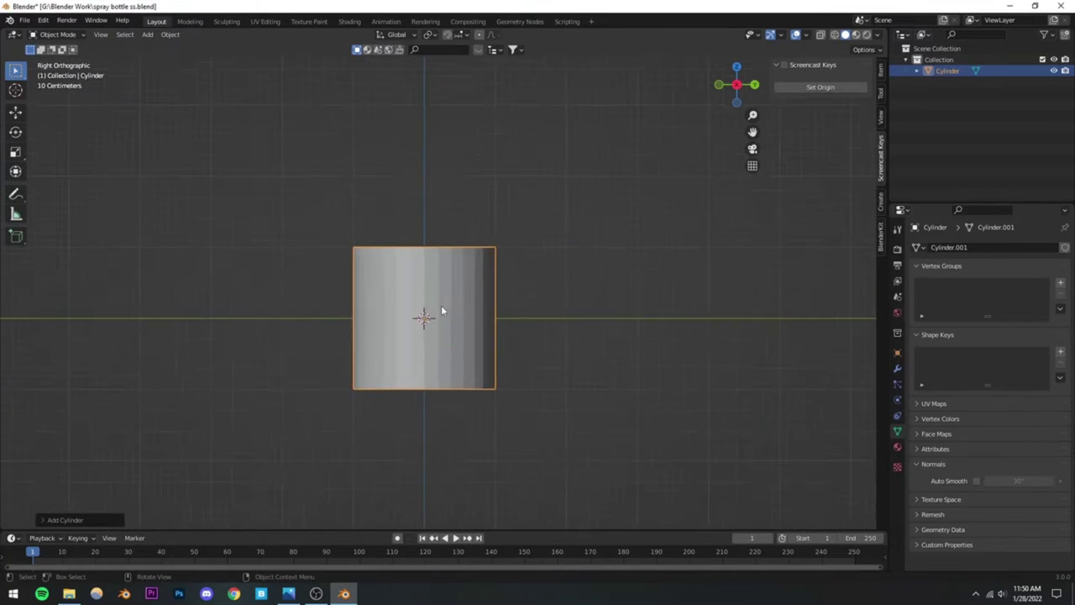
{"action": "scroll", "coordinate": [436, 318], "scroll_direction": "down", "scroll_amount": 4}
{"action": "scroll", "coordinate": [398, 317], "scroll_direction": "up", "scroll_amount": 1}
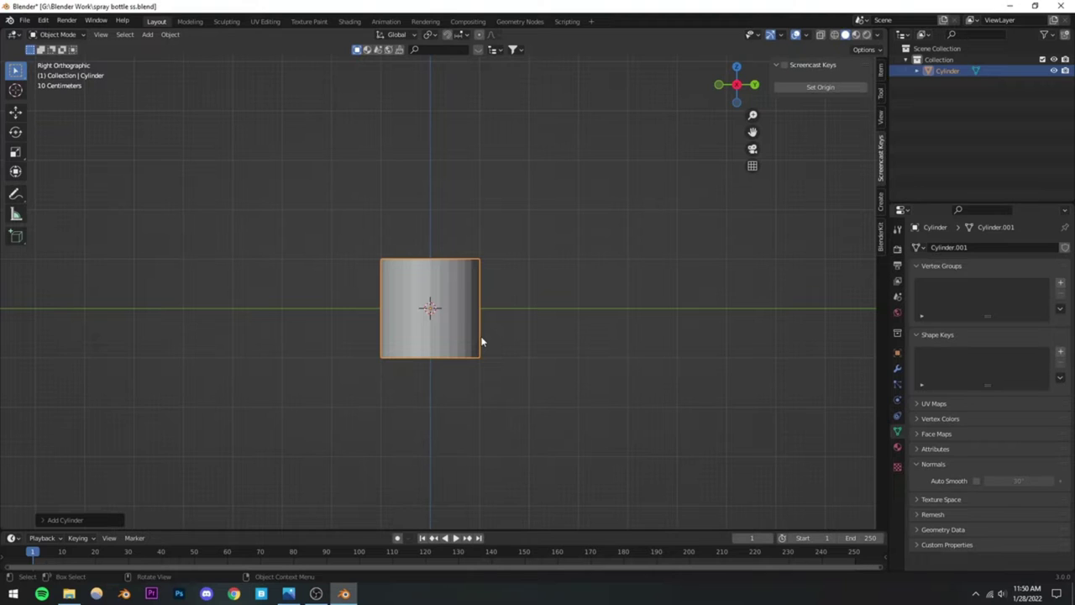
Step: Enter edit mode on the cylinder and turn on X-ray for selecting through the mesh
{"action": "key", "text": "Tab"}
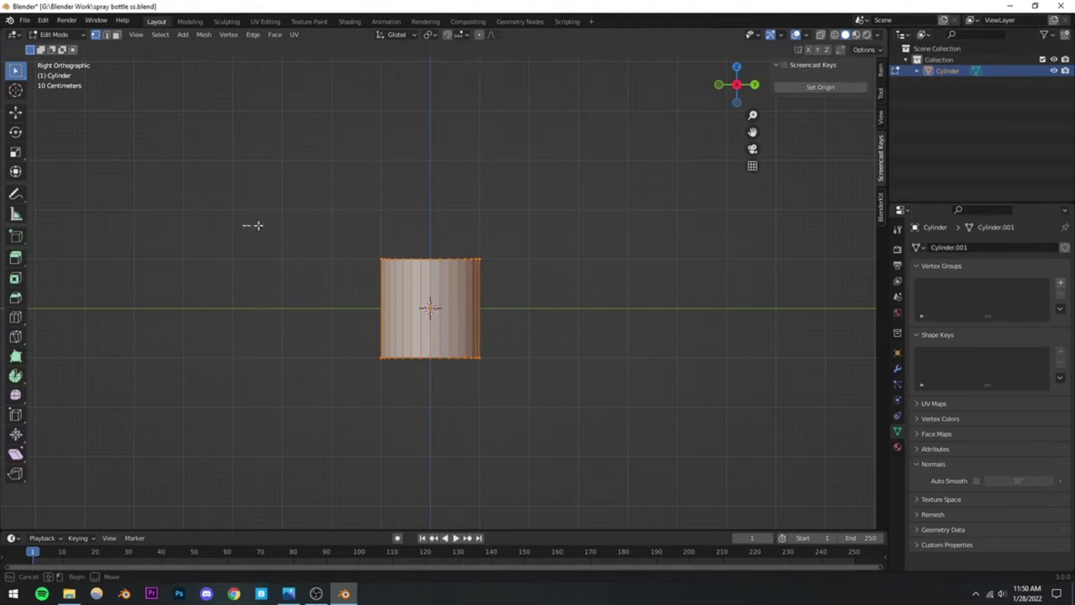
{"action": "left_click_drag", "start_coordinate": [256, 226], "coordinate": [569, 405]}
{"action": "middle_click_drag", "start_coordinate": [441, 344], "coordinate": [397, 238]}
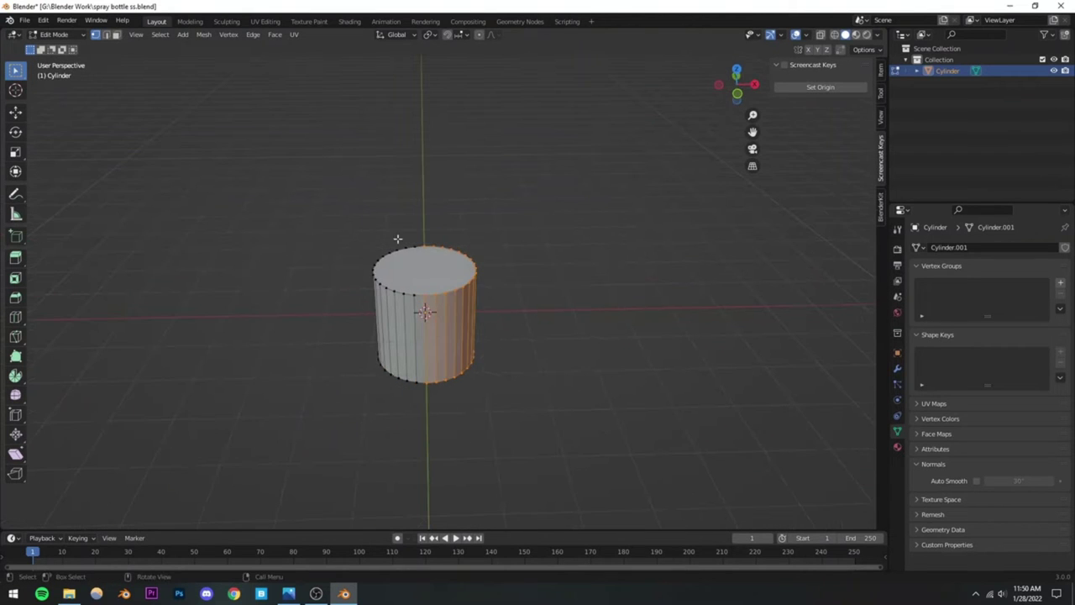
{"action": "middle_click_drag", "start_coordinate": [442, 320], "coordinate": [828, 80]}
{"action": "left_click", "coordinate": [820, 35]}
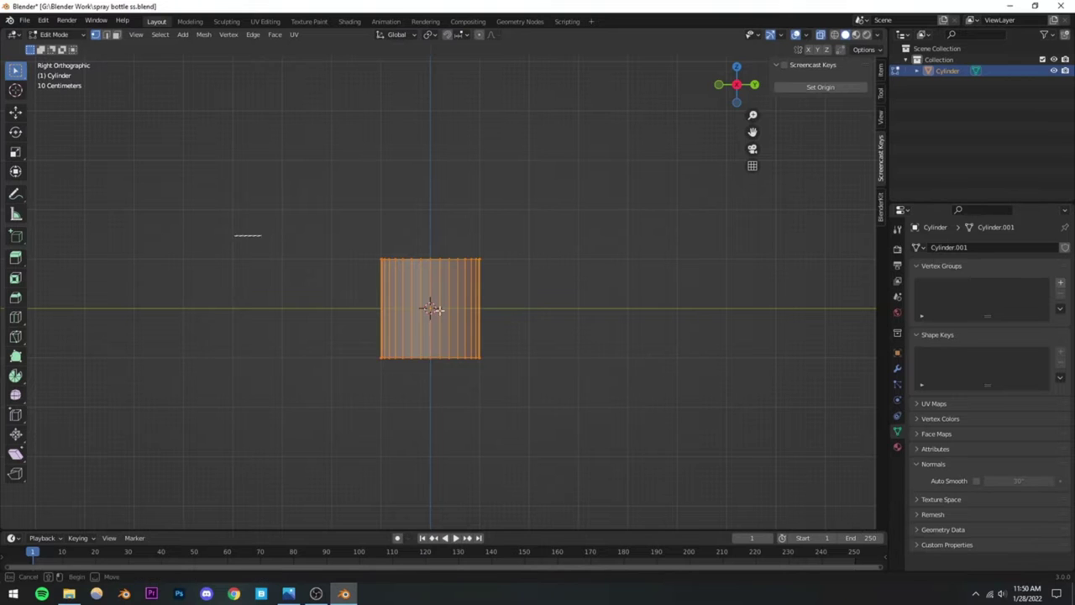
Step: Select the whole cylinder mesh in front view and save the file
{"action": "middle_click_drag", "start_coordinate": [457, 365], "coordinate": [441, 263]}
{"action": "middle_click_drag", "start_coordinate": [392, 315], "coordinate": [461, 319], "text": "alt"}
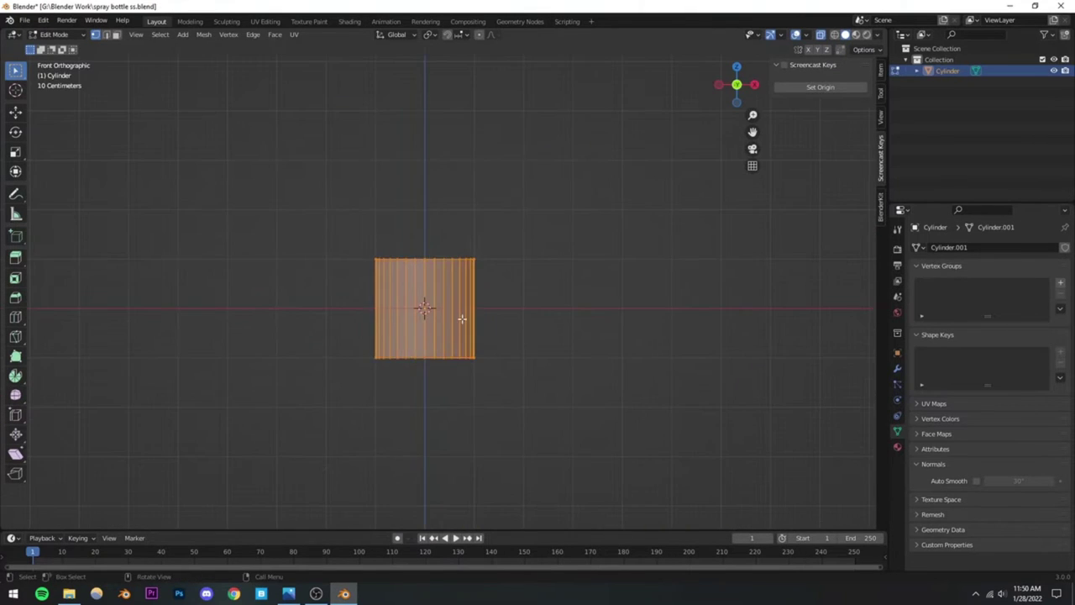
{"action": "scroll", "coordinate": [461, 319], "scroll_direction": "up", "scroll_amount": 5}
{"action": "middle_click_drag", "start_coordinate": [378, 324], "coordinate": [390, 329], "text": "shift"}
{"action": "key", "text": "ctrl+s"}
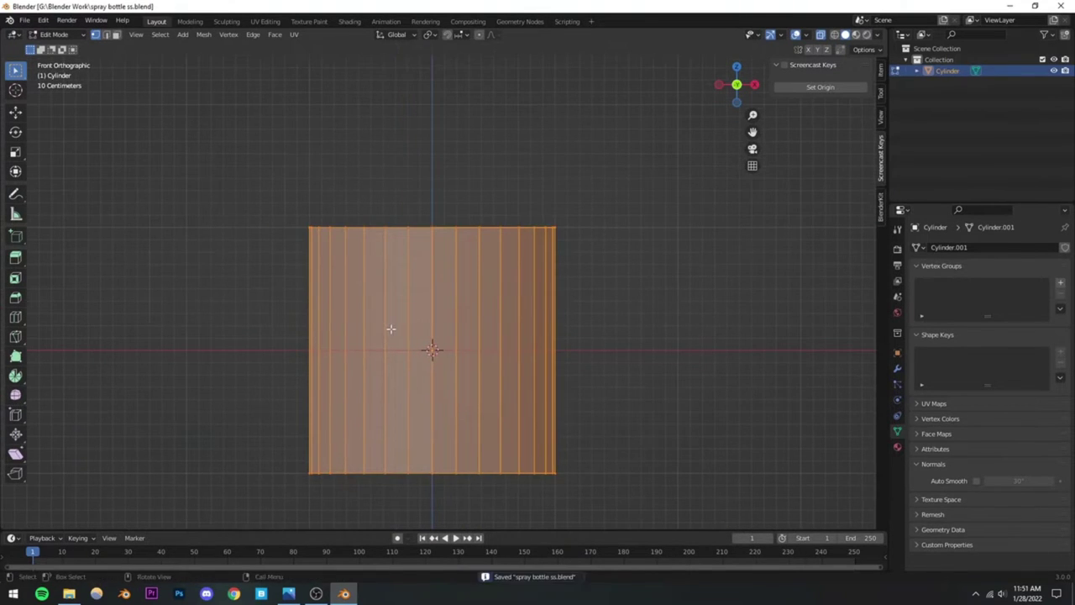
Step: Scale the whole cylinder mesh along Z by about 1.9, then deselect it
{"action": "scroll", "coordinate": [406, 295], "scroll_direction": "down", "scroll_amount": 4}
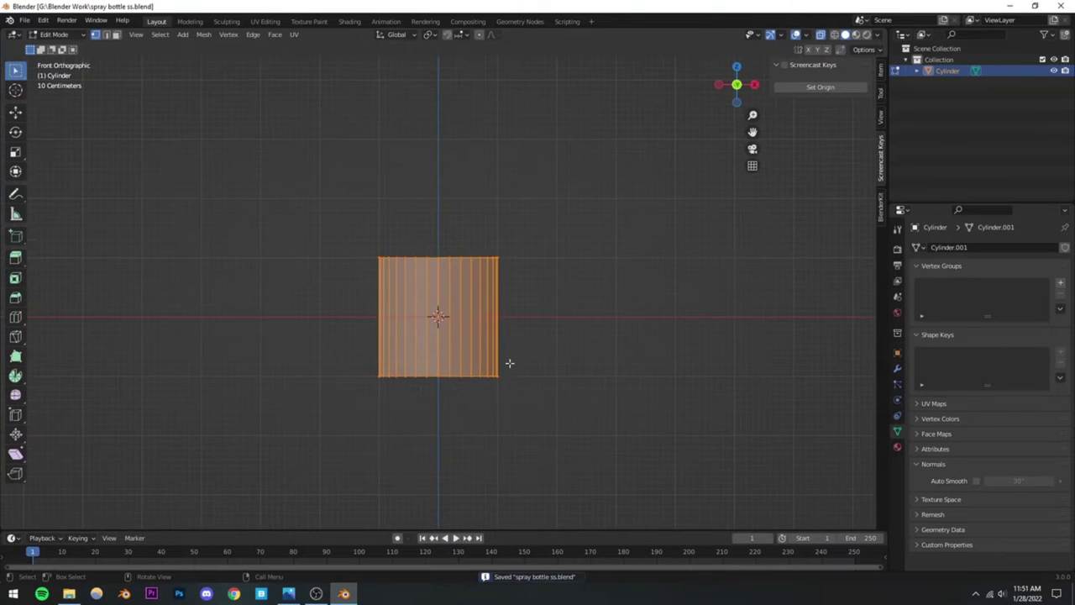
{"action": "scroll", "coordinate": [509, 364], "scroll_direction": "down", "scroll_amount": 2}
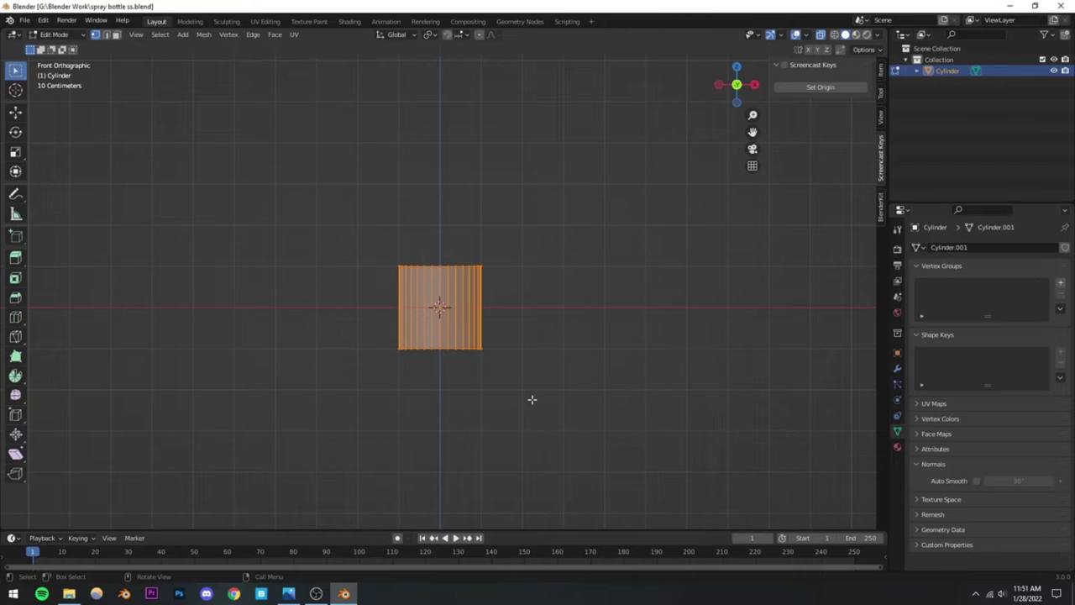
{"action": "key", "text": "s"}
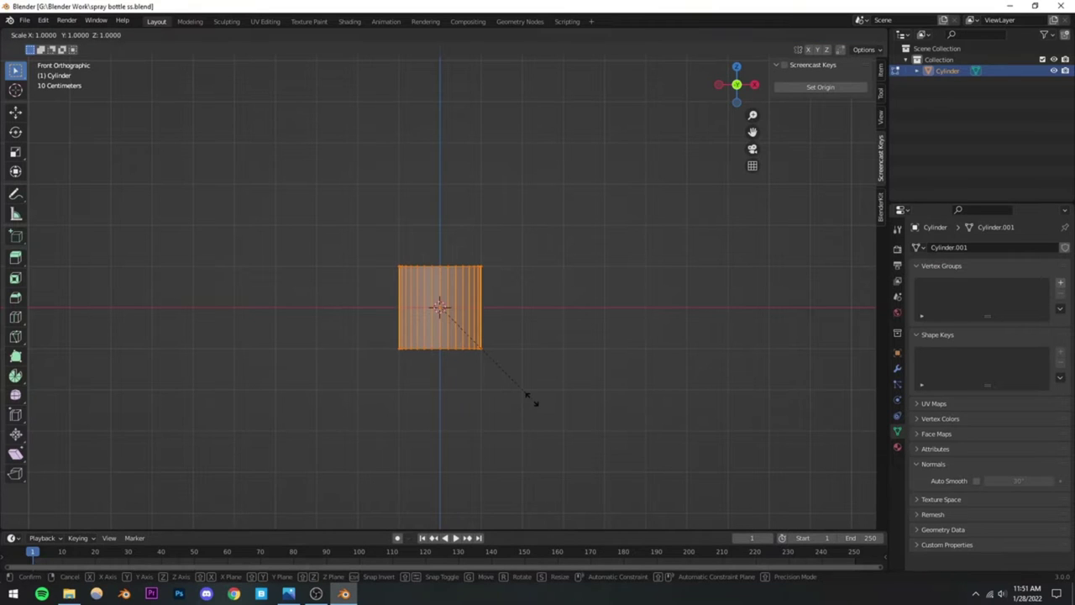
{"action": "key", "text": "z"}
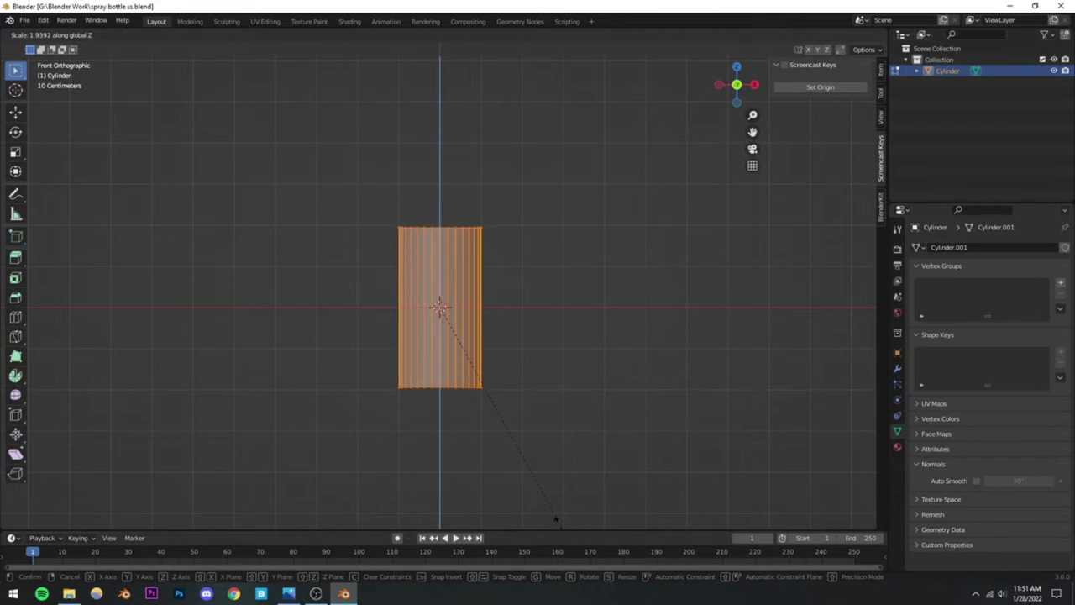
{"action": "left_click", "coordinate": [554, 518]}
{"action": "key", "text": "Tab"}
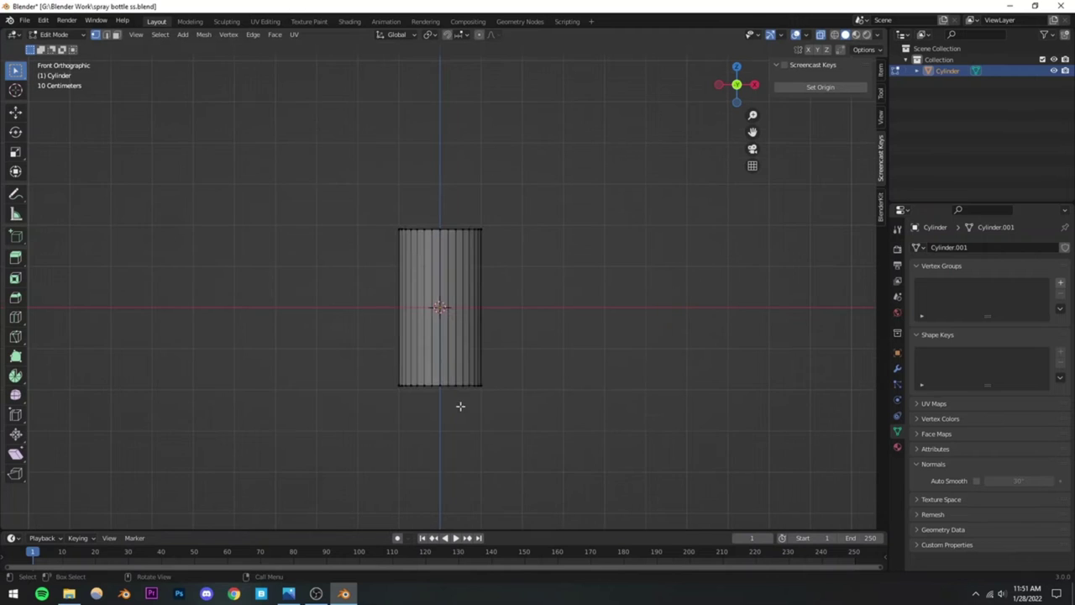
Step: Extrude the cylinder's bottom face down about 0.4 m and scale the extruded end to about 0.9
{"action": "middle_click_drag", "start_coordinate": [426, 357], "coordinate": [409, 300], "text": "shift"}
{"action": "scroll", "coordinate": [423, 352], "scroll_direction": "up", "scroll_amount": 2}
{"action": "left_click_drag", "start_coordinate": [354, 341], "coordinate": [605, 423]}
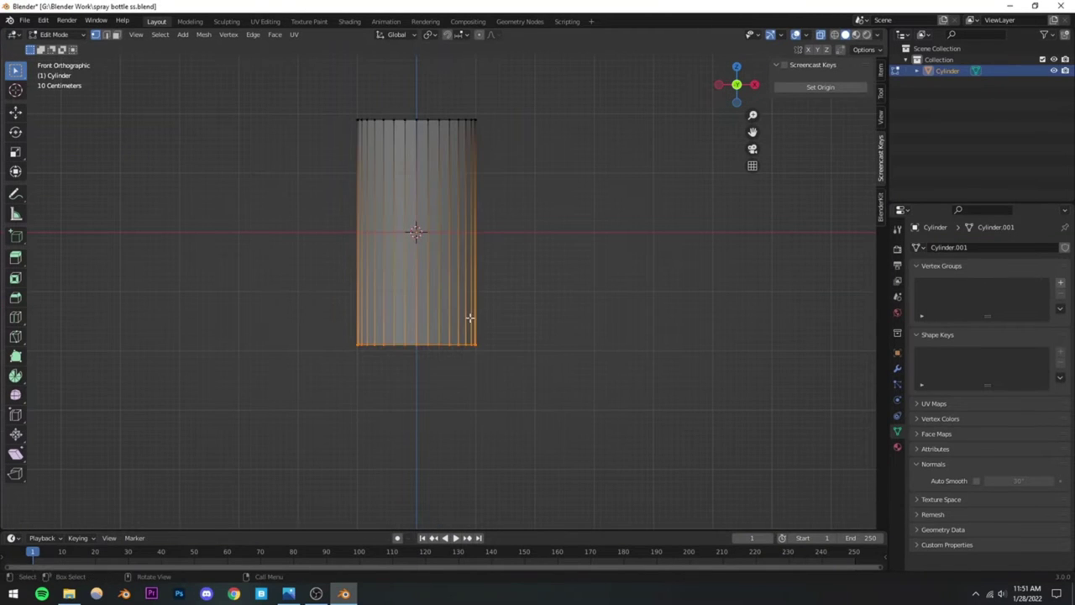
{"action": "key", "text": "e"}
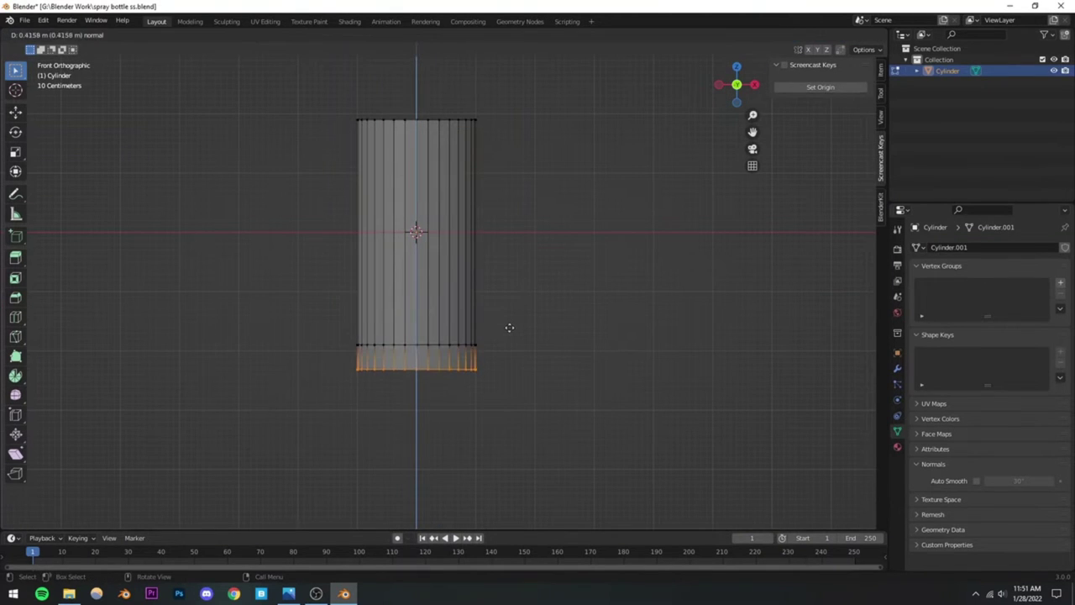
{"action": "left_click", "coordinate": [505, 326]}
{"action": "scroll", "coordinate": [576, 341], "scroll_direction": "up", "scroll_amount": 1}
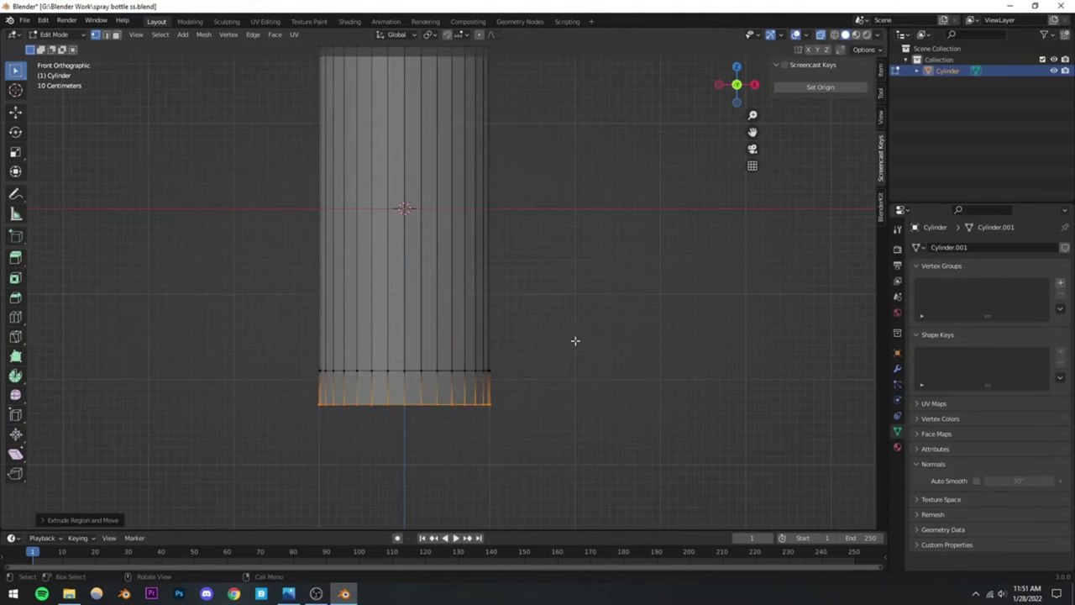
{"action": "key", "text": "s"}
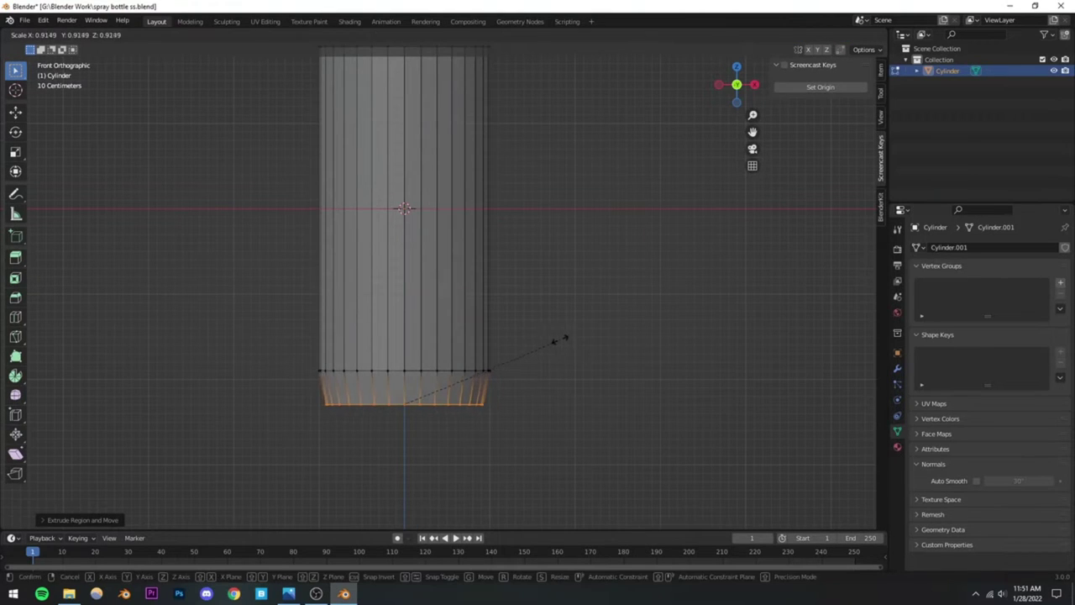
{"action": "left_click", "coordinate": [554, 340]}
{"action": "scroll", "coordinate": [403, 435], "scroll_direction": "down", "scroll_amount": 4}
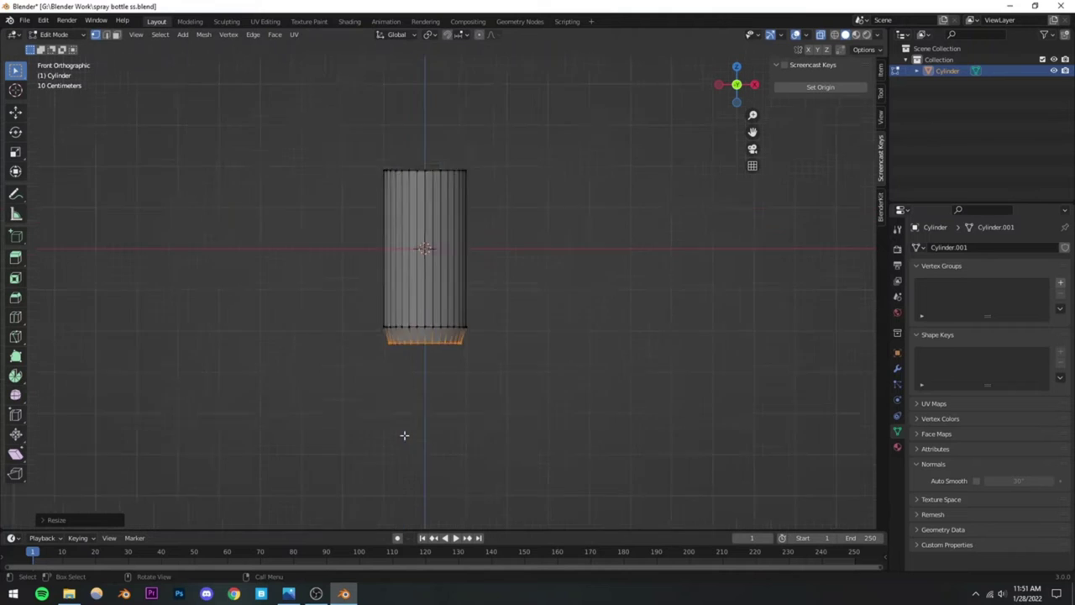
Step: Extrude the bottom face down a little further, scale it to about 0.48 and inspect the underside
{"action": "scroll", "coordinate": [408, 430], "scroll_direction": "up", "scroll_amount": 5}
{"action": "scroll", "coordinate": [453, 386], "scroll_direction": "up", "scroll_amount": 2}
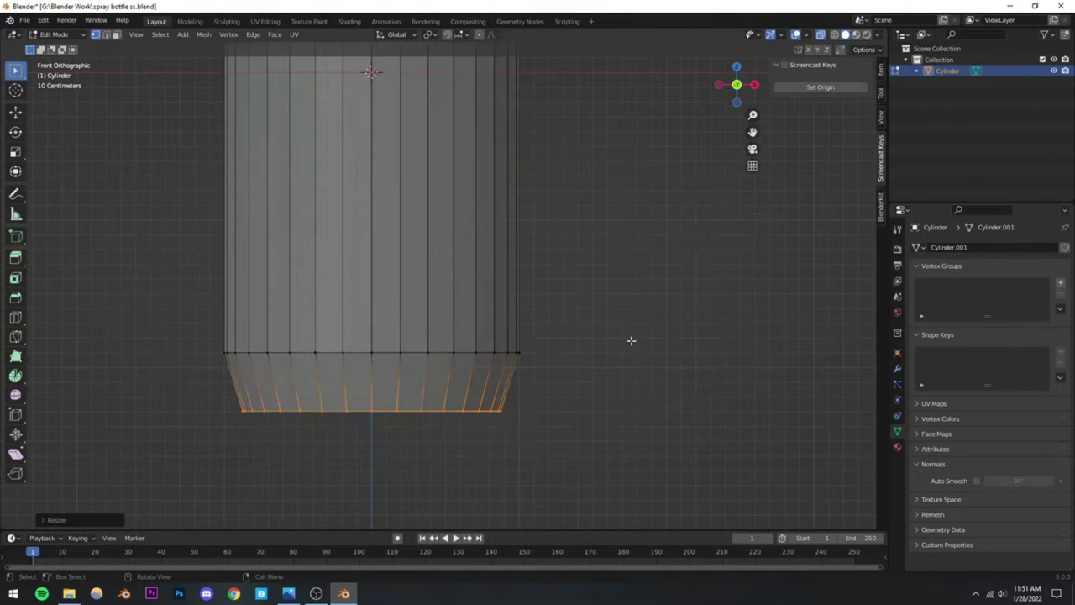
{"action": "key", "text": "e"}
{"action": "left_click", "coordinate": [611, 342]}
{"action": "key", "text": "s"}
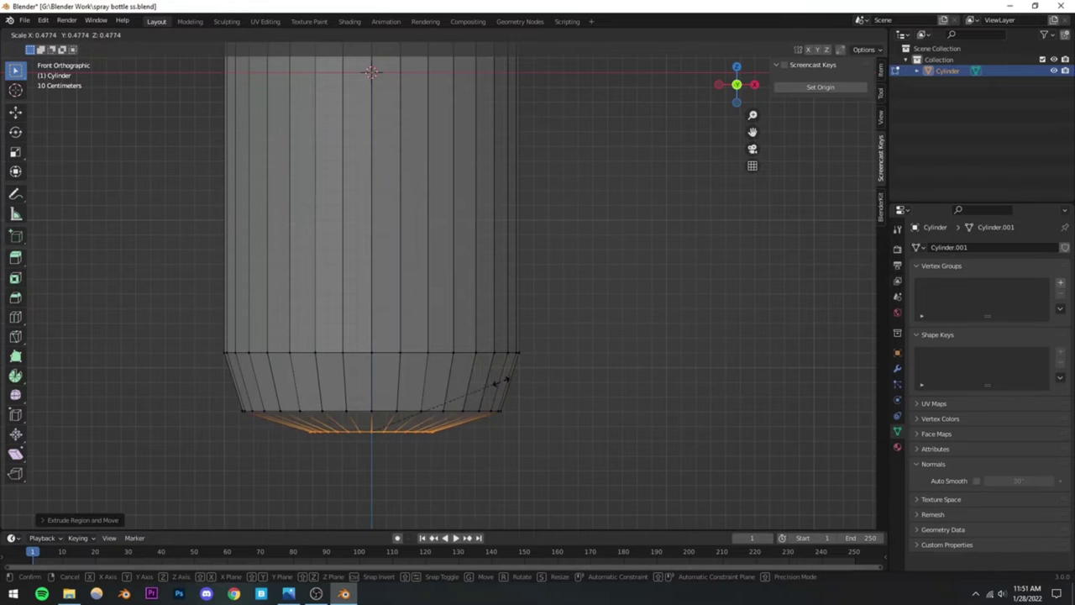
{"action": "left_click", "coordinate": [502, 382]}
{"action": "left_click", "coordinate": [601, 321]}
{"action": "middle_click_drag", "start_coordinate": [497, 372], "coordinate": [521, 320]}
{"action": "scroll", "coordinate": [521, 320], "scroll_direction": "down", "scroll_amount": 5}
{"action": "middle_click_drag", "start_coordinate": [521, 320], "coordinate": [394, 240]}
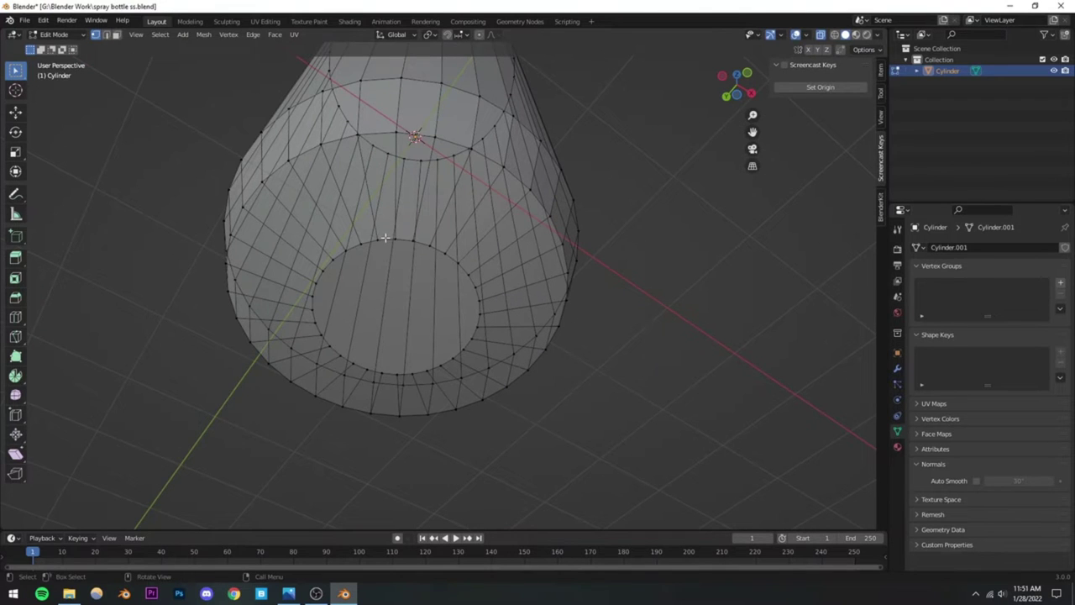
Step: Select the cylinder's bottom end face in face mode and examine the geometry around the base
{"action": "left_click", "coordinate": [379, 242], "text": "alt"}
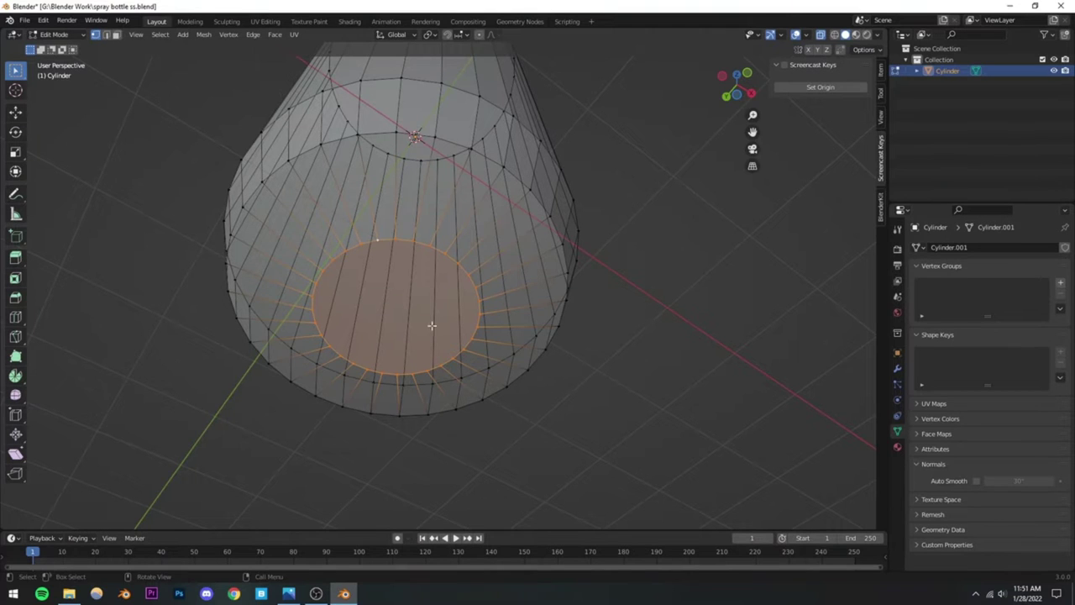
{"action": "left_click", "coordinate": [117, 35]}
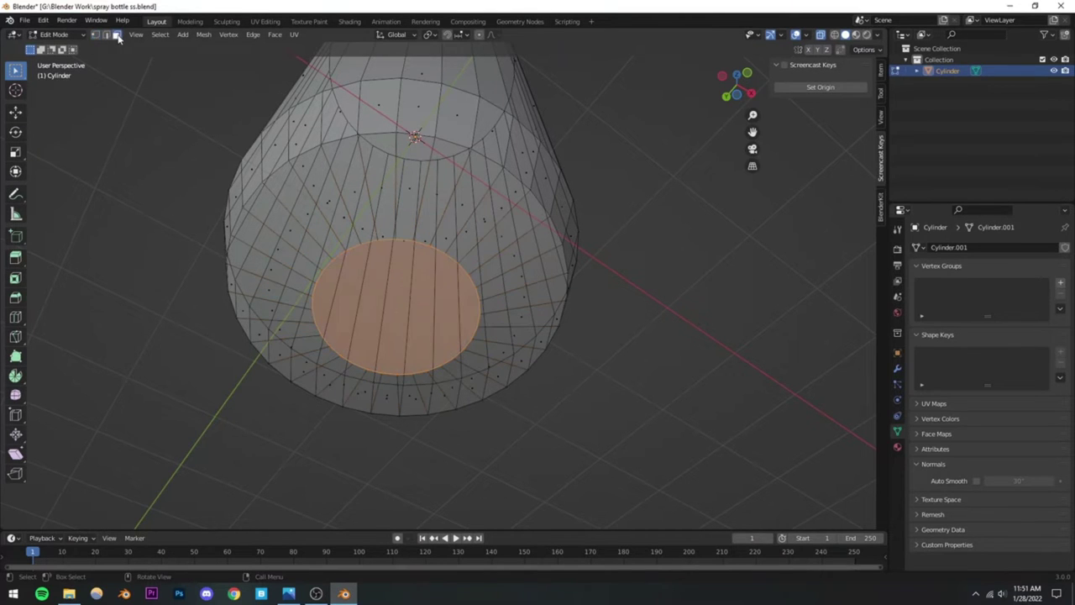
{"action": "left_click", "coordinate": [386, 321]}
{"action": "left_click", "coordinate": [373, 195]}
{"action": "left_click", "coordinate": [406, 310]}
{"action": "middle_click_drag", "start_coordinate": [411, 324], "coordinate": [404, 242]}
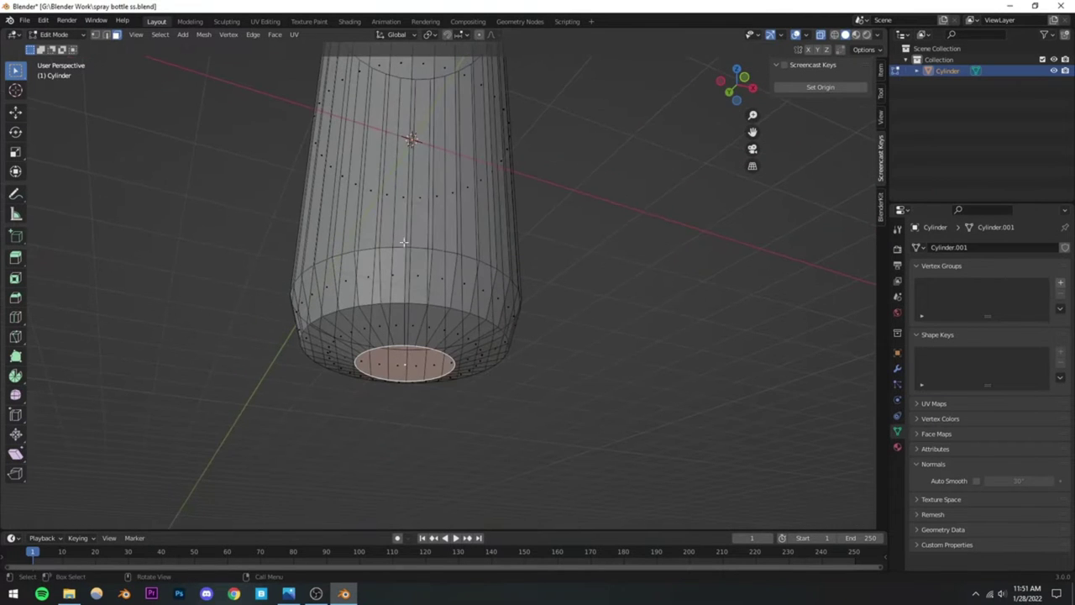
{"action": "middle_click_drag", "start_coordinate": [404, 122], "coordinate": [359, 187]}
{"action": "scroll", "coordinate": [360, 186], "scroll_direction": "down", "scroll_amount": 4}
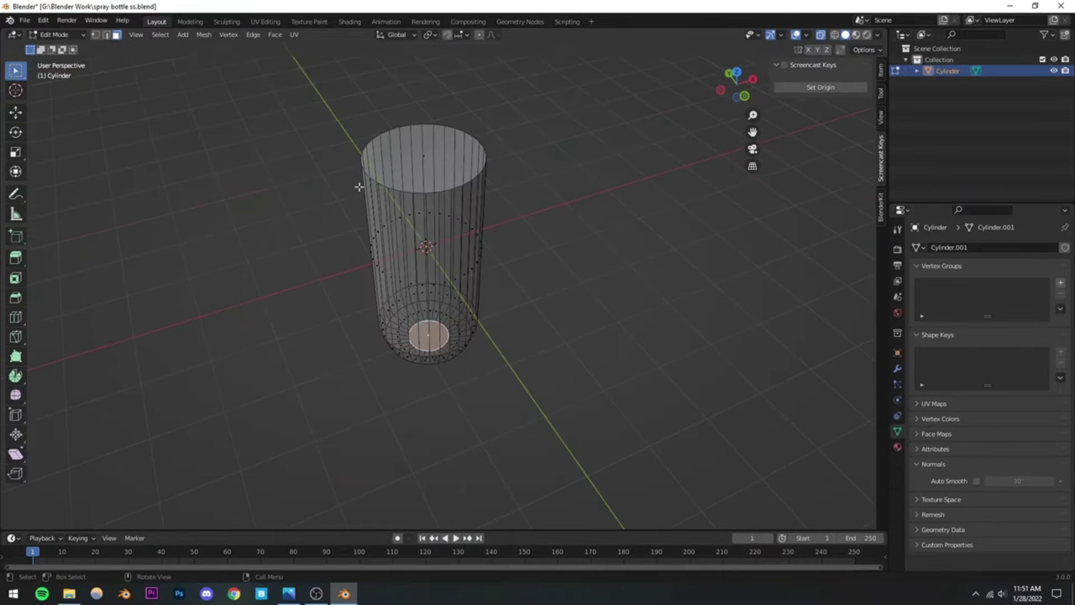
Step: Select the cylinder's top ring of vertices in vertex mode and front view
{"action": "left_click", "coordinate": [96, 35]}
{"action": "key", "text": "KP_1"}
{"action": "middle_click_drag", "start_coordinate": [412, 222], "coordinate": [412, 450], "text": "shift"}
{"action": "scroll", "coordinate": [418, 408], "scroll_direction": "up", "scroll_amount": 1}
{"action": "scroll", "coordinate": [425, 387], "scroll_direction": "down", "scroll_amount": 3}
{"action": "middle_click_drag", "start_coordinate": [425, 386], "coordinate": [422, 310], "text": "shift"}
{"action": "scroll", "coordinate": [420, 362], "scroll_direction": "up", "scroll_amount": 7}
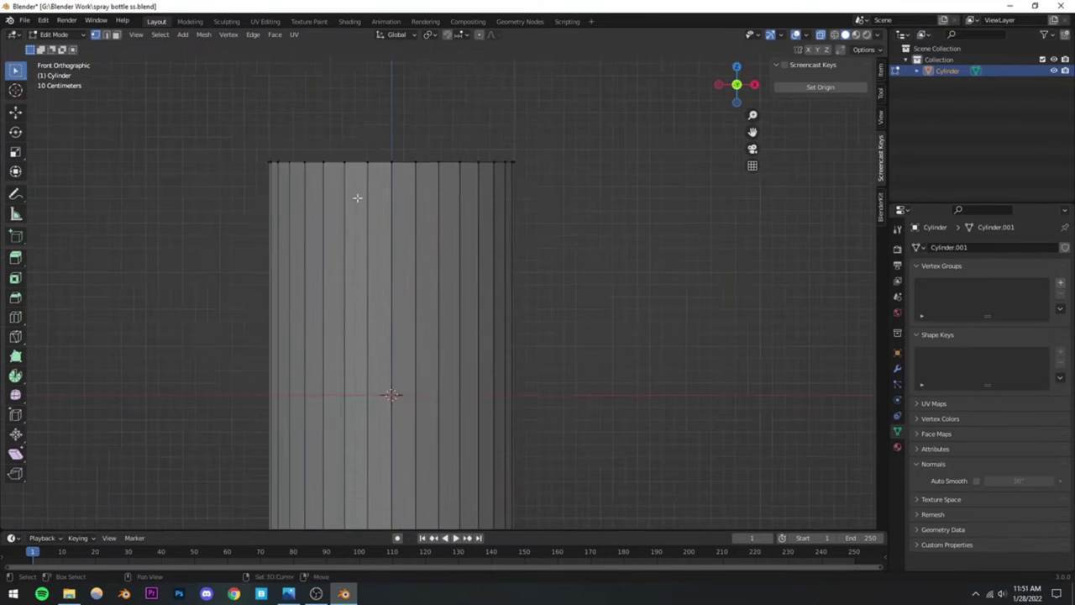
{"action": "middle_click_drag", "start_coordinate": [357, 197], "coordinate": [381, 346], "text": "shift"}
{"action": "scroll", "coordinate": [379, 345], "scroll_direction": "up", "scroll_amount": 2}
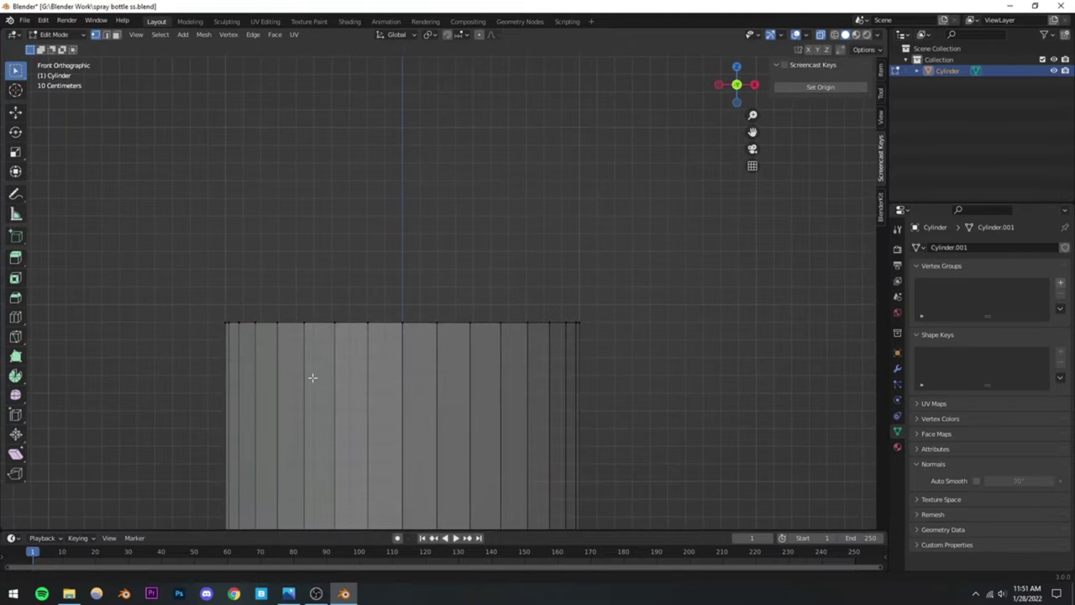
{"action": "left_click_drag", "start_coordinate": [133, 311], "coordinate": [703, 434]}
{"action": "scroll", "coordinate": [580, 368], "scroll_direction": "down", "scroll_amount": 8}
{"action": "scroll", "coordinate": [528, 363], "scroll_direction": "up", "scroll_amount": 3}
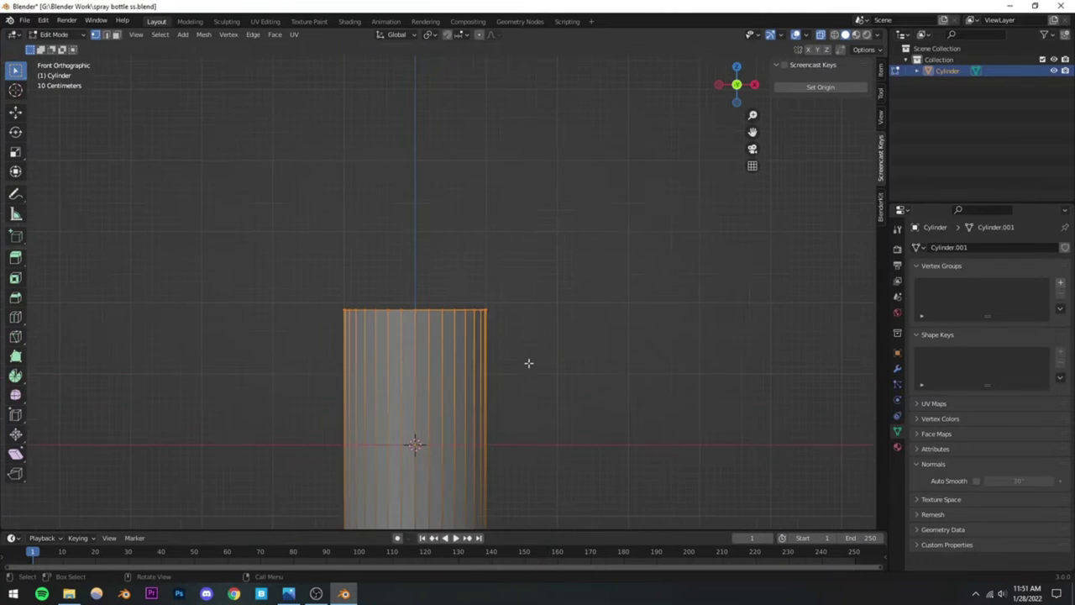
Step: Extrude the top ring upward and scale the extruded end to about 0.8
{"action": "key", "text": "e"}
{"action": "left_click", "coordinate": [627, 265]}
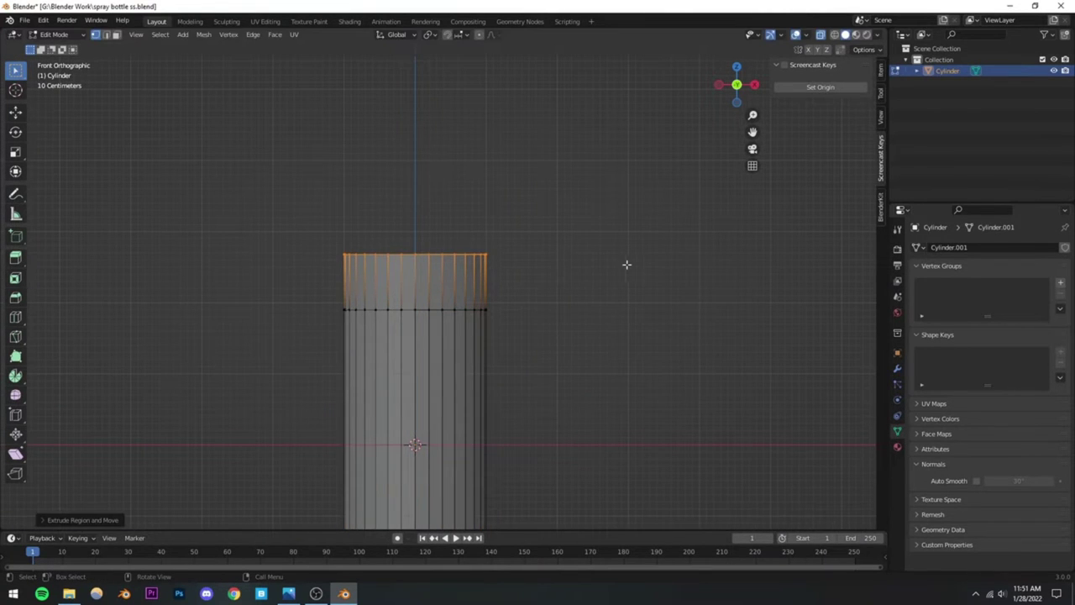
{"action": "key", "text": "s"}
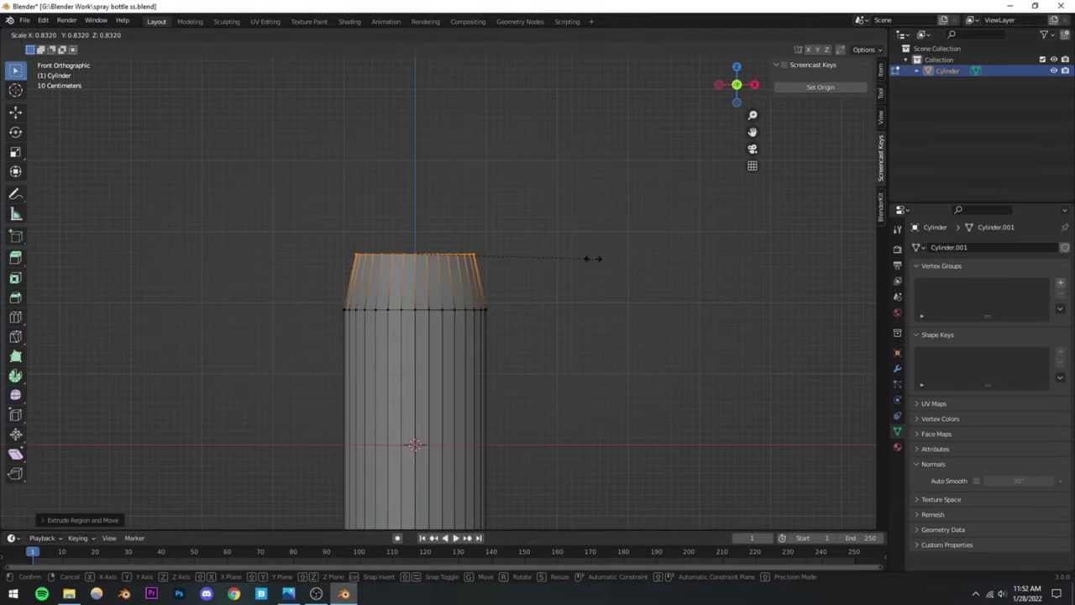
{"action": "left_click", "coordinate": [584, 257]}
Step: Extrude the top a shorter distance further up and scale the new ring to about 0.84
{"action": "middle_click_drag", "start_coordinate": [401, 298], "coordinate": [417, 382], "text": "shift"}
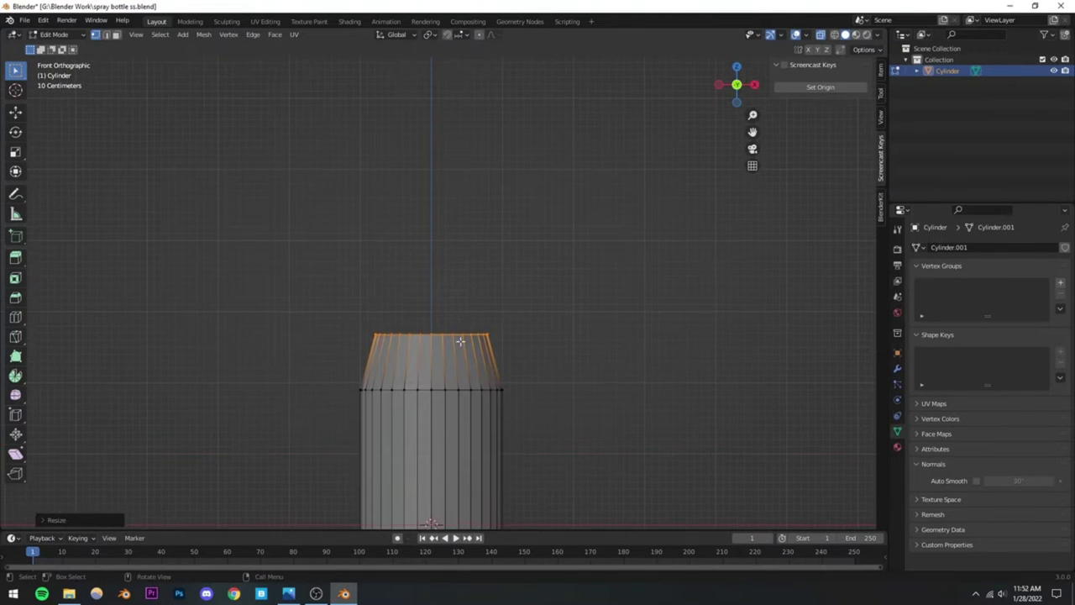
{"action": "scroll", "coordinate": [641, 336], "scroll_direction": "up", "scroll_amount": 2}
{"action": "key", "text": "e"}
{"action": "left_click", "coordinate": [636, 295]}
{"action": "key", "text": "s"}
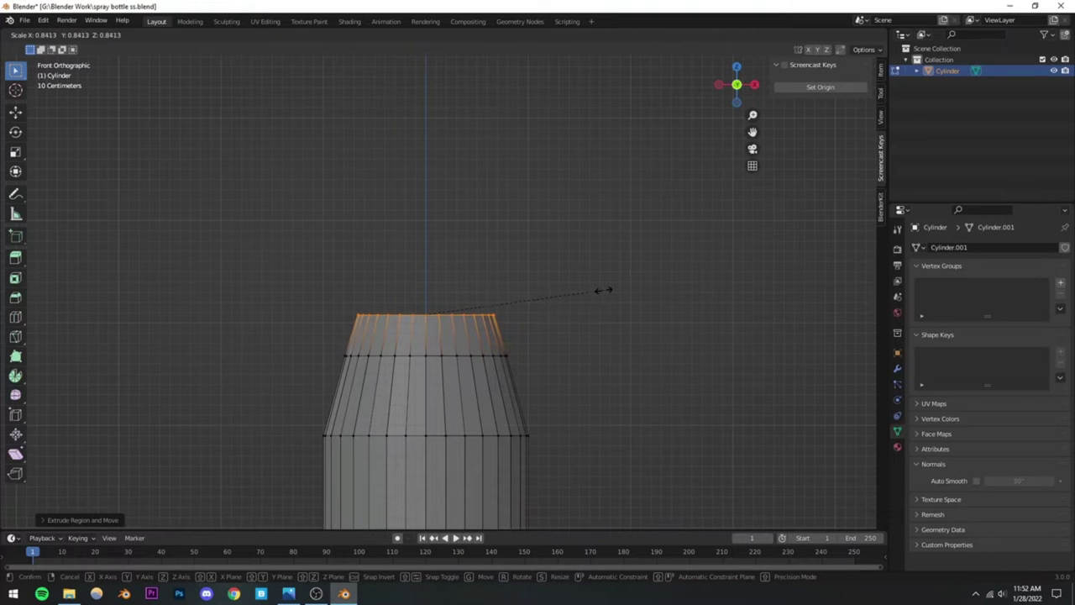
{"action": "left_click", "coordinate": [593, 292]}
Step: Extrude the top about 0.27 m further up and scale the new end inward to narrow the shoulder
{"action": "key", "text": "e"}
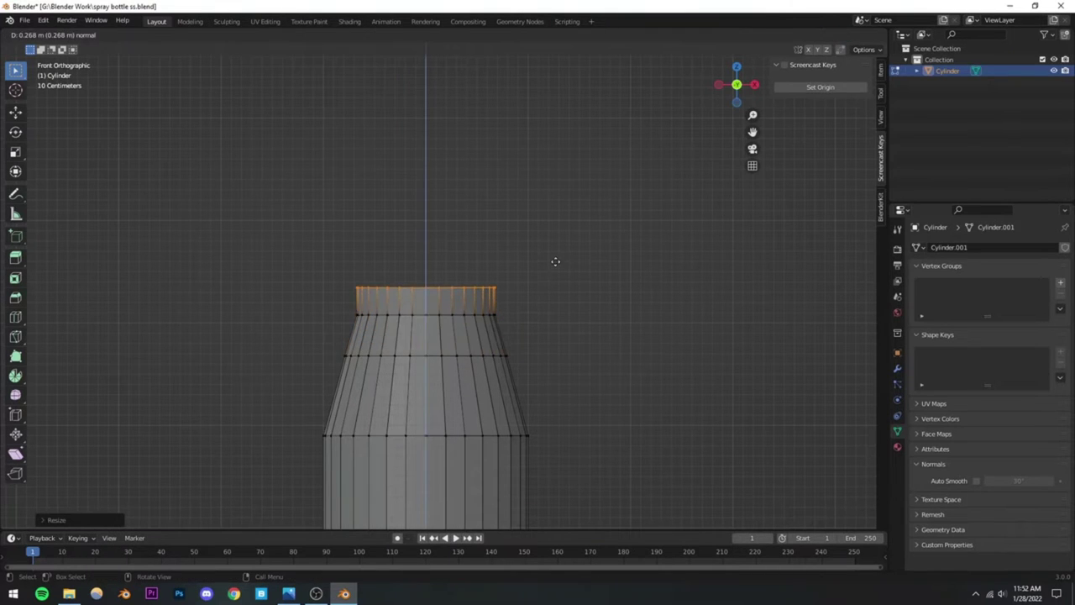
{"action": "left_click", "coordinate": [554, 260]}
{"action": "key", "text": "s"}
{"action": "left_click", "coordinate": [538, 254]}
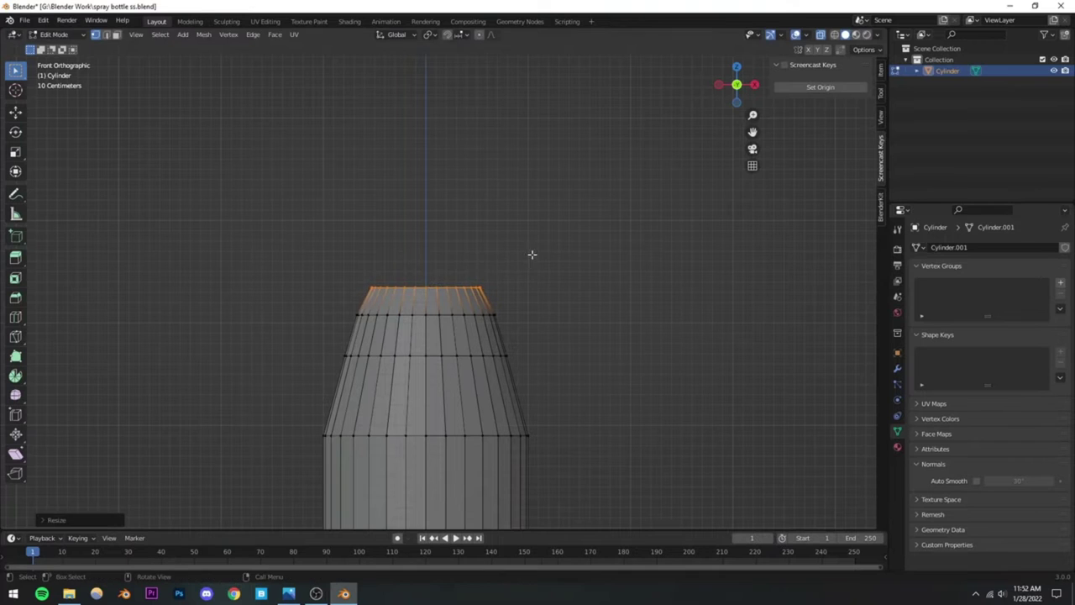
Step: Return to Object Mode and save the spray bottle file
{"action": "key", "text": "Tab"}
{"action": "scroll", "coordinate": [520, 307], "scroll_direction": "down", "scroll_amount": 5}
{"action": "scroll", "coordinate": [521, 304], "scroll_direction": "down", "scroll_amount": 3}
{"action": "key", "text": "ctrl+s"}
{"action": "mouse_move", "coordinate": [489, 368]}
{"action": "middle_mouse_down"}
{"action": "mouse_move", "coordinate": [471, 370]}
{"action": "mouse_move", "coordinate": [493, 358]}
{"action": "middle_mouse_up"}
{"action": "scroll", "coordinate": [474, 364], "scroll_direction": "up", "scroll_amount": 5}
{"action": "scroll", "coordinate": [492, 358], "scroll_direction": "down", "scroll_amount": 3}
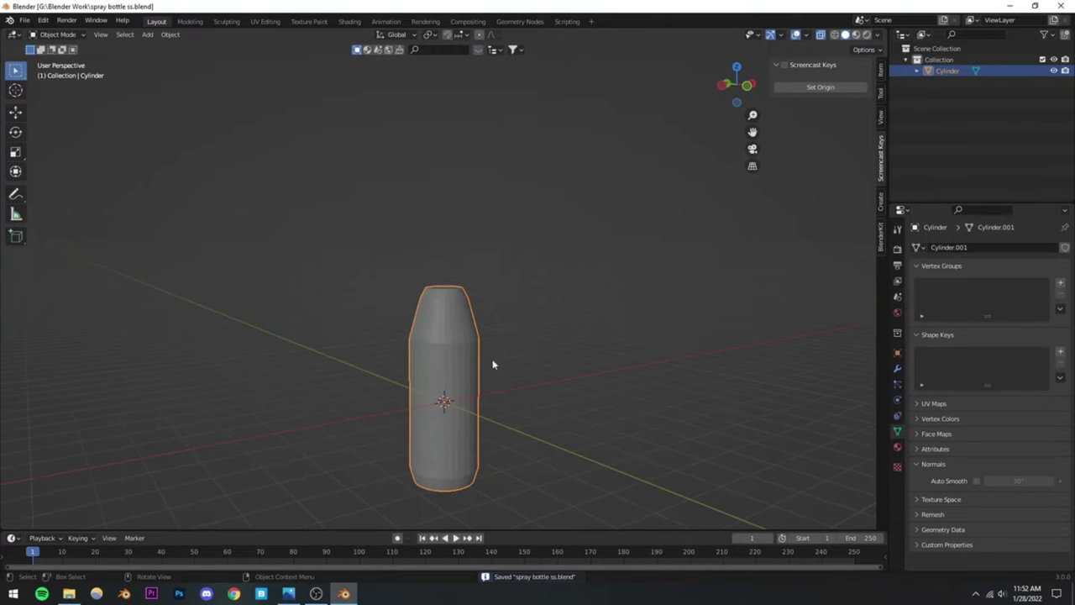
Step: Turn off X-ray so the bottle displays as an opaque solid, and check its overall shape
{"action": "left_click", "coordinate": [821, 37]}
{"action": "scroll", "coordinate": [430, 411], "scroll_direction": "down", "scroll_amount": 3}
{"action": "scroll", "coordinate": [432, 396], "scroll_direction": "up", "scroll_amount": 6}
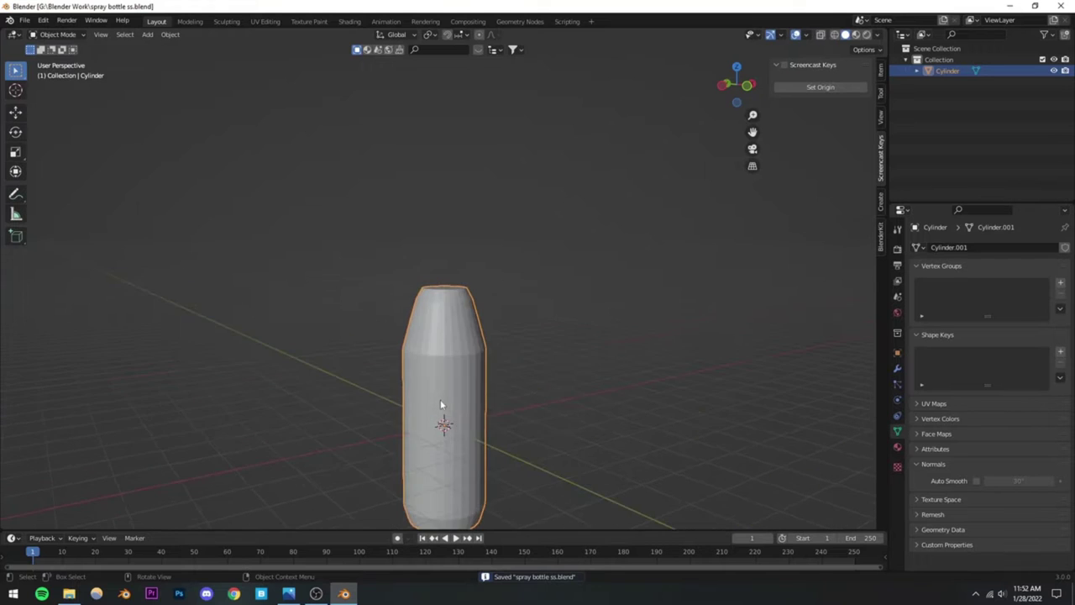
{"action": "scroll", "coordinate": [445, 392], "scroll_direction": "up", "scroll_amount": 1}
{"action": "middle_click_drag", "start_coordinate": [445, 393], "coordinate": [627, 361]}
{"action": "scroll", "coordinate": [458, 410], "scroll_direction": "down", "scroll_amount": 3}
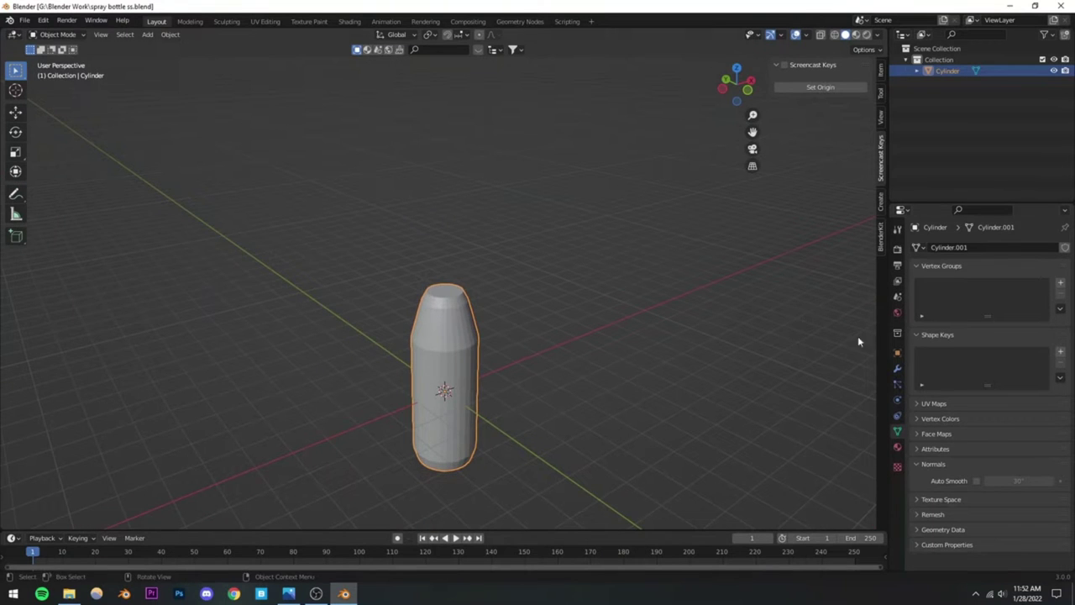
Step: Add a Subdivision Surface modifier to the bottle and inspect the shading around its top edge
{"action": "left_click", "coordinate": [897, 369]}
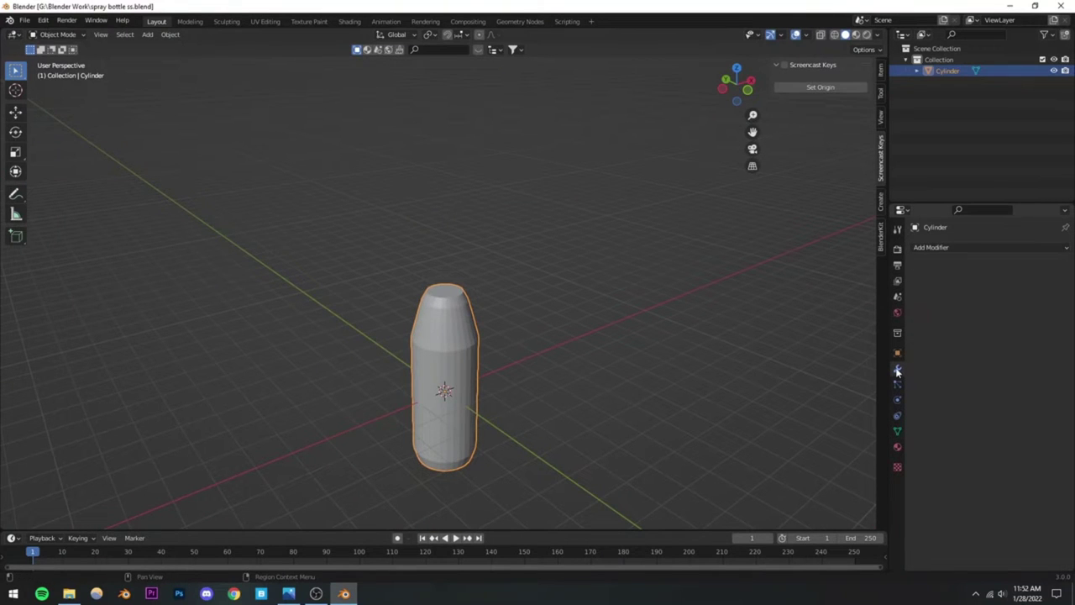
{"action": "left_click", "coordinate": [928, 248]}
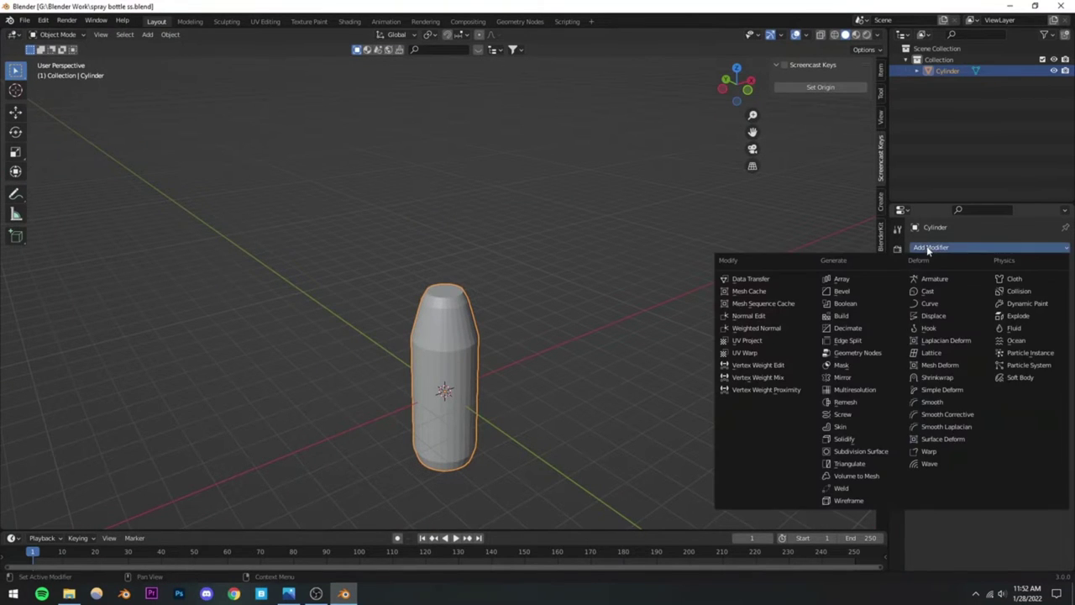
{"action": "left_click", "coordinate": [857, 451]}
{"action": "left_click", "coordinate": [542, 319]}
{"action": "middle_click_drag", "start_coordinate": [485, 413], "coordinate": [493, 439]}
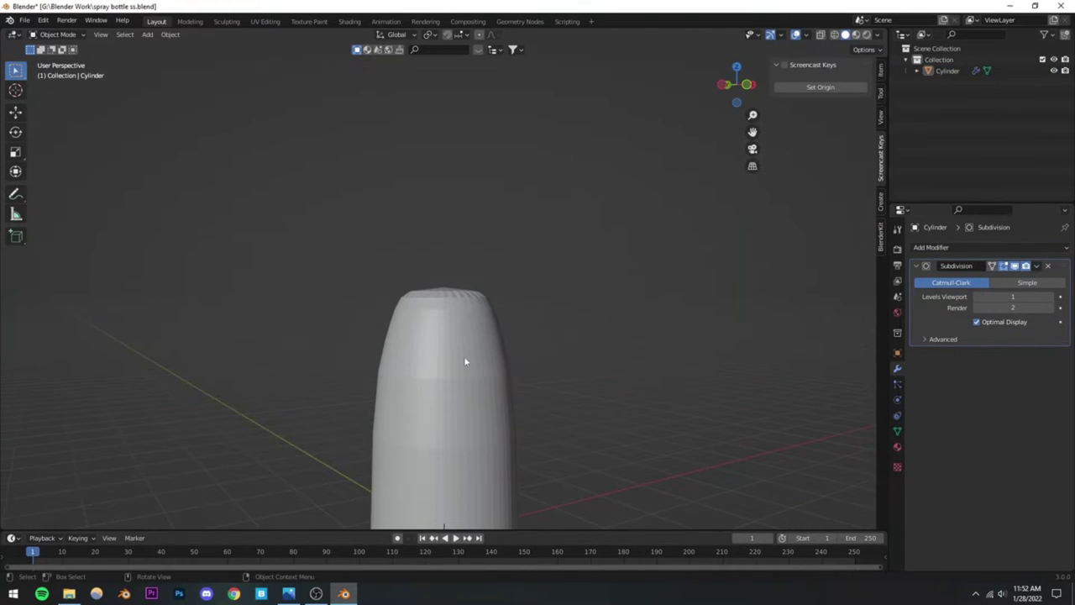
{"action": "middle_click_drag", "start_coordinate": [464, 361], "coordinate": [402, 338]}
{"action": "scroll", "coordinate": [456, 370], "scroll_direction": "up", "scroll_amount": 3}
{"action": "scroll", "coordinate": [410, 364], "scroll_direction": "up", "scroll_amount": 3}
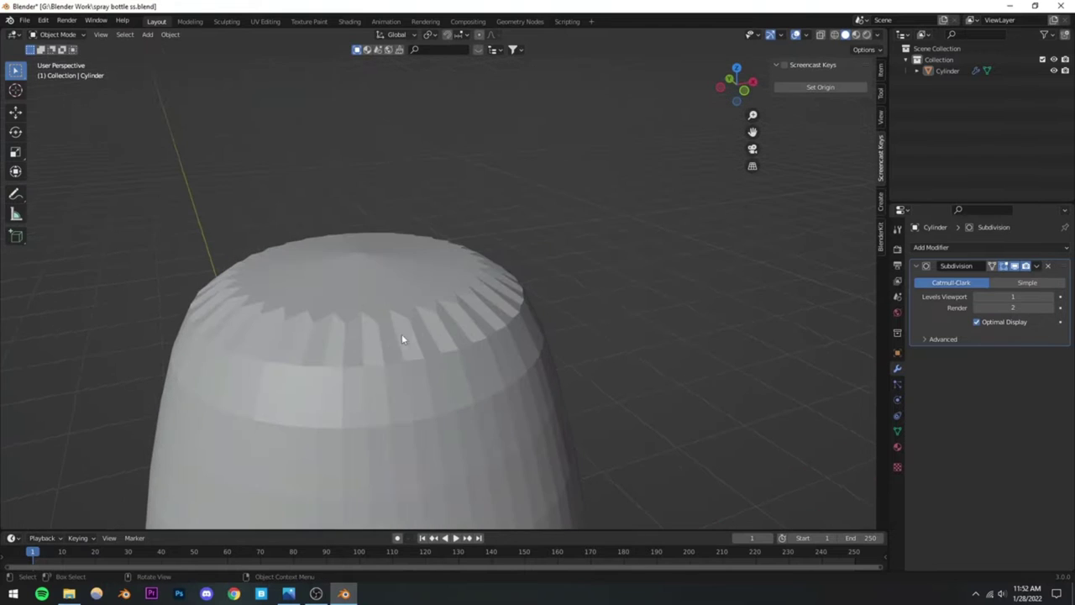
Step: Inset the bottle's top face by about 0.2 m in Edit Mode
{"action": "left_click", "coordinate": [318, 354]}
{"action": "scroll", "coordinate": [318, 354], "scroll_direction": "down", "scroll_amount": 3}
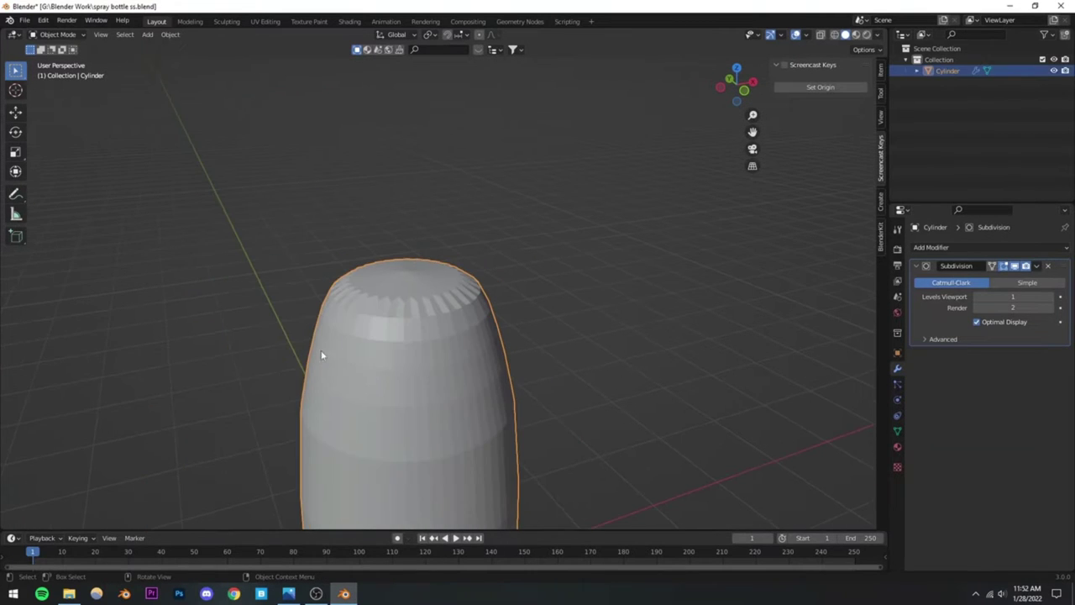
{"action": "key", "text": "Tab"}
{"action": "middle_click_drag", "start_coordinate": [407, 354], "coordinate": [377, 315]}
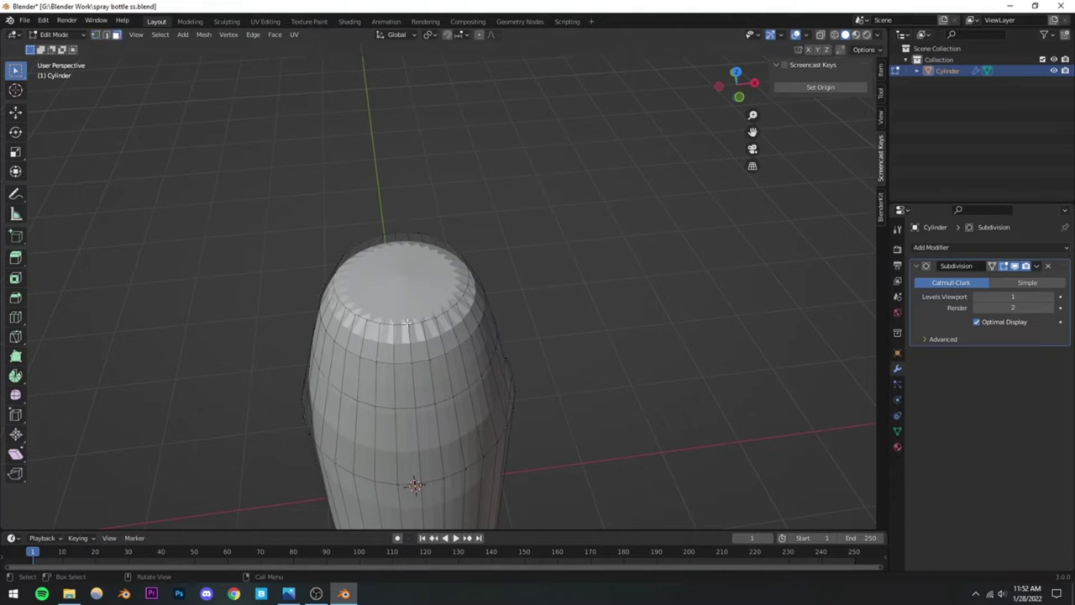
{"action": "left_click", "coordinate": [396, 285]}
{"action": "middle_click_drag", "start_coordinate": [449, 308], "coordinate": [625, 313]}
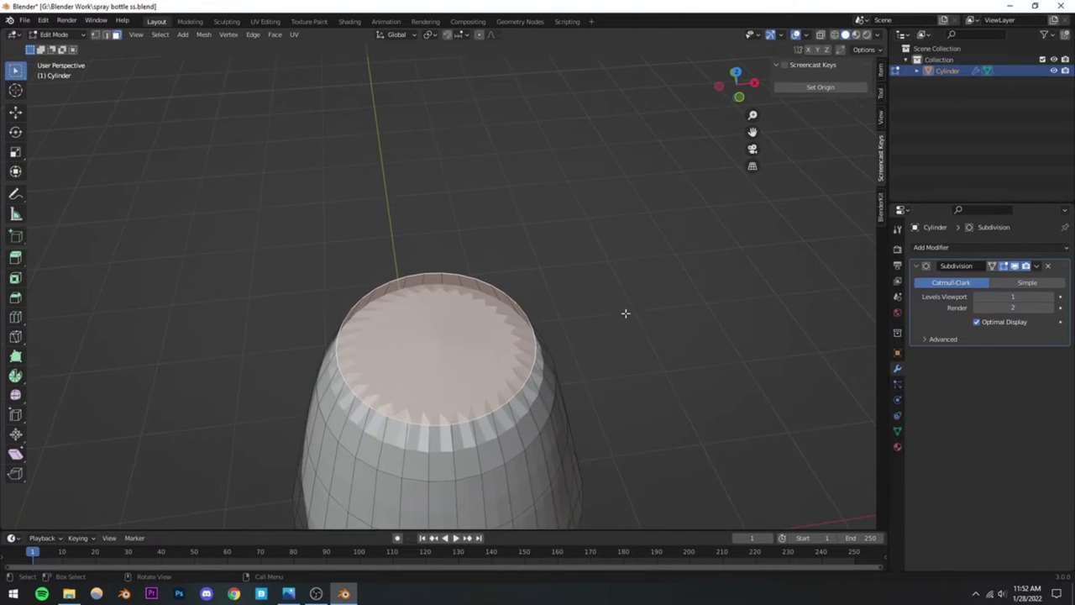
{"action": "key", "text": "i"}
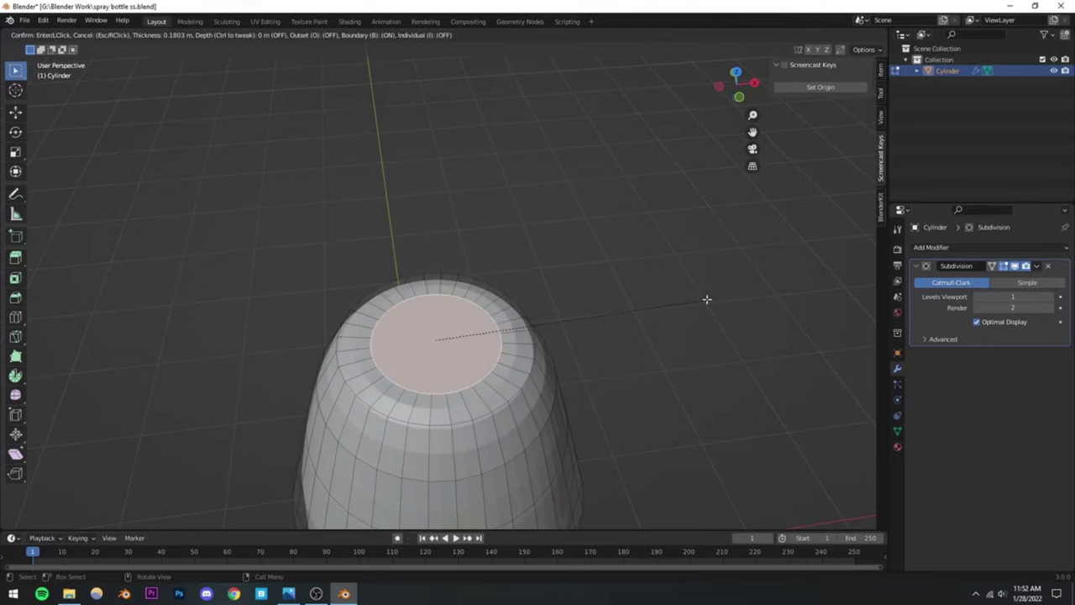
{"action": "left_click", "coordinate": [697, 293]}
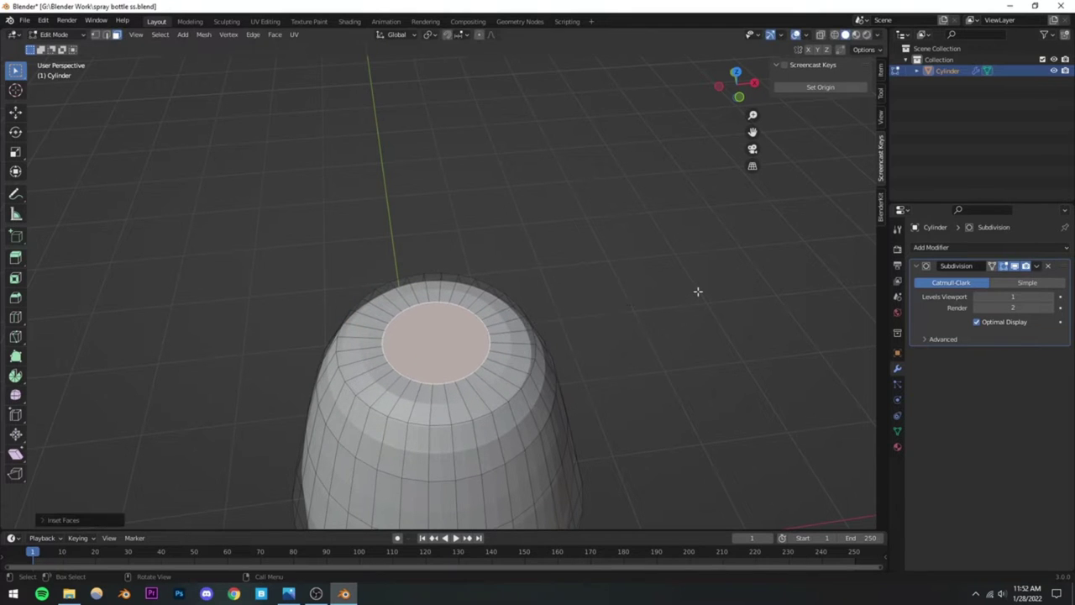
Step: Inset the bottle's bottom face by about 0.15 m, then deselect it
{"action": "middle_click_drag", "start_coordinate": [538, 387], "coordinate": [439, 313]}
{"action": "scroll", "coordinate": [441, 314], "scroll_direction": "up", "scroll_amount": 5}
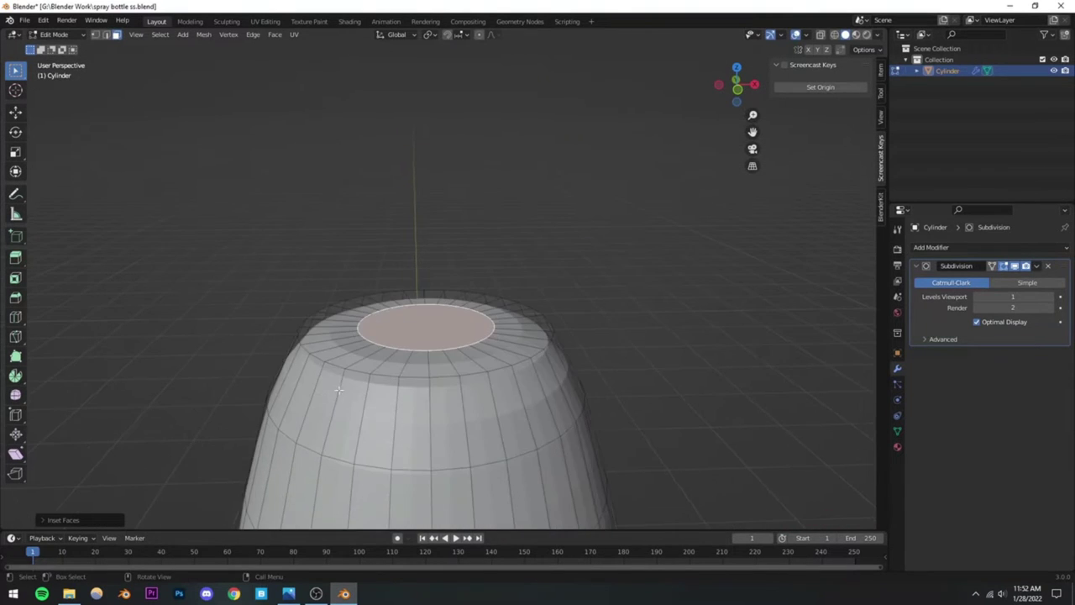
{"action": "scroll", "coordinate": [370, 389], "scroll_direction": "down", "scroll_amount": 7}
{"action": "middle_click_drag", "start_coordinate": [457, 390], "coordinate": [444, 423]}
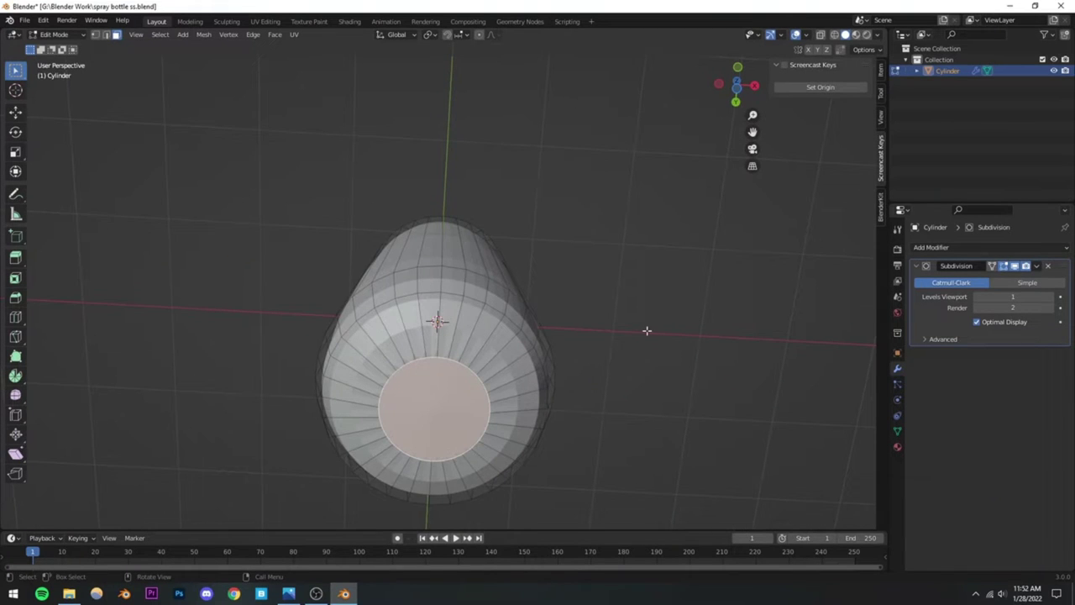
{"action": "key", "text": "i"}
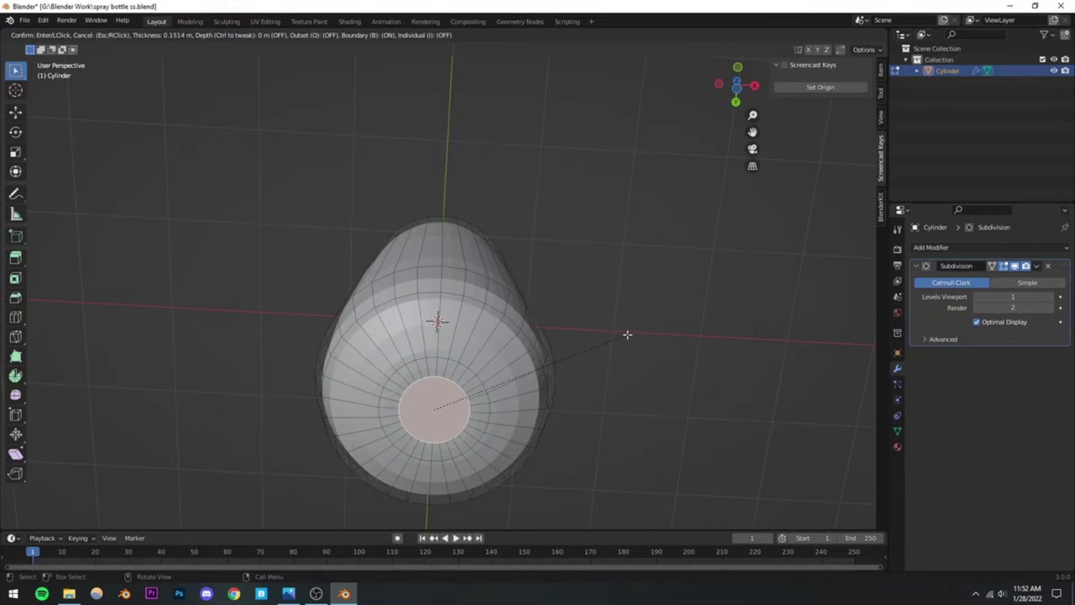
{"action": "left_click", "coordinate": [628, 335]}
{"action": "left_click", "coordinate": [589, 280]}
Step: Leave Edit Mode, check the smoothed bottle and save the file
{"action": "middle_click_drag", "start_coordinate": [477, 282], "coordinate": [498, 378]}
{"action": "key", "text": "Tab"}
{"action": "scroll", "coordinate": [474, 308], "scroll_direction": "down", "scroll_amount": 4}
{"action": "scroll", "coordinate": [456, 434], "scroll_direction": "up", "scroll_amount": 3}
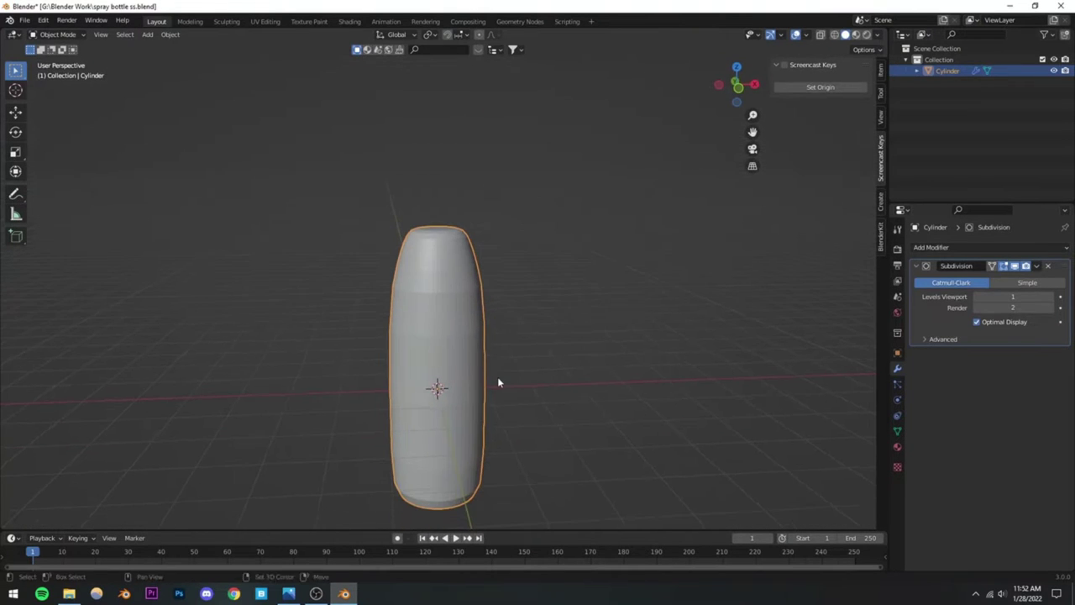
{"action": "key", "text": "ctrl+s"}
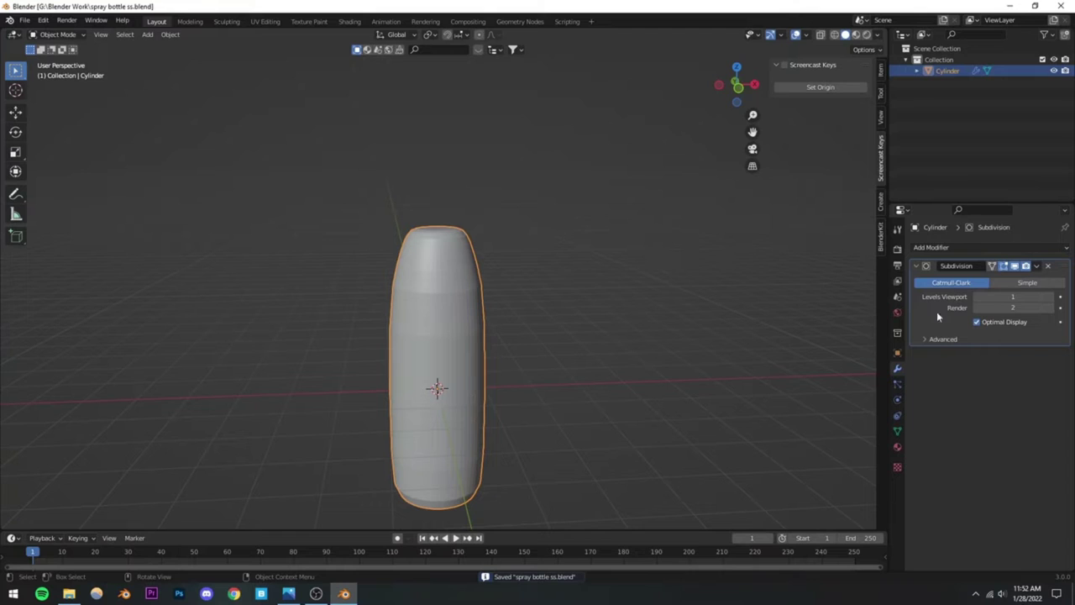
Step: Set the Subdivision modifier's viewport and render levels both to 2
{"action": "left_click", "coordinate": [1051, 301]}
{"action": "left_click", "coordinate": [1052, 300]}
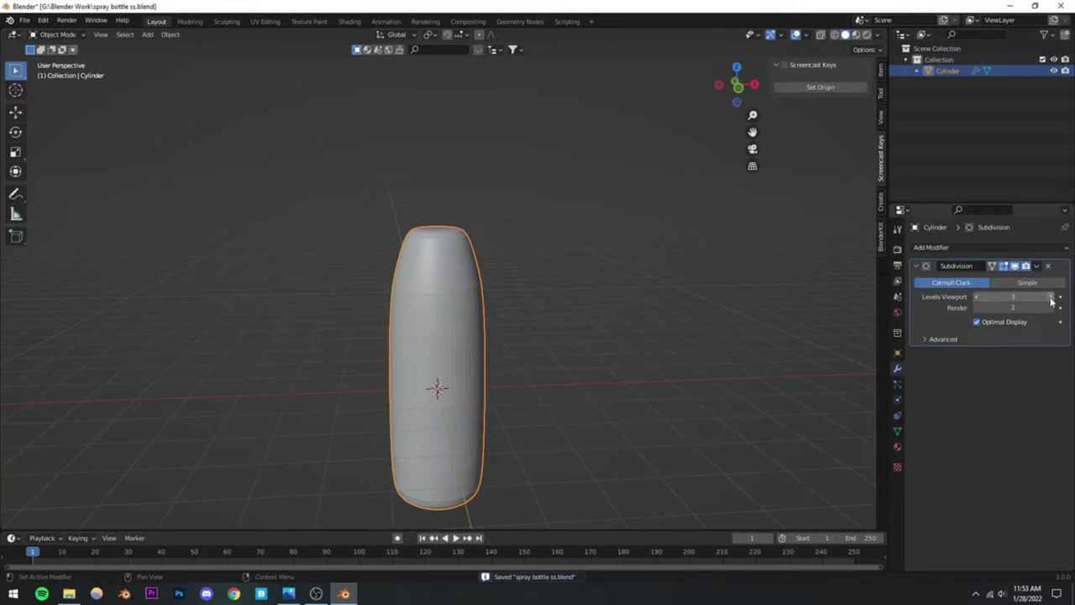
{"action": "left_click", "coordinate": [1051, 307]}
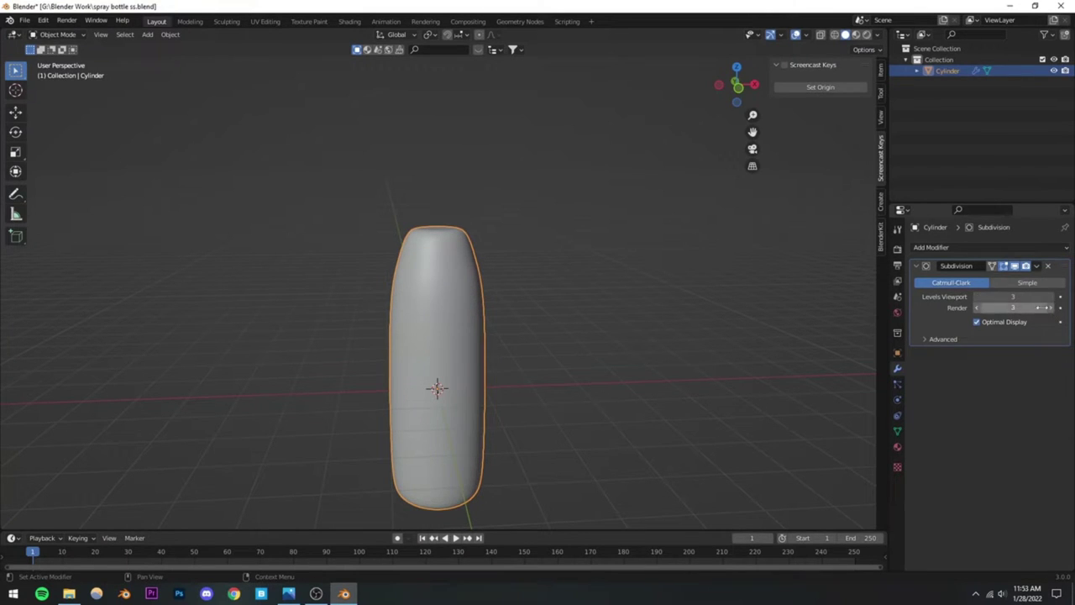
{"action": "left_click", "coordinate": [977, 298]}
{"action": "left_click", "coordinate": [977, 309]}
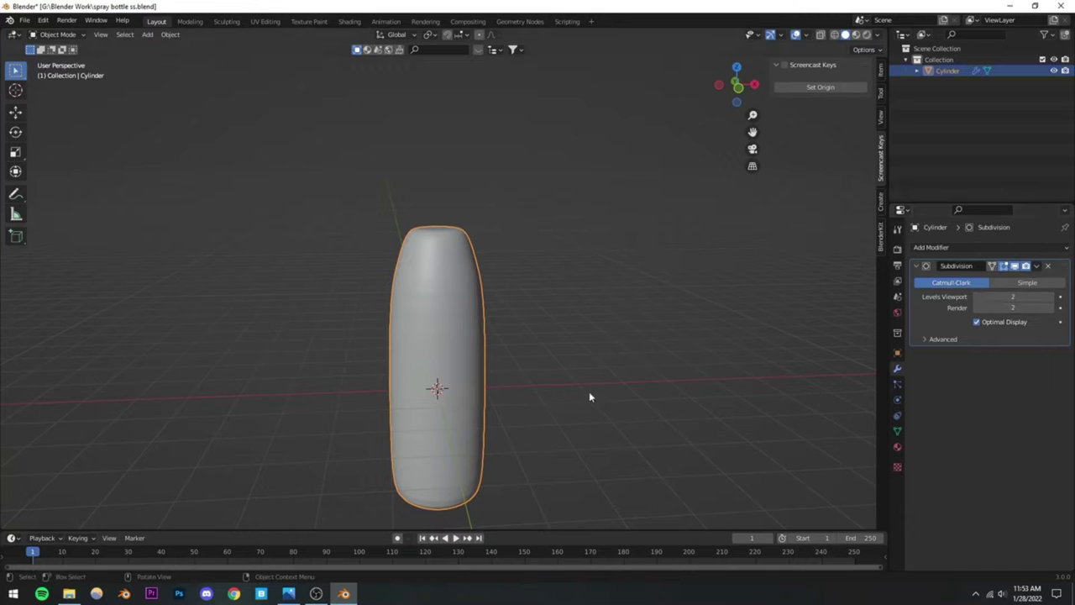
Step: Apply Shade Smooth to the bottle, then deselect it and check the surface
{"action": "right_click", "coordinate": [420, 320]}
{"action": "left_click", "coordinate": [420, 320]}
{"action": "left_click", "coordinate": [530, 285]}
{"action": "middle_click_drag", "start_coordinate": [452, 305], "coordinate": [432, 364]}
{"action": "scroll", "coordinate": [432, 365], "scroll_direction": "down", "scroll_amount": 5}
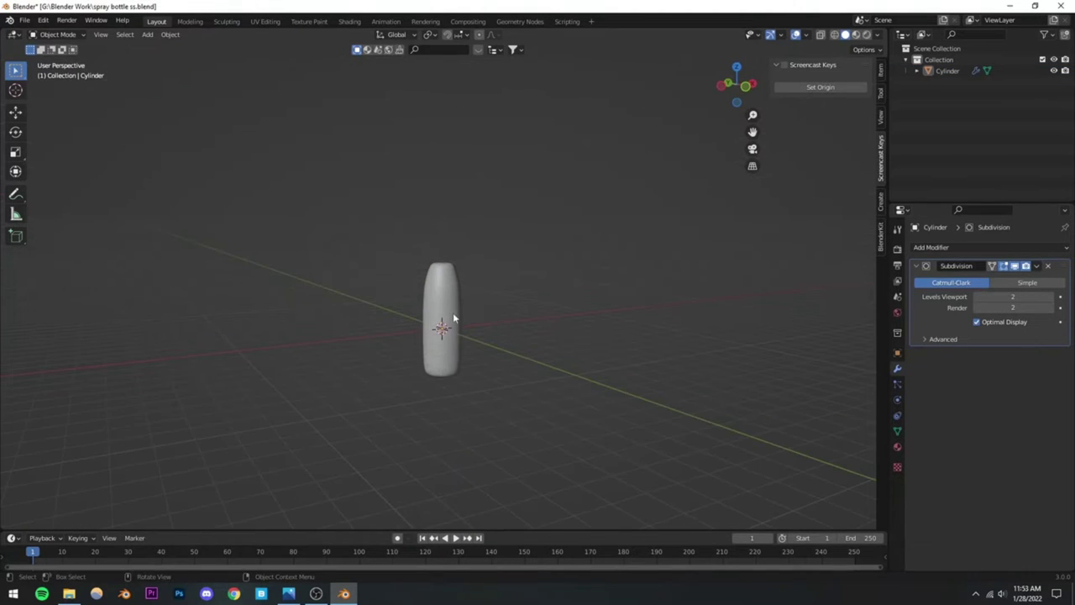
Step: Enter Edit Mode on the bottle and add a loop cut around the body just below the shoulder edge
{"action": "left_click", "coordinate": [453, 316]}
{"action": "key", "text": "Tab"}
{"action": "scroll", "coordinate": [437, 321], "scroll_direction": "up", "scroll_amount": 5}
{"action": "middle_click_drag", "start_coordinate": [452, 315], "coordinate": [468, 336]}
{"action": "scroll", "coordinate": [458, 336], "scroll_direction": "up", "scroll_amount": 3}
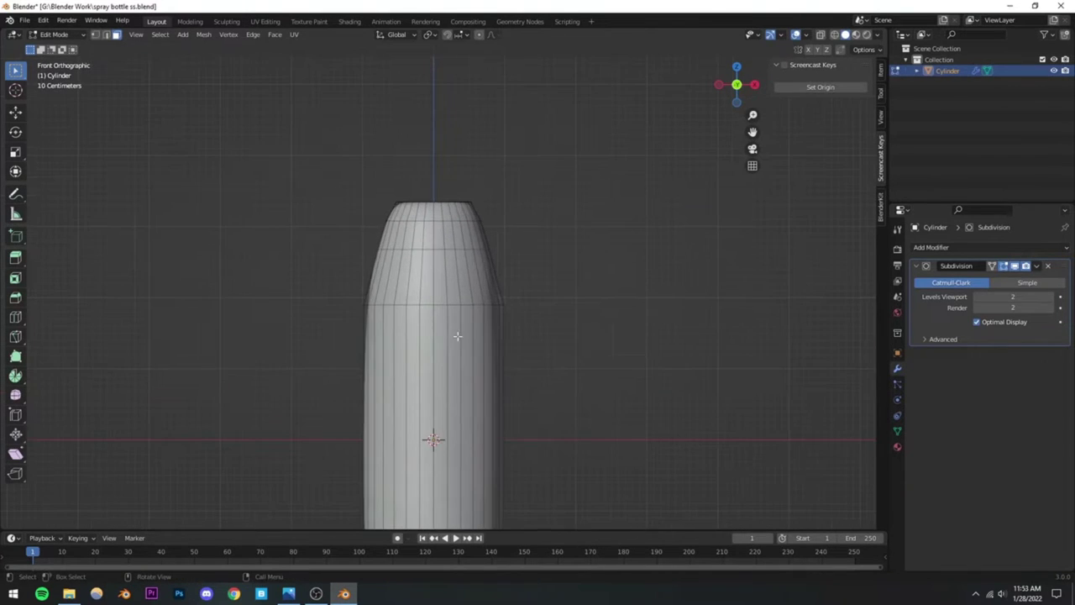
{"action": "scroll", "coordinate": [458, 336], "scroll_direction": "down", "scroll_amount": 3}
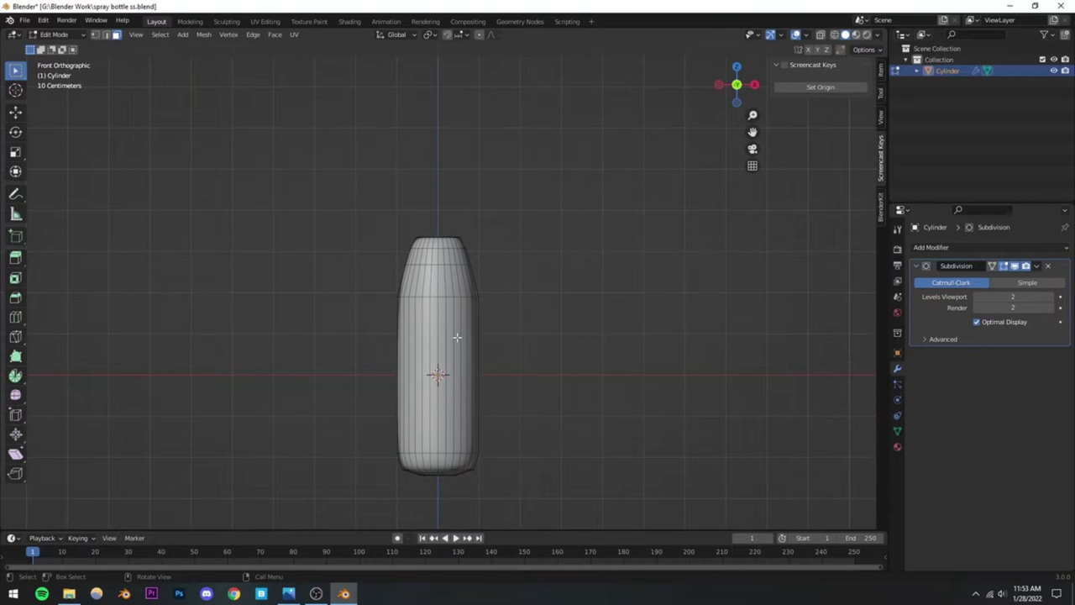
{"action": "scroll", "coordinate": [457, 337], "scroll_direction": "up", "scroll_amount": 3}
{"action": "scroll", "coordinate": [399, 312], "scroll_direction": "up", "scroll_amount": 2}
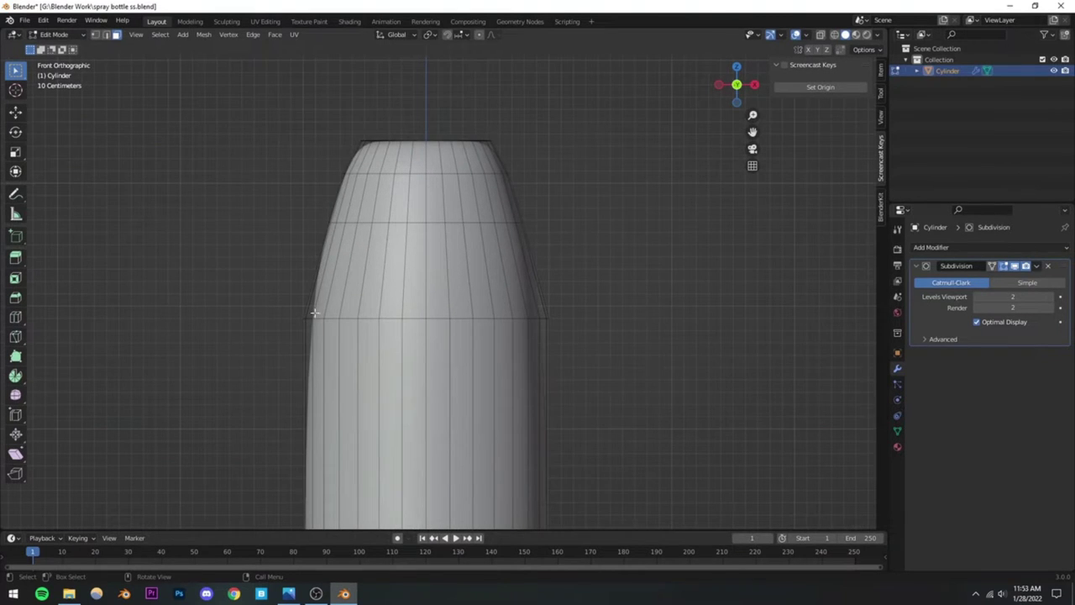
{"action": "key", "text": "ctrl+r"}
{"action": "left_click", "coordinate": [390, 388]}
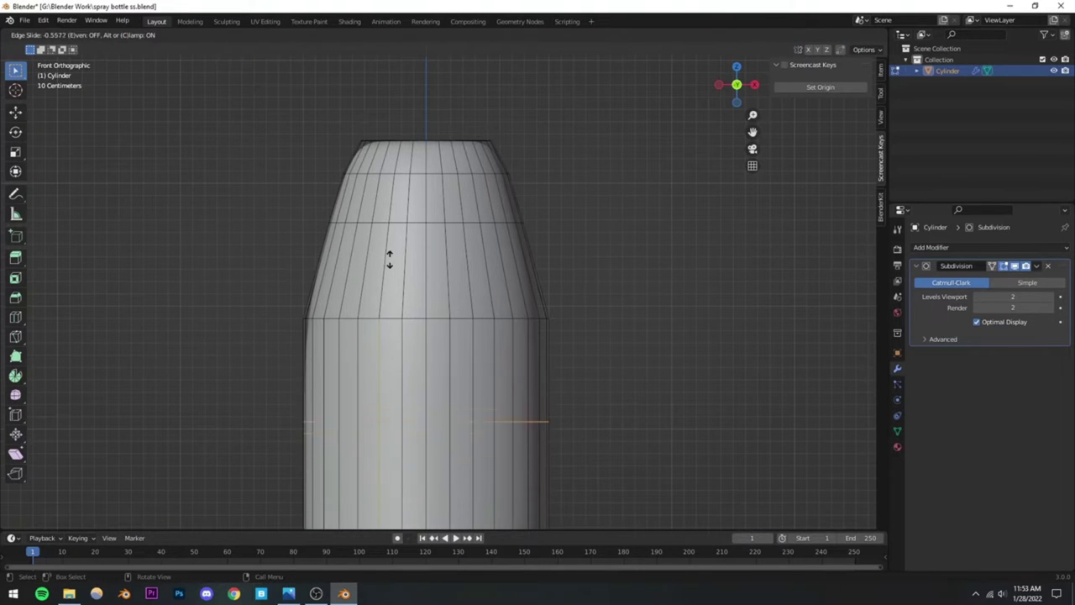
{"action": "left_click", "coordinate": [392, 178]}
{"action": "scroll", "coordinate": [278, 361], "scroll_direction": "up", "scroll_amount": 4}
{"action": "middle_click_drag", "start_coordinate": [243, 395], "coordinate": [453, 394], "text": "shift"}
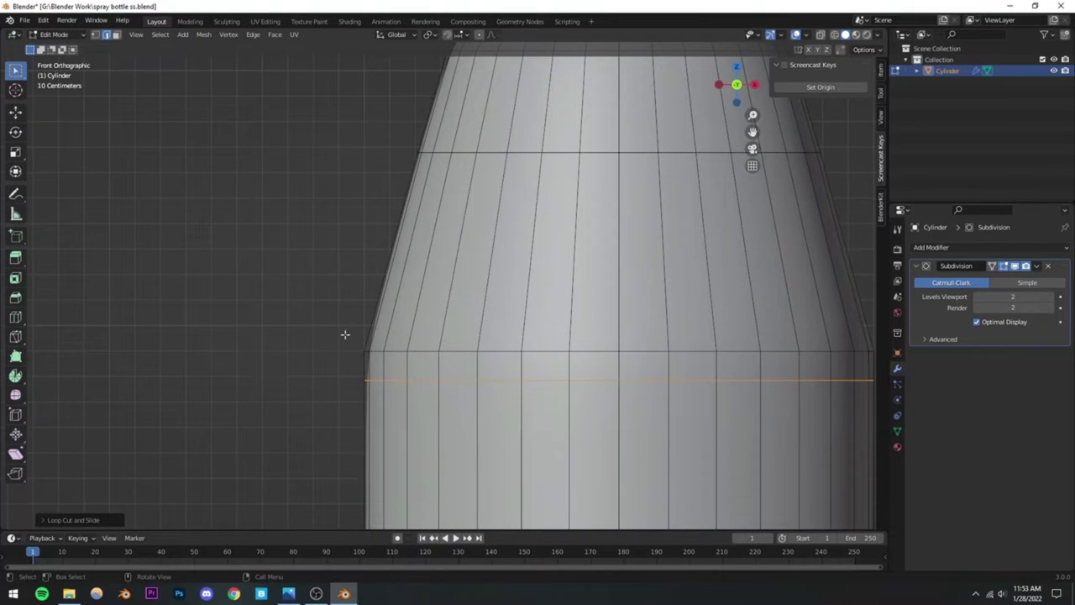
Step: Try a second loop cut just above the shoulder edge, and undo it after checking the smoothed surface
{"action": "scroll", "coordinate": [530, 299], "scroll_direction": "down", "scroll_amount": 3}
{"action": "middle_click_drag", "start_coordinate": [530, 299], "coordinate": [433, 326], "text": "shift"}
{"action": "key", "text": "ctrl+r"}
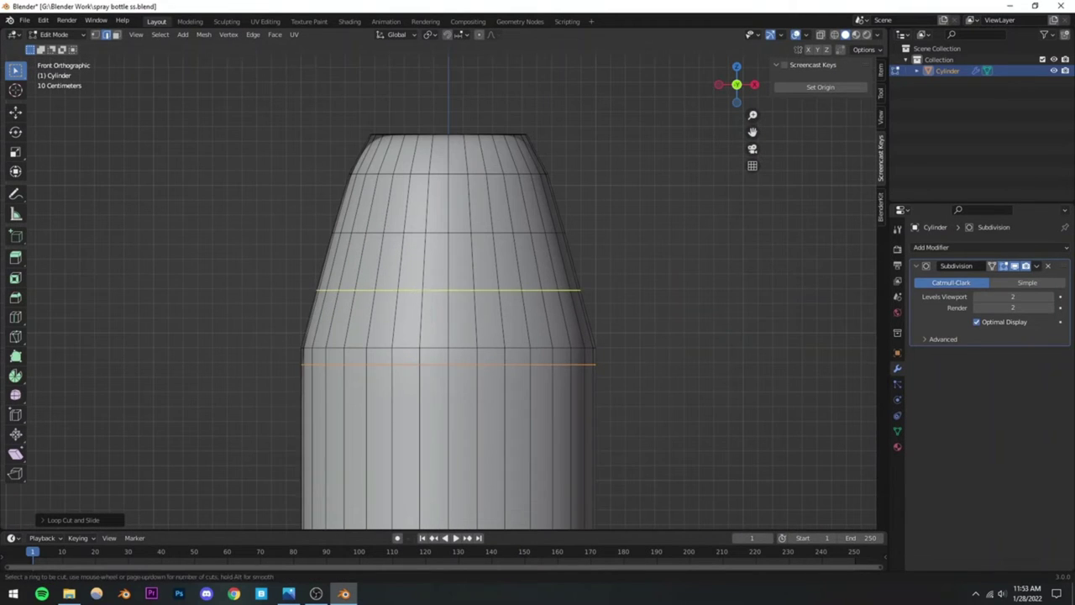
{"action": "left_click", "coordinate": [406, 292]}
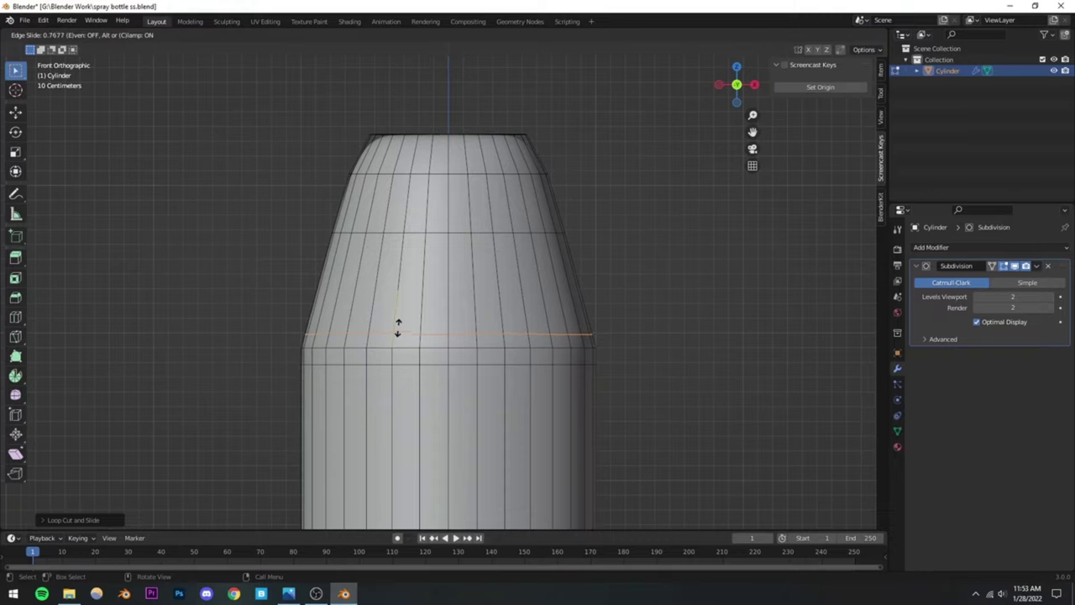
{"action": "left_click", "coordinate": [398, 329]}
{"action": "key", "text": "Tab"}
{"action": "scroll", "coordinate": [300, 392], "scroll_direction": "down", "scroll_amount": 3}
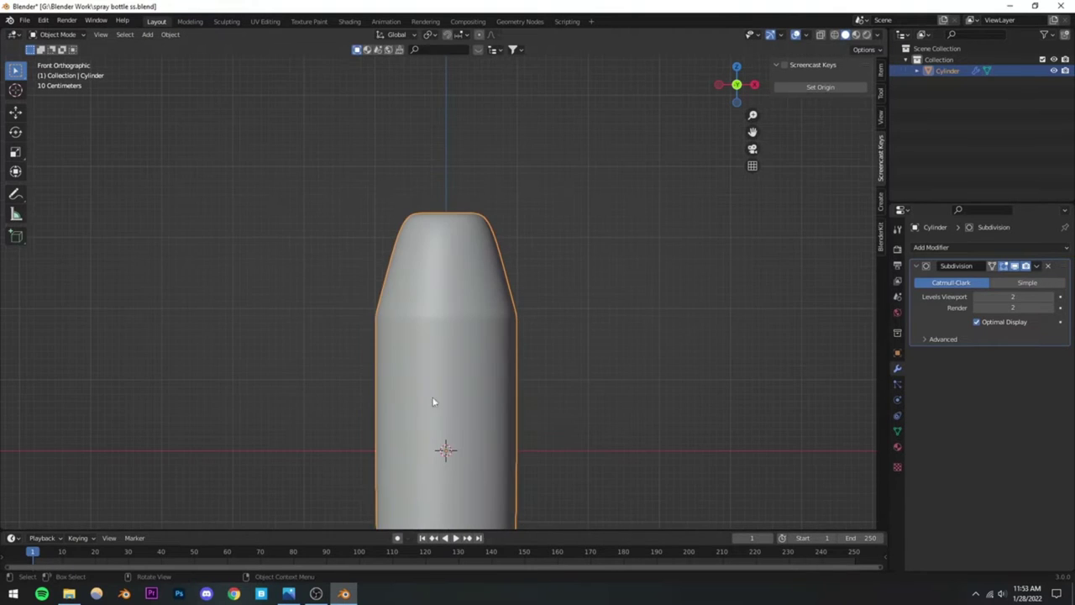
{"action": "middle_click_drag", "start_coordinate": [300, 392], "coordinate": [404, 417]}
{"action": "scroll", "coordinate": [404, 416], "scroll_direction": "up", "scroll_amount": 2}
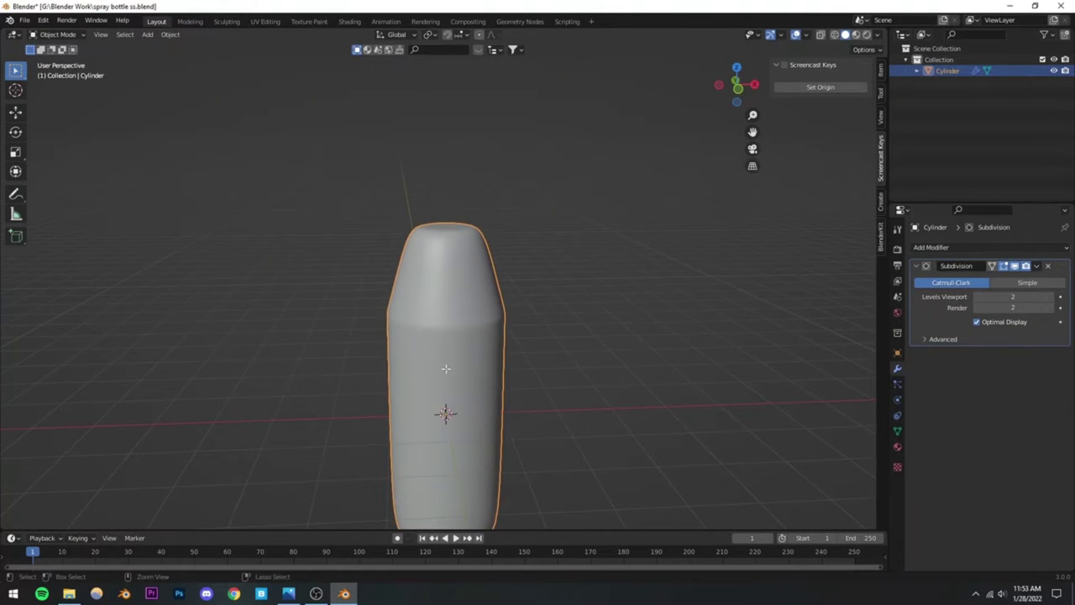
{"action": "key", "text": "Tab"}
{"action": "key", "text": "ctrl+z"}
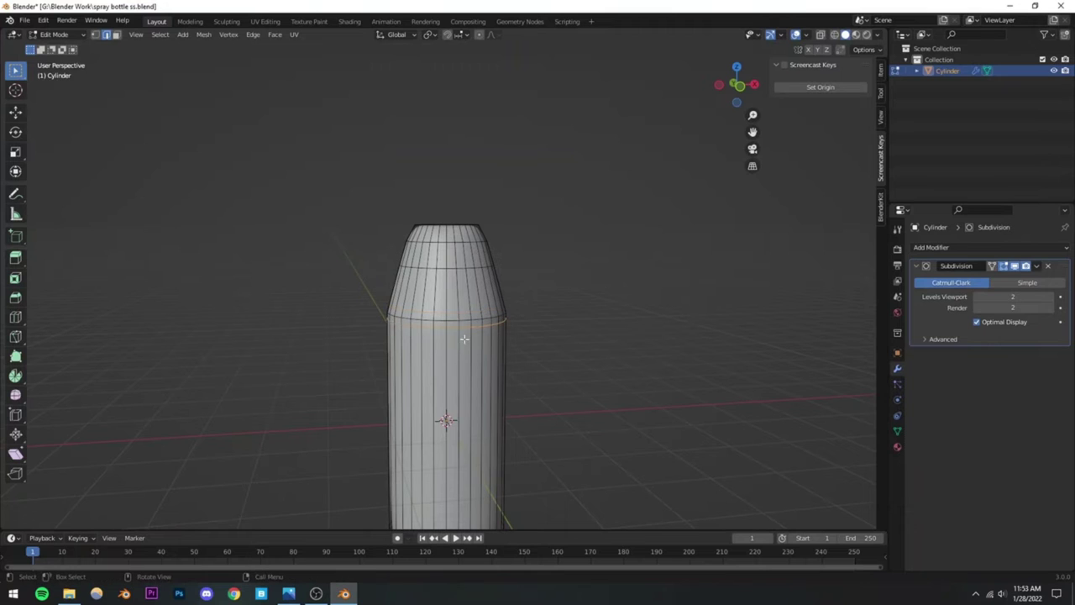
Step: Slide the edge loop below the shoulder slightly further down the body and check the smoothed bottle in Object Mode
{"action": "scroll", "coordinate": [465, 338], "scroll_direction": "up", "scroll_amount": 3}
{"action": "scroll", "coordinate": [451, 403], "scroll_direction": "down", "scroll_amount": 1}
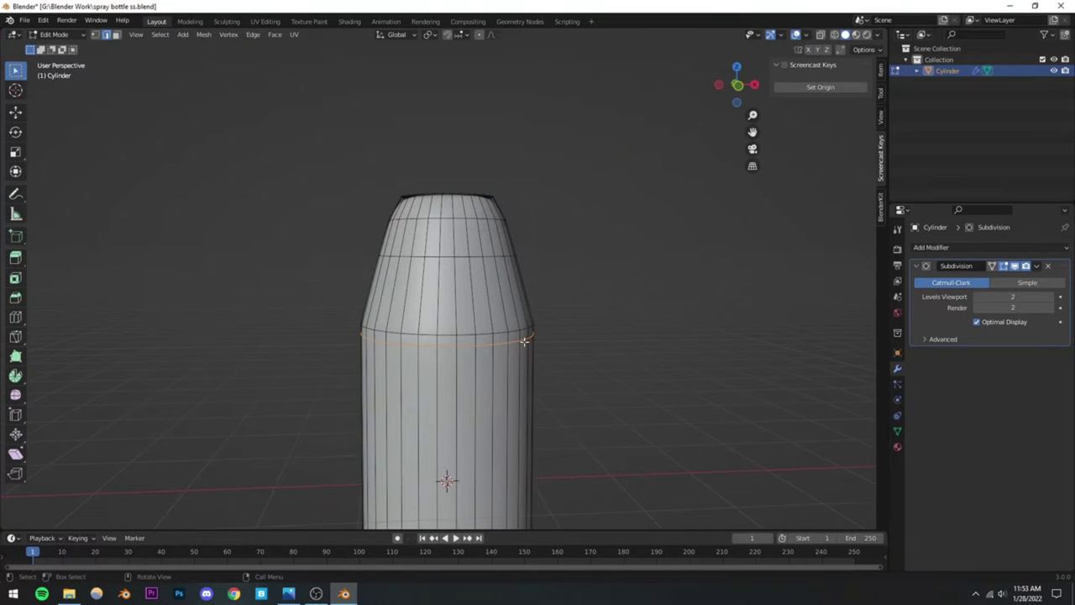
{"action": "key", "text": "g"}
{"action": "key", "text": "g"}
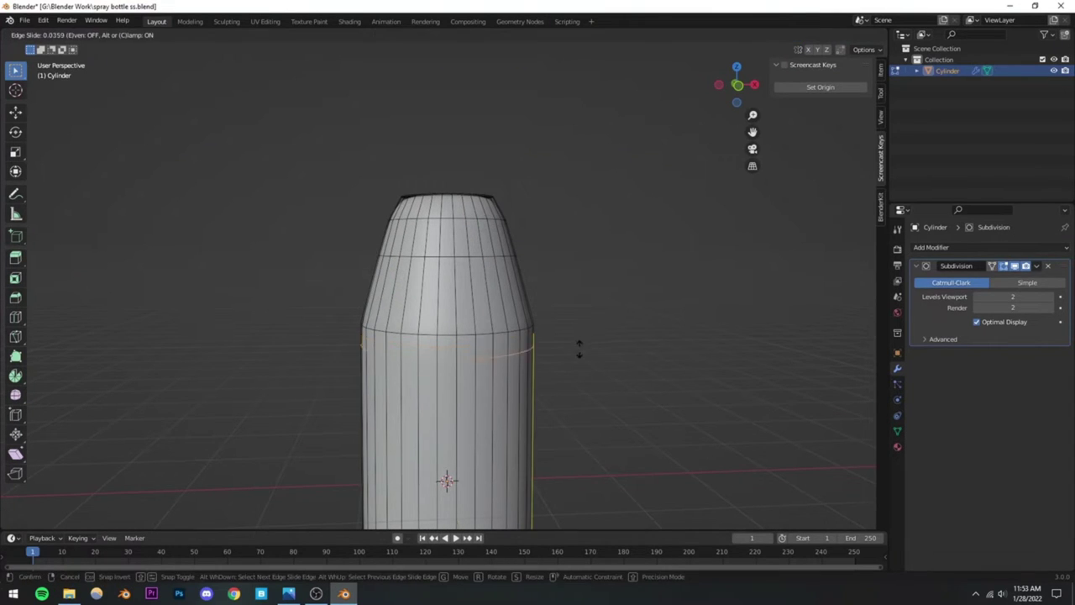
{"action": "left_click", "coordinate": [567, 352]}
{"action": "key", "text": "Tab"}
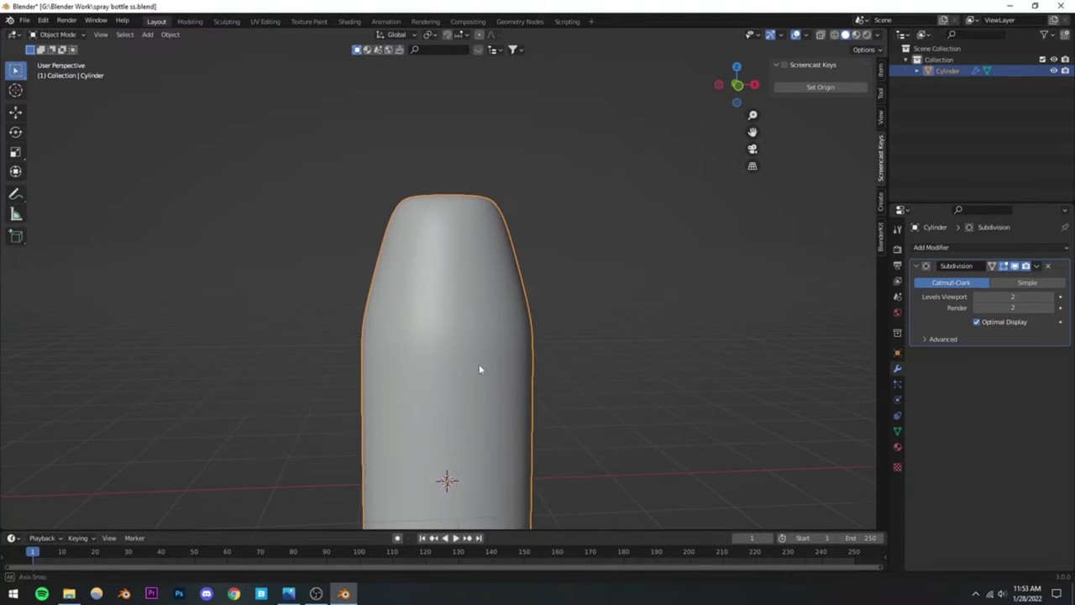
{"action": "scroll", "coordinate": [495, 360], "scroll_direction": "down", "scroll_amount": 5}
{"action": "middle_click_drag", "start_coordinate": [422, 386], "coordinate": [421, 392]}
{"action": "scroll", "coordinate": [404, 383], "scroll_direction": "up", "scroll_amount": 5}
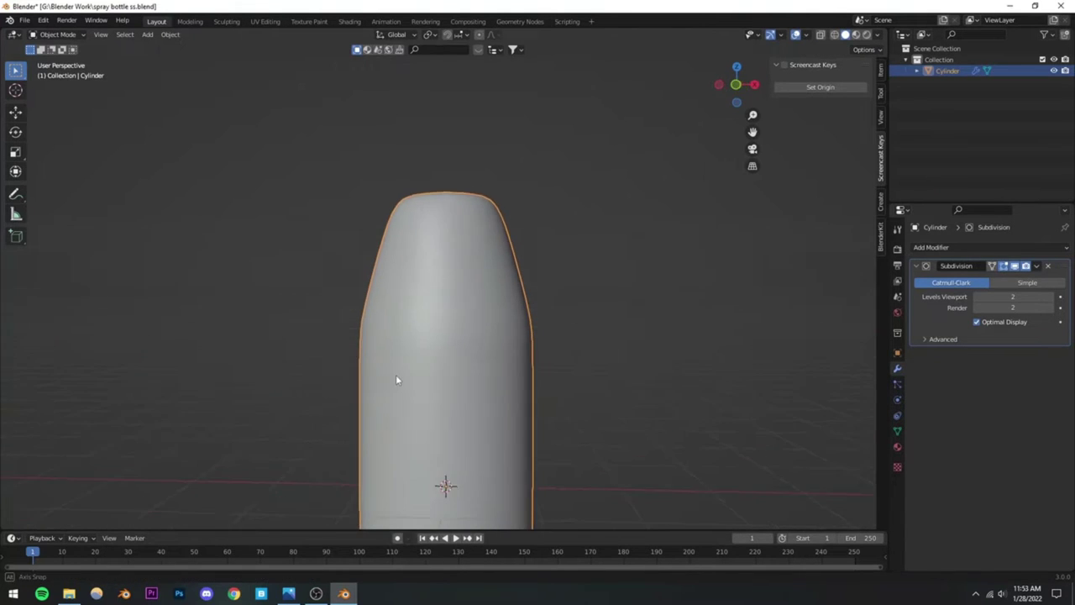
{"action": "key", "text": "Tab"}
{"action": "scroll", "coordinate": [433, 378], "scroll_direction": "down", "scroll_amount": 5}
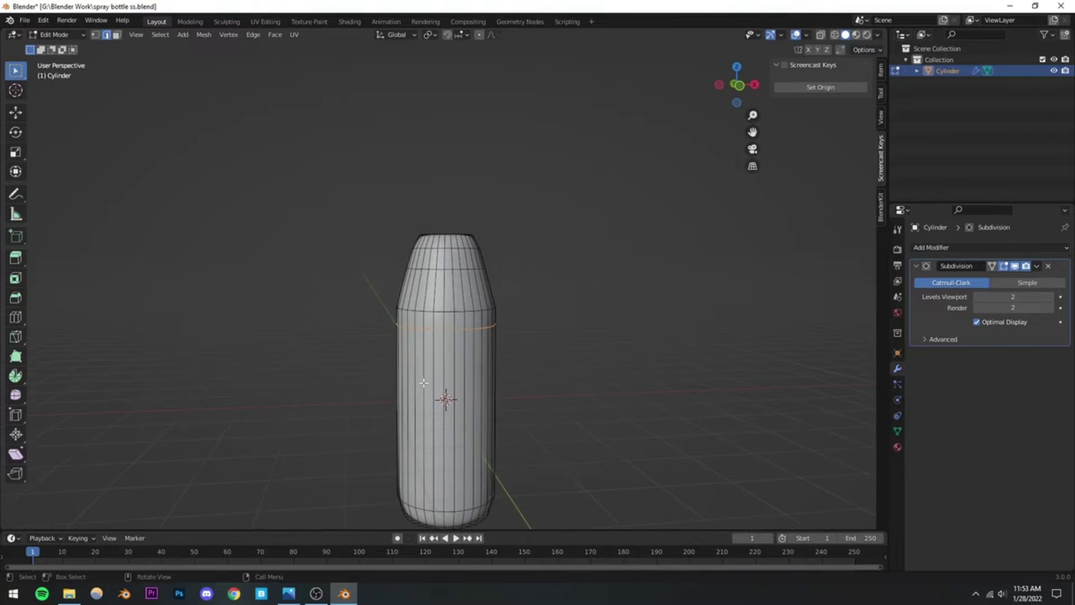
{"action": "key", "text": "Tab"}
{"action": "scroll", "coordinate": [428, 395], "scroll_direction": "down", "scroll_amount": 2}
{"action": "scroll", "coordinate": [427, 388], "scroll_direction": "up", "scroll_amount": 6}
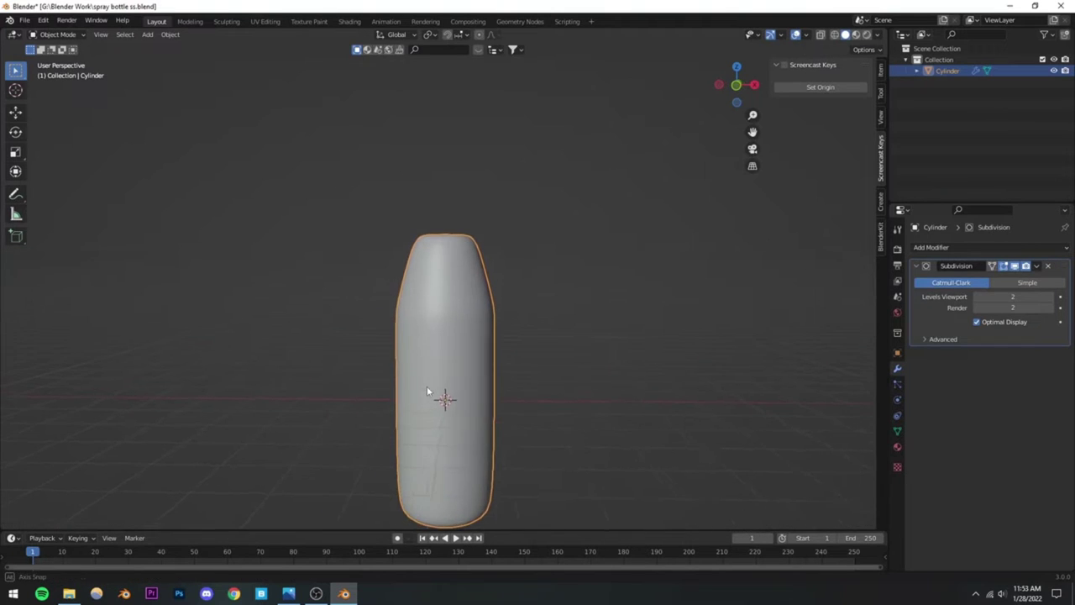
Step: In front view with X-ray on, select the edge loop midway up the tapered neck and scale it to about 0.89
{"action": "key", "text": "Tab"}
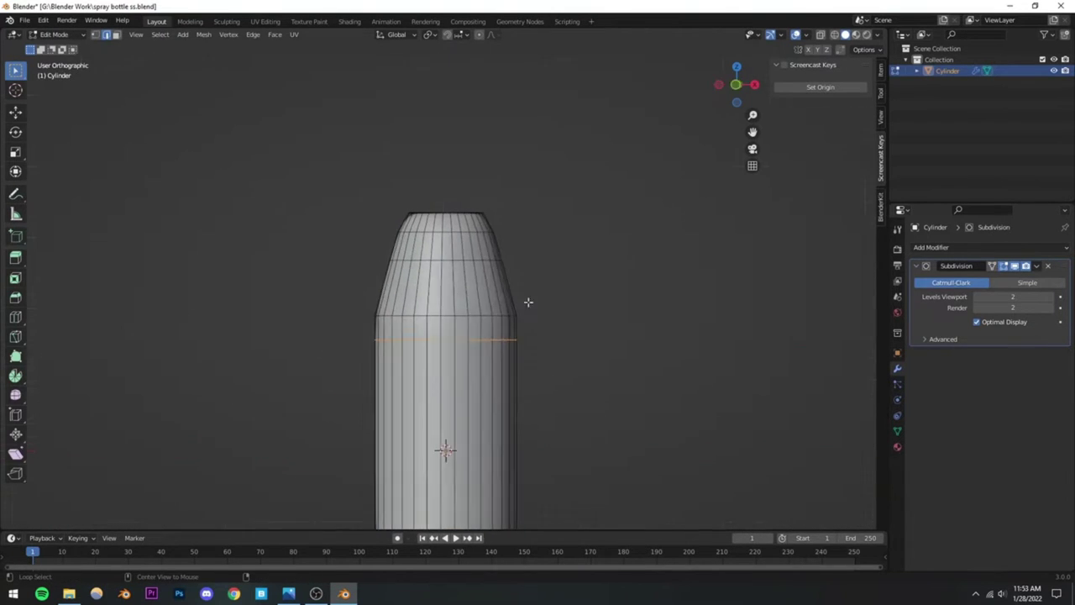
{"action": "key", "text": "KP_1"}
{"action": "left_click", "coordinate": [822, 35]}
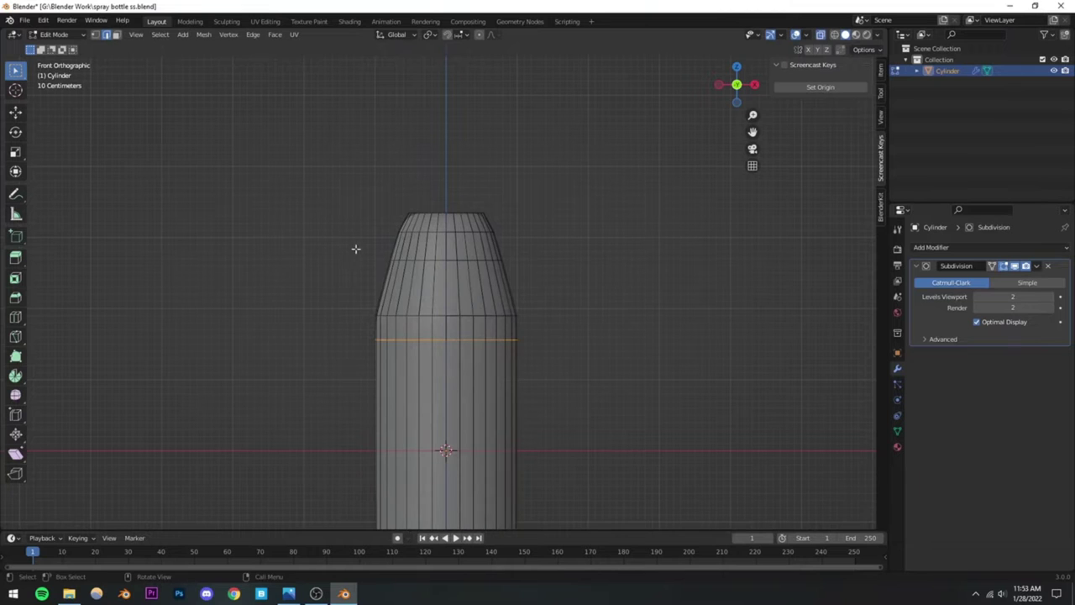
{"action": "left_click_drag", "start_coordinate": [355, 249], "coordinate": [569, 289]}
{"action": "key", "text": "s"}
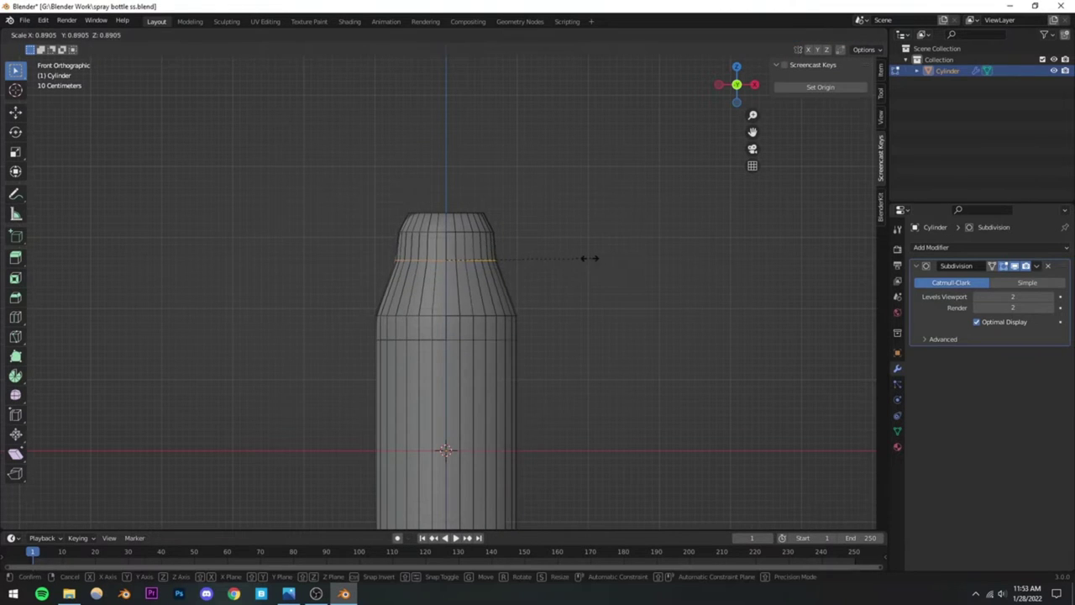
{"action": "left_click", "coordinate": [582, 258]}
{"action": "middle_click_drag", "start_coordinate": [435, 290], "coordinate": [441, 313]}
{"action": "key", "text": "Tab"}
{"action": "scroll", "coordinate": [445, 315], "scroll_direction": "down", "scroll_amount": 5}
{"action": "scroll", "coordinate": [440, 311], "scroll_direction": "up", "scroll_amount": 5}
Step: Select the top edge loops of the neck and scale them inward to continue the taper
{"action": "key", "text": "Tab"}
{"action": "scroll", "coordinate": [442, 311], "scroll_direction": "down", "scroll_amount": 2}
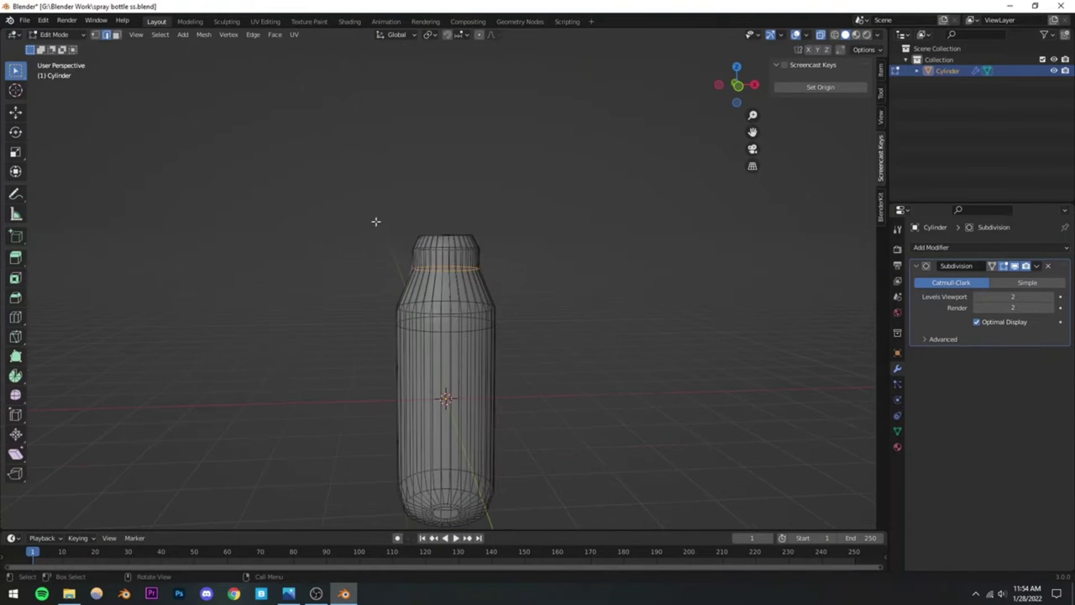
{"action": "left_click_drag", "start_coordinate": [375, 221], "coordinate": [514, 266]}
{"action": "key", "text": "s"}
{"action": "left_click", "coordinate": [539, 216]}
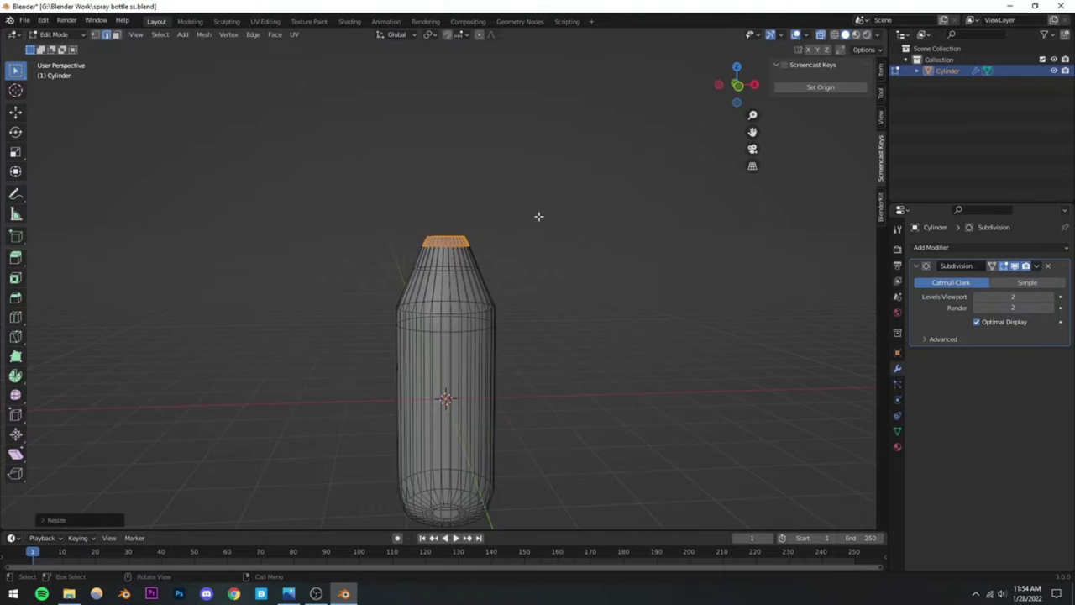
{"action": "left_click", "coordinate": [538, 216]}
Step: Leave Edit Mode, save the file and check the narrowed bottle from several angles
{"action": "key", "text": "Tab"}
{"action": "scroll", "coordinate": [458, 299], "scroll_direction": "down", "scroll_amount": 5}
{"action": "middle_click_drag", "start_coordinate": [458, 299], "coordinate": [455, 294]}
{"action": "key", "text": "ctrl+s"}
{"action": "scroll", "coordinate": [470, 288], "scroll_direction": "up", "scroll_amount": 1}
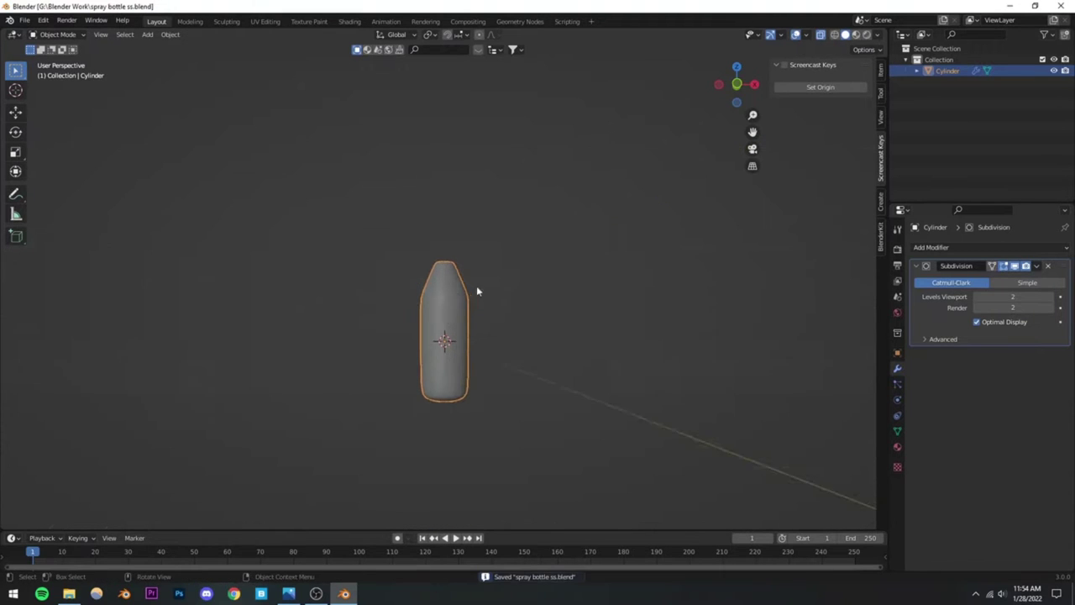
{"action": "scroll", "coordinate": [480, 296], "scroll_direction": "up", "scroll_amount": 2}
{"action": "scroll", "coordinate": [454, 403], "scroll_direction": "down", "scroll_amount": 2}
{"action": "middle_click_drag", "start_coordinate": [453, 404], "coordinate": [418, 333]}
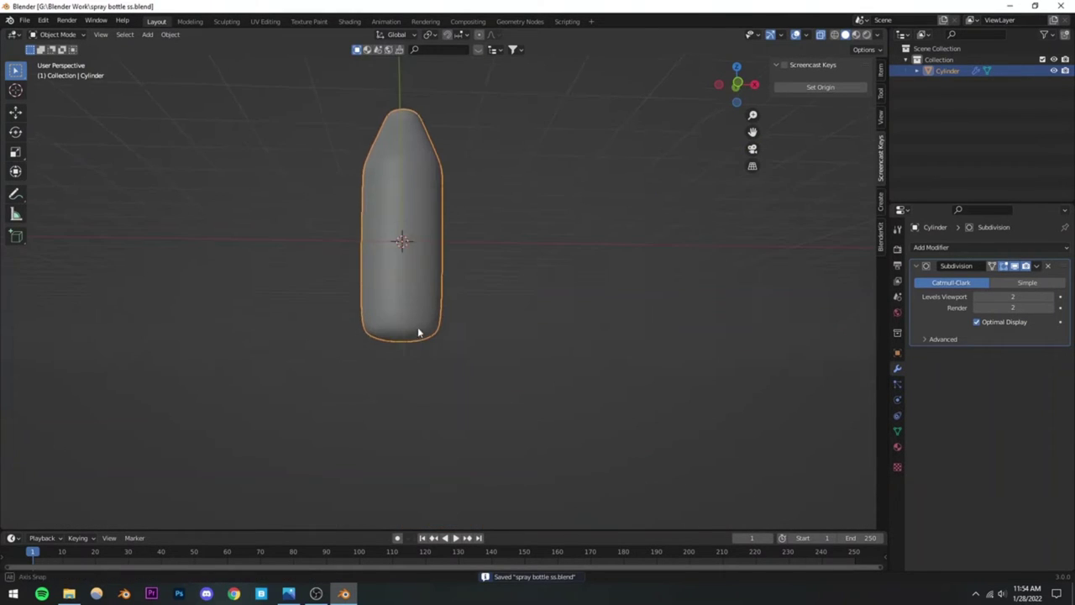
Step: In Edit Mode, add a loop cut around the body just above the edge where the rounded base starts
{"action": "scroll", "coordinate": [412, 334], "scroll_direction": "up", "scroll_amount": 2}
{"action": "key", "text": "Tab"}
{"action": "middle_click_drag", "start_coordinate": [322, 332], "coordinate": [385, 372]}
{"action": "scroll", "coordinate": [311, 363], "scroll_direction": "up", "scroll_amount": 2}
{"action": "left_click_drag", "start_coordinate": [328, 350], "coordinate": [603, 368]}
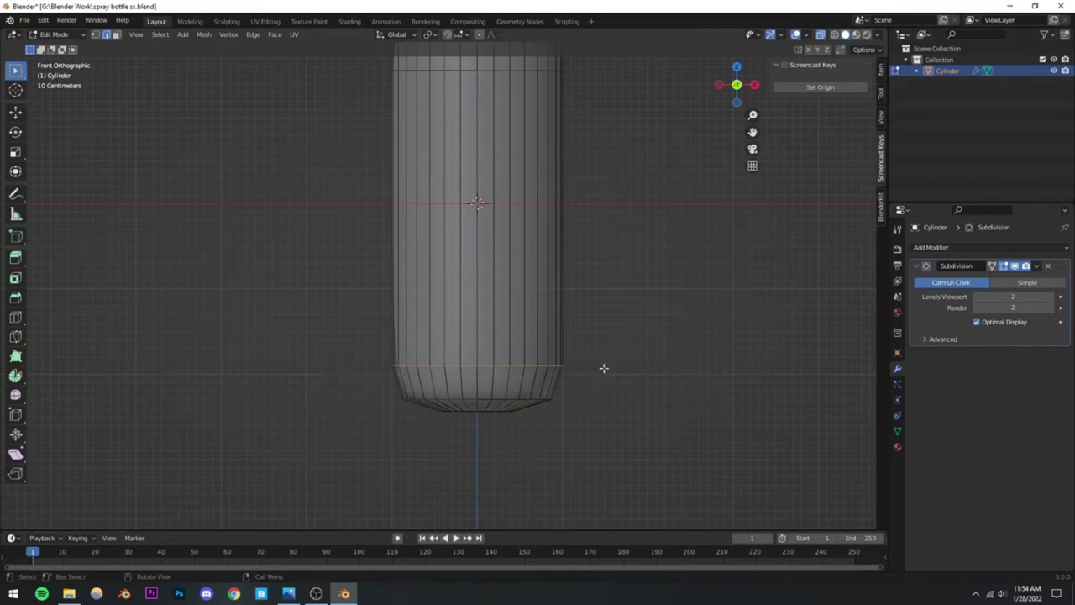
{"action": "key", "text": "ctrl+r"}
{"action": "left_click", "coordinate": [466, 185]}
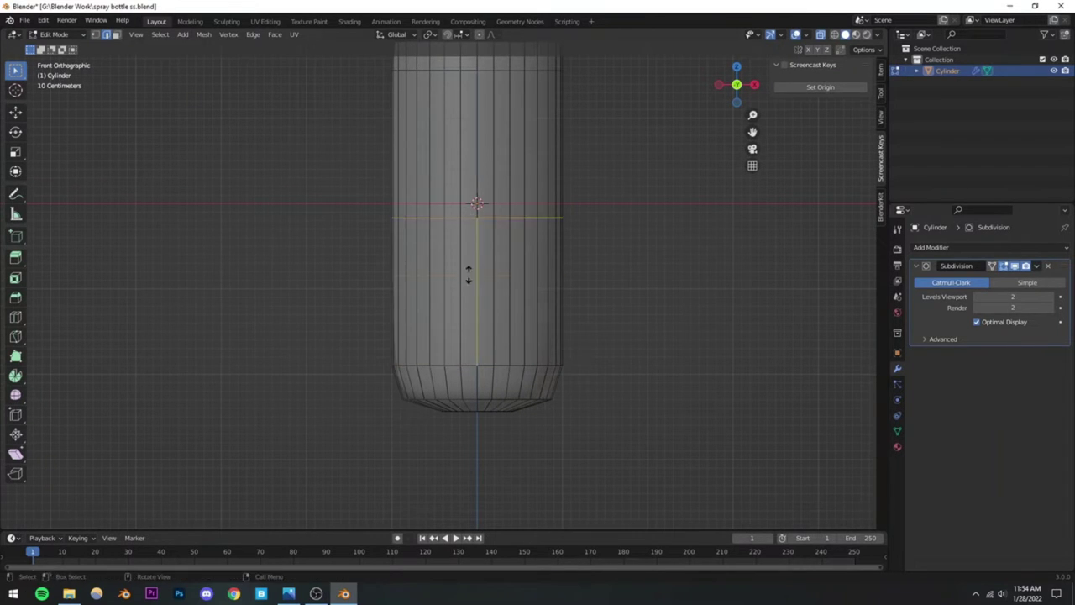
{"action": "left_click", "coordinate": [460, 354]}
{"action": "key", "text": "Tab"}
{"action": "key", "text": "Tab"}
Step: Try a loop cut around the bevelled section of the base and check the smoothed bottle in Object Mode
{"action": "scroll", "coordinate": [572, 377], "scroll_direction": "down", "scroll_amount": 4}
{"action": "middle_click_drag", "start_coordinate": [521, 371], "coordinate": [418, 365]}
{"action": "scroll", "coordinate": [466, 364], "scroll_direction": "up", "scroll_amount": 4}
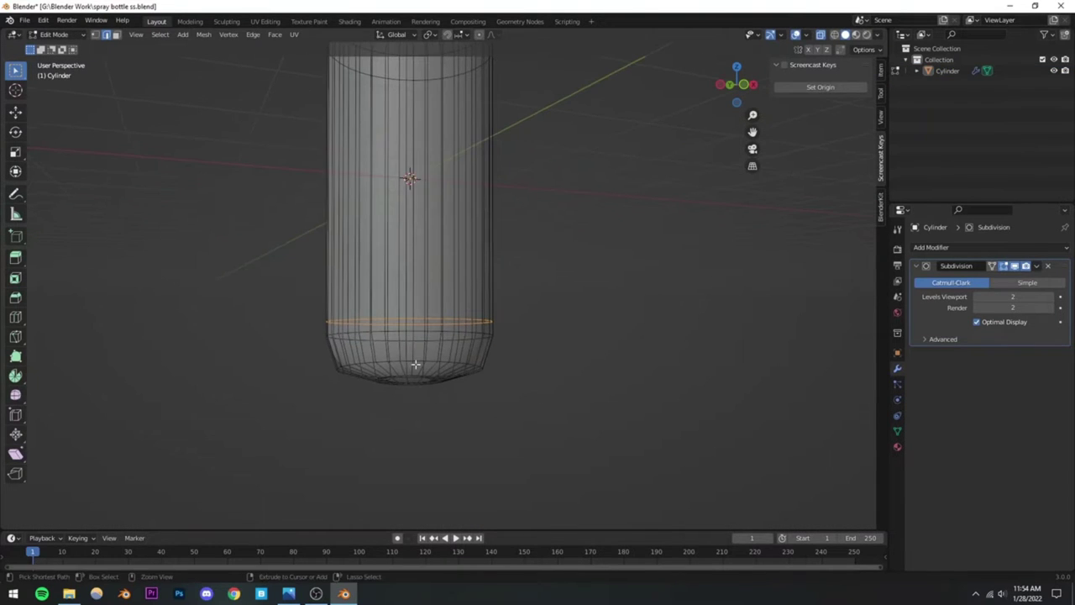
{"action": "key", "text": "ctrl+r"}
{"action": "left_click", "coordinate": [364, 351]}
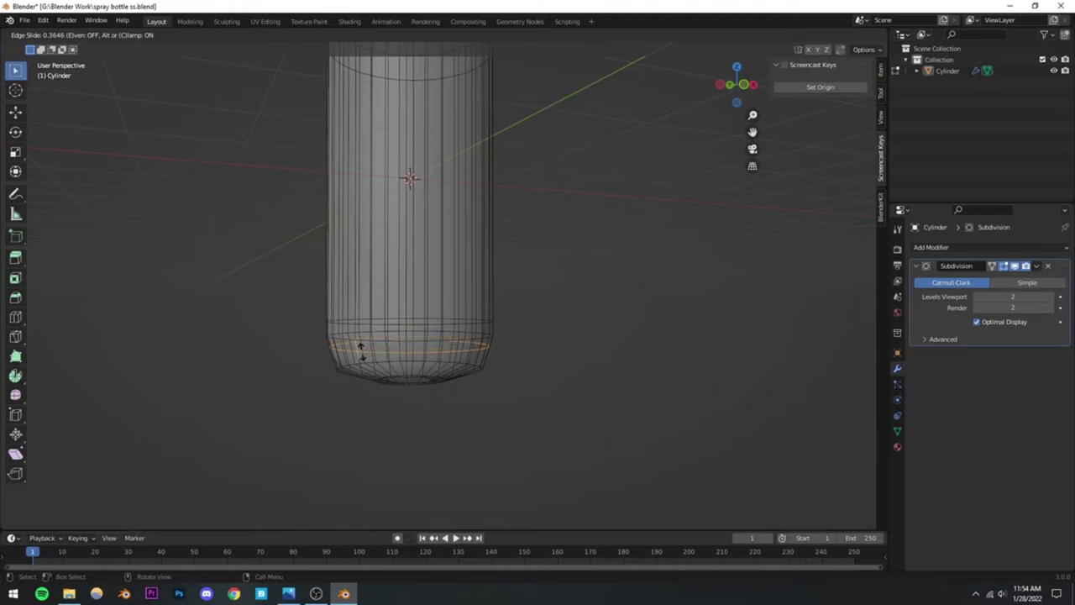
{"action": "left_click", "coordinate": [360, 356]}
{"action": "key", "text": "Tab"}
{"action": "scroll", "coordinate": [509, 322], "scroll_direction": "down", "scroll_amount": 3}
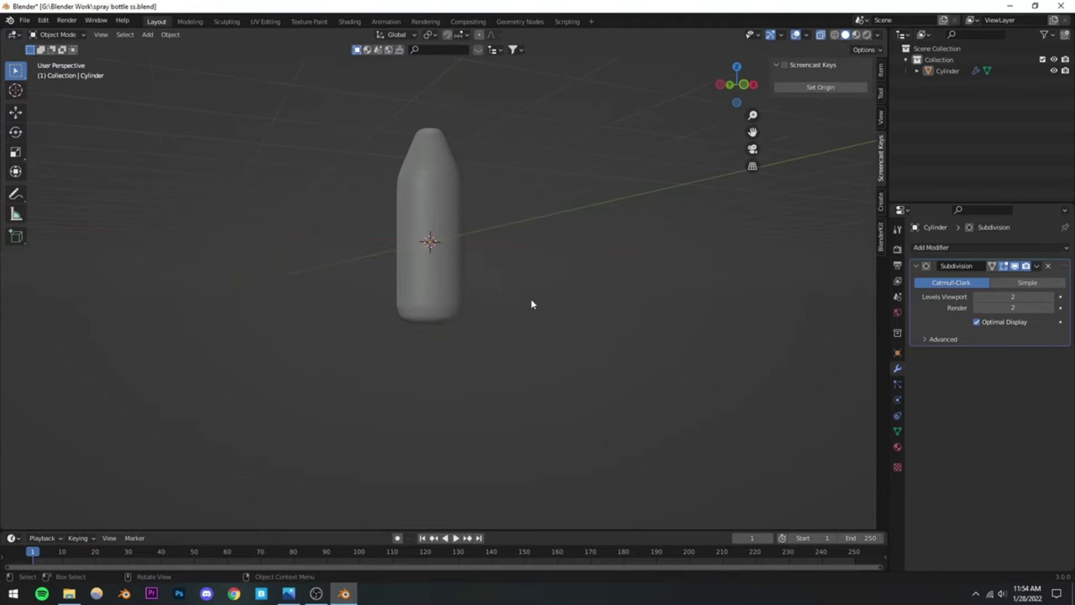
{"action": "mouse_move", "coordinate": [531, 299]}
{"action": "middle_mouse_down"}
{"action": "mouse_move", "coordinate": [484, 313]}
{"action": "mouse_move", "coordinate": [500, 305]}
{"action": "middle_mouse_up"}
{"action": "scroll", "coordinate": [496, 307], "scroll_direction": "up", "scroll_amount": 4}
{"action": "key", "text": "Tab"}
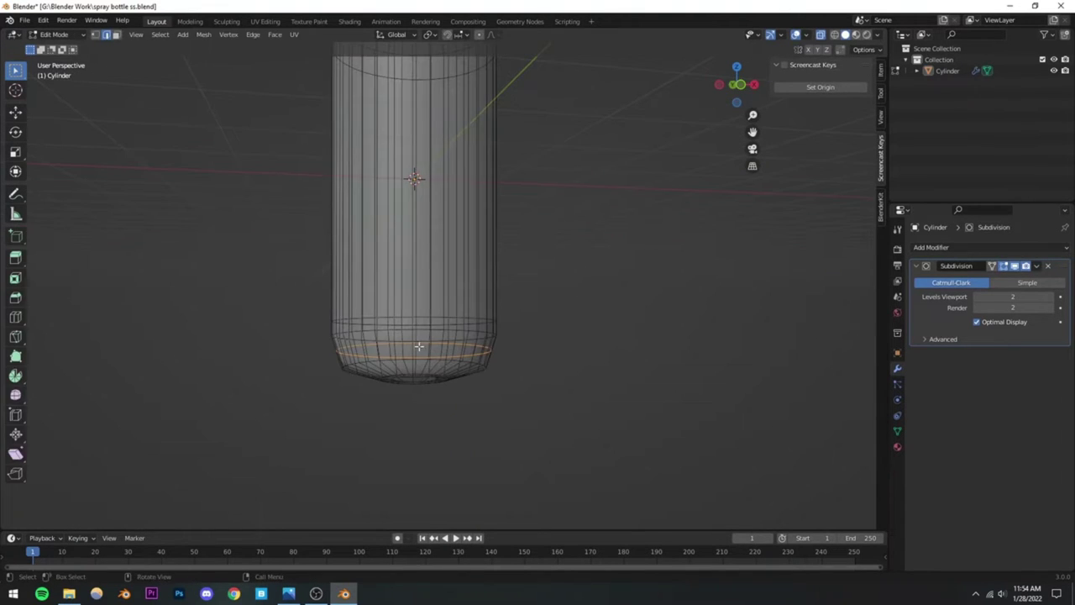
Step: Turn off X-ray and add a loop cut just below the edge where the base starts, then check the smoothed result
{"action": "left_click", "coordinate": [820, 35]}
{"action": "left_click", "coordinate": [399, 325], "text": "alt"}
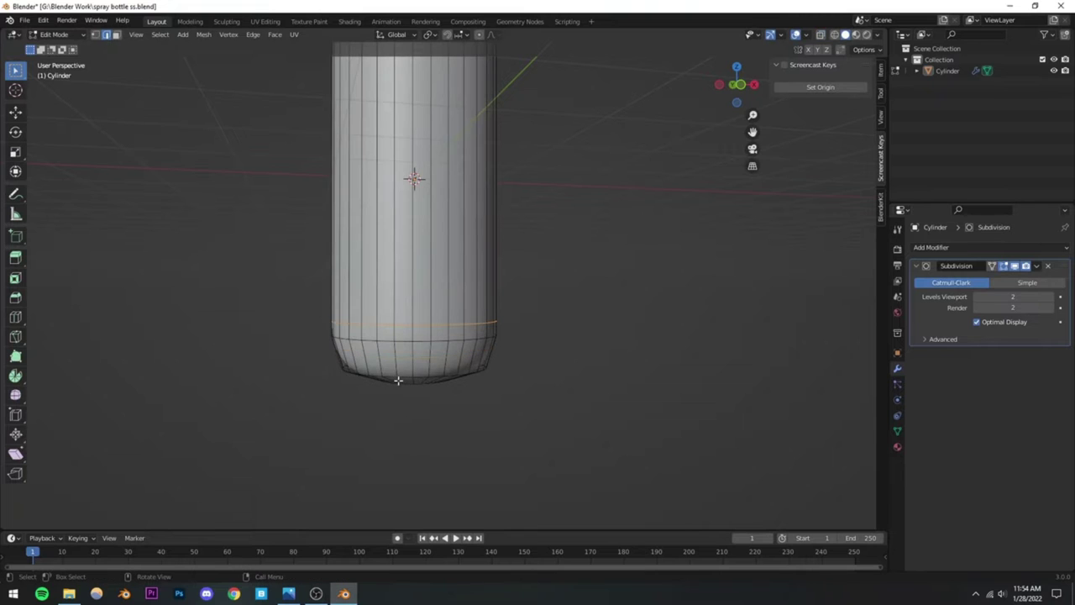
{"action": "scroll", "coordinate": [393, 363], "scroll_direction": "down", "scroll_amount": 2}
{"action": "middle_click_drag", "start_coordinate": [394, 363], "coordinate": [392, 342]}
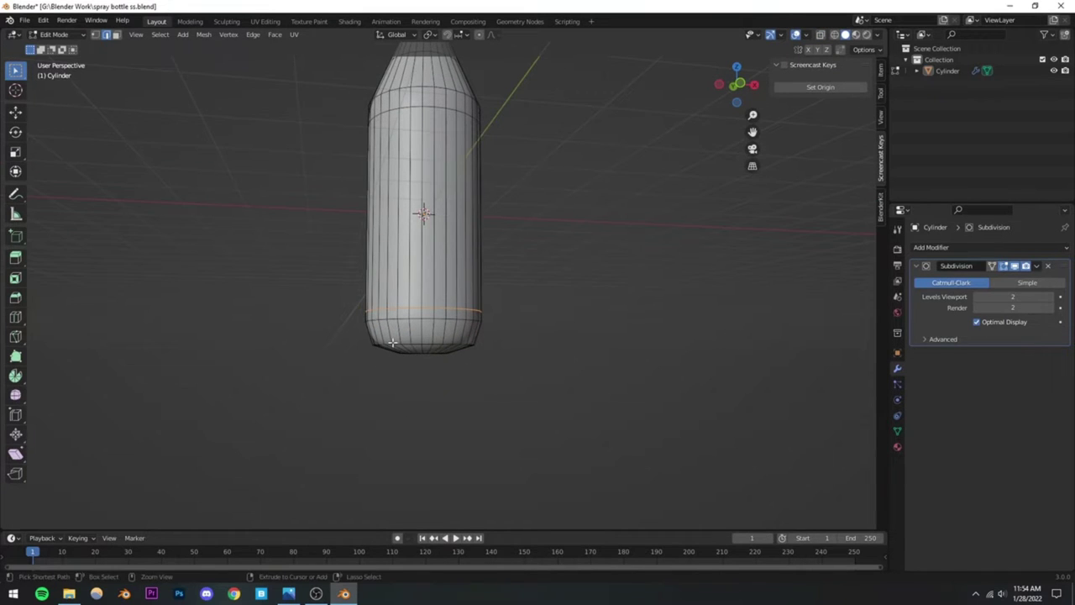
{"action": "key", "text": "ctrl+r"}
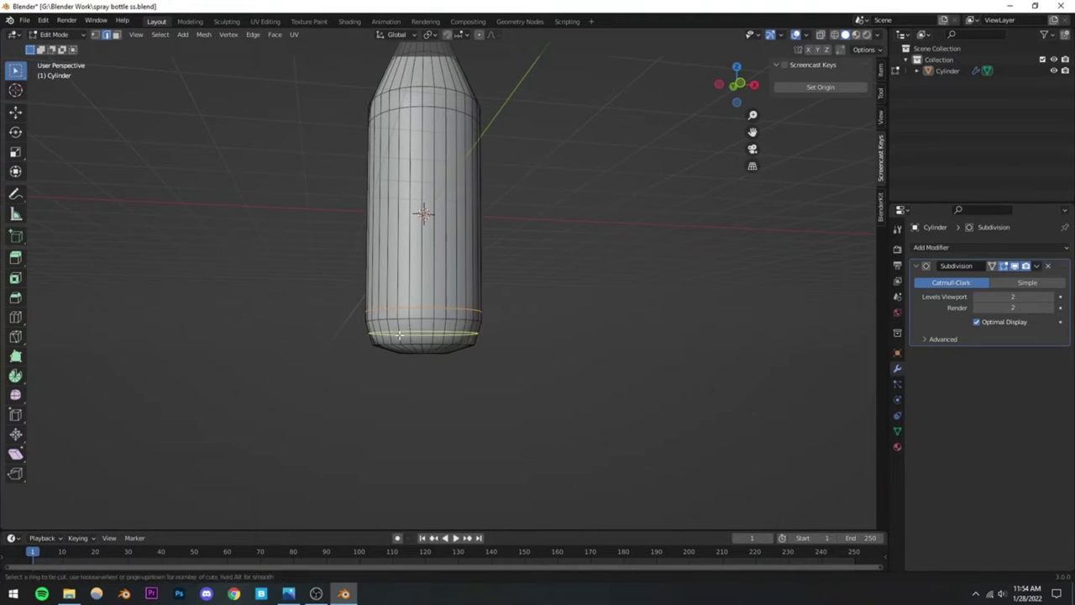
{"action": "left_click", "coordinate": [381, 327]}
{"action": "left_click", "coordinate": [382, 326]}
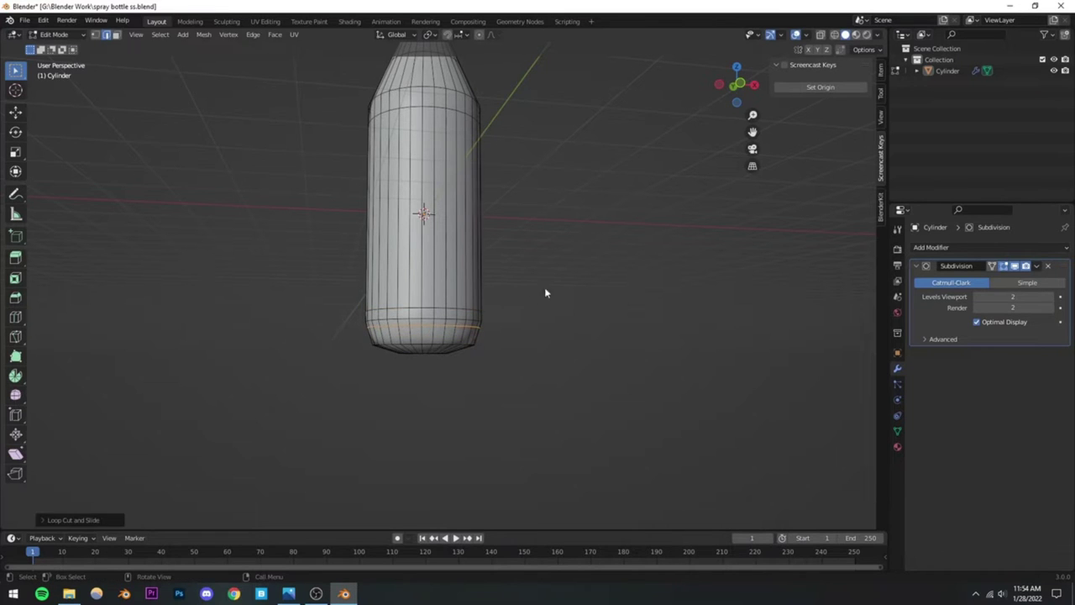
{"action": "key", "text": "Tab"}
{"action": "scroll", "coordinate": [446, 334], "scroll_direction": "down", "scroll_amount": 5}
{"action": "middle_click_drag", "start_coordinate": [464, 310], "coordinate": [420, 295]}
{"action": "scroll", "coordinate": [446, 314], "scroll_direction": "up", "scroll_amount": 5}
{"action": "scroll", "coordinate": [420, 295], "scroll_direction": "up", "scroll_amount": 2}
Step: Add another loop cut around the base just above its lower rim and return to Object Mode
{"action": "key", "text": "Tab"}
{"action": "middle_click_drag", "start_coordinate": [418, 361], "coordinate": [383, 360]}
{"action": "key", "text": "ctrl+r"}
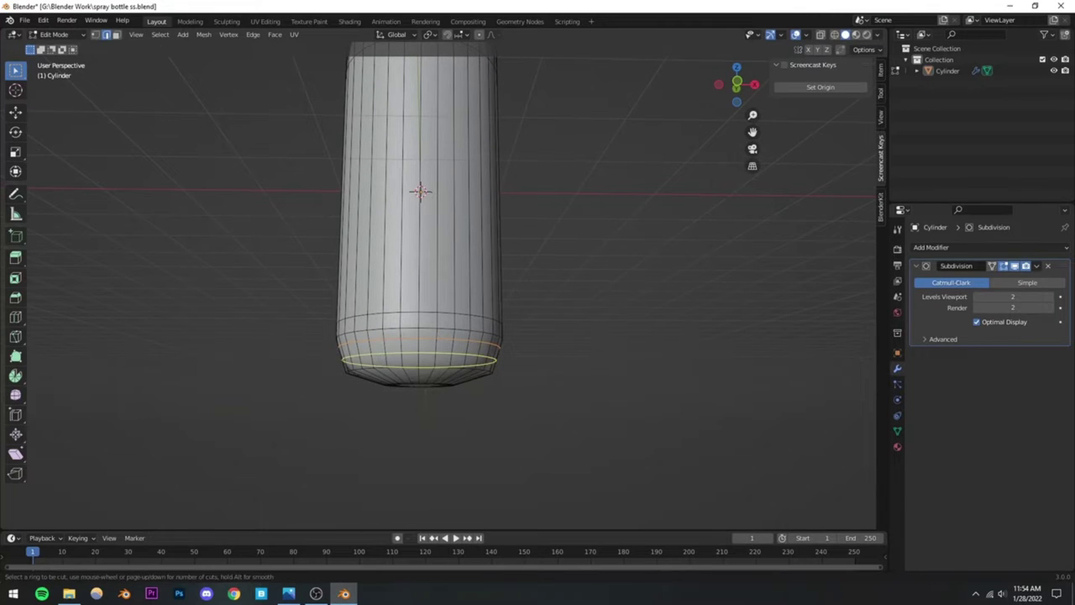
{"action": "left_click", "coordinate": [376, 361]}
{"action": "left_click", "coordinate": [375, 361]}
{"action": "key", "text": "Tab"}
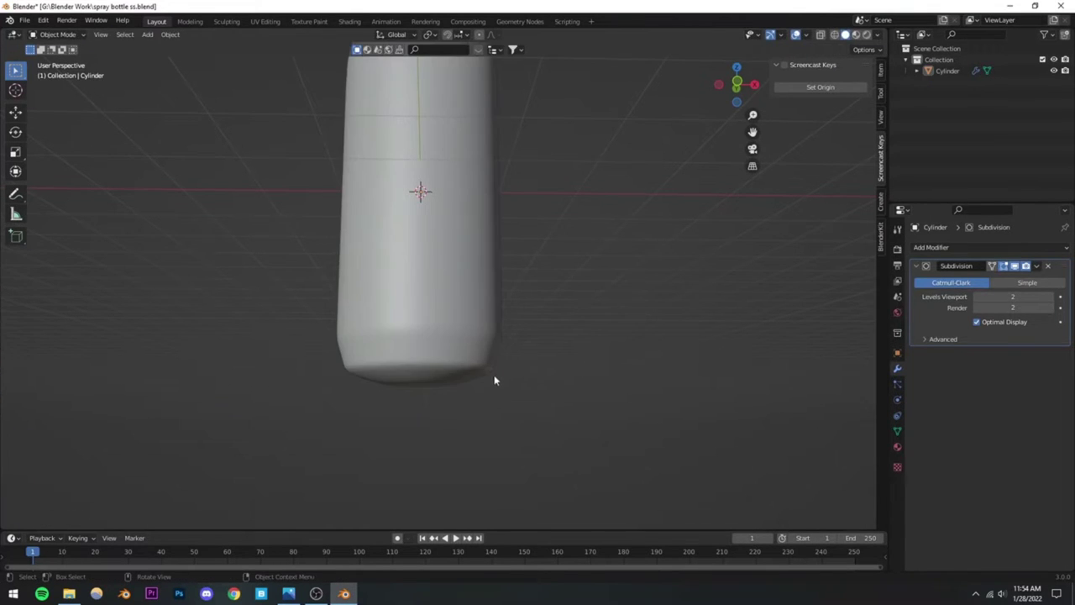
Step: Add a loop cut on the bottle's underside just inside the base rim, return to Object Mode and save the file
{"action": "scroll", "coordinate": [494, 374], "scroll_direction": "down", "scroll_amount": 4}
{"action": "middle_click_drag", "start_coordinate": [494, 375], "coordinate": [395, 374]}
{"action": "key", "text": "Tab"}
{"action": "scroll", "coordinate": [451, 368], "scroll_direction": "up", "scroll_amount": 5}
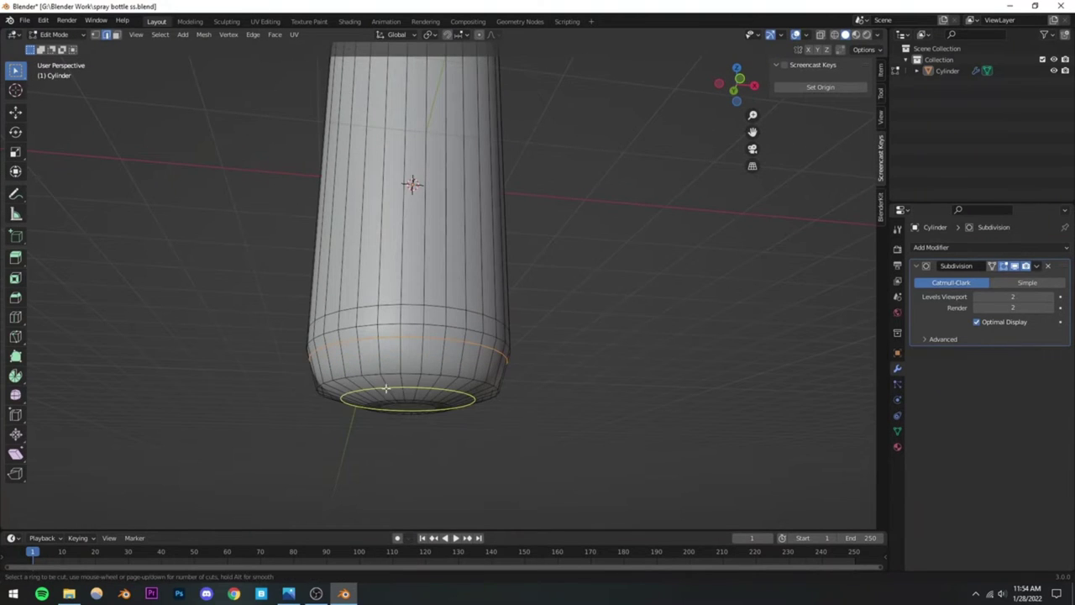
{"action": "left_click", "coordinate": [384, 385]}
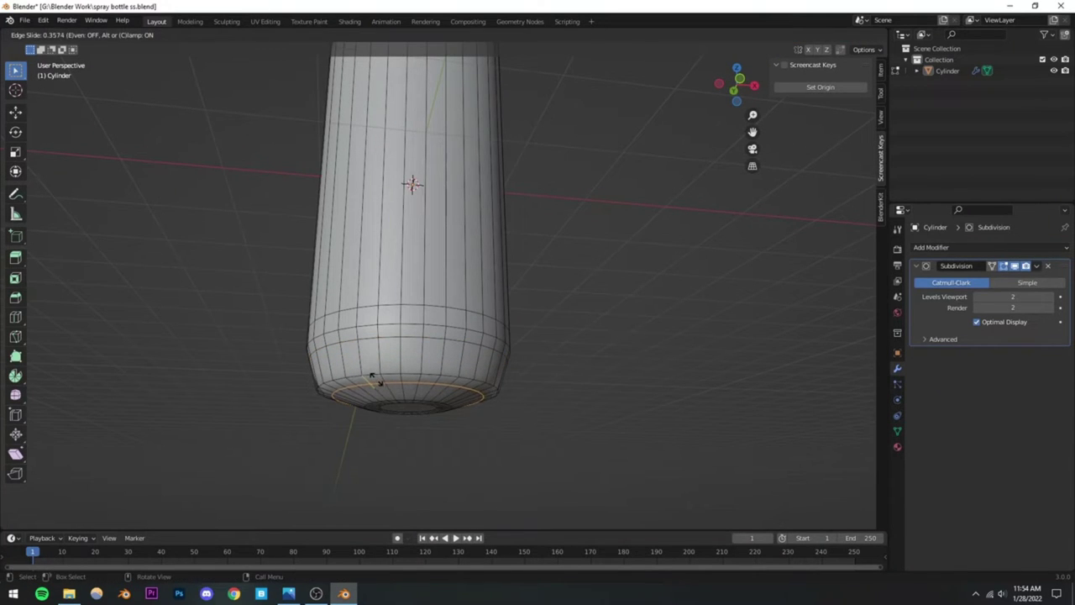
{"action": "left_click", "coordinate": [375, 380]}
{"action": "key", "text": "Tab"}
{"action": "middle_click_drag", "start_coordinate": [619, 332], "coordinate": [541, 416]}
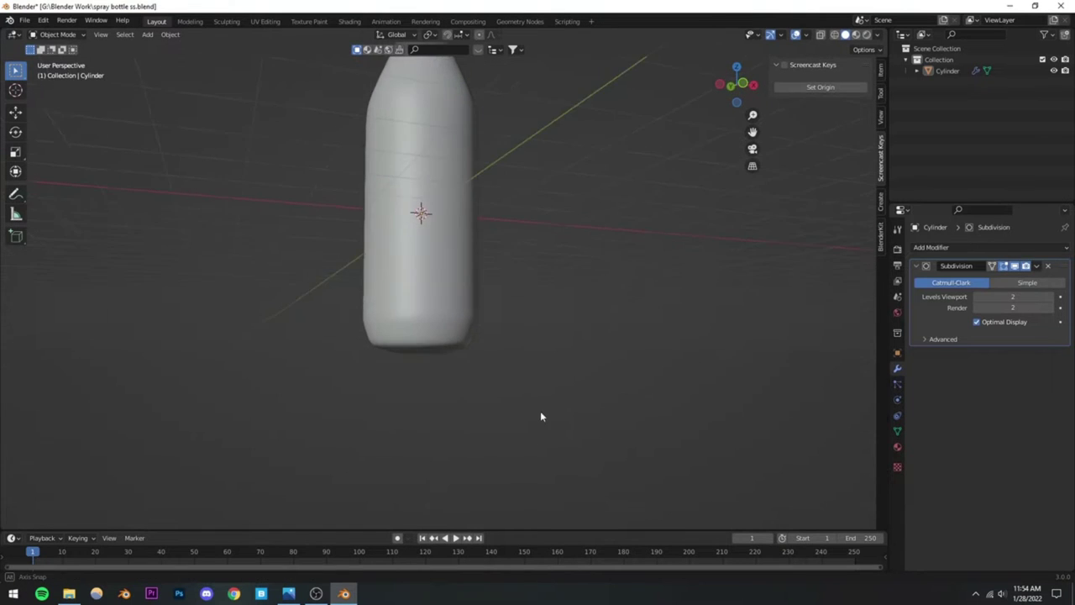
{"action": "key", "text": "ctrl+s"}
{"action": "scroll", "coordinate": [431, 353], "scroll_direction": "down", "scroll_amount": 3}
{"action": "middle_click_drag", "start_coordinate": [431, 352], "coordinate": [437, 332]}
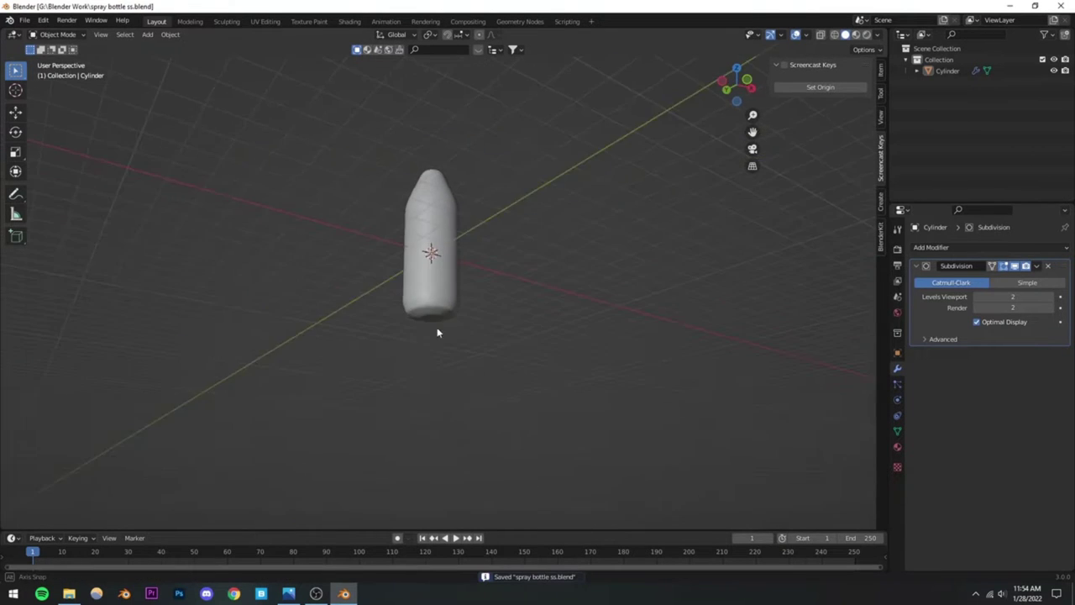
Step: In front view with X-ray and vertex selection, select the lowest base vertices and raise them about 0.06 m along Z
{"action": "scroll", "coordinate": [429, 344], "scroll_direction": "up", "scroll_amount": 5}
{"action": "key", "text": "Tab"}
{"action": "scroll", "coordinate": [434, 363], "scroll_direction": "down", "scroll_amount": 4}
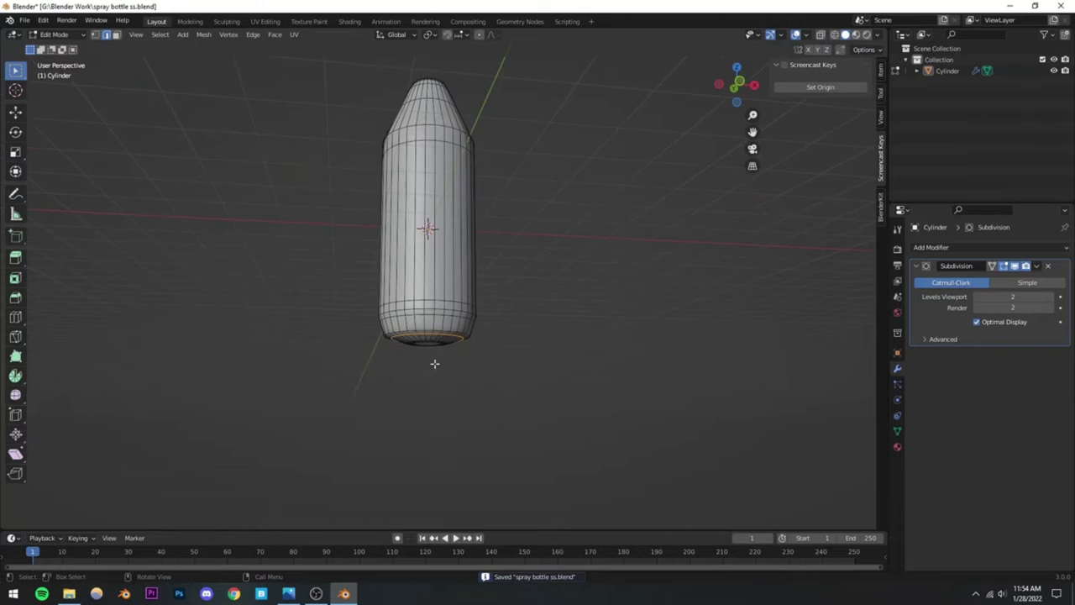
{"action": "key", "text": "KP_3"}
{"action": "key", "text": "KP_1"}
{"action": "scroll", "coordinate": [454, 383], "scroll_direction": "up", "scroll_amount": 5}
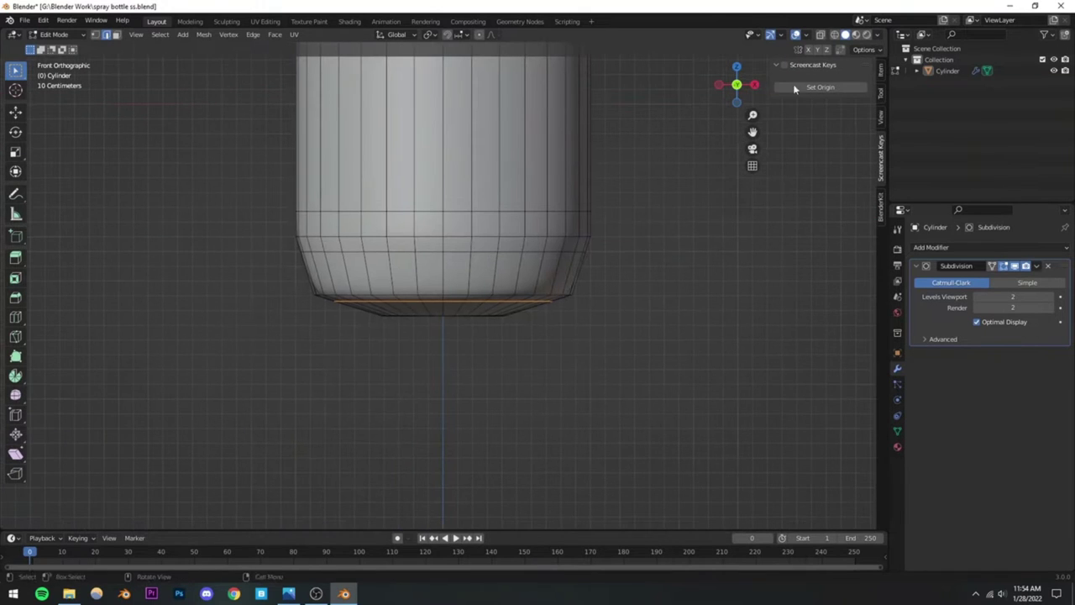
{"action": "left_click", "coordinate": [821, 35]}
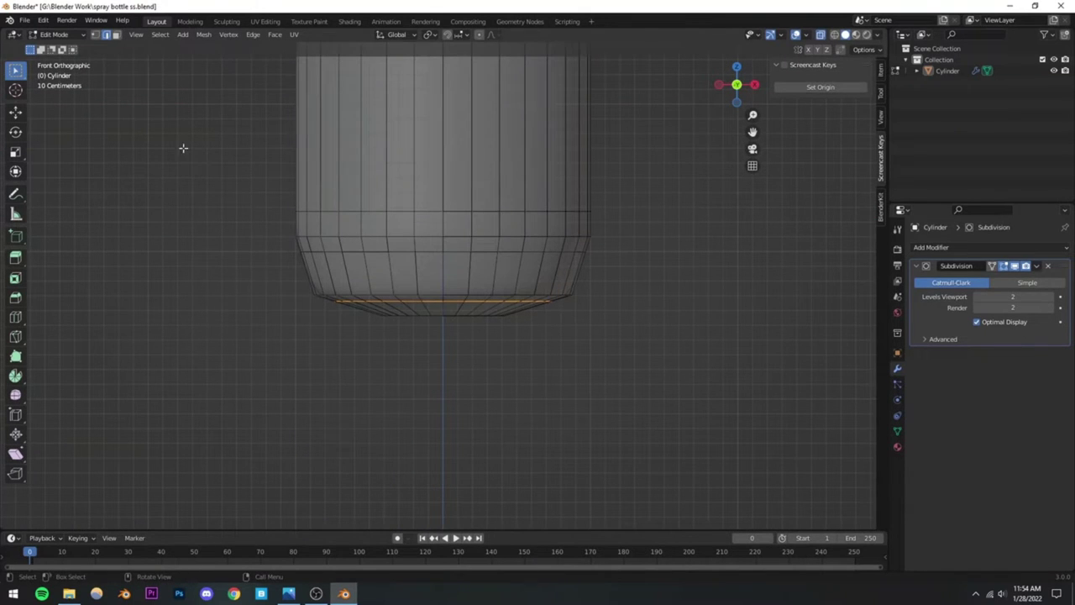
{"action": "left_click", "coordinate": [95, 36]}
{"action": "left_click_drag", "start_coordinate": [354, 310], "coordinate": [554, 359]}
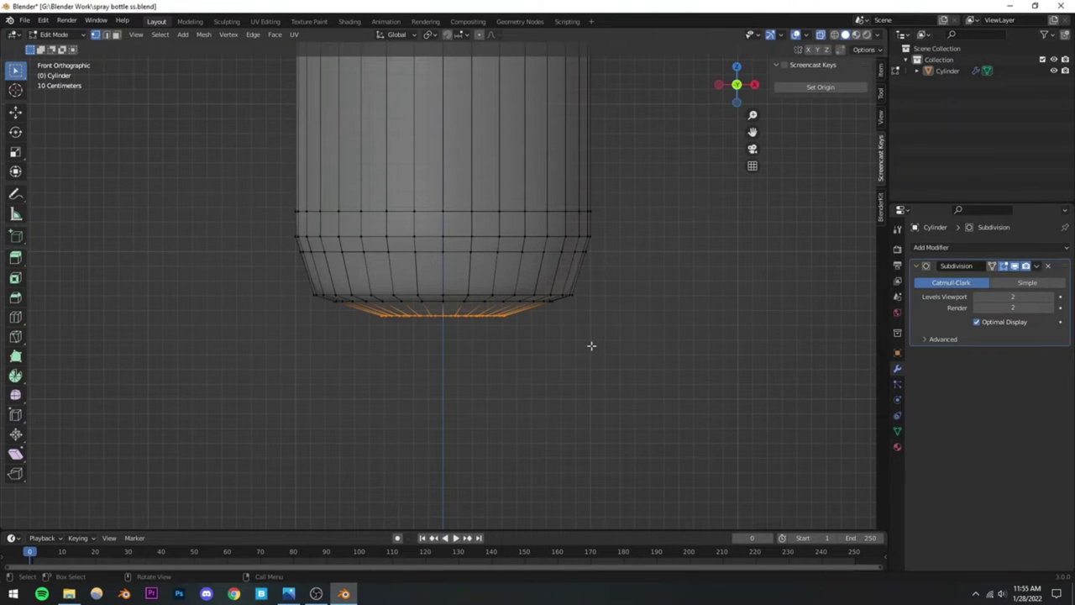
{"action": "key", "text": "g"}
{"action": "key", "text": "z"}
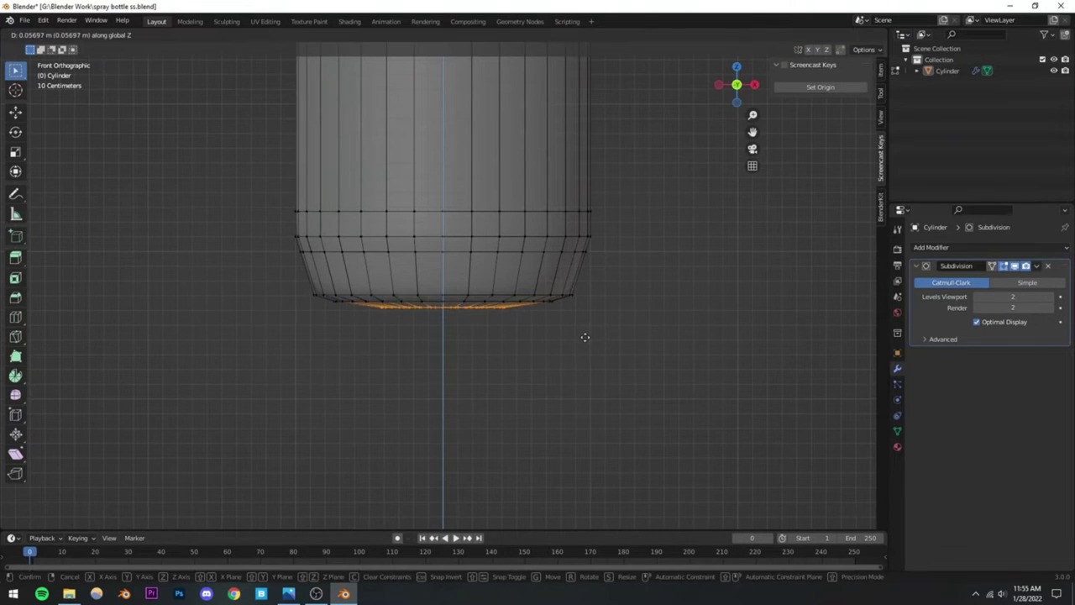
{"action": "left_click", "coordinate": [587, 337]}
Step: Check the flattened base in Object Mode and save the file
{"action": "key", "text": "Tab"}
{"action": "scroll", "coordinate": [516, 348], "scroll_direction": "down", "scroll_amount": 4}
{"action": "middle_click_drag", "start_coordinate": [516, 348], "coordinate": [485, 341]}
{"action": "scroll", "coordinate": [485, 342], "scroll_direction": "up", "scroll_amount": 3}
{"action": "key", "text": "ctrl+s"}
{"action": "mouse_move", "coordinate": [461, 303]}
{"action": "middle_mouse_down"}
{"action": "mouse_move", "coordinate": [440, 372]}
{"action": "mouse_move", "coordinate": [440, 324]}
{"action": "middle_mouse_up"}
Step: Turn off X-ray in Edit Mode and slide the edge loop just above the rounded base slightly up the body
{"action": "key", "text": "Tab"}
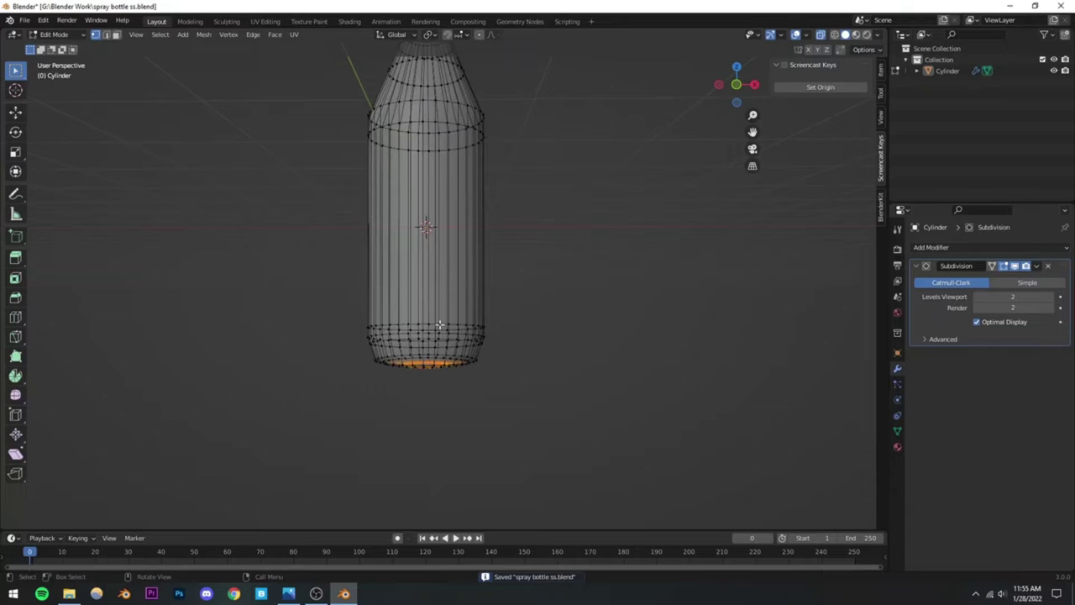
{"action": "left_click", "coordinate": [821, 35]}
{"action": "key", "text": "KP_1"}
{"action": "scroll", "coordinate": [432, 380], "scroll_direction": "up", "scroll_amount": 3}
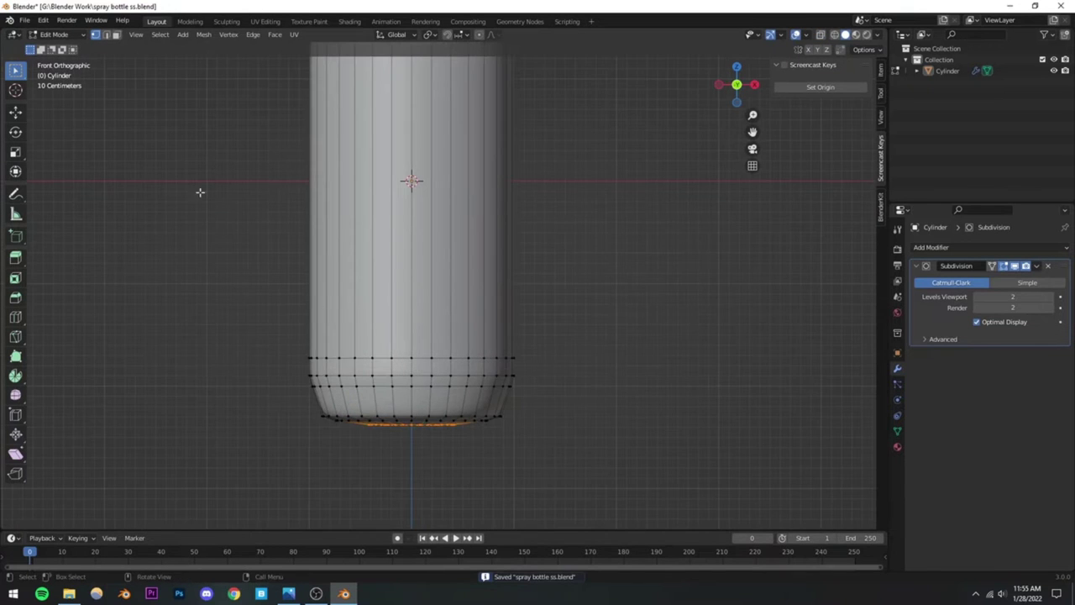
{"action": "left_click", "coordinate": [350, 358], "text": "alt"}
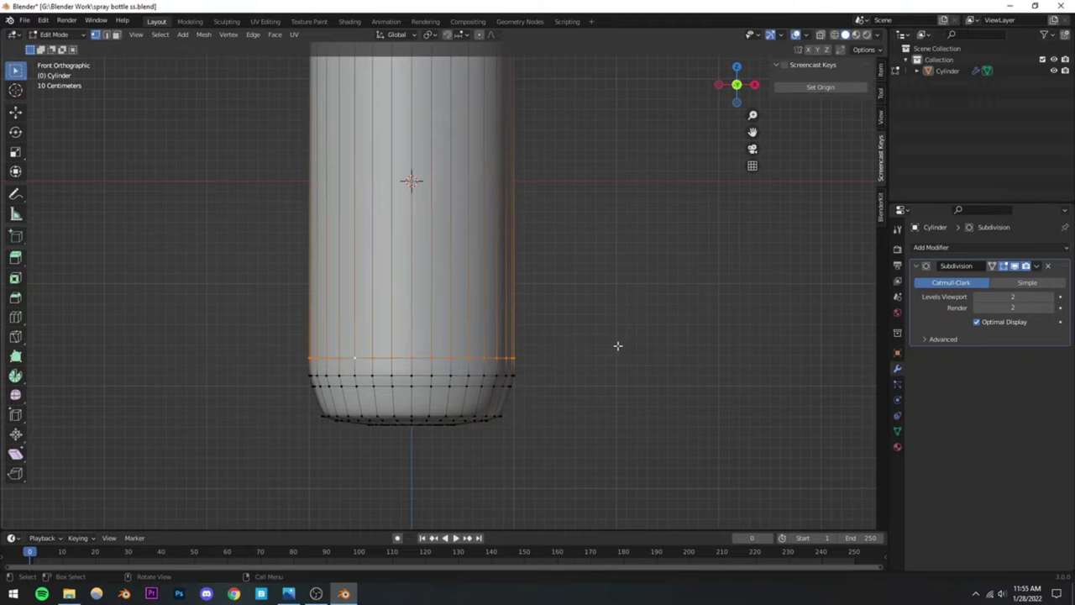
{"action": "key", "text": "g"}
{"action": "key", "text": "g"}
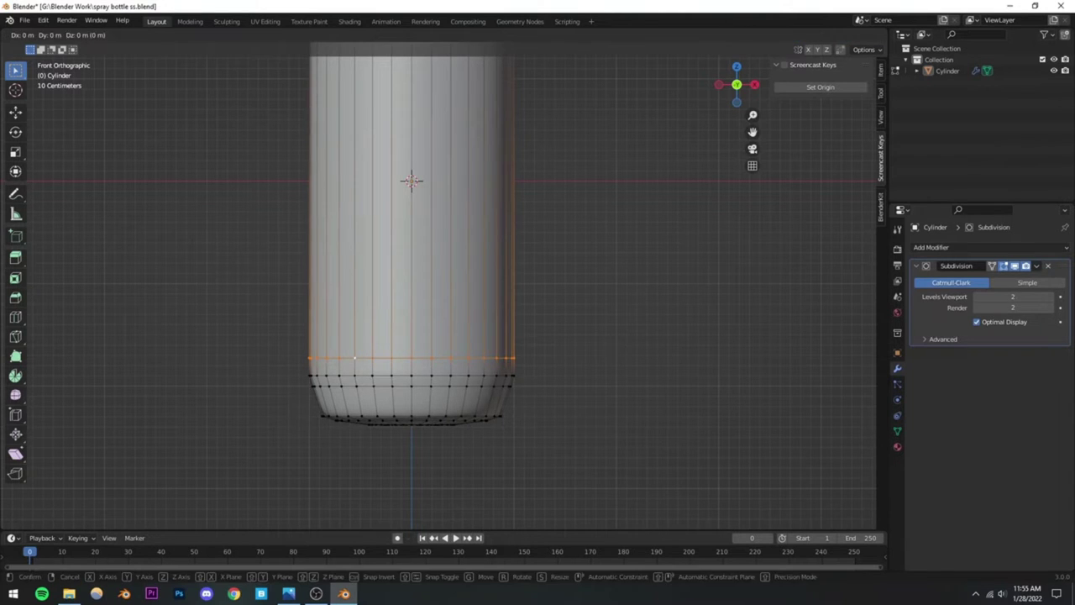
{"action": "left_click", "coordinate": [616, 340]}
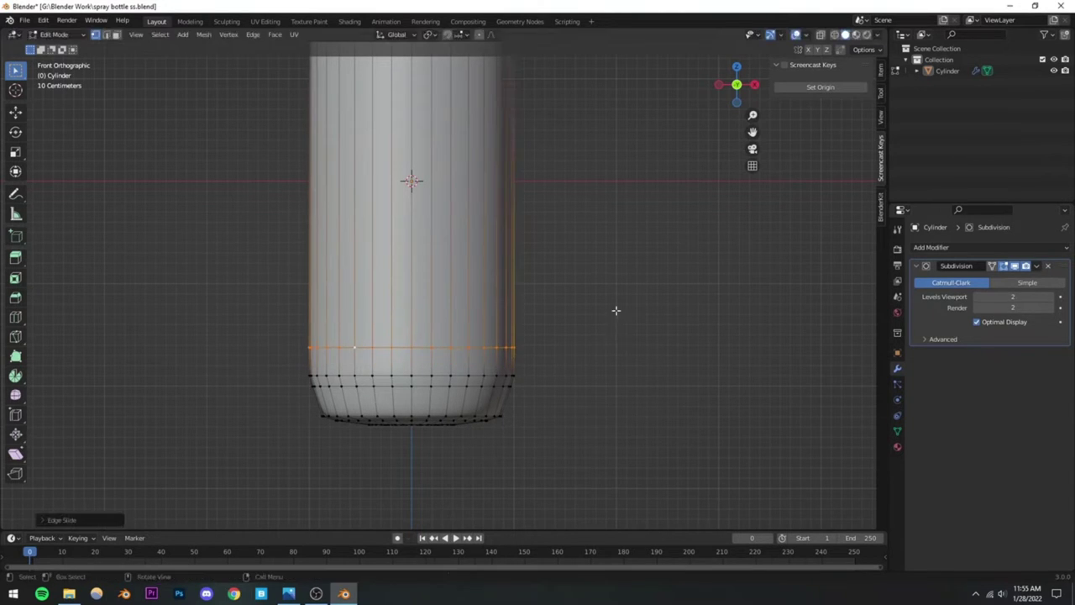
Step: Return to Object Mode, check the smoother base transition and save the file
{"action": "key", "text": "Tab"}
{"action": "mouse_move", "coordinate": [617, 308]}
{"action": "middle_mouse_down"}
{"action": "mouse_move", "coordinate": [408, 356]}
{"action": "mouse_move", "coordinate": [388, 345]}
{"action": "middle_mouse_up"}
{"action": "scroll", "coordinate": [389, 334], "scroll_direction": "down", "scroll_amount": 2}
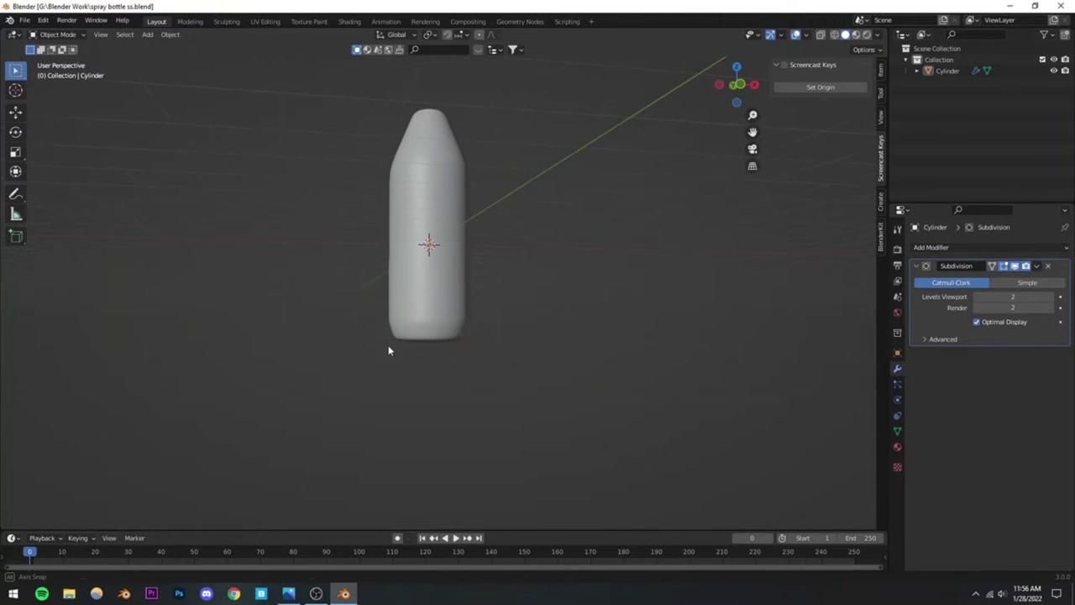
{"action": "scroll", "coordinate": [388, 344], "scroll_direction": "up", "scroll_amount": 3}
{"action": "key", "text": "ctrl+s"}
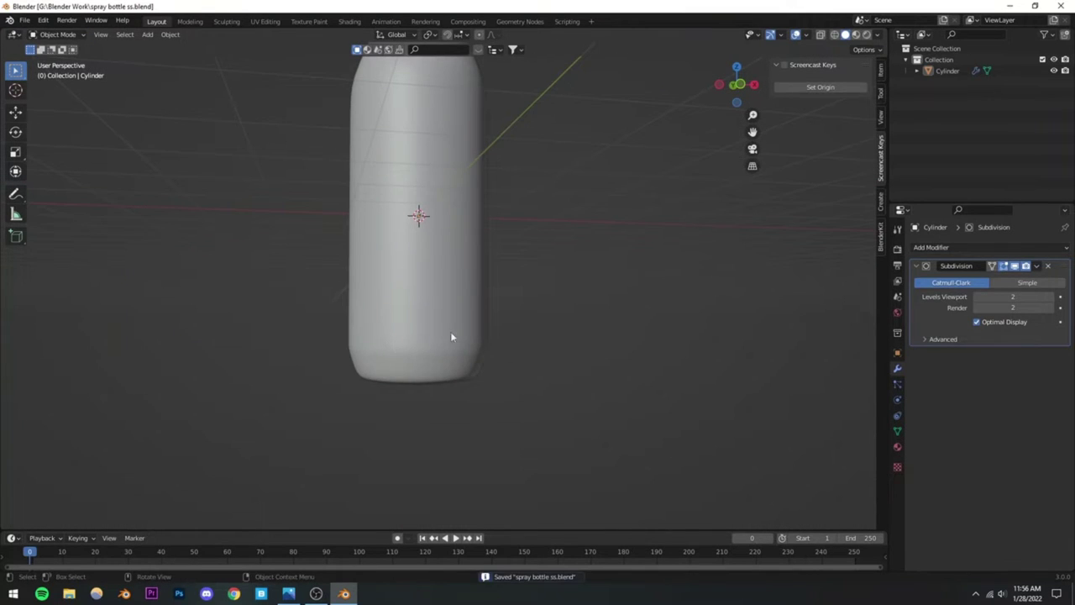
{"action": "scroll", "coordinate": [383, 307], "scroll_direction": "down", "scroll_amount": 3}
{"action": "middle_click_drag", "start_coordinate": [466, 392], "coordinate": [366, 371]}
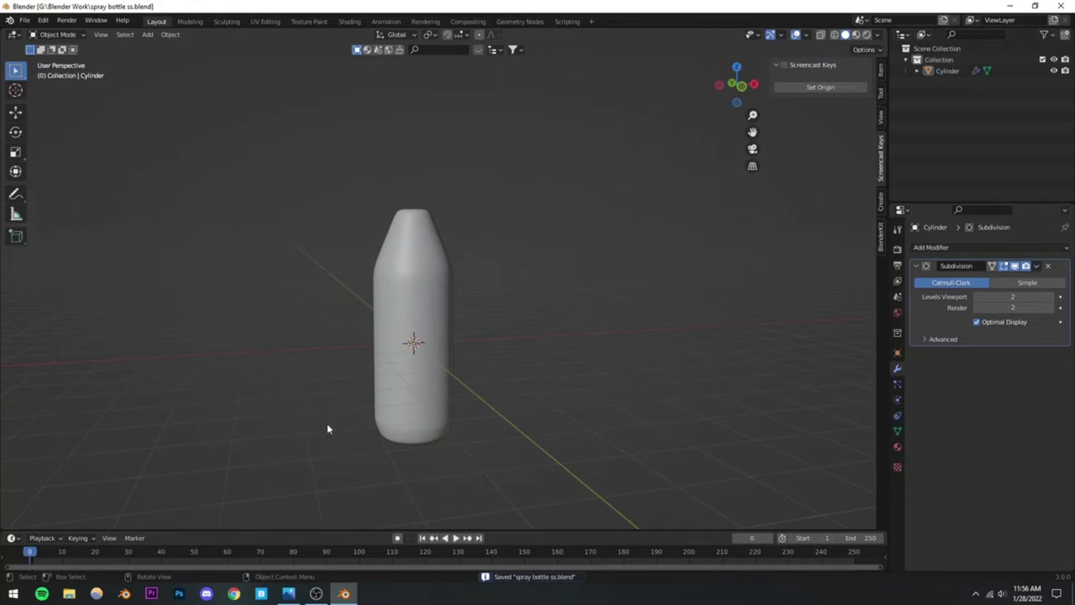
Step: Add a second cylinder mesh for the bottle's cap
{"action": "middle_click_drag", "start_coordinate": [328, 429], "coordinate": [351, 394]}
{"action": "scroll", "coordinate": [396, 336], "scroll_direction": "up", "scroll_amount": 4}
{"action": "middle_click_drag", "start_coordinate": [338, 190], "coordinate": [474, 301]}
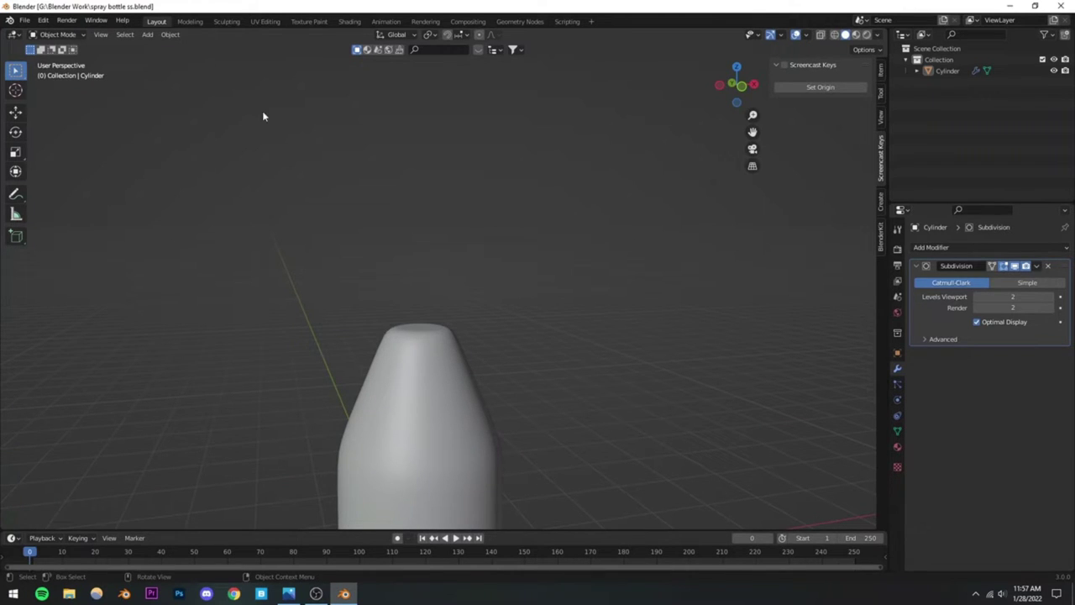
{"action": "left_click", "coordinate": [147, 34]}
{"action": "mouse_move", "coordinate": [164, 50]}
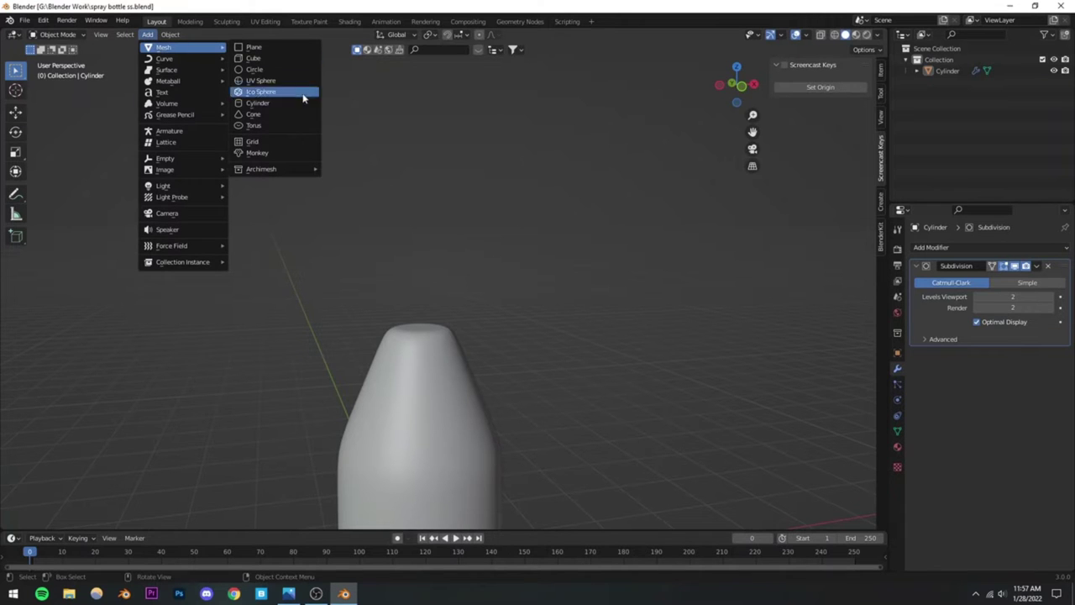
{"action": "left_click", "coordinate": [271, 103]}
{"action": "scroll", "coordinate": [363, 311], "scroll_direction": "down", "scroll_amount": 8}
{"action": "middle_click_drag", "start_coordinate": [401, 373], "coordinate": [428, 379], "text": "alt"}
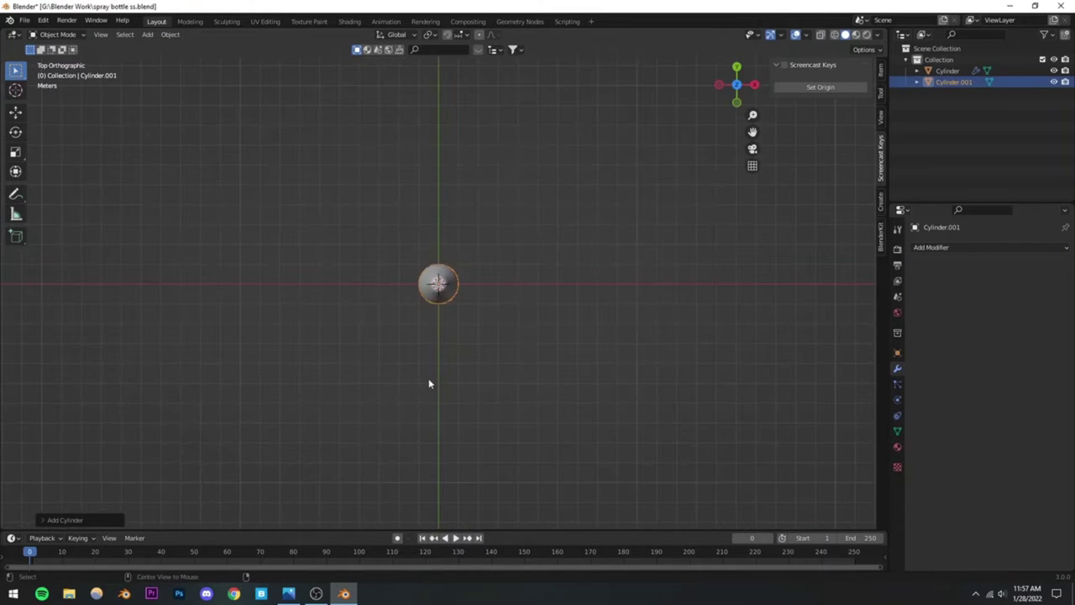
{"action": "scroll", "coordinate": [429, 383], "scroll_direction": "up", "scroll_amount": 10}
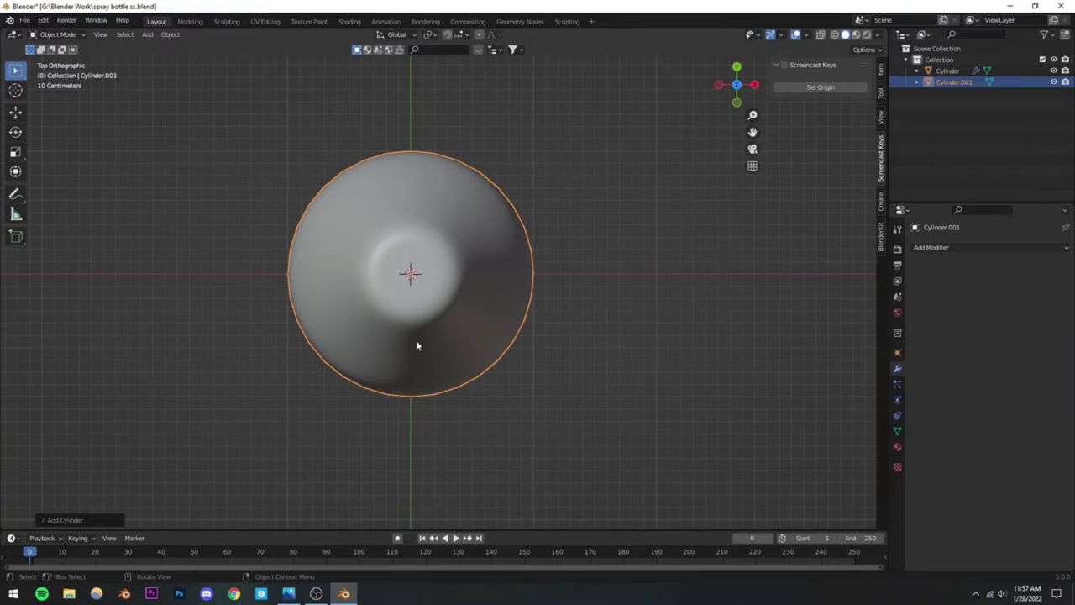
Step: Move the new cylinder up about 3 m along Z onto the top of the bottle
{"action": "middle_click_drag", "start_coordinate": [529, 307], "coordinate": [484, 351]}
{"action": "key", "text": "g"}
{"action": "key", "text": "z"}
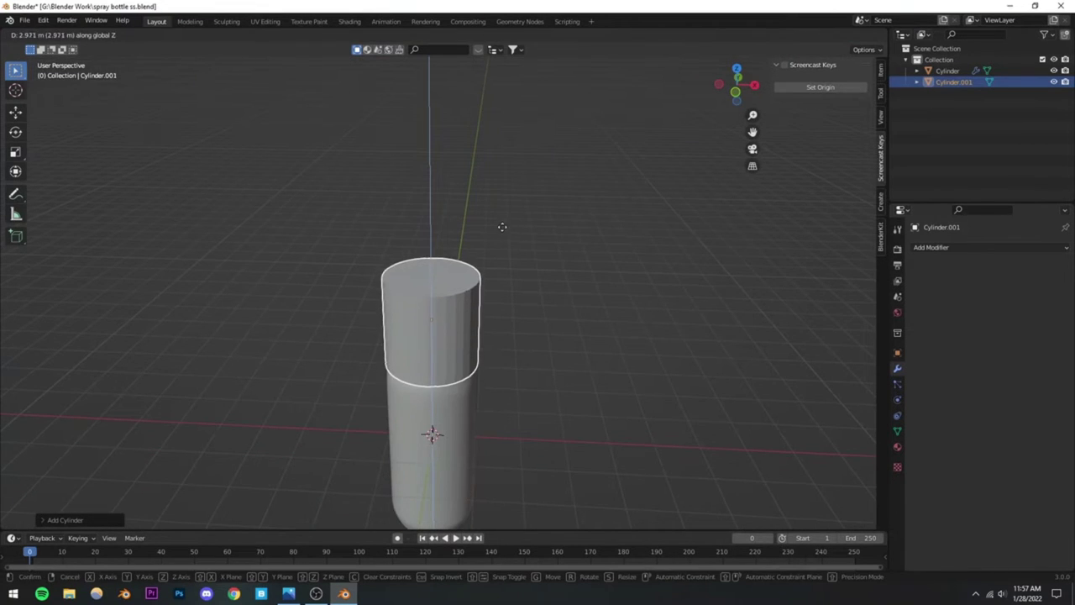
{"action": "left_click", "coordinate": [503, 223]}
{"action": "middle_click_drag", "start_coordinate": [481, 343], "coordinate": [482, 333]}
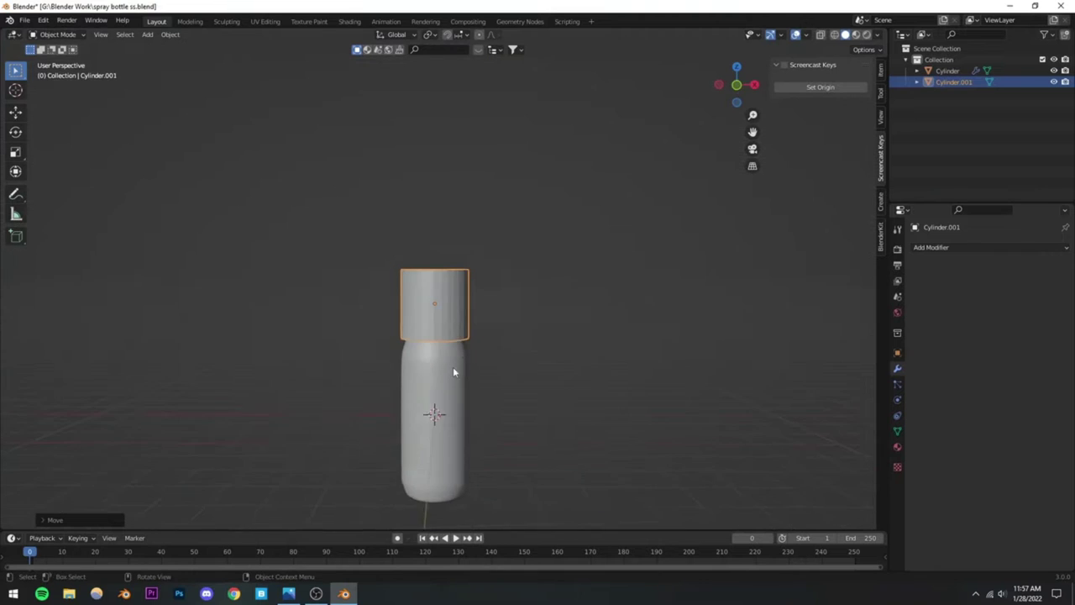
Step: Scale the cap cylinder uniformly down to about 0.72
{"action": "scroll", "coordinate": [455, 367], "scroll_direction": "up", "scroll_amount": 5}
{"action": "key", "text": "s"}
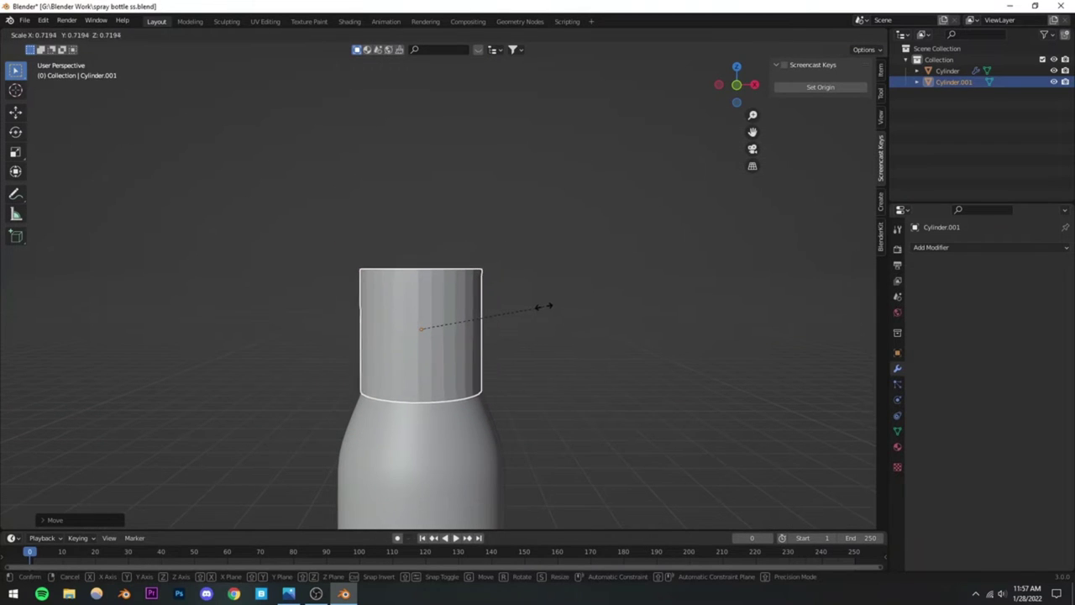
{"action": "left_click", "coordinate": [552, 305]}
{"action": "scroll", "coordinate": [504, 376], "scroll_direction": "down", "scroll_amount": 3}
{"action": "scroll", "coordinate": [510, 373], "scroll_direction": "up", "scroll_amount": 2}
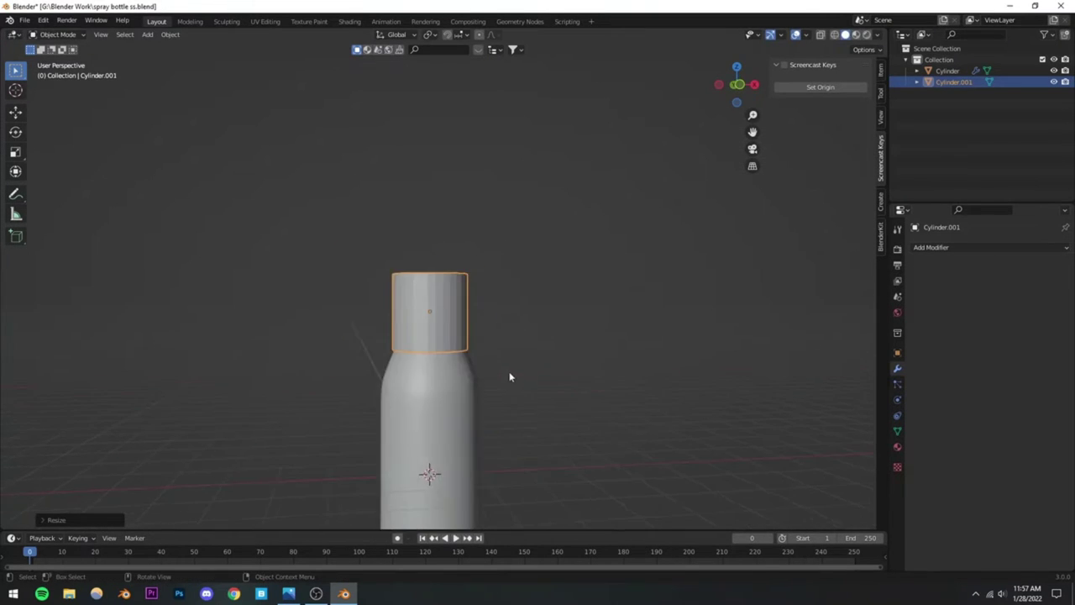
Step: Fine-tune the cap's uniform scale in two small adjustments, the last to about 0.93, to suit the bottle's neck
{"action": "key", "text": "s"}
{"action": "left_click", "coordinate": [530, 311]}
{"action": "scroll", "coordinate": [529, 310], "scroll_direction": "down", "scroll_amount": 3}
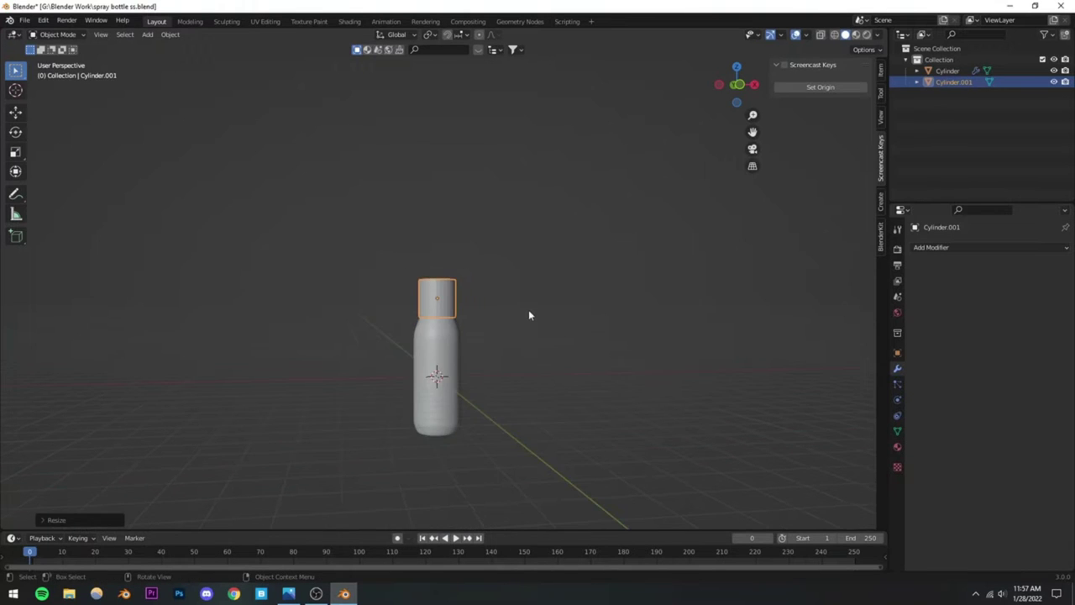
{"action": "left_click", "coordinate": [529, 309]}
{"action": "scroll", "coordinate": [516, 357], "scroll_direction": "up", "scroll_amount": 5}
{"action": "left_click", "coordinate": [462, 336]}
{"action": "key", "text": "s"}
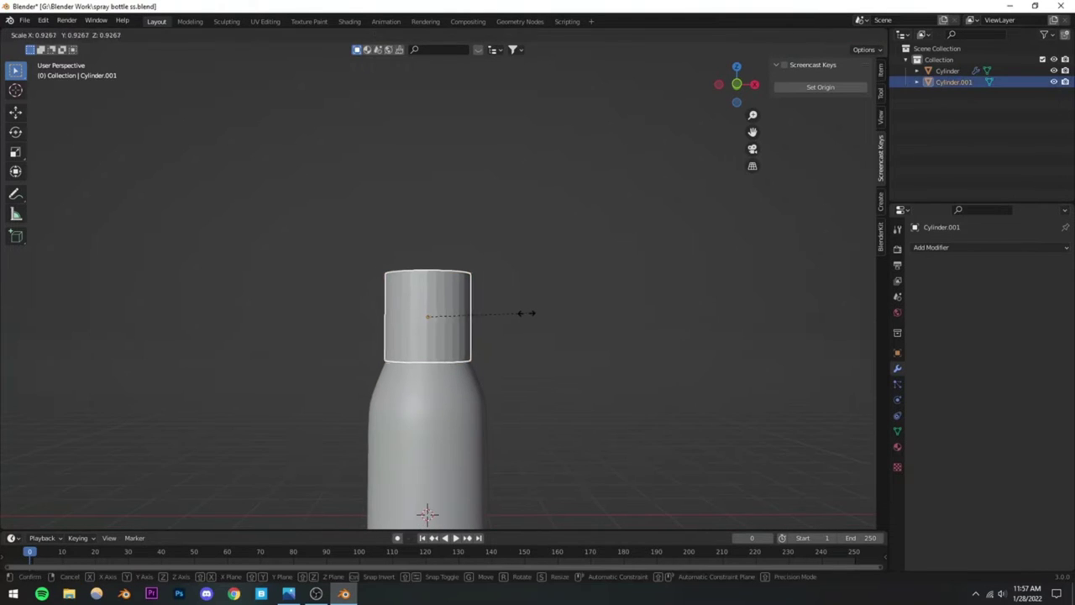
{"action": "left_click", "coordinate": [525, 313]}
Step: Raise the cap about 0.18 m along Z so it sits higher on the neck, and deselect it
{"action": "key", "text": "g"}
{"action": "key", "text": "z"}
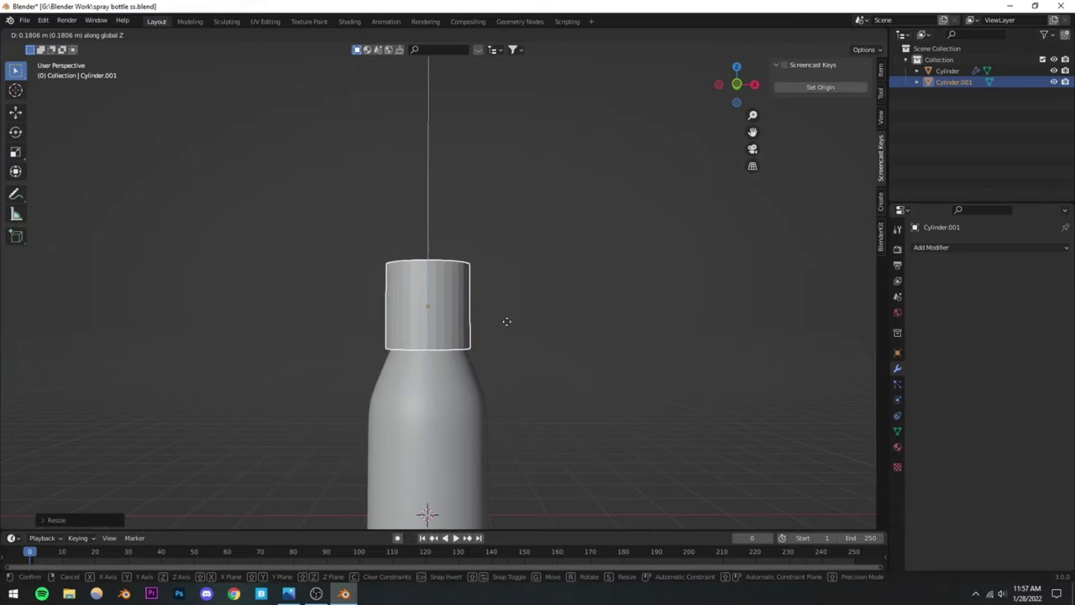
{"action": "left_click", "coordinate": [527, 312]}
{"action": "left_click", "coordinate": [526, 312]}
{"action": "scroll", "coordinate": [504, 323], "scroll_direction": "down", "scroll_amount": 3}
{"action": "scroll", "coordinate": [480, 350], "scroll_direction": "up", "scroll_amount": 3}
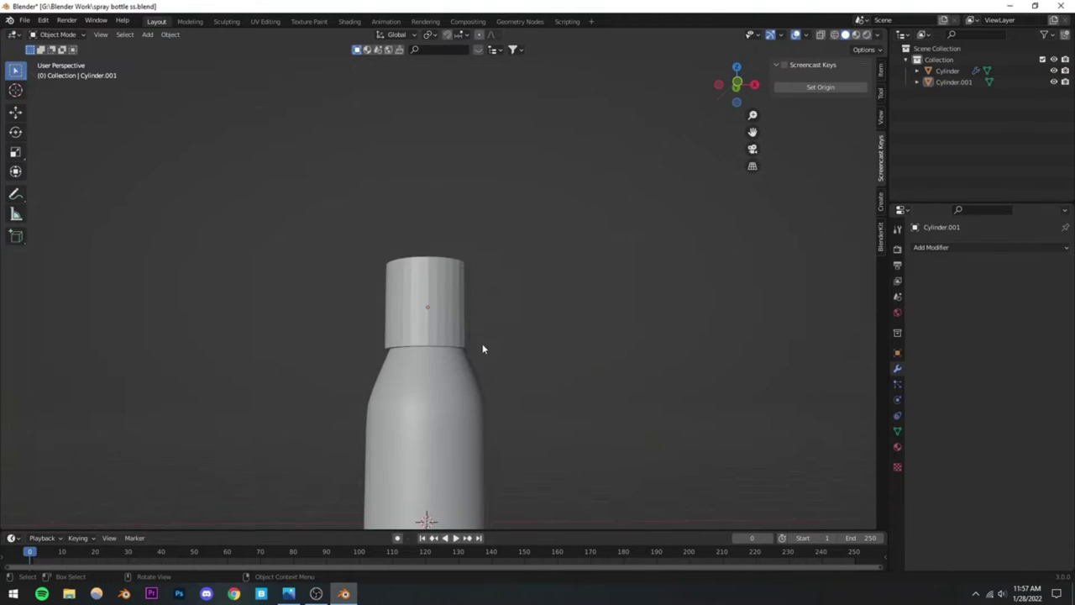
Step: Inspect where the cap meets the bottle's shoulder and save the file
{"action": "scroll", "coordinate": [471, 367], "scroll_direction": "up", "scroll_amount": 2}
{"action": "scroll", "coordinate": [471, 368], "scroll_direction": "up", "scroll_amount": 1}
{"action": "middle_click_drag", "start_coordinate": [427, 481], "coordinate": [432, 384], "text": "shift"}
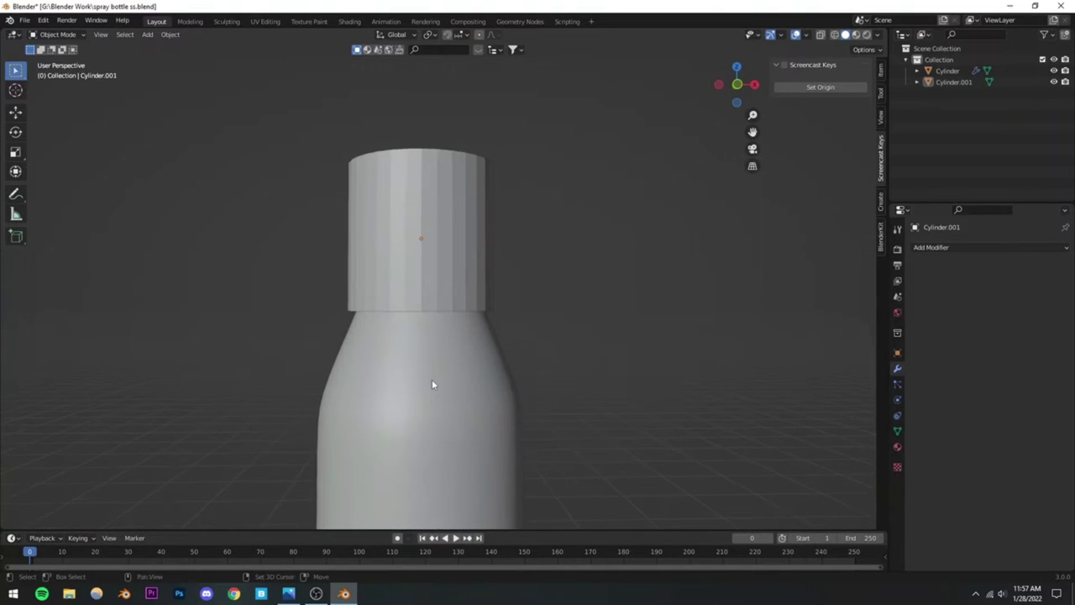
{"action": "key", "text": "ctrl+s"}
{"action": "scroll", "coordinate": [428, 370], "scroll_direction": "down", "scroll_amount": 2}
{"action": "scroll", "coordinate": [427, 370], "scroll_direction": "down", "scroll_amount": 4}
{"action": "scroll", "coordinate": [423, 356], "scroll_direction": "up", "scroll_amount": 5}
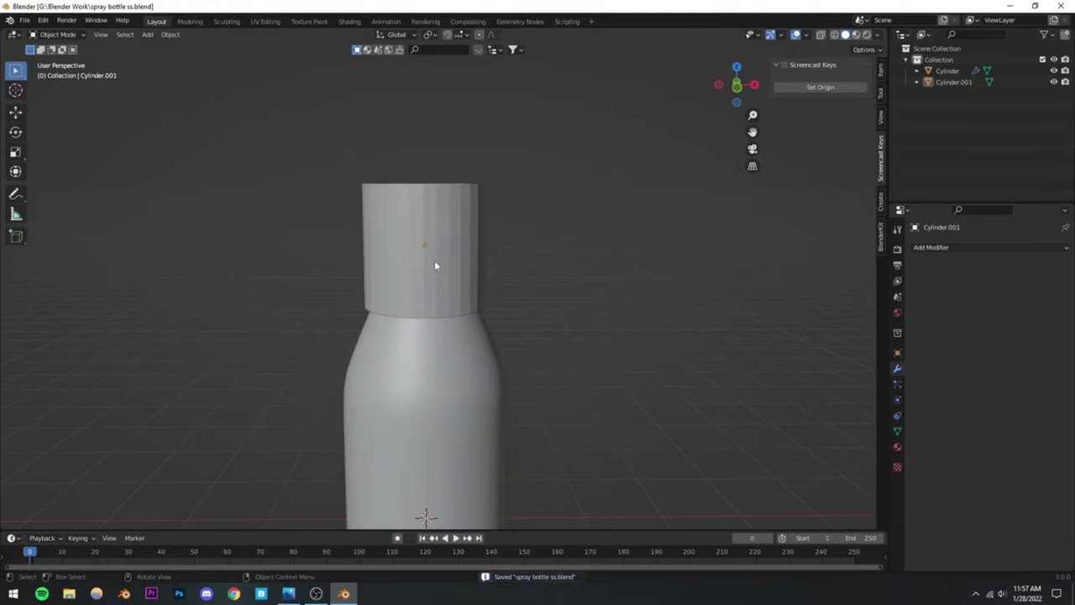
Step: Select the cap cylinder's top vertices in Edit Mode with X-ray on, and lower them about 0.46 m along Z to shorten the cap
{"action": "left_click", "coordinate": [434, 260]}
{"action": "key", "text": "Tab"}
{"action": "scroll", "coordinate": [508, 255], "scroll_direction": "down", "scroll_amount": 1}
{"action": "scroll", "coordinate": [507, 254], "scroll_direction": "down", "scroll_amount": 2}
{"action": "middle_click_drag", "start_coordinate": [511, 268], "coordinate": [536, 246]}
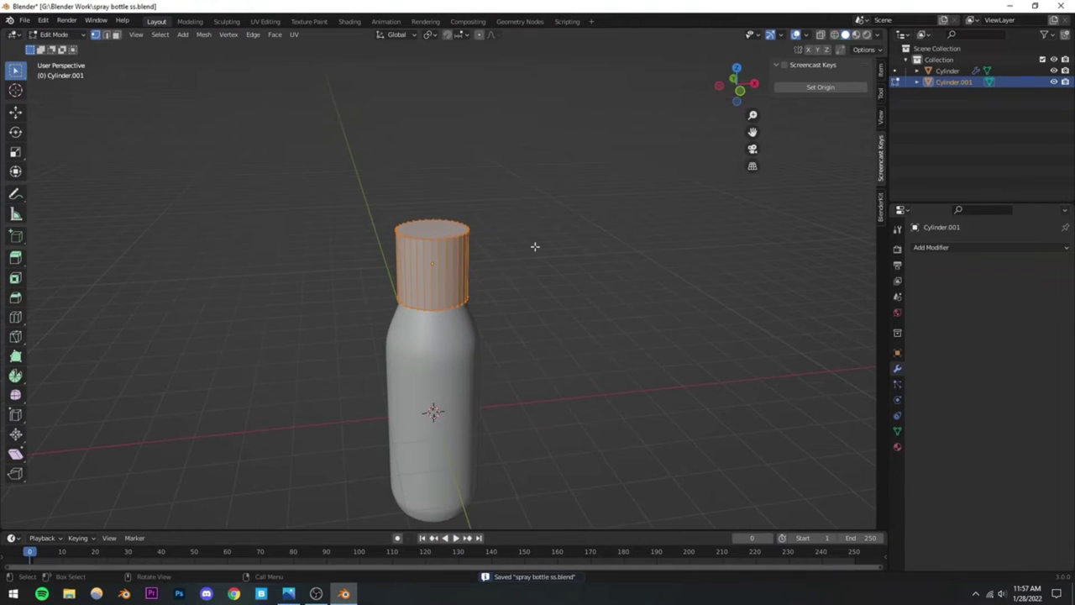
{"action": "left_click", "coordinate": [821, 35]}
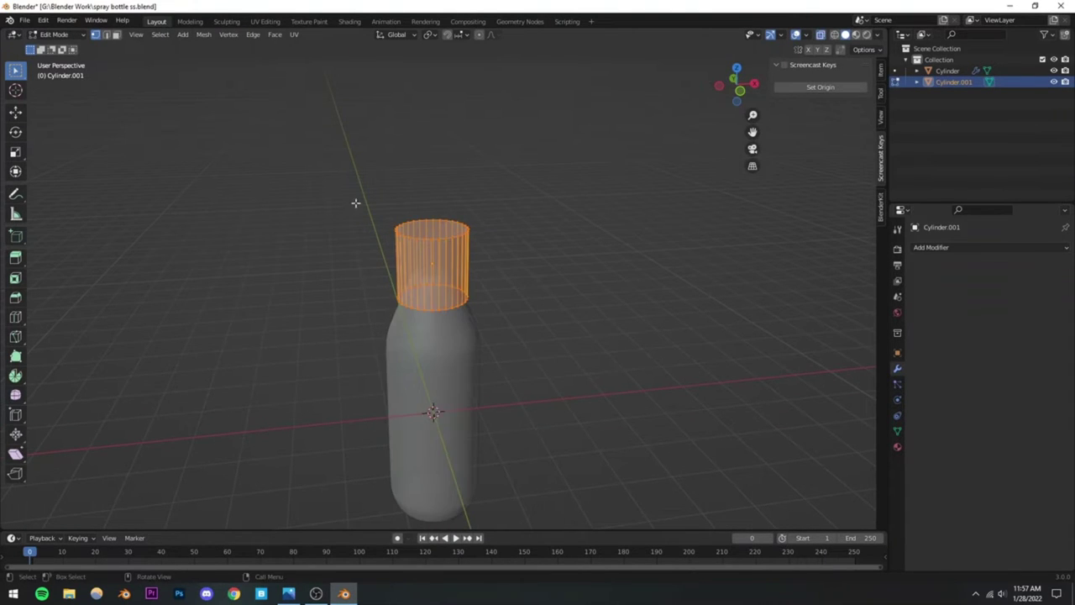
{"action": "left_click_drag", "start_coordinate": [355, 202], "coordinate": [542, 266]}
{"action": "key", "text": "KP_1"}
{"action": "scroll", "coordinate": [557, 295], "scroll_direction": "up", "scroll_amount": 5}
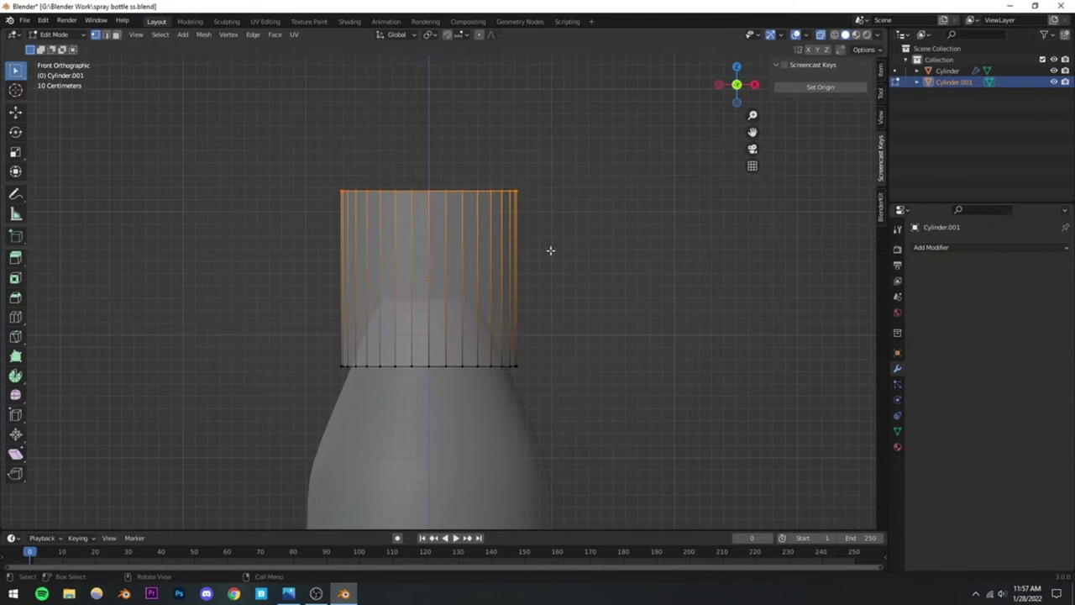
{"action": "key", "text": "z"}
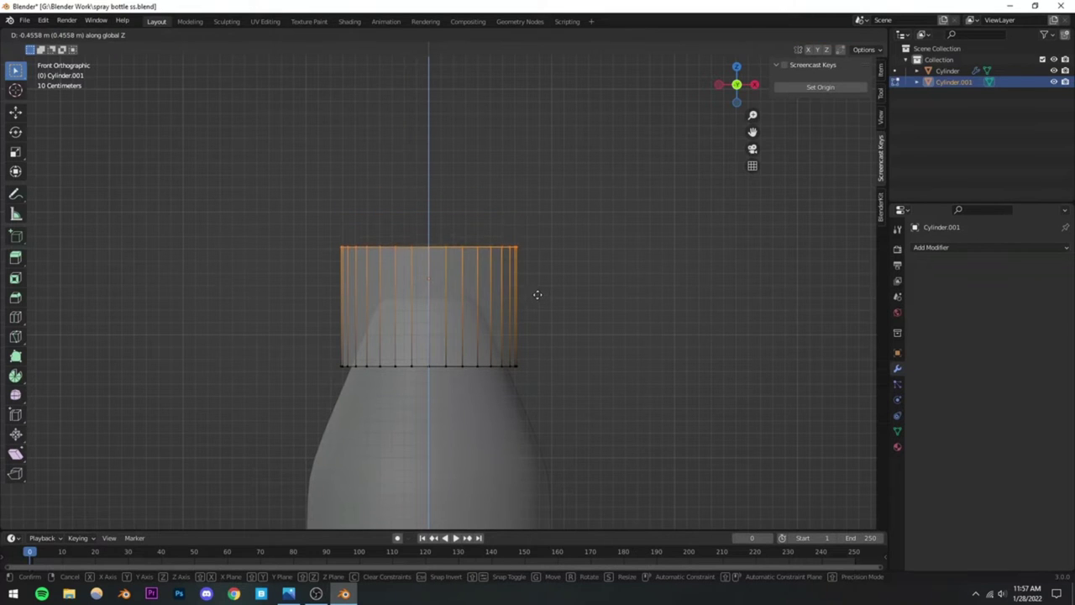
{"action": "left_click", "coordinate": [538, 295]}
Step: Switch to face selection and inset the cap's top face slightly to leave a thin rim around its edge
{"action": "middle_click_drag", "start_coordinate": [449, 266], "coordinate": [428, 361]}
{"action": "scroll", "coordinate": [454, 298], "scroll_direction": "up", "scroll_amount": 5}
{"action": "scroll", "coordinate": [317, 219], "scroll_direction": "down", "scroll_amount": 1}
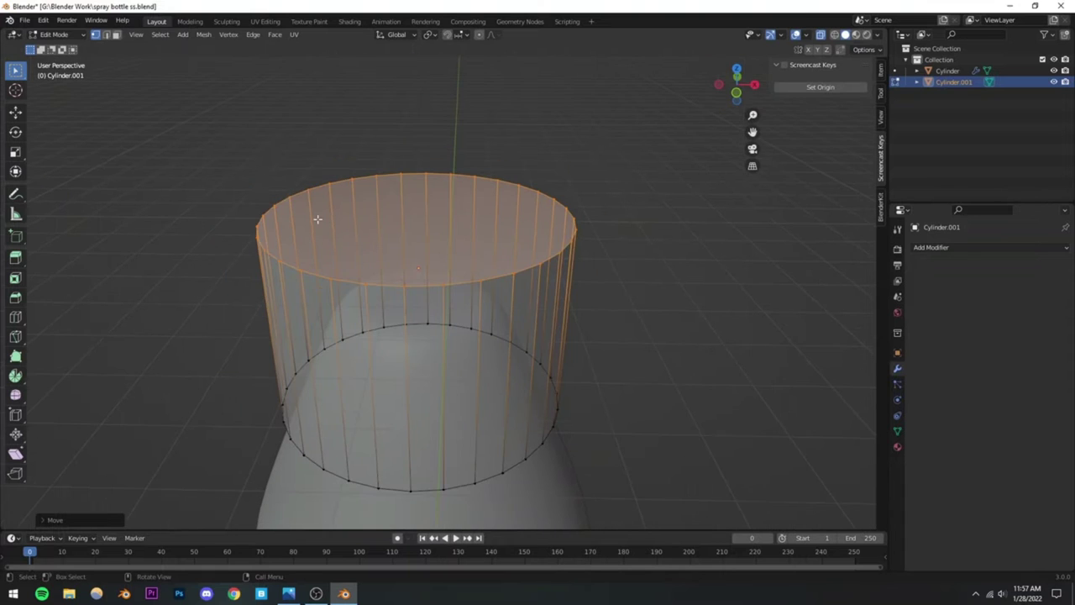
{"action": "left_click", "coordinate": [117, 35]}
{"action": "left_click", "coordinate": [416, 217]}
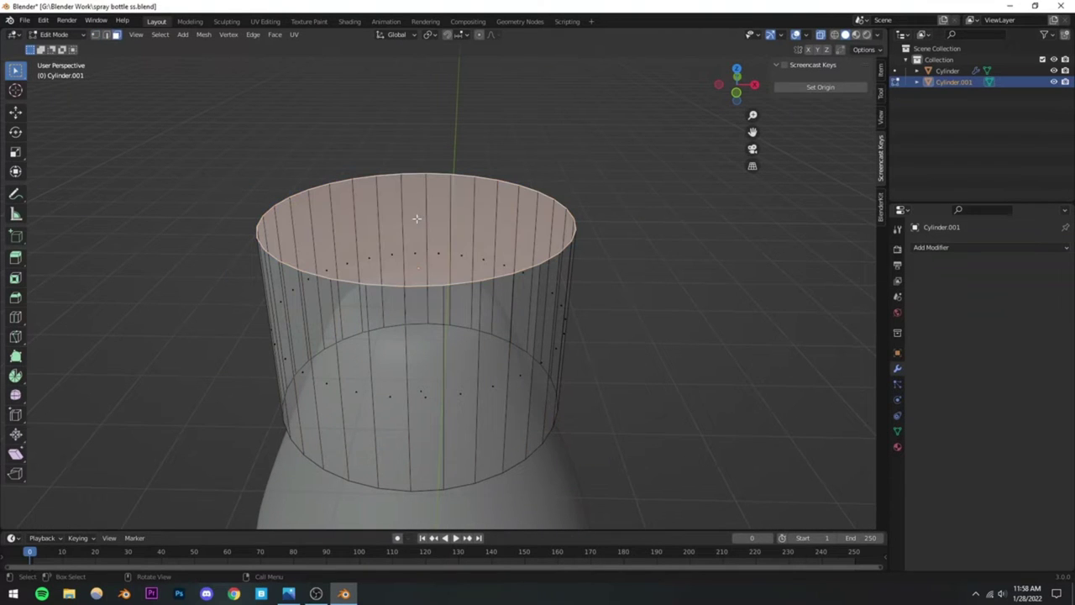
{"action": "scroll", "coordinate": [454, 217], "scroll_direction": "down", "scroll_amount": 5}
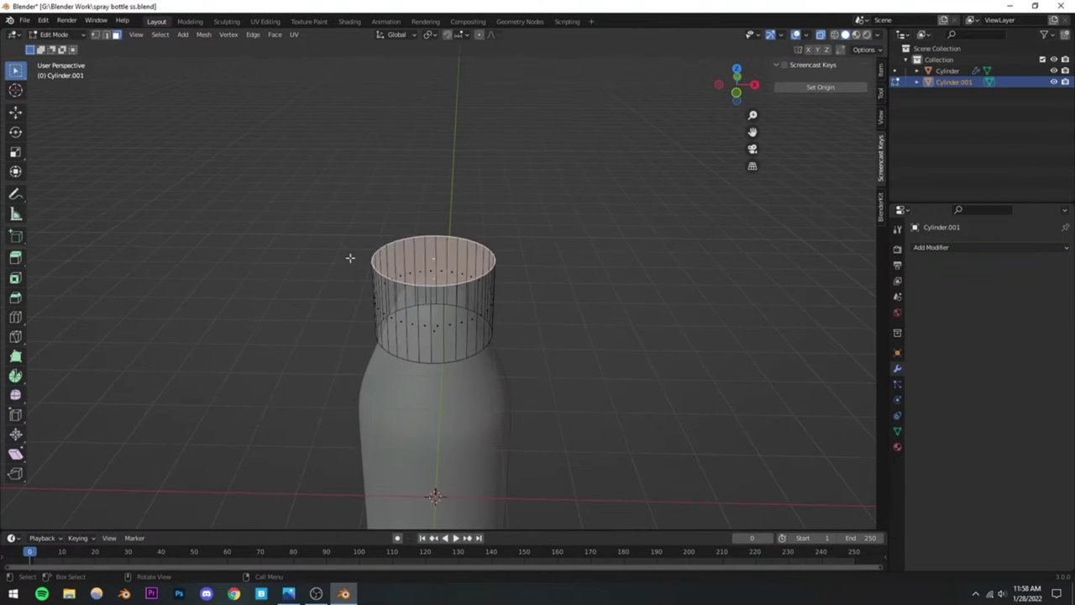
{"action": "scroll", "coordinate": [480, 246], "scroll_direction": "up", "scroll_amount": 3}
{"action": "key", "text": "i"}
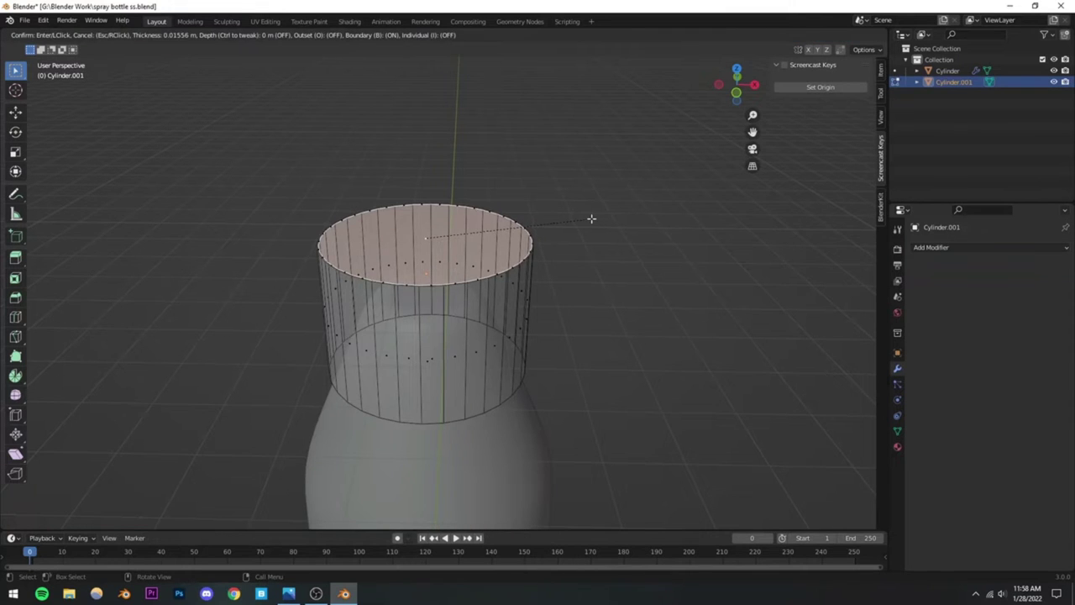
{"action": "left_click", "coordinate": [586, 218]}
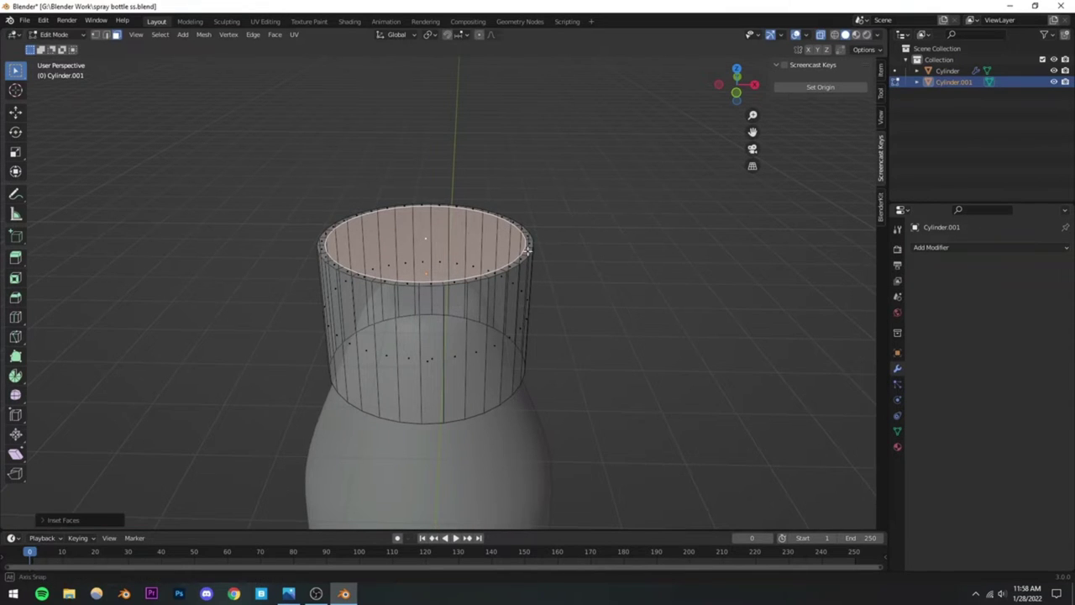
Step: Extrude the inset top face upward about 0.3 m to form the cap's middle tier
{"action": "key", "text": "e"}
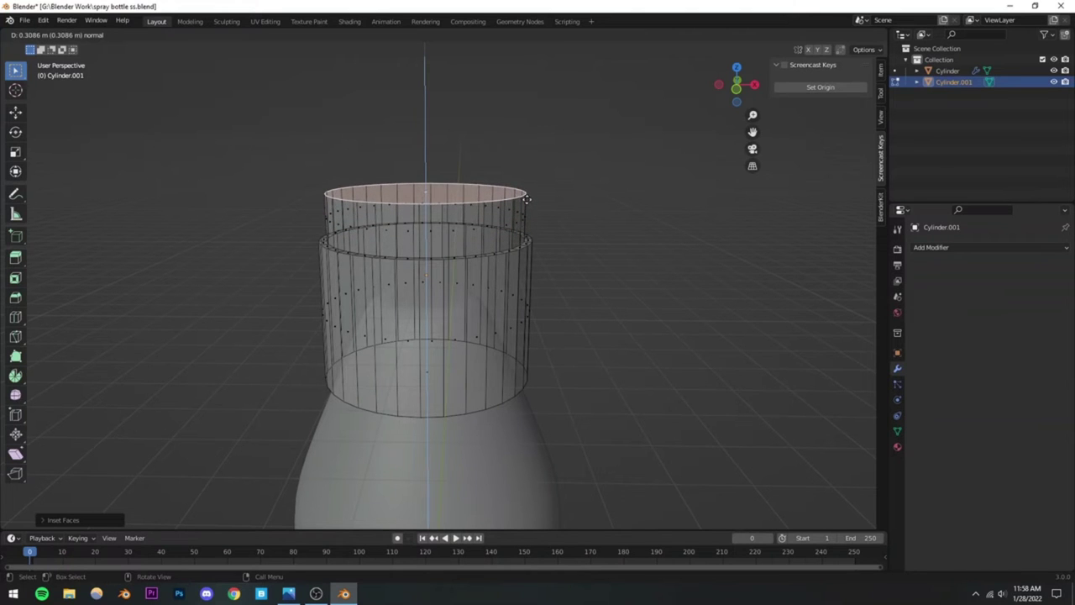
{"action": "left_click", "coordinate": [522, 206]}
{"action": "scroll", "coordinate": [453, 234], "scroll_direction": "up", "scroll_amount": 3}
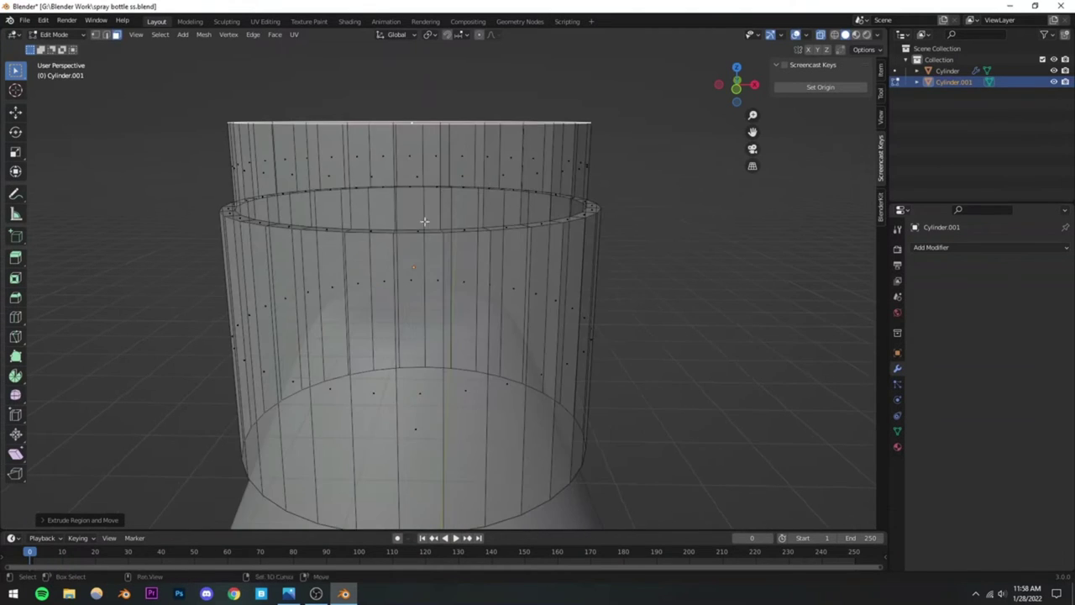
Step: Inset the middle tier's top face about 0.096 m and extrude it upward into a tall, narrower upper section
{"action": "middle_click_drag", "start_coordinate": [425, 221], "coordinate": [418, 329]}
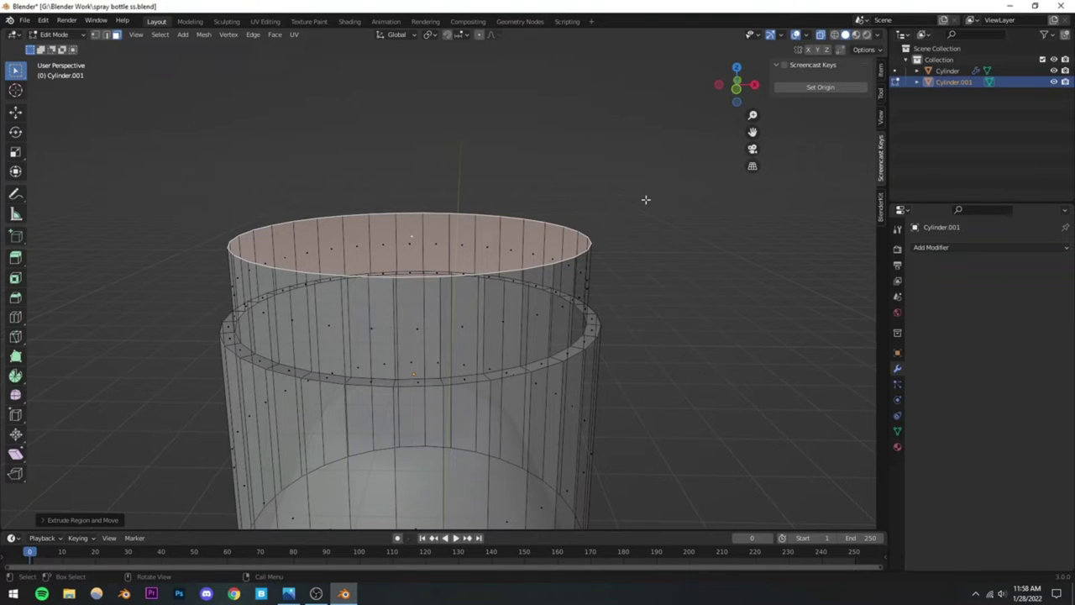
{"action": "key", "text": "i"}
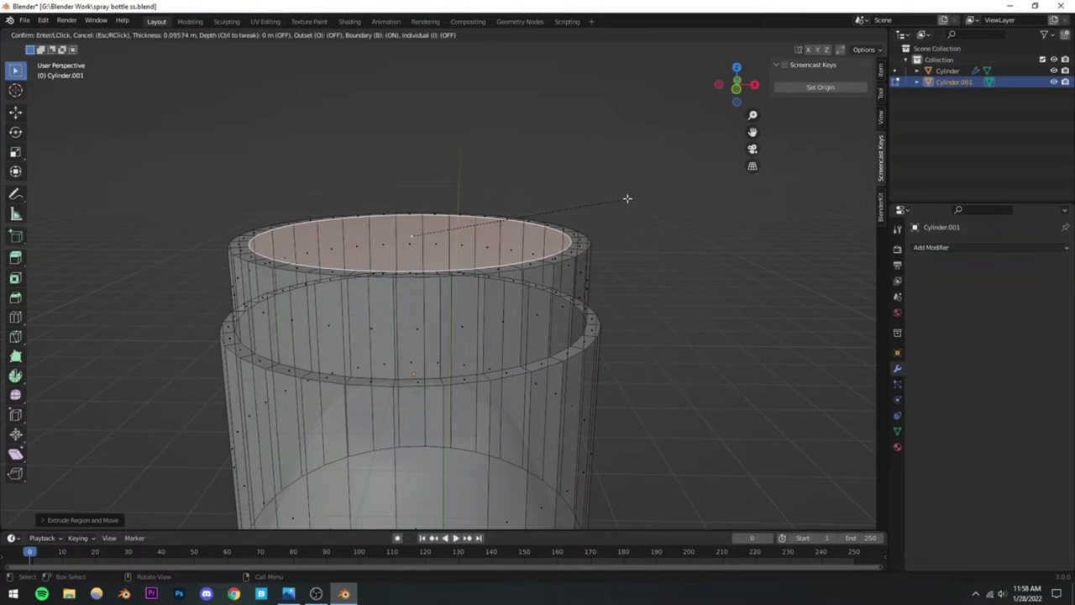
{"action": "left_click", "coordinate": [626, 198]}
{"action": "key", "text": "e"}
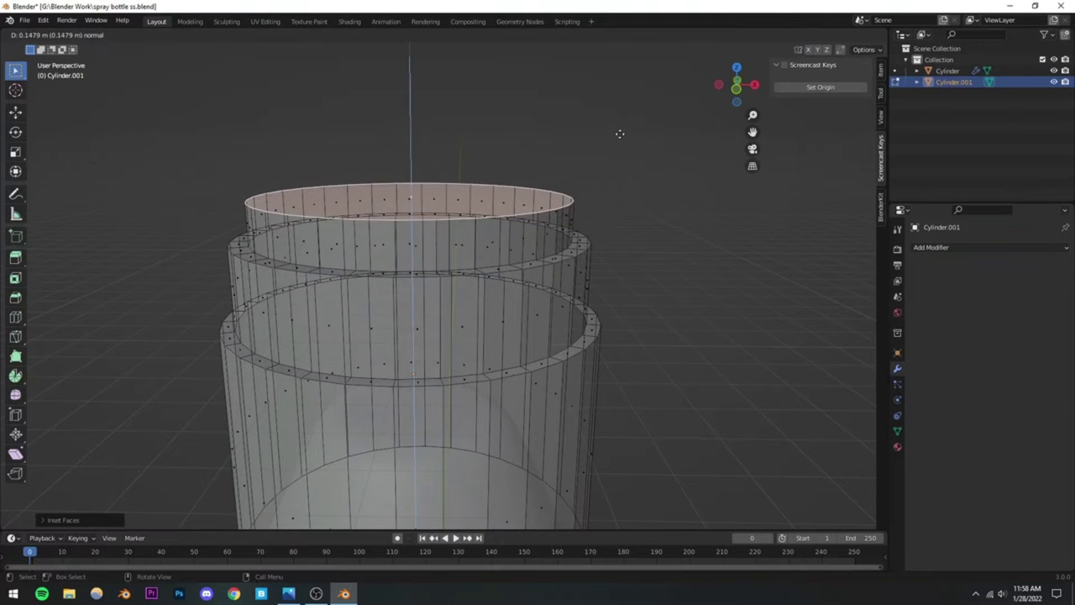
{"action": "left_click", "coordinate": [616, 393]}
Step: Scale the cap's top face down slightly so the upper section tapers, and turn off X-ray
{"action": "scroll", "coordinate": [571, 389], "scroll_direction": "down", "scroll_amount": 5}
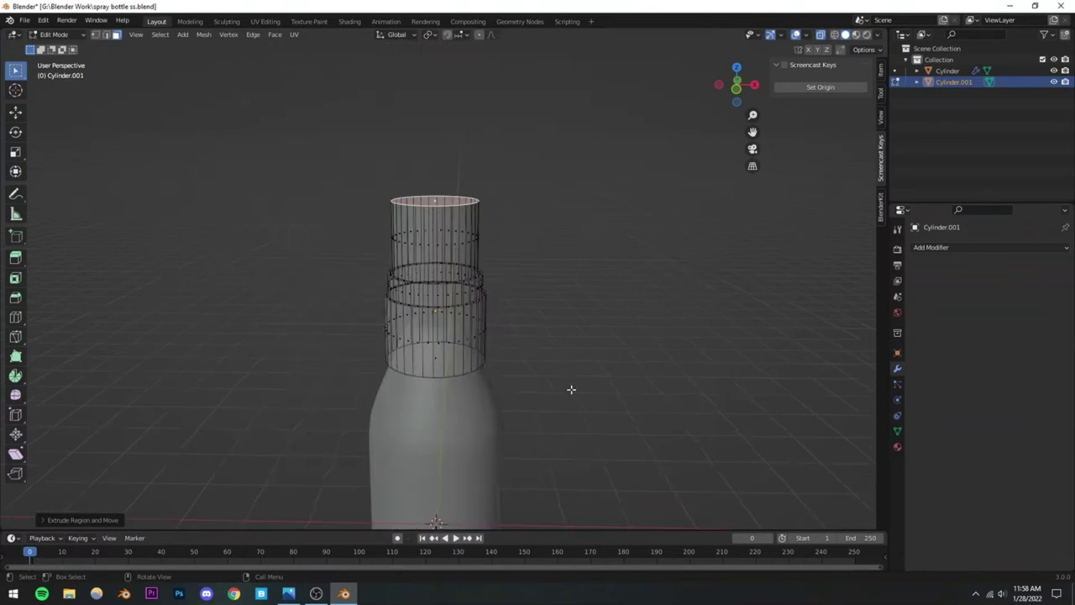
{"action": "scroll", "coordinate": [514, 387], "scroll_direction": "up", "scroll_amount": 4}
{"action": "scroll", "coordinate": [444, 305], "scroll_direction": "up", "scroll_amount": 3}
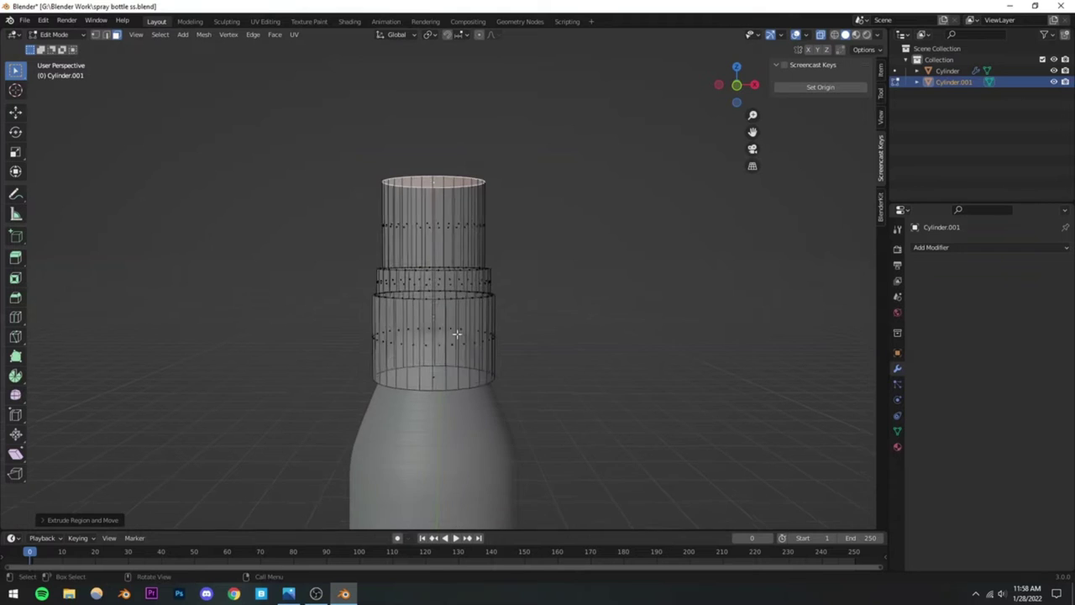
{"action": "middle_click_drag", "start_coordinate": [424, 307], "coordinate": [414, 378], "text": "shift"}
{"action": "scroll", "coordinate": [418, 369], "scroll_direction": "up", "scroll_amount": 2}
{"action": "scroll", "coordinate": [421, 392], "scroll_direction": "down", "scroll_amount": 2}
{"action": "middle_click_drag", "start_coordinate": [461, 287], "coordinate": [377, 336]}
{"action": "scroll", "coordinate": [421, 371], "scroll_direction": "up", "scroll_amount": 3}
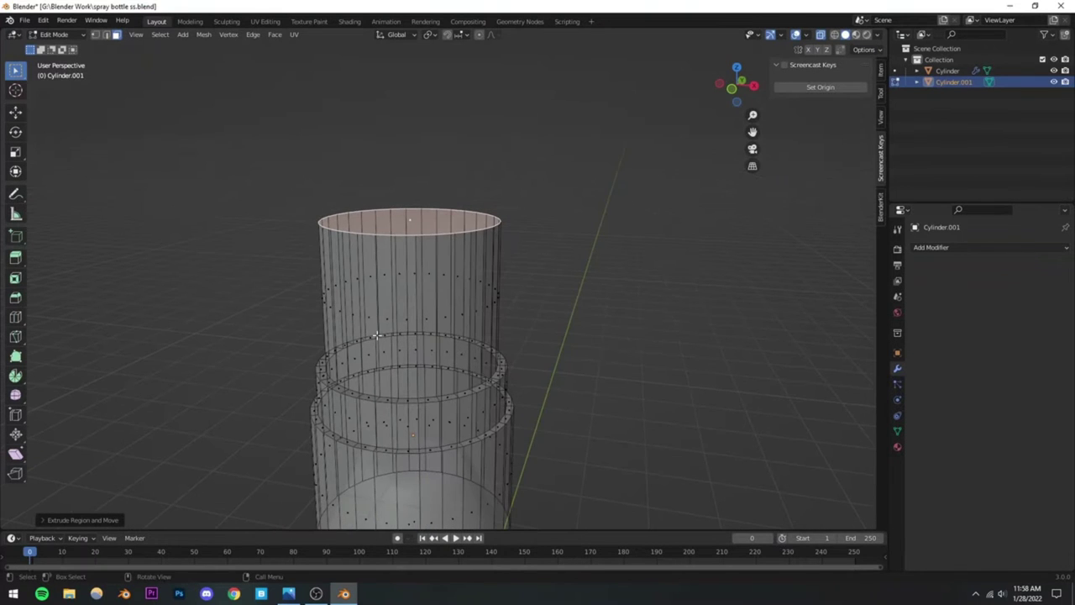
{"action": "scroll", "coordinate": [378, 335], "scroll_direction": "down", "scroll_amount": 3}
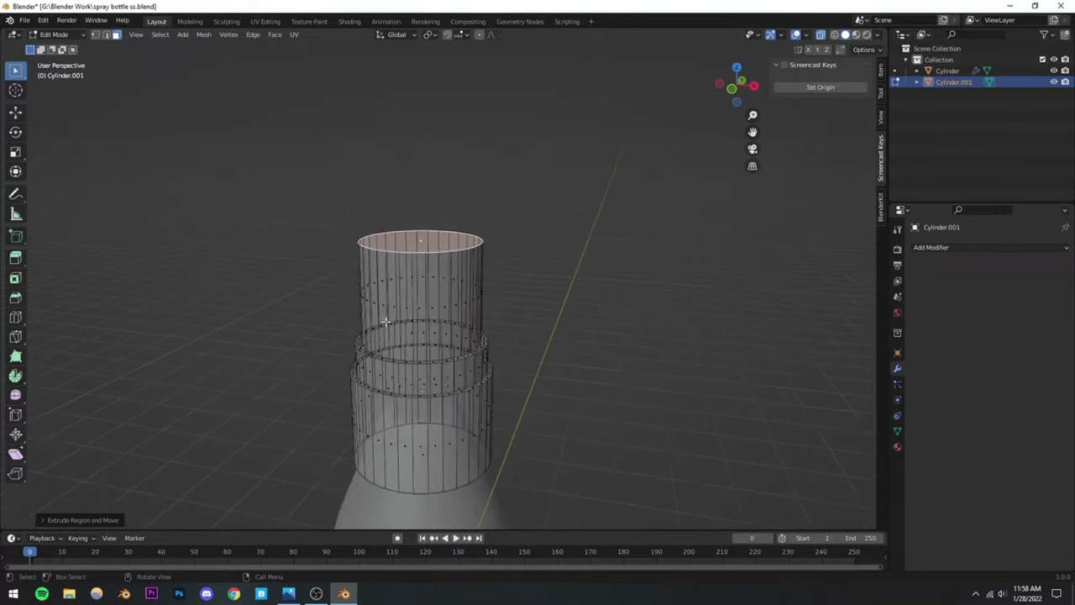
{"action": "key", "text": "s"}
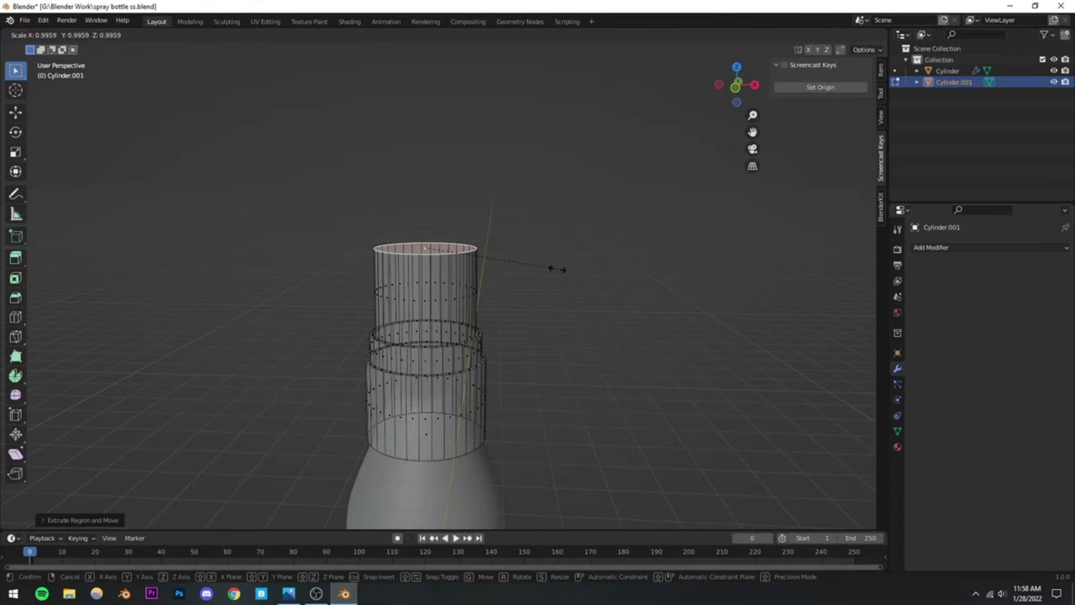
{"action": "left_click", "coordinate": [543, 273]}
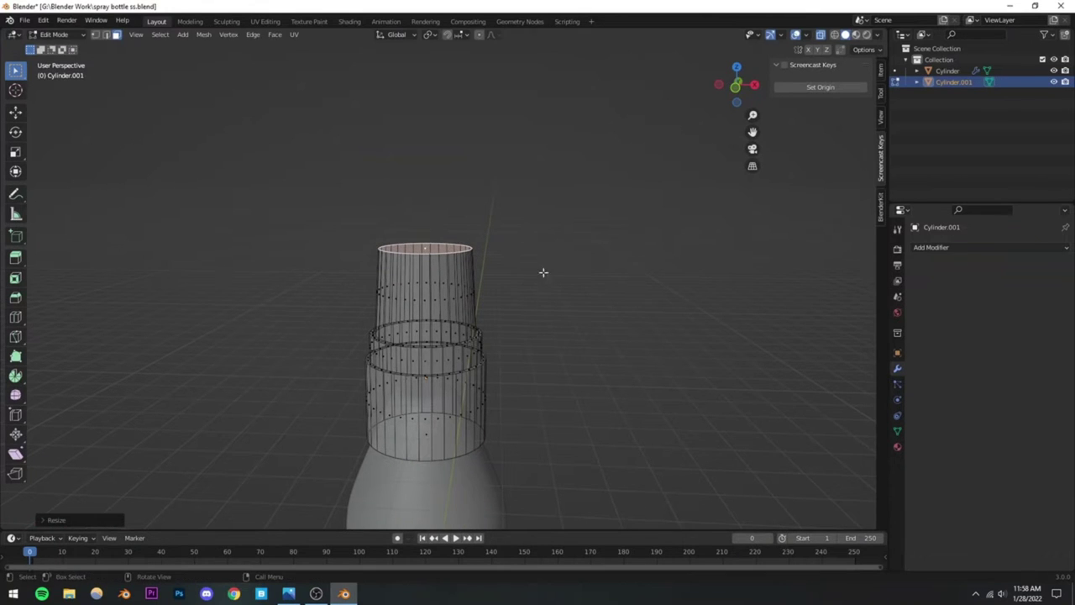
{"action": "left_click", "coordinate": [822, 35]}
Step: Lower the cap's top face about 0.15 m along Z in front view and scale it up to about 1.02
{"action": "scroll", "coordinate": [453, 328], "scroll_direction": "down", "scroll_amount": 6}
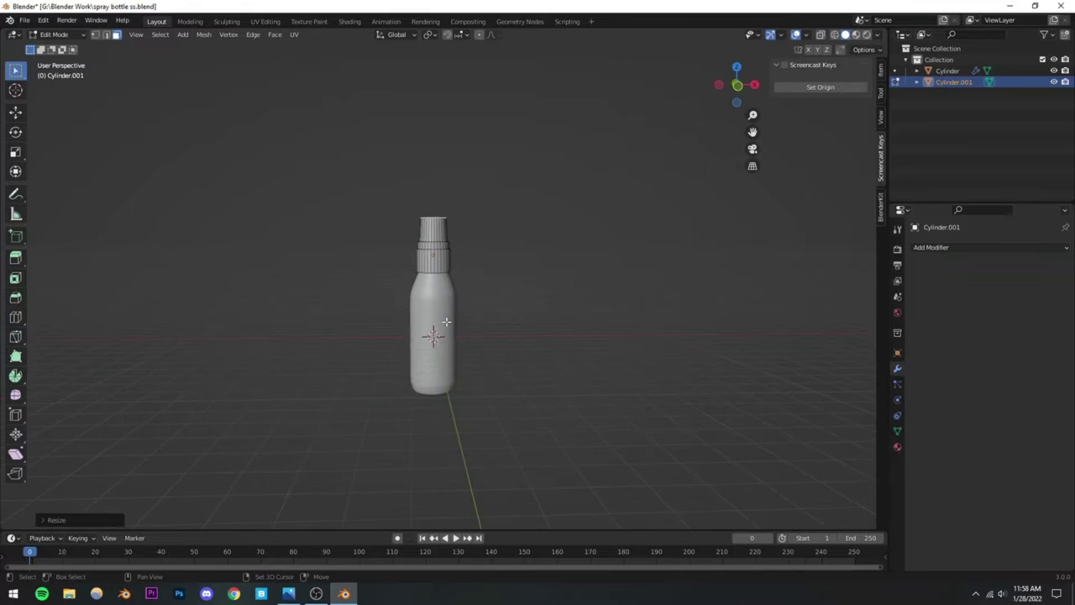
{"action": "key", "text": "KP_1"}
{"action": "scroll", "coordinate": [437, 422], "scroll_direction": "up", "scroll_amount": 5}
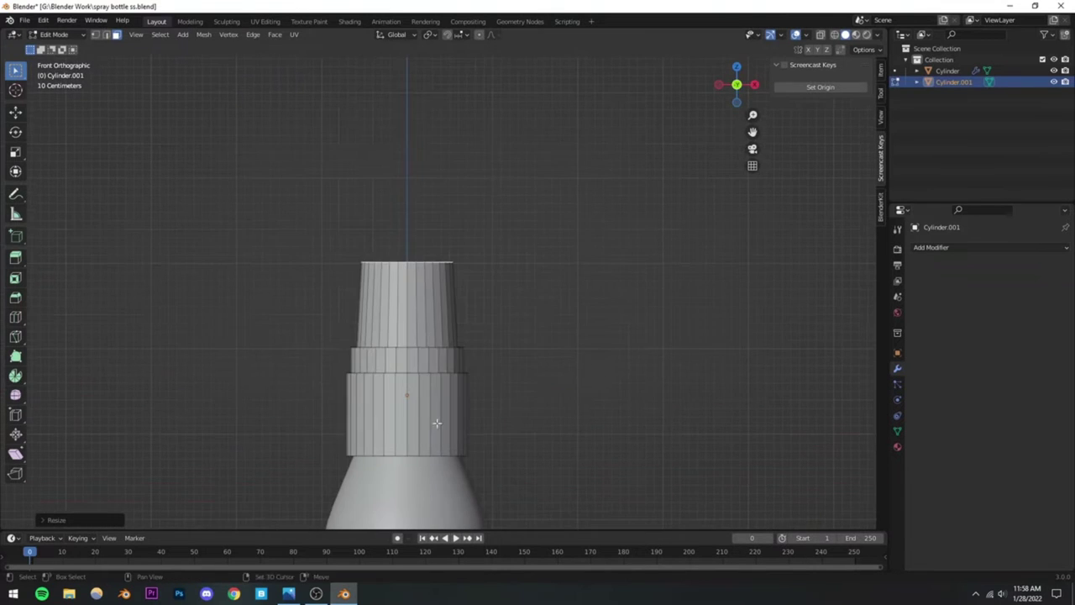
{"action": "key", "text": "g"}
{"action": "key", "text": "z"}
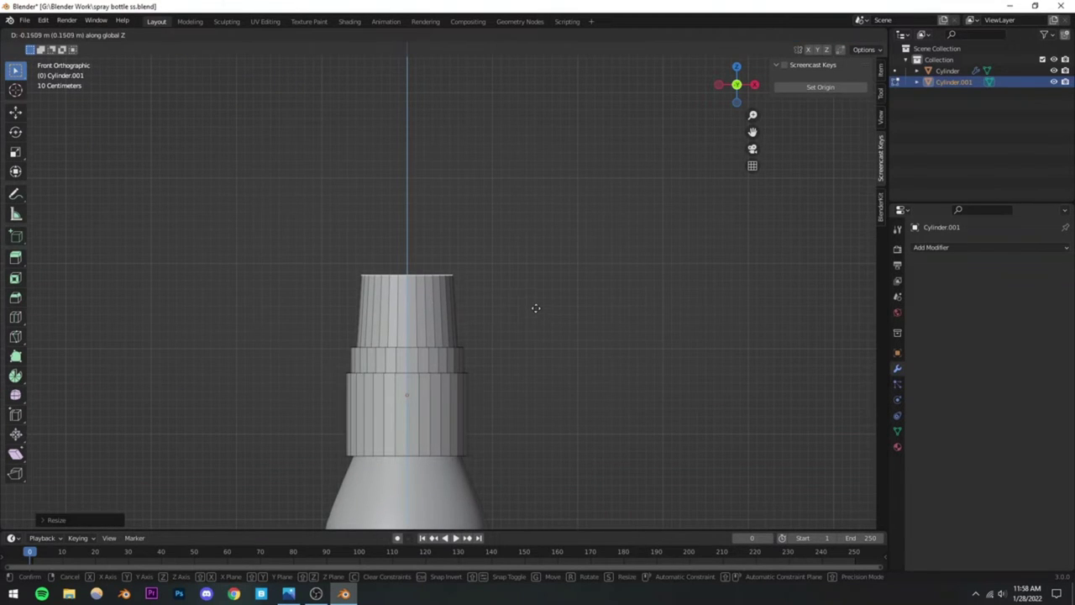
{"action": "left_click", "coordinate": [535, 308]}
{"action": "key", "text": "s"}
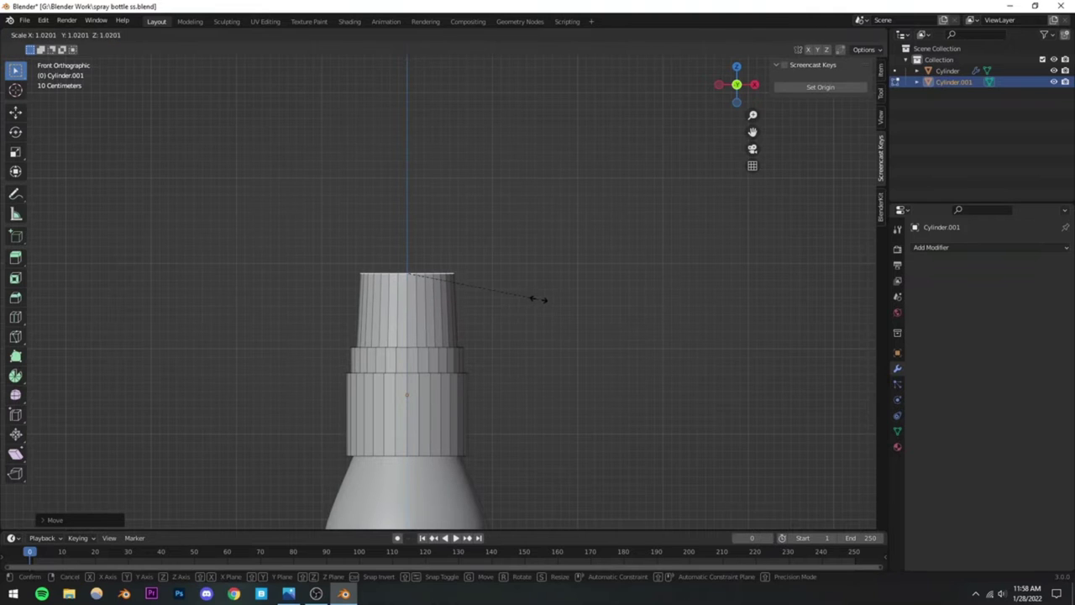
{"action": "left_click", "coordinate": [540, 298]}
Step: Save the file, return to Object Mode and deselect the cap to check its stepped shape
{"action": "scroll", "coordinate": [531, 297], "scroll_direction": "down", "scroll_amount": 4}
{"action": "middle_click_drag", "start_coordinate": [483, 345], "coordinate": [434, 378]}
{"action": "scroll", "coordinate": [430, 383], "scroll_direction": "down", "scroll_amount": 4}
{"action": "key", "text": "ctrl+s"}
{"action": "key", "text": "Tab"}
{"action": "scroll", "coordinate": [437, 374], "scroll_direction": "up", "scroll_amount": 5}
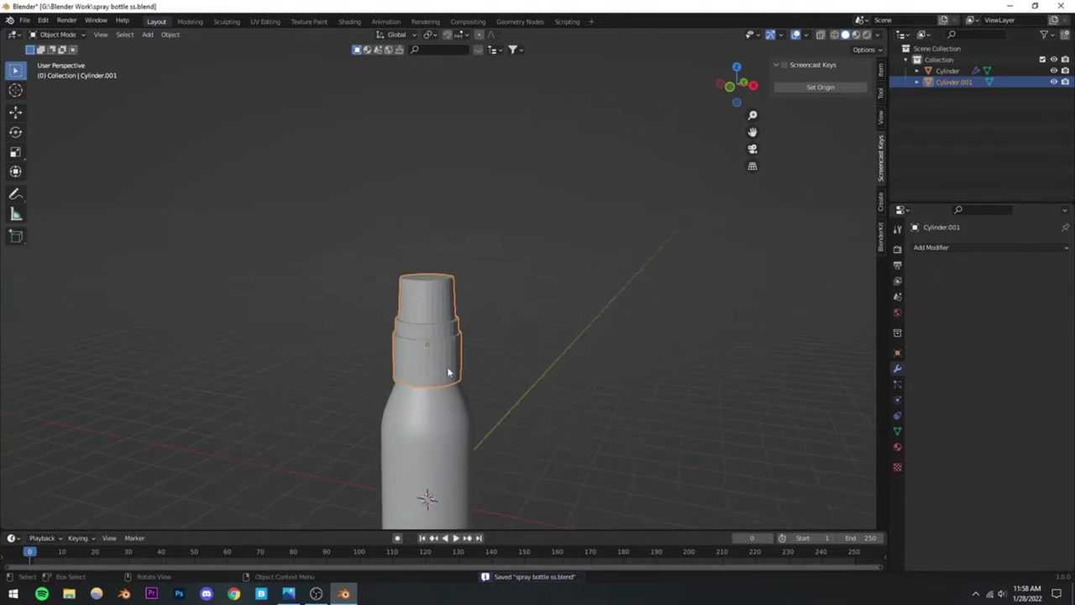
{"action": "left_click", "coordinate": [524, 342]}
{"action": "scroll", "coordinate": [435, 382], "scroll_direction": "up", "scroll_amount": 2}
{"action": "middle_click_drag", "start_coordinate": [407, 378], "coordinate": [419, 321], "text": "shift"}
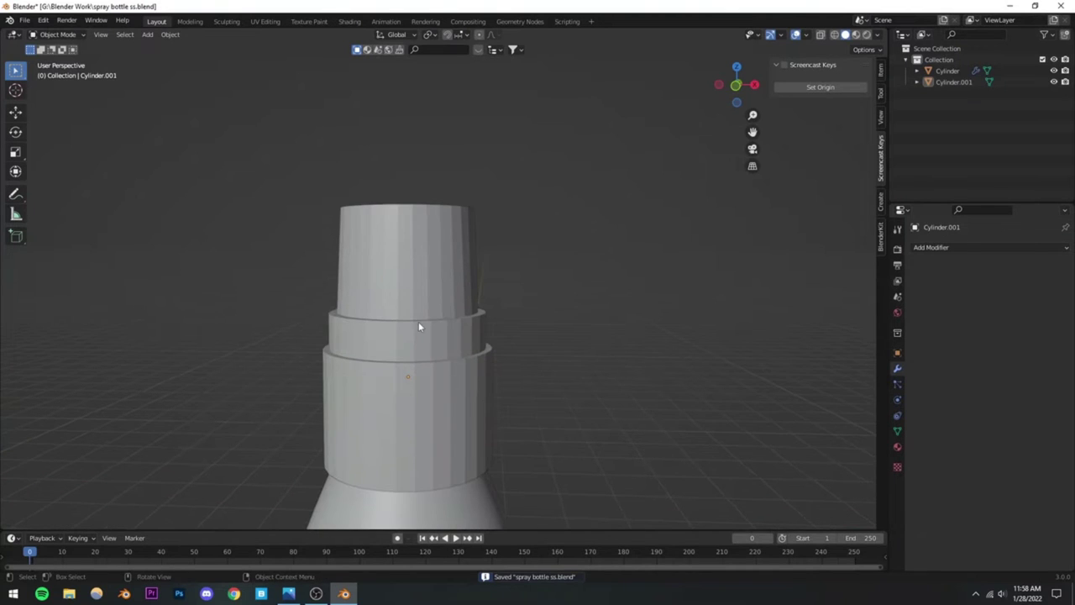
Step: Add a Subdivision Surface modifier to the cap and set its viewport levels to 3
{"action": "left_click", "coordinate": [412, 318]}
{"action": "left_click", "coordinate": [947, 248]}
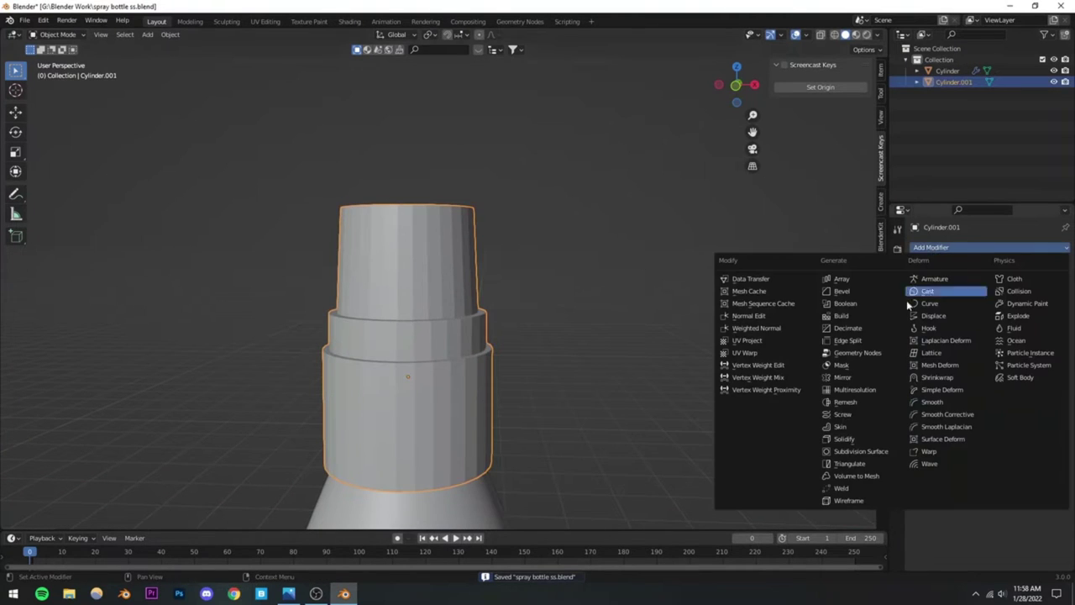
{"action": "left_click", "coordinate": [851, 452]}
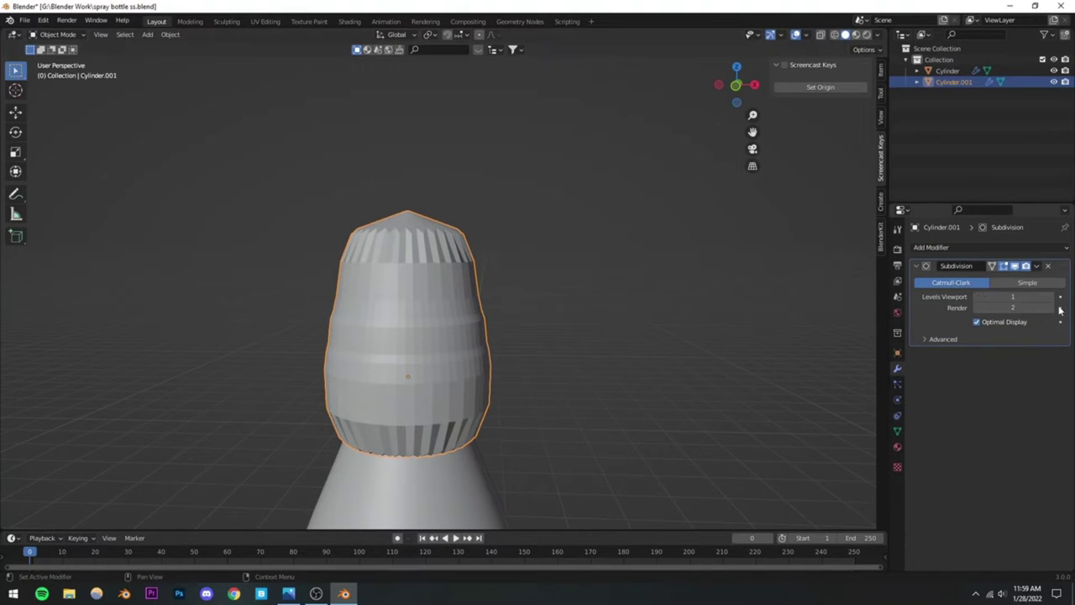
{"action": "left_click_drag", "start_coordinate": [1013, 297], "coordinate": [1041, 296]}
Step: Inset the cap's top face by about 0.04 m in Edit Mode to sharpen the upper rim under subdivision
{"action": "scroll", "coordinate": [422, 311], "scroll_direction": "down", "scroll_amount": 3}
{"action": "key", "text": "Tab"}
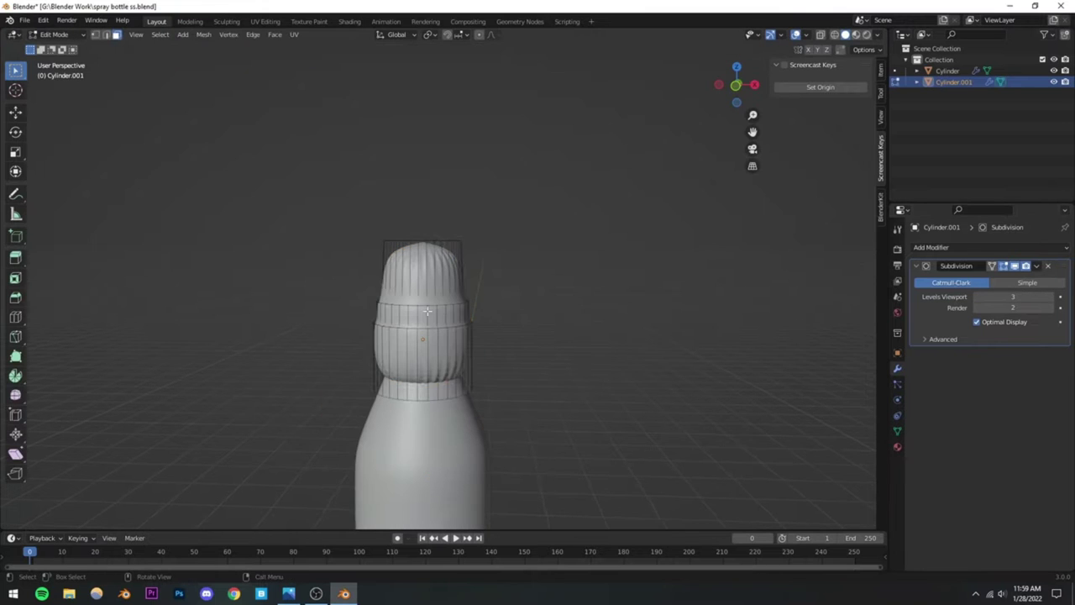
{"action": "middle_click_drag", "start_coordinate": [453, 307], "coordinate": [387, 274]}
{"action": "scroll", "coordinate": [416, 311], "scroll_direction": "up", "scroll_amount": 5}
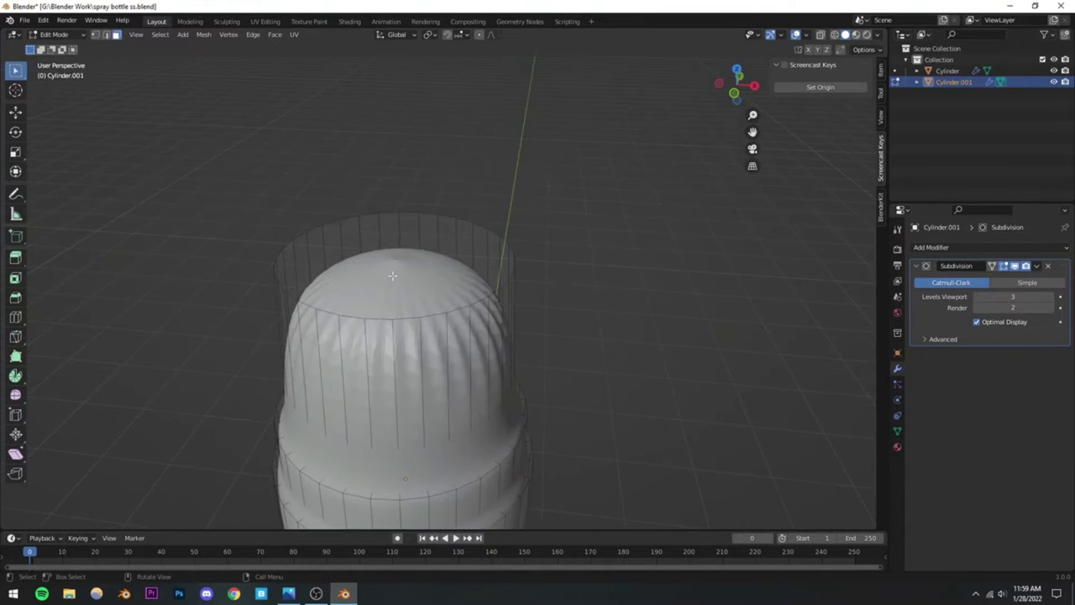
{"action": "left_click", "coordinate": [501, 267]}
{"action": "key", "text": "i"}
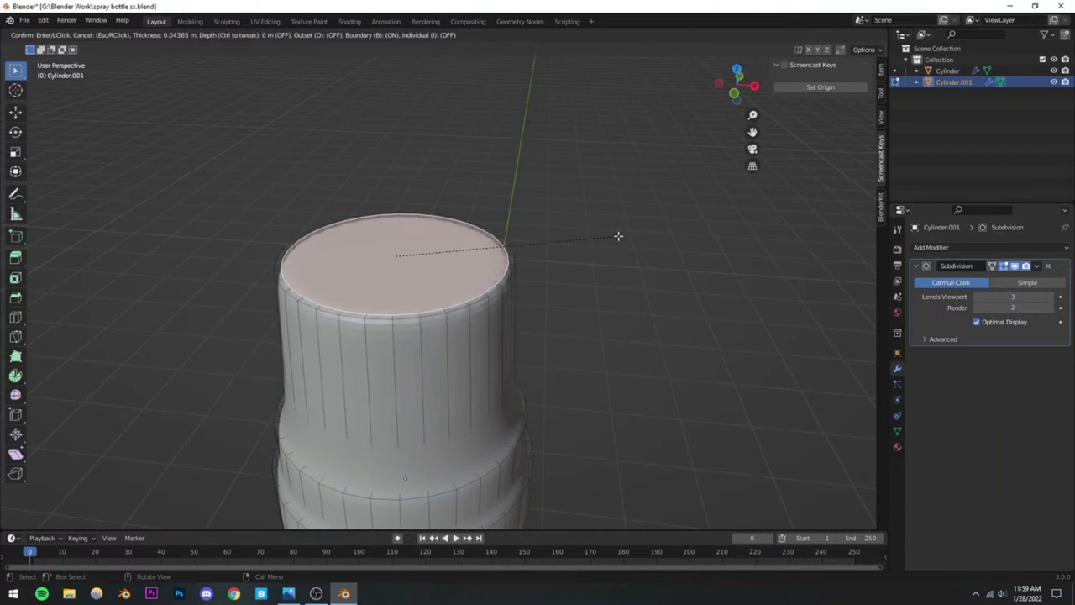
{"action": "left_click", "coordinate": [619, 236]}
Step: Inset the cap's bottom face narrowly to sharpen the lower edge where it meets the bottle's shoulder
{"action": "middle_click_drag", "start_coordinate": [332, 356], "coordinate": [403, 307]}
{"action": "scroll", "coordinate": [400, 335], "scroll_direction": "down", "scroll_amount": 3}
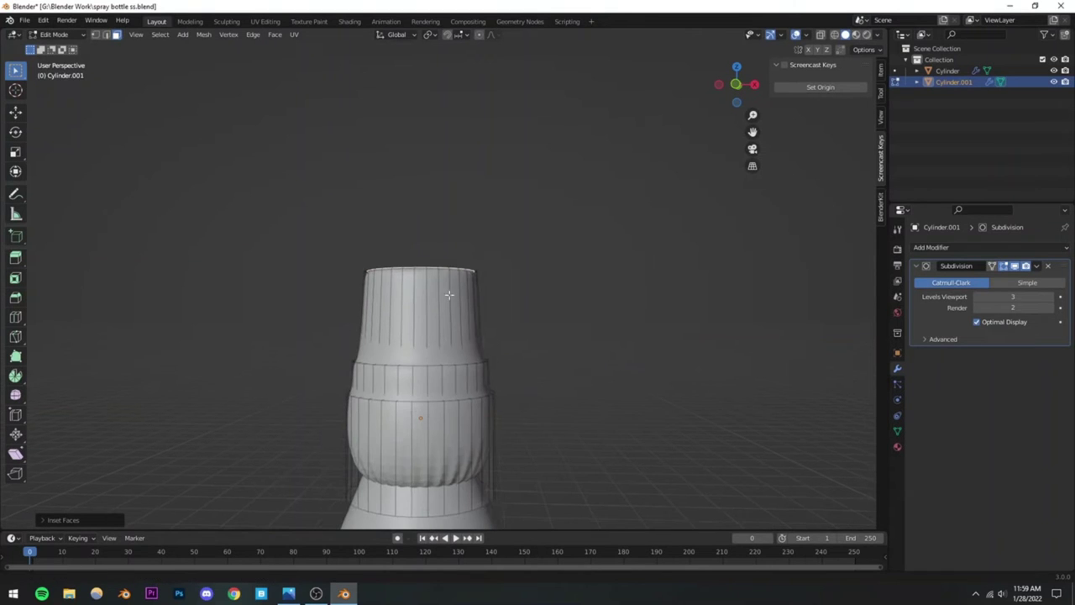
{"action": "middle_click_drag", "start_coordinate": [421, 417], "coordinate": [425, 297]}
{"action": "scroll", "coordinate": [230, 332], "scroll_direction": "up", "scroll_amount": 3}
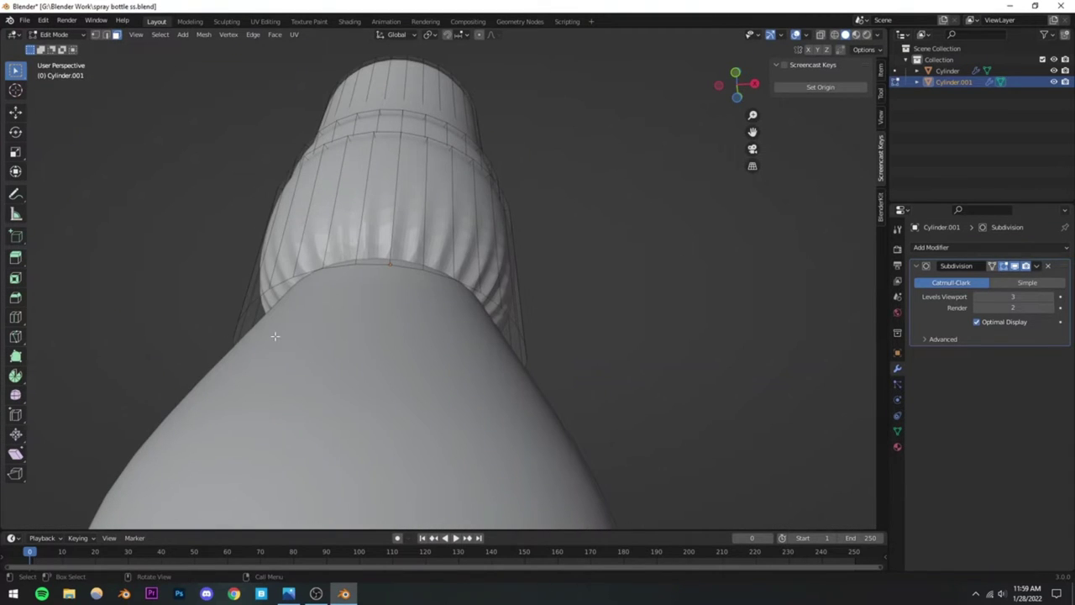
{"action": "left_click", "coordinate": [502, 325], "text": "alt"}
{"action": "key", "text": "i"}
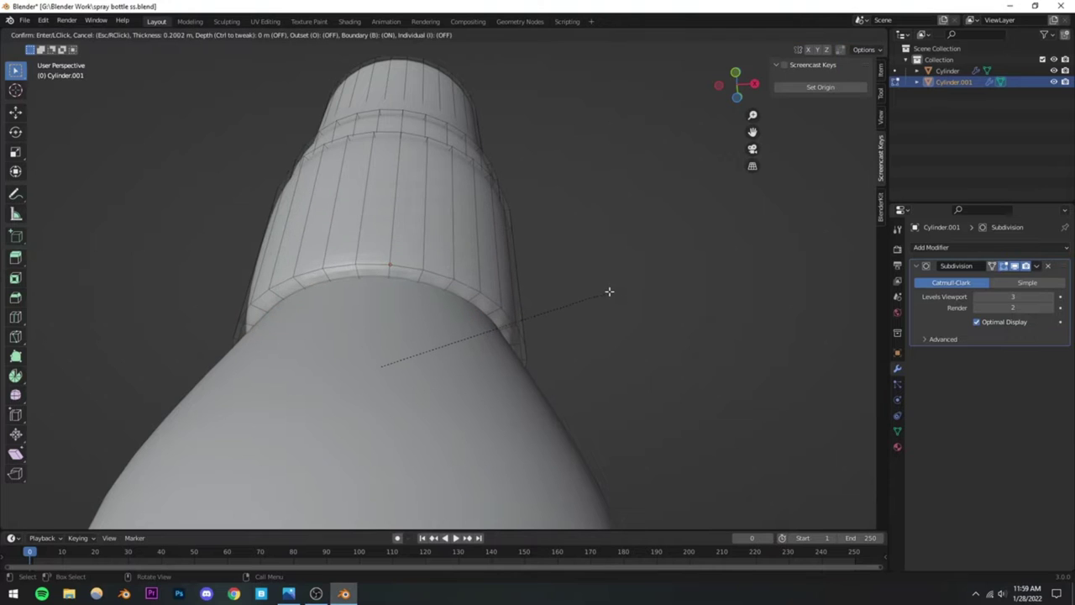
{"action": "left_click", "coordinate": [631, 281]}
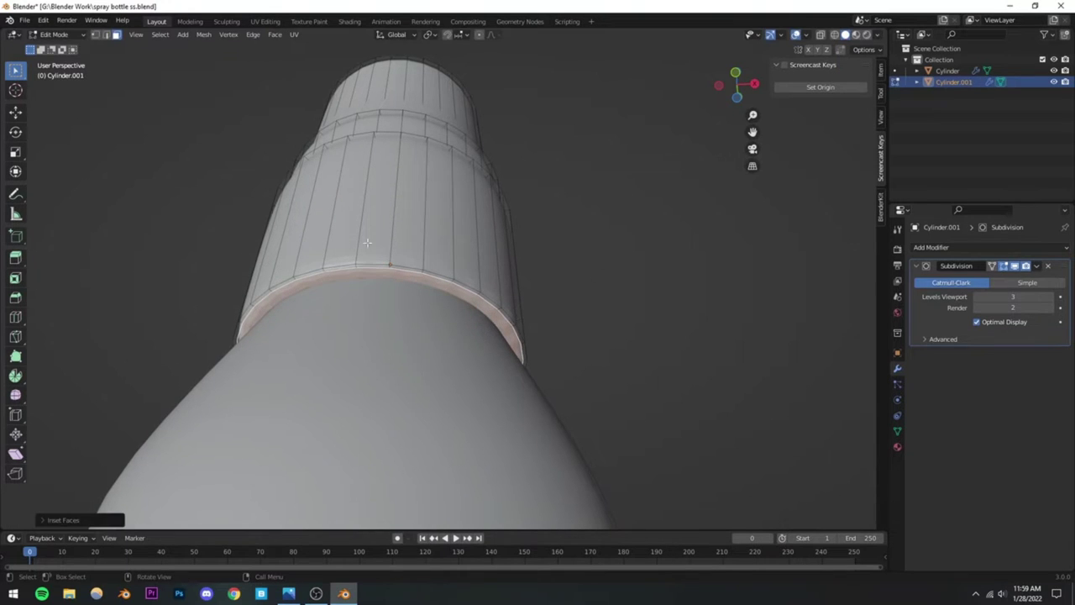
Step: Add a loop cut around the cap's lowest tier and slide it down close to the bottom edge
{"action": "middle_click_drag", "start_coordinate": [631, 281], "coordinate": [375, 367]}
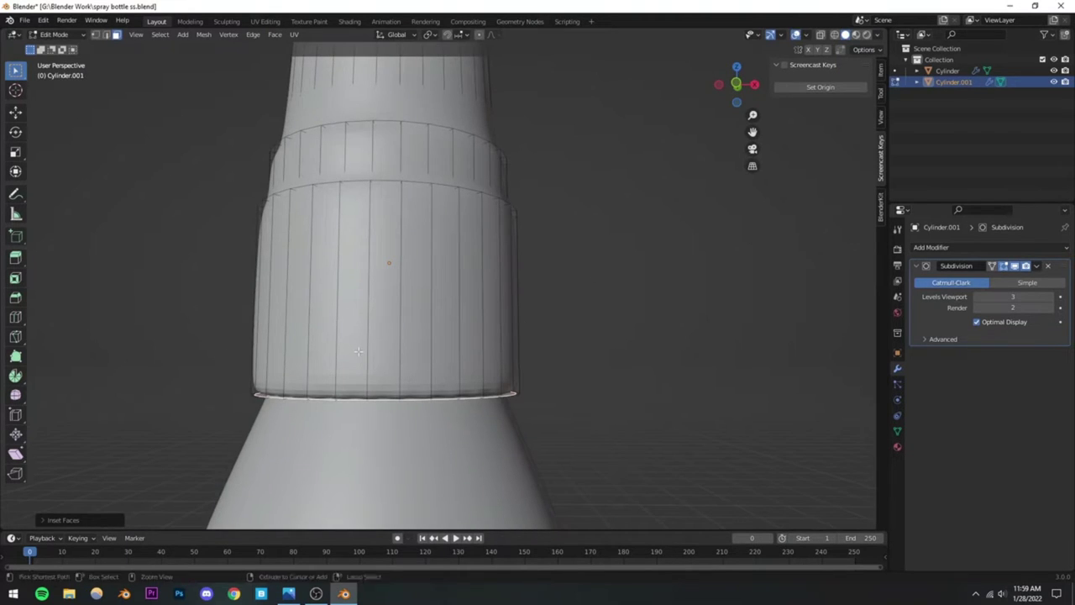
{"action": "key", "text": "ctrl+r"}
{"action": "left_click", "coordinate": [319, 296]}
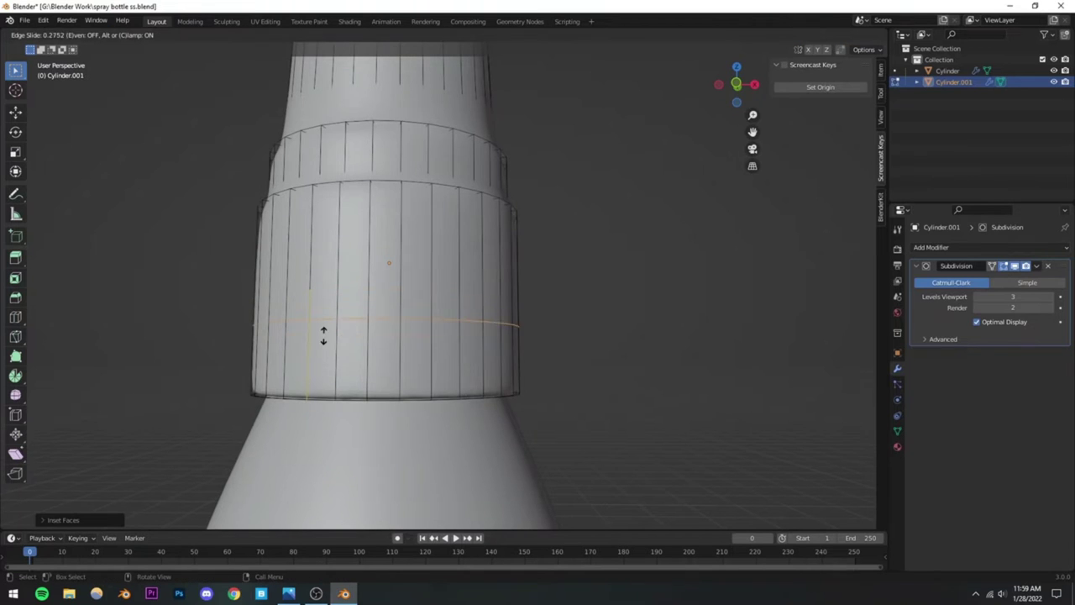
{"action": "left_click", "coordinate": [310, 390]}
{"action": "scroll", "coordinate": [319, 373], "scroll_direction": "down", "scroll_amount": 3}
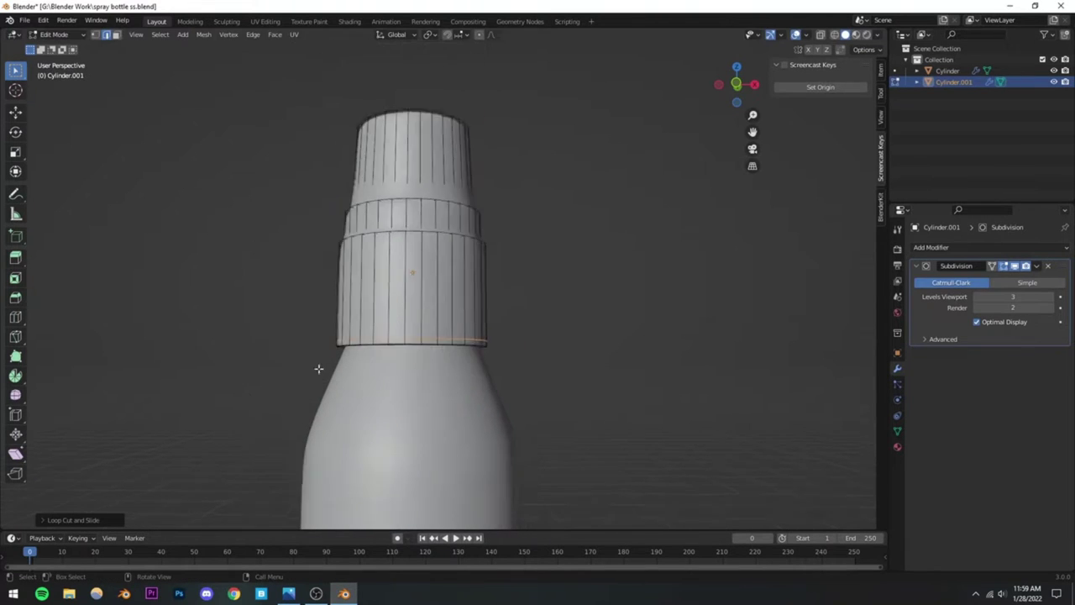
Step: Add another loop cut around the cap's lowest tier and slide it up close to that tier's upper edge
{"action": "scroll", "coordinate": [364, 286], "scroll_direction": "up", "scroll_amount": 6}
{"action": "key", "text": "ctrl+r"}
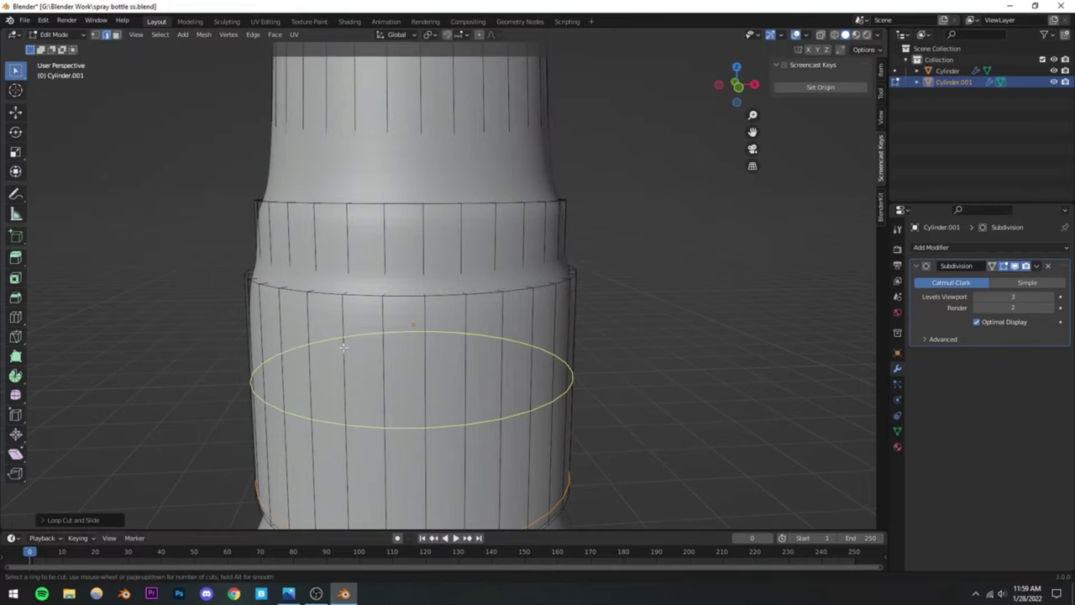
{"action": "left_click", "coordinate": [315, 298]}
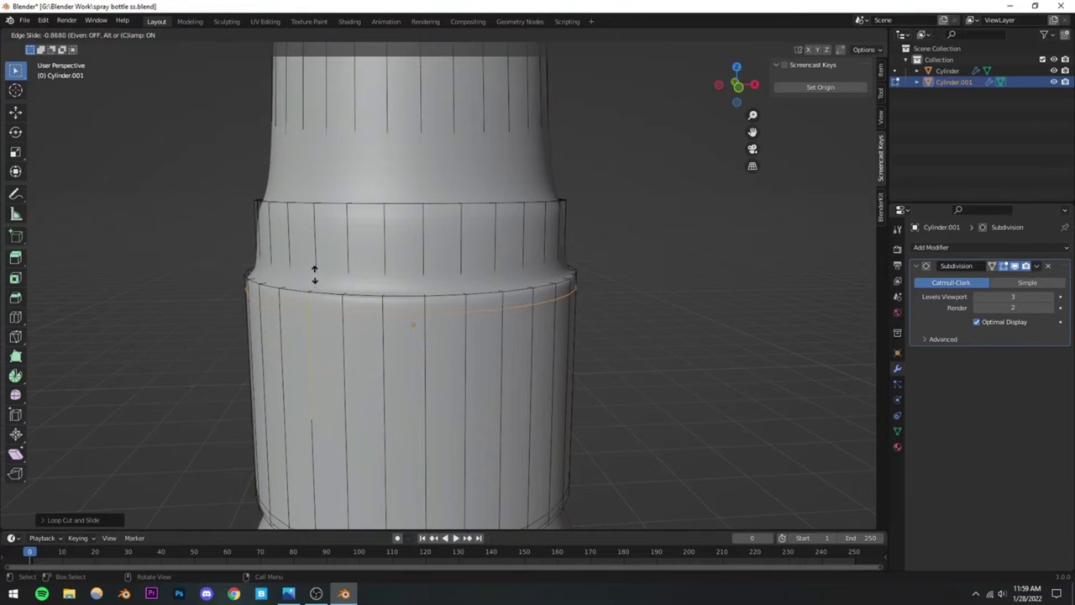
{"action": "left_click", "coordinate": [315, 268]}
Step: Add a loop cut around the cap's middle tier and slide it down close to the ledge below
{"action": "middle_click_drag", "start_coordinate": [314, 268], "coordinate": [311, 294]}
{"action": "key", "text": "ctrl+r"}
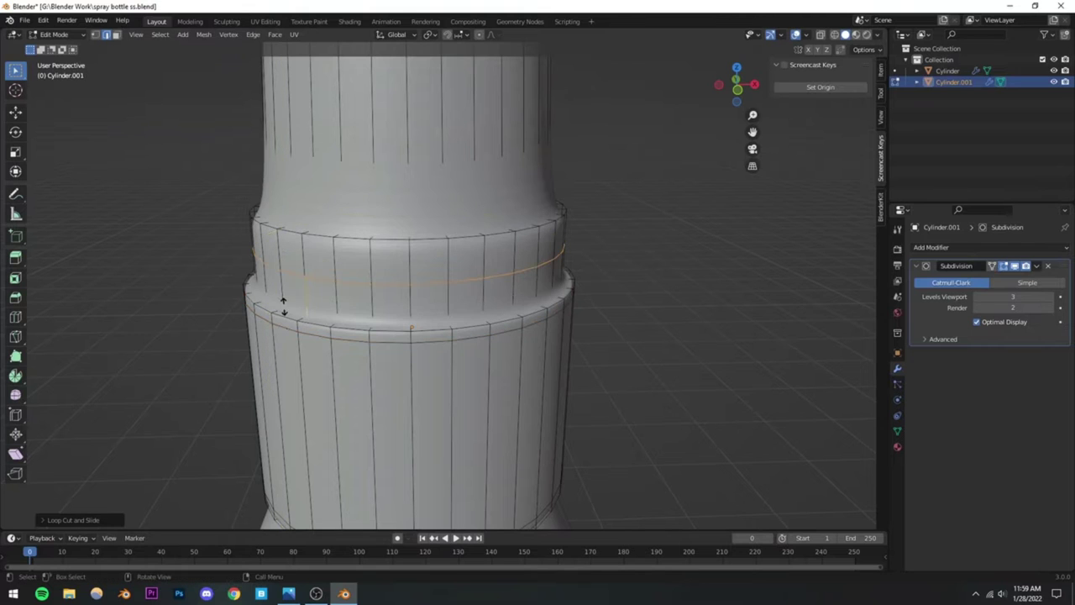
{"action": "left_click", "coordinate": [283, 305]}
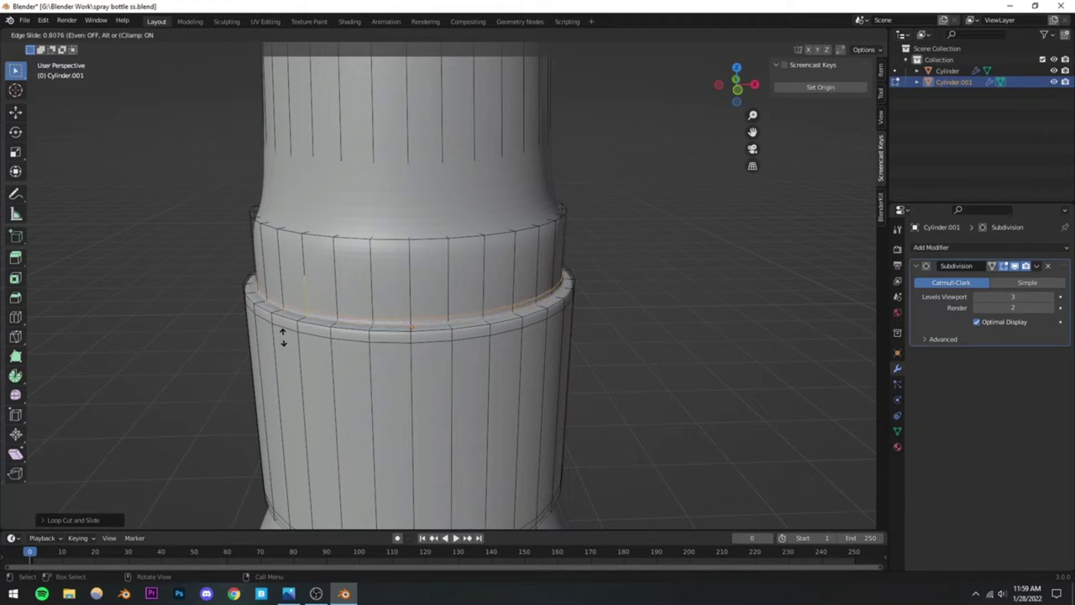
{"action": "left_click", "coordinate": [284, 336]}
{"action": "scroll", "coordinate": [340, 336], "scroll_direction": "down", "scroll_amount": 5}
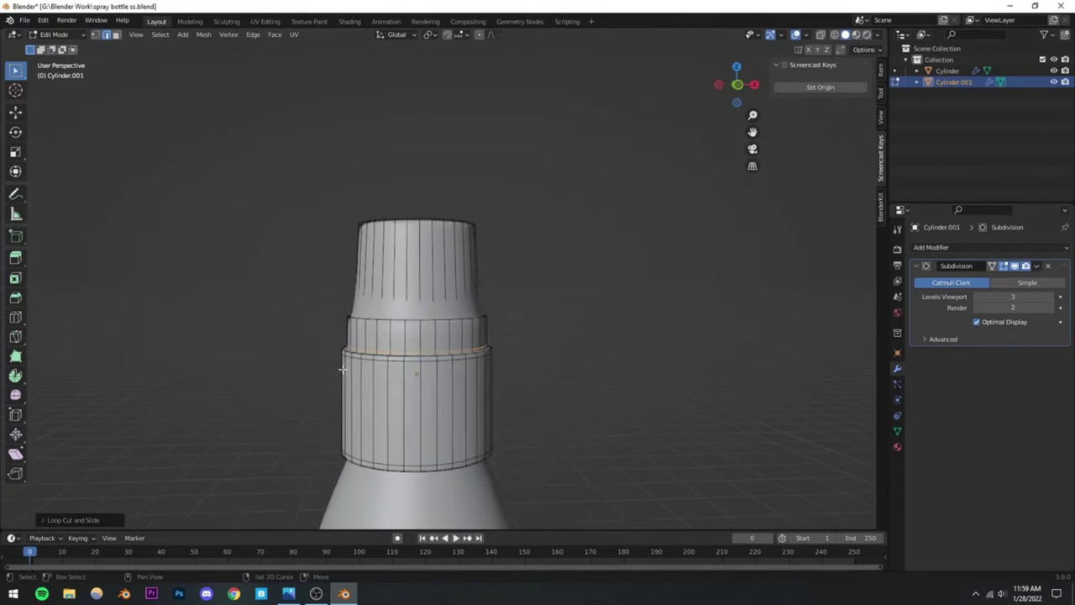
Step: Add a loop cut around the cap's middle tier and slide it up close to that tier's upper edge
{"action": "scroll", "coordinate": [343, 370], "scroll_direction": "up", "scroll_amount": 5}
{"action": "key", "text": "ctrl+r"}
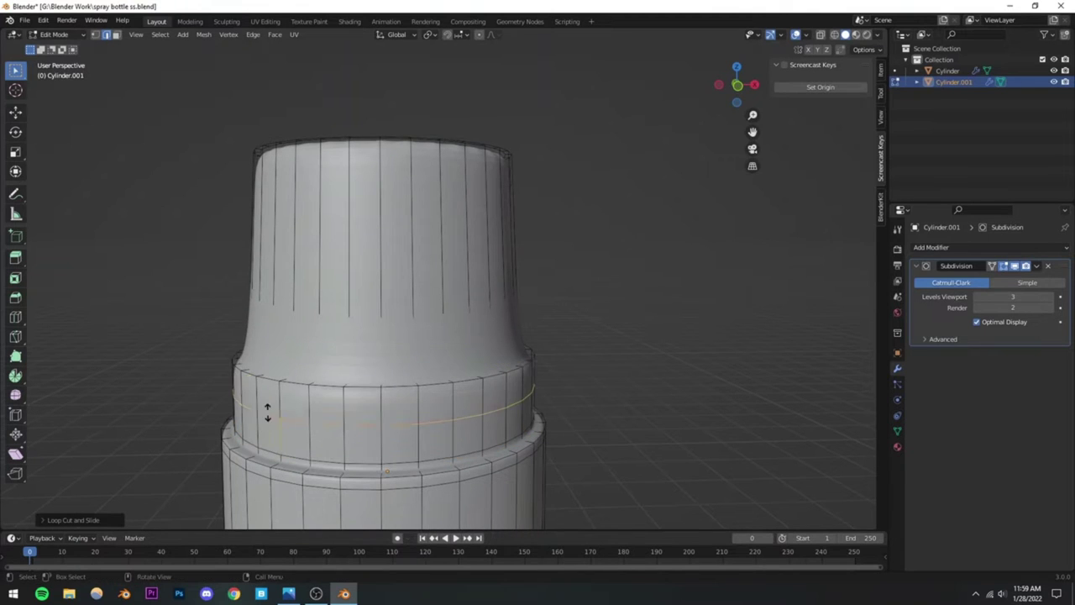
{"action": "left_click", "coordinate": [267, 412]}
{"action": "left_click", "coordinate": [267, 391]}
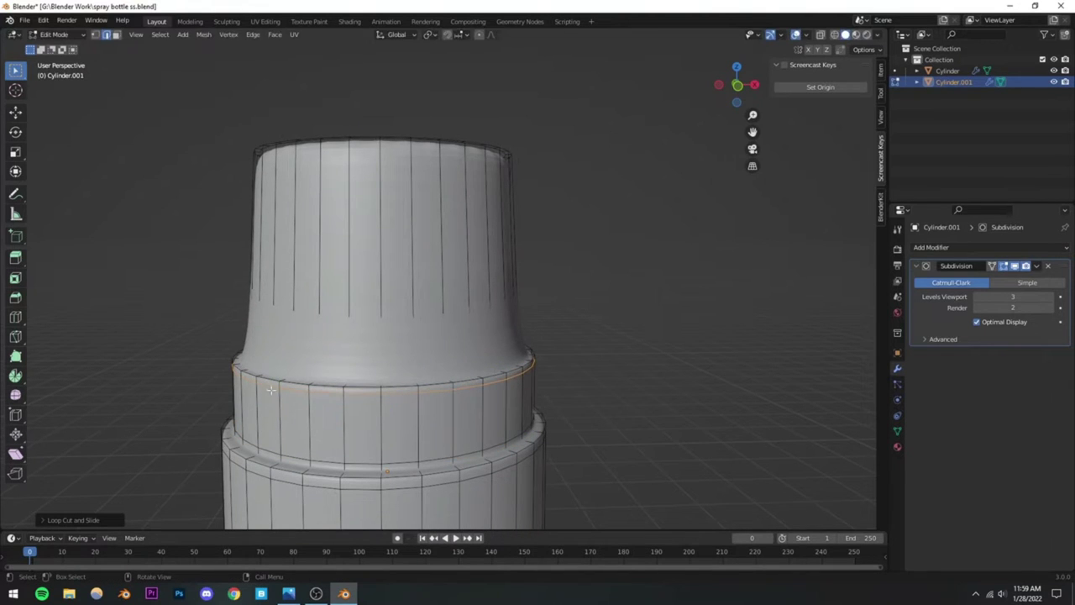
Step: Add a loop cut around the cap's top tier and slide it down to its base above the middle tier
{"action": "left_click", "coordinate": [299, 263]}
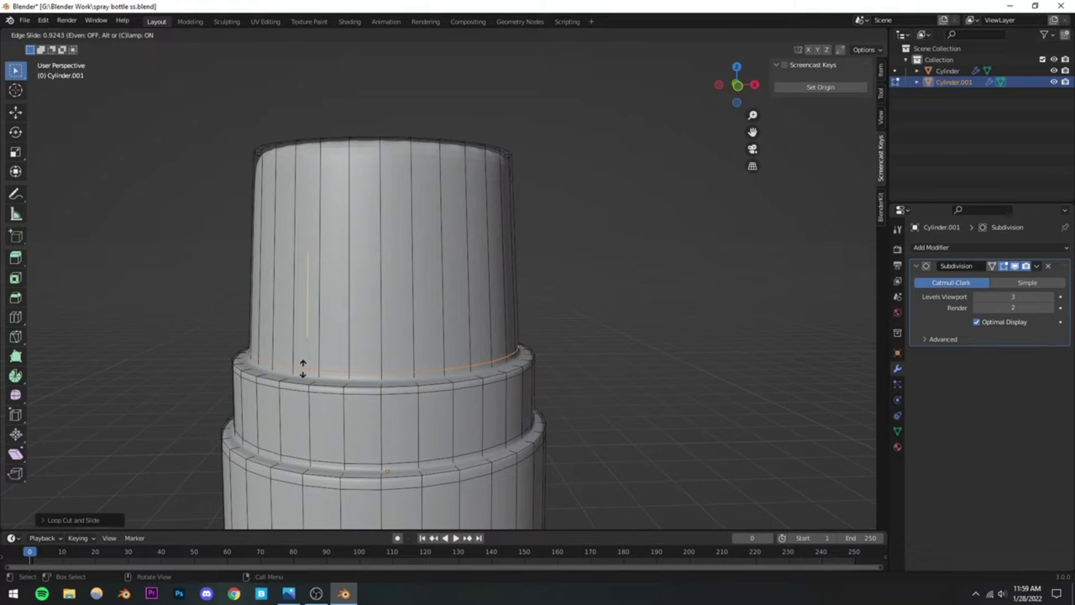
{"action": "left_click", "coordinate": [303, 367]}
{"action": "scroll", "coordinate": [310, 365], "scroll_direction": "down", "scroll_amount": 5}
{"action": "scroll", "coordinate": [376, 370], "scroll_direction": "up", "scroll_amount": 3}
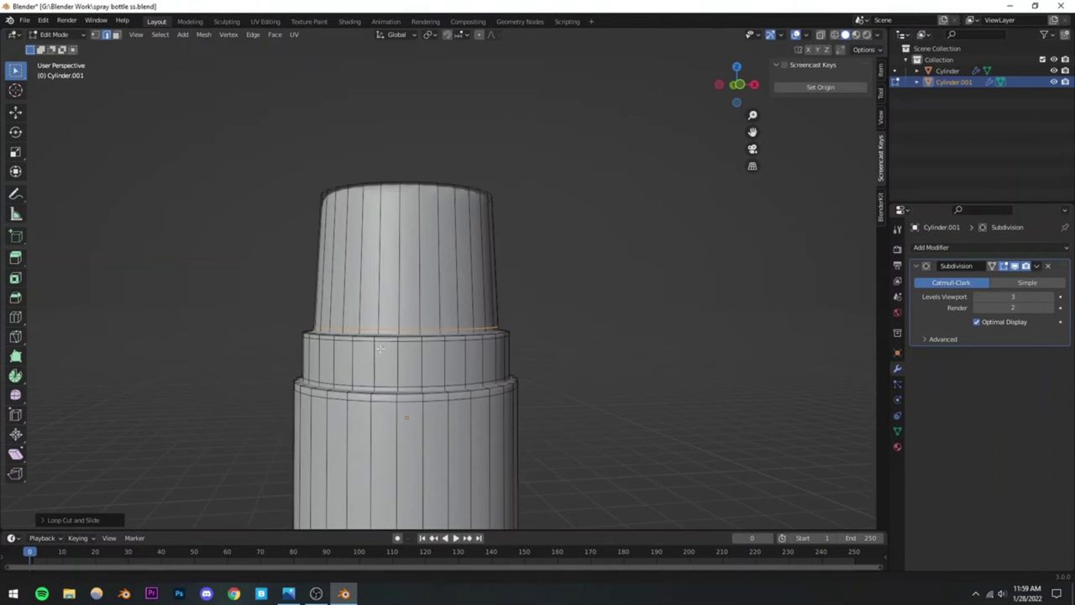
Step: Add a loop cut around the cap's top tier, slide it up near the rim and deselect the mesh
{"action": "middle_click_drag", "start_coordinate": [381, 349], "coordinate": [366, 387]}
{"action": "key", "text": "ctrl+r"}
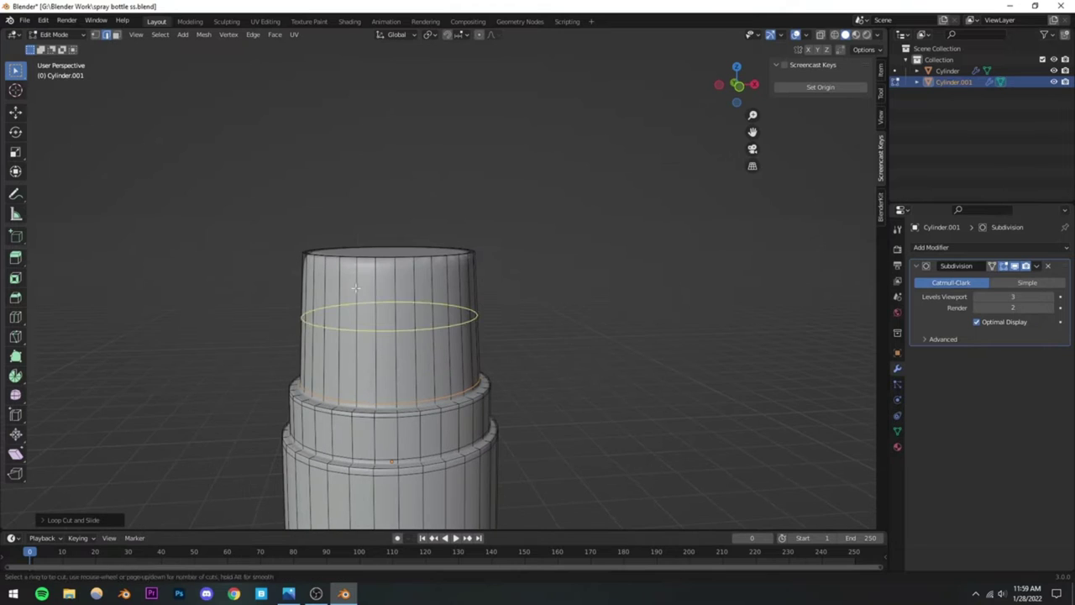
{"action": "left_click", "coordinate": [353, 320]}
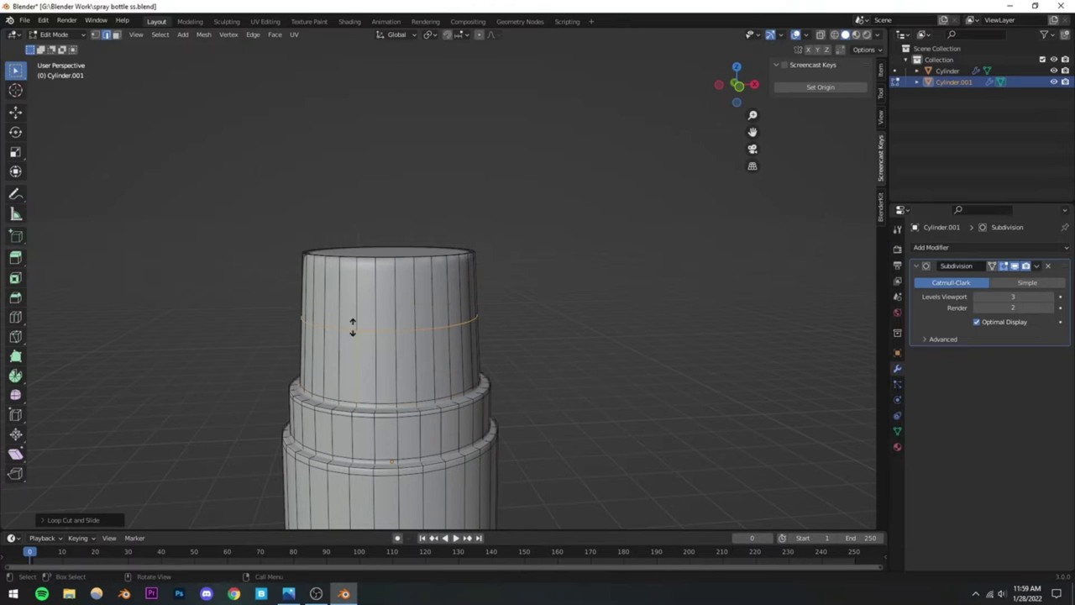
{"action": "left_click", "coordinate": [355, 275]}
{"action": "left_click", "coordinate": [596, 314]}
Step: Return to Object Mode, deselect the cap and save the file
{"action": "key", "text": "Tab"}
{"action": "scroll", "coordinate": [504, 326], "scroll_direction": "down", "scroll_amount": 7}
{"action": "left_click", "coordinate": [518, 355]}
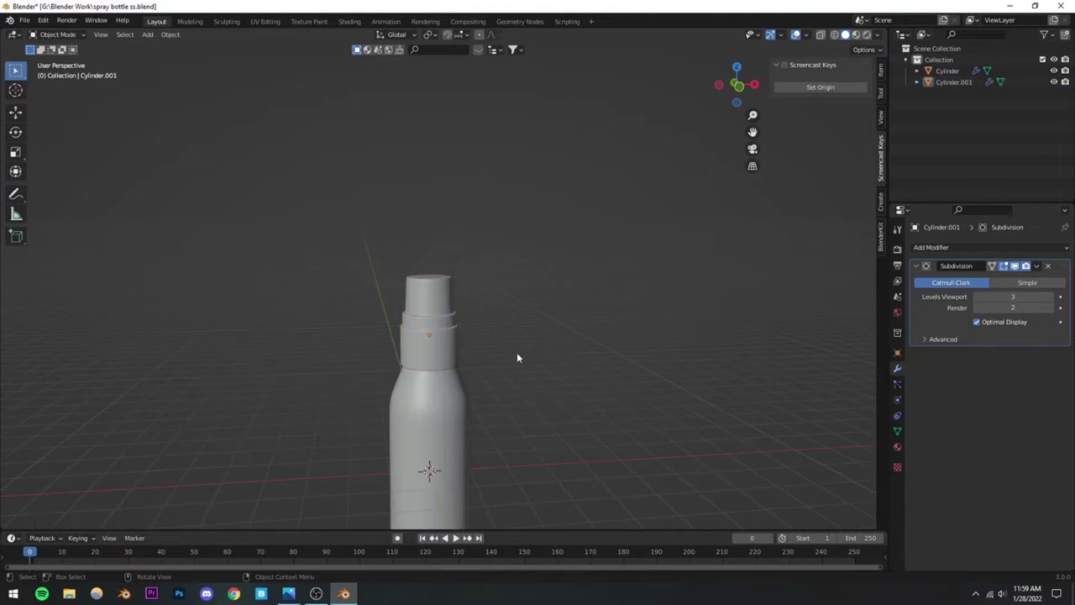
{"action": "mouse_move", "coordinate": [518, 358]}
{"action": "middle_mouse_down"}
{"action": "mouse_move", "coordinate": [448, 377]}
{"action": "mouse_move", "coordinate": [433, 317]}
{"action": "mouse_move", "coordinate": [475, 317]}
{"action": "middle_mouse_up"}
{"action": "scroll", "coordinate": [475, 317], "scroll_direction": "down", "scroll_amount": 4}
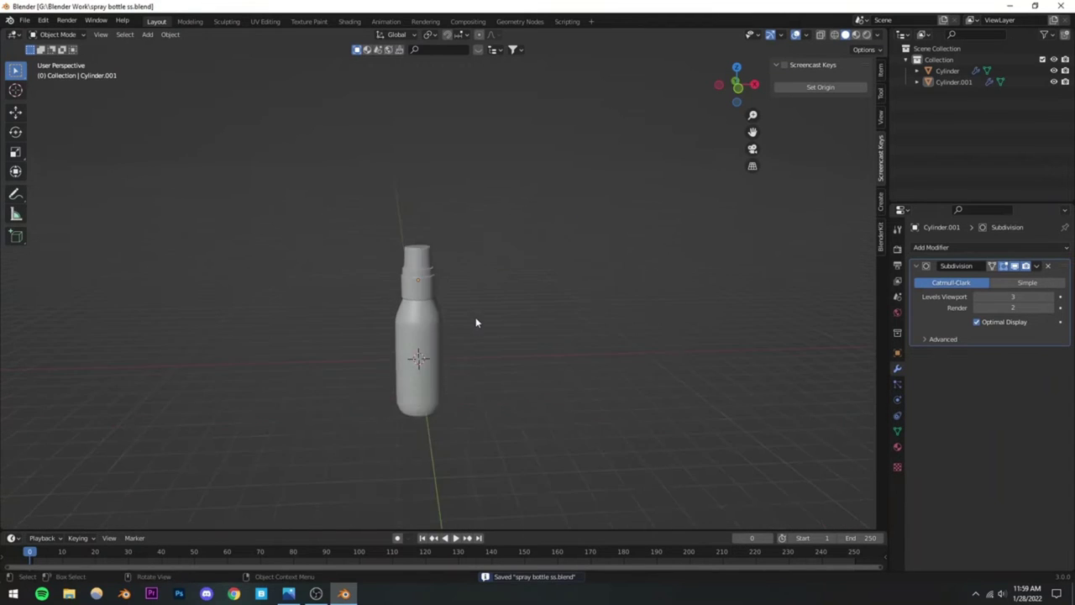
Step: Apply Shade Smooth to the stepped cap object
{"action": "scroll", "coordinate": [413, 315], "scroll_direction": "up", "scroll_amount": 7}
{"action": "scroll", "coordinate": [418, 307], "scroll_direction": "up", "scroll_amount": 1}
{"action": "middle_click_drag", "start_coordinate": [349, 300], "coordinate": [390, 347]}
{"action": "scroll", "coordinate": [391, 340], "scroll_direction": "up", "scroll_amount": 4}
{"action": "scroll", "coordinate": [393, 352], "scroll_direction": "up", "scroll_amount": 2}
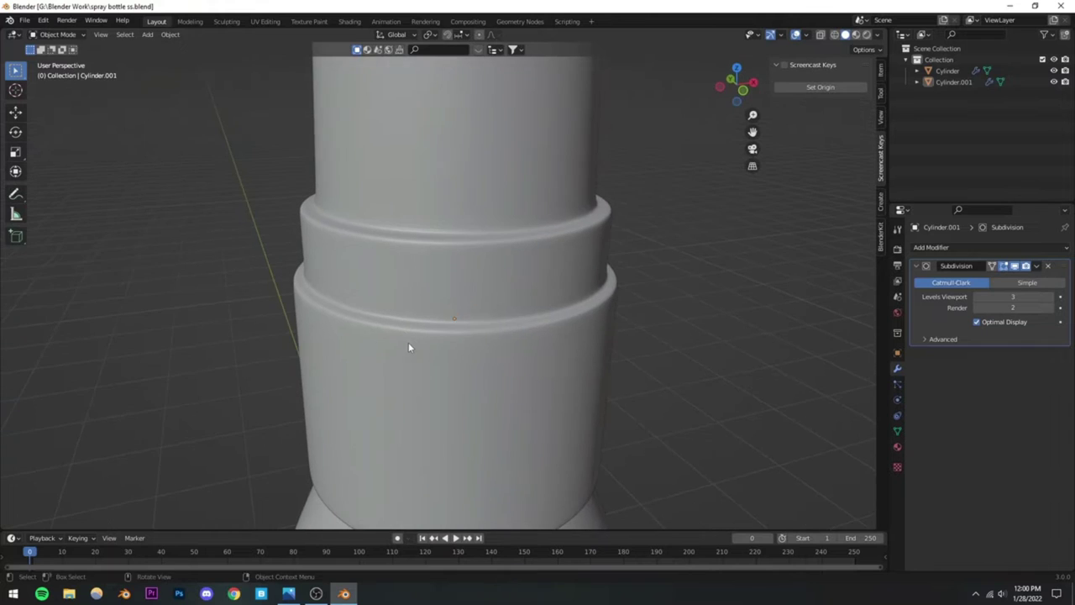
{"action": "scroll", "coordinate": [403, 327], "scroll_direction": "up", "scroll_amount": 2}
{"action": "scroll", "coordinate": [383, 295], "scroll_direction": "up", "scroll_amount": 2}
{"action": "scroll", "coordinate": [378, 295], "scroll_direction": "down", "scroll_amount": 2}
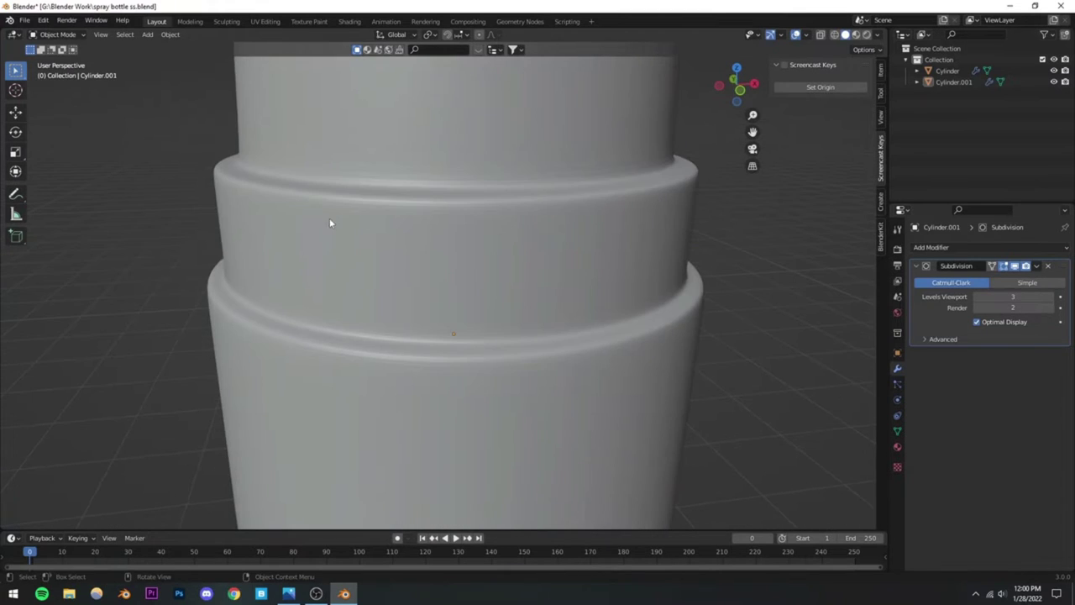
{"action": "left_click", "coordinate": [330, 217]}
{"action": "right_click", "coordinate": [366, 213]}
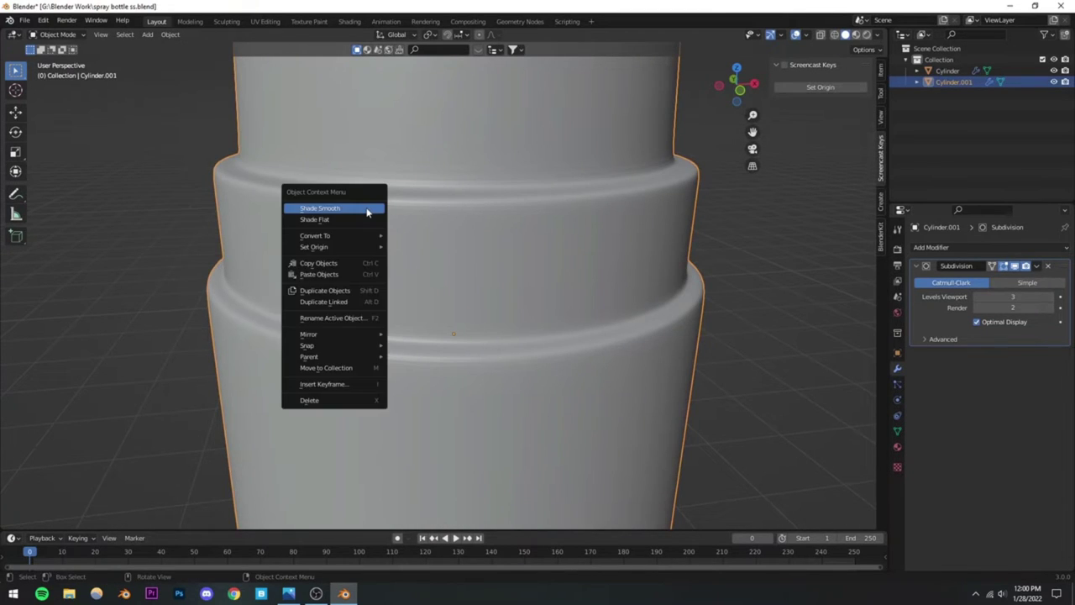
{"action": "left_click", "coordinate": [366, 208]}
Step: Deselect the smoothed cap and save the file with the whole bottle in view
{"action": "scroll", "coordinate": [328, 277], "scroll_direction": "down", "scroll_amount": 6}
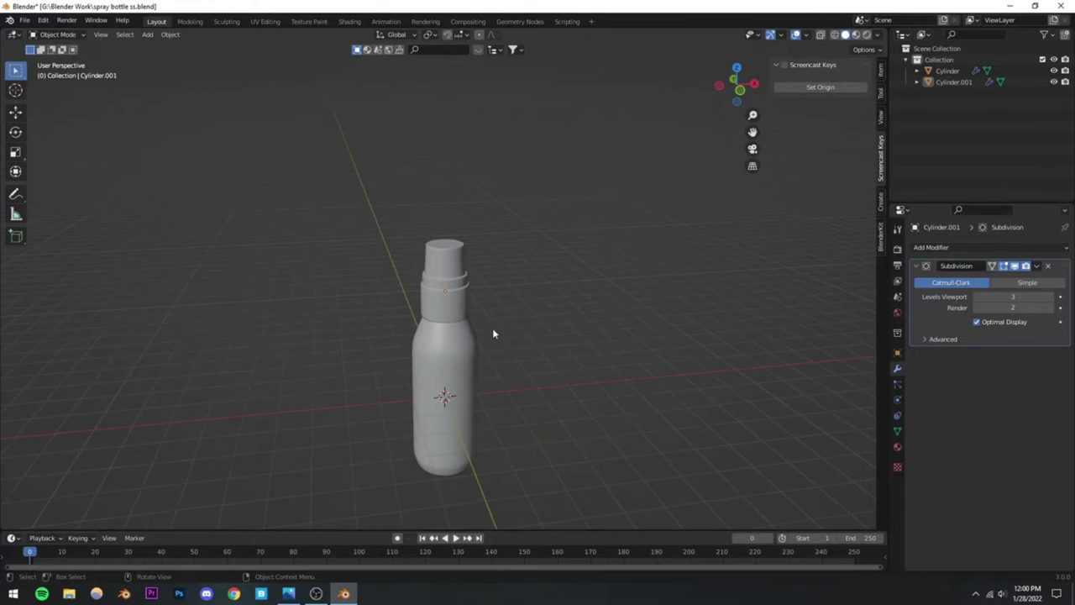
{"action": "left_click", "coordinate": [492, 328]}
{"action": "key", "text": "Tab"}
{"action": "key", "text": "Tab"}
{"action": "middle_click_drag", "start_coordinate": [474, 310], "coordinate": [478, 317]}
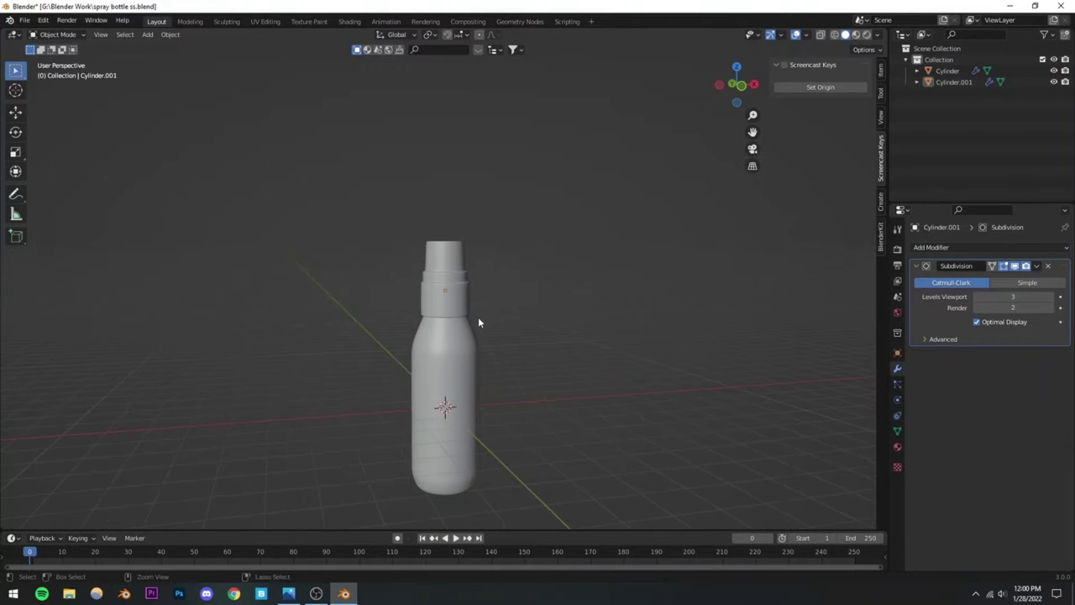
{"action": "key", "text": "ctrl+s"}
Step: Open the cap in Edit Mode in front orthographic view with X-ray turned on
{"action": "scroll", "coordinate": [474, 316], "scroll_direction": "up", "scroll_amount": 8}
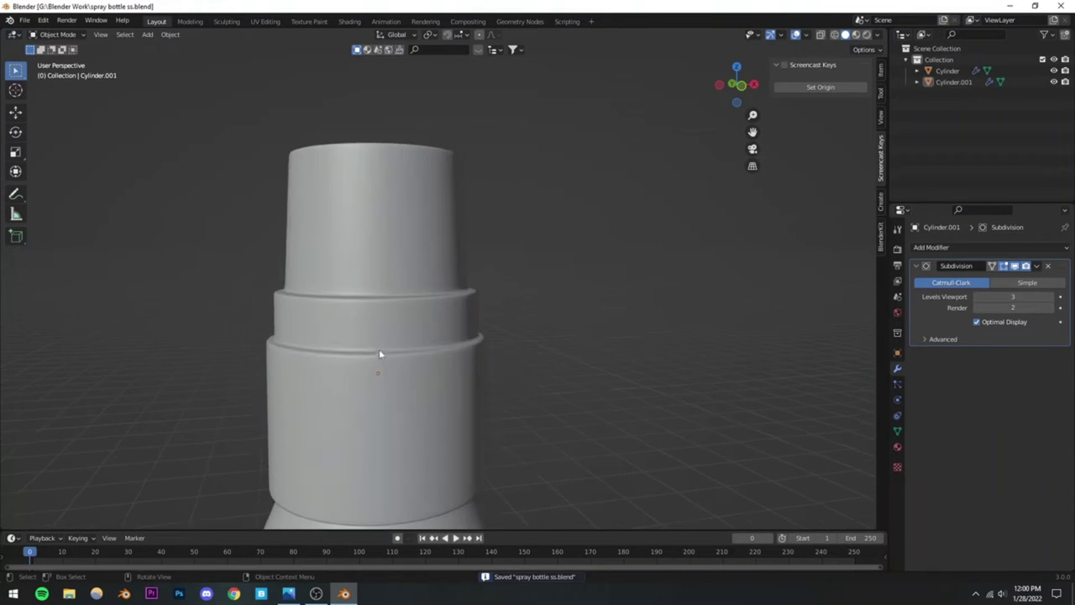
{"action": "middle_click_drag", "start_coordinate": [379, 349], "coordinate": [361, 307]}
{"action": "scroll", "coordinate": [357, 360], "scroll_direction": "down", "scroll_amount": 3}
{"action": "scroll", "coordinate": [362, 375], "scroll_direction": "up", "scroll_amount": 3}
{"action": "left_click", "coordinate": [354, 374]}
{"action": "key", "text": "Tab"}
{"action": "scroll", "coordinate": [389, 361], "scroll_direction": "up", "scroll_amount": 4}
{"action": "scroll", "coordinate": [361, 308], "scroll_direction": "down", "scroll_amount": 3}
{"action": "left_click", "coordinate": [819, 37]}
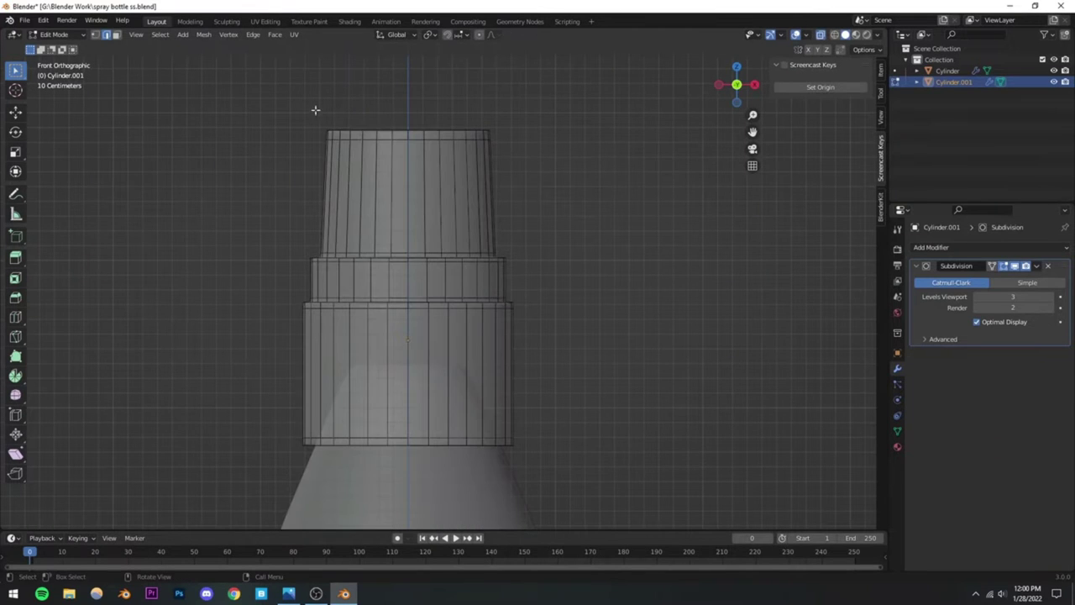
Step: Select the geometry of the cap's middle and top tiers, scale it uniformly to about 0.977 and deselect it
{"action": "left_click_drag", "start_coordinate": [269, 102], "coordinate": [534, 299]}
{"action": "middle_click_drag", "start_coordinate": [534, 299], "coordinate": [451, 310]}
{"action": "key", "text": "s"}
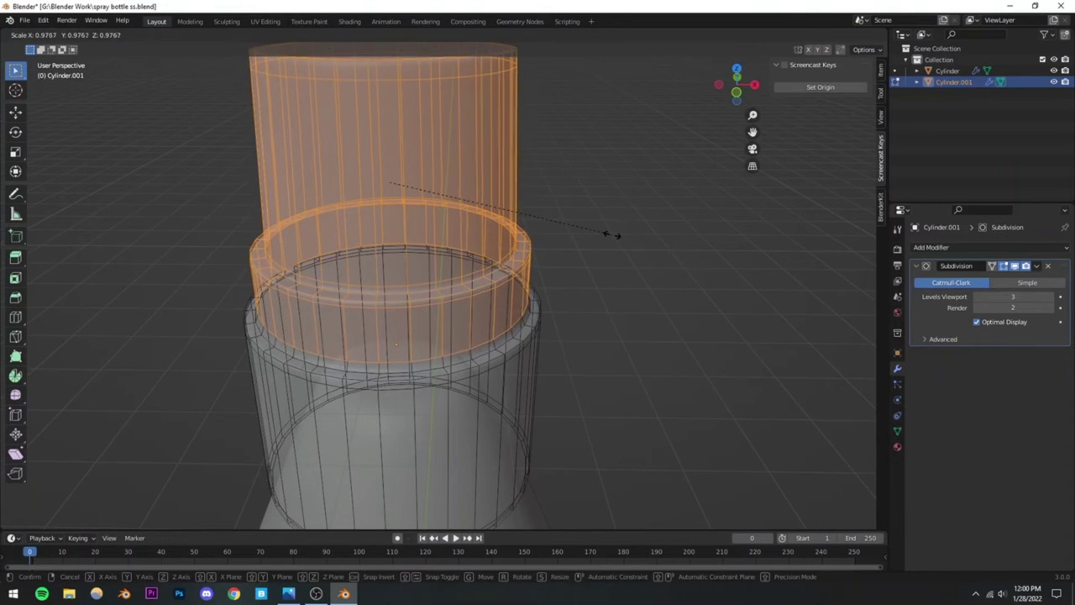
{"action": "left_click", "coordinate": [614, 233]}
{"action": "left_click", "coordinate": [629, 215]}
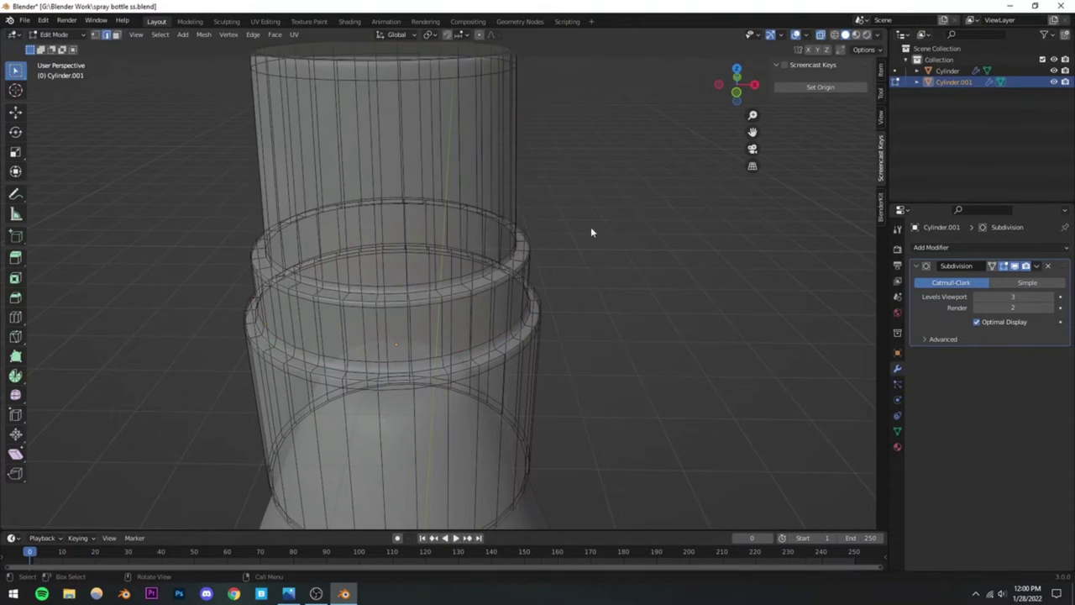
Step: Return to Object Mode, turn off X-ray and save the file with the adjusted cap
{"action": "key", "text": "Tab"}
{"action": "scroll", "coordinate": [554, 250], "scroll_direction": "down", "scroll_amount": 6}
{"action": "middle_click_drag", "start_coordinate": [509, 283], "coordinate": [513, 252]}
{"action": "left_click", "coordinate": [821, 35]}
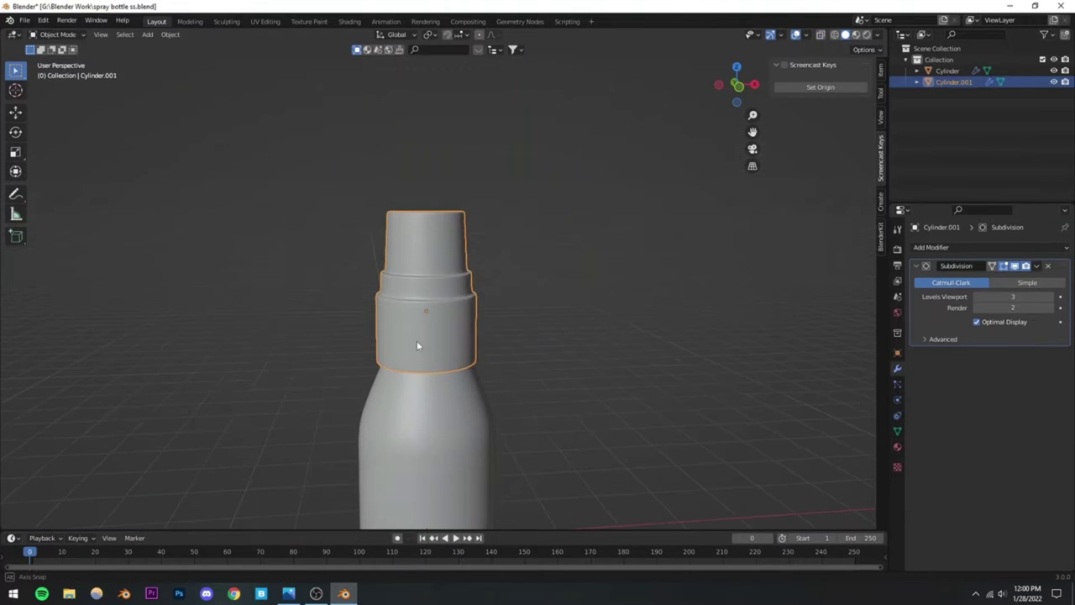
{"action": "scroll", "coordinate": [417, 341], "scroll_direction": "up", "scroll_amount": 6}
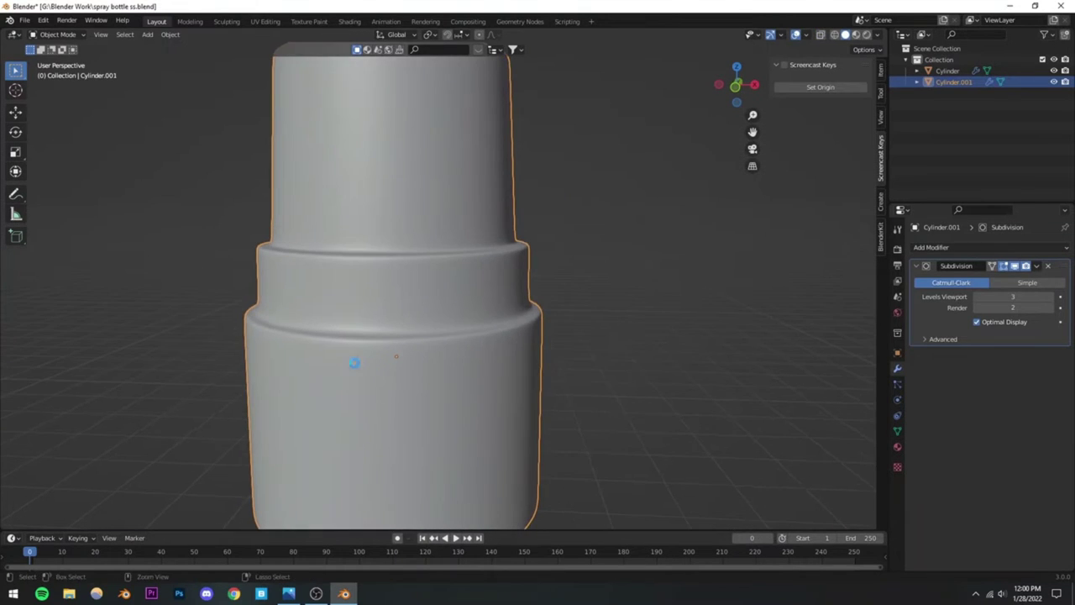
{"action": "key", "text": "ctrl+s"}
Step: Add a loop cut in Edit Mode on the narrow ledge between the cap's lowest and middle tiers
{"action": "key", "text": "Tab"}
{"action": "middle_click_drag", "start_coordinate": [292, 325], "coordinate": [269, 332]}
{"action": "key", "text": "ctrl+r"}
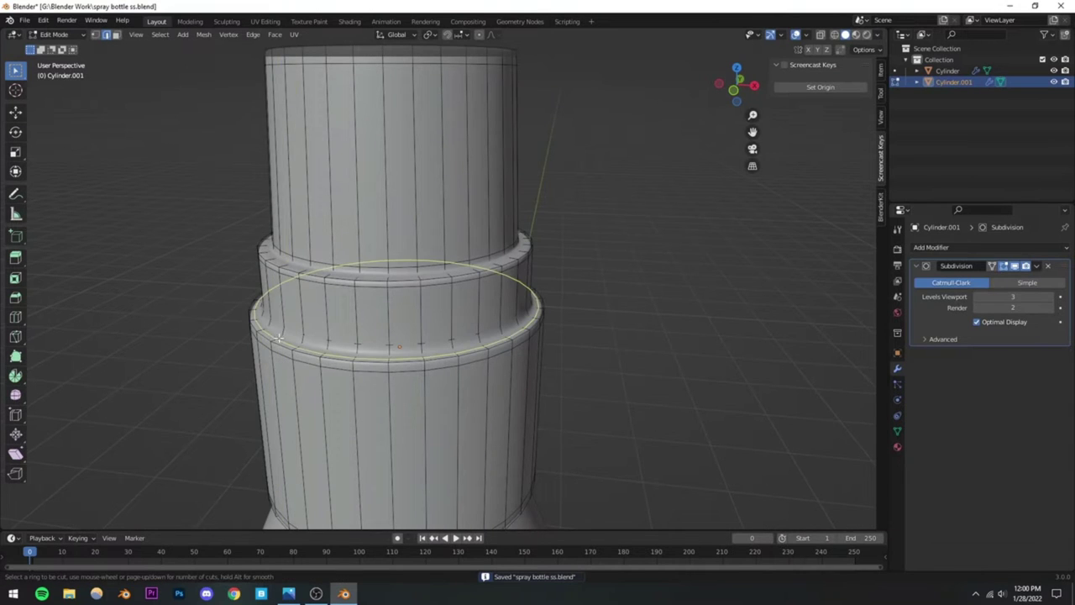
{"action": "left_click", "coordinate": [274, 336]}
{"action": "left_click", "coordinate": [278, 337]}
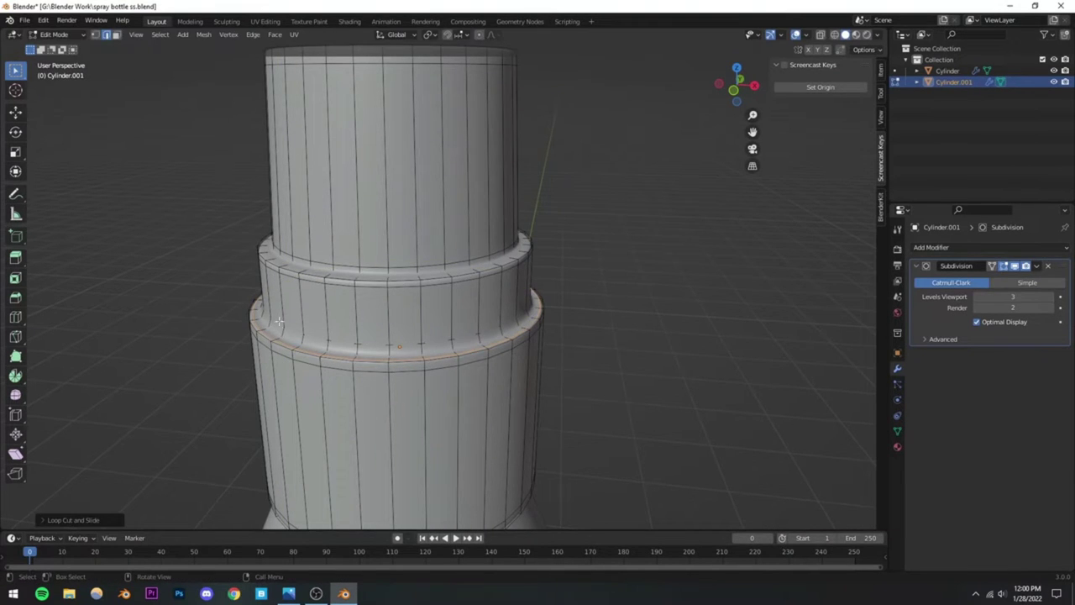
Step: Add a loop cut on the narrow ledge between the cap's middle and top tiers
{"action": "middle_click_drag", "start_coordinate": [277, 338], "coordinate": [296, 292]}
{"action": "key", "text": "ctrl+r"}
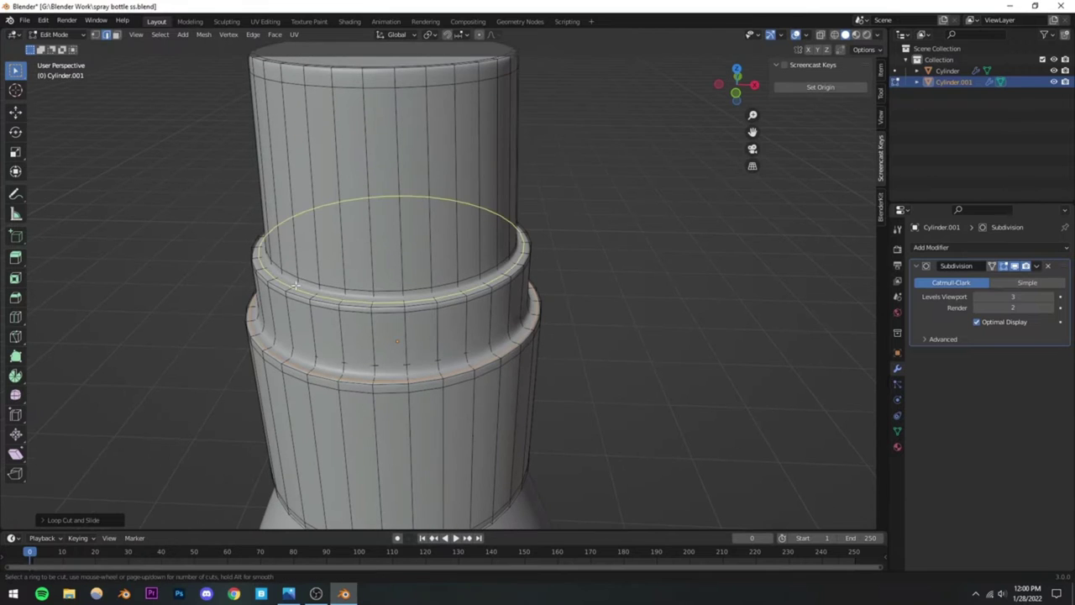
{"action": "left_click", "coordinate": [293, 288]}
{"action": "left_click", "coordinate": [291, 287]}
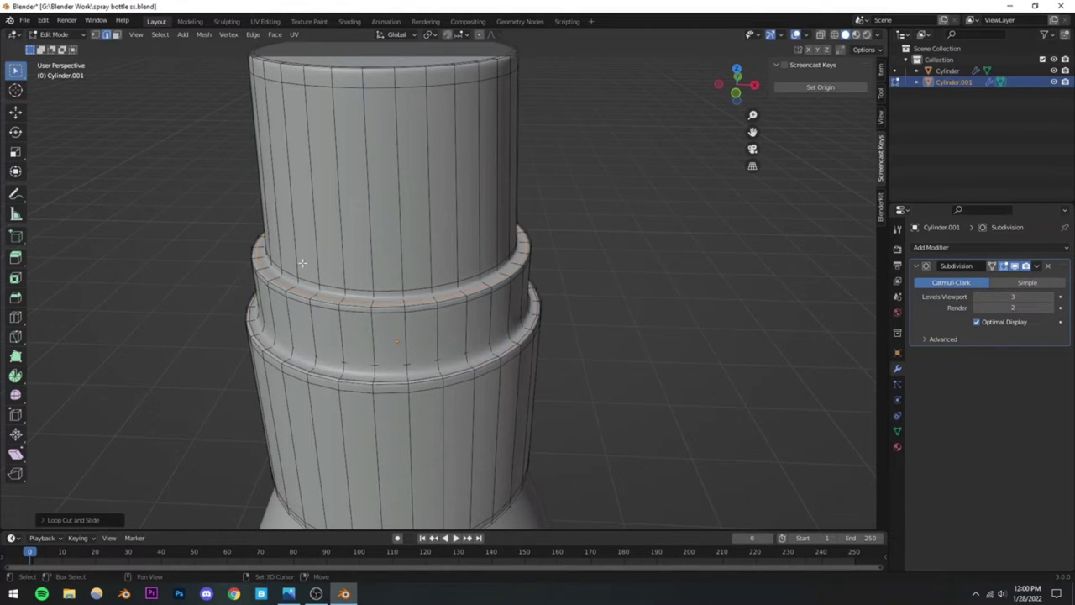
{"action": "middle_click_drag", "start_coordinate": [303, 263], "coordinate": [318, 379], "text": "shift"}
{"action": "middle_click_drag", "start_coordinate": [315, 253], "coordinate": [328, 232]}
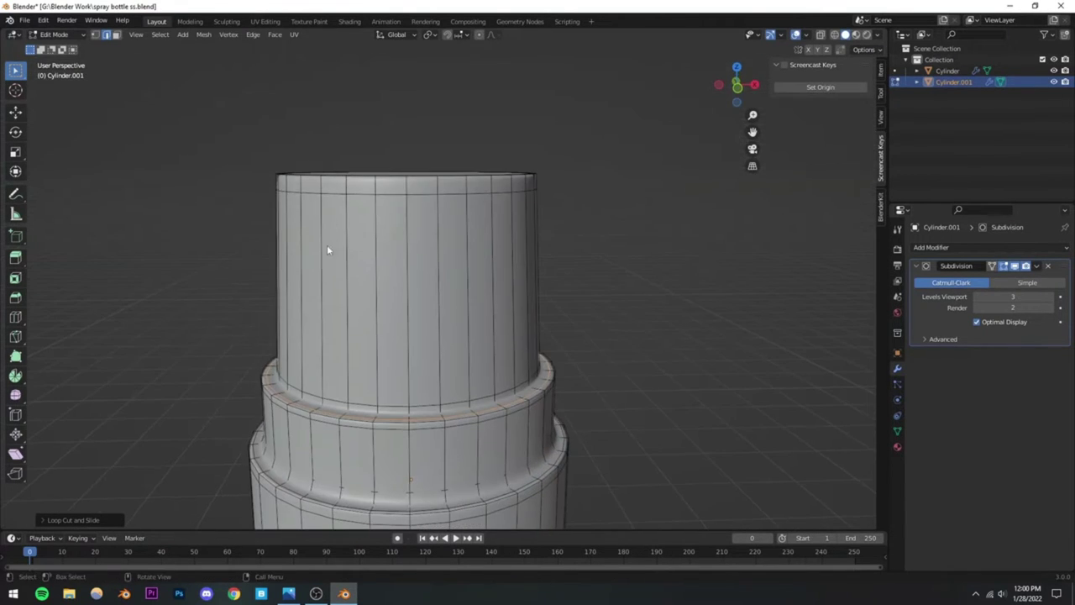
Step: Leave Edit Mode, deselect the cap and save the file with the sharpened ledges
{"action": "key", "text": "Tab"}
{"action": "scroll", "coordinate": [629, 298], "scroll_direction": "down", "scroll_amount": 5}
{"action": "left_click", "coordinate": [629, 299]}
{"action": "middle_click_drag", "start_coordinate": [547, 329], "coordinate": [541, 319]}
{"action": "scroll", "coordinate": [538, 317], "scroll_direction": "down", "scroll_amount": 3}
{"action": "key", "text": "ctrl+s"}
Step: Put the stepped cap into Edit Mode for work on the base of its middle tier
{"action": "scroll", "coordinate": [437, 327], "scroll_direction": "up", "scroll_amount": 6}
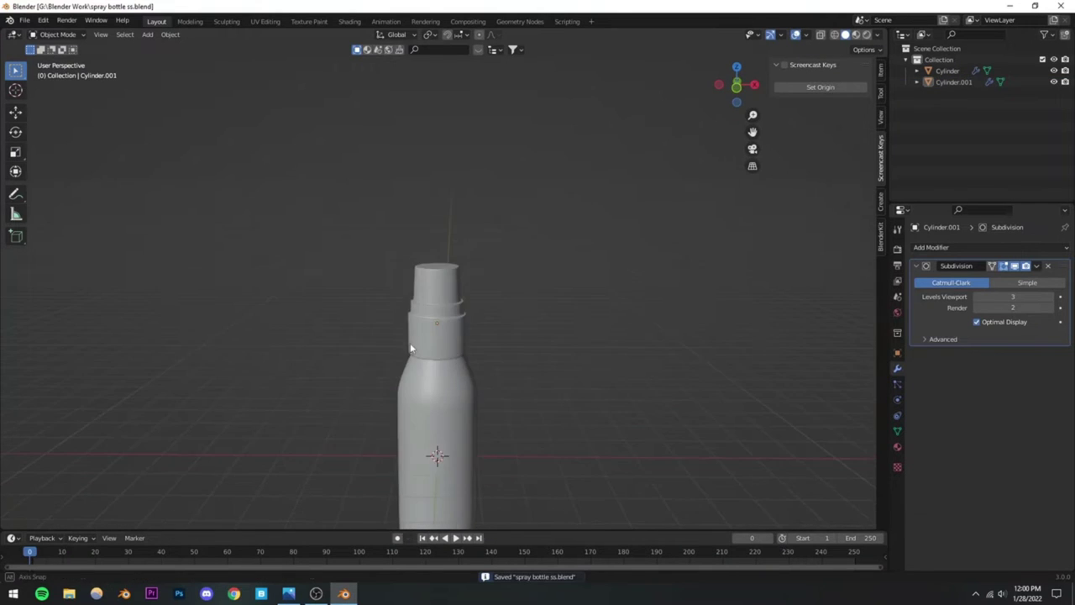
{"action": "scroll", "coordinate": [411, 340], "scroll_direction": "up", "scroll_amount": 4}
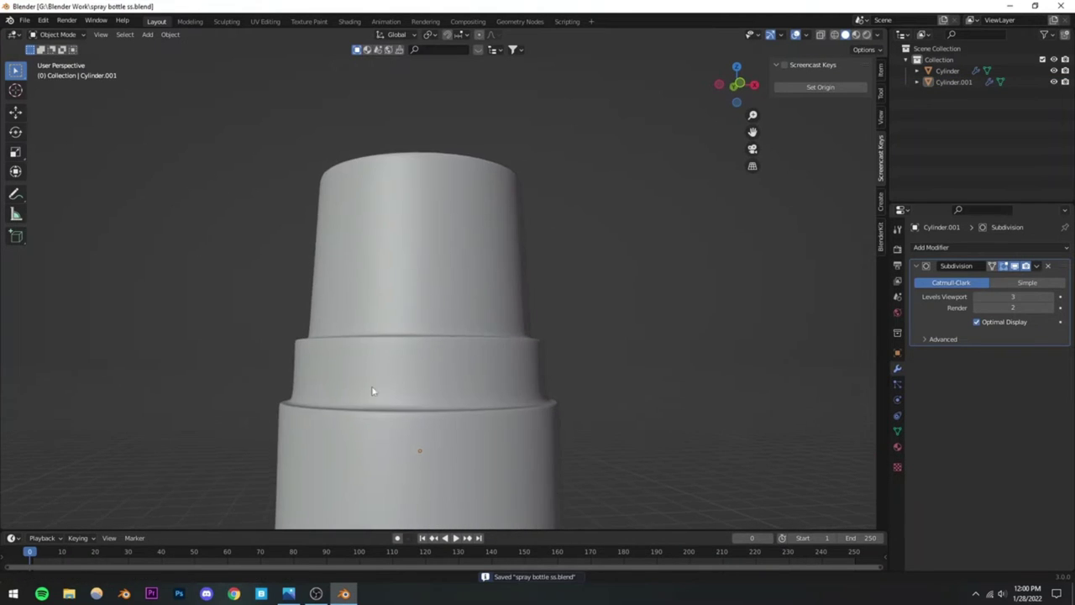
{"action": "key", "text": "Tab"}
{"action": "scroll", "coordinate": [329, 398], "scroll_direction": "up", "scroll_amount": 2}
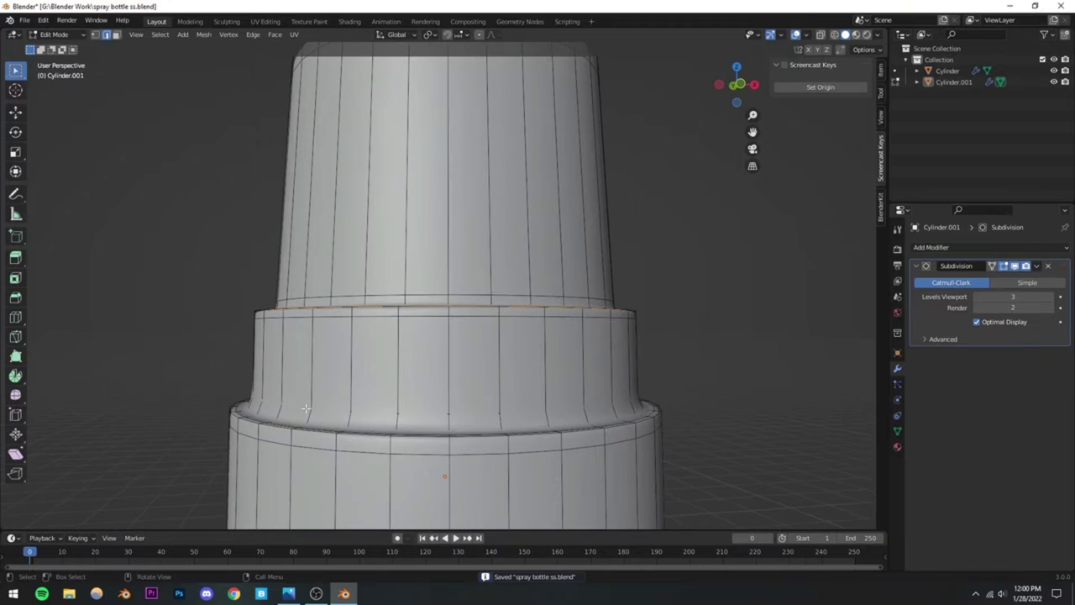
{"action": "key", "text": "ctrl+r"}
{"action": "left_click", "coordinate": [271, 410]}
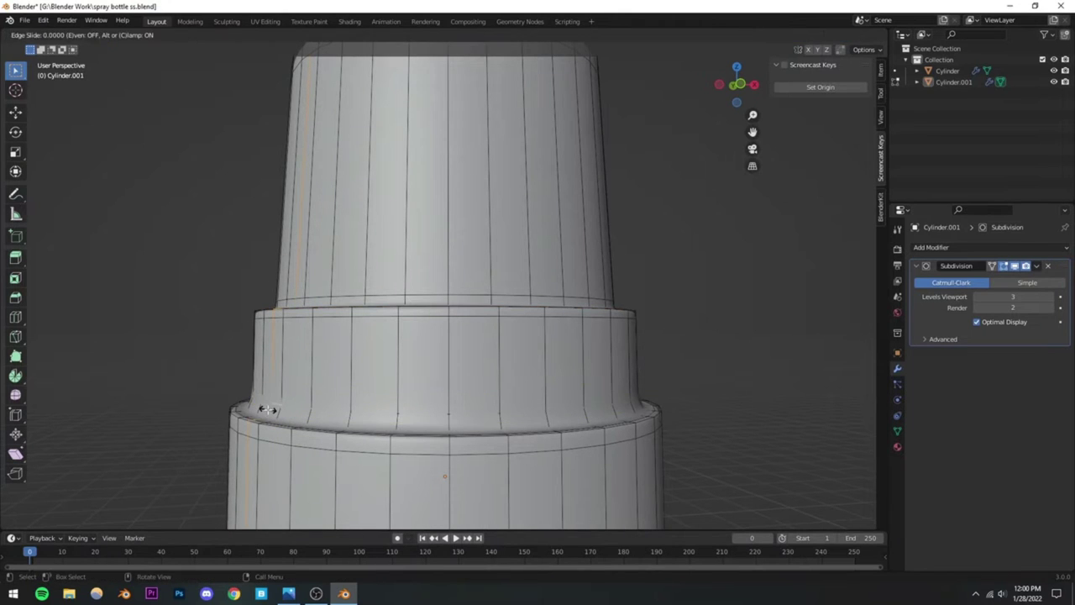
{"action": "right_click", "coordinate": [269, 410]}
Step: Add a horizontal loop cut around the base of the cap's middle tier, slid down toward the ledge
{"action": "key", "text": "ctrl+r"}
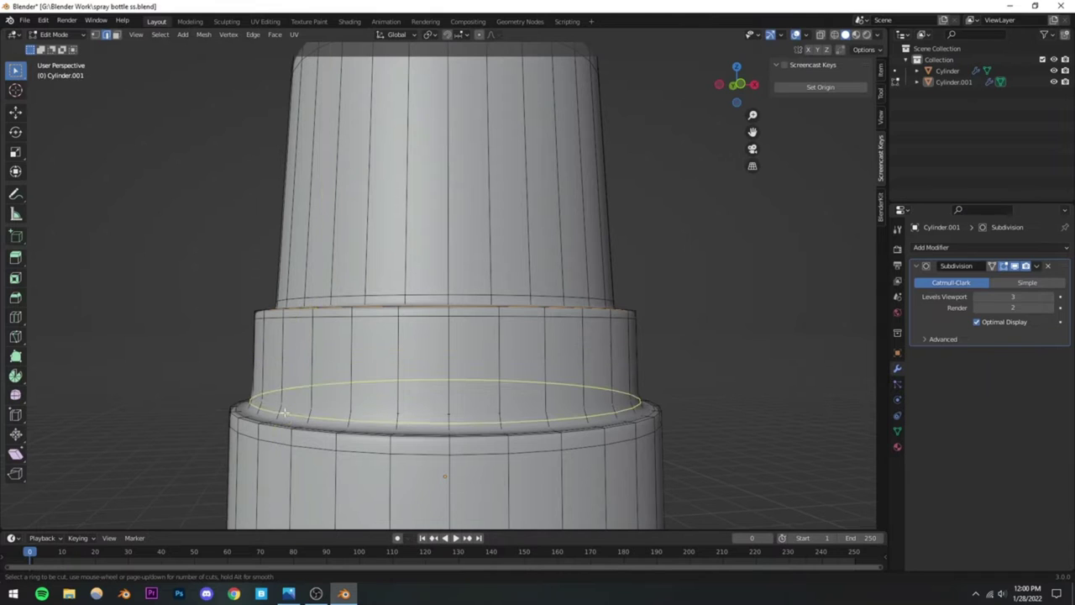
{"action": "left_click", "coordinate": [285, 412]}
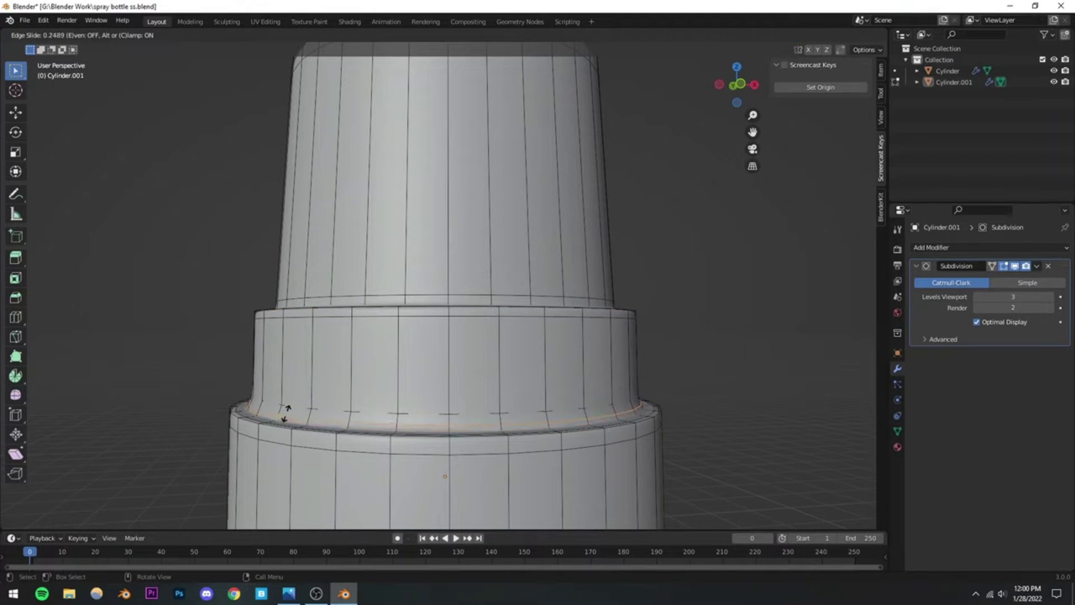
{"action": "left_click", "coordinate": [286, 410]}
Step: Return the cap to Object Mode and save the file
{"action": "key", "text": "Tab"}
{"action": "scroll", "coordinate": [682, 266], "scroll_direction": "down", "scroll_amount": 5}
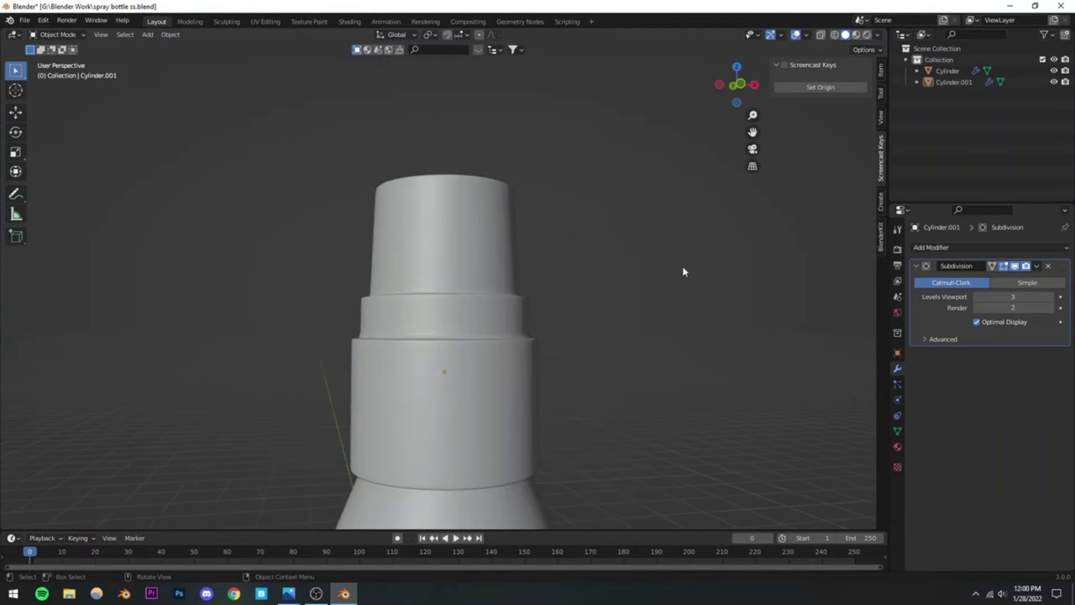
{"action": "key", "text": "ctrl+s"}
Step: Examine the cap's ledges and proportions on the bottle, both close up and from a distance
{"action": "middle_click_drag", "start_coordinate": [479, 343], "coordinate": [439, 346]}
{"action": "scroll", "coordinate": [447, 336], "scroll_direction": "down", "scroll_amount": 4}
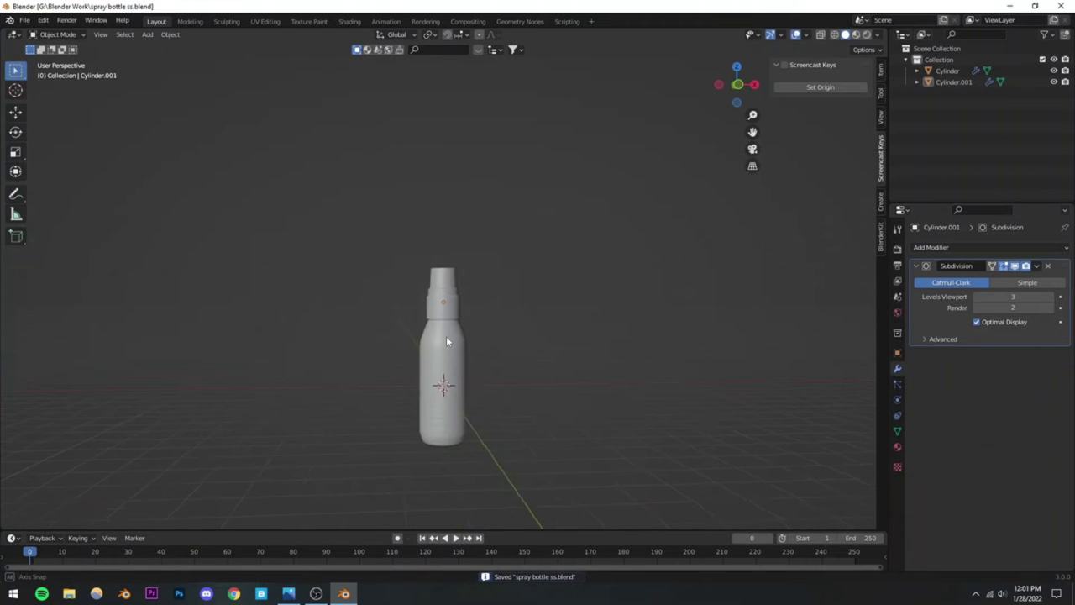
{"action": "scroll", "coordinate": [440, 337], "scroll_direction": "up", "scroll_amount": 4}
{"action": "scroll", "coordinate": [440, 338], "scroll_direction": "up", "scroll_amount": 7}
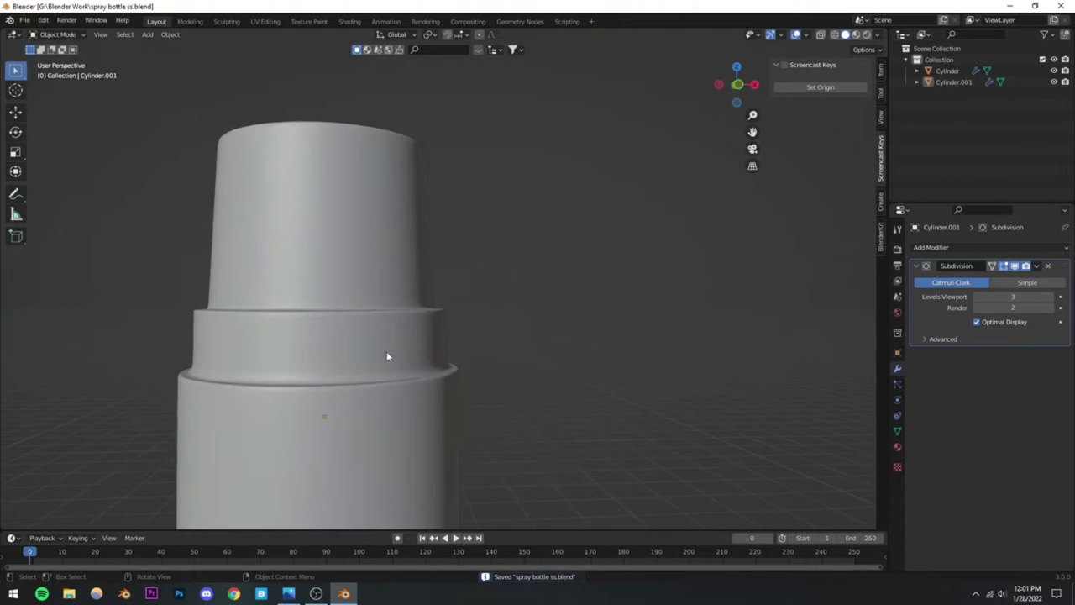
{"action": "scroll", "coordinate": [333, 345], "scroll_direction": "down", "scroll_amount": 5}
{"action": "middle_click_drag", "start_coordinate": [334, 340], "coordinate": [449, 257]}
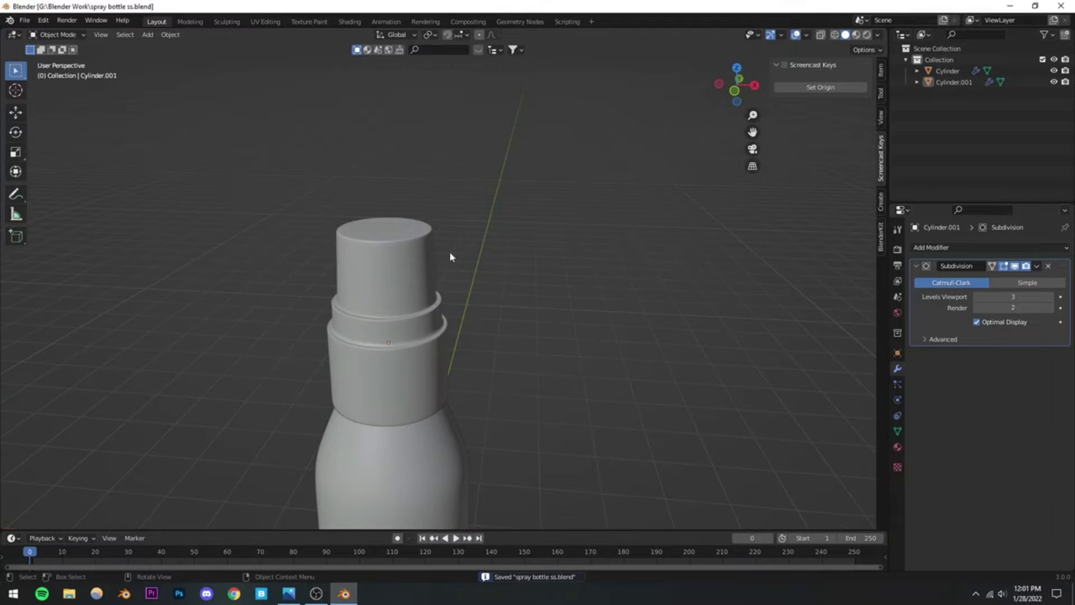
{"action": "scroll", "coordinate": [367, 279], "scroll_direction": "down", "scroll_amount": 3}
{"action": "scroll", "coordinate": [364, 272], "scroll_direction": "up", "scroll_amount": 5}
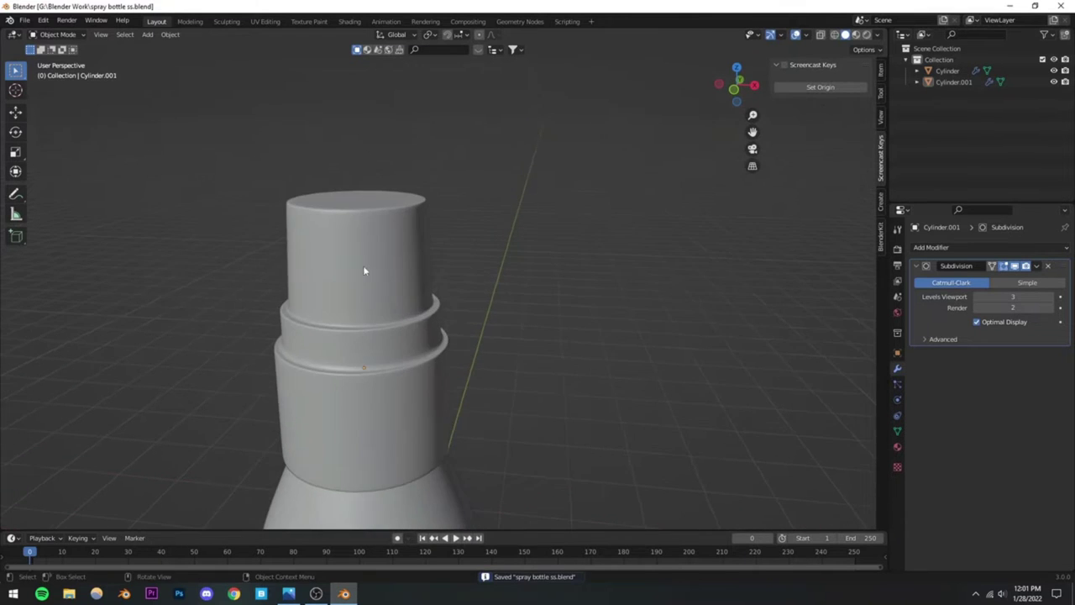
{"action": "middle_click_drag", "start_coordinate": [328, 319], "coordinate": [486, 283]}
Step: In Edit Mode with X-ray on, select the cap's whole top tier plus the edge loop just below it
{"action": "key", "text": "Tab"}
{"action": "left_click", "coordinate": [821, 35]}
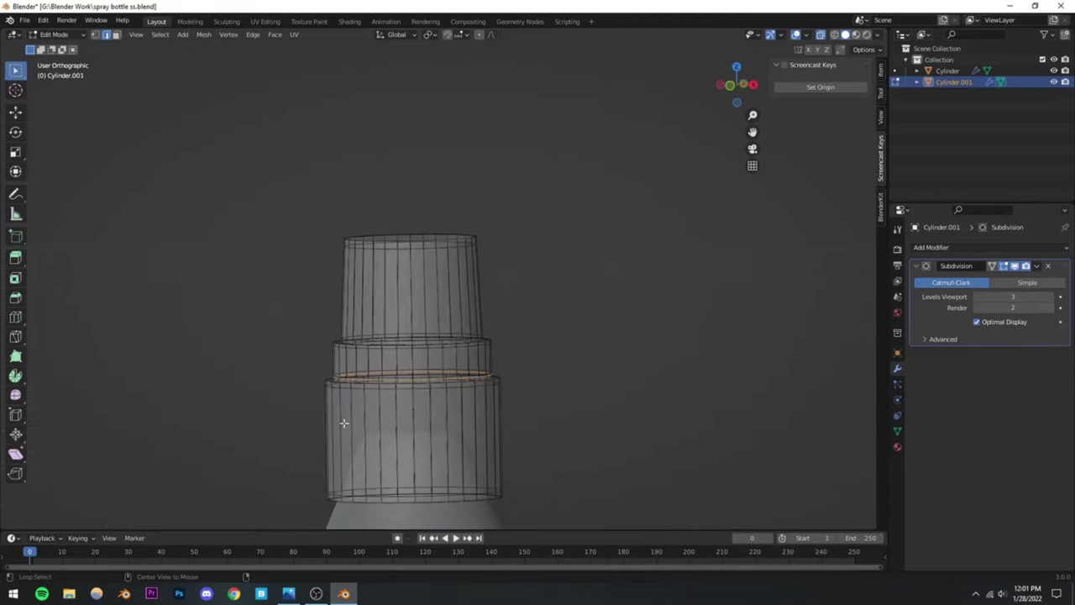
{"action": "key", "text": "KP_1"}
{"action": "scroll", "coordinate": [370, 428], "scroll_direction": "up", "scroll_amount": 4}
{"action": "left_click_drag", "start_coordinate": [96, 99], "coordinate": [633, 440]}
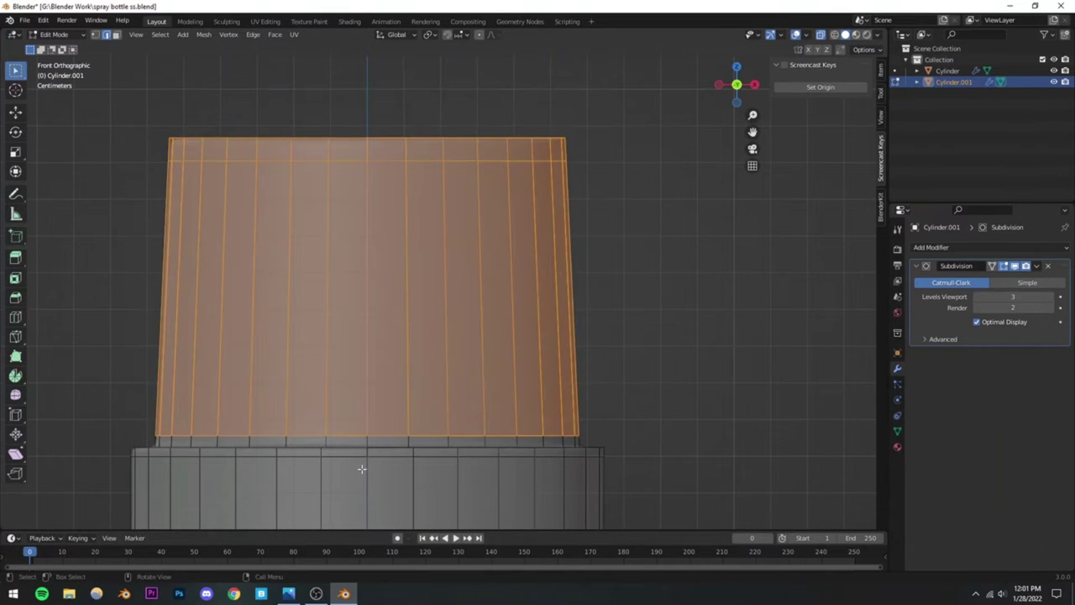
{"action": "middle_click_drag", "start_coordinate": [360, 468], "coordinate": [385, 409]}
{"action": "scroll", "coordinate": [384, 409], "scroll_direction": "up", "scroll_amount": 3}
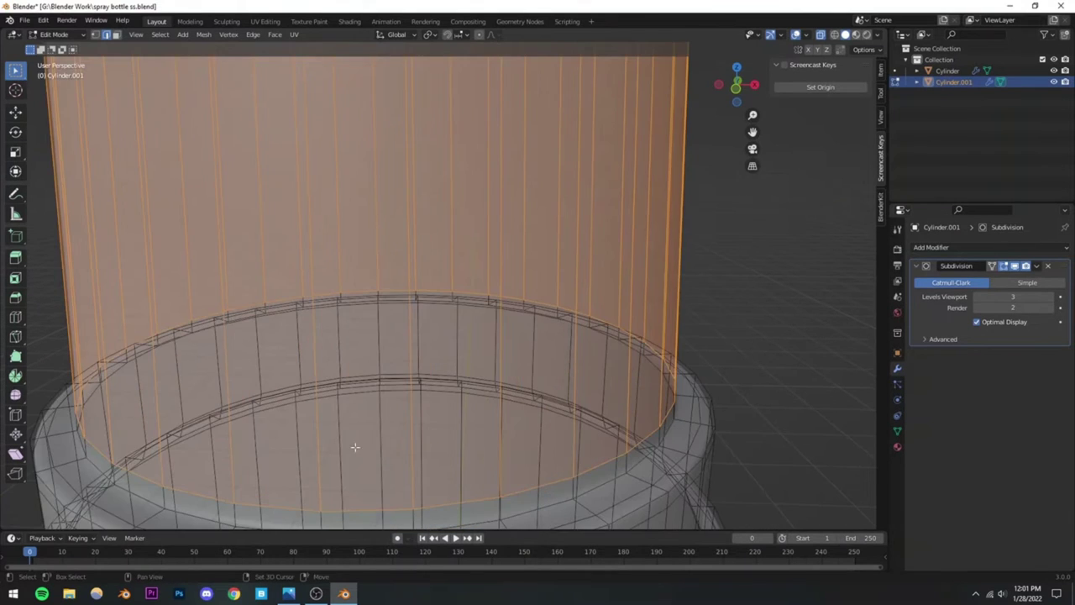
{"action": "middle_click_drag", "start_coordinate": [355, 446], "coordinate": [455, 364], "text": "shift"}
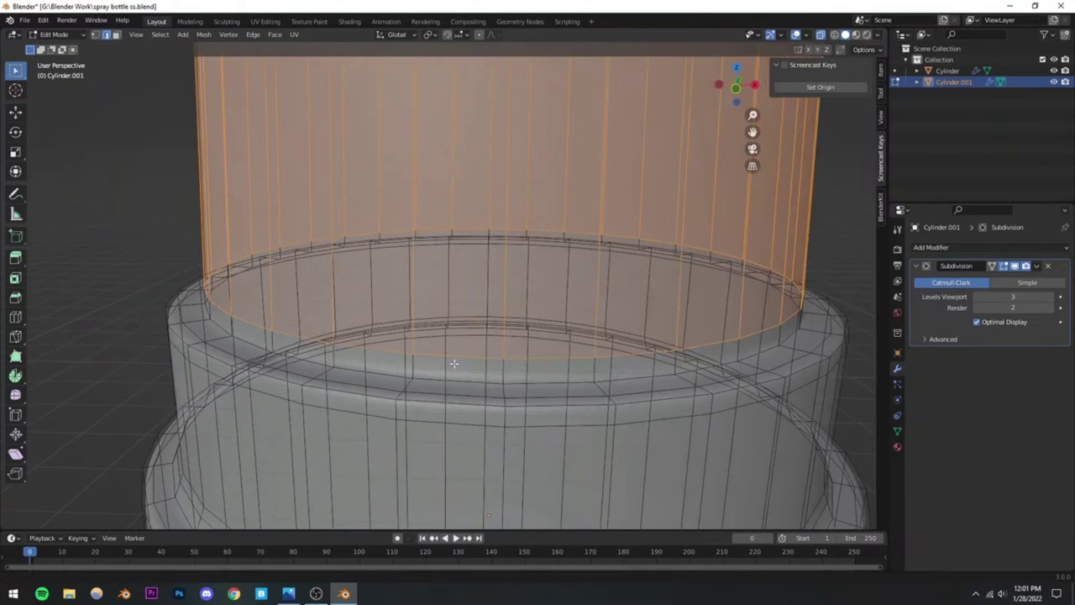
{"action": "left_click", "coordinate": [347, 368], "text": "alt+shift"}
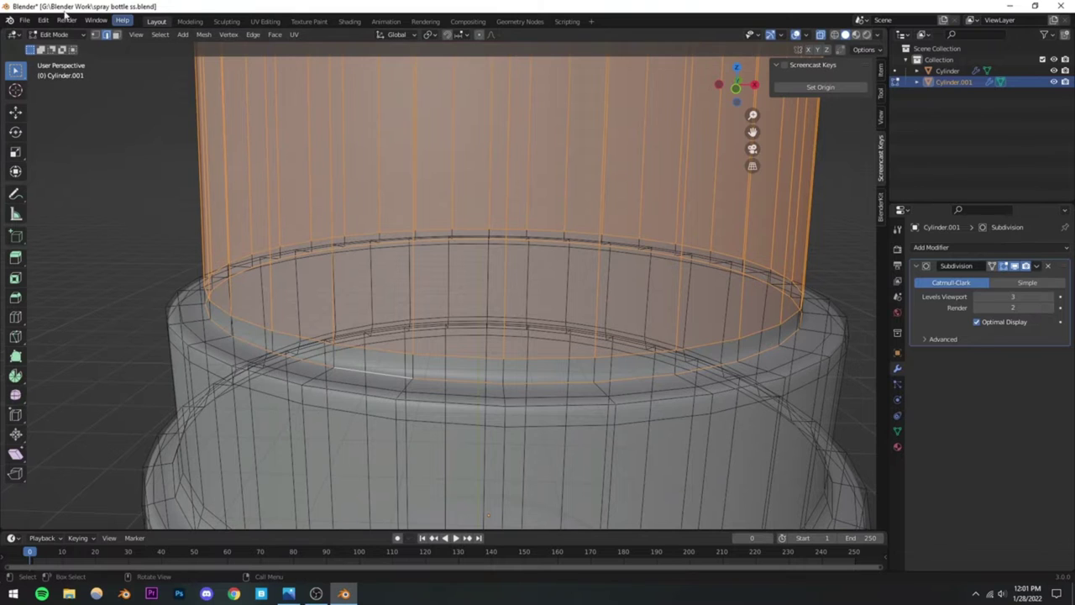
Step: Scale the selected top tier down uniformly to about 0.97
{"action": "scroll", "coordinate": [387, 280], "scroll_direction": "down", "scroll_amount": 4}
{"action": "middle_click_drag", "start_coordinate": [442, 298], "coordinate": [495, 279]}
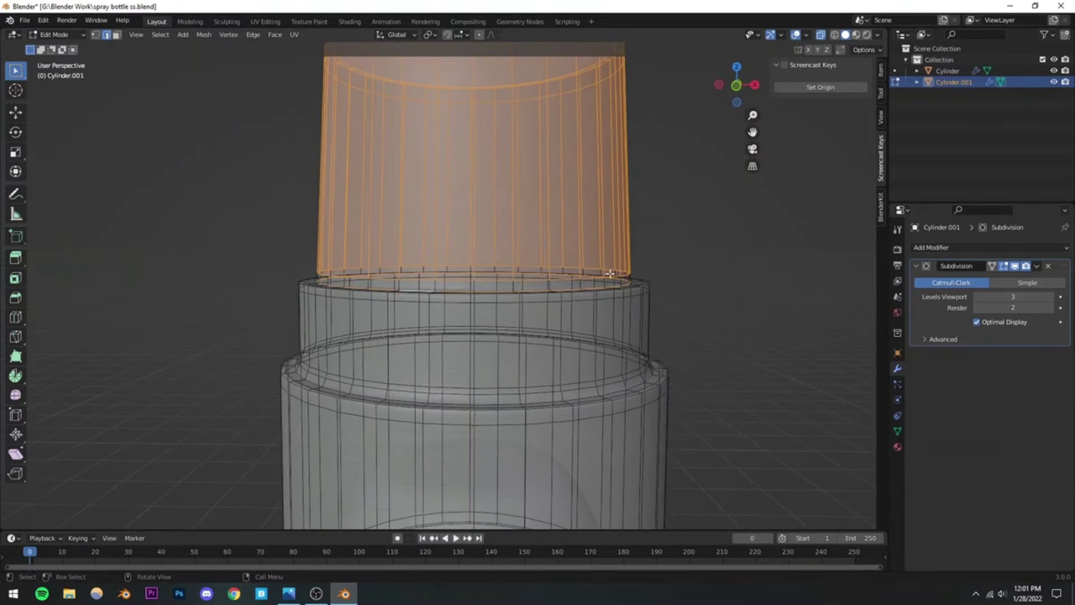
{"action": "scroll", "coordinate": [610, 273], "scroll_direction": "up", "scroll_amount": 3}
{"action": "key", "text": "s"}
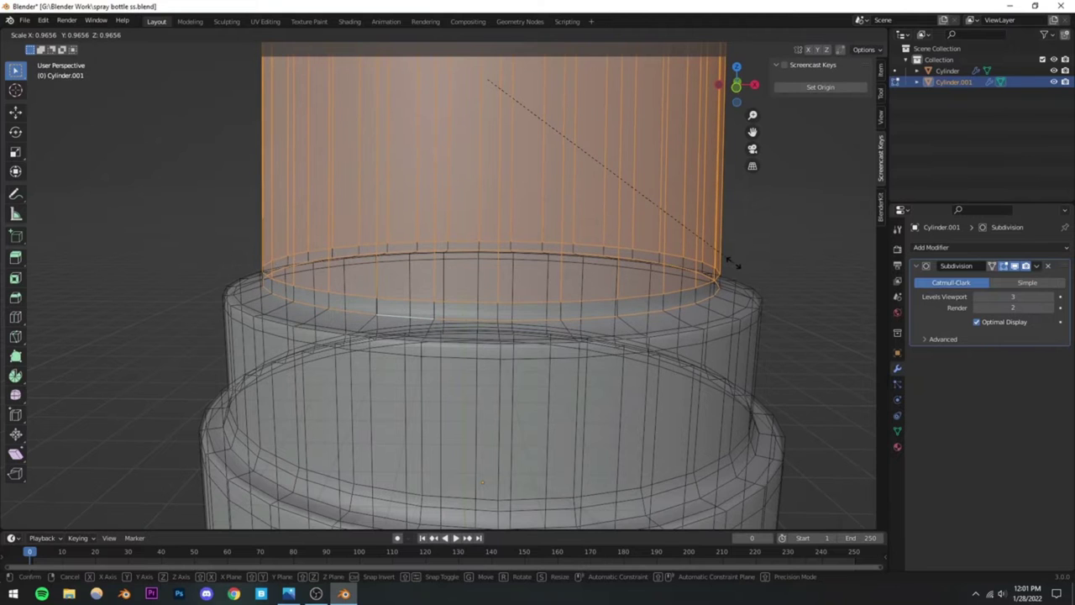
{"action": "left_click", "coordinate": [734, 263]}
Step: In front view, lower the top tier about 0.015 m along Z toward the middle tier's ledge
{"action": "key", "text": "KP_1"}
{"action": "scroll", "coordinate": [467, 258], "scroll_direction": "up", "scroll_amount": 2}
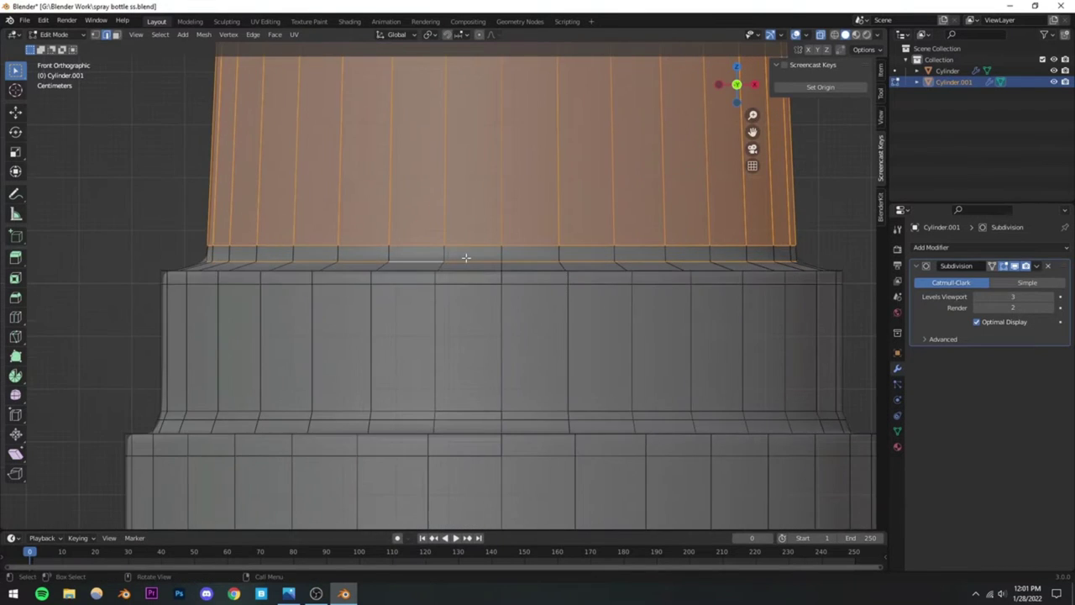
{"action": "middle_click_drag", "start_coordinate": [466, 256], "coordinate": [437, 334], "text": "shift"}
{"action": "scroll", "coordinate": [454, 285], "scroll_direction": "down", "scroll_amount": 2}
{"action": "key", "text": "g"}
{"action": "key", "text": "z"}
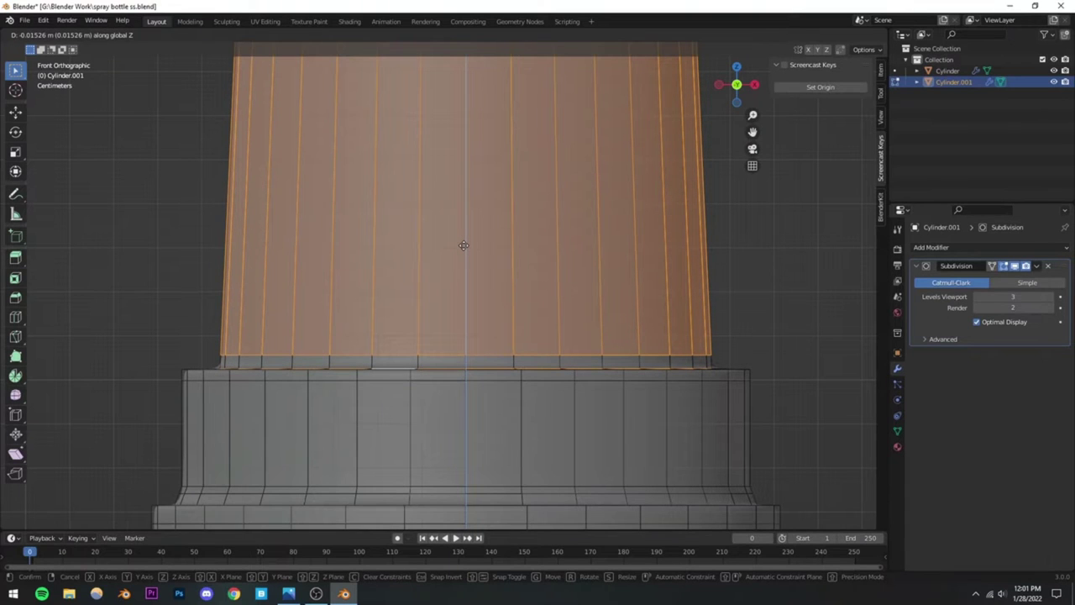
{"action": "left_click", "coordinate": [464, 245]}
Step: Scale the top tier slightly smaller again and lower it about 0.008 m along Z onto the ledge
{"action": "key", "text": "s"}
{"action": "left_click", "coordinate": [689, 284]}
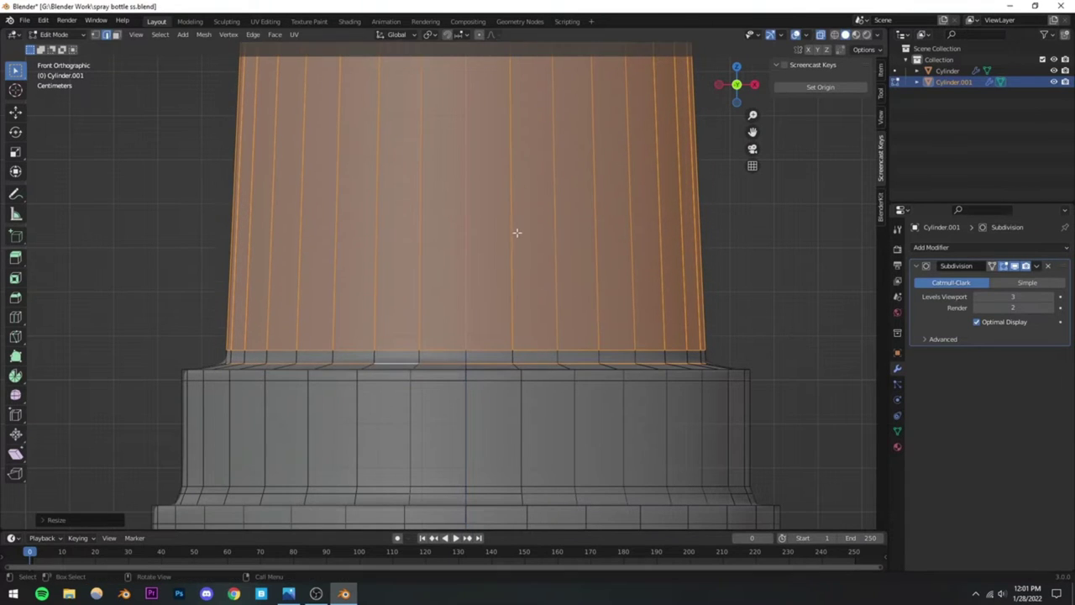
{"action": "key", "text": "g"}
{"action": "key", "text": "z"}
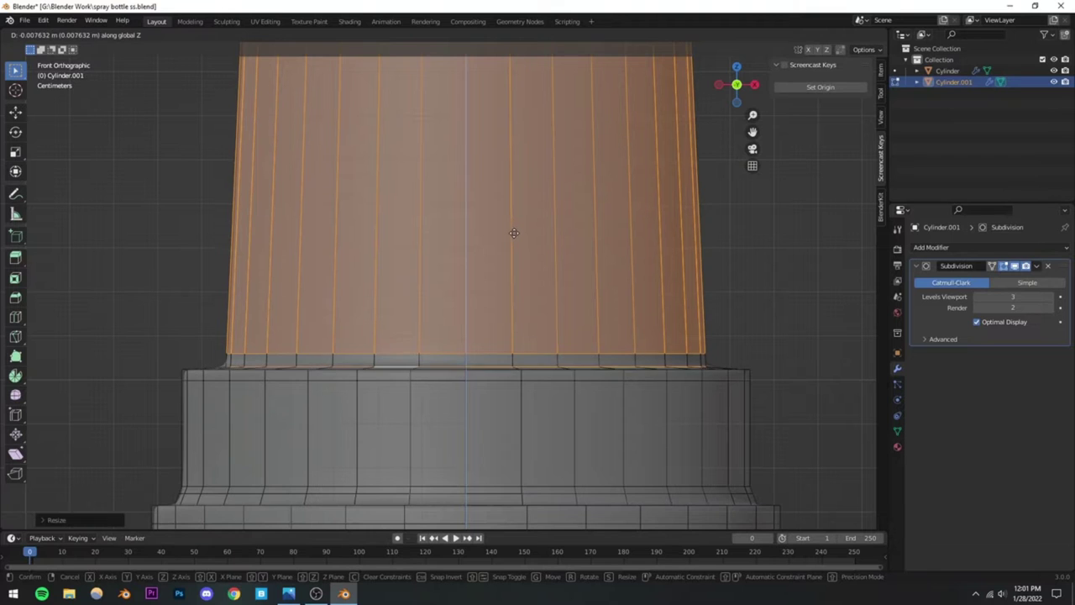
{"action": "left_click", "coordinate": [514, 235]}
{"action": "left_click", "coordinate": [761, 259]}
Step: Return to Object Mode, turn off X-ray, deselect the cap and save the file with the narrower top tier
{"action": "key", "text": "Tab"}
{"action": "scroll", "coordinate": [427, 302], "scroll_direction": "down", "scroll_amount": 4}
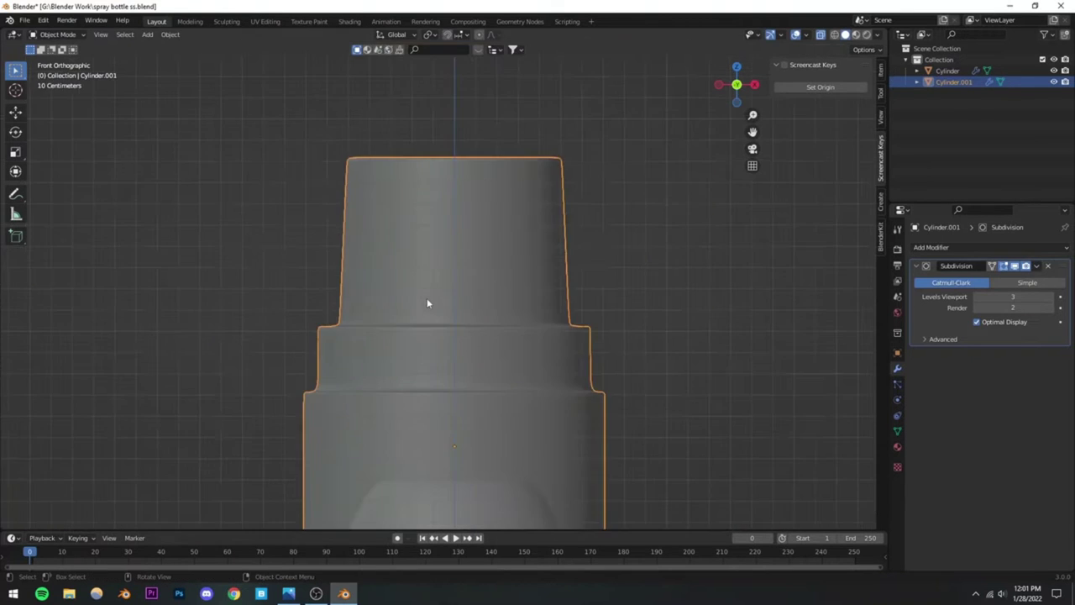
{"action": "middle_click_drag", "start_coordinate": [427, 304], "coordinate": [412, 331]}
{"action": "scroll", "coordinate": [412, 331], "scroll_direction": "down", "scroll_amount": 2}
{"action": "left_click", "coordinate": [821, 35]}
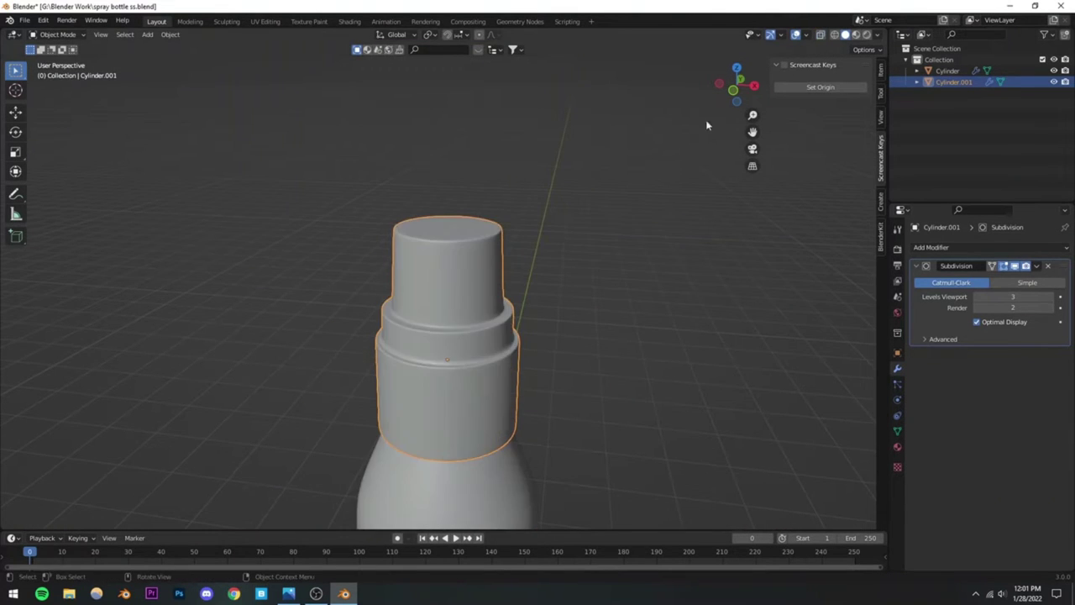
{"action": "scroll", "coordinate": [532, 307], "scroll_direction": "down", "scroll_amount": 3}
{"action": "left_click", "coordinate": [532, 307]}
{"action": "key", "text": "ctrl+s"}
Step: Inspect the narrowed top tier and the cap's ledges up close, and compare the cap with the whole bottle
{"action": "scroll", "coordinate": [466, 340], "scroll_direction": "up", "scroll_amount": 6}
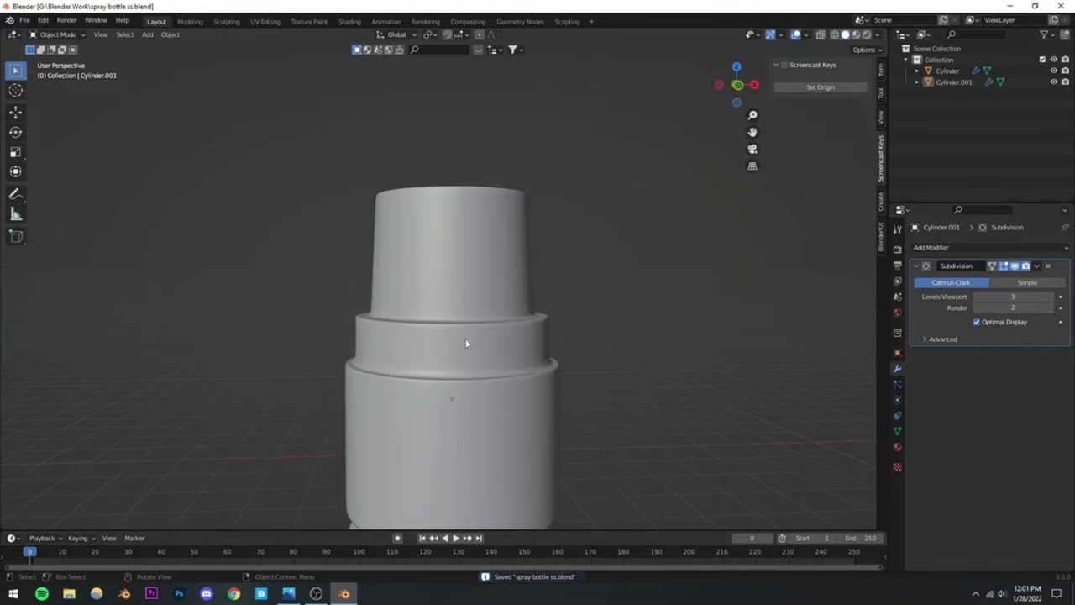
{"action": "scroll", "coordinate": [363, 339], "scroll_direction": "up", "scroll_amount": 1}
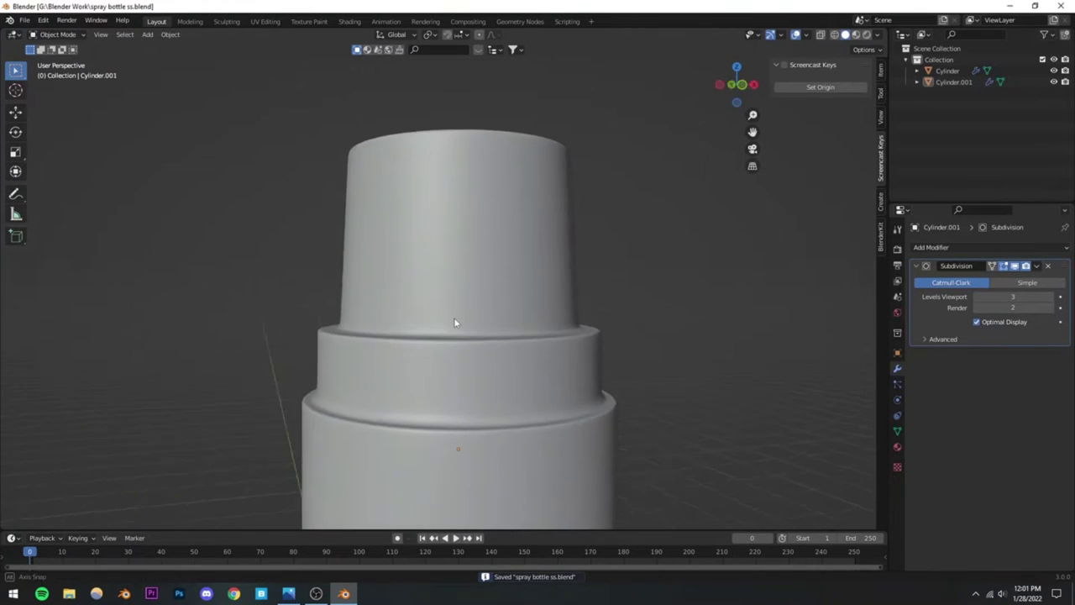
{"action": "key", "text": "Tab"}
{"action": "scroll", "coordinate": [394, 319], "scroll_direction": "up", "scroll_amount": 1}
{"action": "middle_click_drag", "start_coordinate": [394, 319], "coordinate": [348, 370]}
{"action": "scroll", "coordinate": [348, 372], "scroll_direction": "up", "scroll_amount": 3}
{"action": "key", "text": "Tab"}
{"action": "scroll", "coordinate": [482, 329], "scroll_direction": "down", "scroll_amount": 10}
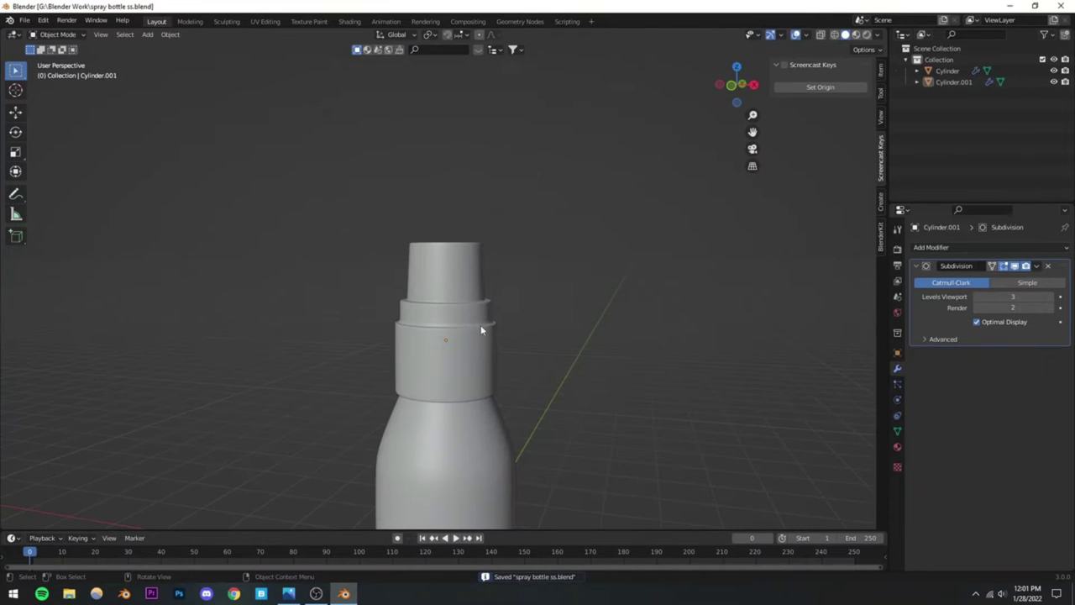
{"action": "scroll", "coordinate": [453, 330], "scroll_direction": "up", "scroll_amount": 5}
{"action": "middle_click_drag", "start_coordinate": [428, 331], "coordinate": [389, 335]}
{"action": "scroll", "coordinate": [389, 335], "scroll_direction": "down", "scroll_amount": 5}
{"action": "scroll", "coordinate": [453, 340], "scroll_direction": "up", "scroll_amount": 4}
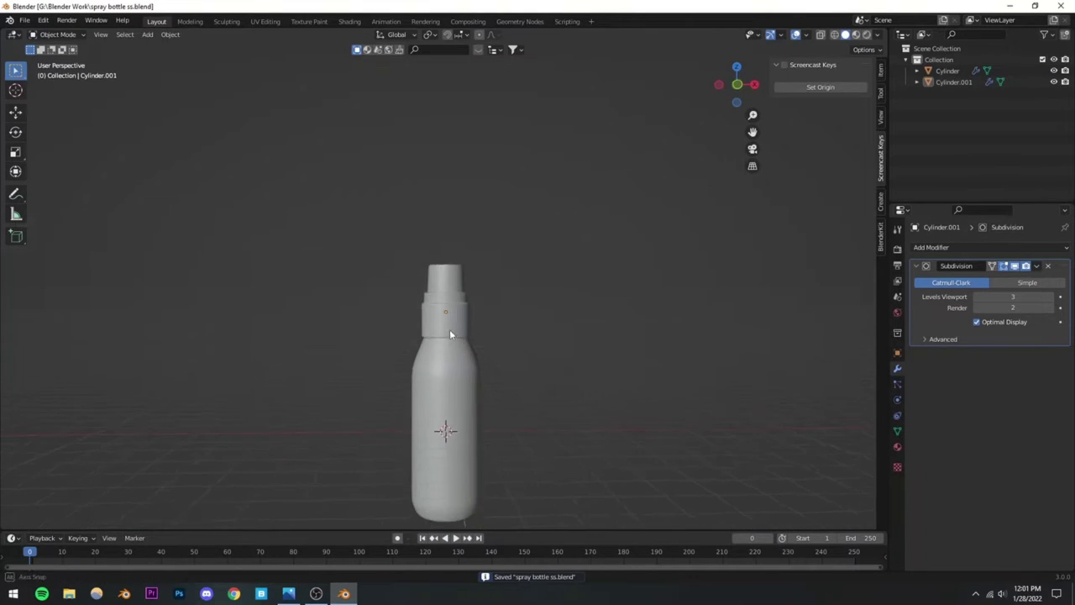
{"action": "scroll", "coordinate": [435, 352], "scroll_direction": "down", "scroll_amount": 2}
{"action": "scroll", "coordinate": [446, 353], "scroll_direction": "up", "scroll_amount": 3}
{"action": "middle_click_drag", "start_coordinate": [449, 355], "coordinate": [392, 243], "text": "shift"}
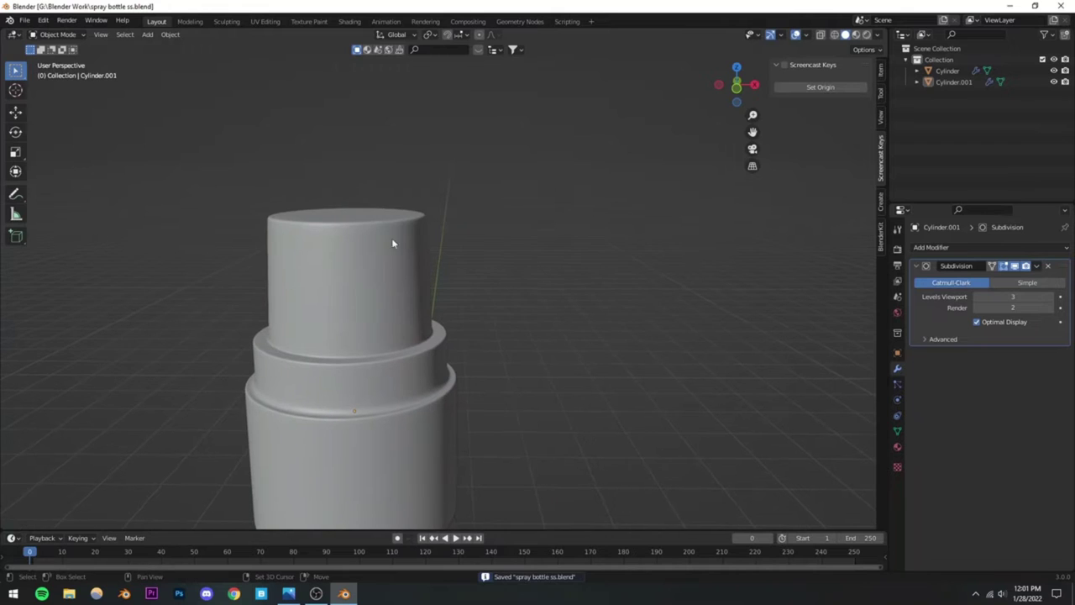
{"action": "middle_click_drag", "start_coordinate": [239, 317], "coordinate": [403, 263], "text": "shift"}
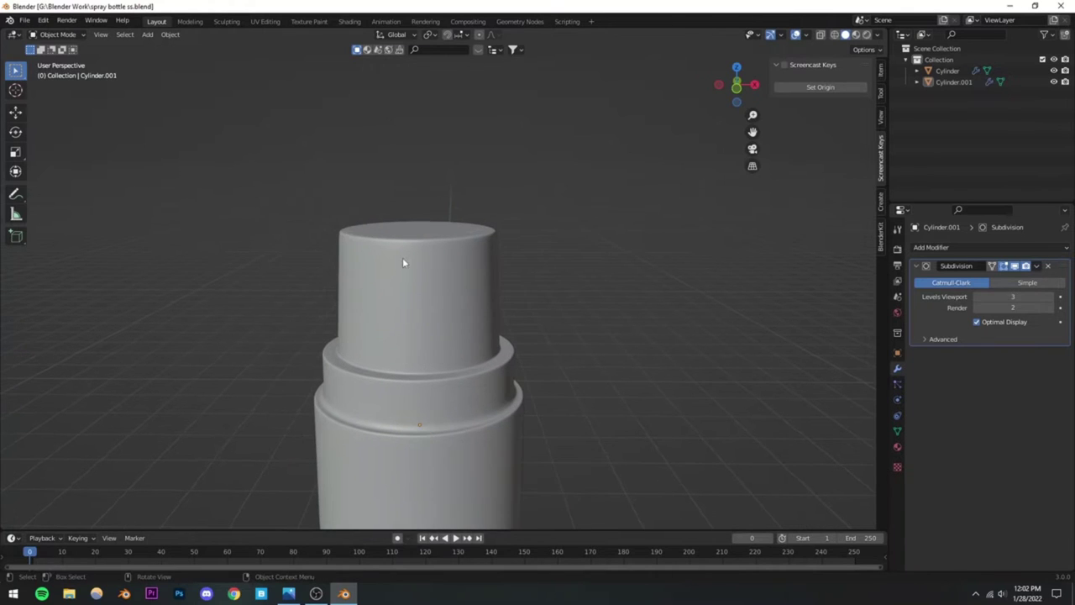
Step: Add a mesh cylinder and, in top view, scale it down to roughly the diameter of the cap's middle tier
{"action": "left_click", "coordinate": [148, 34]}
{"action": "mouse_move", "coordinate": [166, 47]}
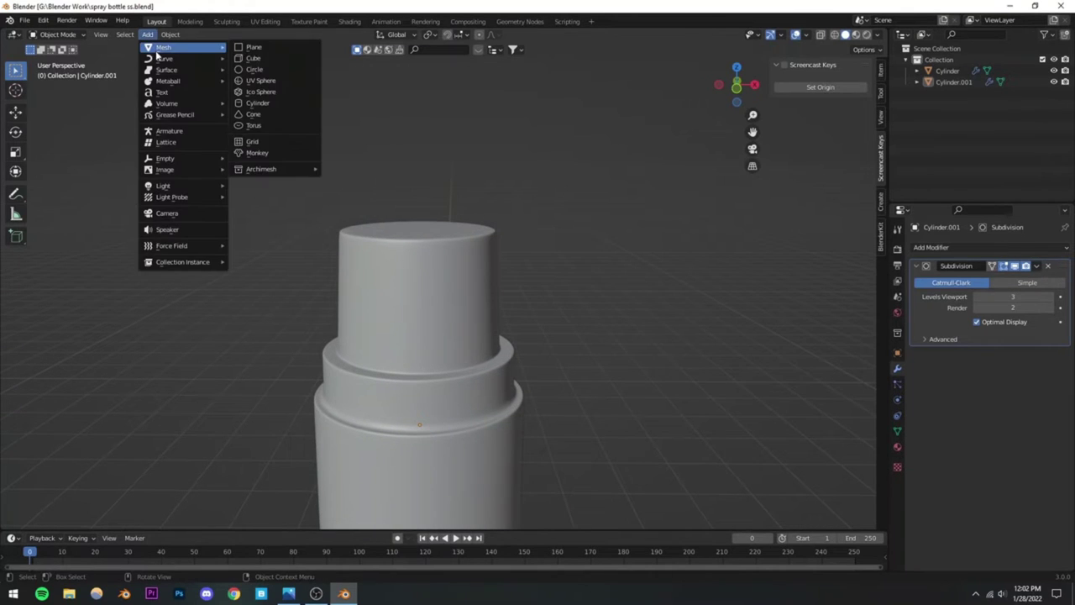
{"action": "left_click", "coordinate": [257, 102]}
{"action": "scroll", "coordinate": [401, 292], "scroll_direction": "down", "scroll_amount": 5}
{"action": "key", "text": "KP_7"}
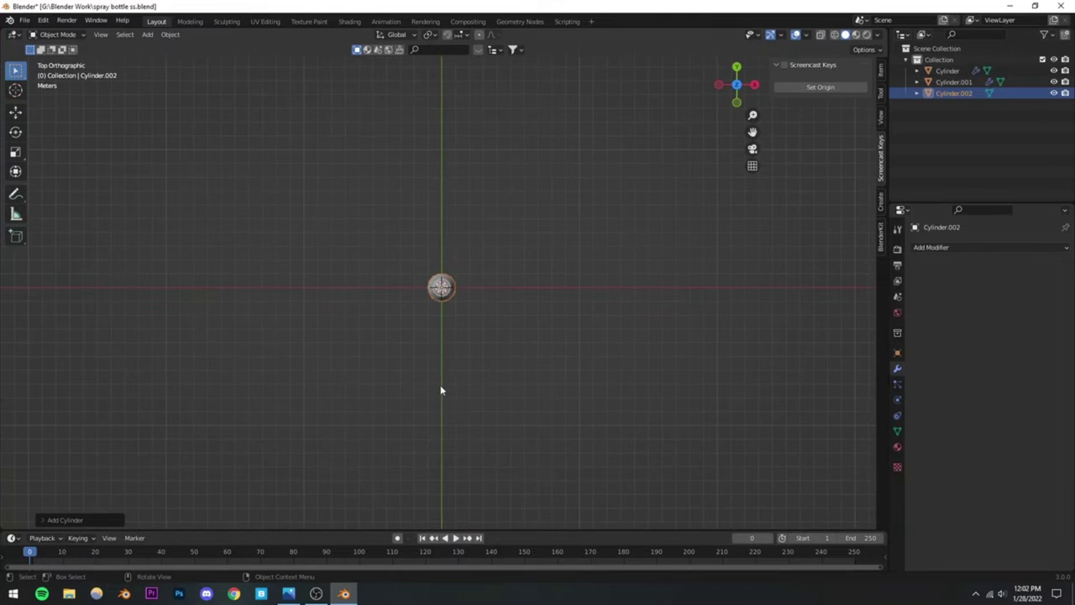
{"action": "key", "text": "KP_Decimal"}
{"action": "key", "text": "s"}
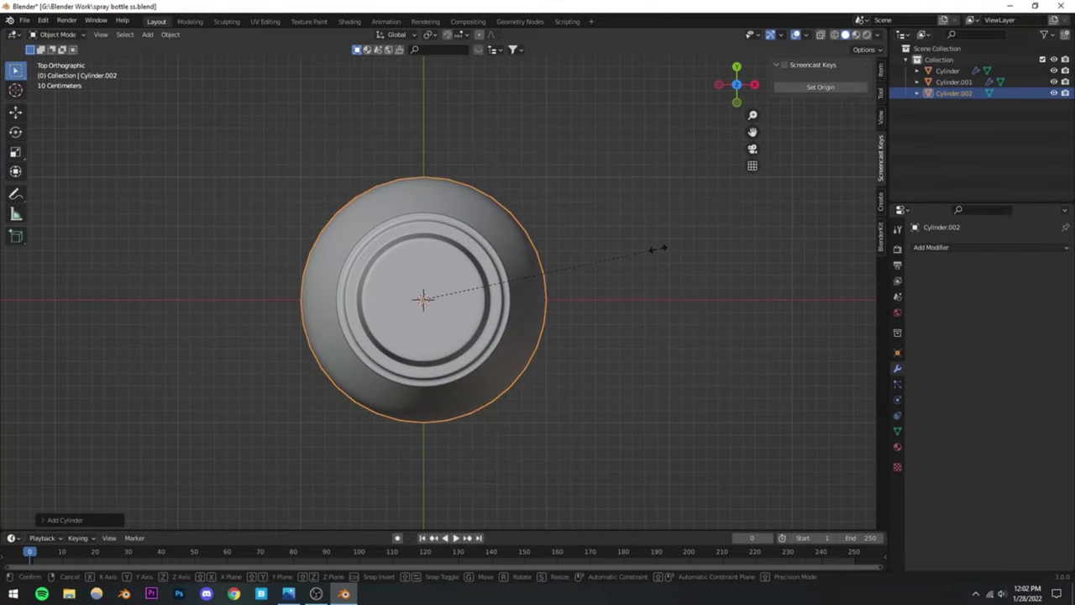
{"action": "left_click", "coordinate": [568, 252]}
Step: Raise the new cylinder about 4.6 m along Z so it surrounds the cap's upper tiers
{"action": "middle_click_drag", "start_coordinate": [415, 398], "coordinate": [407, 286]}
{"action": "scroll", "coordinate": [444, 348], "scroll_direction": "down", "scroll_amount": 5}
{"action": "key", "text": "g"}
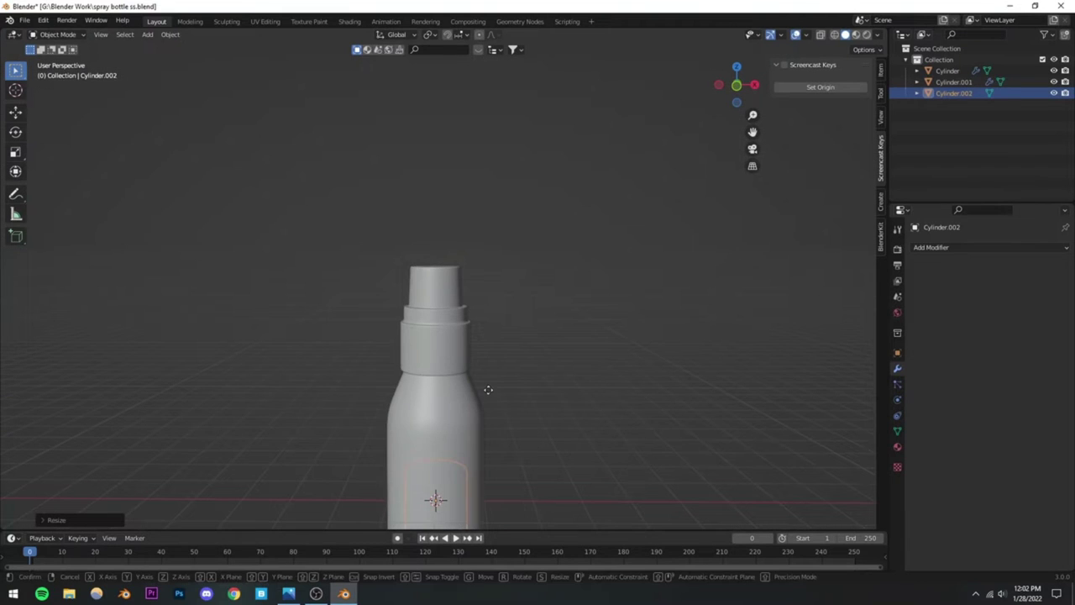
{"action": "key", "text": "g"}
{"action": "key", "text": "z"}
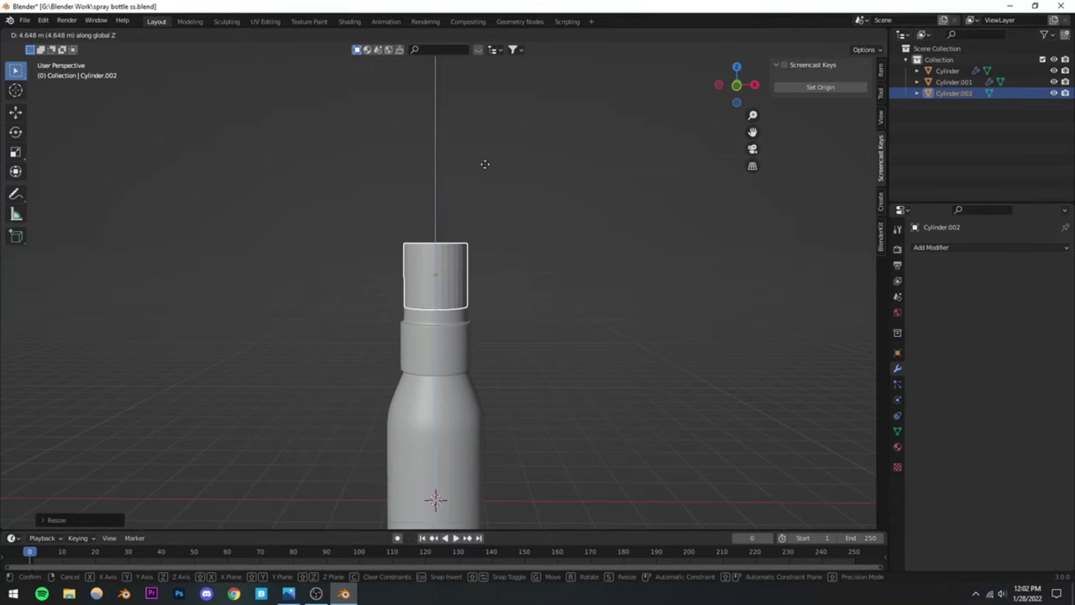
{"action": "left_click", "coordinate": [484, 168]}
Step: Lower the cylinder about 0.29 m along Z onto the ledge of the cap's lower collar
{"action": "scroll", "coordinate": [488, 219], "scroll_direction": "up", "scroll_amount": 5}
{"action": "key", "text": "g"}
{"action": "key", "text": "z"}
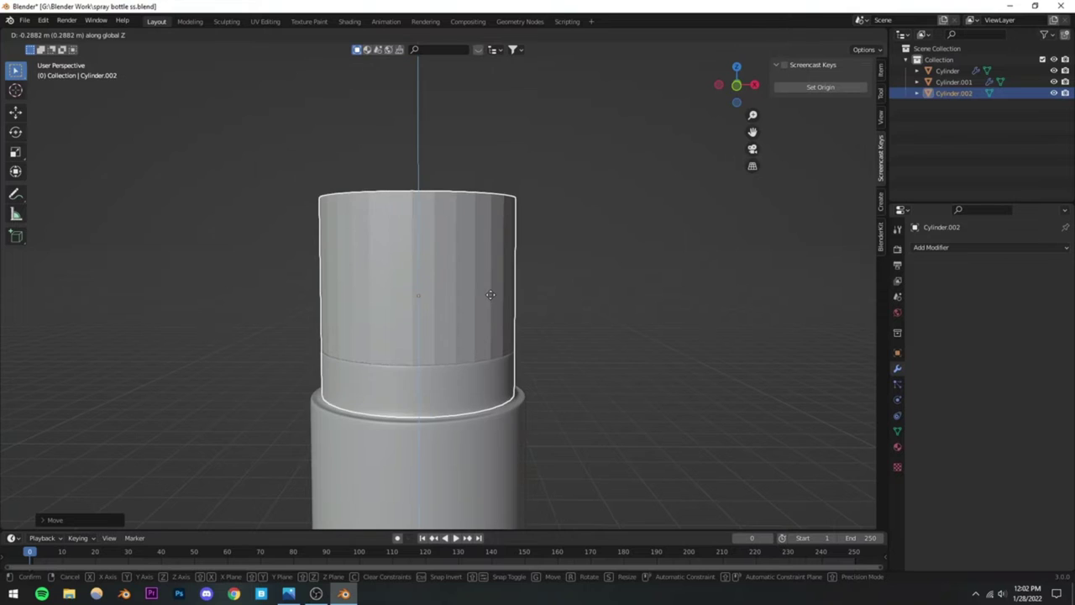
{"action": "left_click", "coordinate": [504, 291]}
Step: In top view, scale the cylinder up slightly until nearly flush with the collar's outer edge, and save the file
{"action": "key", "text": "ctrl+z"}
{"action": "key", "text": "KP_7"}
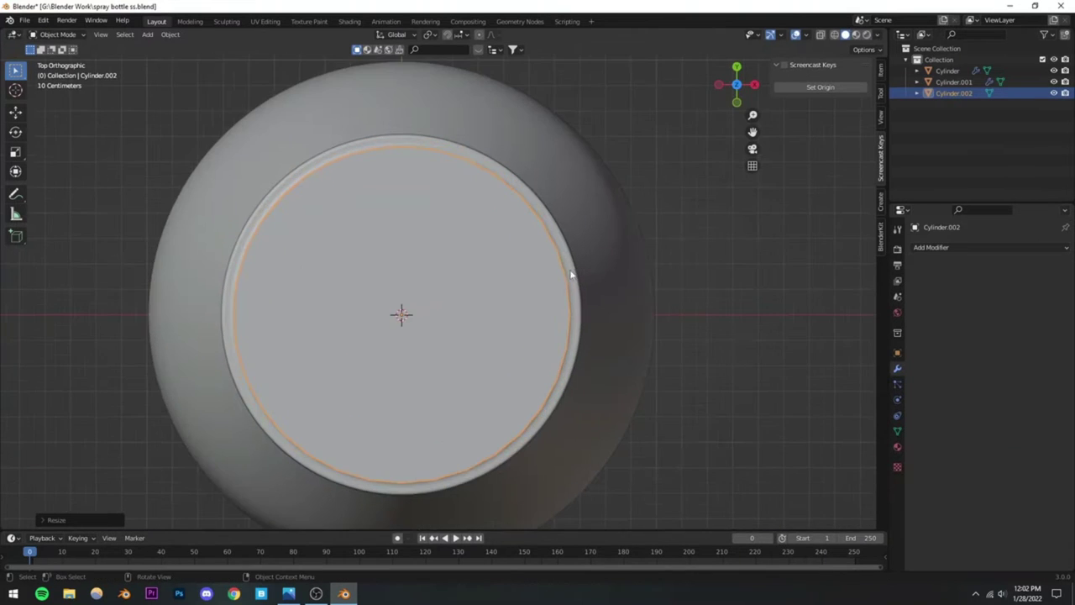
{"action": "key", "text": "s"}
{"action": "key", "text": "Escape"}
{"action": "middle_click_drag", "start_coordinate": [600, 271], "coordinate": [566, 221]}
{"action": "scroll", "coordinate": [533, 278], "scroll_direction": "down", "scroll_amount": 5}
{"action": "key", "text": "ctrl+s"}
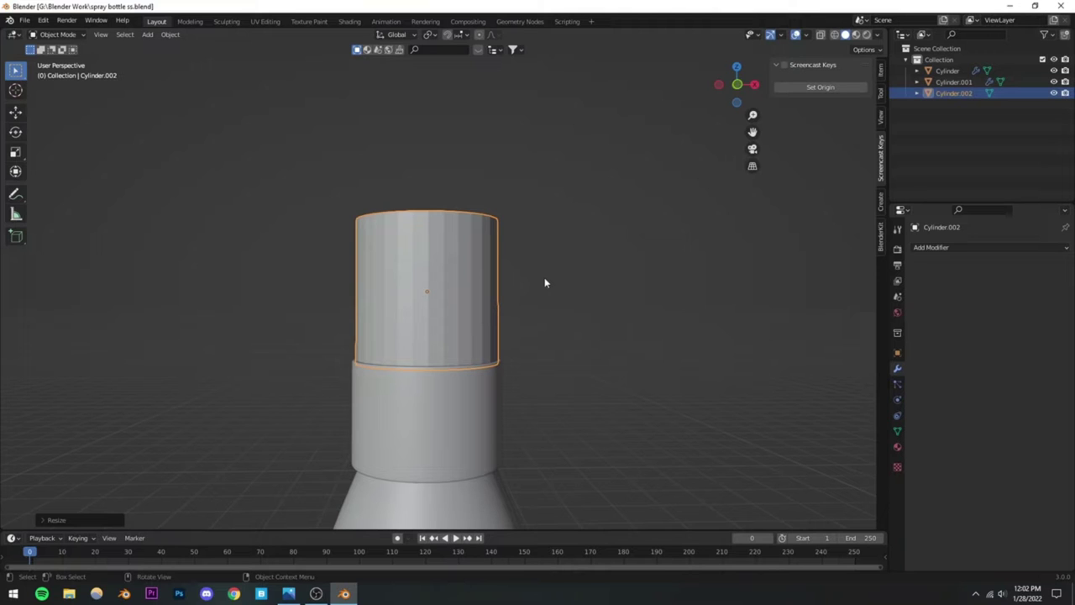
Step: In front view, nudge the cylinder slightly upward along Z so its base sits at the collar's rim
{"action": "middle_click_drag", "start_coordinate": [479, 288], "coordinate": [381, 358]}
{"action": "scroll", "coordinate": [483, 326], "scroll_direction": "up", "scroll_amount": 3}
{"action": "key", "text": "ctrl+s"}
{"action": "scroll", "coordinate": [483, 328], "scroll_direction": "down", "scroll_amount": 4}
{"action": "scroll", "coordinate": [488, 308], "scroll_direction": "up", "scroll_amount": 4}
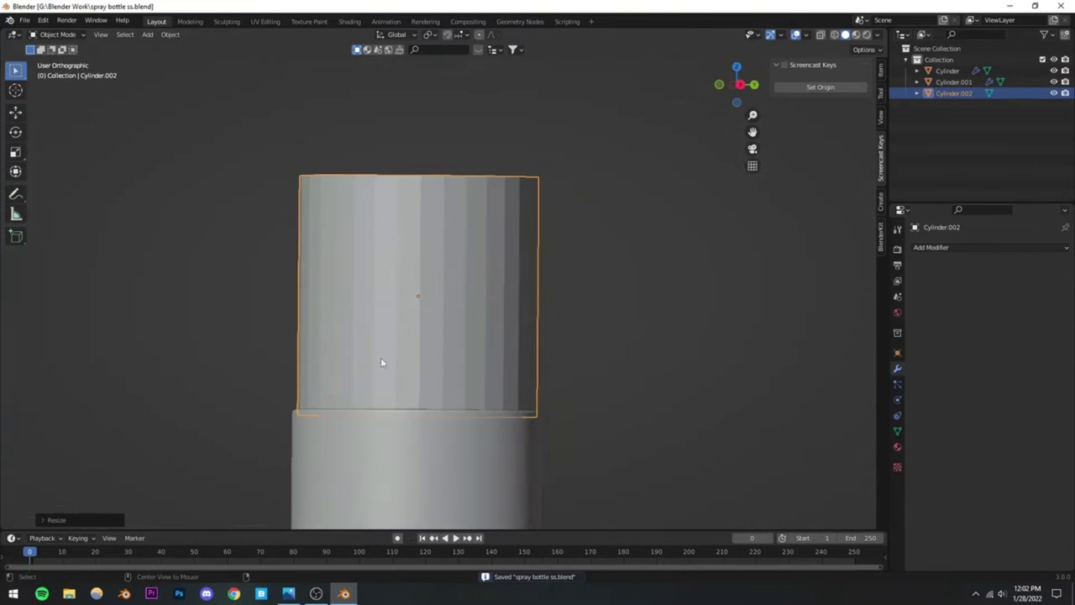
{"action": "key", "text": "KP_1"}
{"action": "key", "text": "g"}
{"action": "key", "text": "z"}
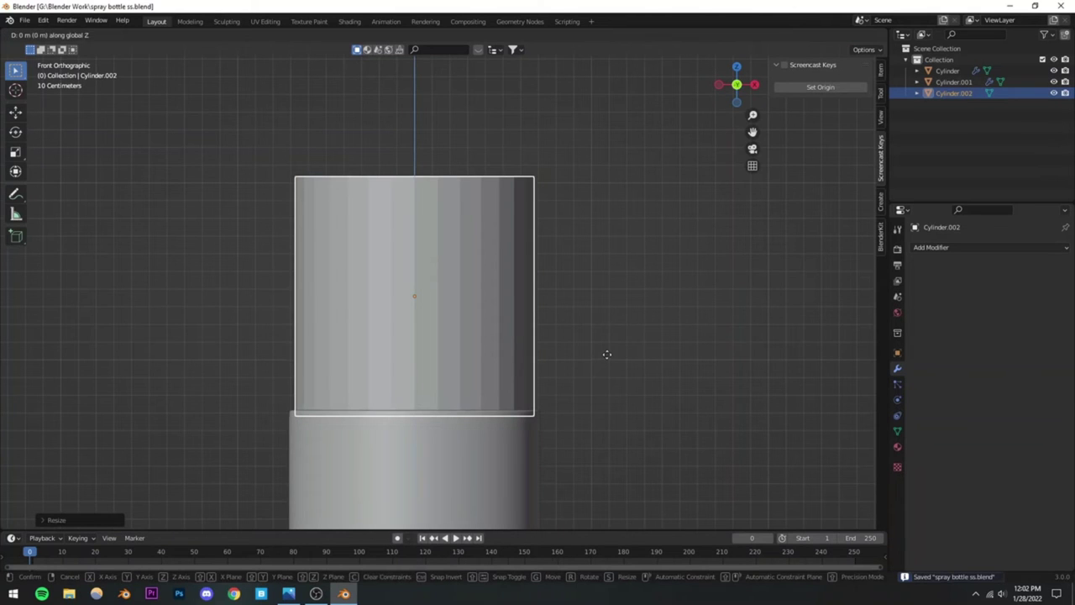
{"action": "left_click", "coordinate": [606, 351]}
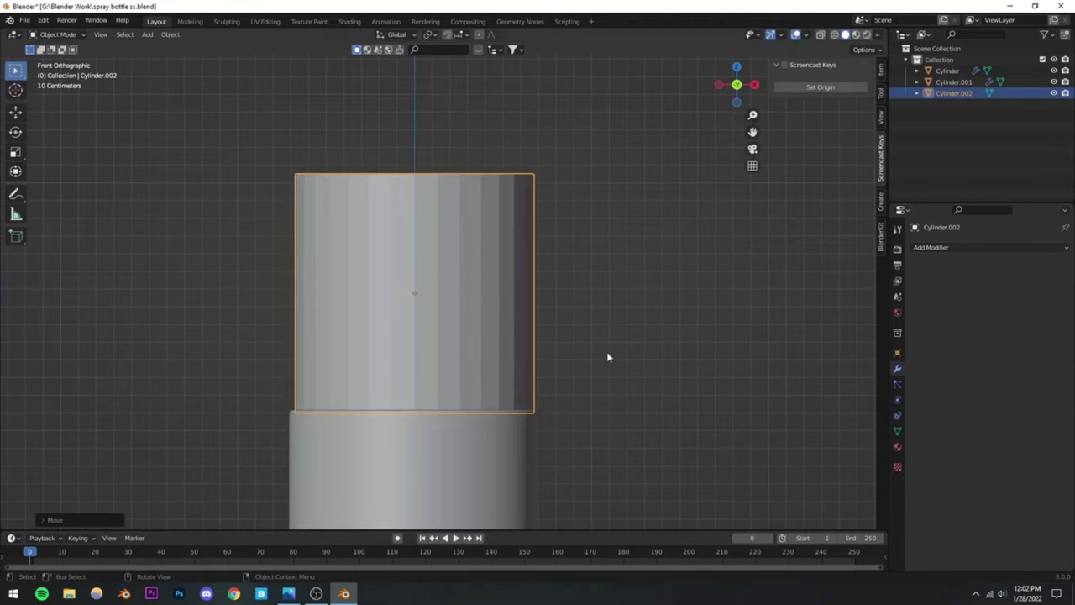
Step: Examine with X-ray how the cylinder encloses the cap's inner tiers, from the front and in perspective, and save the file
{"action": "scroll", "coordinate": [602, 337], "scroll_direction": "down", "scroll_amount": 2}
{"action": "key", "text": "alt+a"}
{"action": "middle_click_drag", "start_coordinate": [488, 332], "coordinate": [503, 356]}
{"action": "left_click", "coordinate": [463, 299]}
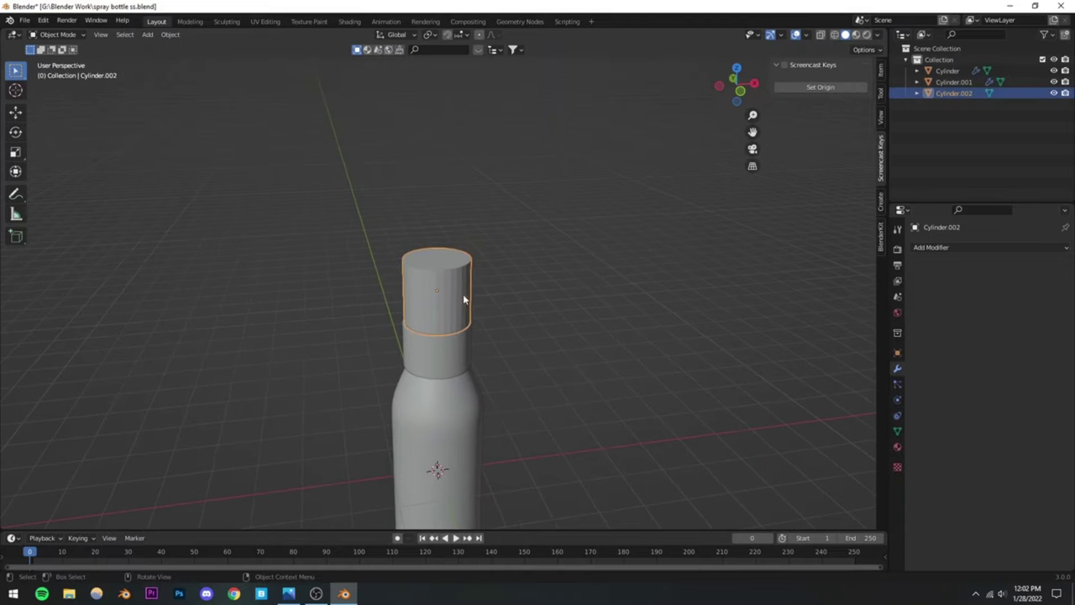
{"action": "key", "text": "KP_1"}
{"action": "scroll", "coordinate": [432, 307], "scroll_direction": "up", "scroll_amount": 6}
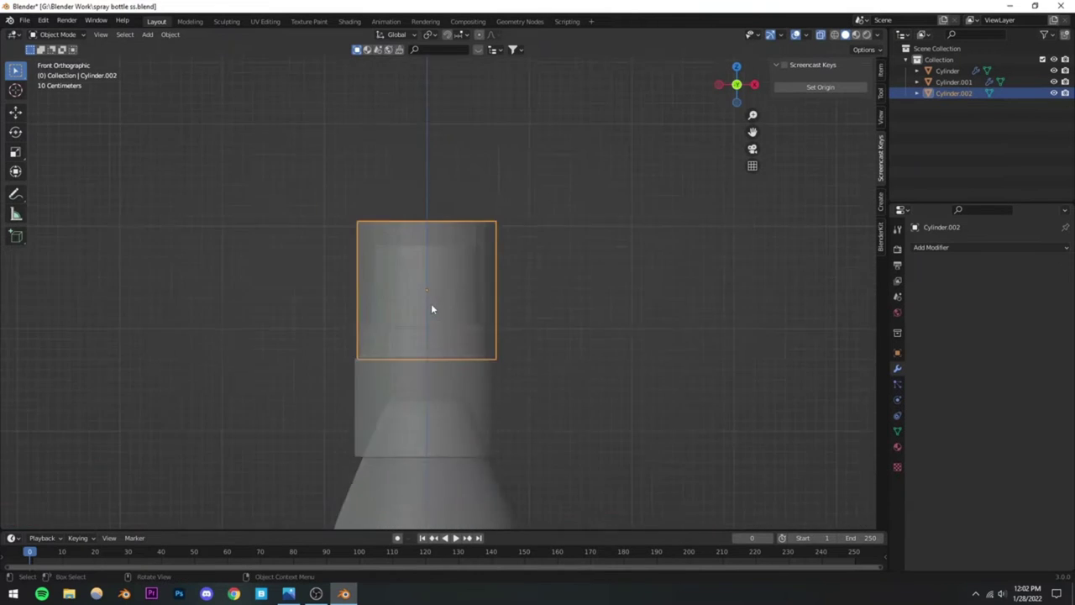
{"action": "scroll", "coordinate": [382, 305], "scroll_direction": "up", "scroll_amount": 2}
{"action": "middle_click_drag", "start_coordinate": [381, 306], "coordinate": [397, 378], "text": "shift"}
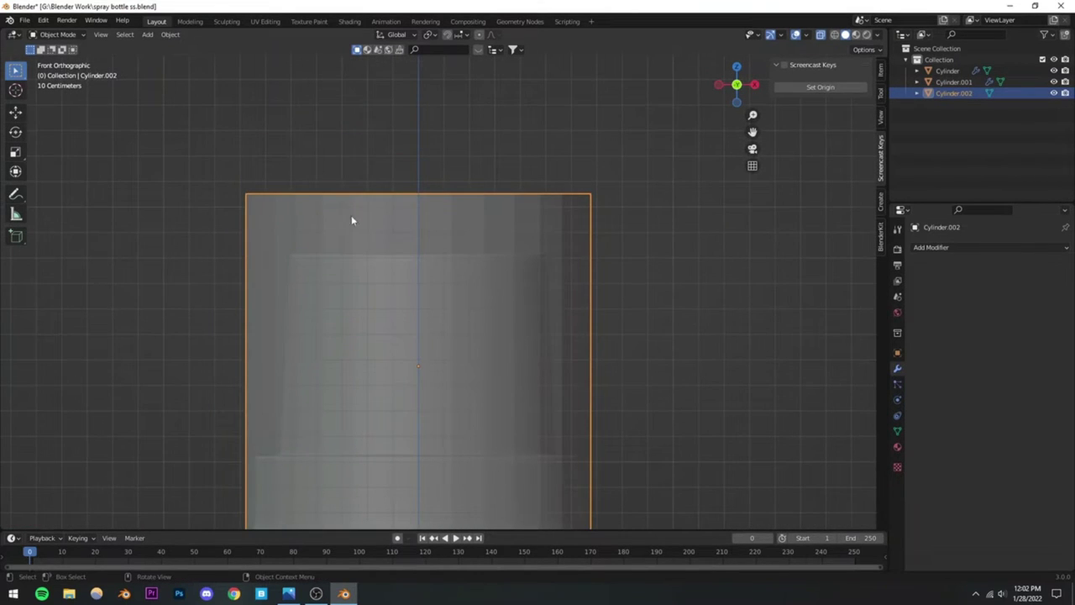
{"action": "key", "text": "ctrl+s"}
{"action": "scroll", "coordinate": [420, 319], "scroll_direction": "down", "scroll_amount": 4}
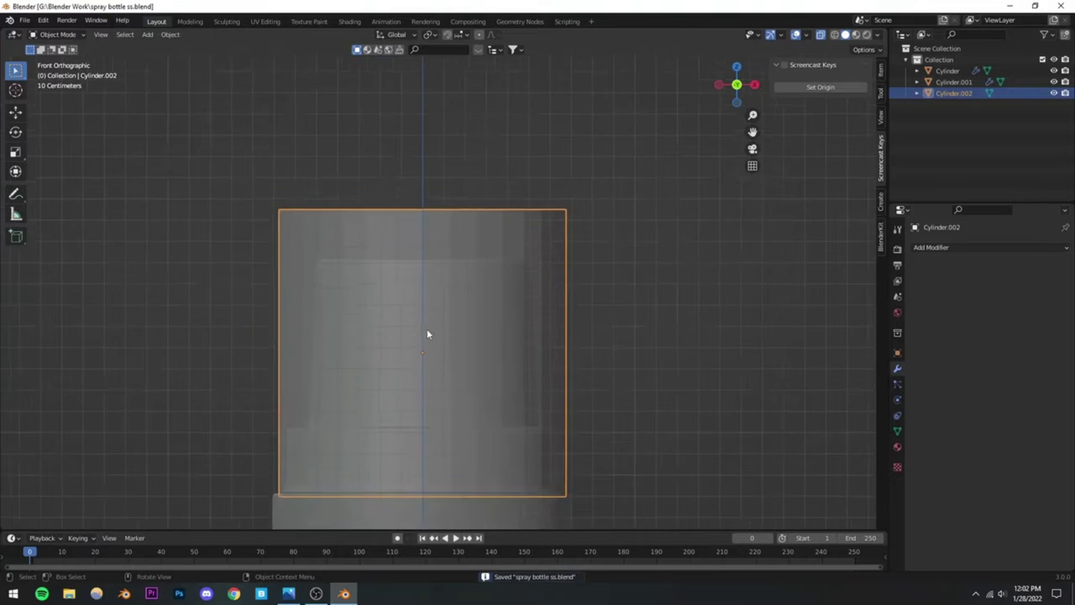
{"action": "mouse_move", "coordinate": [427, 329]}
{"action": "middle_mouse_down"}
{"action": "mouse_move", "coordinate": [446, 368]}
{"action": "mouse_move", "coordinate": [458, 357]}
{"action": "mouse_move", "coordinate": [431, 350]}
{"action": "middle_mouse_up"}
{"action": "scroll", "coordinate": [431, 349], "scroll_direction": "up", "scroll_amount": 5}
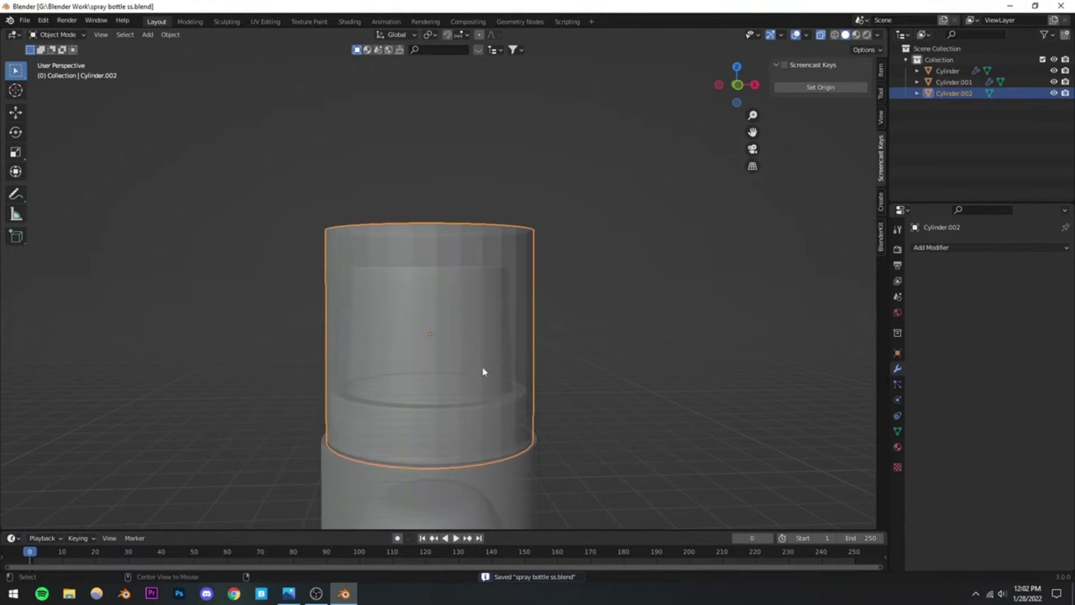
{"action": "key", "text": "KP_1"}
{"action": "key", "text": "s"}
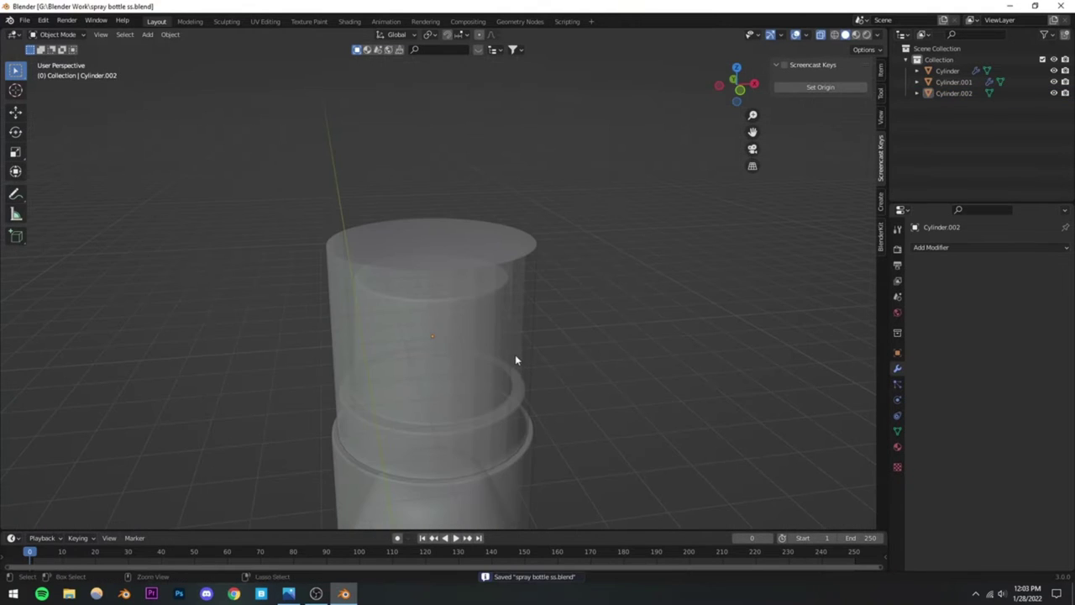
Step: Turn off X-ray and, in Edit Mode, inset the cylinder's top face by about 0.042 m
{"action": "left_click", "coordinate": [821, 35]}
{"action": "left_click", "coordinate": [476, 295]}
{"action": "key", "text": "Tab"}
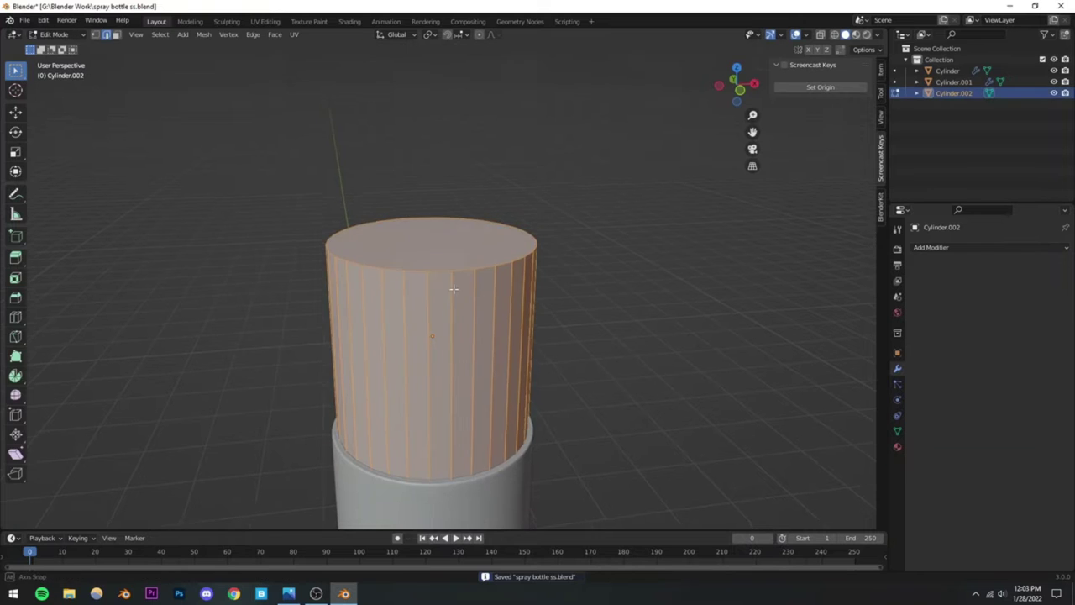
{"action": "middle_click_drag", "start_coordinate": [451, 288], "coordinate": [357, 211]}
{"action": "left_click", "coordinate": [115, 35]}
{"action": "left_click", "coordinate": [641, 233]}
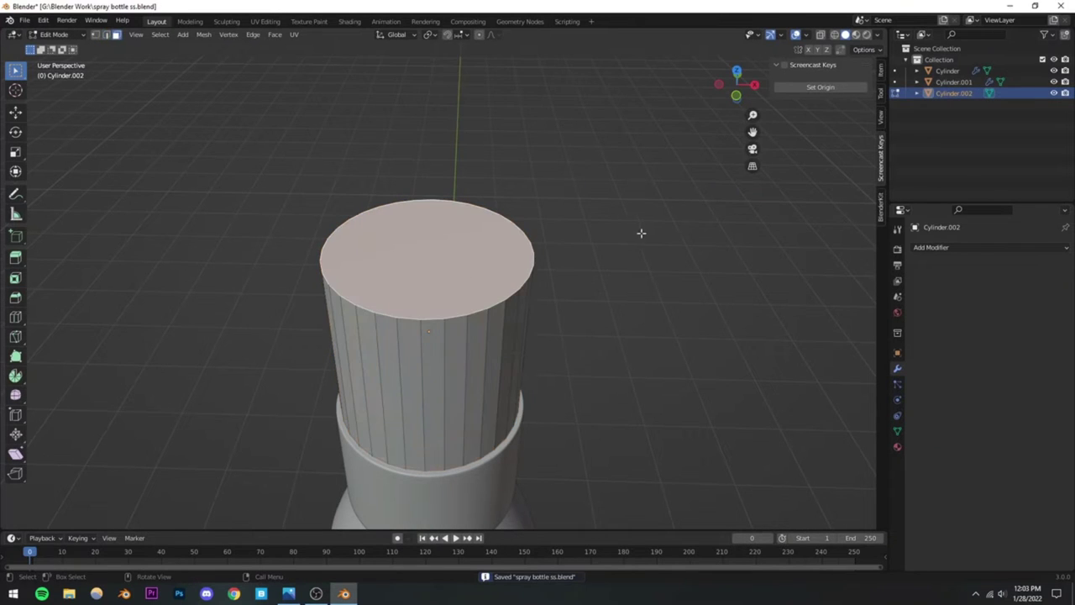
{"action": "key", "text": "i"}
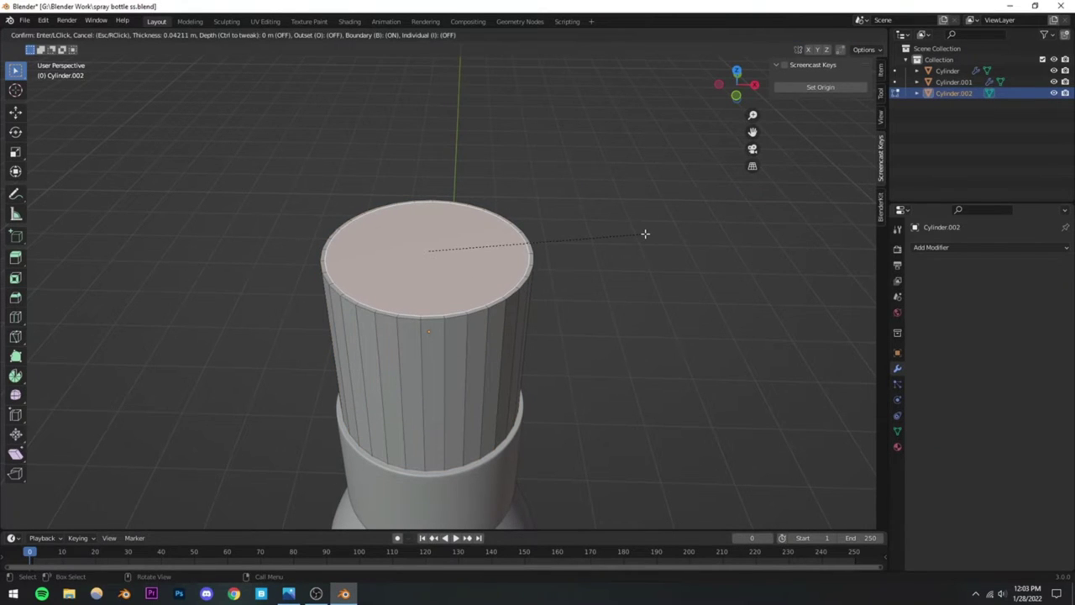
{"action": "left_click", "coordinate": [646, 233]}
Step: Add a loop cut around the cylinder and slide it up close beneath the top edge
{"action": "middle_click_drag", "start_coordinate": [471, 370], "coordinate": [461, 355]}
{"action": "key", "text": "ctrl+r"}
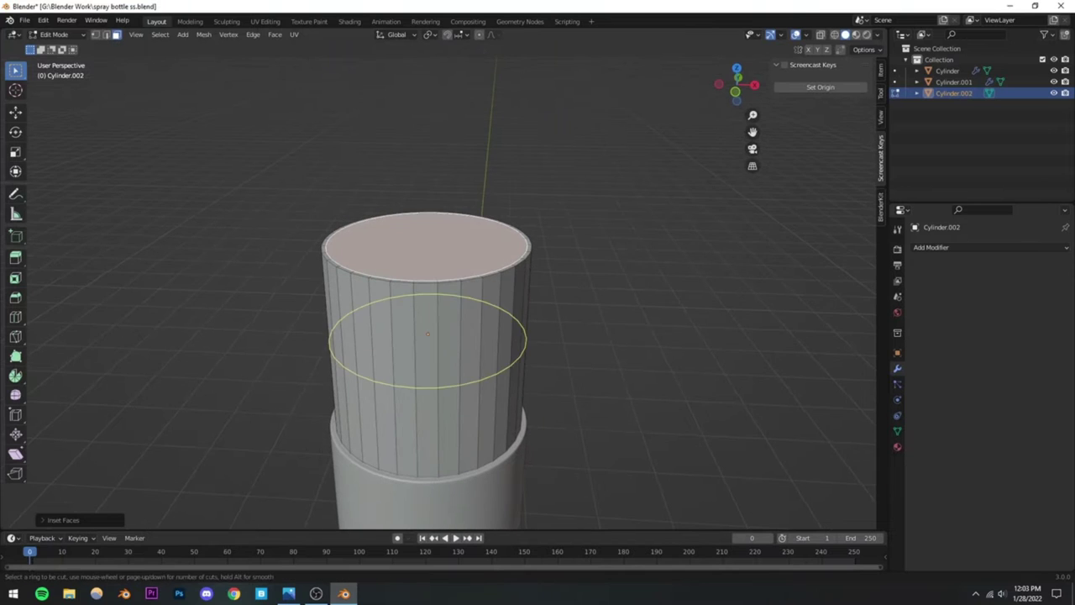
{"action": "left_click", "coordinate": [415, 385]}
{"action": "left_click", "coordinate": [418, 269]}
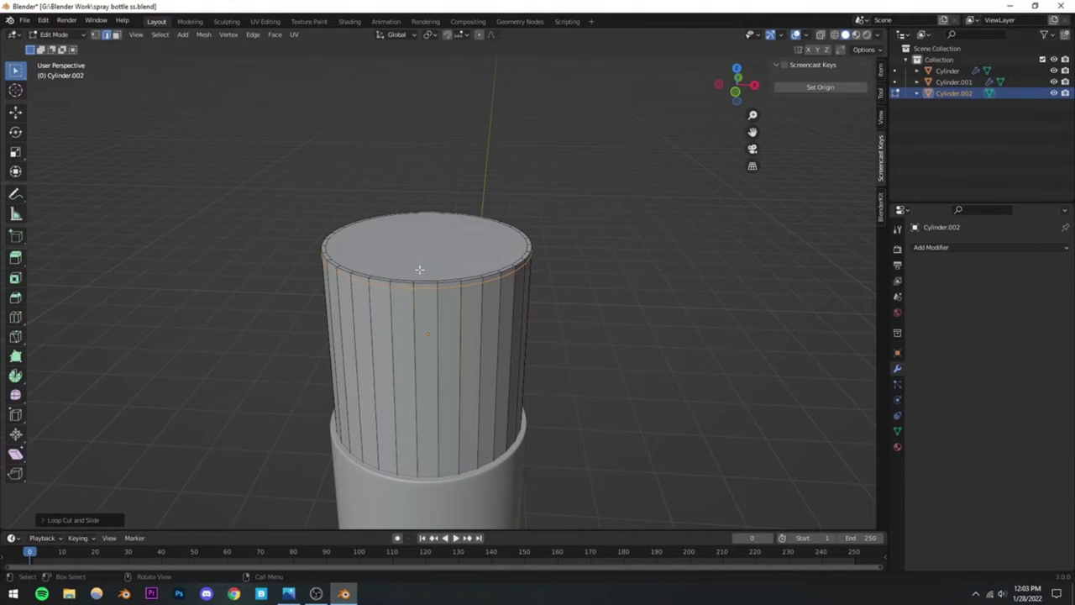
Step: Turn on X-ray, select the cylinder's bottom face from below and inset it slightly
{"action": "key", "text": "Tab"}
{"action": "scroll", "coordinate": [429, 365], "scroll_direction": "down", "scroll_amount": 3}
{"action": "middle_click_drag", "start_coordinate": [428, 364], "coordinate": [417, 258]}
{"action": "scroll", "coordinate": [428, 369], "scroll_direction": "up", "scroll_amount": 1}
{"action": "key", "text": "Tab"}
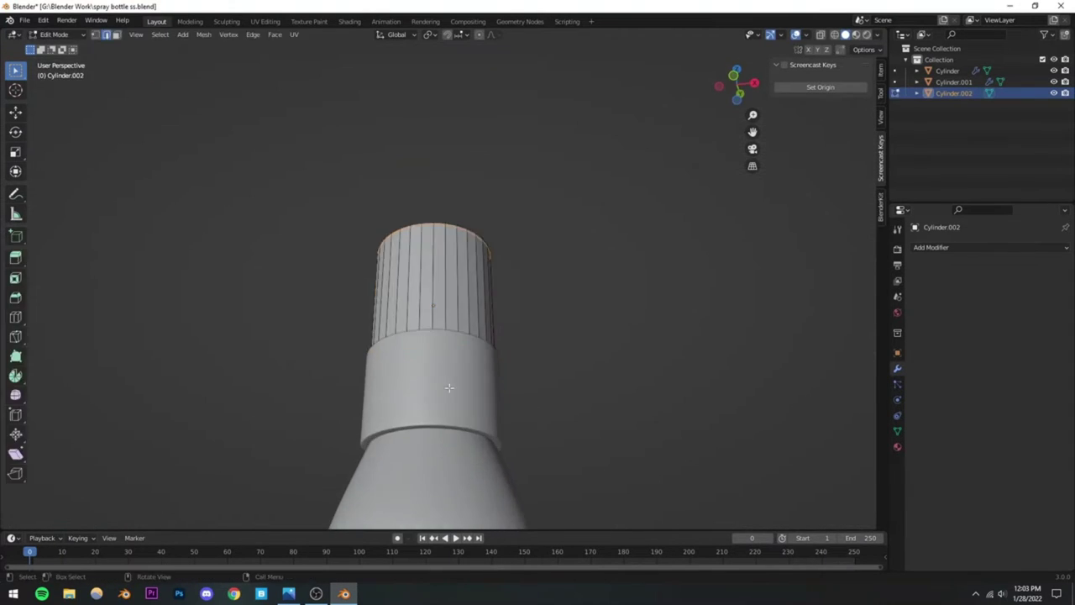
{"action": "scroll", "coordinate": [443, 374], "scroll_direction": "up", "scroll_amount": 3}
{"action": "left_click", "coordinate": [823, 36]}
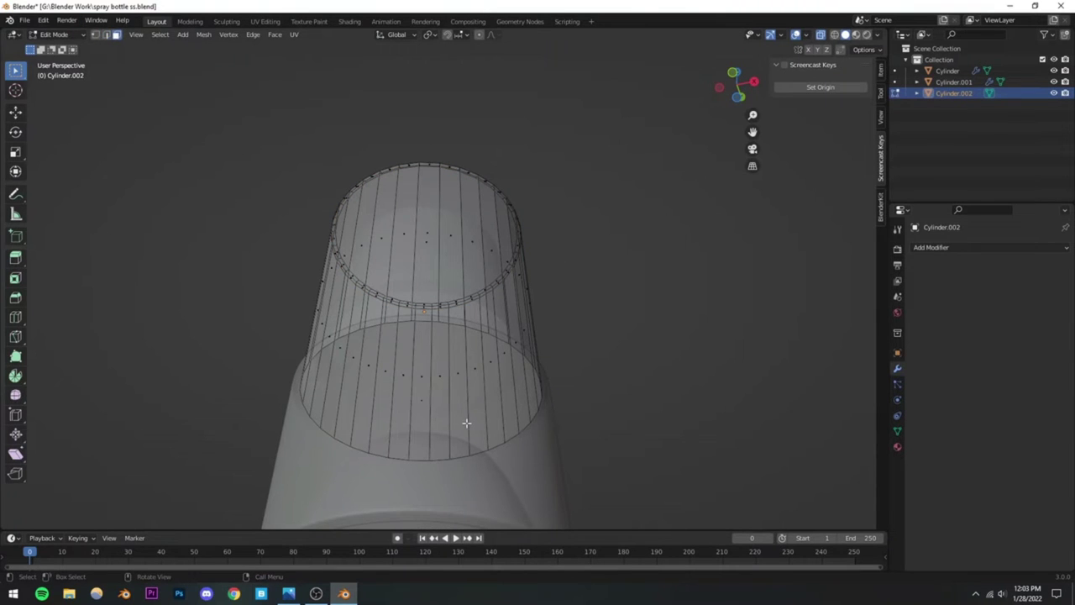
{"action": "left_click", "coordinate": [420, 398]}
{"action": "key", "text": "i"}
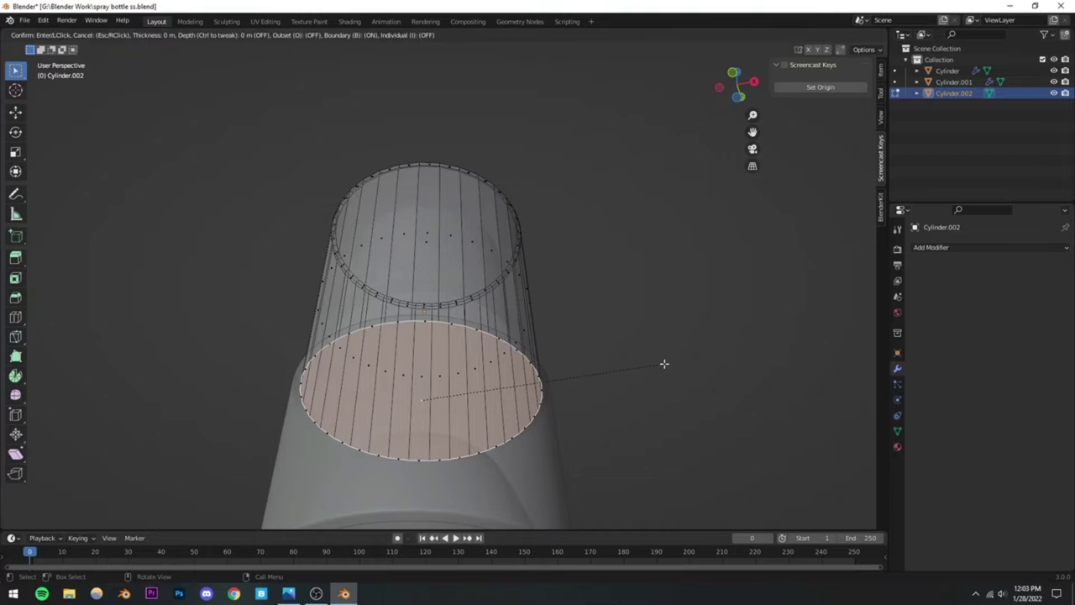
{"action": "left_click", "coordinate": [660, 365]}
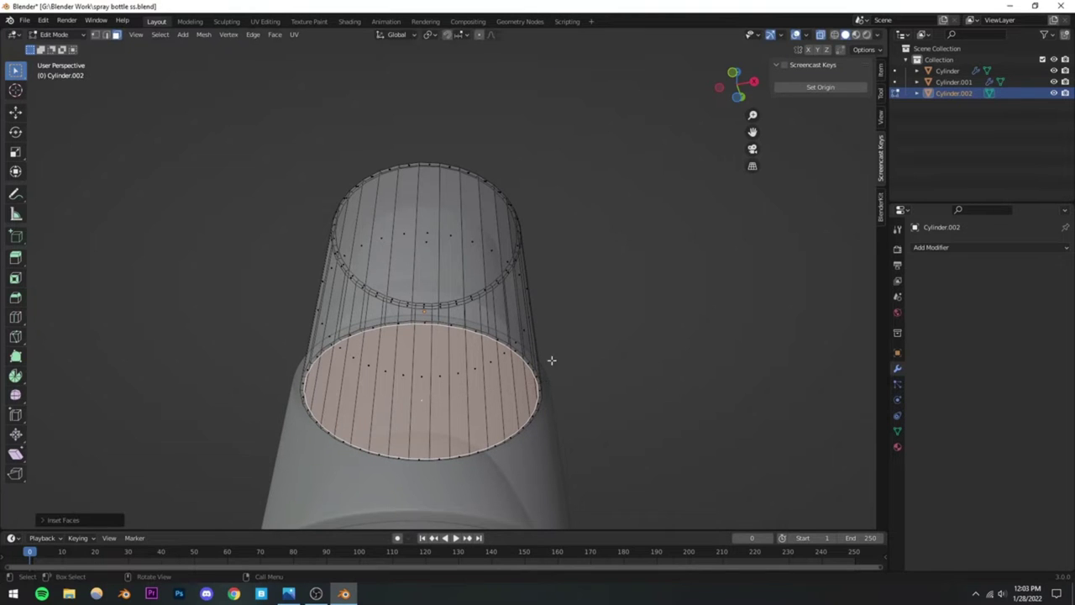
Step: Add a loop cut close to the cylinder's bottom edge and return to Object Mode
{"action": "middle_click_drag", "start_coordinate": [550, 360], "coordinate": [501, 381]}
{"action": "key", "text": "ctrl+r"}
{"action": "left_click", "coordinate": [372, 304]}
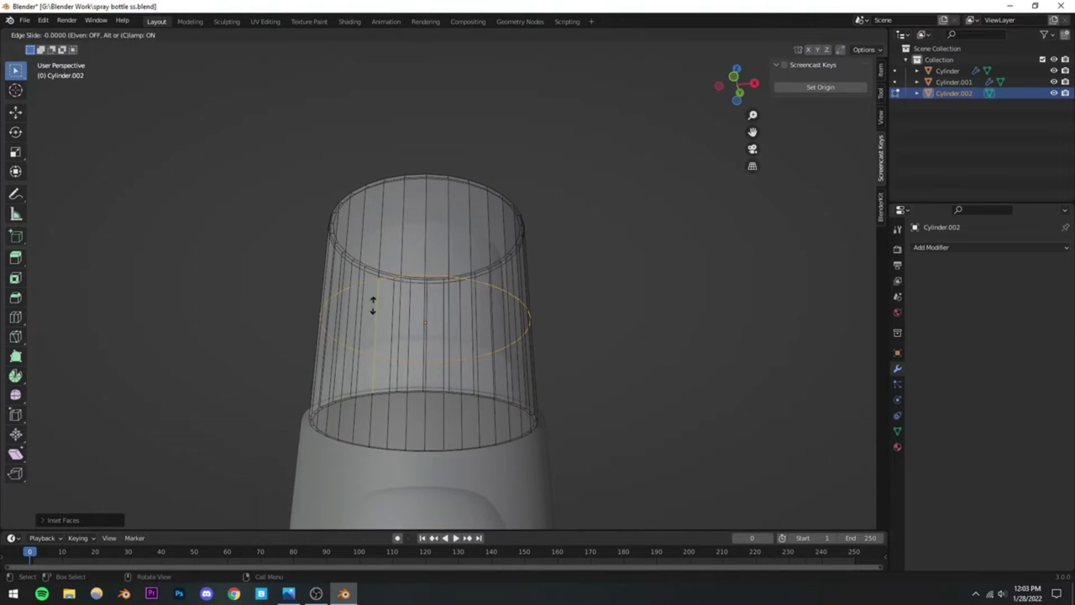
{"action": "left_click", "coordinate": [362, 381]}
{"action": "key", "text": "Tab"}
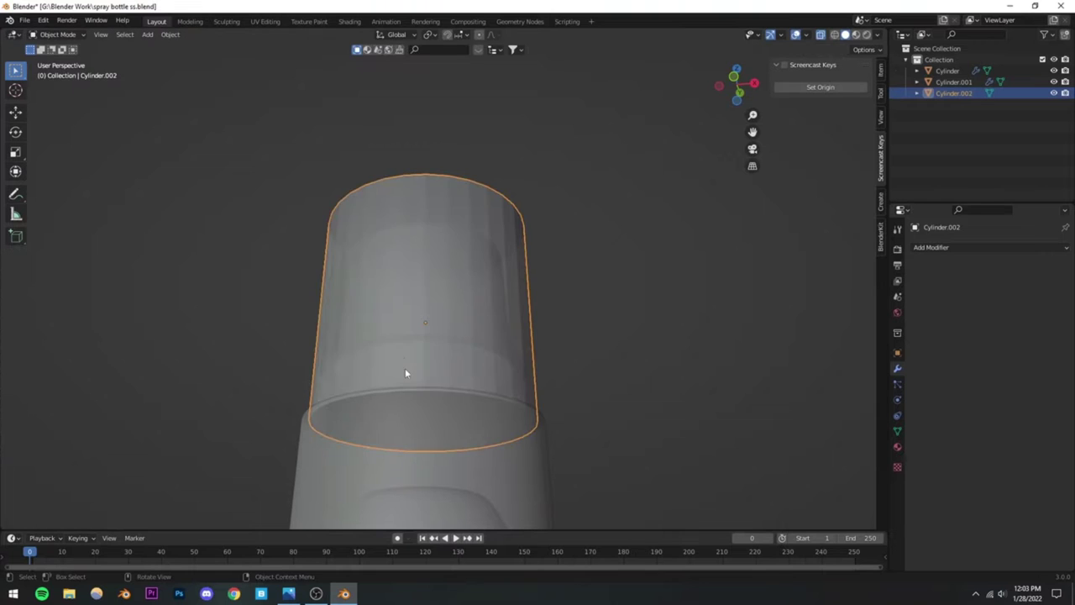
Step: Add a Subdivision Surface modifier to the cylinder with 2 viewport levels and shade it smooth
{"action": "middle_click_drag", "start_coordinate": [405, 368], "coordinate": [410, 405]}
{"action": "left_click", "coordinate": [948, 247]}
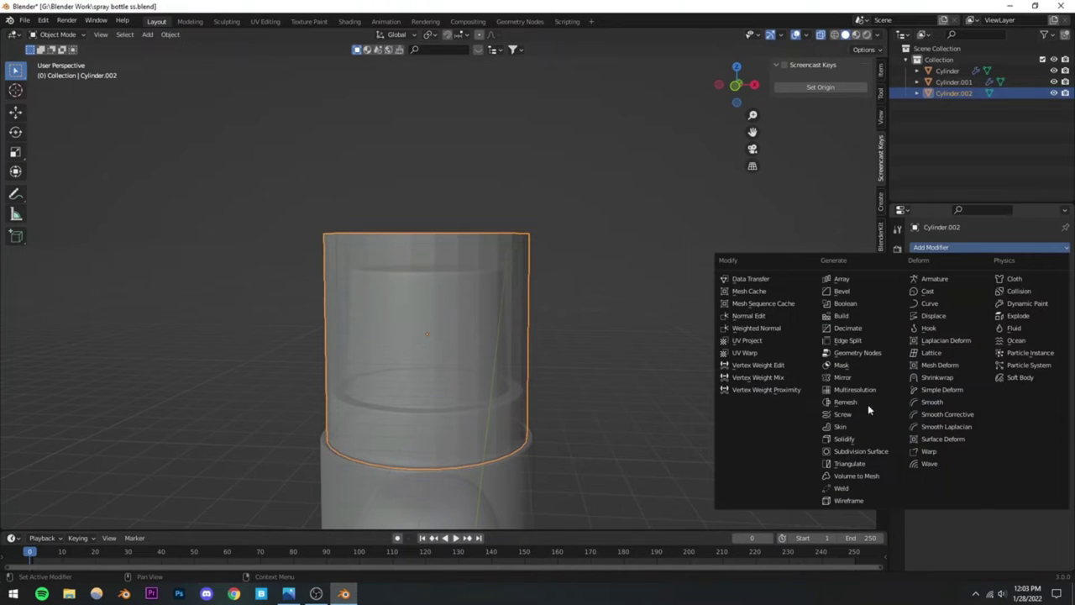
{"action": "left_click", "coordinate": [860, 452]}
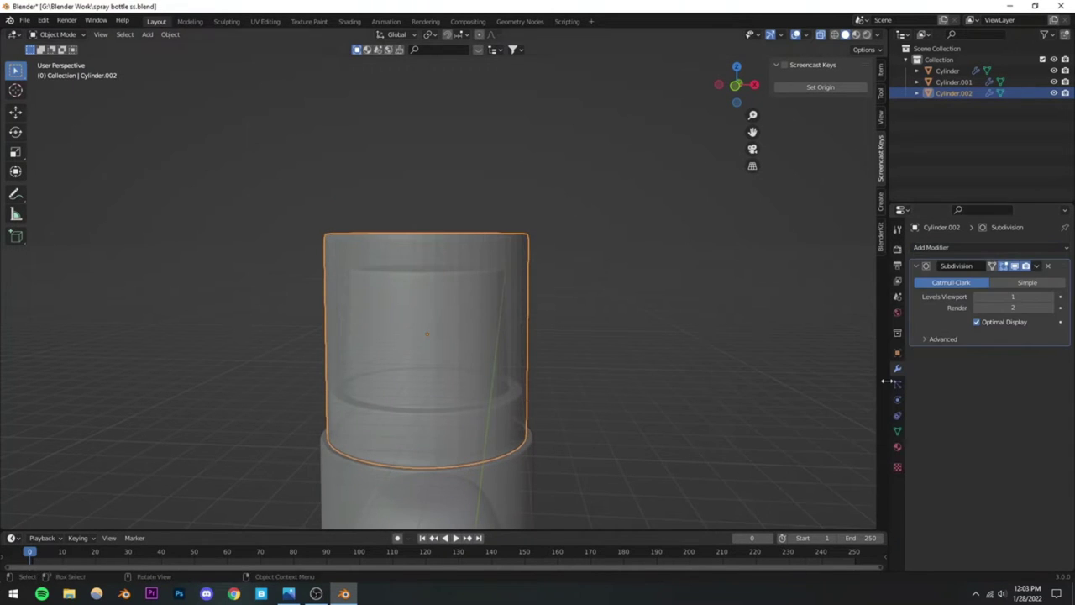
{"action": "left_click", "coordinate": [1051, 296]}
{"action": "left_click", "coordinate": [1051, 297]}
{"action": "left_click", "coordinate": [976, 298]}
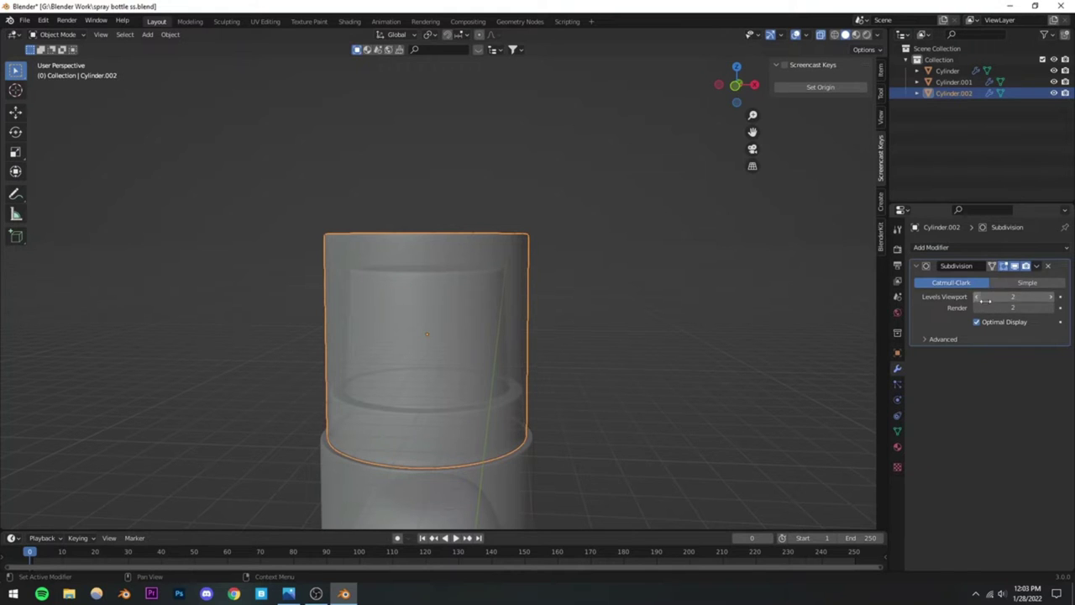
{"action": "right_click", "coordinate": [418, 288]}
{"action": "left_click", "coordinate": [415, 289]}
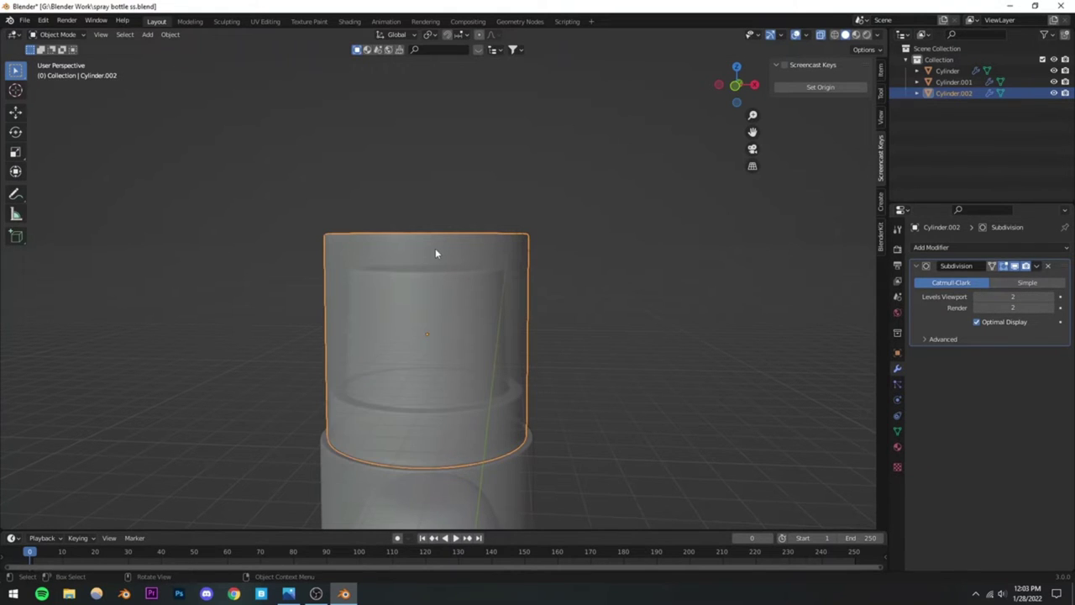
Step: Save the file, turn off X-ray, deselect the cylinder and check the smoothed cover against the whole bottle
{"action": "key", "text": "Tab"}
{"action": "key", "text": "Tab"}
{"action": "key", "text": "ctrl+s"}
{"action": "left_click", "coordinate": [822, 35]}
{"action": "left_click", "coordinate": [574, 319]}
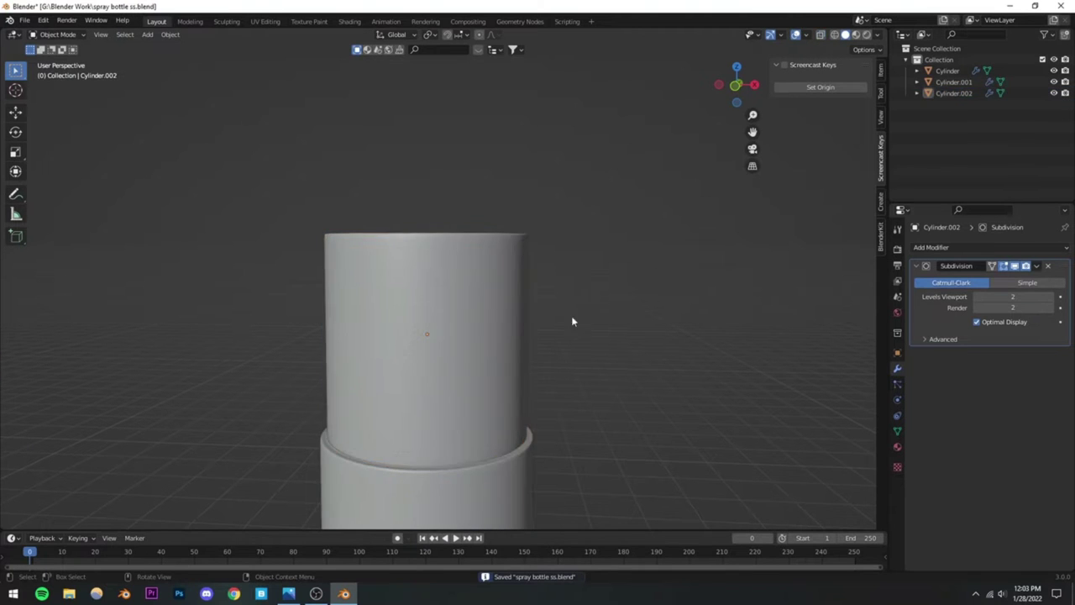
{"action": "scroll", "coordinate": [568, 324], "scroll_direction": "down", "scroll_amount": 5}
{"action": "middle_click_drag", "start_coordinate": [547, 341], "coordinate": [499, 324]}
{"action": "scroll", "coordinate": [528, 389], "scroll_direction": "down", "scroll_amount": 7}
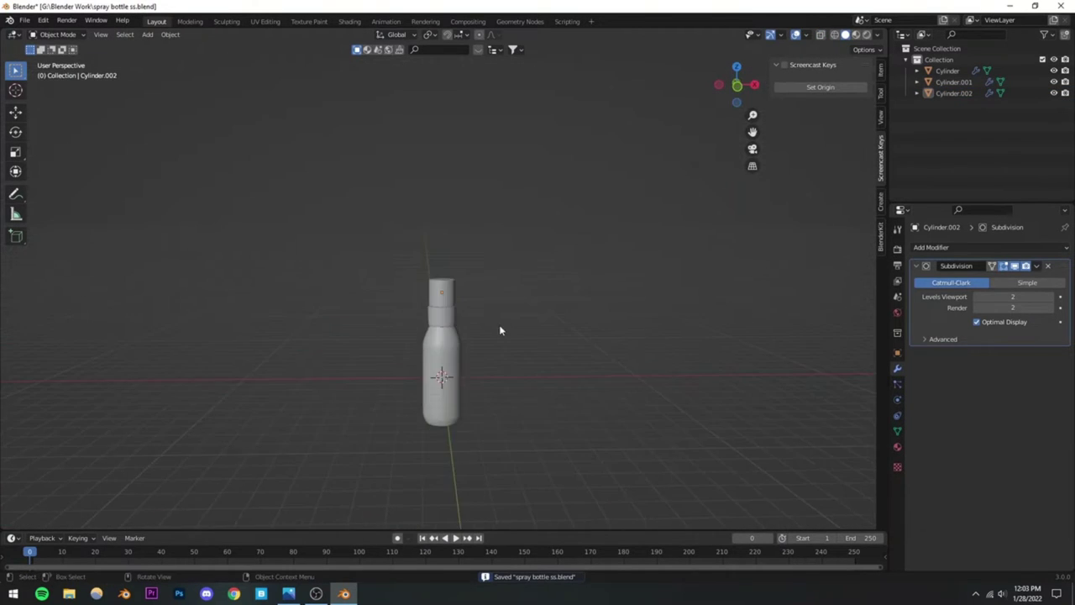
Step: Slide the cylinder's upper edge loop down by a factor of about 0.067 to soften the rim, then leave Edit Mode
{"action": "scroll", "coordinate": [504, 303], "scroll_direction": "up", "scroll_amount": 6}
{"action": "middle_click_drag", "start_coordinate": [415, 266], "coordinate": [374, 358], "text": "shift"}
{"action": "left_click", "coordinate": [391, 353]}
{"action": "key", "text": "Tab"}
{"action": "scroll", "coordinate": [373, 358], "scroll_direction": "up", "scroll_amount": 2}
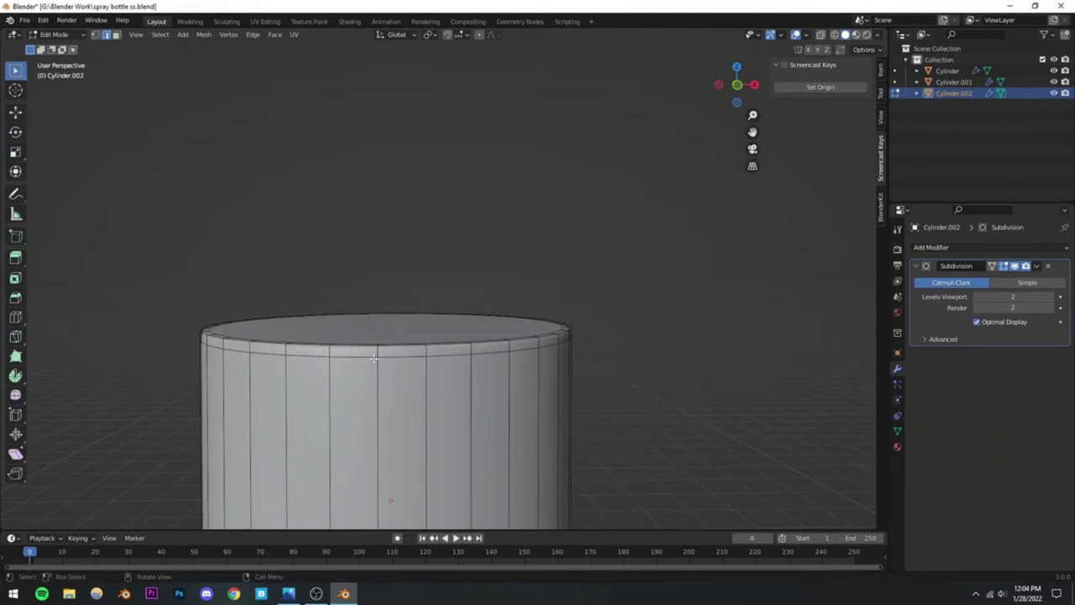
{"action": "left_click", "coordinate": [342, 357], "text": "alt"}
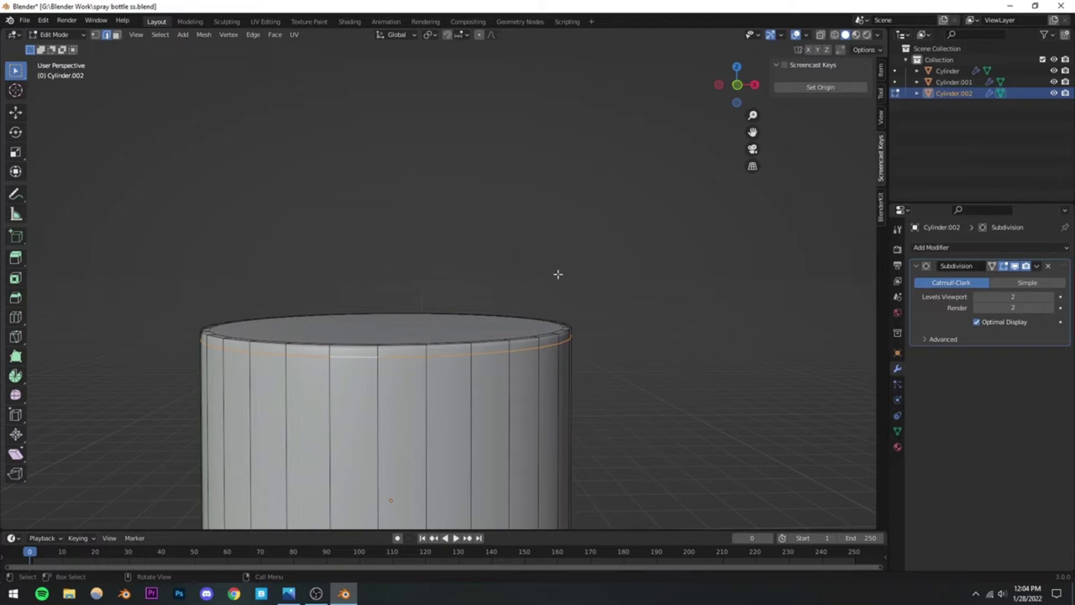
{"action": "key", "text": "g"}
{"action": "key", "text": "g"}
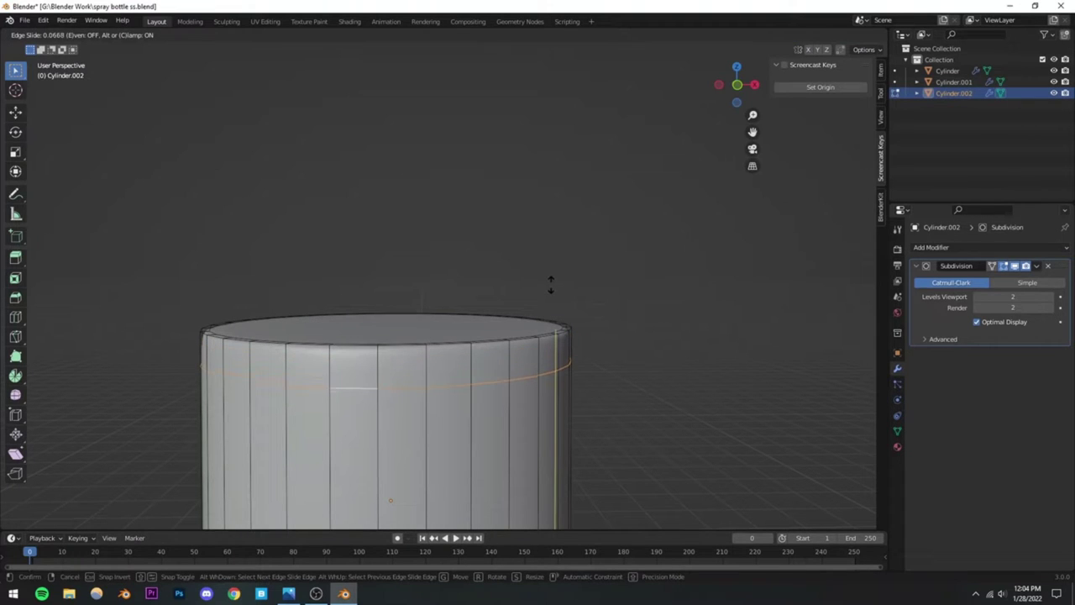
{"action": "left_click", "coordinate": [551, 284]}
{"action": "key", "text": "Tab"}
Step: Deselect the cylinder, save the file and review the softened cover together with the bottle
{"action": "scroll", "coordinate": [533, 310], "scroll_direction": "down", "scroll_amount": 3}
{"action": "scroll", "coordinate": [408, 380], "scroll_direction": "down", "scroll_amount": 3}
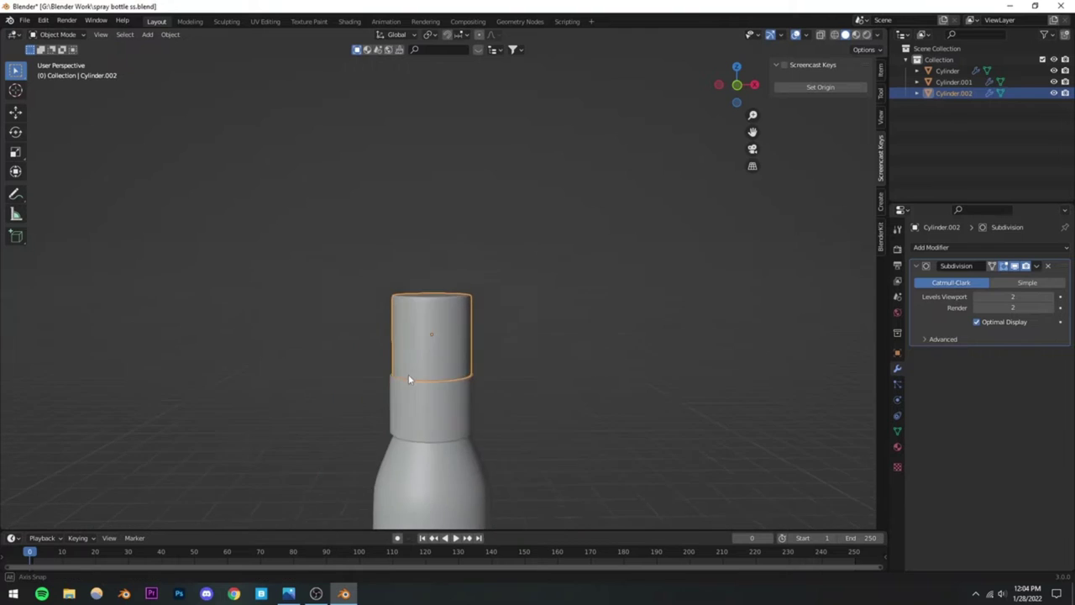
{"action": "scroll", "coordinate": [532, 251], "scroll_direction": "up", "scroll_amount": 5}
{"action": "mouse_move", "coordinate": [408, 375]}
{"action": "middle_mouse_down"}
{"action": "mouse_move", "coordinate": [392, 412]}
{"action": "mouse_move", "coordinate": [437, 361]}
{"action": "mouse_move", "coordinate": [396, 394]}
{"action": "mouse_move", "coordinate": [474, 356]}
{"action": "mouse_move", "coordinate": [427, 380]}
{"action": "middle_mouse_up"}
{"action": "left_click", "coordinate": [529, 252]}
{"action": "key", "text": "ctrl+s"}
{"action": "scroll", "coordinate": [437, 362], "scroll_direction": "down", "scroll_amount": 6}
{"action": "scroll", "coordinate": [437, 361], "scroll_direction": "down", "scroll_amount": 4}
{"action": "scroll", "coordinate": [471, 358], "scroll_direction": "up", "scroll_amount": 7}
{"action": "scroll", "coordinate": [457, 366], "scroll_direction": "down", "scroll_amount": 3}
{"action": "scroll", "coordinate": [427, 380], "scroll_direction": "up", "scroll_amount": 4}
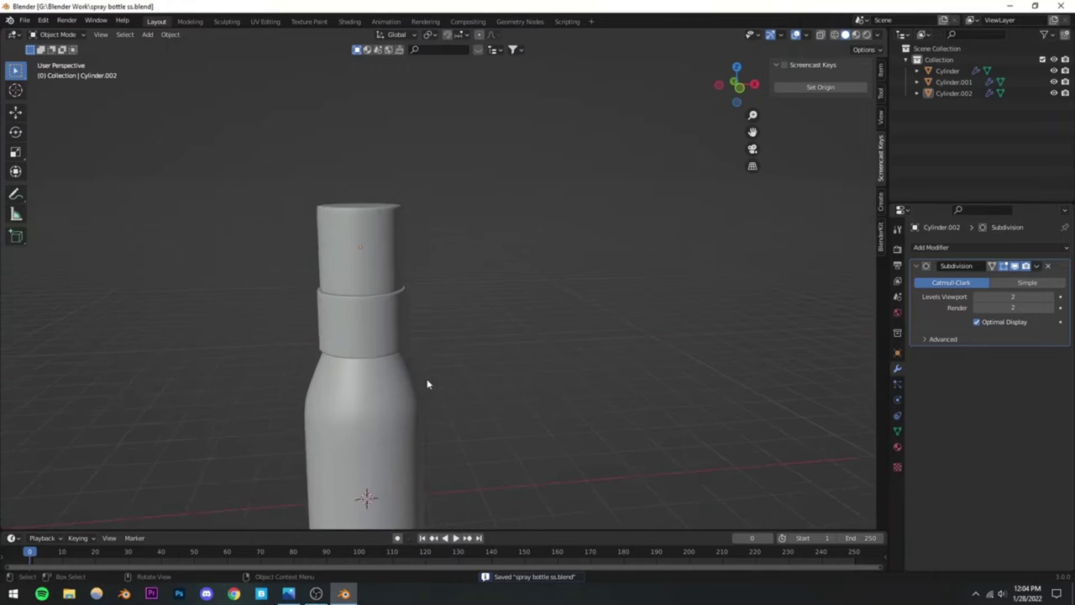
Step: Open the stepped cap below the smoothed cover in Edit Mode and save the file
{"action": "scroll", "coordinate": [319, 356], "scroll_direction": "up", "scroll_amount": 6}
{"action": "left_click", "coordinate": [355, 386]}
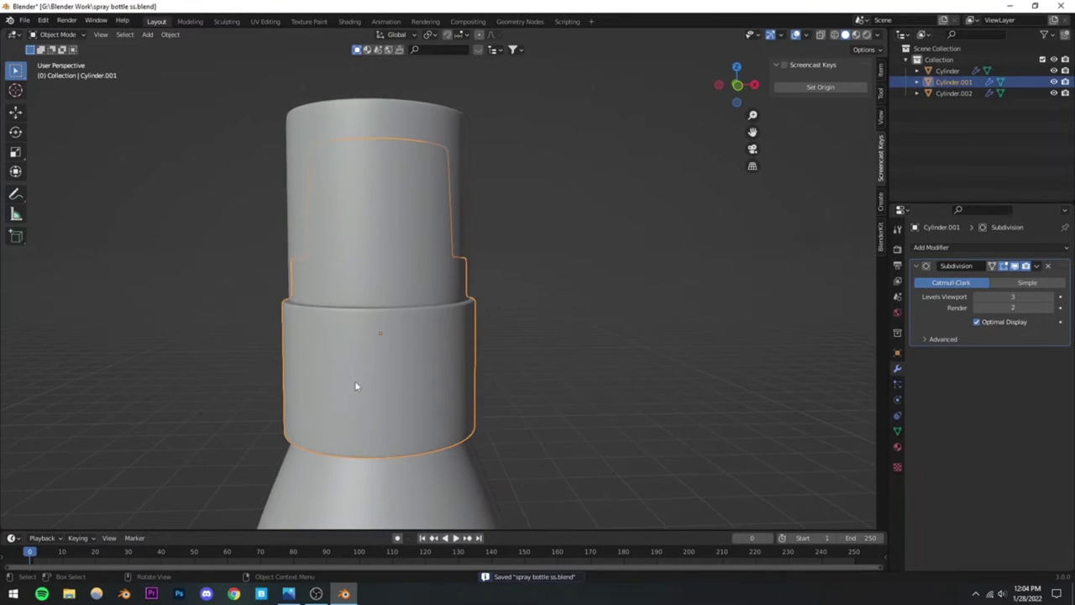
{"action": "key", "text": "Tab"}
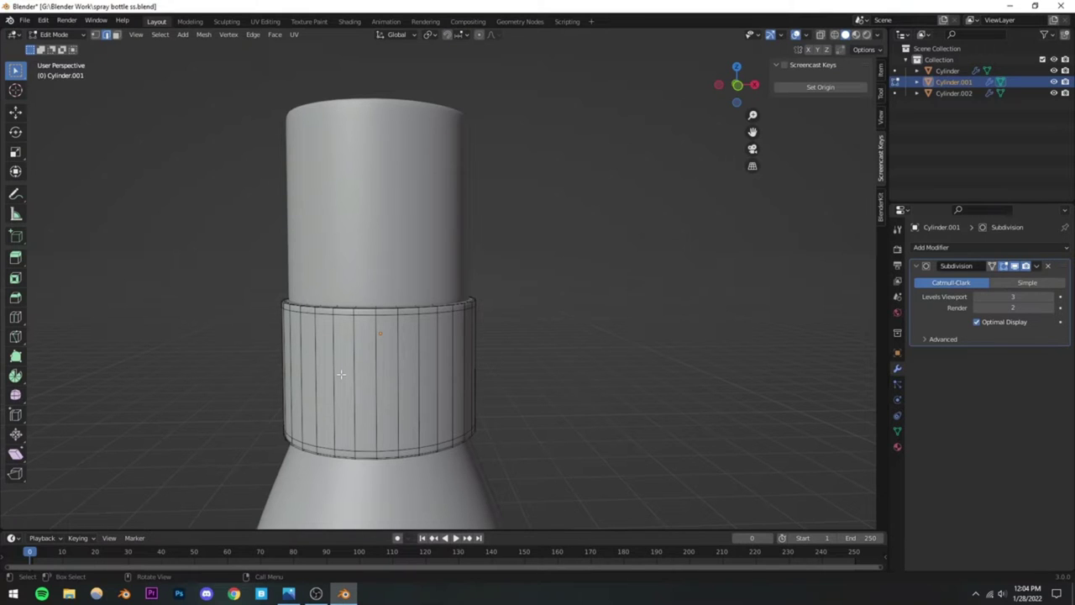
{"action": "key", "text": "ctrl+s"}
{"action": "scroll", "coordinate": [429, 268], "scroll_direction": "up", "scroll_amount": 2}
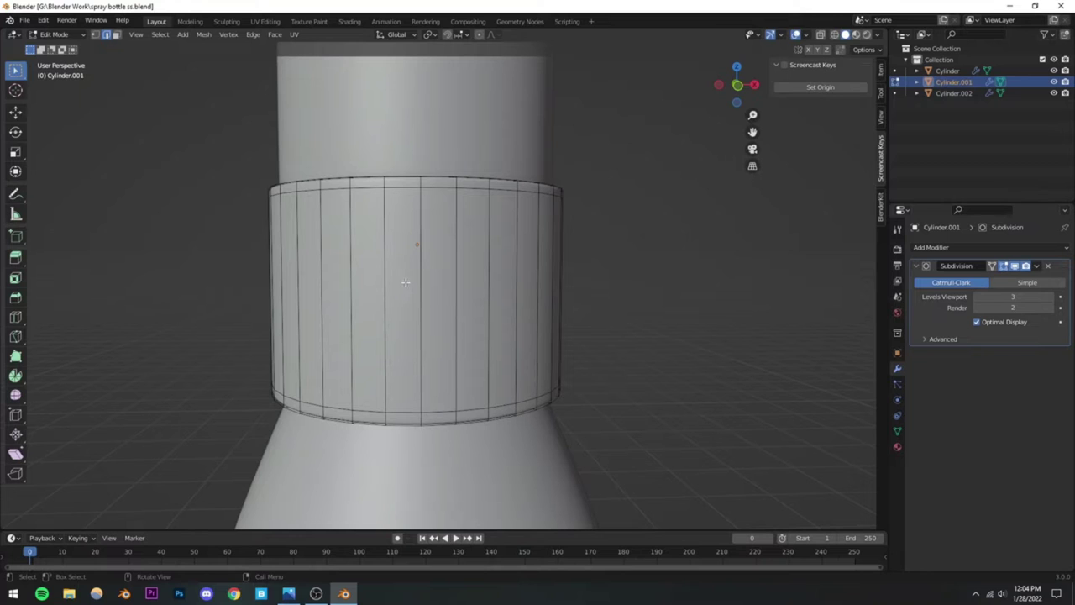
Step: Select all the vertical edges around the outer wall of the cap's wide lower ring, one after another
{"action": "left_click", "coordinate": [419, 284], "text": "alt"}
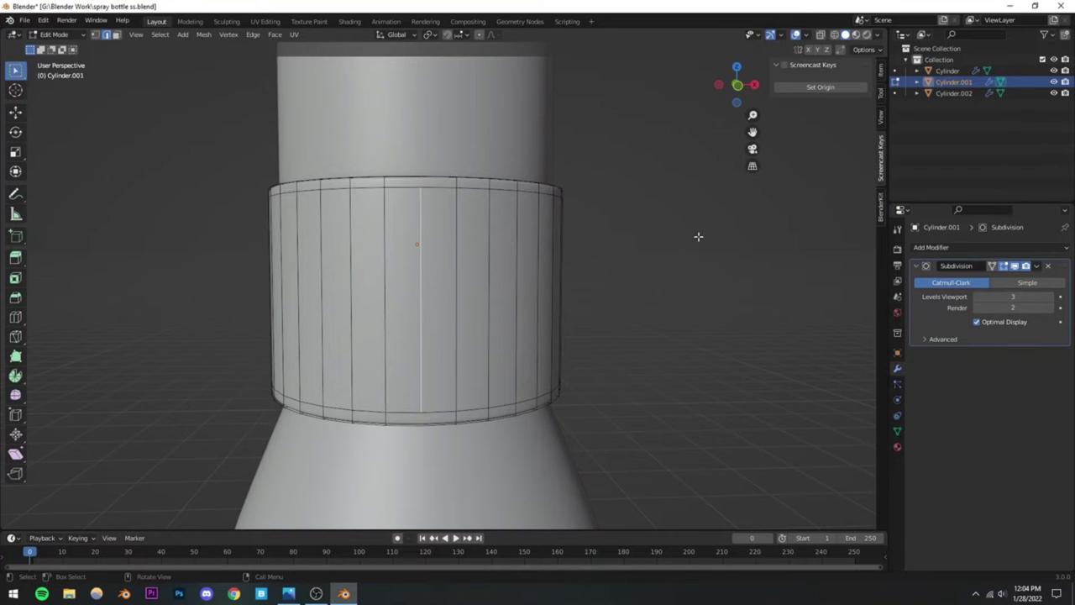
{"action": "middle_click_drag", "start_coordinate": [320, 300], "coordinate": [367, 327]}
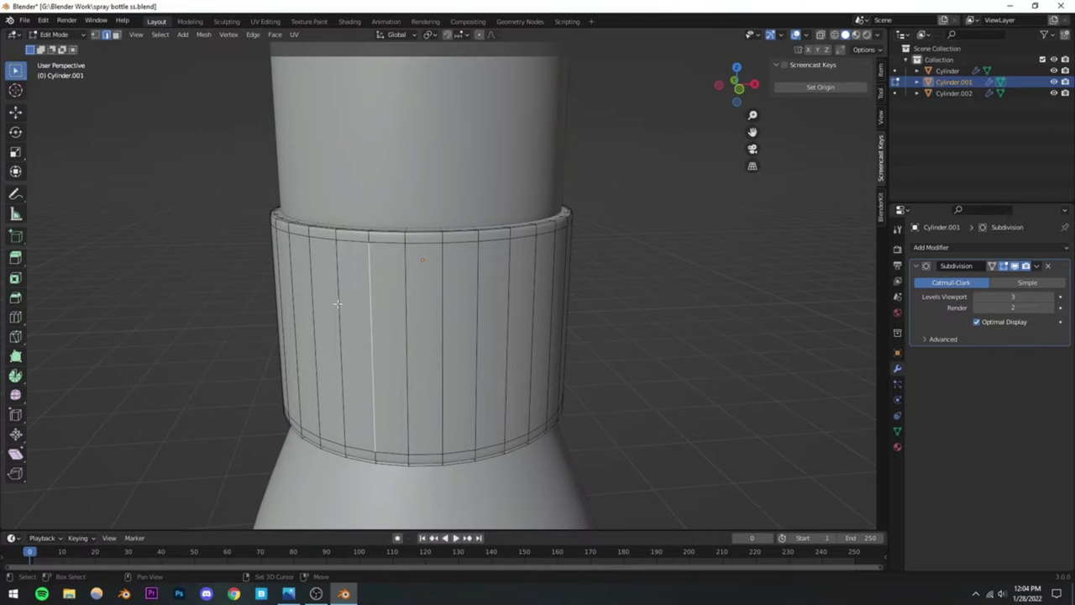
{"action": "left_click", "coordinate": [337, 303], "text": "alt+shift"}
{"action": "left_click", "coordinate": [311, 302], "text": "alt+shift"}
{"action": "left_click", "coordinate": [293, 298], "text": "alt+shift"}
{"action": "left_click", "coordinate": [410, 297], "text": "alt+shift"}
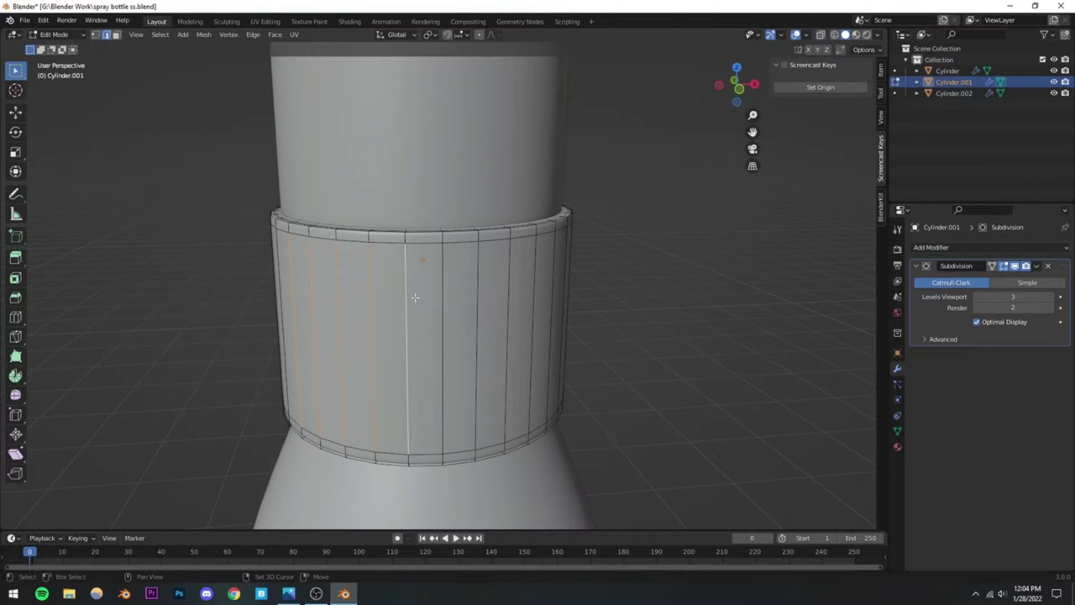
{"action": "left_click", "coordinate": [476, 297], "text": "alt+shift"}
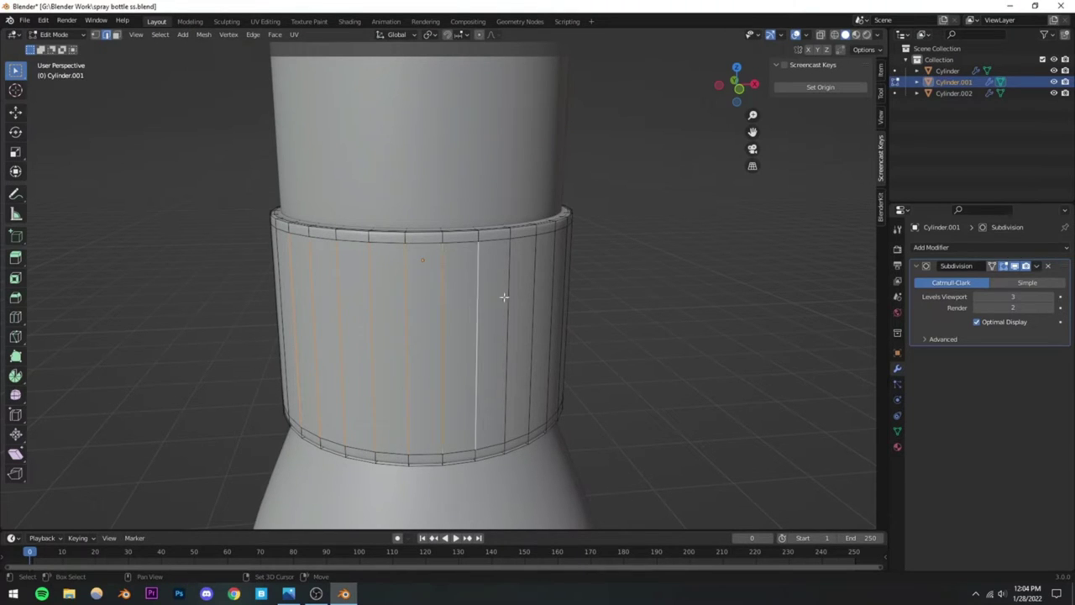
{"action": "left_click", "coordinate": [509, 302], "text": "alt+shift"}
{"action": "middle_click_drag", "start_coordinate": [516, 311], "coordinate": [290, 296]}
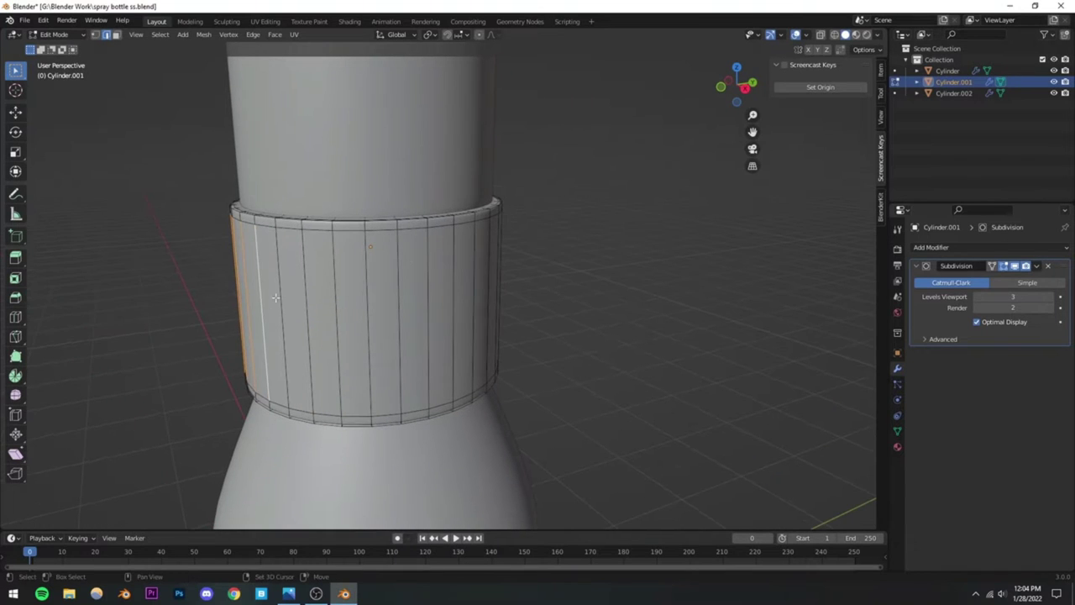
{"action": "left_click", "coordinate": [305, 290], "text": "alt+shift"}
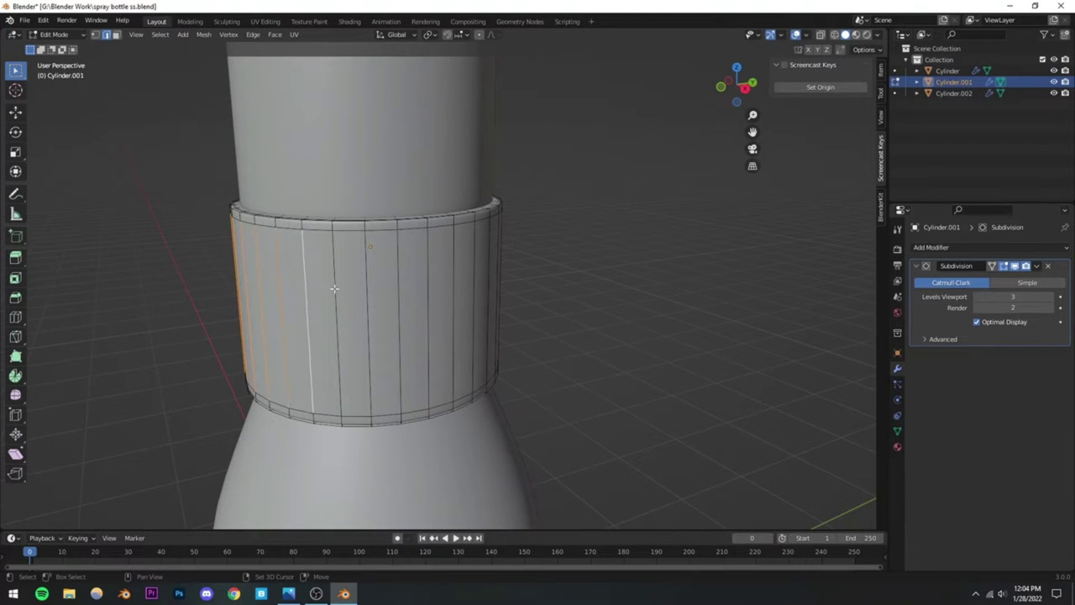
{"action": "left_click", "coordinate": [335, 289], "text": "alt+shift"}
{"action": "left_click", "coordinate": [368, 287], "text": "alt+shift"}
{"action": "left_click", "coordinate": [397, 284], "text": "alt+shift"}
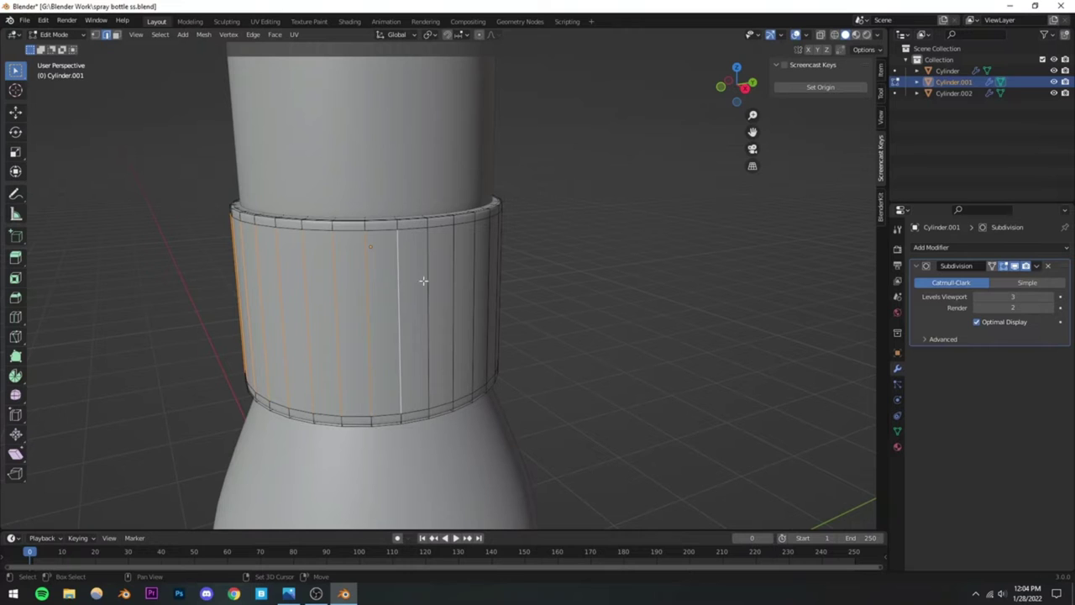
{"action": "left_click", "coordinate": [430, 281], "text": "alt+shift"}
{"action": "left_click", "coordinate": [456, 277], "text": "alt+shift"}
{"action": "left_click", "coordinate": [473, 277], "text": "alt+shift"}
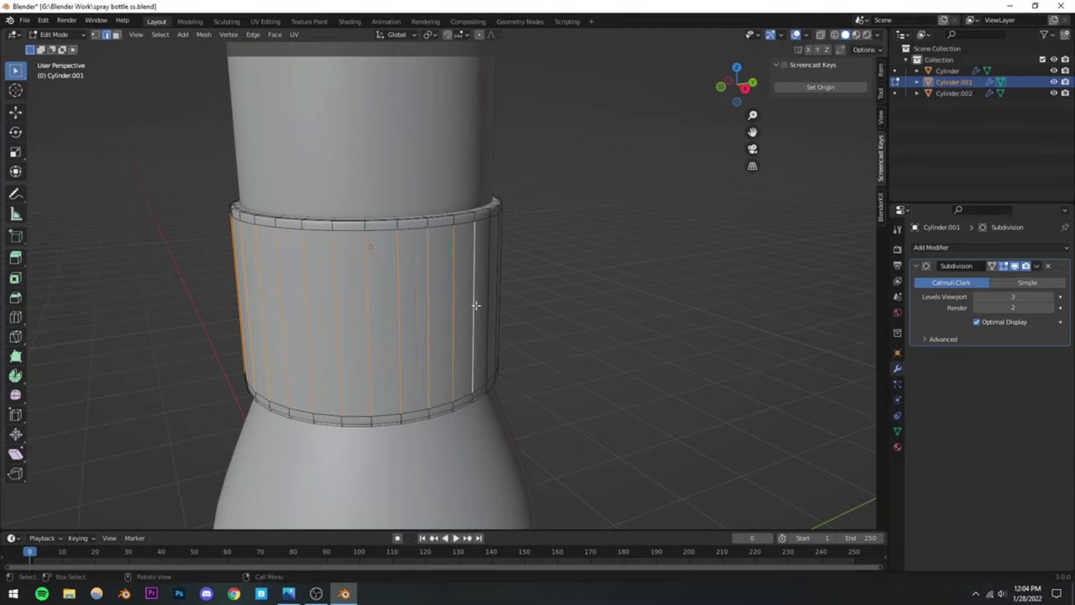
{"action": "middle_click_drag", "start_coordinate": [474, 277], "coordinate": [375, 279]}
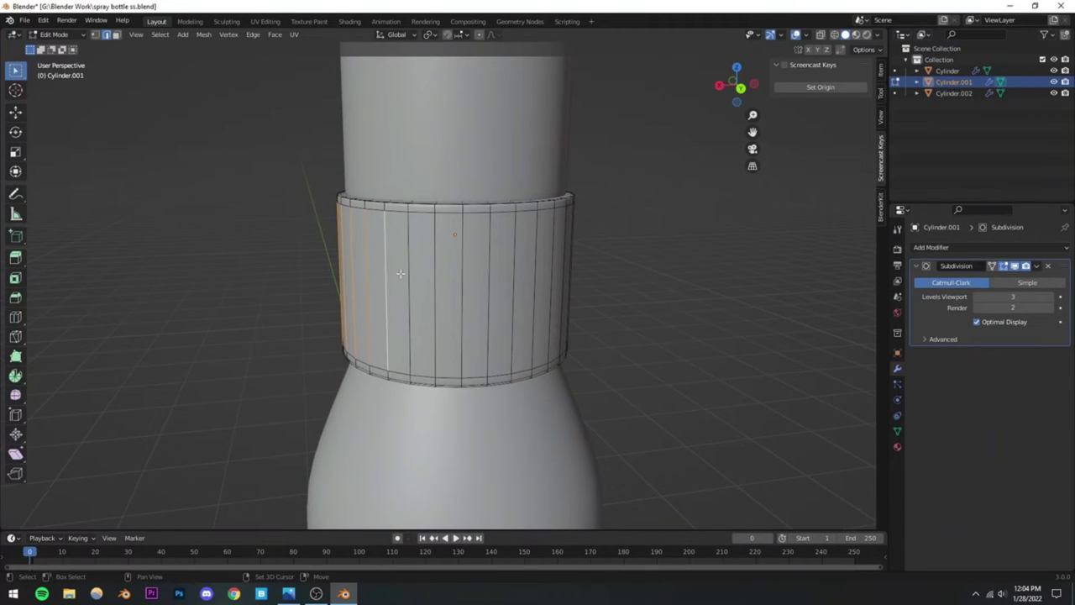
{"action": "left_click", "coordinate": [439, 273], "text": "alt+shift"}
{"action": "left_click", "coordinate": [464, 273], "text": "alt+shift"}
{"action": "left_click", "coordinate": [489, 271], "text": "alt+shift"}
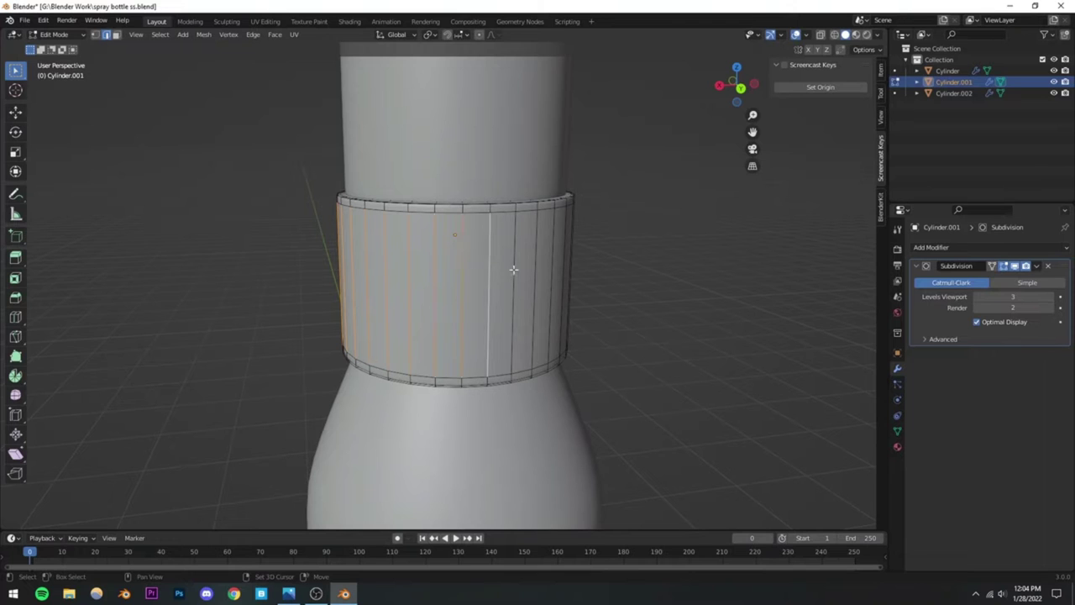
{"action": "left_click", "coordinate": [537, 267], "text": "alt+shift"}
{"action": "left_click", "coordinate": [554, 264], "text": "alt+shift"}
{"action": "middle_click_drag", "start_coordinate": [554, 264], "coordinate": [456, 288]}
{"action": "left_click", "coordinate": [373, 280], "text": "shift"}
{"action": "left_click", "coordinate": [387, 280], "text": "shift"}
{"action": "left_click", "coordinate": [407, 279], "text": "shift"}
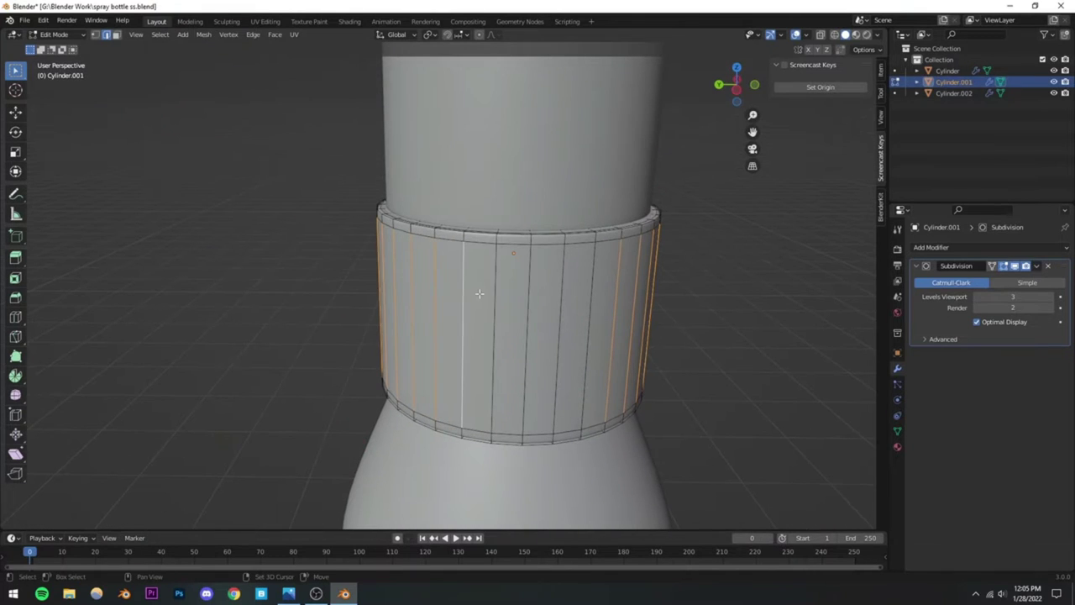
{"action": "left_click", "coordinate": [490, 291], "text": "alt+shift"}
{"action": "left_click", "coordinate": [530, 292], "text": "alt+shift"}
{"action": "left_click", "coordinate": [558, 293], "text": "alt+shift"}
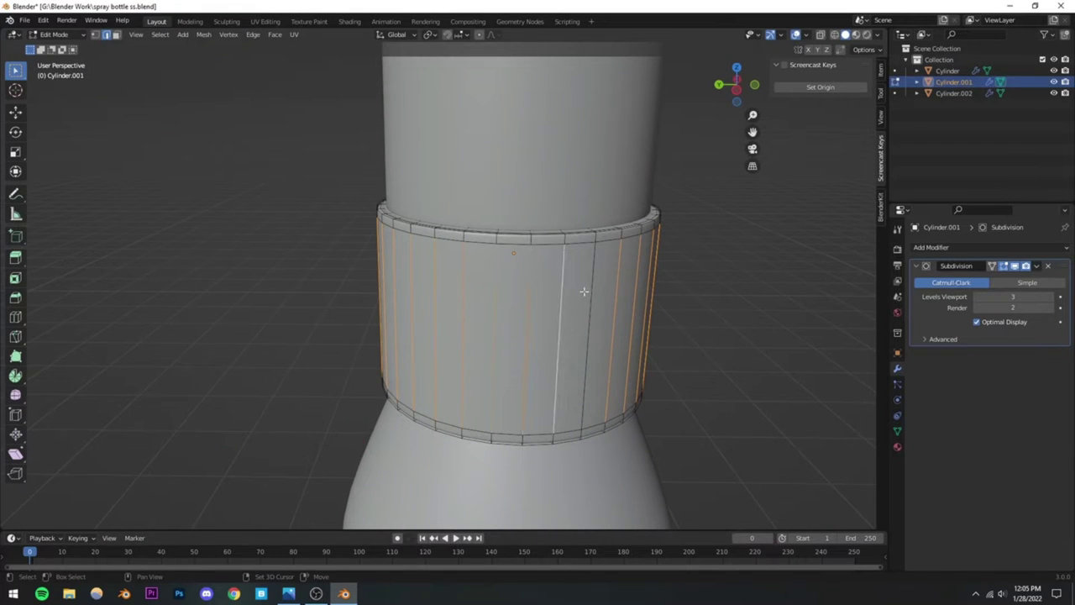
{"action": "middle_click_drag", "start_coordinate": [583, 293], "coordinate": [388, 403]}
Step: Subdivide the selected vertical edges of the ring twice, inspect the denser mesh and clear the selection
{"action": "right_click", "coordinate": [373, 316]}
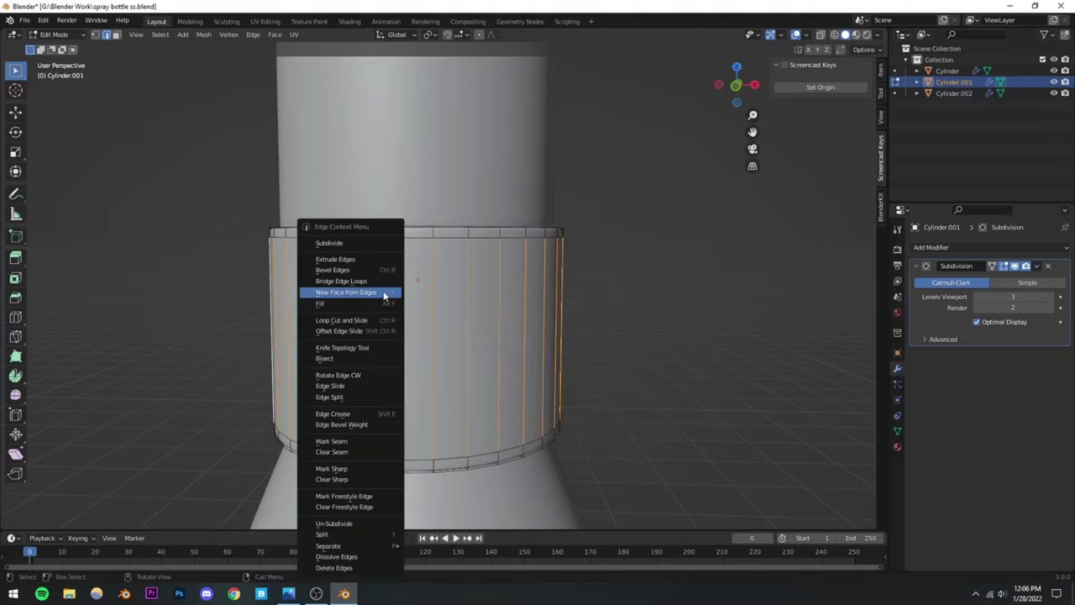
{"action": "left_click", "coordinate": [336, 243]}
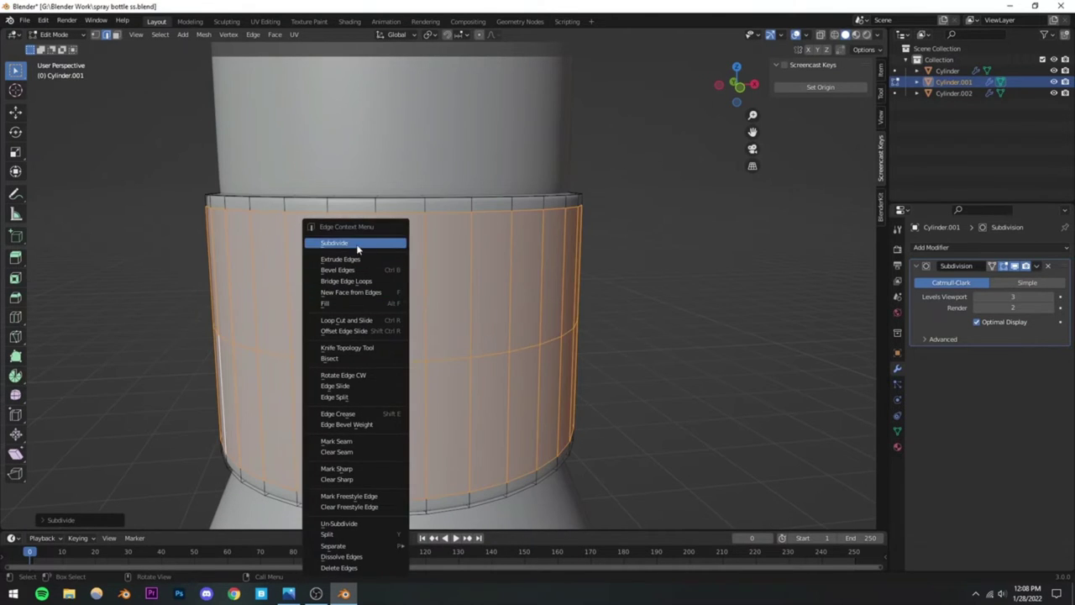
{"action": "left_click", "coordinate": [358, 243]}
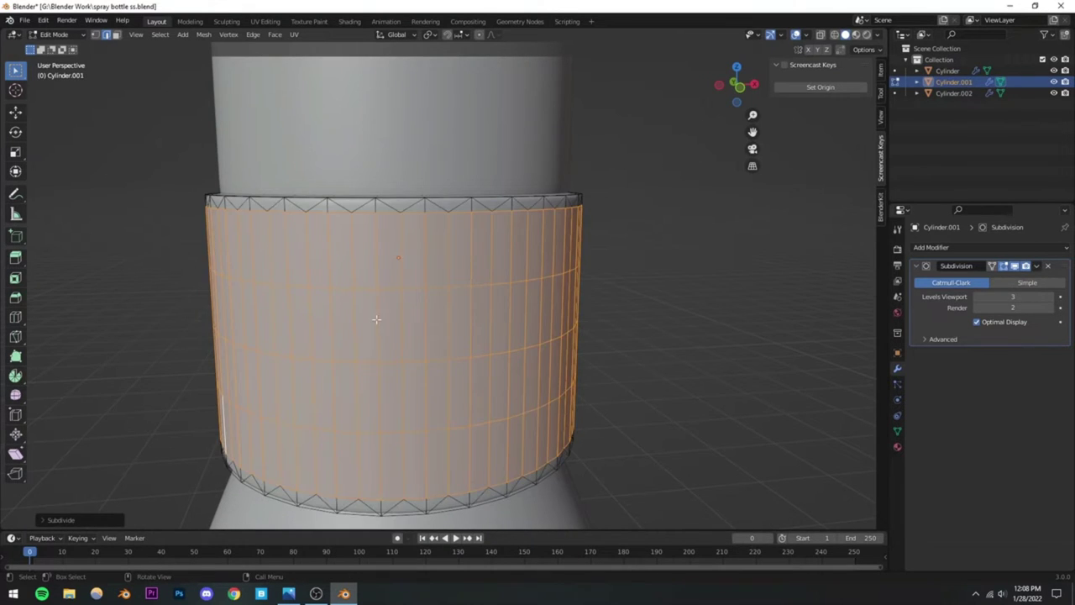
{"action": "scroll", "coordinate": [388, 314], "scroll_direction": "down", "scroll_amount": 3}
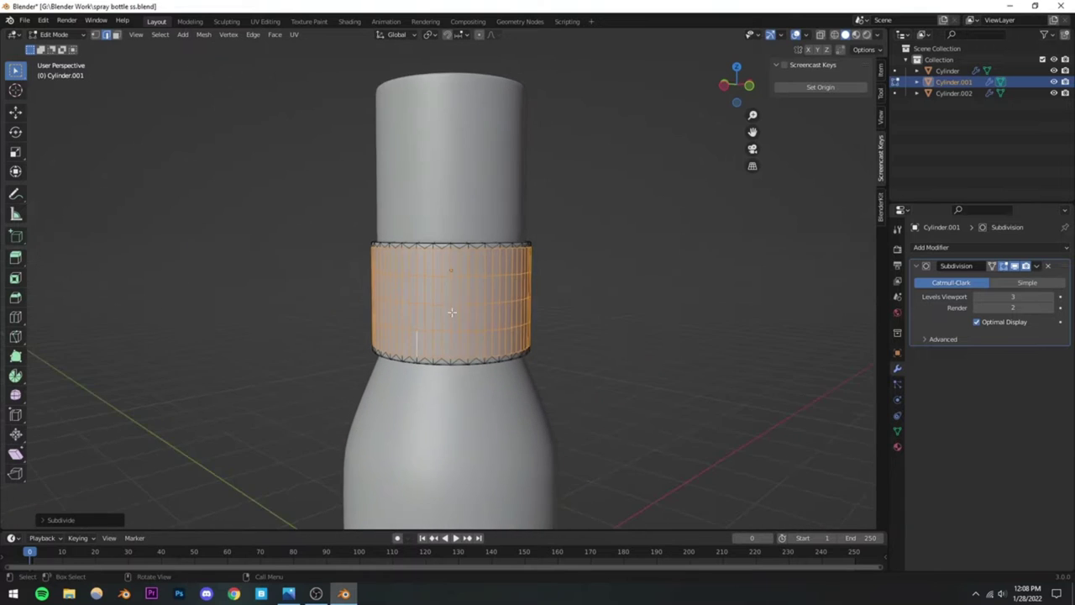
{"action": "key", "text": "alt+a"}
{"action": "scroll", "coordinate": [425, 306], "scroll_direction": "up", "scroll_amount": 3}
{"action": "key", "text": "a"}
{"action": "scroll", "coordinate": [426, 310], "scroll_direction": "down", "scroll_amount": 4}
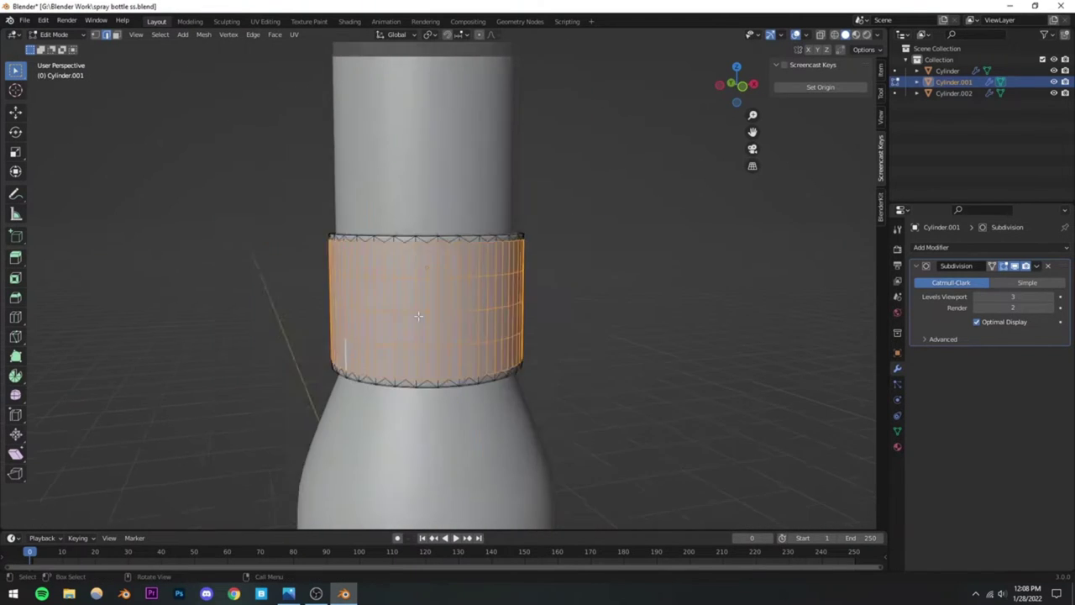
{"action": "scroll", "coordinate": [429, 314], "scroll_direction": "up", "scroll_amount": 2}
{"action": "key", "text": "alt+a"}
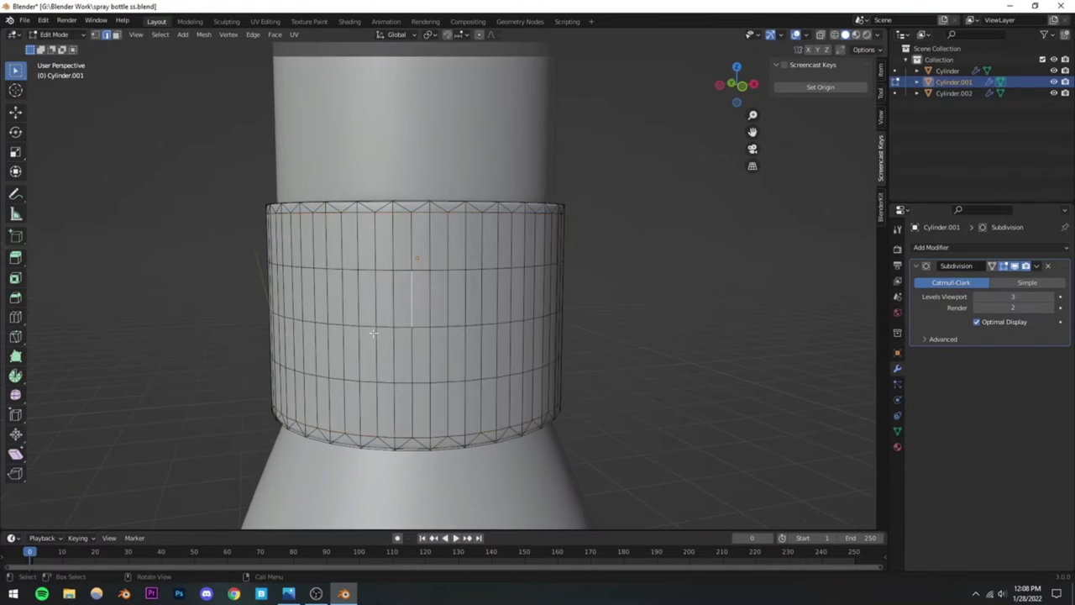
Step: Select one full-height column of the ring's in-between vertical edges and extend the selection to all edges of similar length
{"action": "middle_click_drag", "start_coordinate": [424, 311], "coordinate": [375, 275]}
{"action": "scroll", "coordinate": [375, 275], "scroll_direction": "up", "scroll_amount": 3}
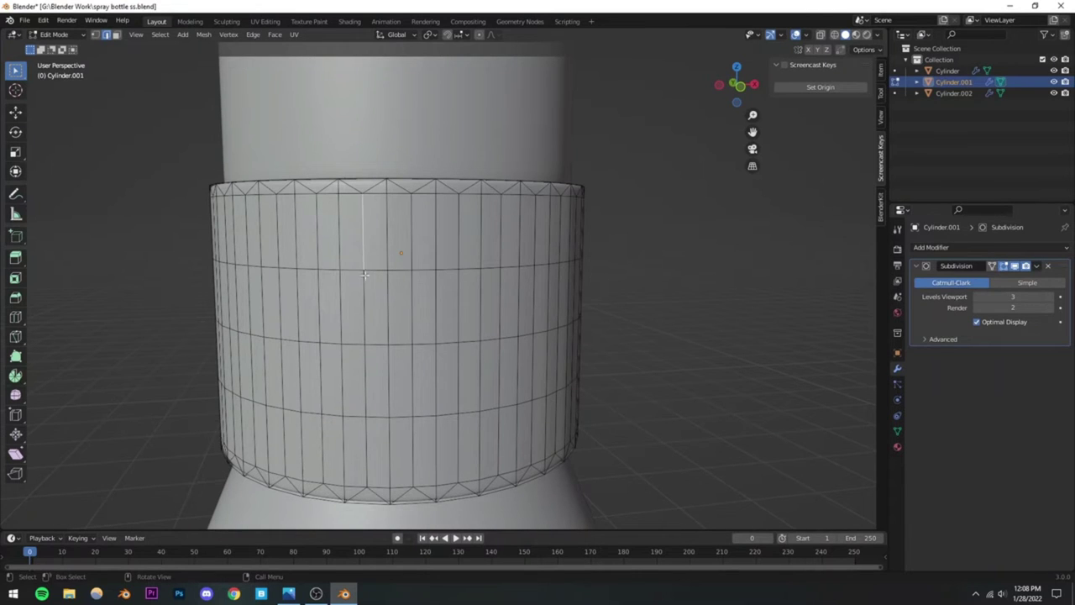
{"action": "middle_click_drag", "start_coordinate": [365, 443], "coordinate": [411, 318]}
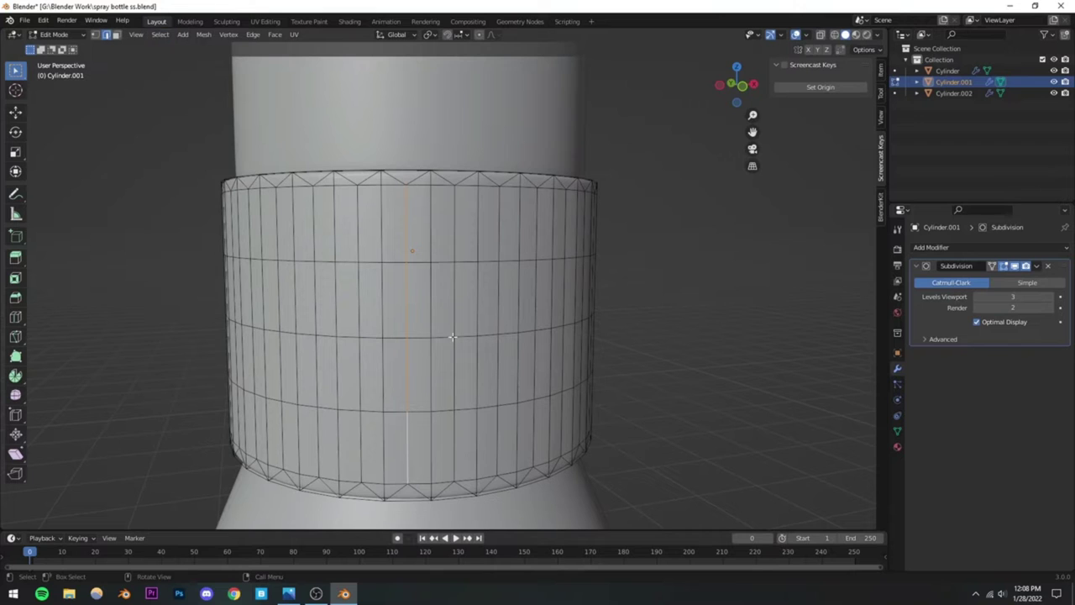
{"action": "left_click", "coordinate": [161, 35]}
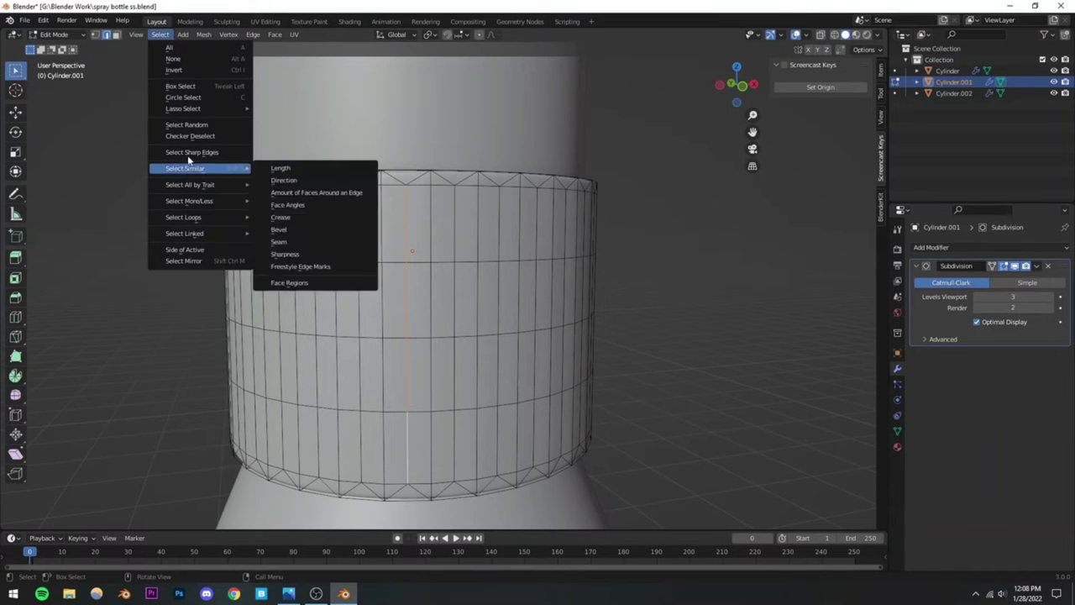
{"action": "mouse_move", "coordinate": [190, 170]}
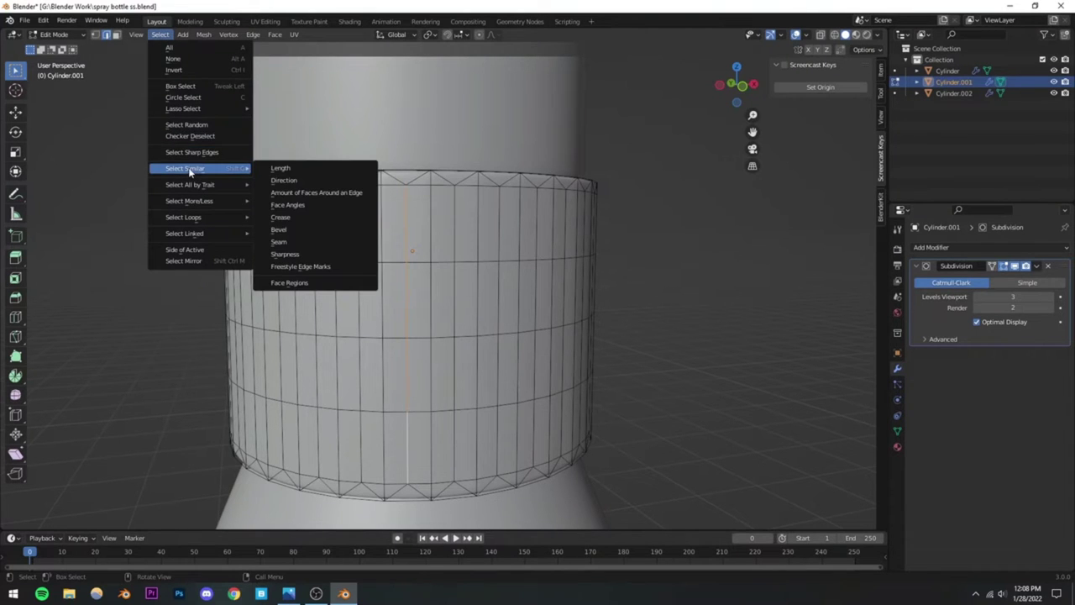
{"action": "left_click", "coordinate": [281, 169]}
{"action": "scroll", "coordinate": [432, 269], "scroll_direction": "down", "scroll_amount": 5}
{"action": "middle_click_drag", "start_coordinate": [577, 295], "coordinate": [636, 295], "text": "shift"}
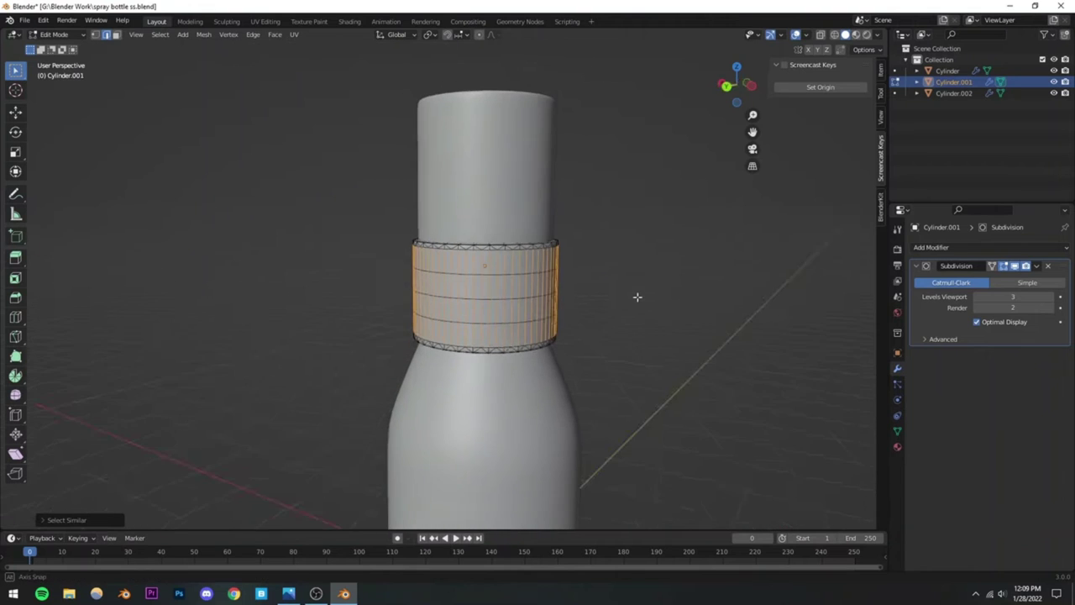
{"action": "middle_click_drag", "start_coordinate": [494, 287], "coordinate": [374, 304]}
{"action": "scroll", "coordinate": [412, 300], "scroll_direction": "up", "scroll_amount": 3}
{"action": "scroll", "coordinate": [410, 302], "scroll_direction": "down", "scroll_amount": 4}
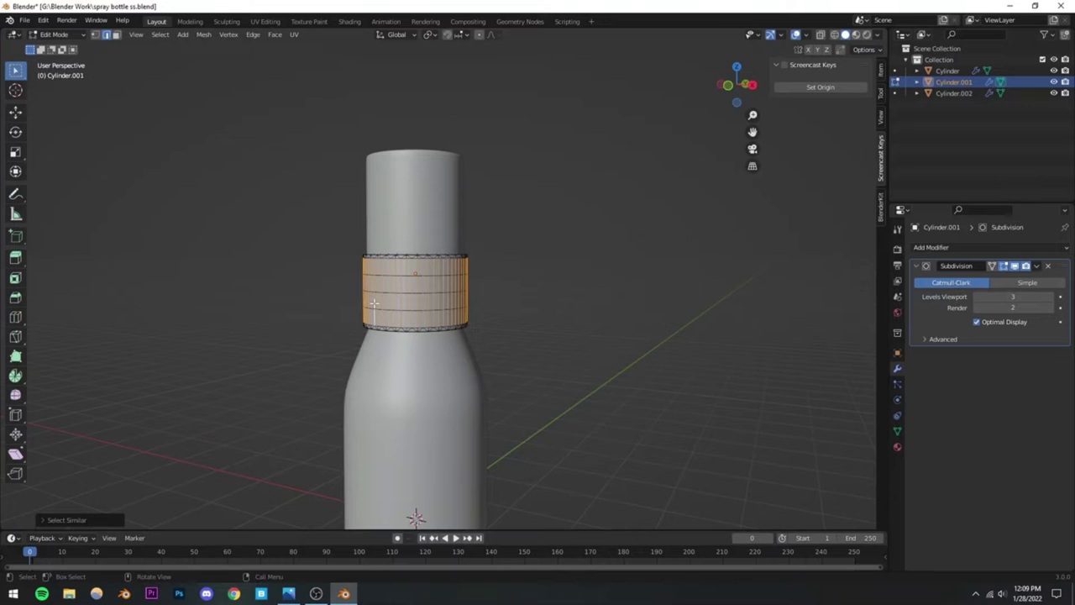
Step: Save the file, and bevel the selected vertical edges around the ring by about 0.02 m with one segment
{"action": "scroll", "coordinate": [374, 304], "scroll_direction": "up", "scroll_amount": 4}
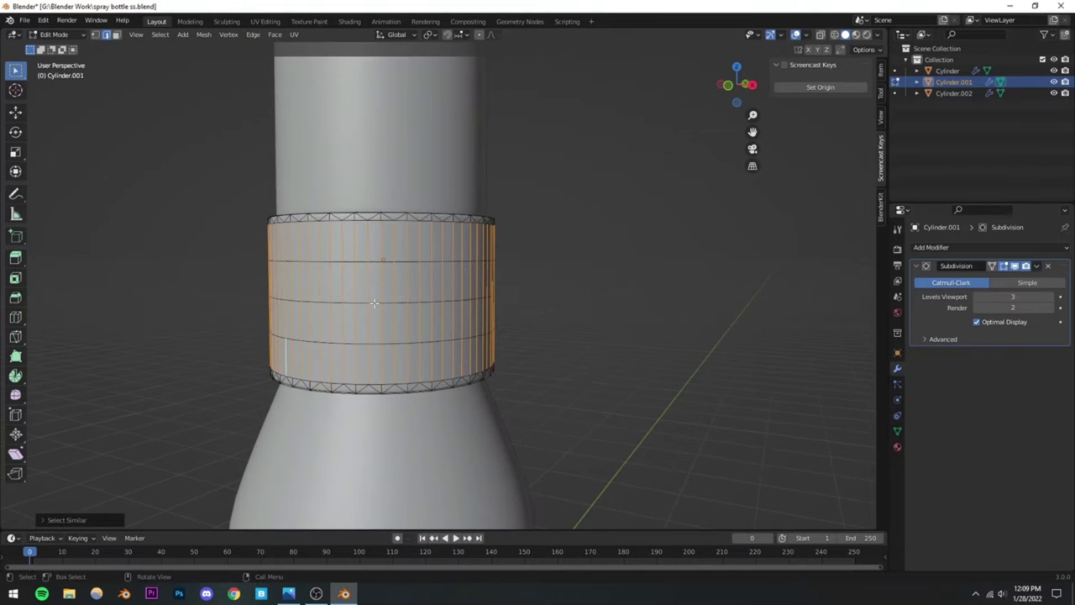
{"action": "key", "text": "ctrl+s"}
{"action": "scroll", "coordinate": [370, 302], "scroll_direction": "up", "scroll_amount": 3}
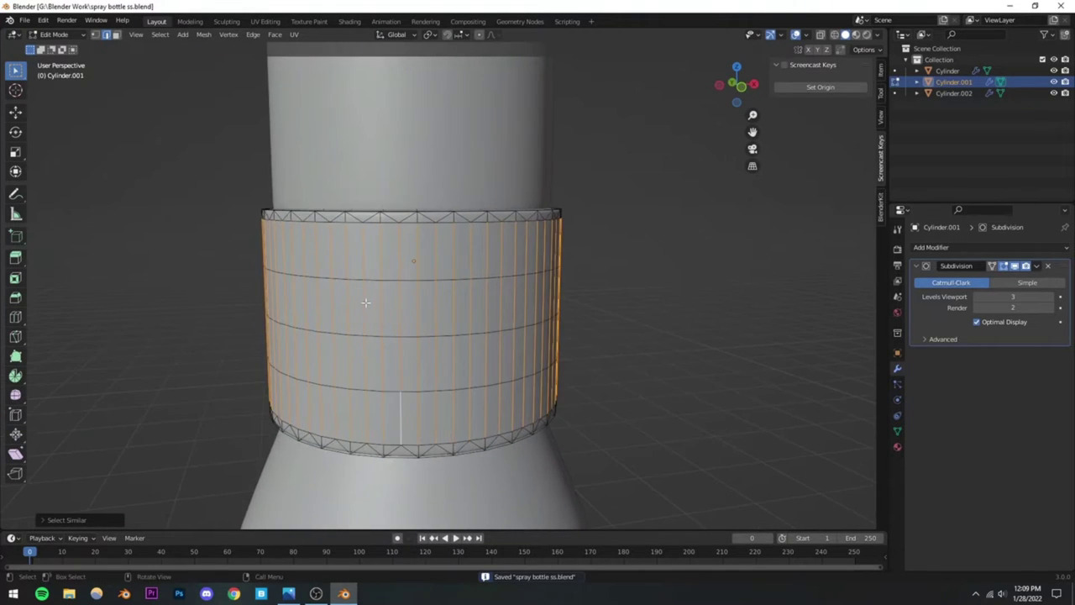
{"action": "middle_click_drag", "start_coordinate": [366, 302], "coordinate": [494, 299]}
{"action": "key", "text": "ctrl"}
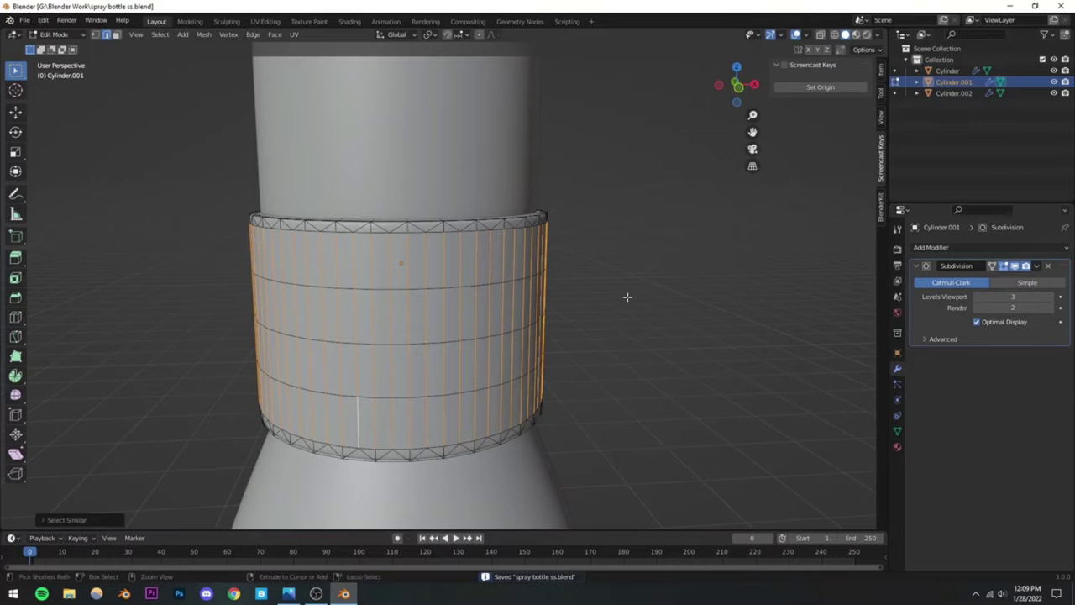
{"action": "key", "text": "ctrl+b"}
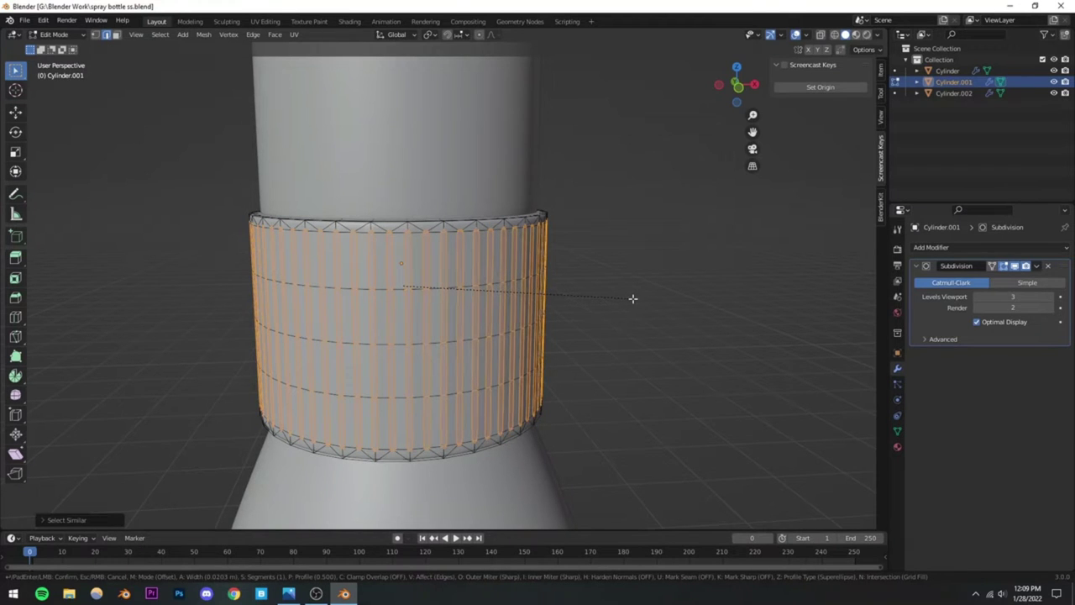
{"action": "left_click", "coordinate": [633, 298]}
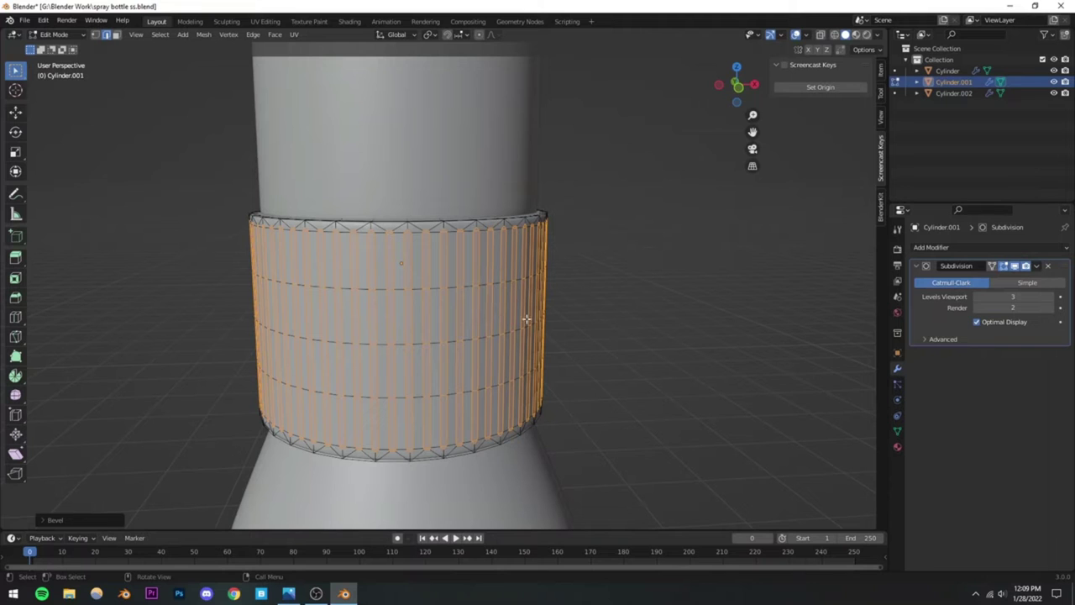
Step: Try to extrude the bevelled strips inward at a scale of about 0.962 and check the grooves in Object Mode
{"action": "middle_click_drag", "start_coordinate": [457, 314], "coordinate": [437, 315]}
{"action": "scroll", "coordinate": [436, 315], "scroll_direction": "up", "scroll_amount": 1}
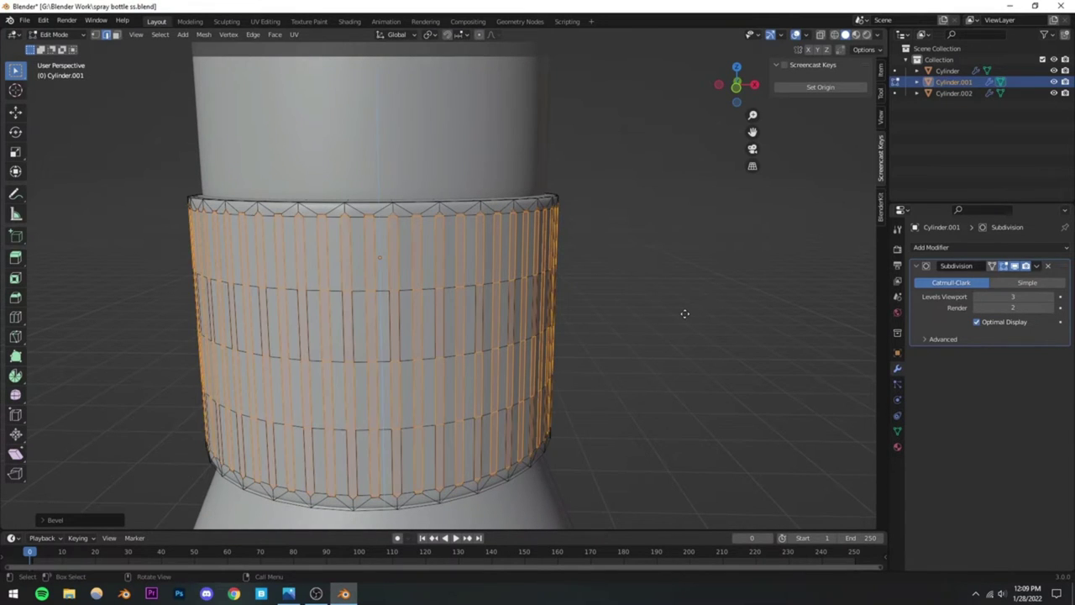
{"action": "key", "text": "s"}
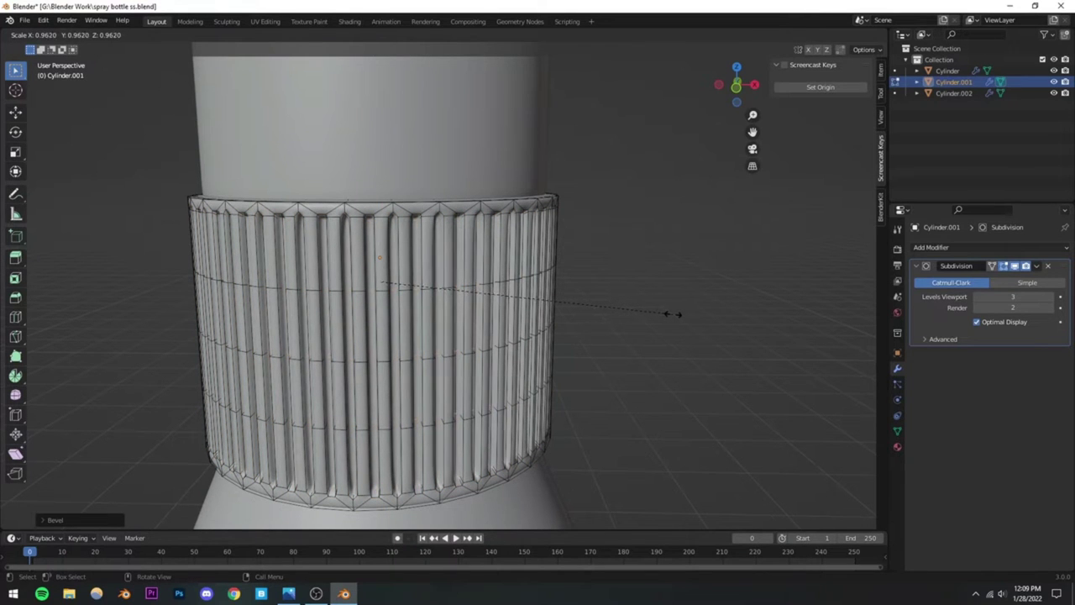
{"action": "left_click", "coordinate": [675, 314]}
{"action": "scroll", "coordinate": [672, 312], "scroll_direction": "down", "scroll_amount": 6}
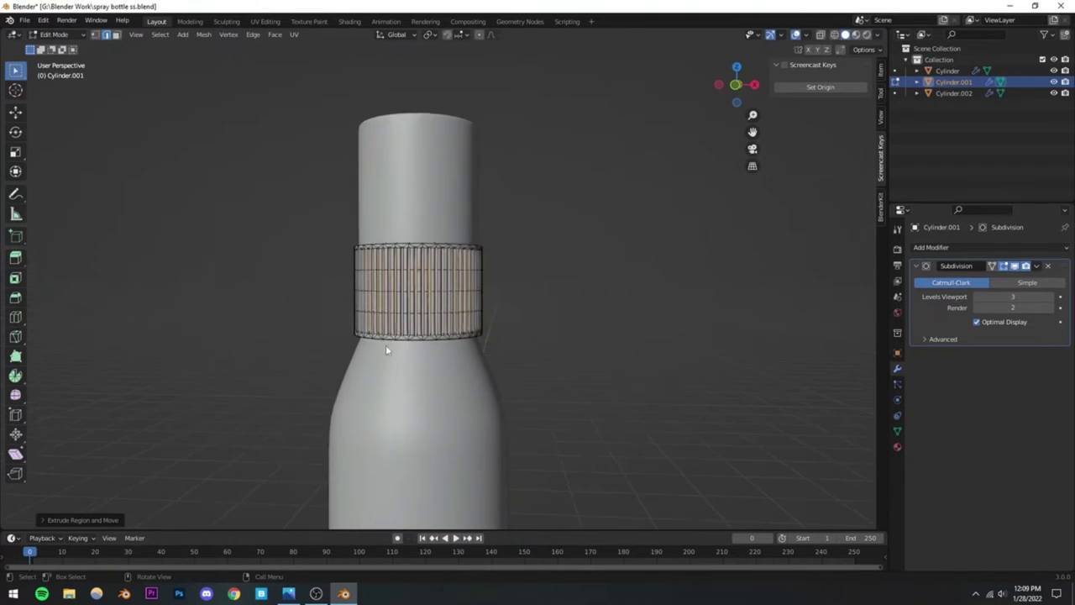
{"action": "key", "text": "Tab"}
{"action": "scroll", "coordinate": [409, 345], "scroll_direction": "up", "scroll_amount": 8}
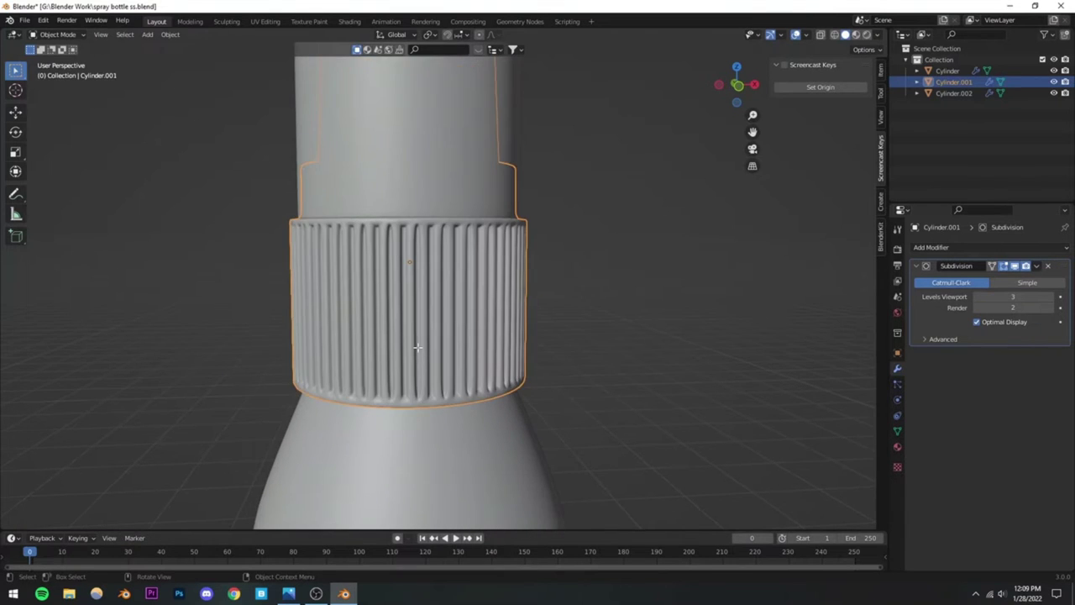
{"action": "key", "text": "Tab"}
{"action": "middle_click_drag", "start_coordinate": [420, 346], "coordinate": [447, 273]}
{"action": "key", "text": "Tab"}
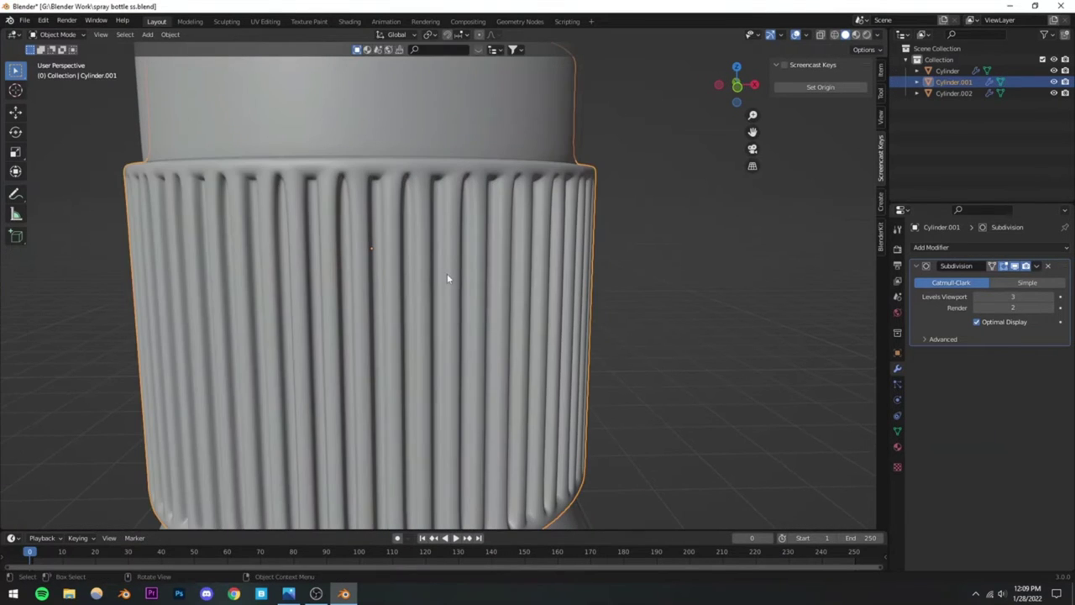
{"action": "key", "text": "Tab"}
{"action": "key", "text": "a"}
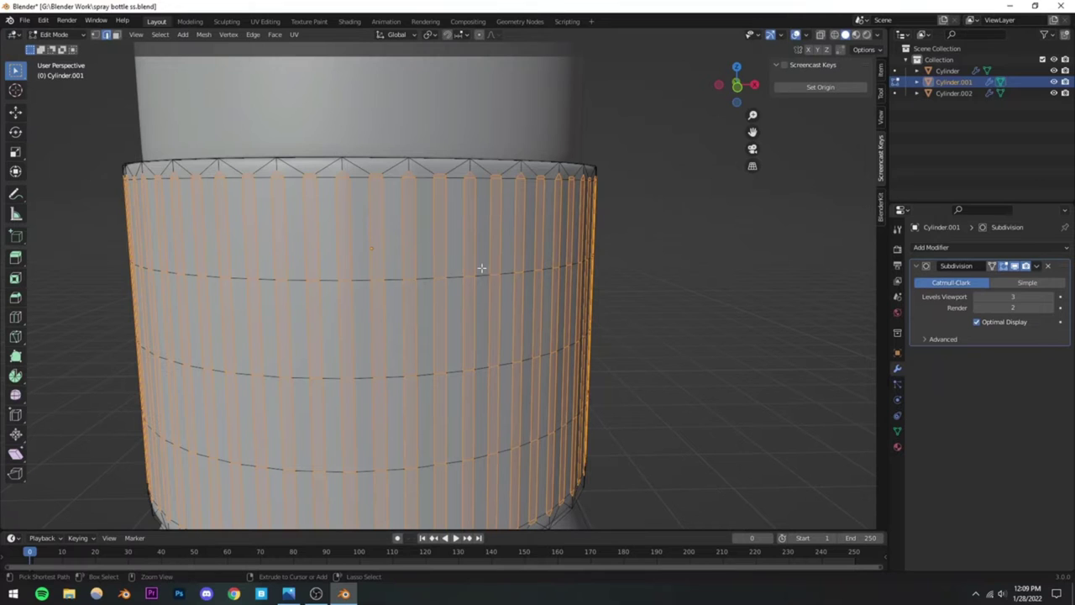
Step: Extrude the bevelled strips inward at a scale of about 0.9885, check the grooves in Object Mode and return to Edit Mode
{"action": "key", "text": "s"}
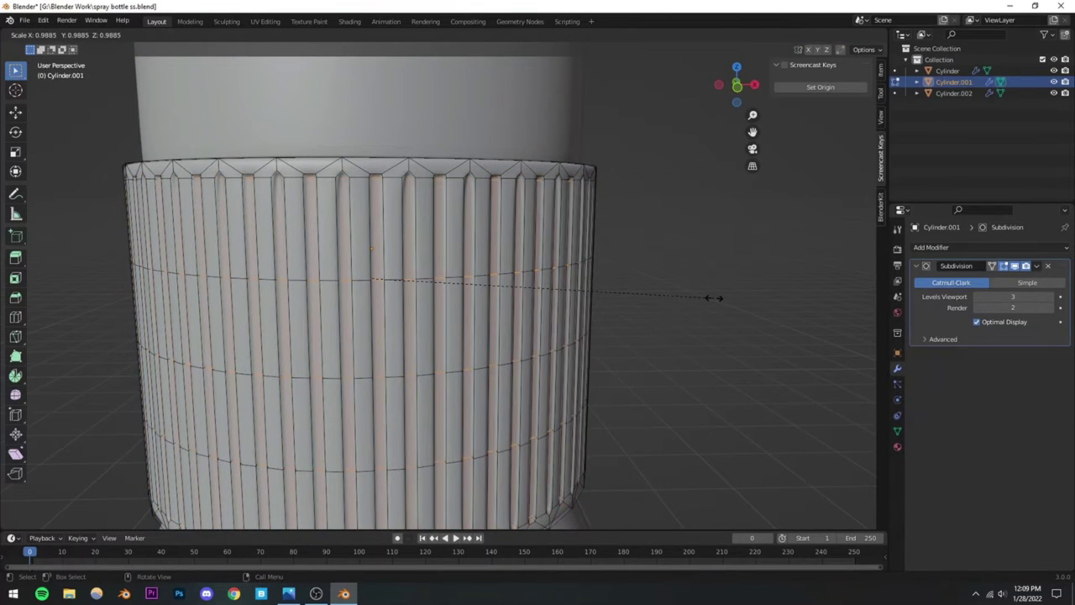
{"action": "left_click", "coordinate": [712, 298]}
{"action": "key", "text": "Tab"}
{"action": "scroll", "coordinate": [582, 311], "scroll_direction": "down", "scroll_amount": 5}
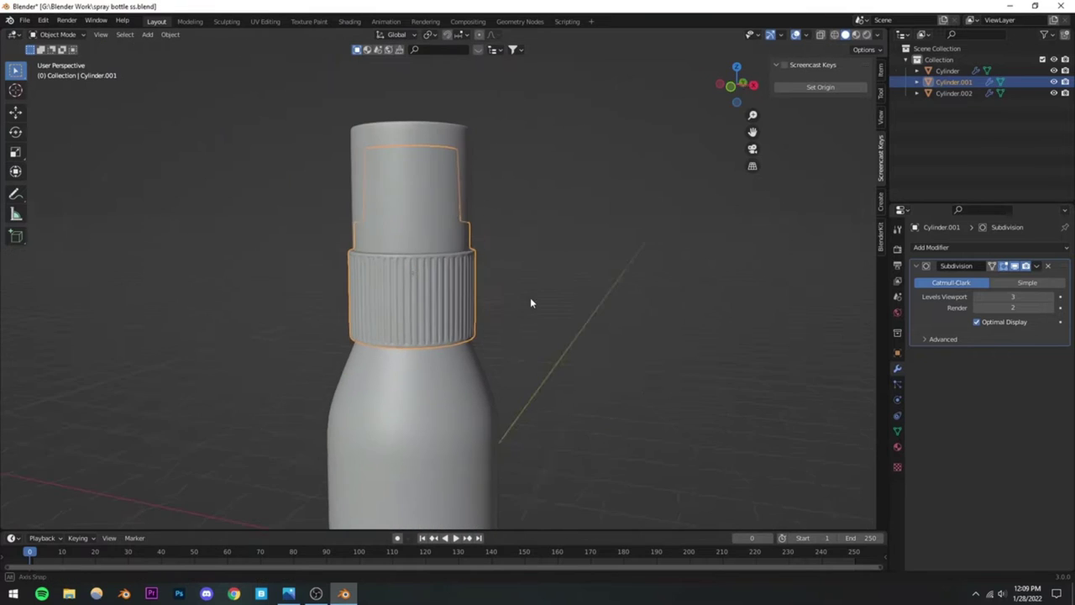
{"action": "scroll", "coordinate": [390, 317], "scroll_direction": "up", "scroll_amount": 1}
{"action": "scroll", "coordinate": [391, 318], "scroll_direction": "up", "scroll_amount": 4}
{"action": "key", "text": "Tab"}
{"action": "middle_click_drag", "start_coordinate": [405, 324], "coordinate": [347, 351]}
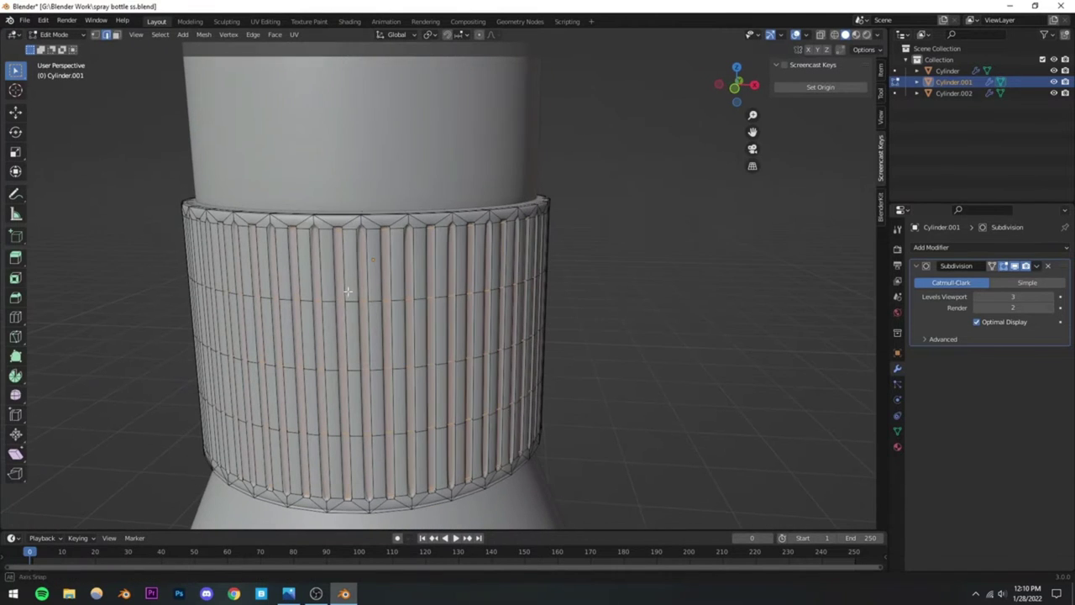
{"action": "key", "text": "ctrl+r"}
{"action": "left_click", "coordinate": [368, 262]}
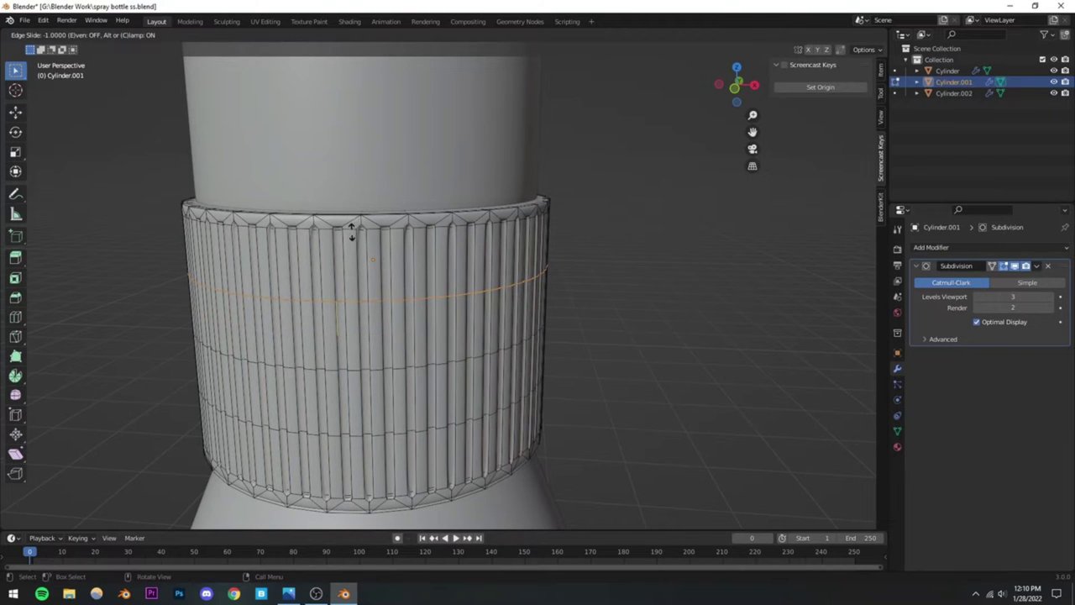
{"action": "right_click", "coordinate": [341, 253]}
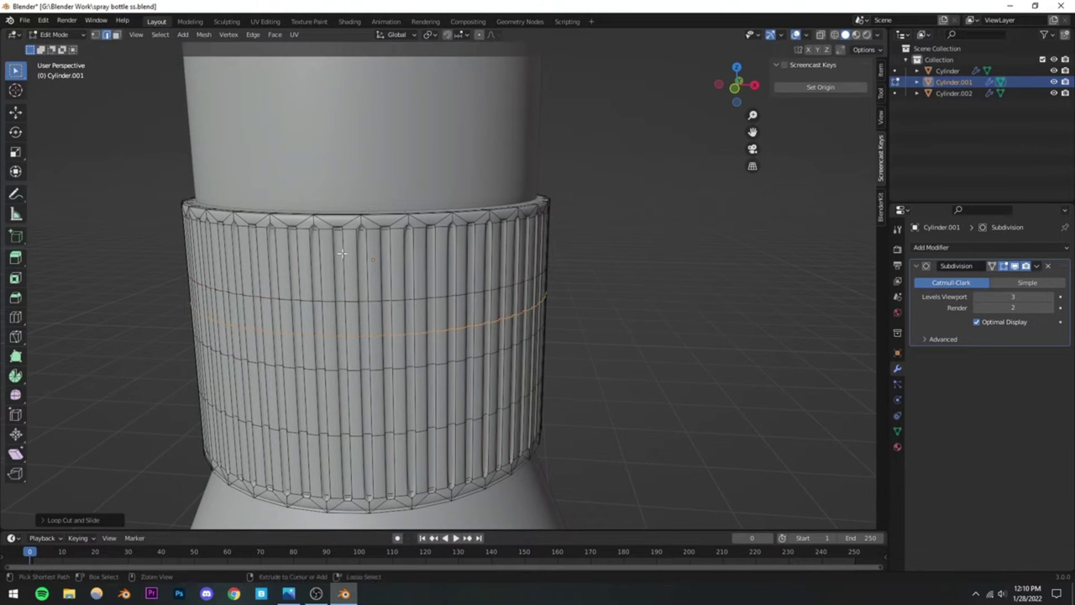
{"action": "key", "text": "ctrl+z"}
Step: Add a loop cut around the upper part of the grooved wall and slide it up close to the ring's top edge
{"action": "key", "text": "ctrl+r"}
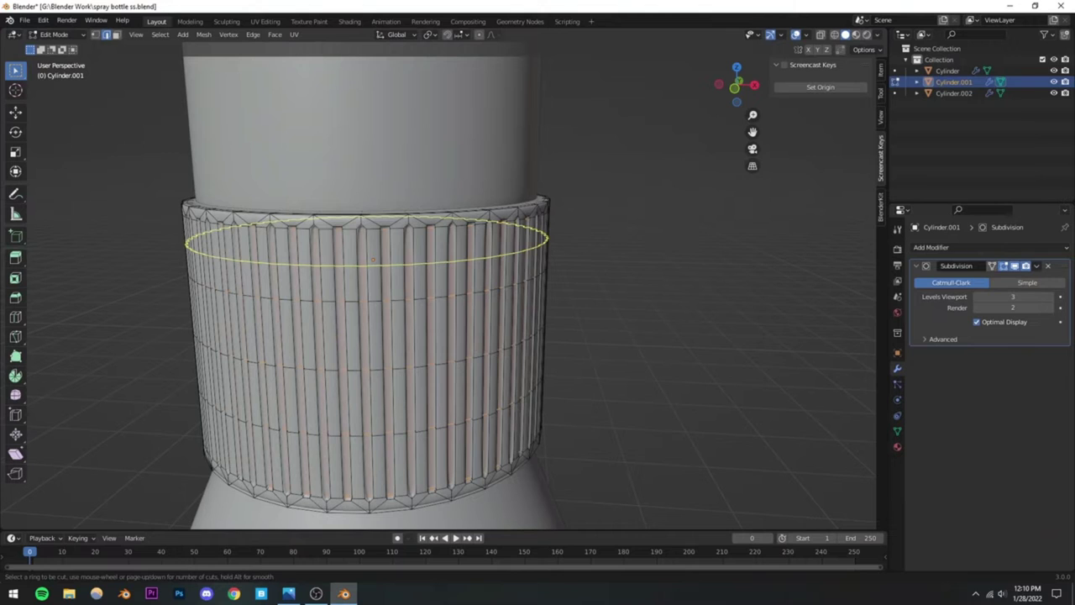
{"action": "left_click", "coordinate": [345, 249]}
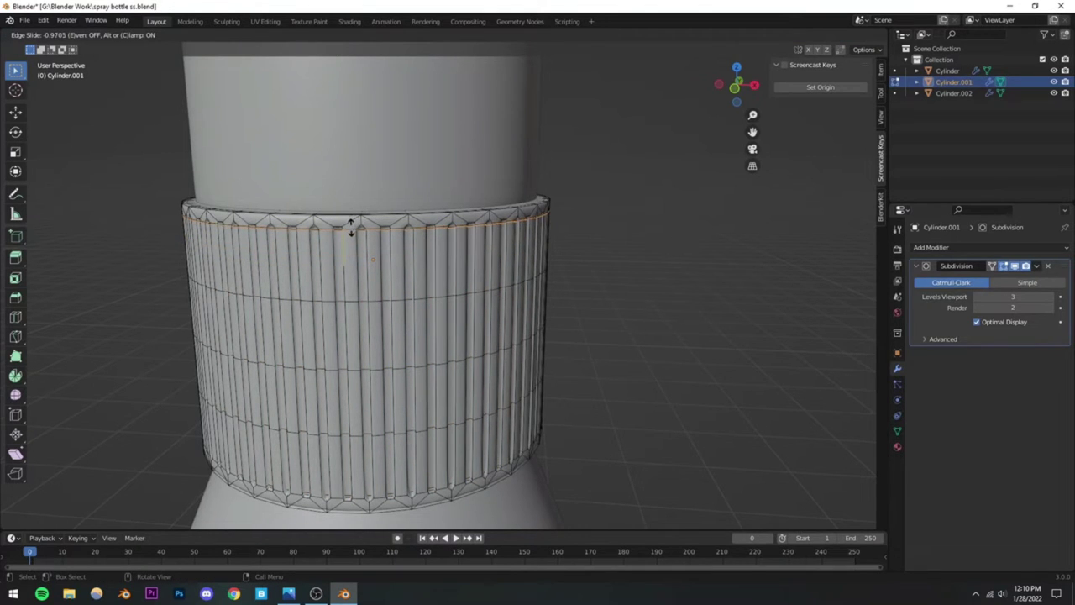
{"action": "left_click", "coordinate": [352, 223]}
Step: Add a loop cut around the lowest band of the grooved wall, slide it about 0.55 toward the bottom edge and return to Object Mode
{"action": "key", "text": "ctrl+r"}
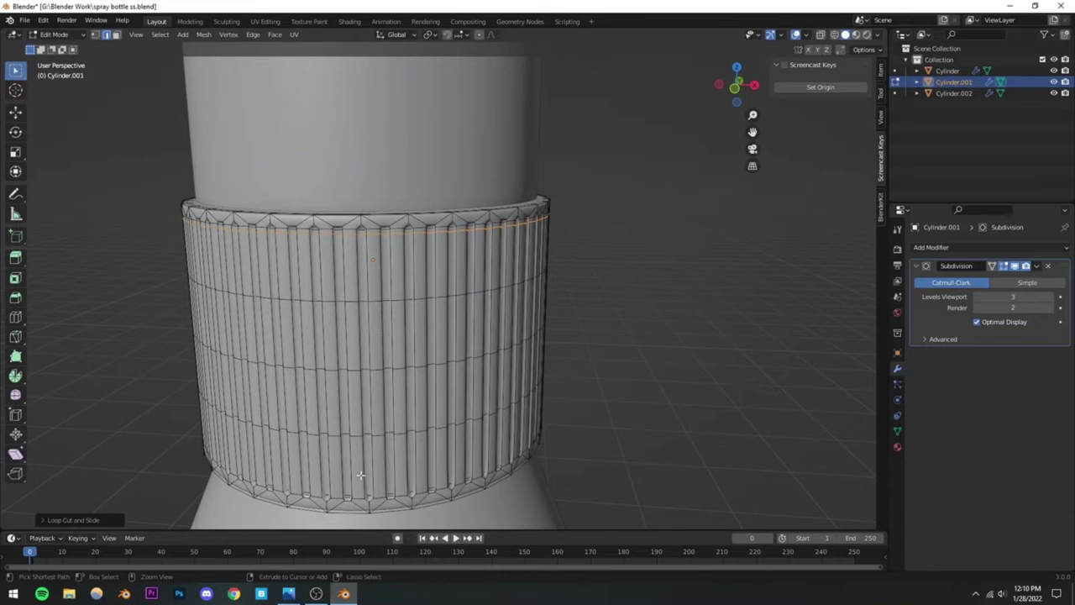
{"action": "left_click", "coordinate": [352, 479]}
{"action": "right_click", "coordinate": [352, 479]}
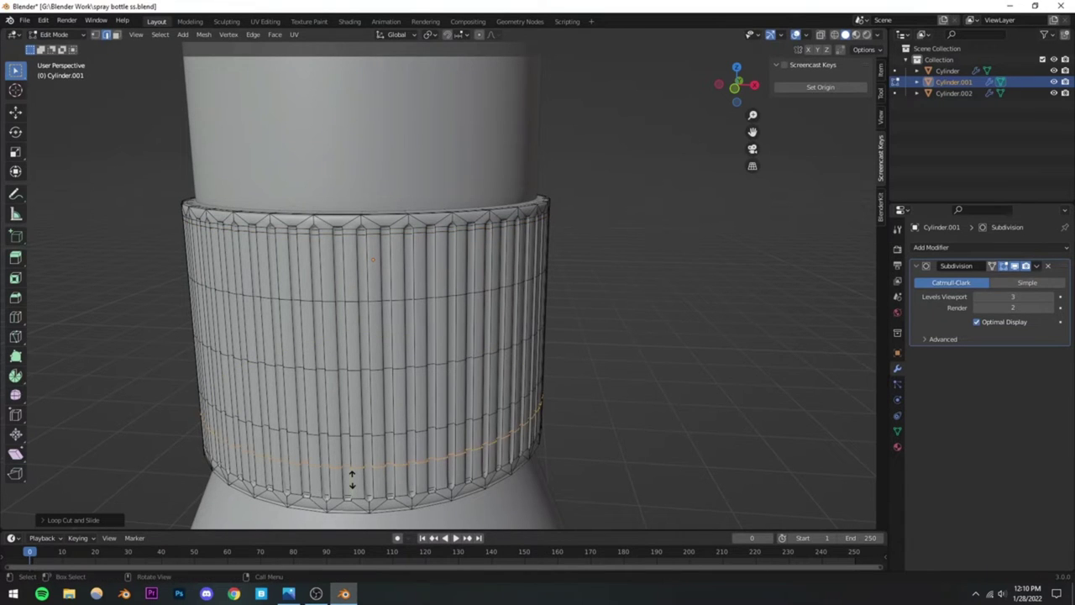
{"action": "key", "text": "g"}
{"action": "key", "text": "g"}
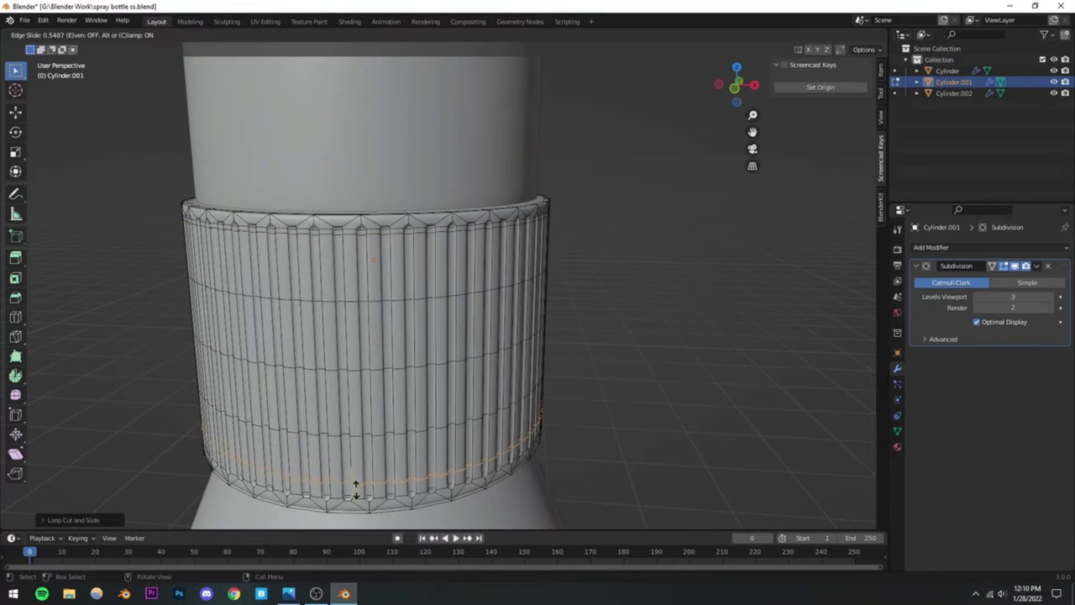
{"action": "left_click", "coordinate": [355, 489]}
{"action": "scroll", "coordinate": [353, 416], "scroll_direction": "down", "scroll_amount": 4}
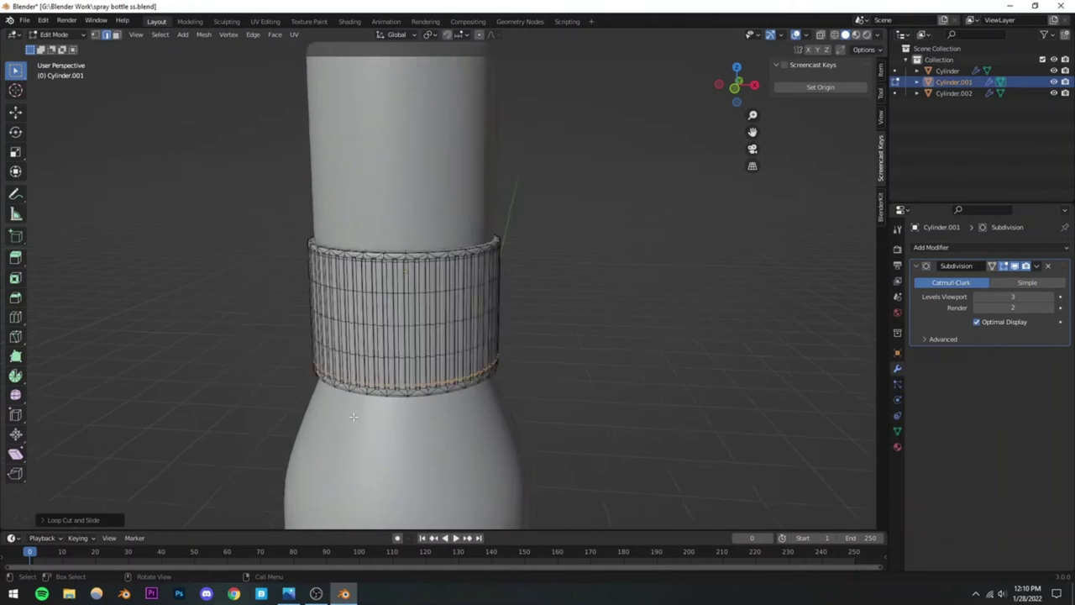
{"action": "scroll", "coordinate": [353, 417], "scroll_direction": "down", "scroll_amount": 2}
{"action": "key", "text": "Tab"}
{"action": "scroll", "coordinate": [599, 303], "scroll_direction": "down", "scroll_amount": 4}
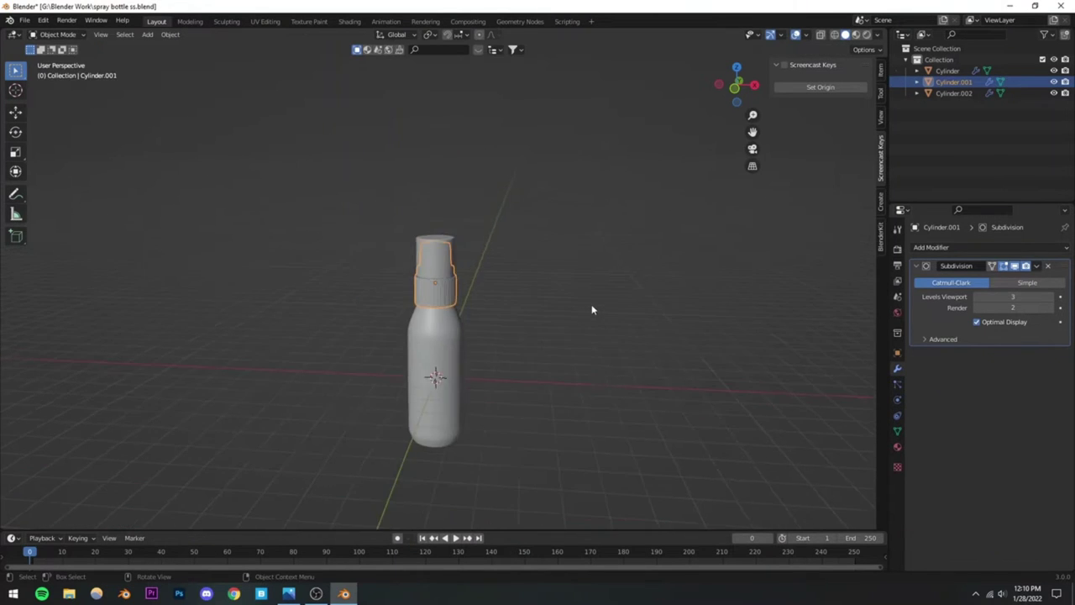
Step: Examine the ribbed ring and the whole bottle from several sides and save the file
{"action": "scroll", "coordinate": [505, 289], "scroll_direction": "up", "scroll_amount": 6}
{"action": "key", "text": "Tab"}
{"action": "scroll", "coordinate": [398, 322], "scroll_direction": "up", "scroll_amount": 2}
{"action": "key", "text": "Tab"}
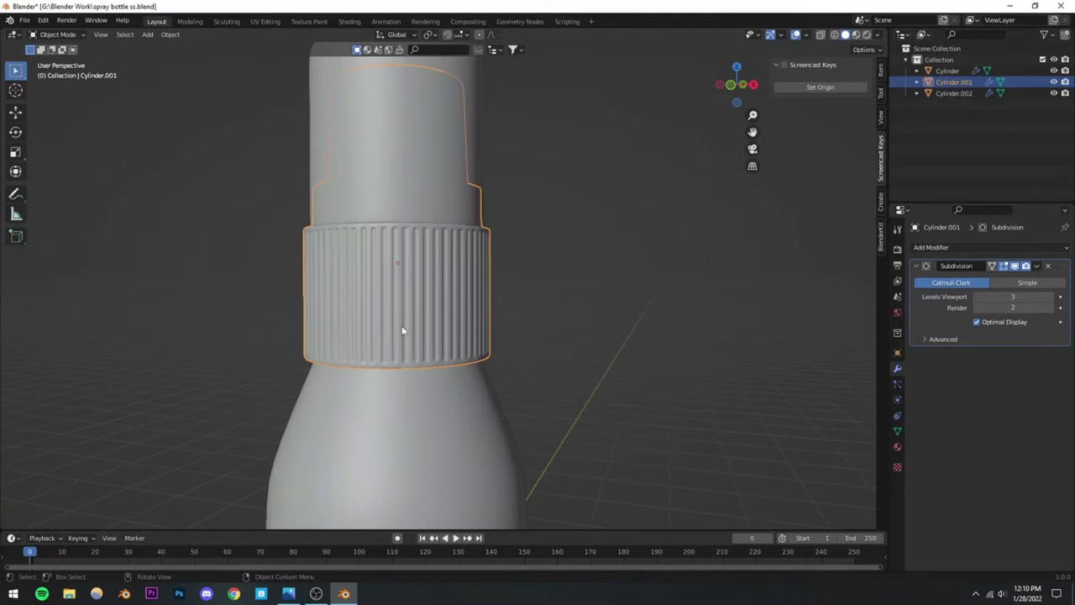
{"action": "key", "text": "ctrl+s"}
{"action": "middle_click_drag", "start_coordinate": [401, 325], "coordinate": [378, 335]}
{"action": "scroll", "coordinate": [400, 331], "scroll_direction": "down", "scroll_amount": 3}
{"action": "scroll", "coordinate": [319, 336], "scroll_direction": "up", "scroll_amount": 5}
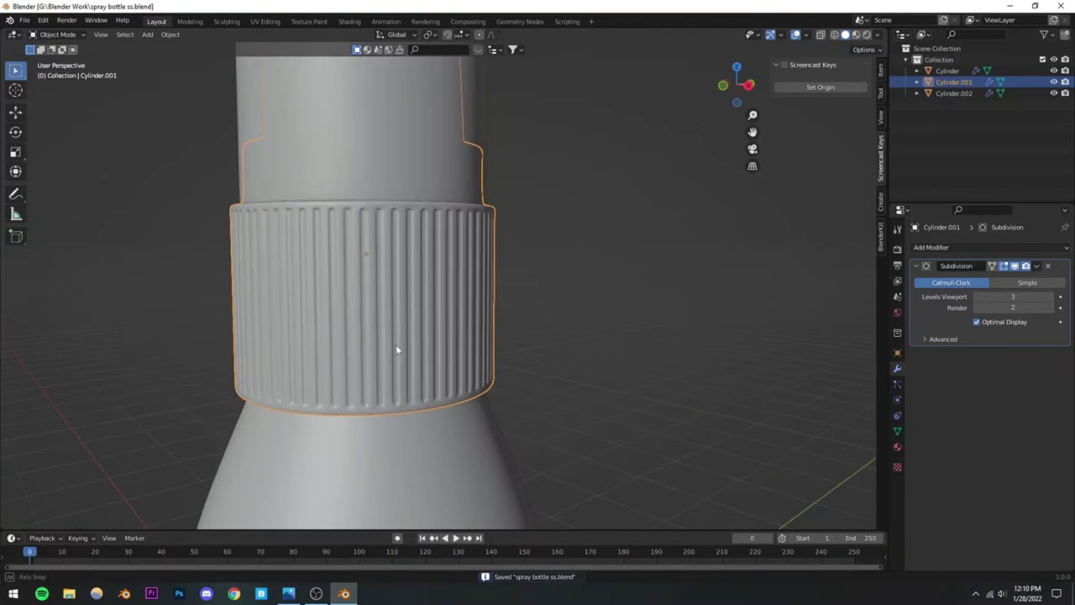
{"action": "scroll", "coordinate": [445, 352], "scroll_direction": "down", "scroll_amount": 2}
{"action": "middle_click_drag", "start_coordinate": [444, 352], "coordinate": [487, 351]}
{"action": "scroll", "coordinate": [422, 351], "scroll_direction": "down", "scroll_amount": 4}
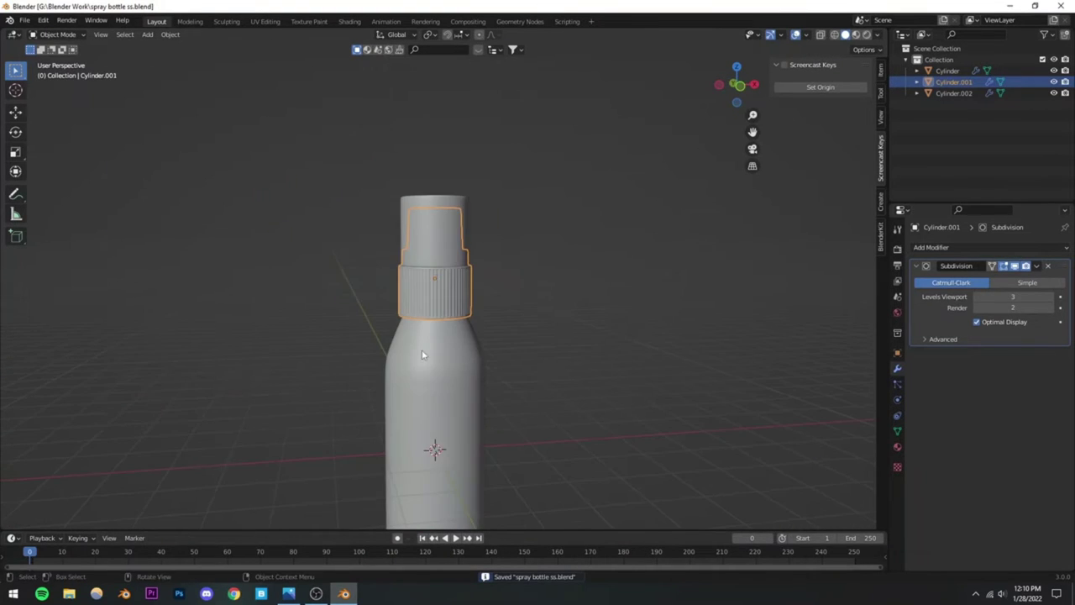
{"action": "middle_click_drag", "start_coordinate": [423, 351], "coordinate": [351, 348]}
{"action": "scroll", "coordinate": [383, 362], "scroll_direction": "down", "scroll_amount": 5}
{"action": "middle_click_drag", "start_coordinate": [412, 371], "coordinate": [473, 395]}
{"action": "left_click", "coordinate": [476, 310]}
{"action": "key", "text": "ctrl+s"}
{"action": "scroll", "coordinate": [437, 352], "scroll_direction": "up", "scroll_amount": 7}
{"action": "middle_click_drag", "start_coordinate": [473, 395], "coordinate": [484, 301], "text": "shift"}
{"action": "middle_click_drag", "start_coordinate": [479, 370], "coordinate": [414, 269]}
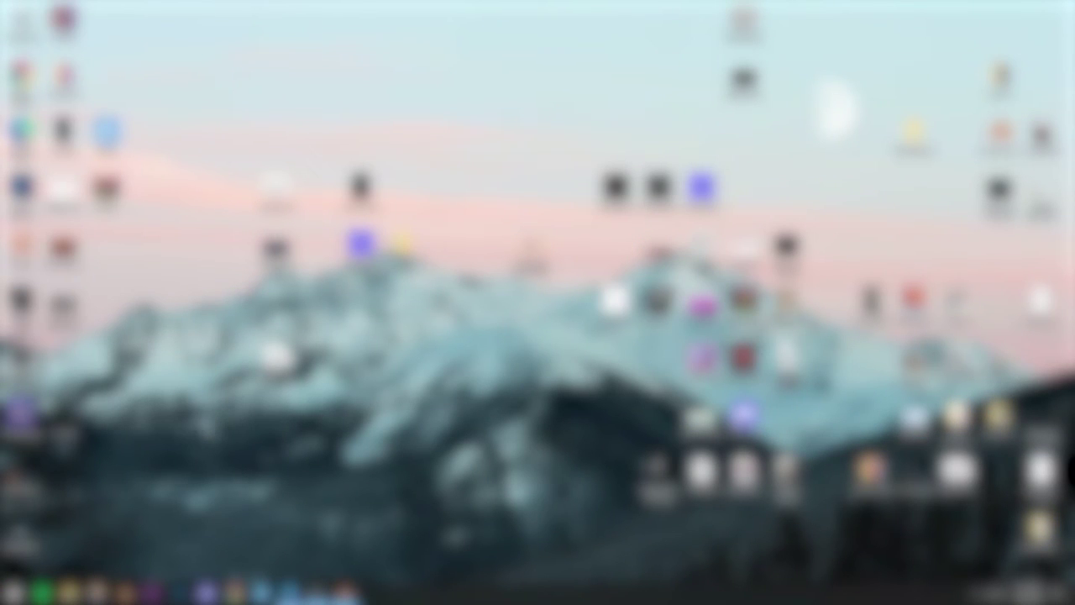
Step: Switch to File Explorer, go to the Blender 12 - Spray Bottle folder under Classes and open the label image Bruh.png
{"action": "left_click", "coordinate": [72, 595]}
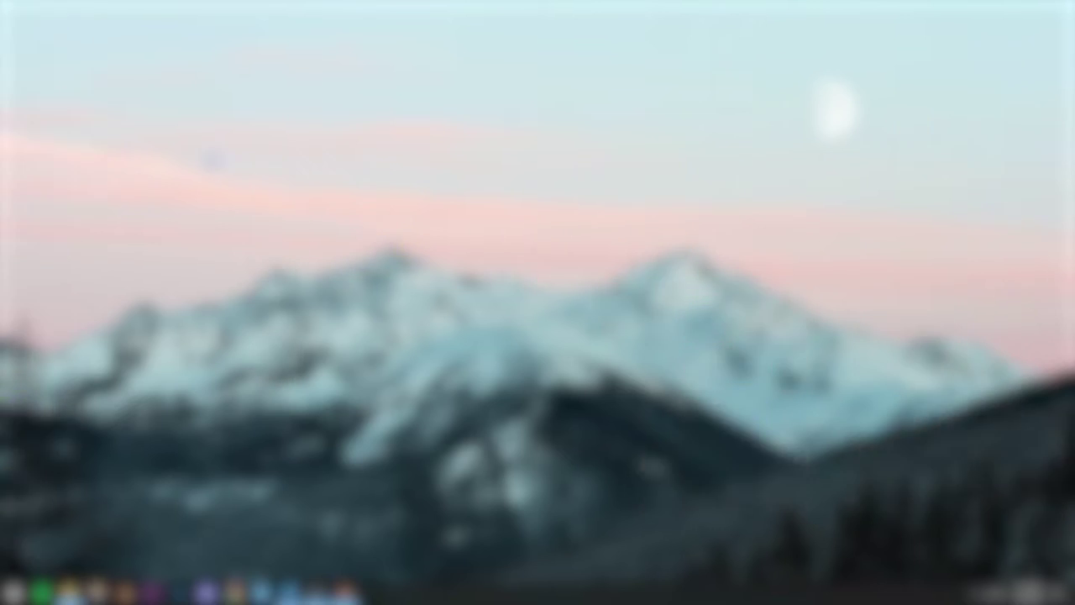
{"action": "left_click", "coordinate": [50, 172]}
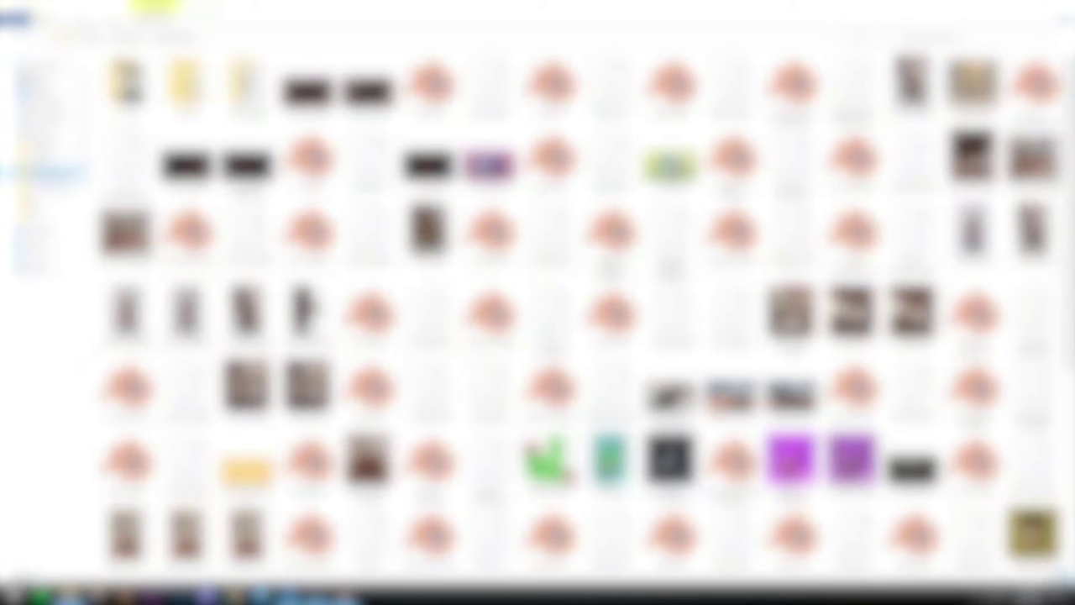
{"action": "left_click", "coordinate": [132, 38]}
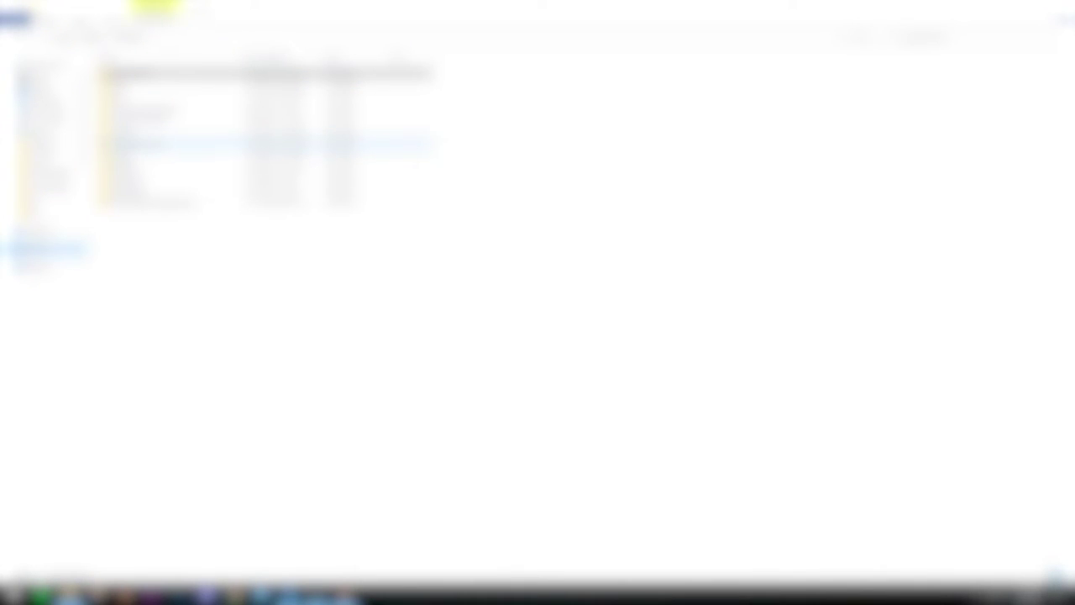
{"action": "double_click", "coordinate": [120, 168]}
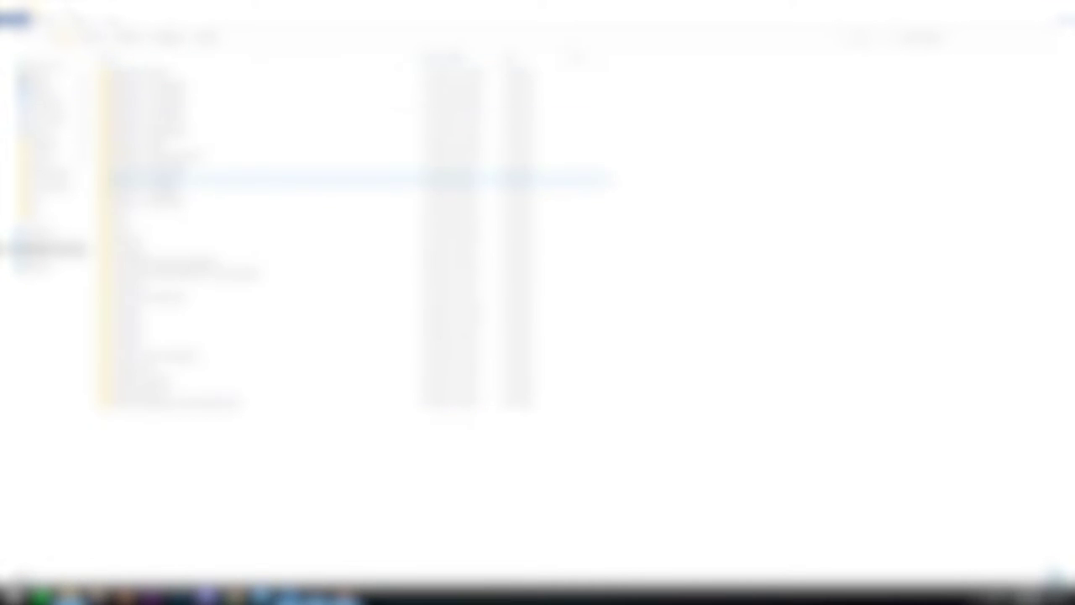
{"action": "double_click", "coordinate": [161, 168]}
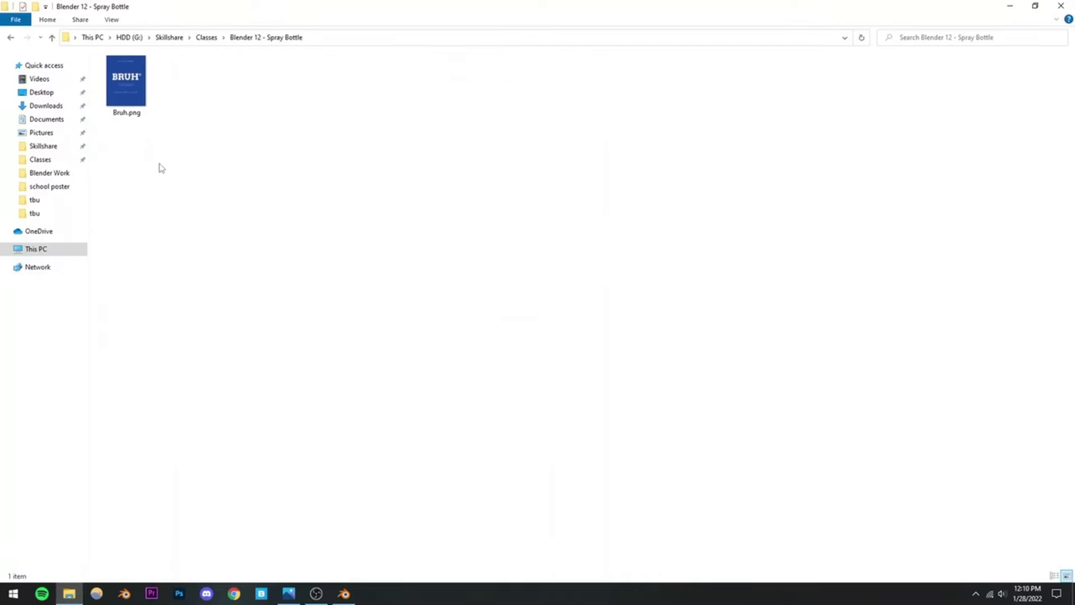
{"action": "double_click", "coordinate": [126, 84]}
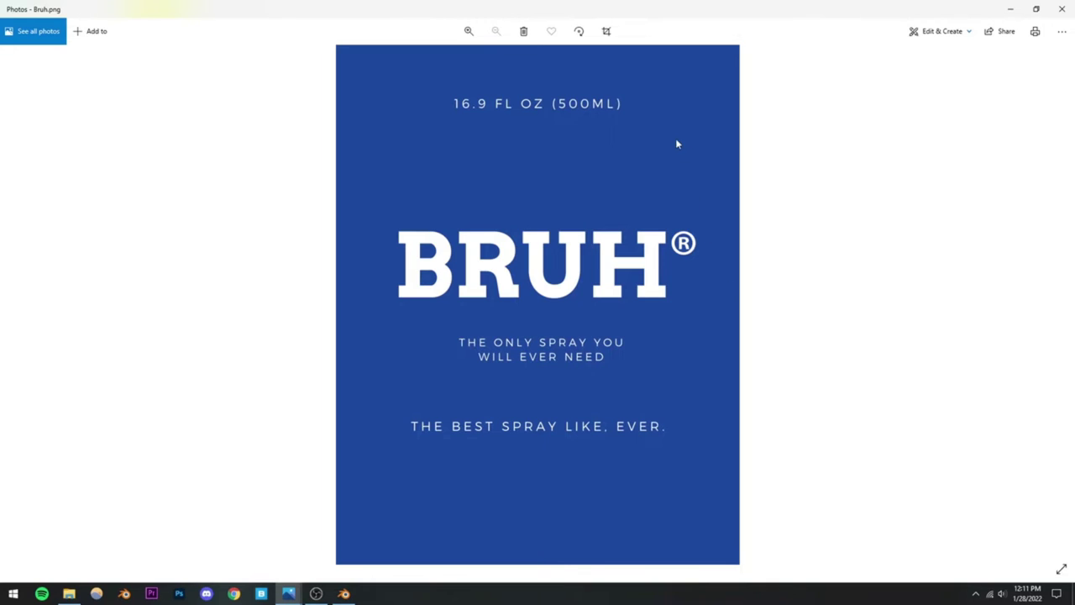
Step: Close the label image and switch back to Blender
{"action": "left_click", "coordinate": [1061, 9]}
{"action": "right_click", "coordinate": [380, 225]}
{"action": "left_click", "coordinate": [404, 270]}
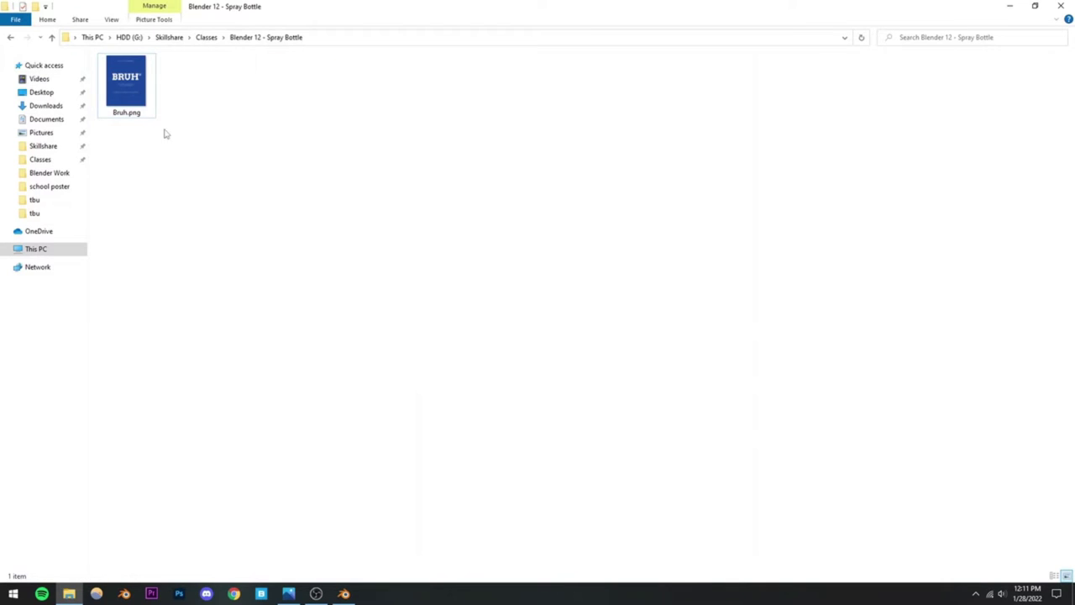
{"action": "left_click", "coordinate": [289, 598]}
{"action": "left_click", "coordinate": [289, 596]}
{"action": "left_click", "coordinate": [343, 594]}
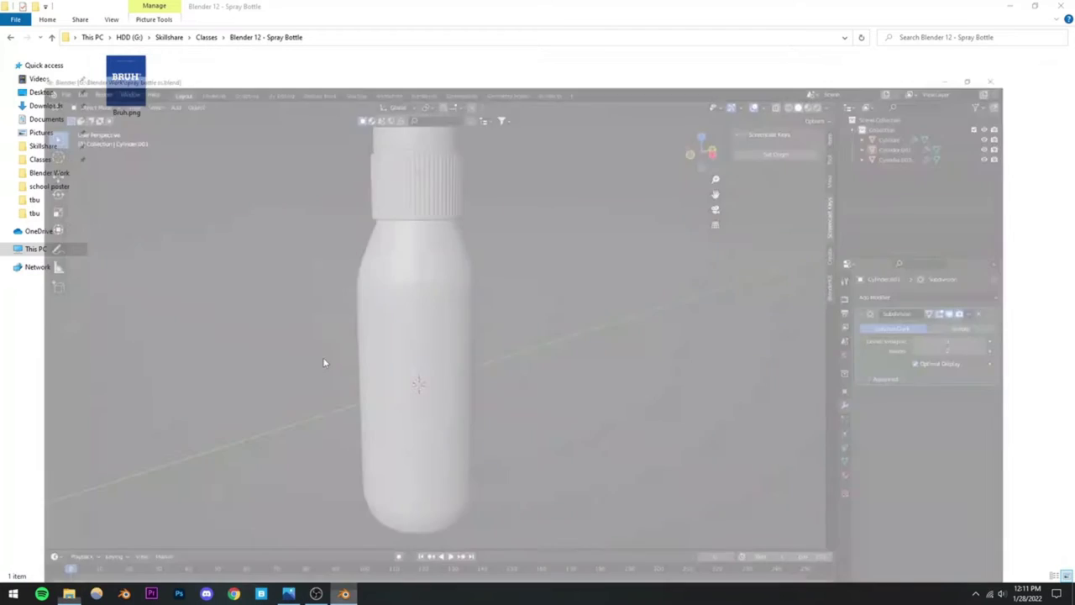
Step: Save the file, add a plane mesh, move it along X until it sits clear of the bottle, and save again
{"action": "key", "text": "ctrl+s"}
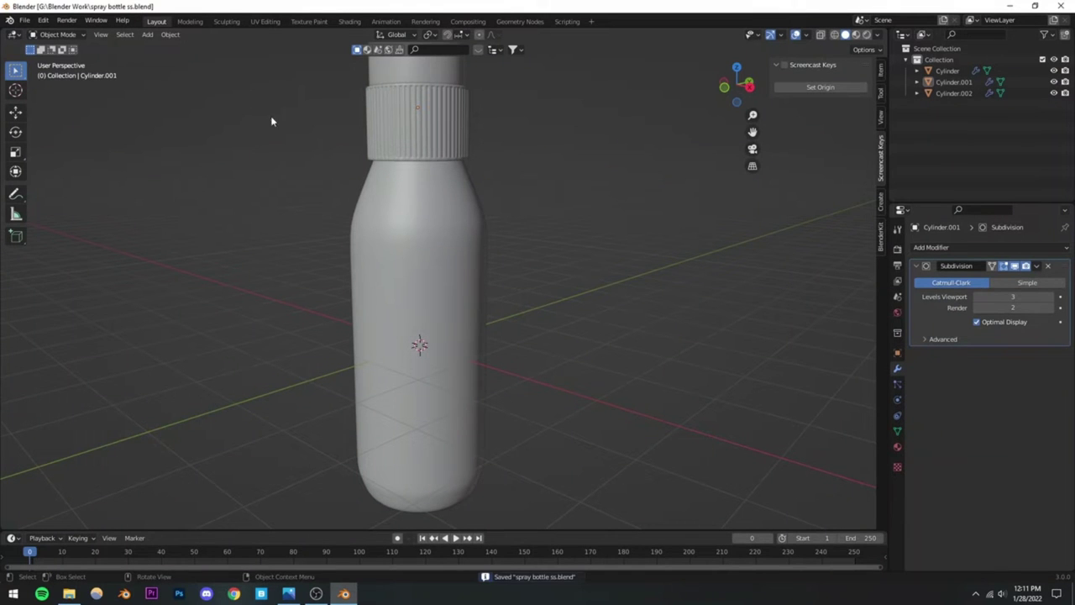
{"action": "left_click", "coordinate": [148, 35]}
{"action": "mouse_move", "coordinate": [168, 48]}
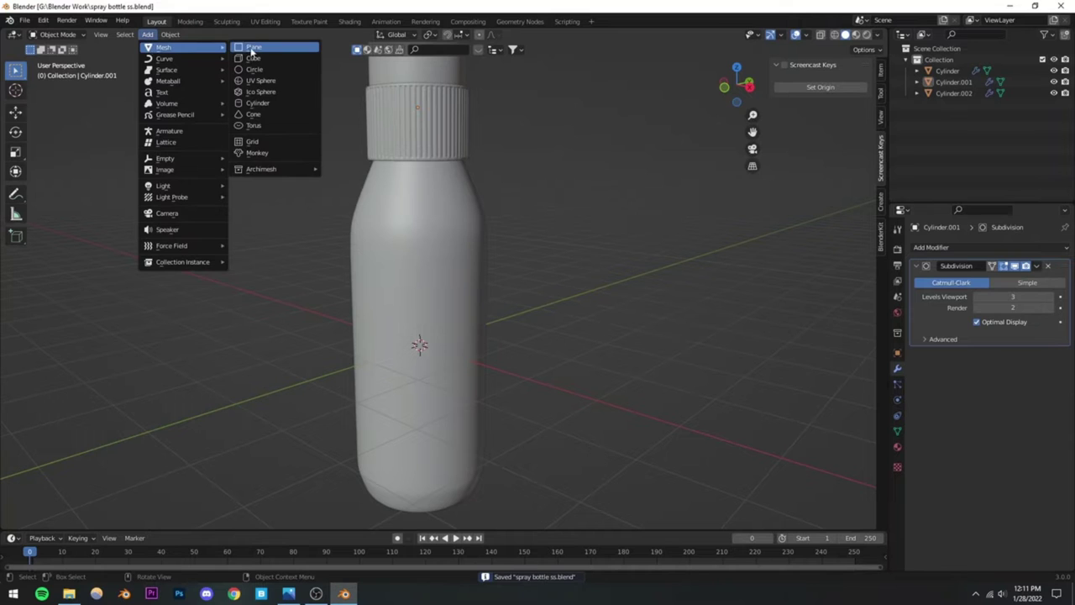
{"action": "left_click", "coordinate": [254, 49]}
{"action": "scroll", "coordinate": [435, 290], "scroll_direction": "down", "scroll_amount": 4}
{"action": "middle_click_drag", "start_coordinate": [434, 290], "coordinate": [488, 344]}
{"action": "key", "text": "g"}
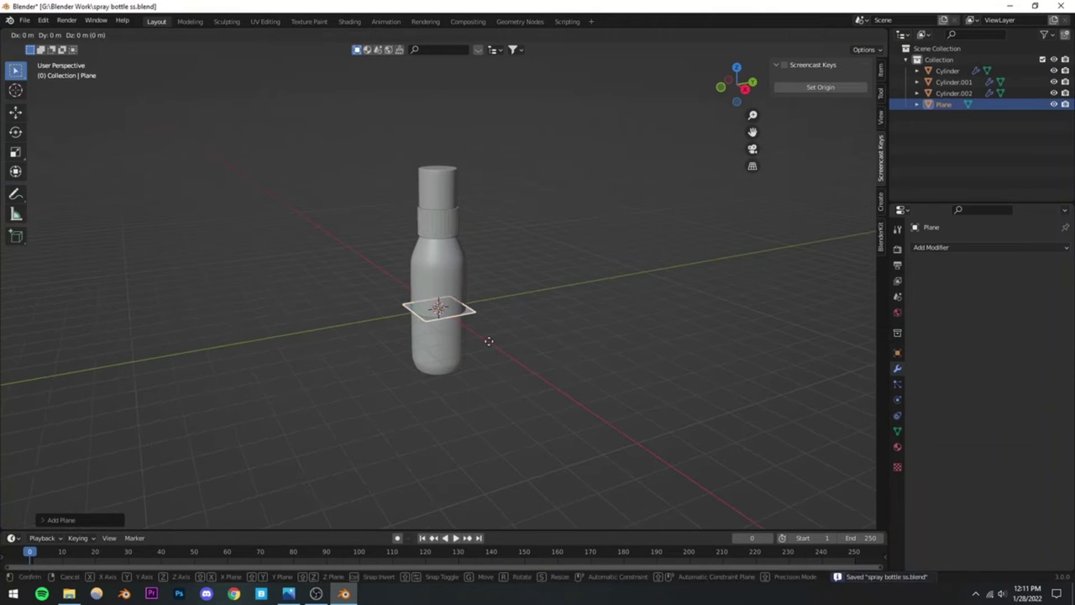
{"action": "key", "text": "x"}
{"action": "left_click", "coordinate": [487, 380]}
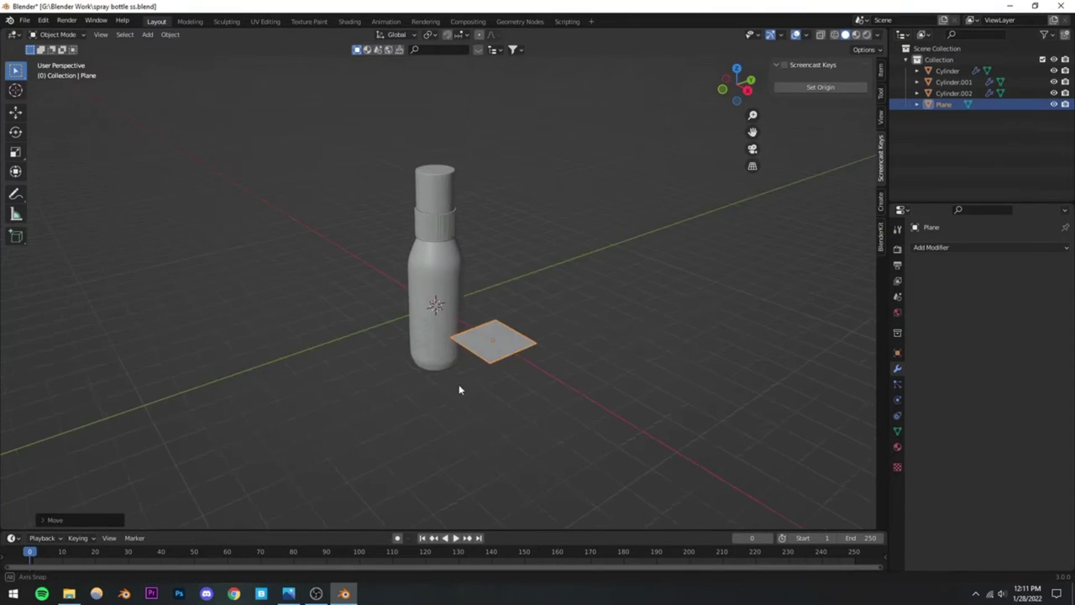
{"action": "key", "text": "ctrl+s"}
Step: Rotate the plane 90° about the Y axis so it stands upright beside the bottle, and save
{"action": "middle_click_drag", "start_coordinate": [458, 383], "coordinate": [459, 324]}
{"action": "scroll", "coordinate": [464, 352], "scroll_direction": "up", "scroll_amount": 3}
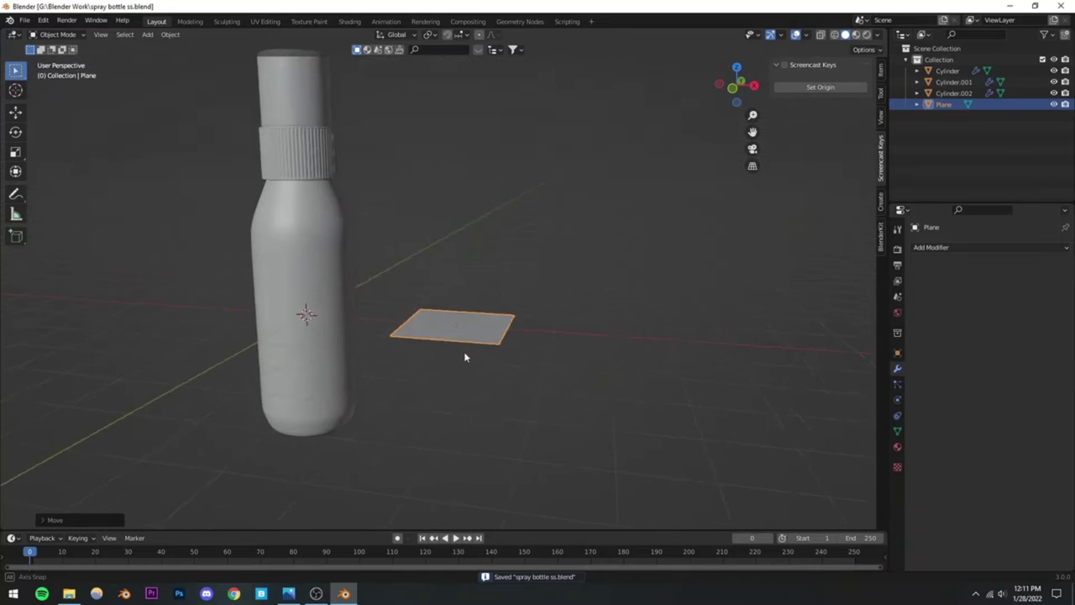
{"action": "key", "text": "r"}
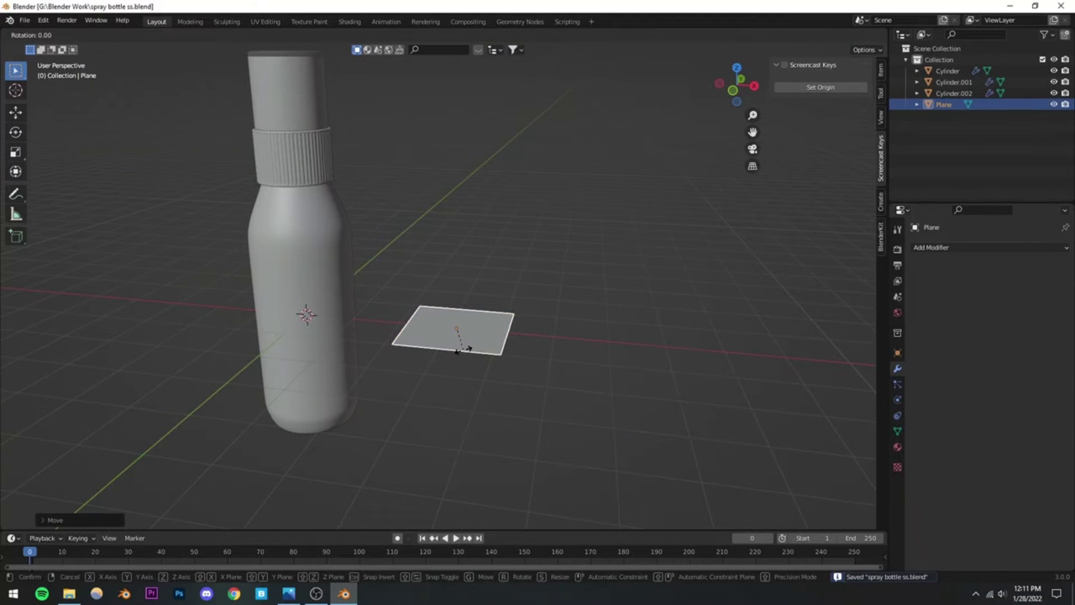
{"action": "key", "text": "y"}
{"action": "key", "text": "9"}
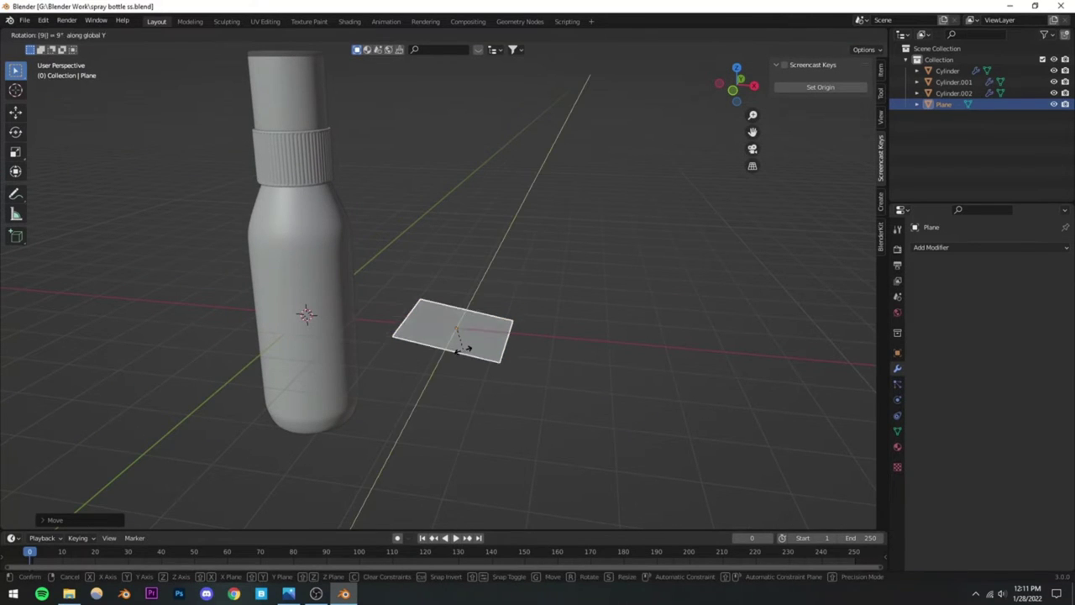
{"action": "key", "text": "0"}
{"action": "key", "text": "Return"}
{"action": "middle_click_drag", "start_coordinate": [369, 331], "coordinate": [423, 341]}
{"action": "key", "text": "ctrl+s"}
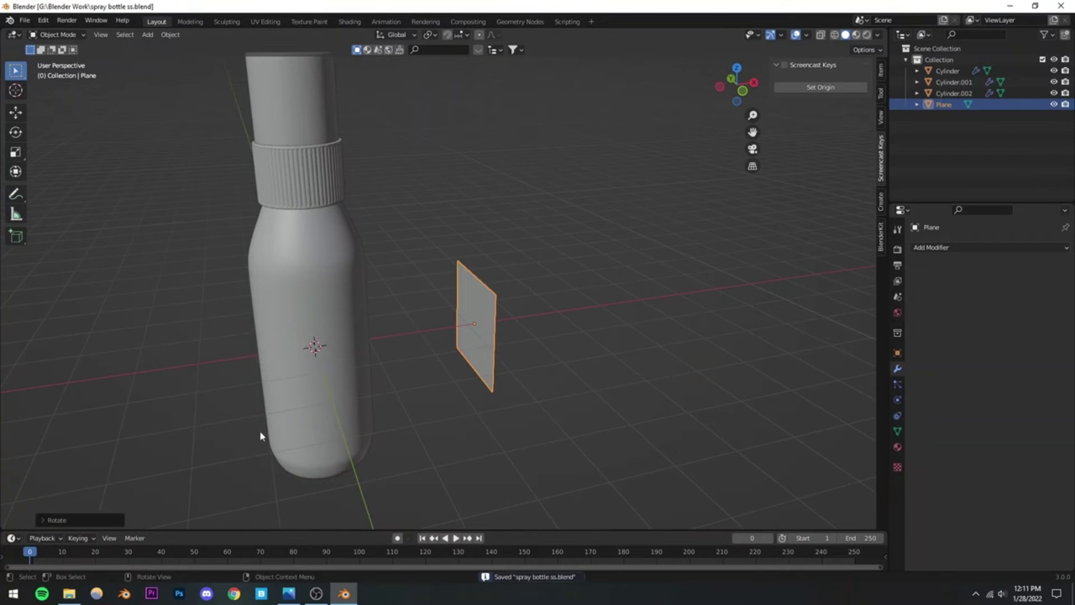
Step: Save the file and move the upright plane about 2 m back along X until it sits close to the bottle's front
{"action": "mouse_move", "coordinate": [260, 434]}
{"action": "middle_mouse_down"}
{"action": "mouse_move", "coordinate": [463, 365]}
{"action": "mouse_move", "coordinate": [312, 377]}
{"action": "mouse_move", "coordinate": [422, 392]}
{"action": "middle_mouse_up"}
{"action": "key", "text": "ctrl+s"}
{"action": "scroll", "coordinate": [464, 366], "scroll_direction": "up", "scroll_amount": 3}
{"action": "scroll", "coordinate": [325, 376], "scroll_direction": "down", "scroll_amount": 4}
{"action": "key", "text": "g"}
{"action": "key", "text": "x"}
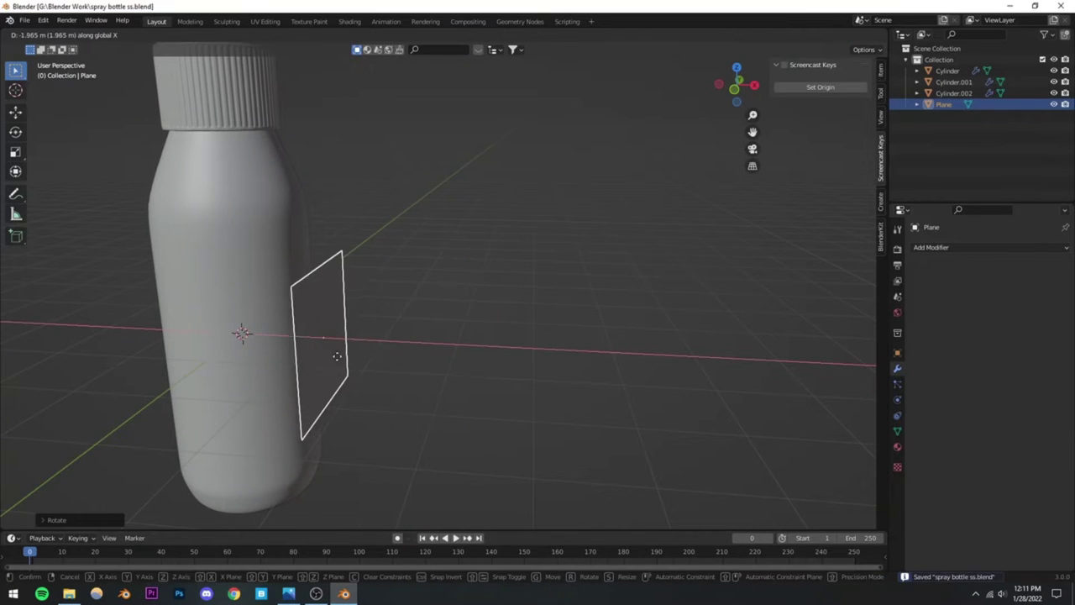
{"action": "left_click", "coordinate": [329, 358]}
{"action": "middle_click_drag", "start_coordinate": [329, 358], "coordinate": [438, 384]}
{"action": "scroll", "coordinate": [361, 348], "scroll_direction": "up", "scroll_amount": 4}
{"action": "middle_click_drag", "start_coordinate": [350, 348], "coordinate": [468, 378], "text": "shift"}
{"action": "scroll", "coordinate": [480, 354], "scroll_direction": "down", "scroll_amount": 3}
Step: Switch to File Explorer, open Bruh.png to check the label's proportions, and return to Blender
{"action": "left_click", "coordinate": [287, 595]}
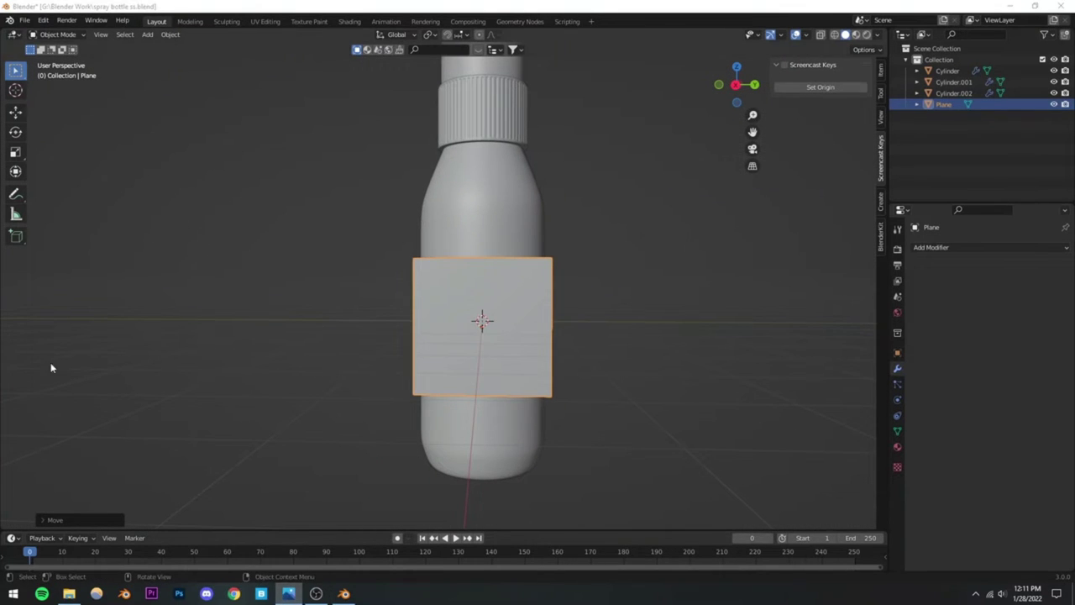
{"action": "left_click", "coordinate": [80, 594]}
{"action": "double_click", "coordinate": [124, 84]}
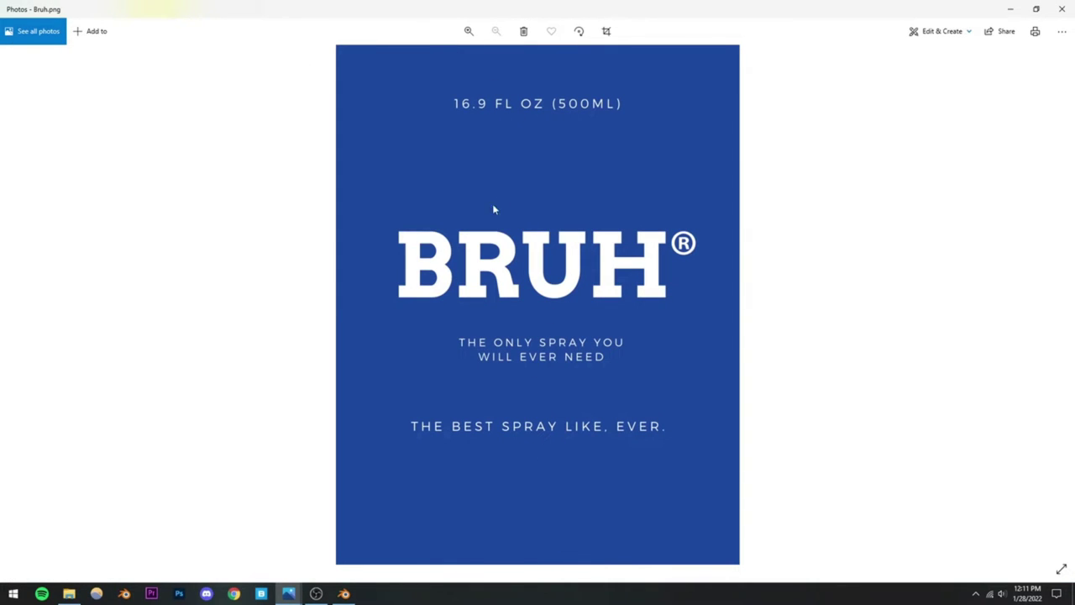
{"action": "left_click", "coordinate": [346, 594]}
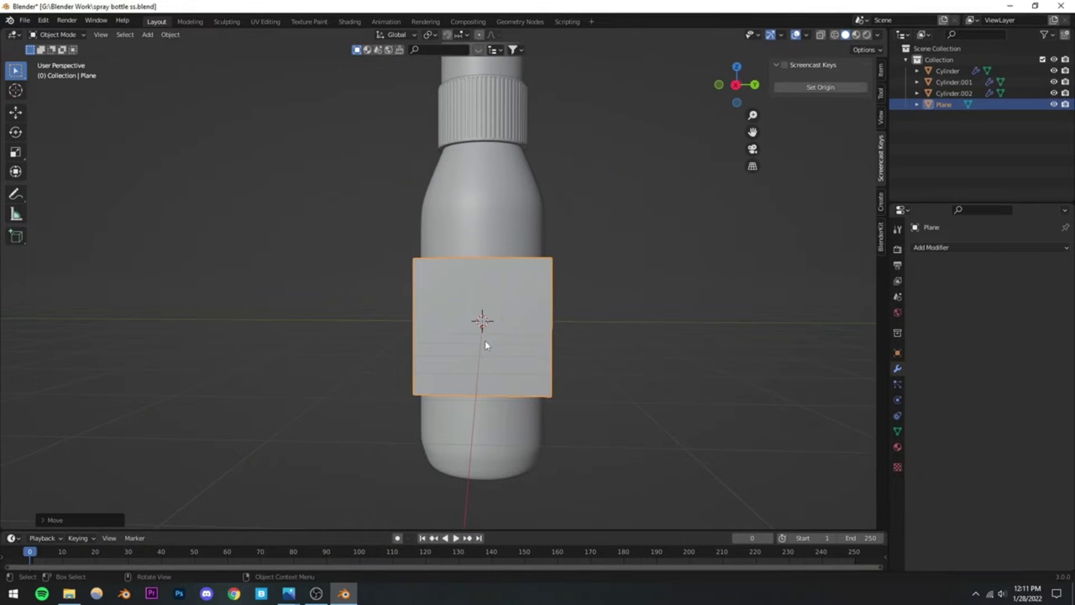
Step: Scale the plane uniformly to about 0.93, stretch it along Z to the label image's portrait proportions, and save
{"action": "scroll", "coordinate": [485, 345], "scroll_direction": "down", "scroll_amount": 2}
{"action": "middle_click_drag", "start_coordinate": [487, 343], "coordinate": [517, 339]}
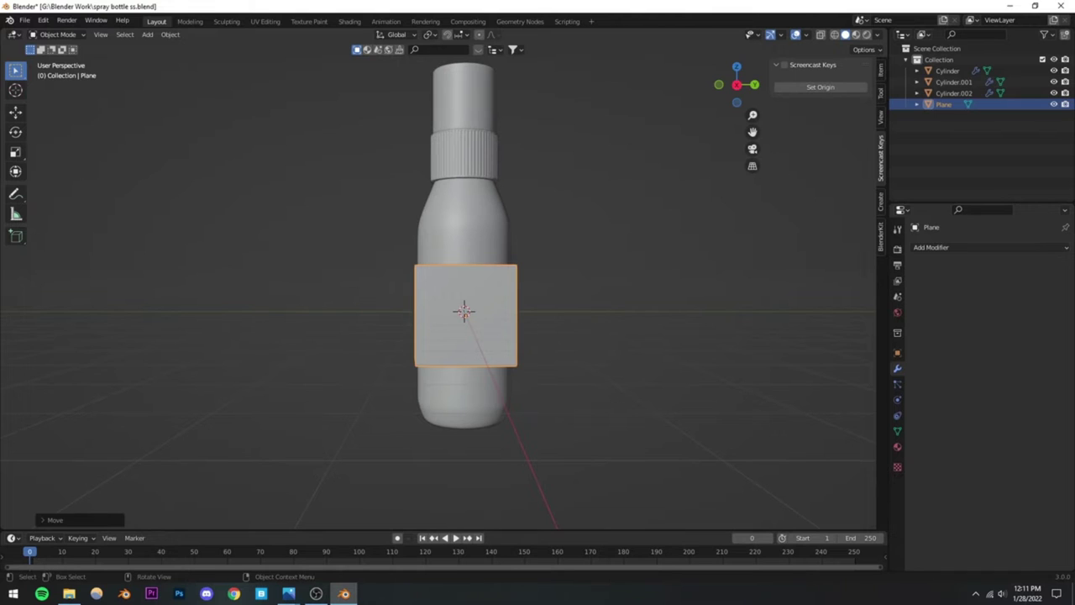
{"action": "key", "text": "s"}
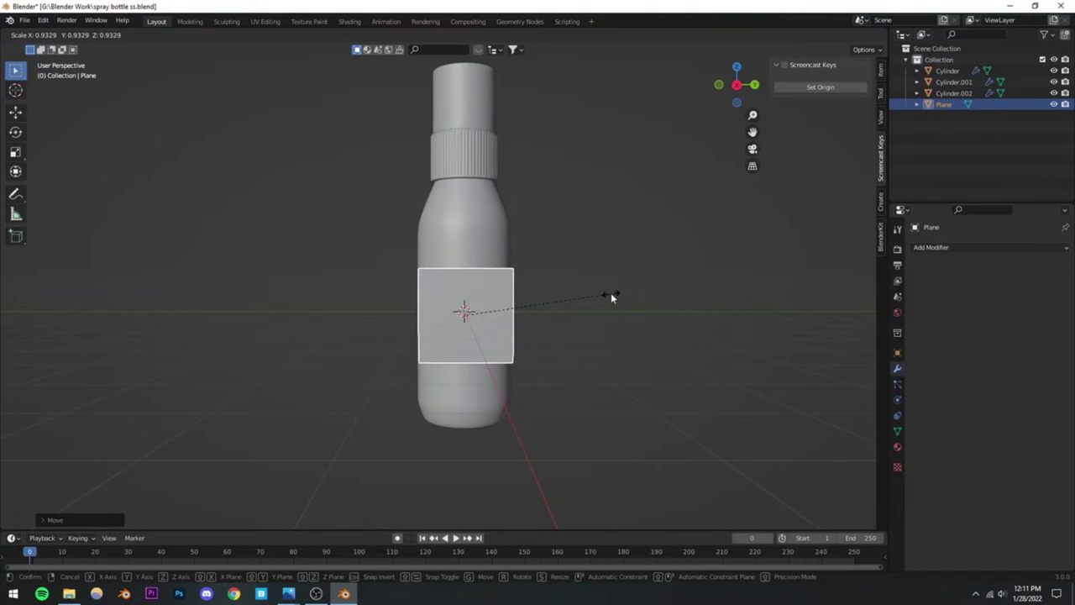
{"action": "left_click", "coordinate": [598, 295]}
{"action": "key", "text": "s"}
{"action": "key", "text": "z"}
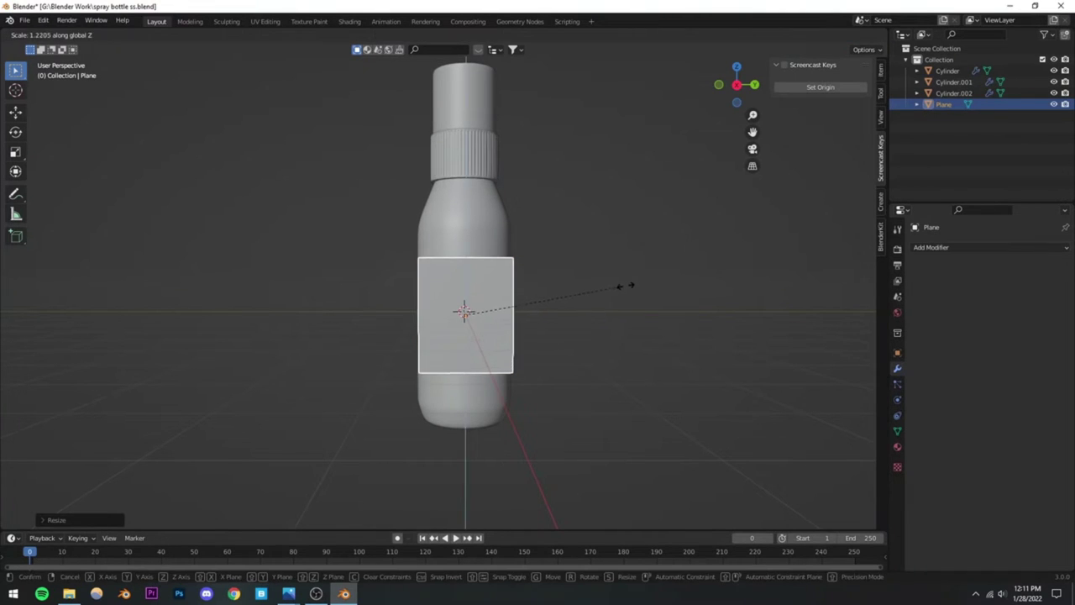
{"action": "left_click", "coordinate": [620, 291]}
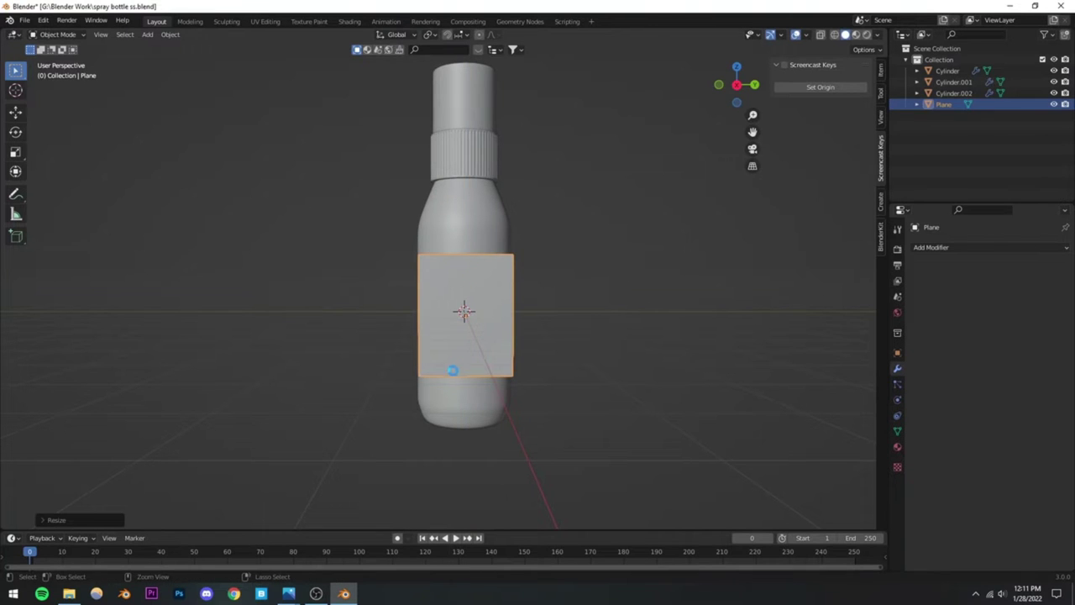
{"action": "key", "text": "ctrl+s"}
Step: Unwrap the label plane in Edit Mode with Smart UV Project at its default settings, return to Object Mode and save
{"action": "mouse_move", "coordinate": [452, 370]}
{"action": "middle_mouse_down"}
{"action": "mouse_move", "coordinate": [472, 370]}
{"action": "mouse_move", "coordinate": [480, 346]}
{"action": "mouse_move", "coordinate": [532, 365]}
{"action": "mouse_move", "coordinate": [345, 327]}
{"action": "mouse_move", "coordinate": [533, 365]}
{"action": "middle_mouse_up"}
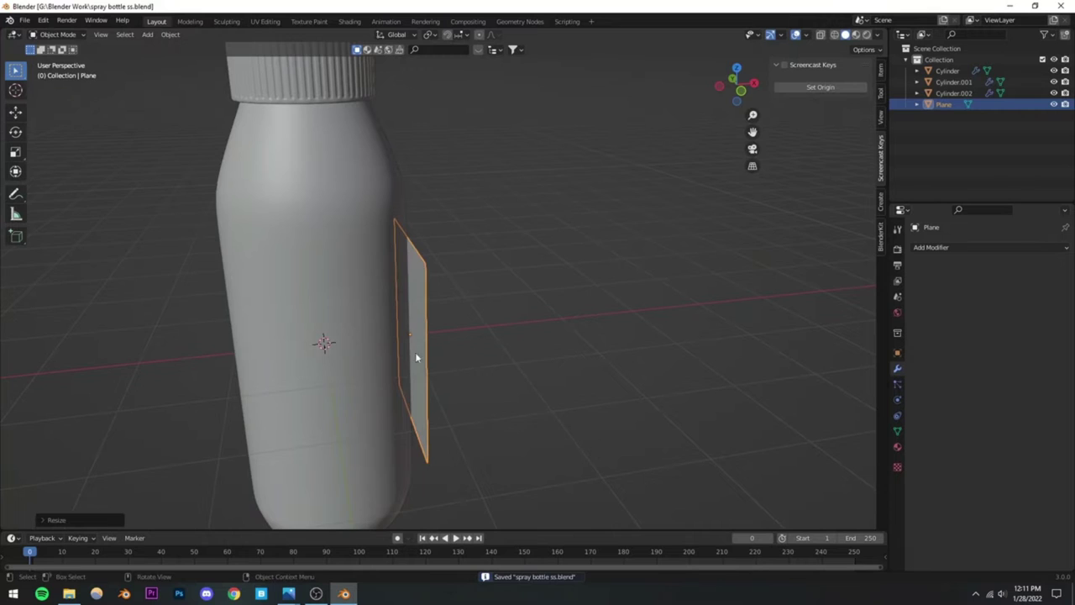
{"action": "middle_click_drag", "start_coordinate": [415, 358], "coordinate": [494, 314]}
{"action": "right_click", "coordinate": [494, 314]}
{"action": "key", "text": "Escape"}
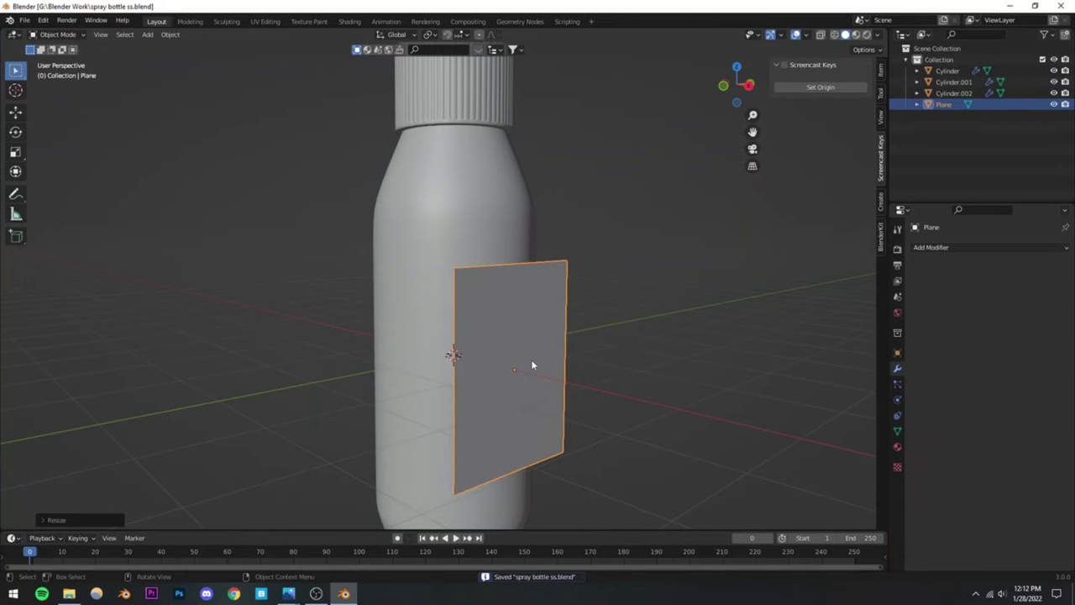
{"action": "key", "text": "Tab"}
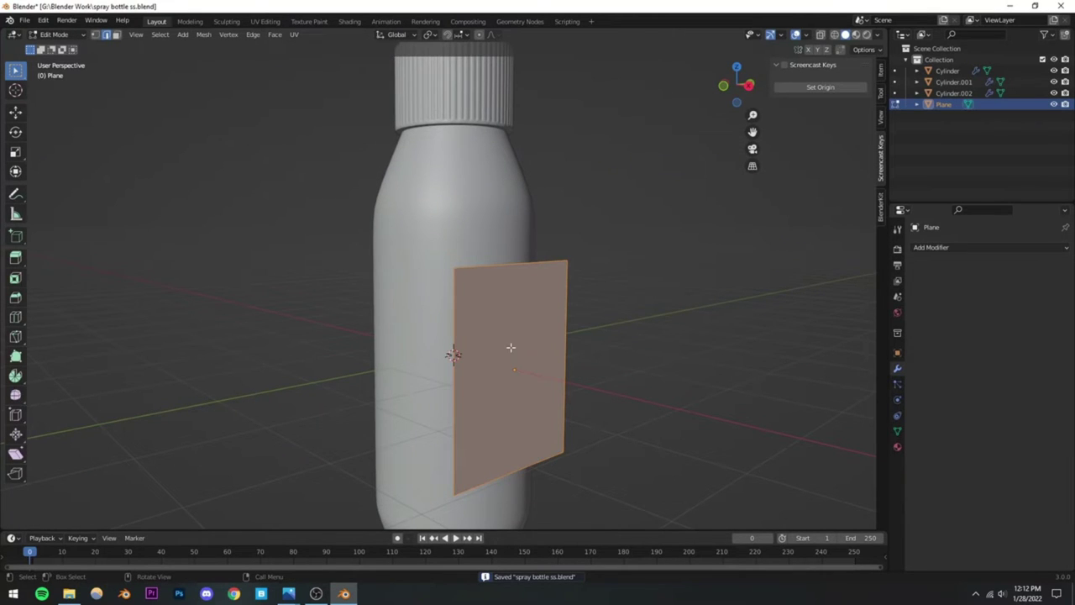
{"action": "key", "text": "u"}
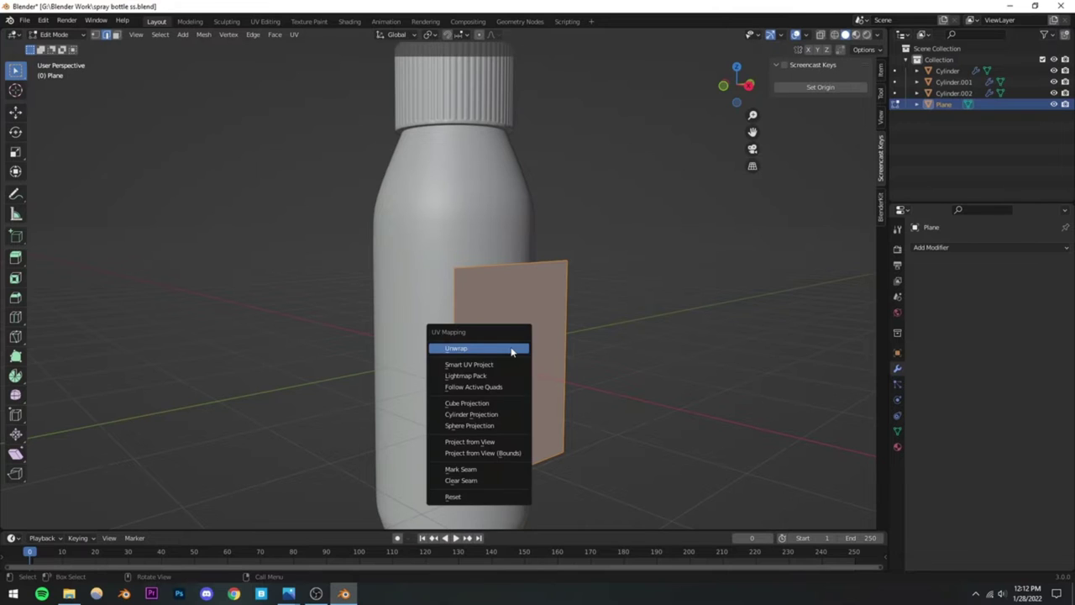
{"action": "left_click", "coordinate": [510, 364]}
{"action": "left_click", "coordinate": [464, 460]}
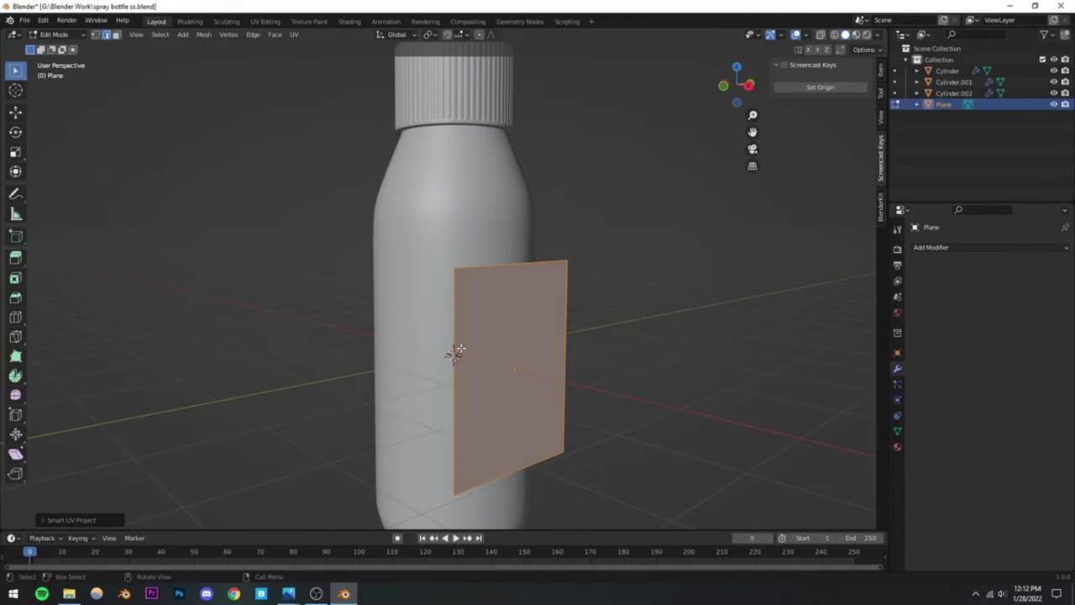
{"action": "scroll", "coordinate": [501, 338], "scroll_direction": "down", "scroll_amount": 3}
{"action": "key", "text": "Tab"}
{"action": "key", "text": "ctrl+s"}
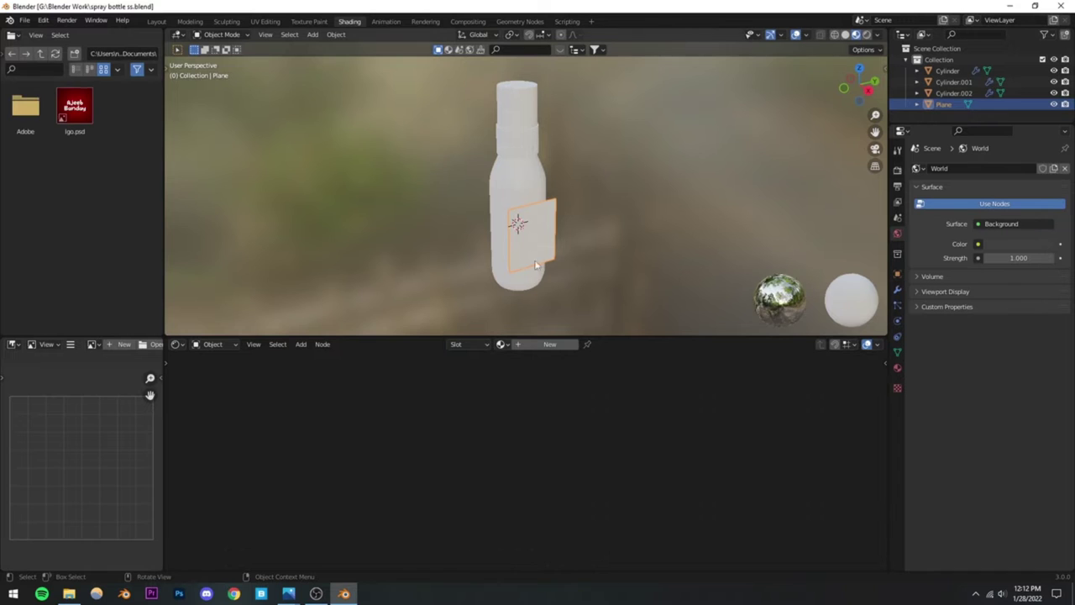
Step: In the Shading workspace, give the plane a new material, bring in Bruh.png as an image texture and connect its Color to Base Color
{"action": "left_click", "coordinate": [549, 344]}
{"action": "key", "text": "alt+Tab"}
{"action": "left_click_drag", "start_coordinate": [134, 90], "coordinate": [350, 425]}
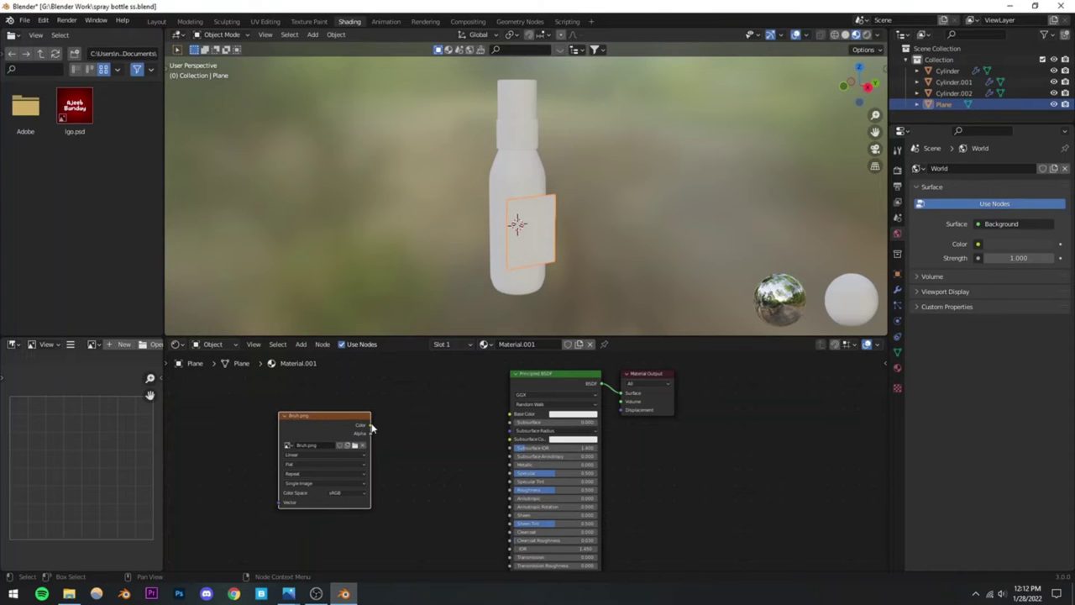
{"action": "left_click_drag", "start_coordinate": [371, 426], "coordinate": [502, 423]}
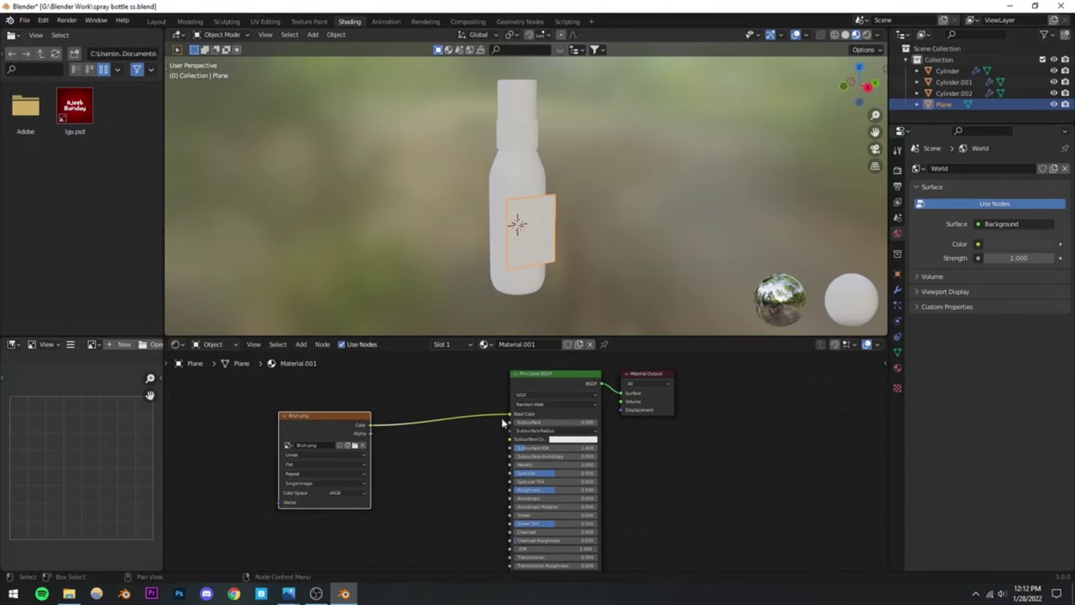
{"action": "middle_click_drag", "start_coordinate": [542, 229], "coordinate": [481, 219]}
{"action": "scroll", "coordinate": [531, 267], "scroll_direction": "up", "scroll_amount": 5}
{"action": "middle_click_drag", "start_coordinate": [531, 267], "coordinate": [531, 281]}
{"action": "scroll", "coordinate": [531, 281], "scroll_direction": "down", "scroll_amount": 2}
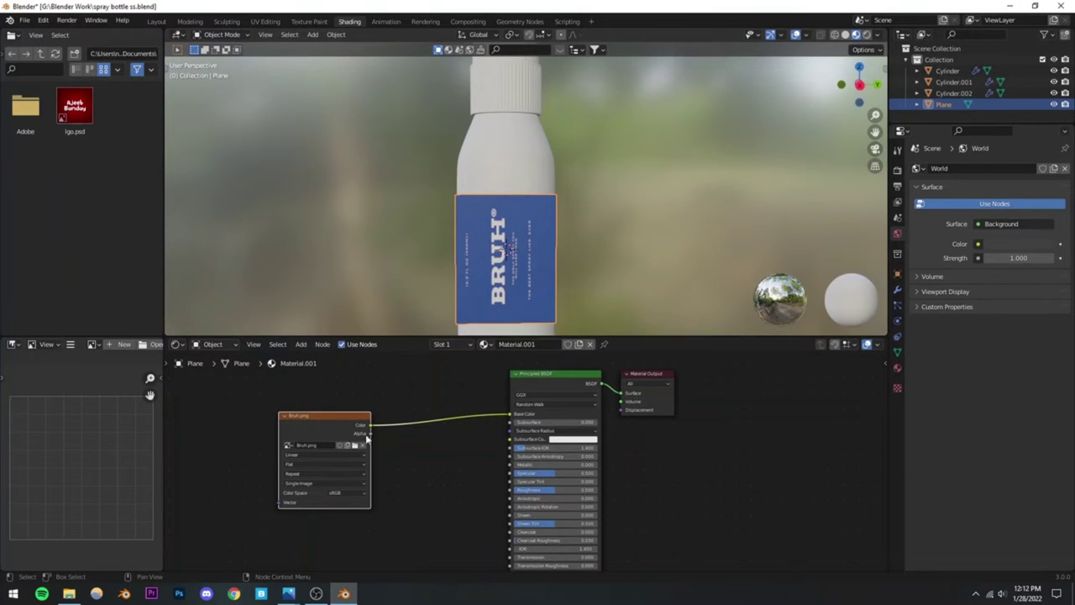
Step: Move the Bruh.png texture node closer to the Principled BSDF and add Mapping and Texture Coordinate nodes with Node Wrangler
{"action": "left_click_drag", "start_coordinate": [312, 415], "coordinate": [413, 413]}
{"action": "scroll", "coordinate": [320, 440], "scroll_direction": "down", "scroll_amount": 2}
{"action": "middle_click_drag", "start_coordinate": [321, 440], "coordinate": [378, 449]}
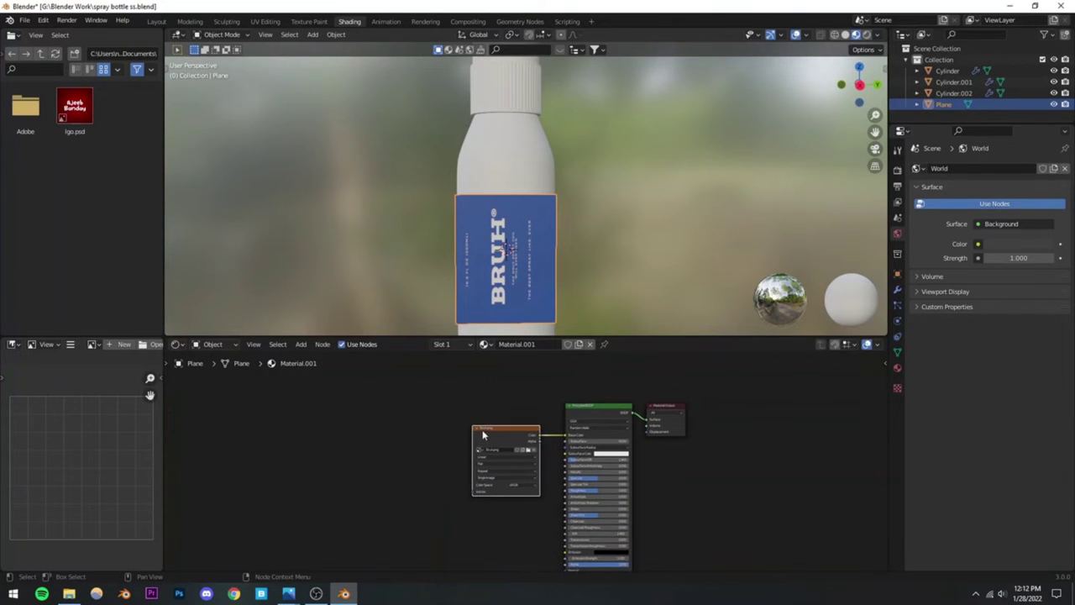
{"action": "key", "text": "ctrl+t"}
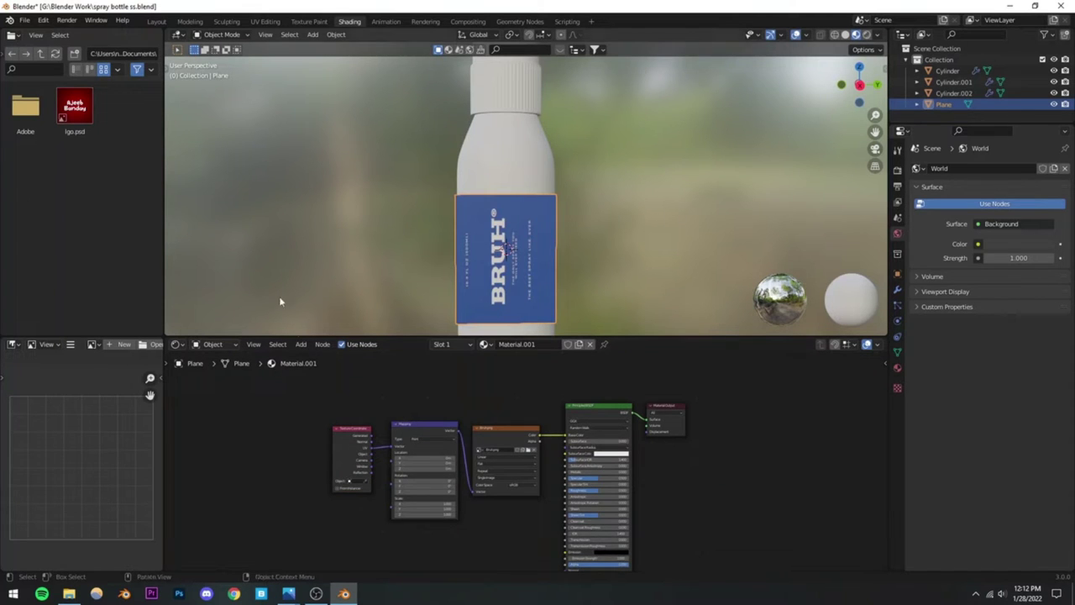
Step: Search the add-ons in the preferences for "node" to check that Node Wrangler is enabled, and close the preferences
{"action": "left_click", "coordinate": [45, 20]}
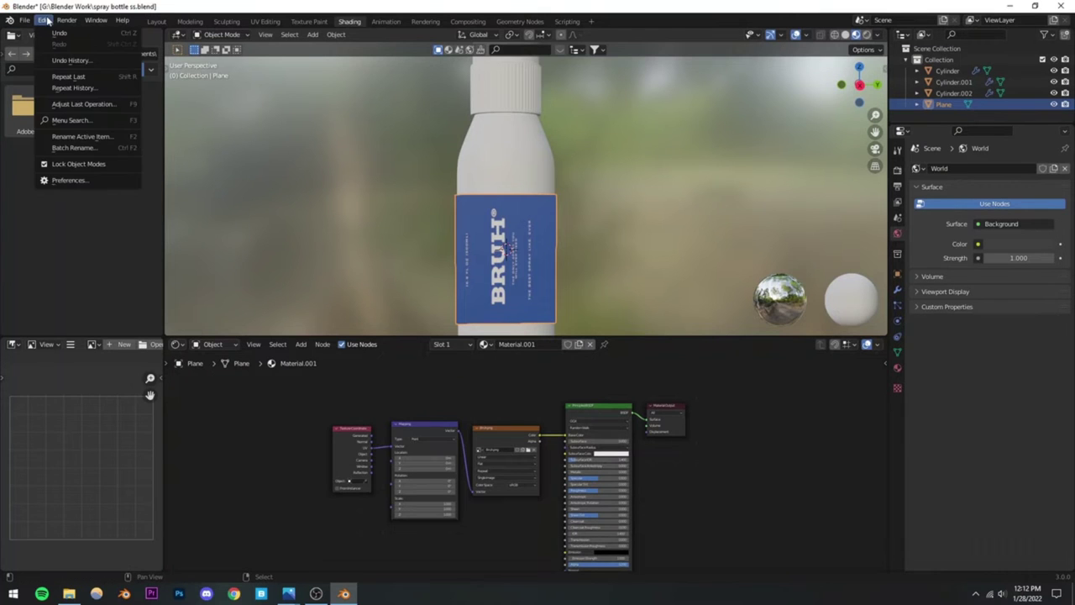
{"action": "left_click", "coordinate": [59, 180]}
{"action": "left_click", "coordinate": [59, 140]}
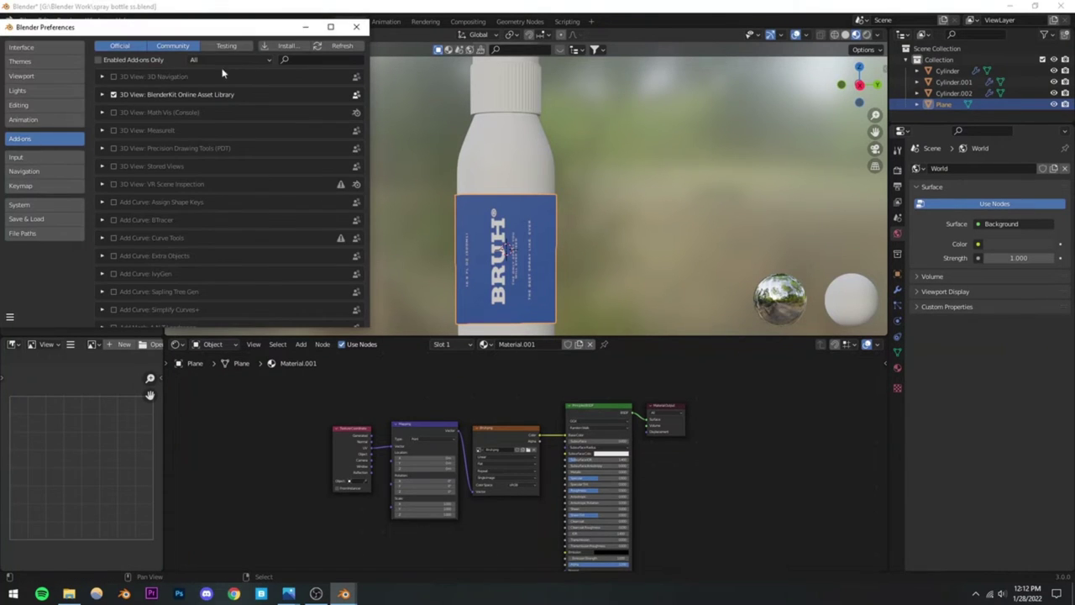
{"action": "type", "text": "node"}
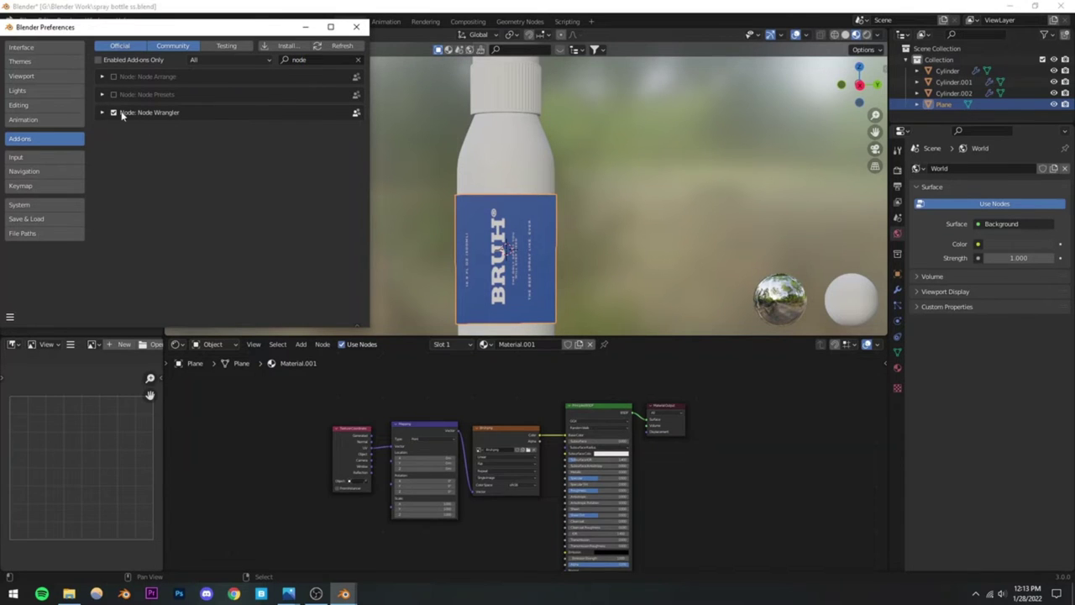
{"action": "left_click", "coordinate": [357, 28]}
Step: Save the file with the Mapping and Texture Coordinate nodes connected to the label's image texture
{"action": "scroll", "coordinate": [430, 457], "scroll_direction": "up", "scroll_amount": 3}
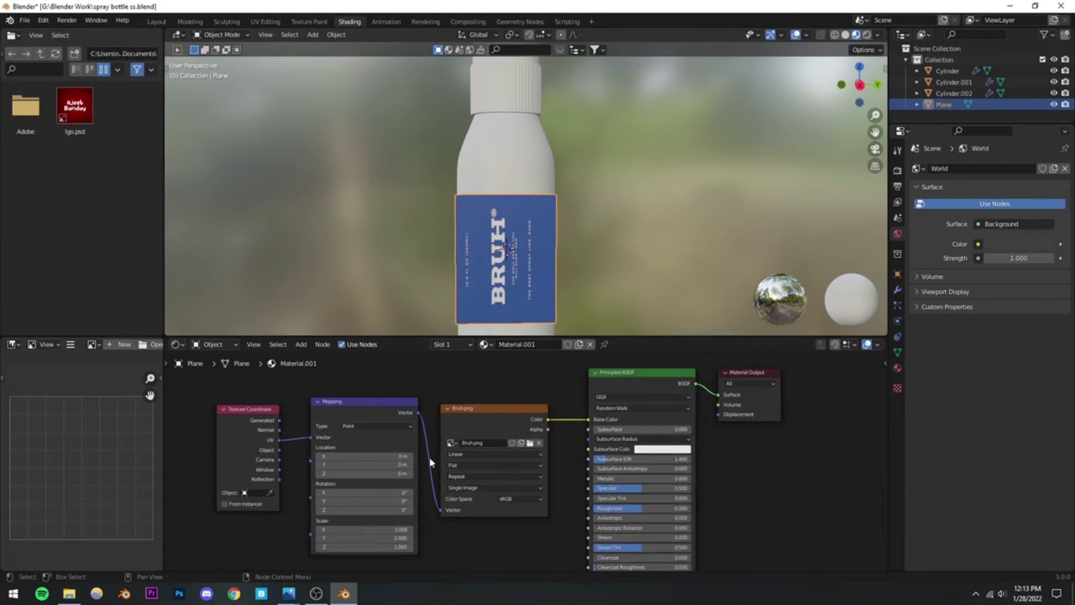
{"action": "scroll", "coordinate": [429, 457], "scroll_direction": "up", "scroll_amount": 3}
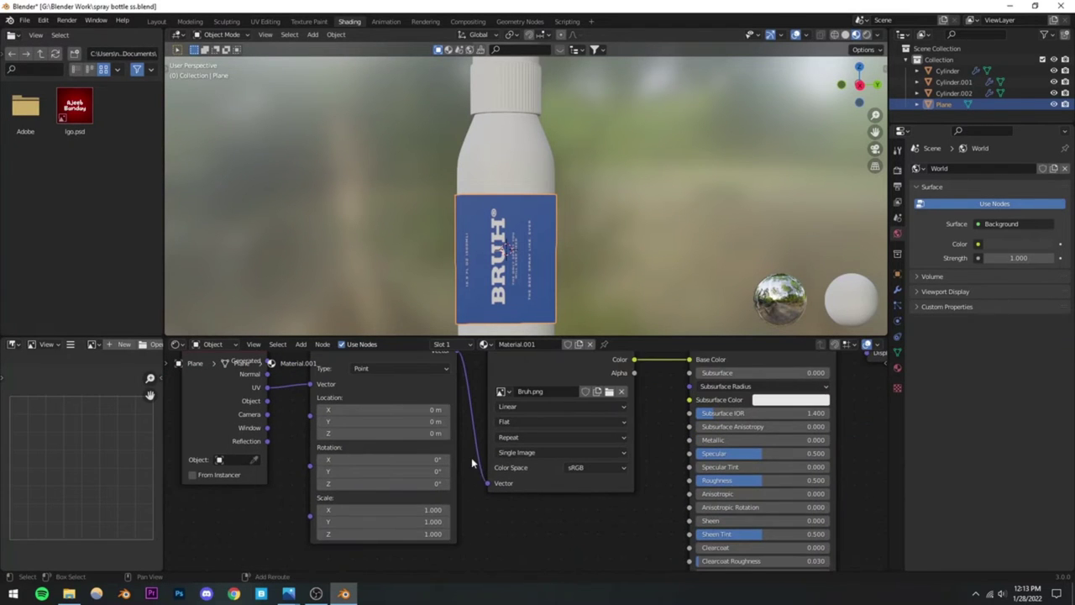
{"action": "scroll", "coordinate": [471, 457], "scroll_direction": "up", "scroll_amount": 2}
{"action": "key", "text": "ctrl+s"}
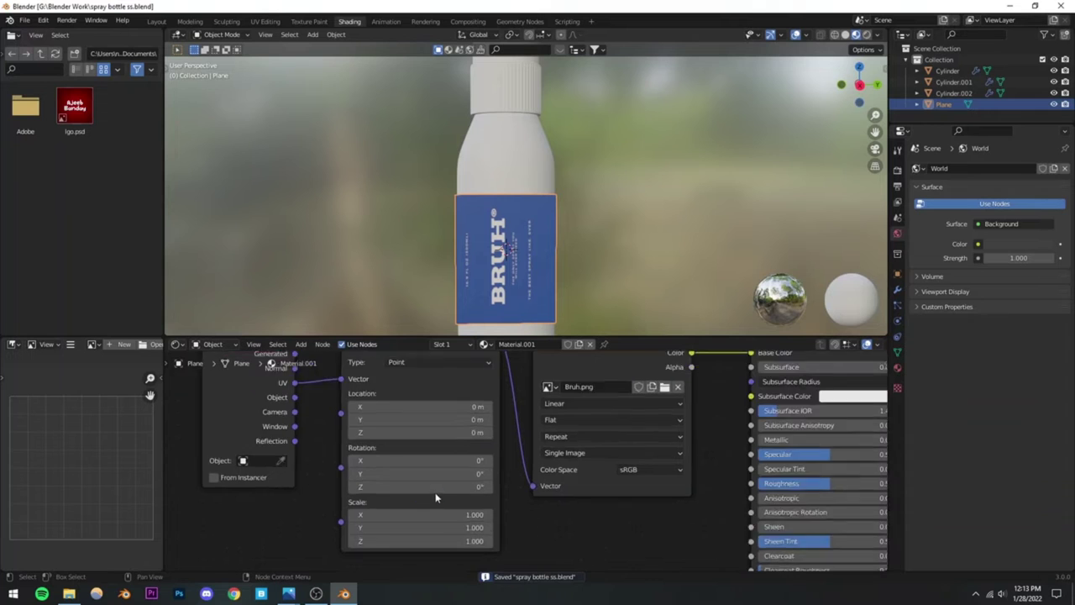
Step: Try turning the label texture with the Mapping node's X rotation, and undo the rotation changes
{"action": "scroll", "coordinate": [435, 493], "scroll_direction": "up", "scroll_amount": 3}
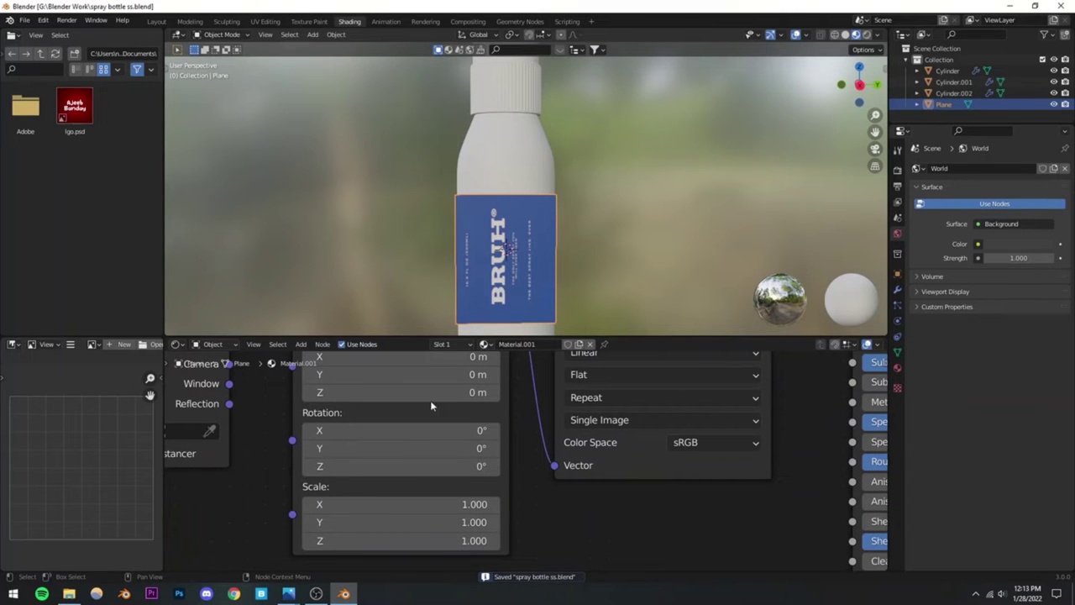
{"action": "scroll", "coordinate": [478, 262], "scroll_direction": "down", "scroll_amount": 3}
{"action": "mouse_move", "coordinate": [478, 261]}
{"action": "middle_mouse_down"}
{"action": "mouse_move", "coordinate": [479, 274]}
{"action": "mouse_move", "coordinate": [467, 261]}
{"action": "middle_mouse_up"}
{"action": "scroll", "coordinate": [467, 261], "scroll_direction": "up", "scroll_amount": 3}
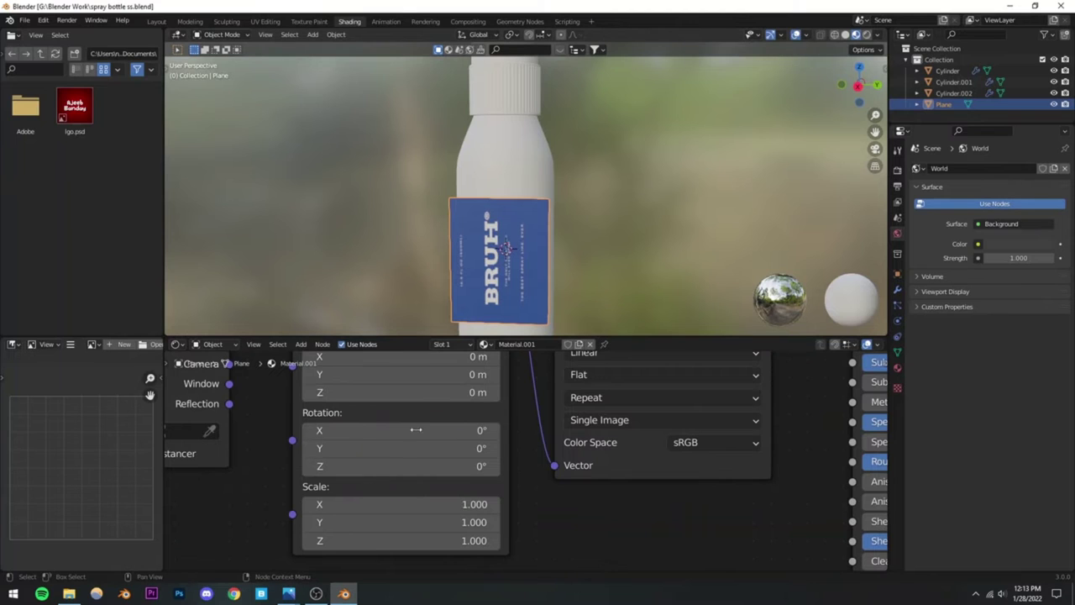
{"action": "left_click_drag", "start_coordinate": [417, 431], "coordinate": [424, 431]}
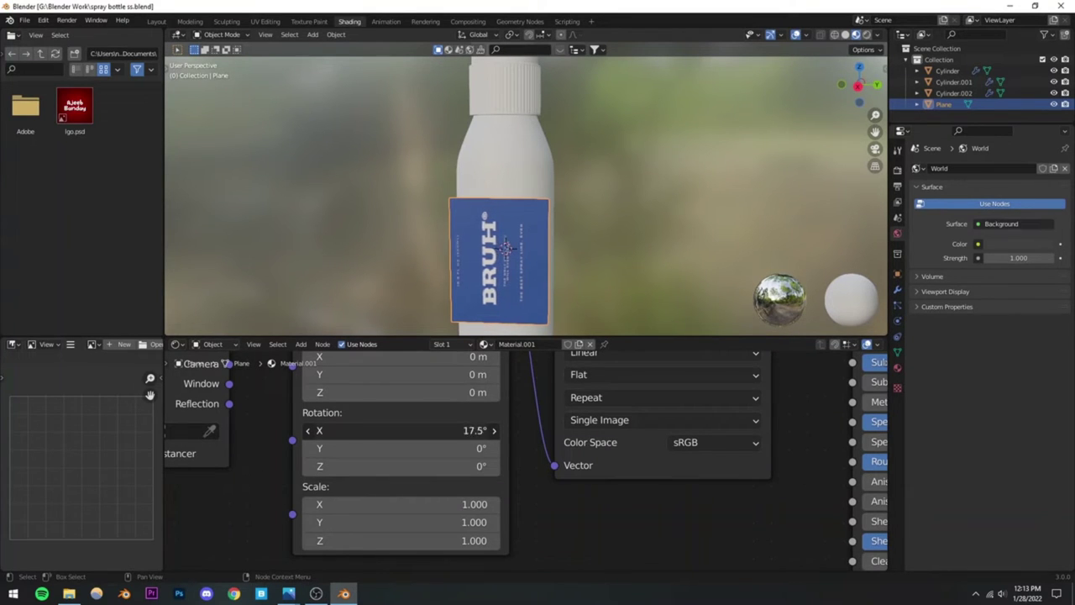
{"action": "left_click_drag", "start_coordinate": [403, 430], "coordinate": [367, 430]}
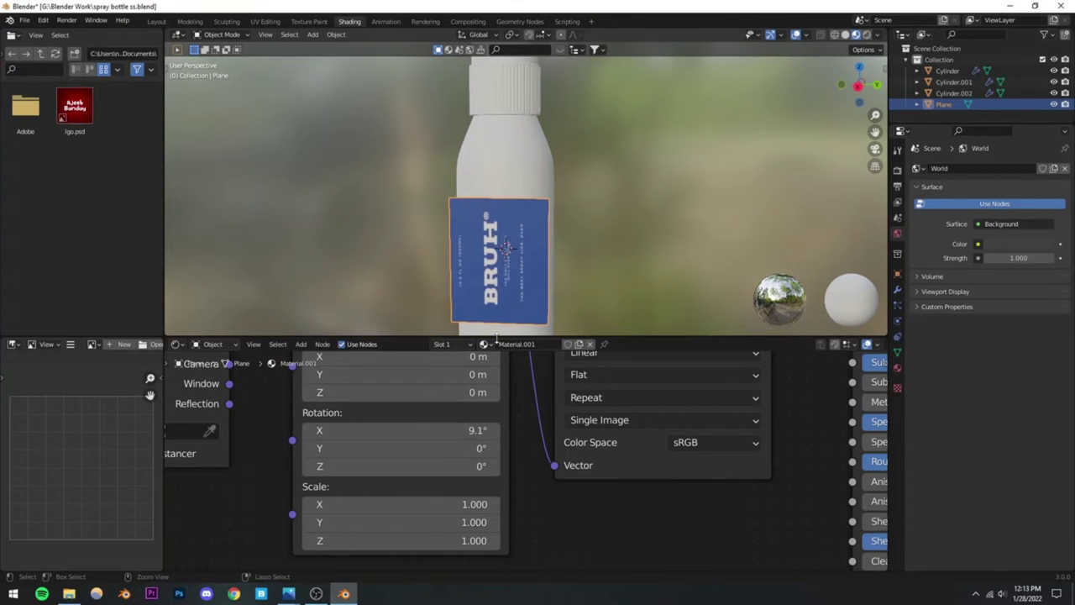
{"action": "key", "text": "ctrl+z"}
{"action": "left_click_drag", "start_coordinate": [457, 448], "coordinate": [517, 470]}
{"action": "key", "text": "ctrl+z"}
{"action": "key", "text": "ctrl+z"}
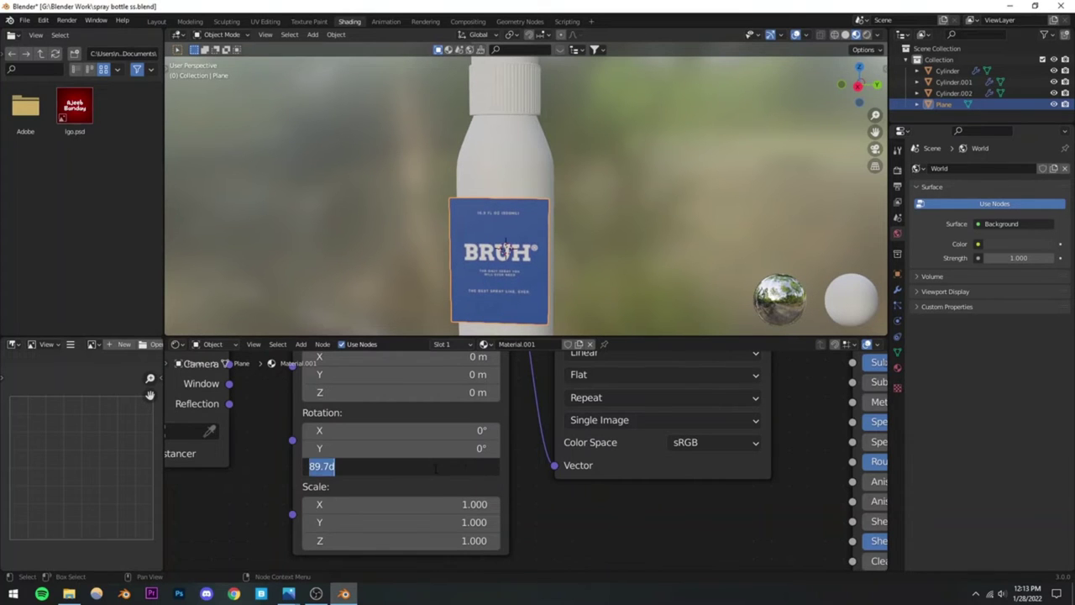
Step: Set the Mapping node's Z rotation to 90° so the label text reads upright, and save the file
{"action": "key", "text": "Return"}
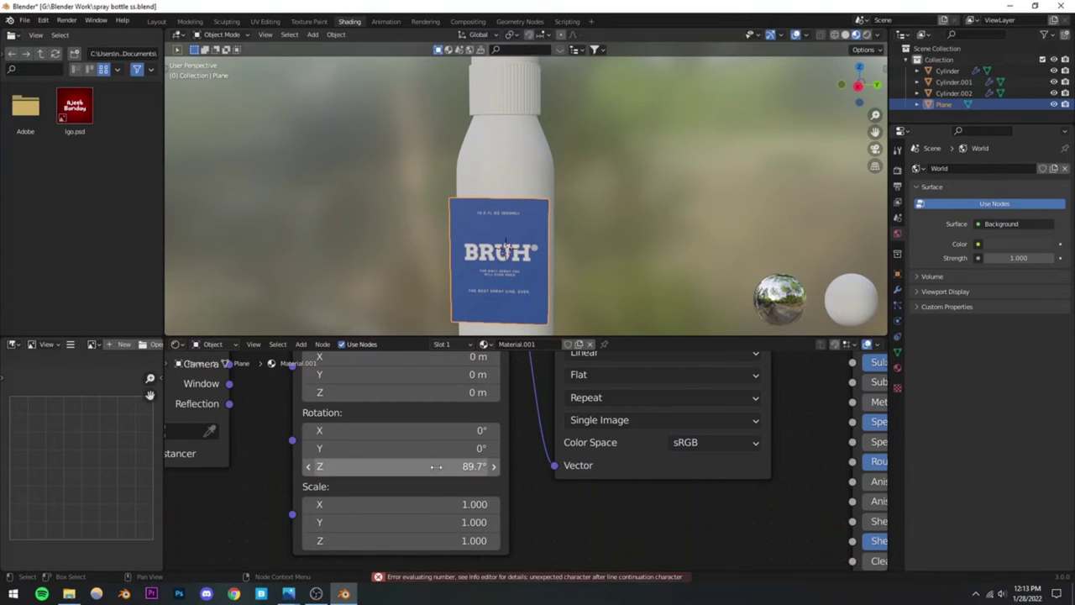
{"action": "left_click", "coordinate": [436, 466]}
{"action": "type", "text": "90"}
{"action": "key", "text": "Return"}
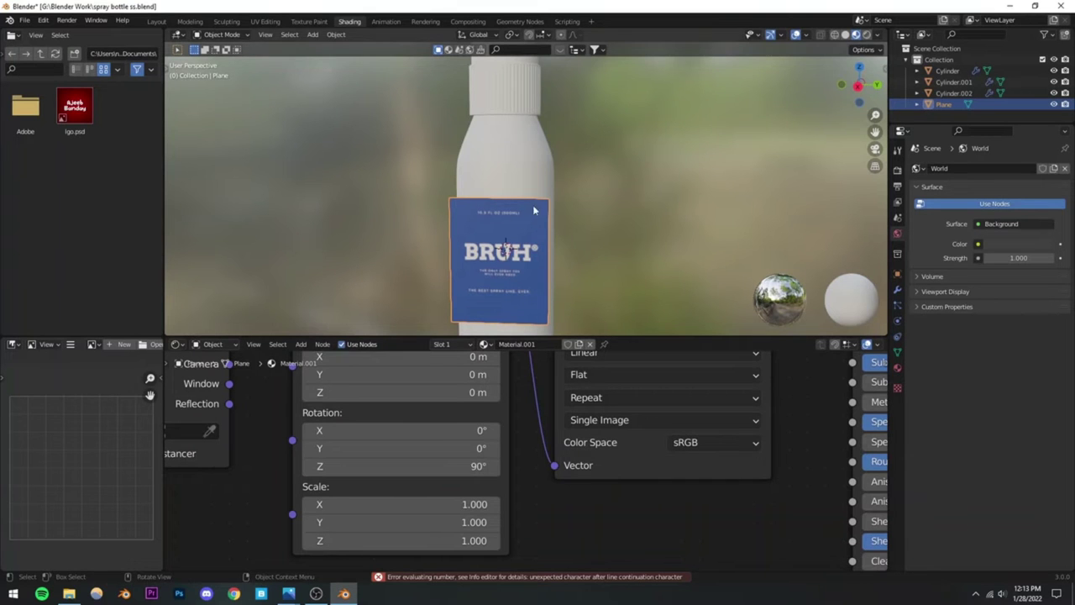
{"action": "scroll", "coordinate": [549, 234], "scroll_direction": "up", "scroll_amount": 3}
{"action": "scroll", "coordinate": [549, 239], "scroll_direction": "up", "scroll_amount": 5}
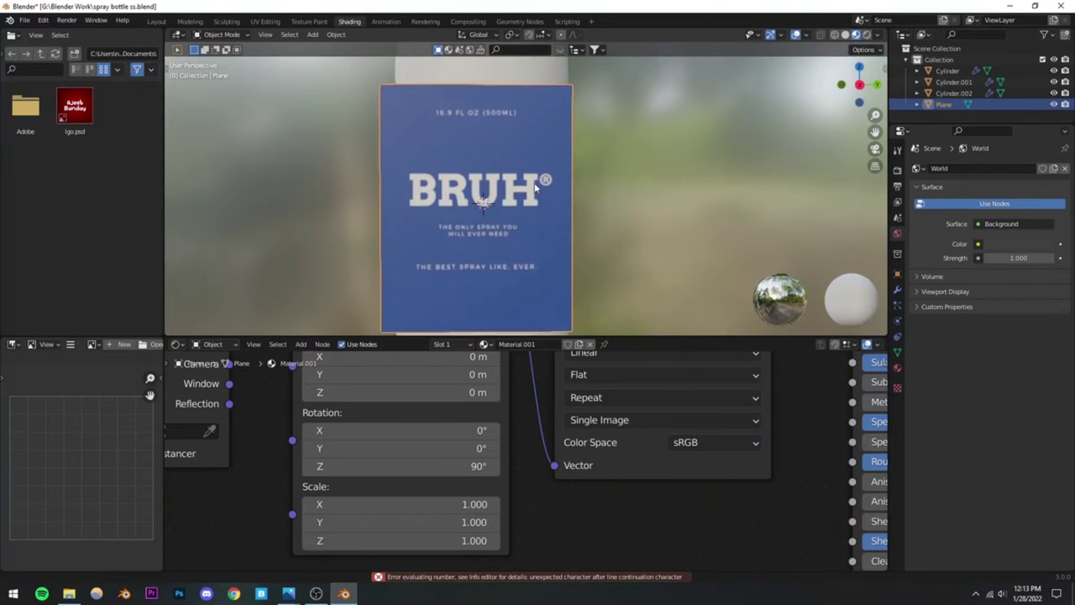
{"action": "scroll", "coordinate": [511, 210], "scroll_direction": "down", "scroll_amount": 8}
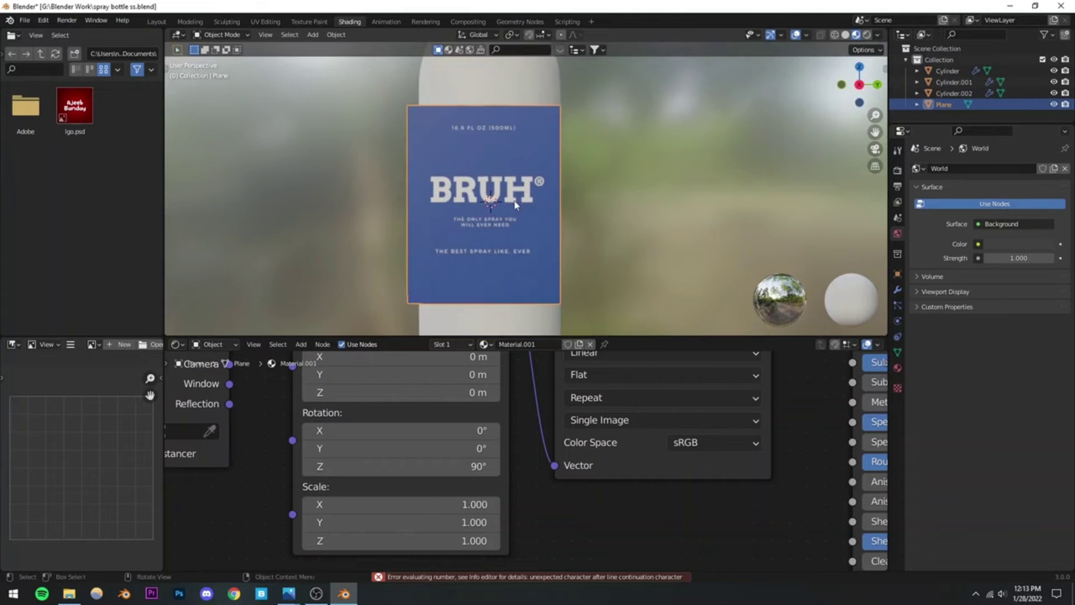
{"action": "scroll", "coordinate": [523, 211], "scroll_direction": "up", "scroll_amount": 6}
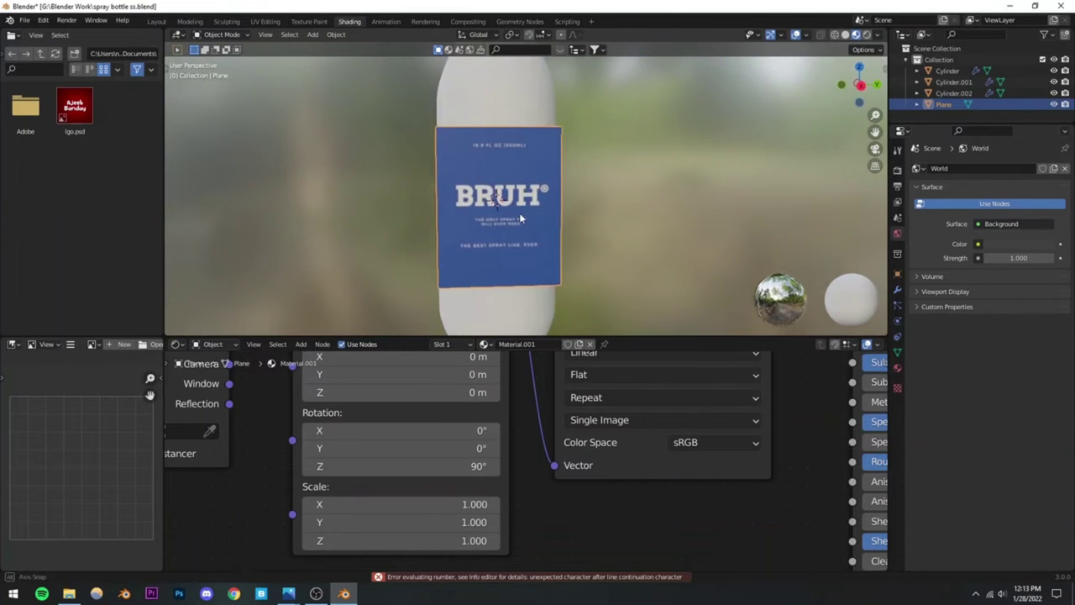
{"action": "scroll", "coordinate": [529, 212], "scroll_direction": "up", "scroll_amount": 2}
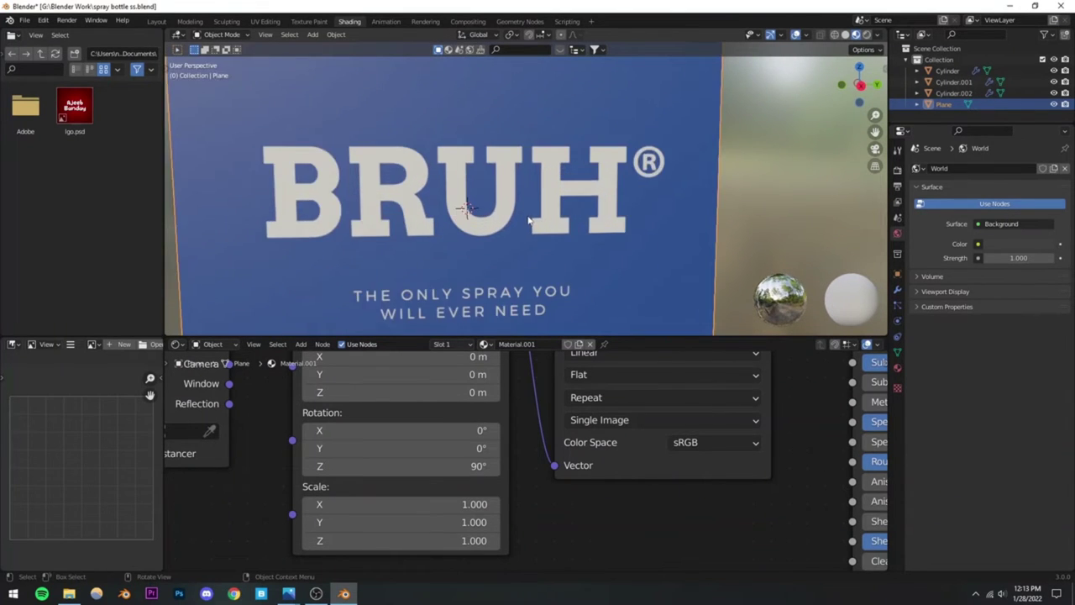
{"action": "scroll", "coordinate": [529, 215], "scroll_direction": "down", "scroll_amount": 2}
{"action": "key", "text": "ctrl+s"}
Step: In the Layout workspace, move the label plane along the X axis away from the bottle, and save the file
{"action": "left_click", "coordinate": [163, 24]}
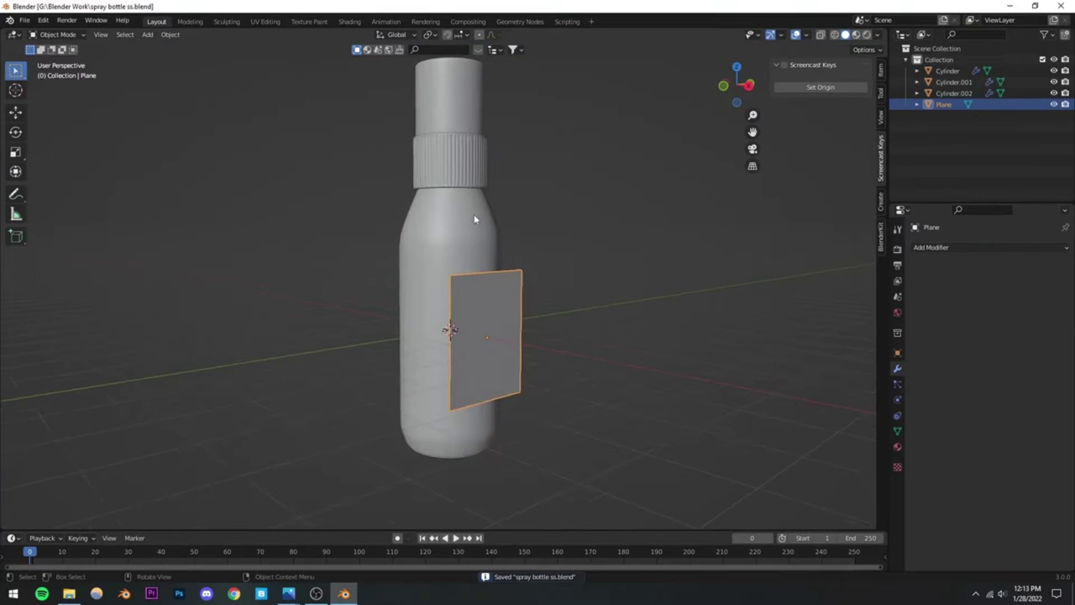
{"action": "scroll", "coordinate": [524, 278], "scroll_direction": "down", "scroll_amount": 5}
{"action": "middle_click_drag", "start_coordinate": [519, 334], "coordinate": [546, 335]}
{"action": "scroll", "coordinate": [470, 335], "scroll_direction": "up", "scroll_amount": 4}
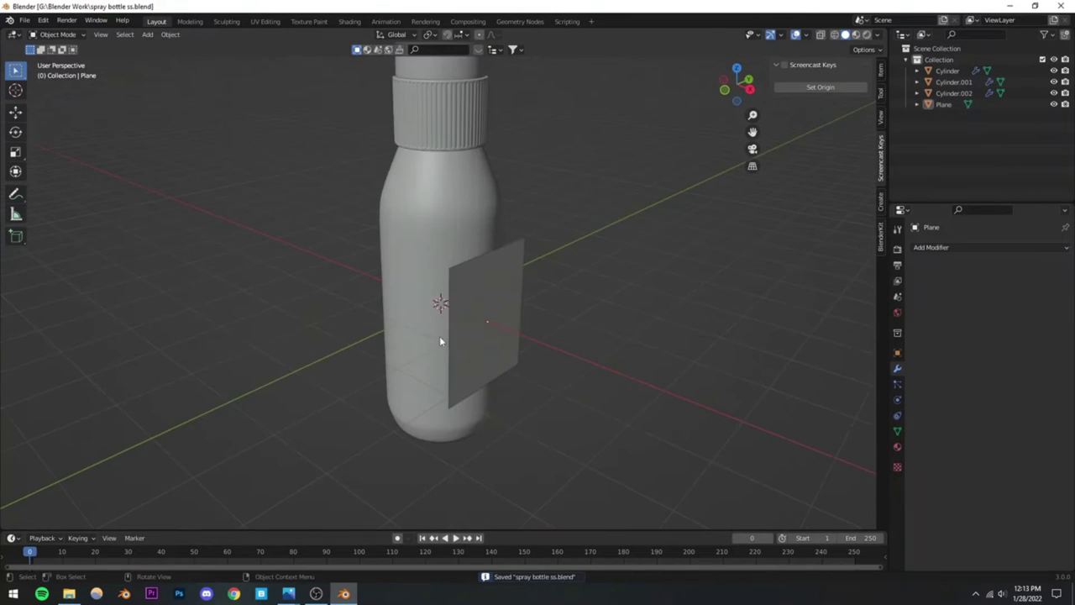
{"action": "middle_click_drag", "start_coordinate": [439, 336], "coordinate": [467, 334]}
{"action": "left_click", "coordinate": [461, 274]}
{"action": "middle_click_drag", "start_coordinate": [461, 273], "coordinate": [485, 274]}
{"action": "key", "text": "g"}
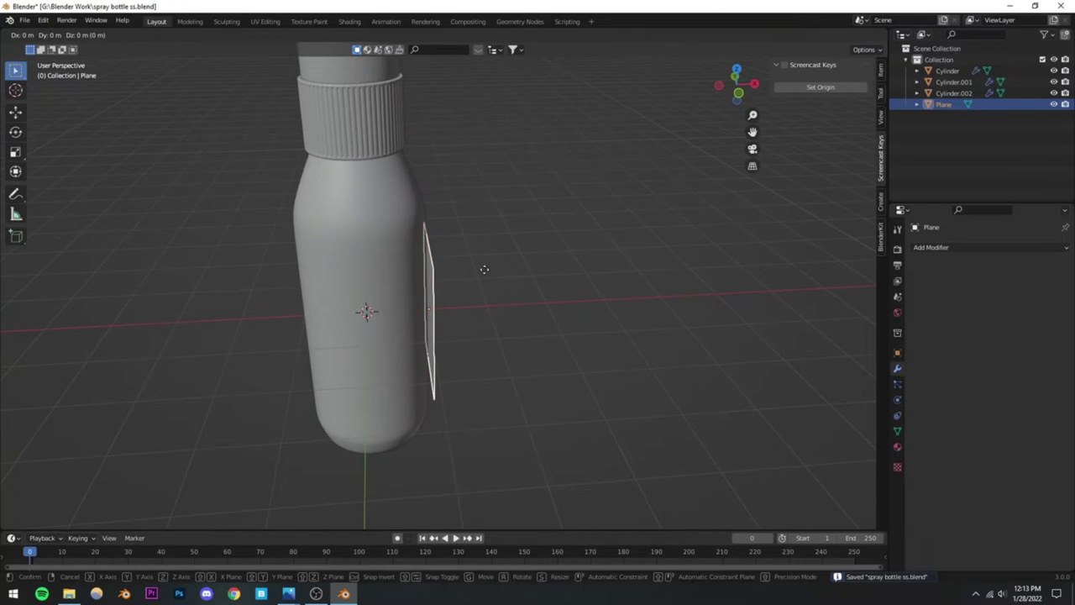
{"action": "key", "text": "x"}
{"action": "left_click", "coordinate": [576, 267]}
{"action": "key", "text": "ctrl+s"}
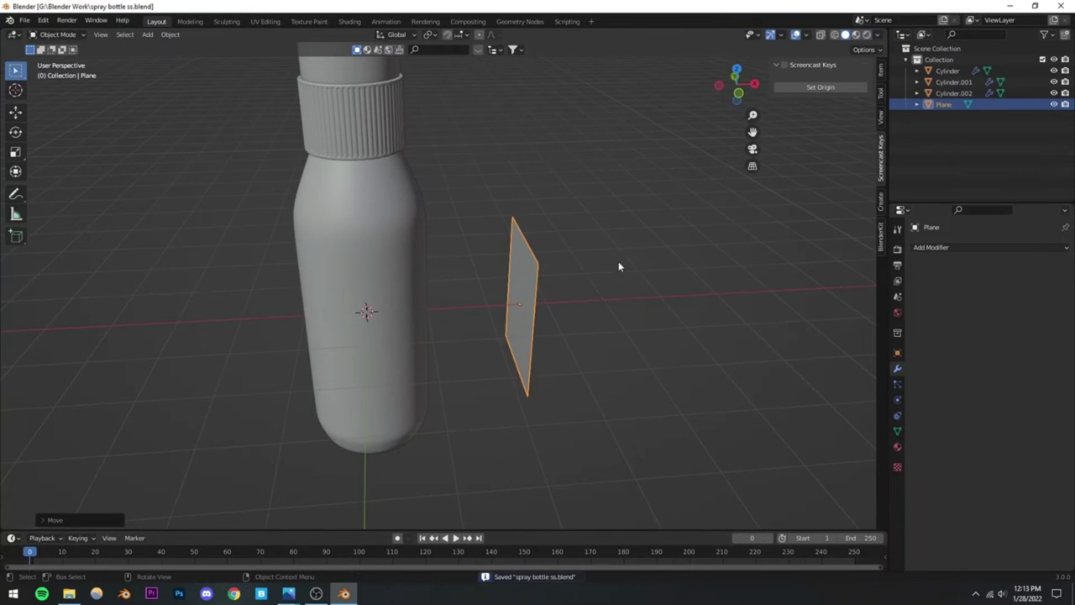
Step: Add a Shrinkwrap modifier to the label plane and pick the bottle body, Cylinder, as its target
{"action": "middle_click_drag", "start_coordinate": [620, 267], "coordinate": [492, 307]}
{"action": "left_click", "coordinate": [931, 248]}
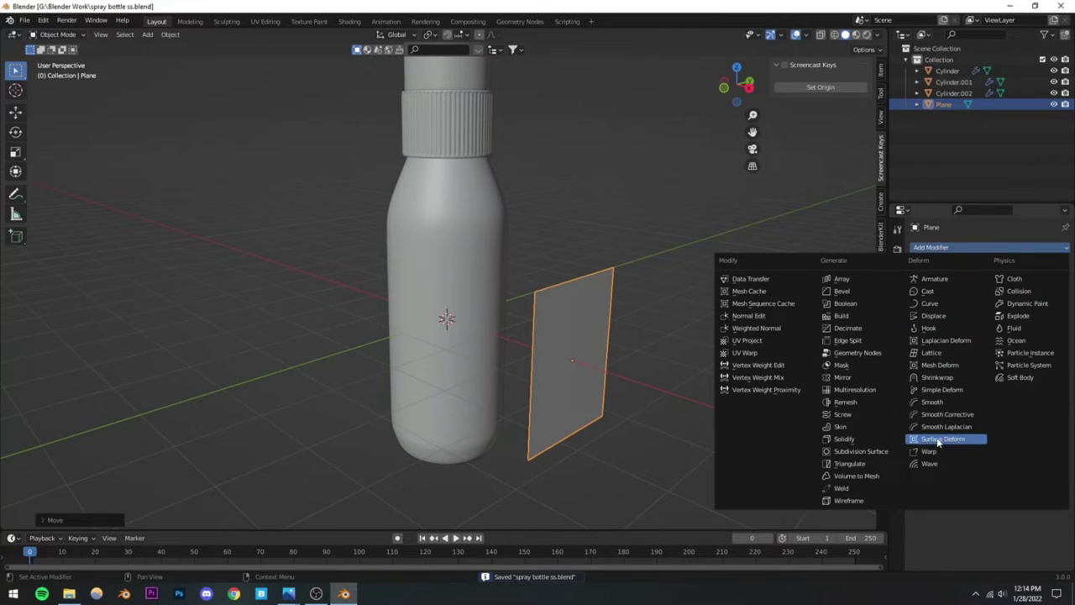
{"action": "left_click", "coordinate": [933, 378]}
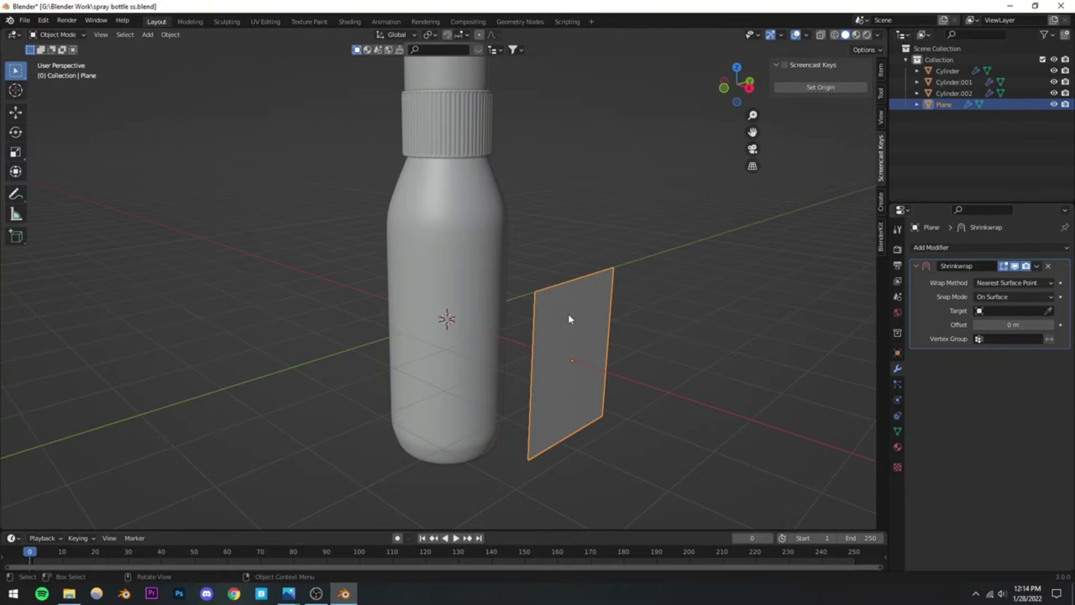
{"action": "middle_click_drag", "start_coordinate": [441, 311], "coordinate": [499, 326]}
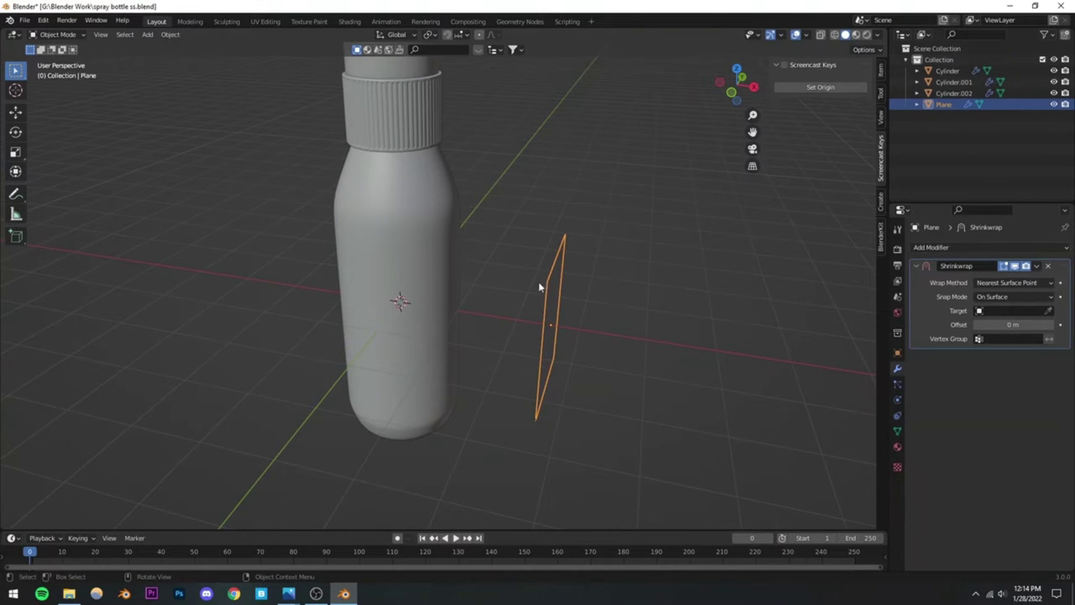
{"action": "left_click", "coordinate": [1049, 312]}
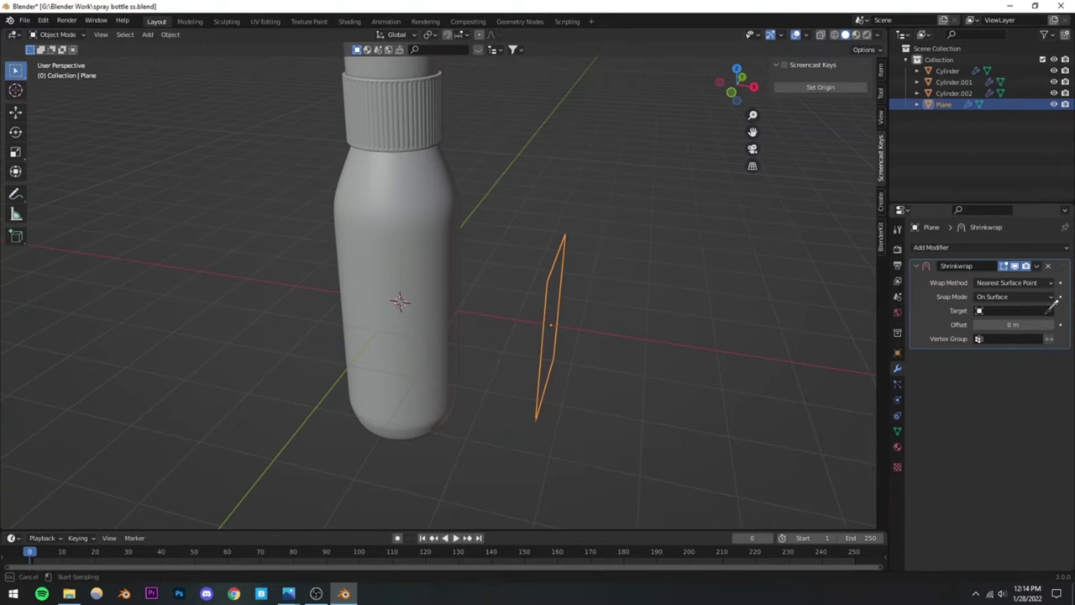
{"action": "left_click", "coordinate": [413, 273]}
{"action": "middle_click_drag", "start_coordinate": [454, 292], "coordinate": [565, 309]}
{"action": "scroll", "coordinate": [437, 308], "scroll_direction": "down", "scroll_amount": 5}
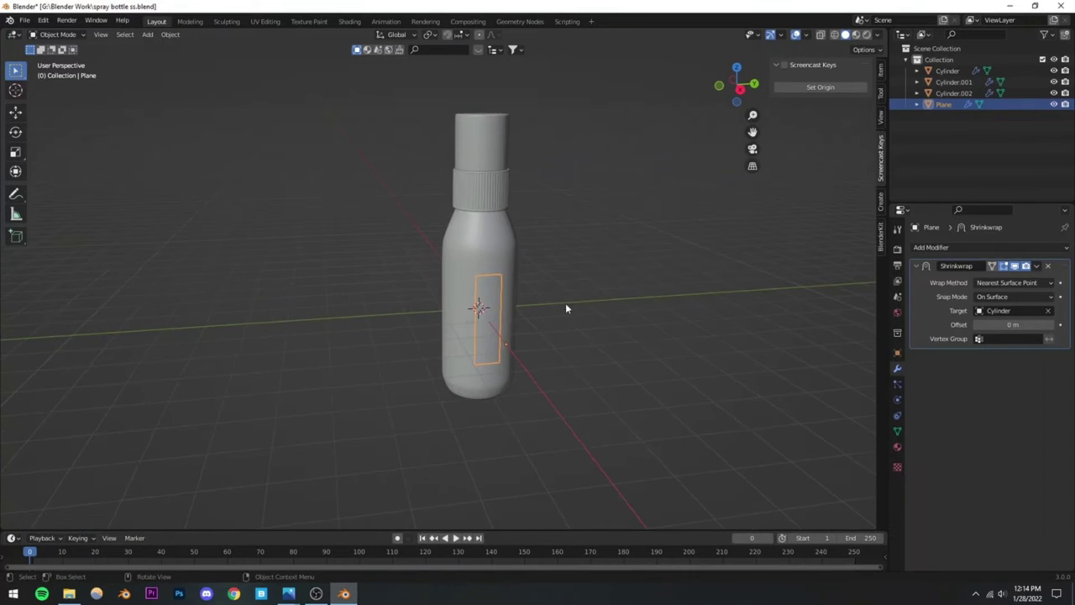
Step: Hide the Shrinkwrap effect in the viewport and add a Subdivision Surface modifier above it in the stack
{"action": "left_click", "coordinate": [1015, 266]}
{"action": "middle_click_drag", "start_coordinate": [788, 270], "coordinate": [518, 305]}
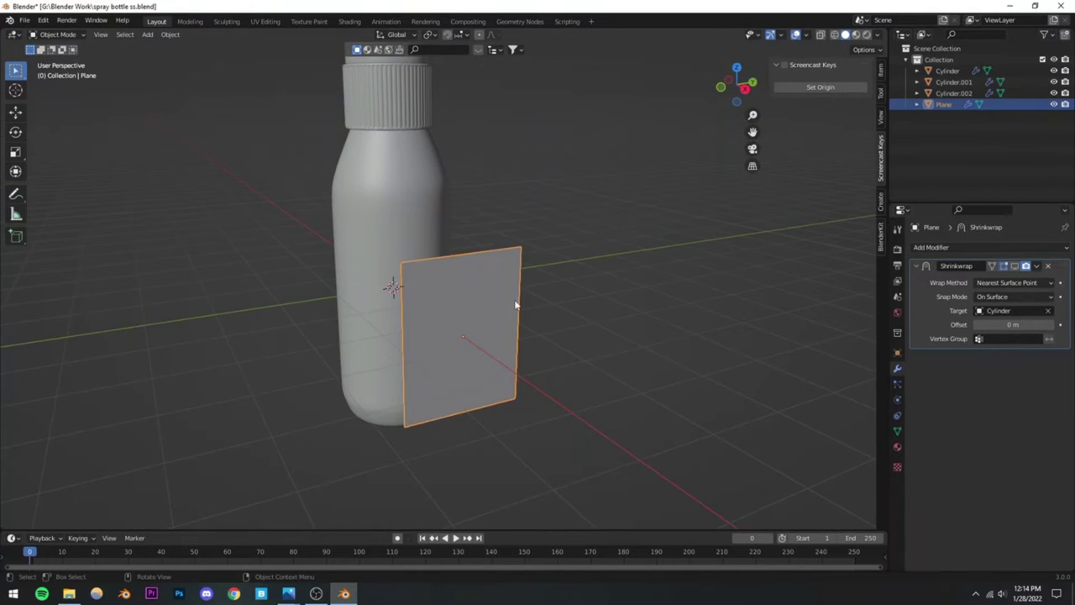
{"action": "left_click", "coordinate": [929, 251]}
{"action": "left_click", "coordinate": [863, 447]}
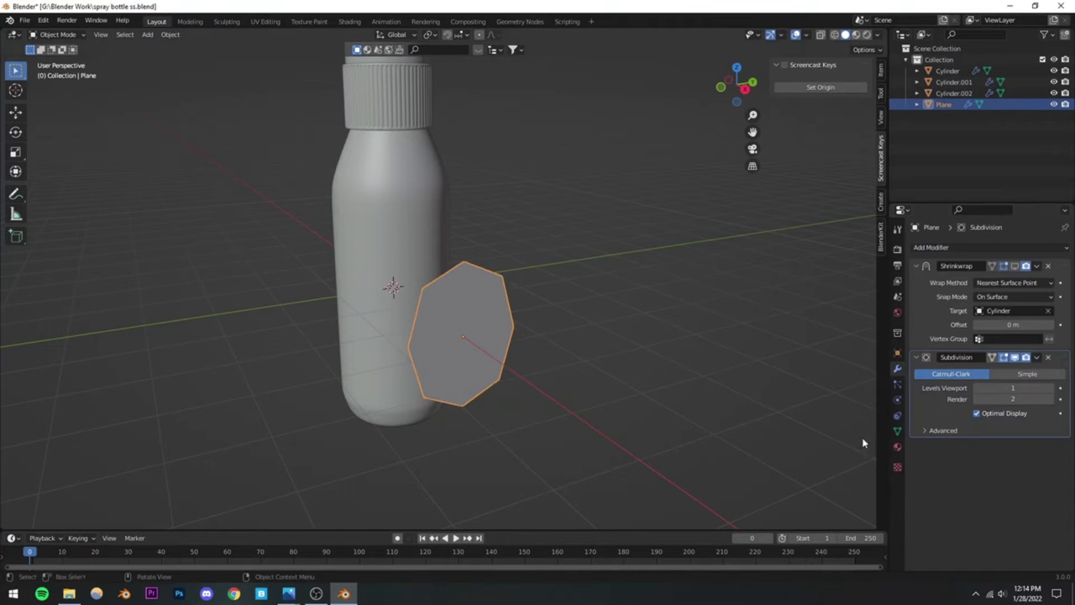
{"action": "left_click_drag", "start_coordinate": [1065, 357], "coordinate": [1064, 269]}
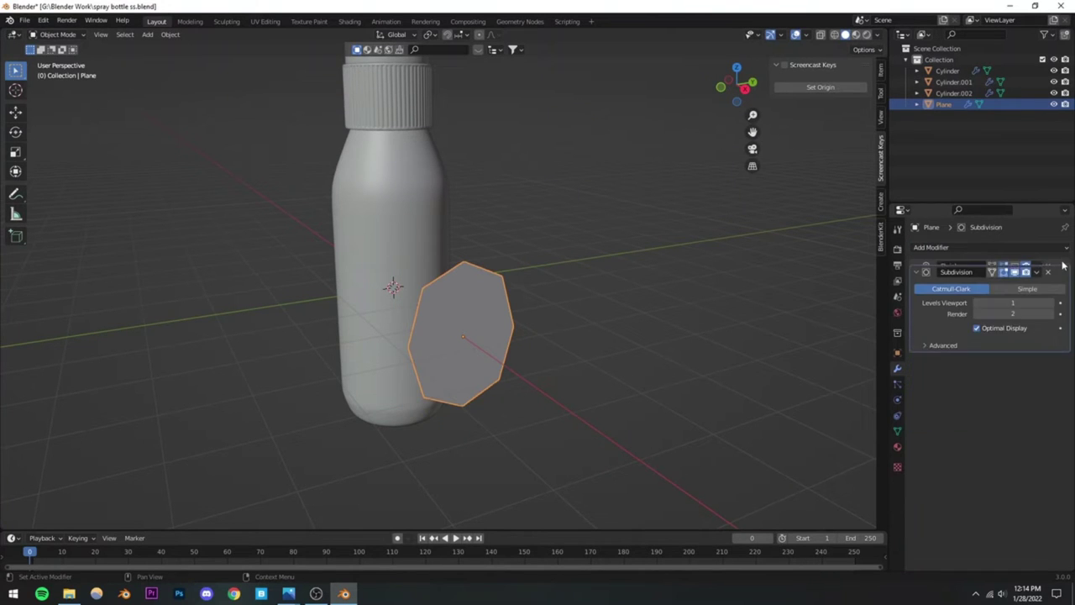
Step: Set the plane's Subdivision modifier to Simple with 4 viewport levels and 4 render levels, and save the file
{"action": "left_click", "coordinate": [1027, 283]}
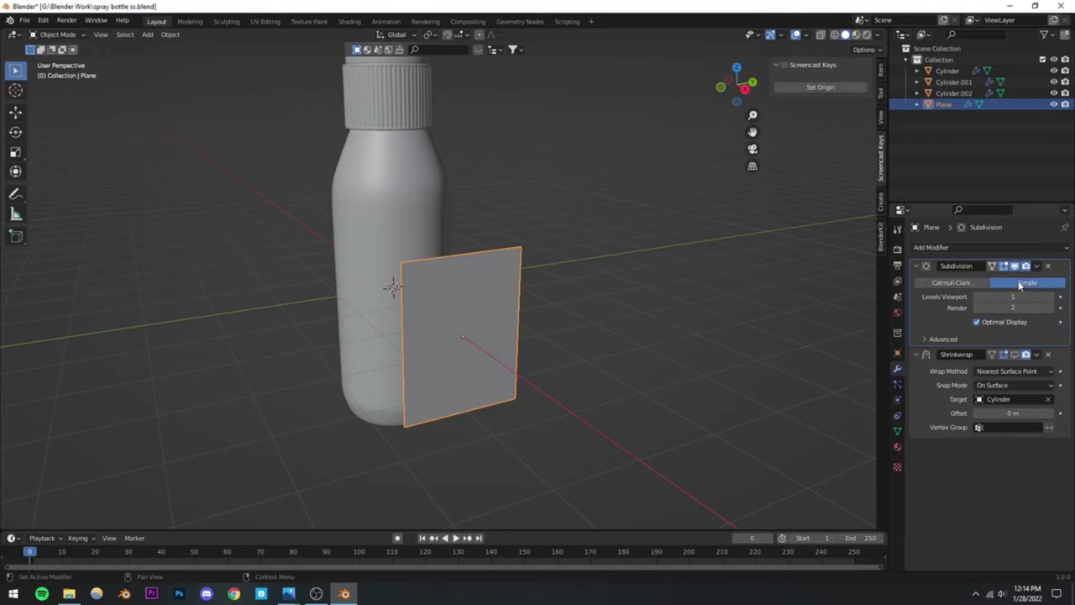
{"action": "left_click", "coordinate": [966, 285]}
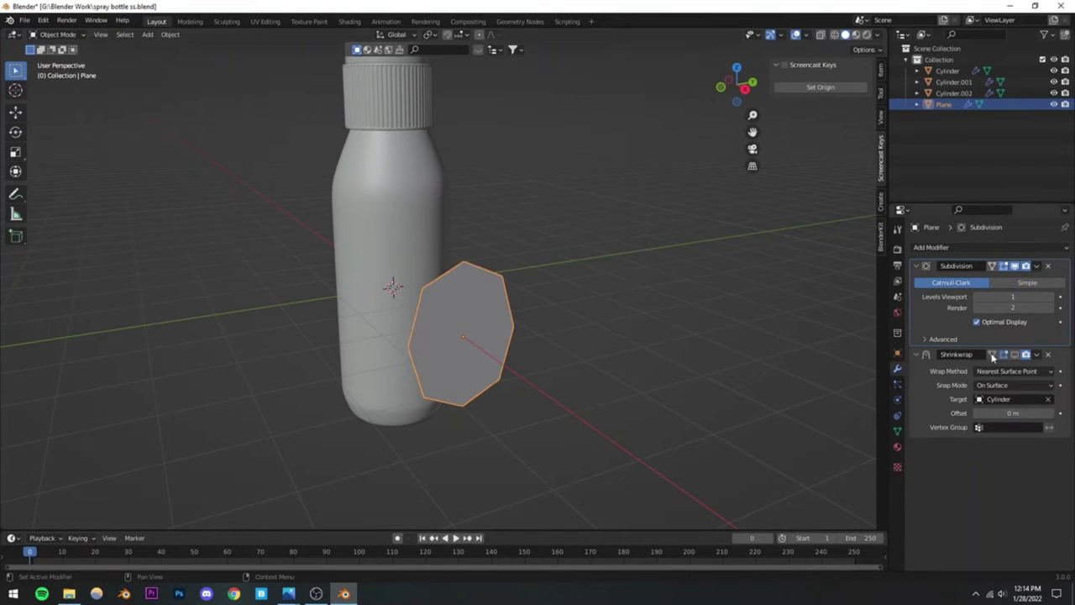
{"action": "left_click", "coordinate": [1024, 284]}
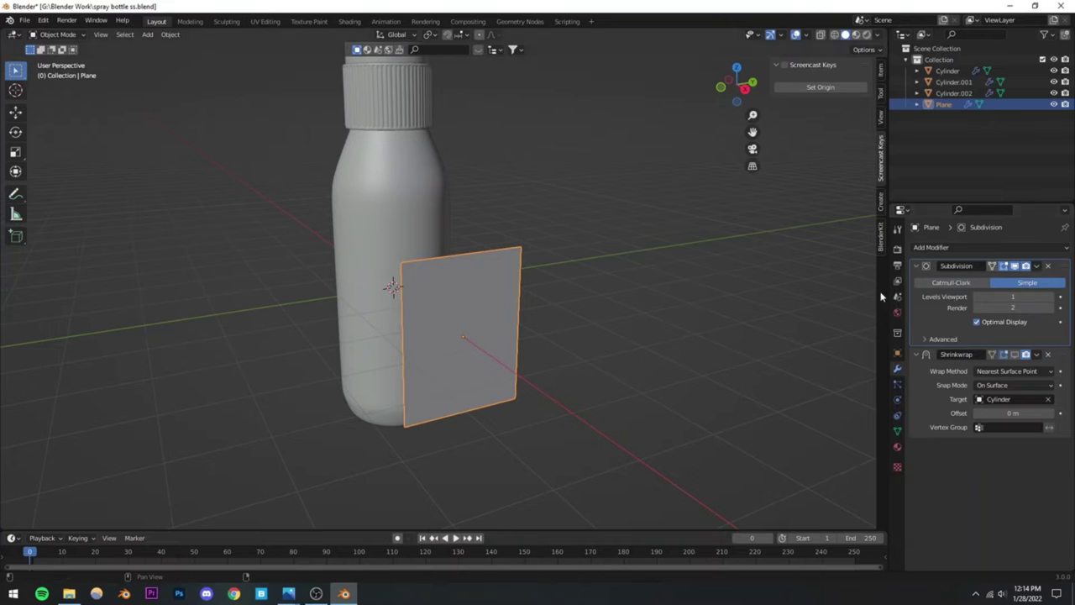
{"action": "left_click", "coordinate": [1049, 298]}
{"action": "left_click", "coordinate": [1049, 298]}
{"action": "left_click", "coordinate": [1051, 308]}
{"action": "left_click", "coordinate": [1051, 308]}
{"action": "key", "text": "super"}
{"action": "left_click", "coordinate": [610, 284]}
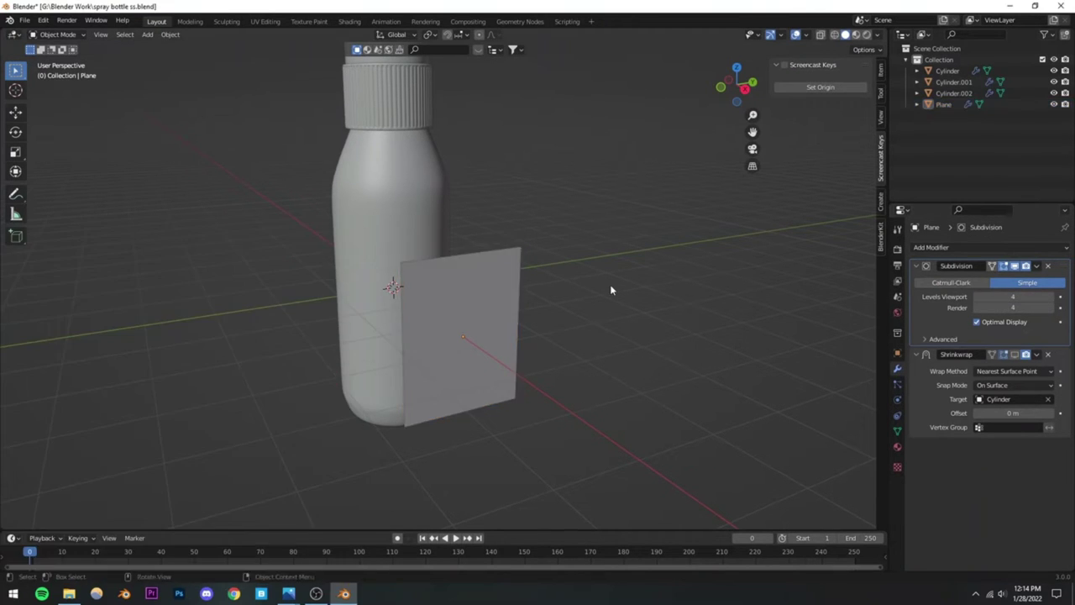
{"action": "key", "text": "ctrl+s"}
Step: Show the Shrinkwrap effect in the viewport again and examine how the label sits on the bottle
{"action": "left_click", "coordinate": [1015, 355]}
{"action": "middle_click_drag", "start_coordinate": [446, 322], "coordinate": [386, 332]}
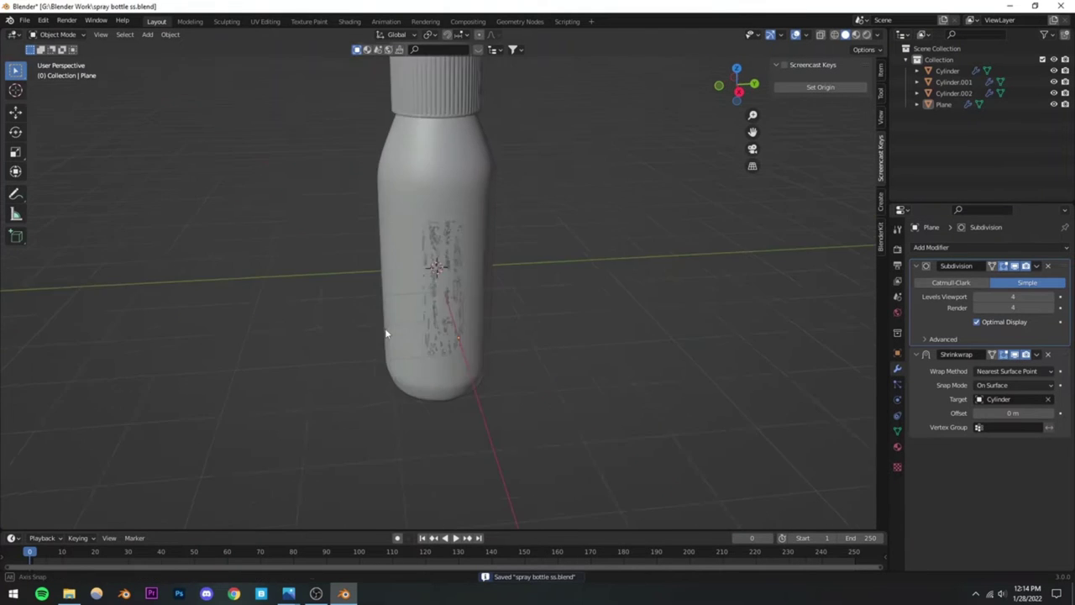
{"action": "scroll", "coordinate": [388, 287], "scroll_direction": "up", "scroll_amount": 4}
{"action": "middle_click_drag", "start_coordinate": [370, 211], "coordinate": [399, 249]}
{"action": "middle_click_drag", "start_coordinate": [524, 353], "coordinate": [535, 319], "text": "shift"}
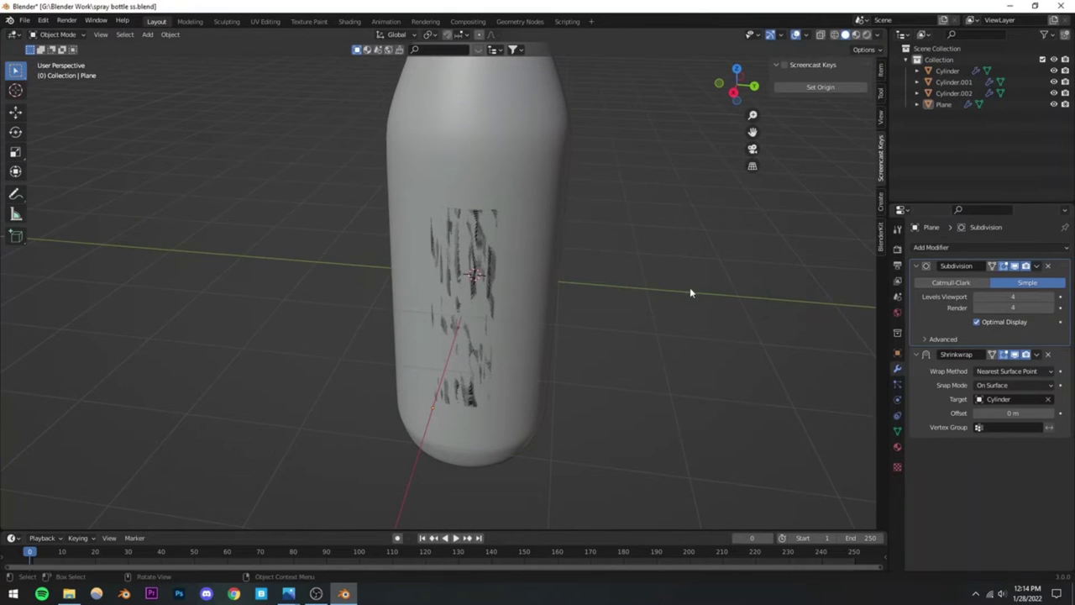
Step: Add a Solidify modifier to the label plane with an offset of 1 and a thickness of 0.16 m
{"action": "left_click", "coordinate": [924, 248]}
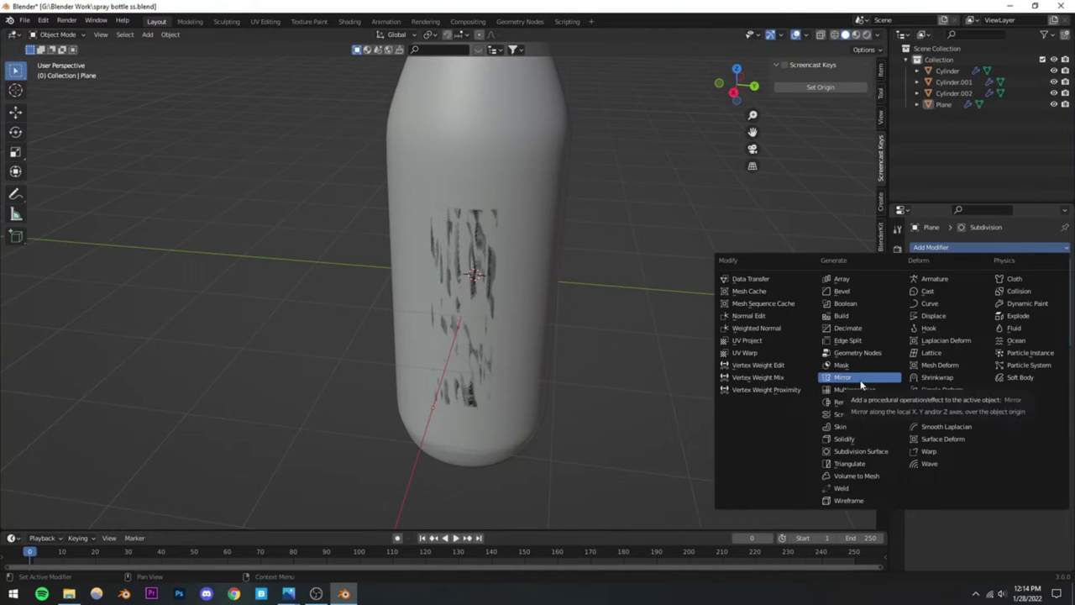
{"action": "left_click", "coordinate": [843, 439]}
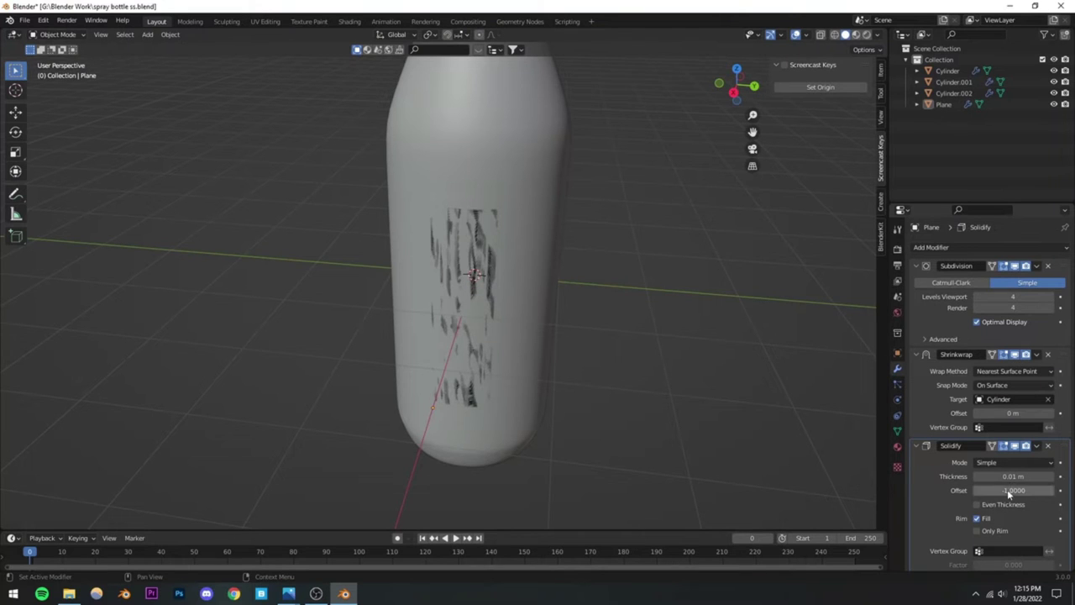
{"action": "mouse_move", "coordinate": [1007, 489]}
{"action": "left_mouse_down"}
{"action": "mouse_move", "coordinate": [1041, 489]}
{"action": "mouse_move", "coordinate": [1003, 476]}
{"action": "left_mouse_up"}
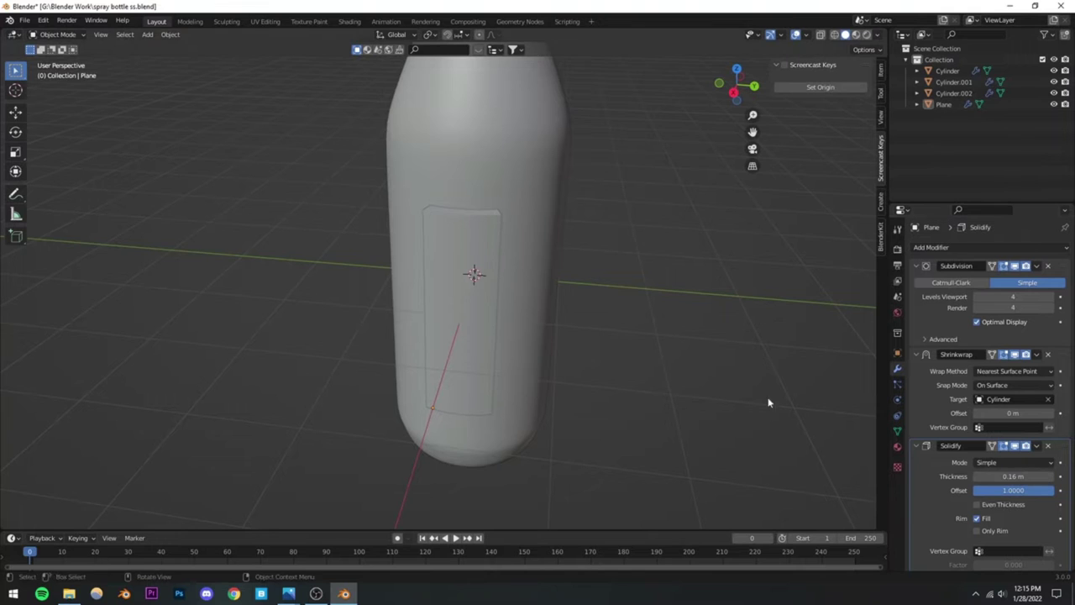
Step: Switch the viewport to Material Preview shading and check the Bruh label on the bottle's front
{"action": "middle_click_drag", "start_coordinate": [473, 259], "coordinate": [605, 262]}
{"action": "scroll", "coordinate": [500, 259], "scroll_direction": "up", "scroll_amount": 4}
{"action": "middle_click_drag", "start_coordinate": [351, 271], "coordinate": [316, 310]}
{"action": "scroll", "coordinate": [316, 311], "scroll_direction": "down", "scroll_amount": 8}
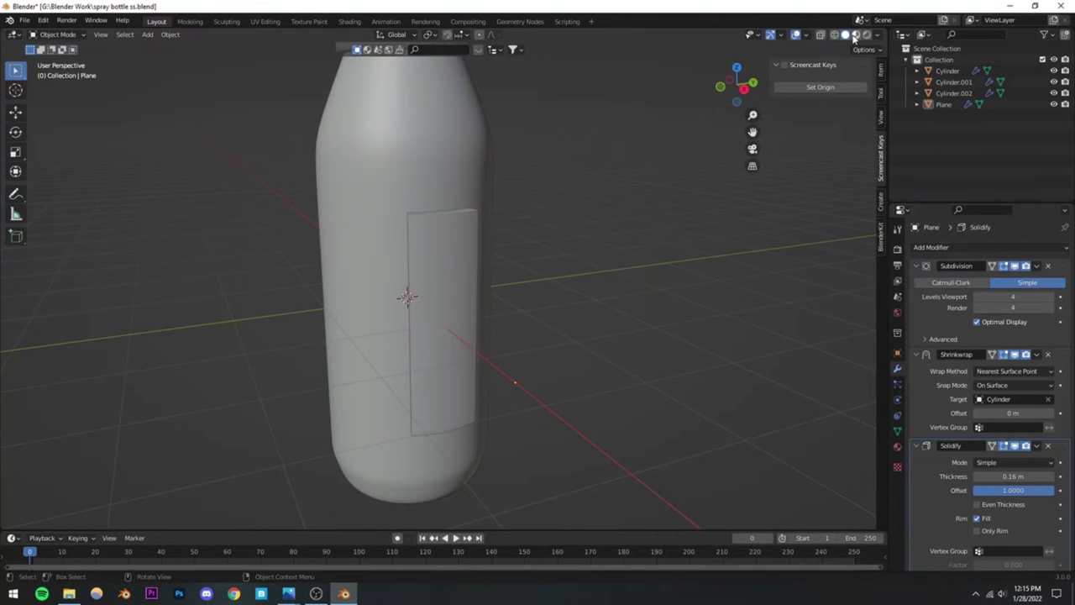
{"action": "left_click", "coordinate": [856, 36]}
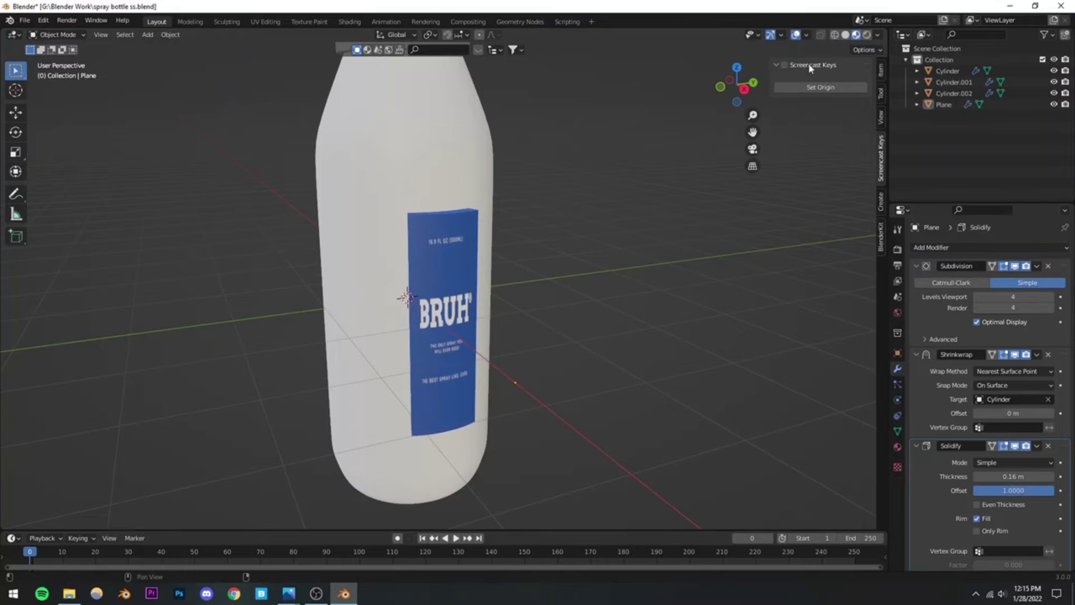
{"action": "middle_click_drag", "start_coordinate": [610, 238], "coordinate": [522, 203]}
Step: Try widening the label plane along the global Y axis so it spans most of the bottle's front
{"action": "scroll", "coordinate": [480, 253], "scroll_direction": "up", "scroll_amount": 3}
{"action": "left_click", "coordinate": [486, 248]}
{"action": "scroll", "coordinate": [557, 228], "scroll_direction": "down", "scroll_amount": 4}
{"action": "scroll", "coordinate": [454, 273], "scroll_direction": "up", "scroll_amount": 3}
{"action": "middle_click_drag", "start_coordinate": [453, 273], "coordinate": [451, 275]}
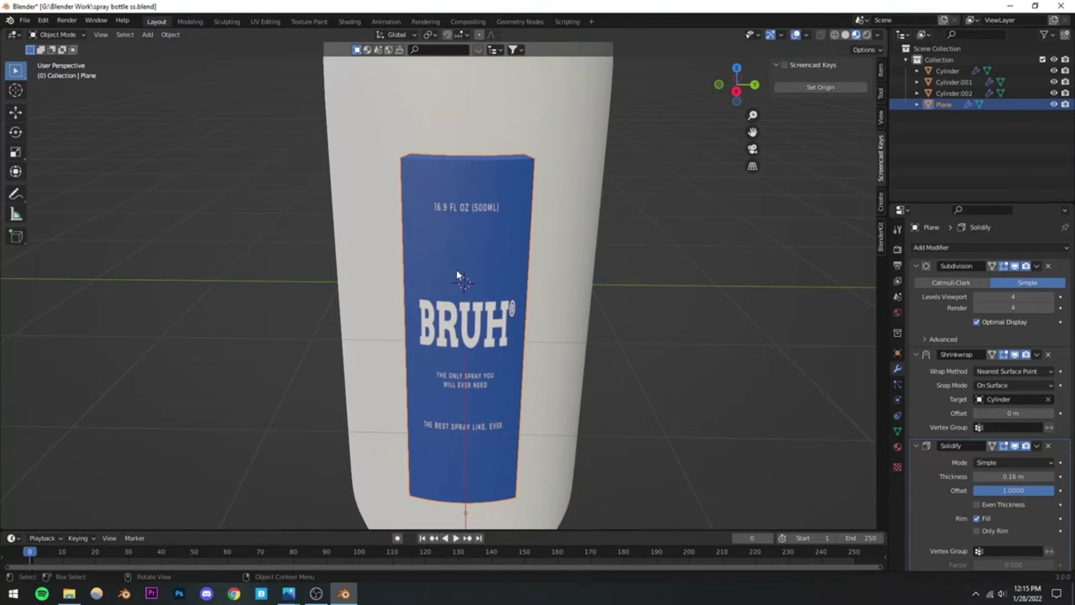
{"action": "key", "text": "s"}
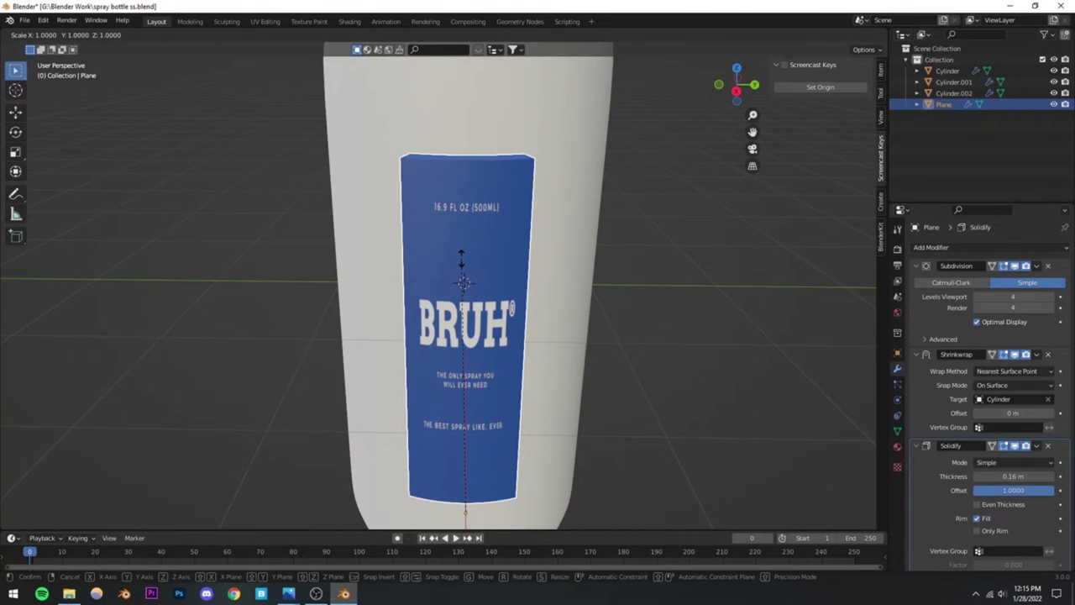
{"action": "key", "text": "y"}
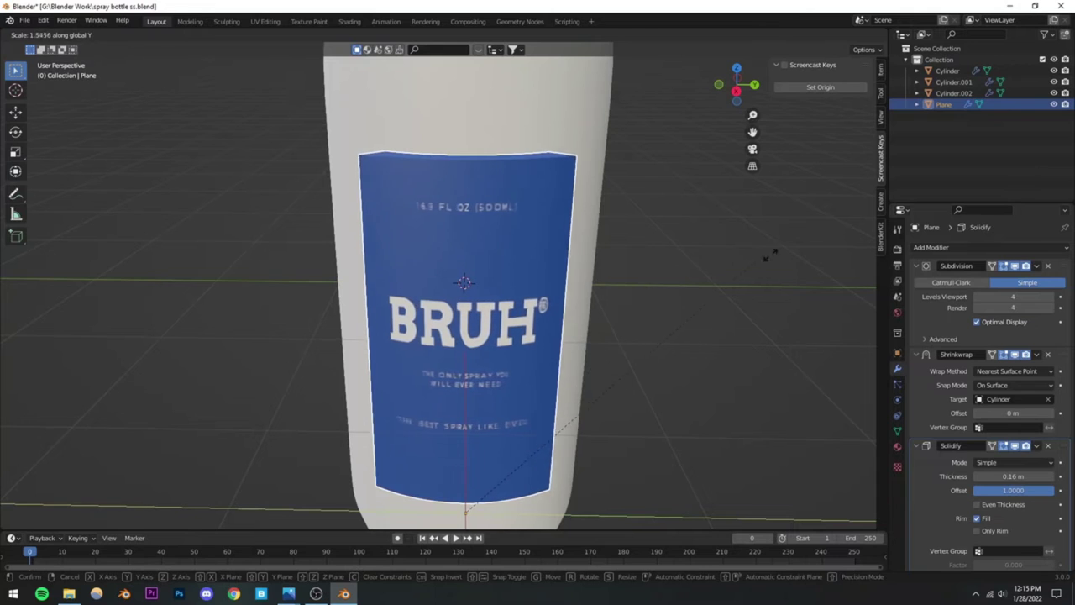
{"action": "left_click", "coordinate": [811, 245]}
{"action": "scroll", "coordinate": [602, 272], "scroll_direction": "down", "scroll_amount": 4}
Step: Scale the label plane up so it covers more of the bottle's height, and save the file
{"action": "left_click", "coordinate": [563, 286]}
{"action": "middle_click_drag", "start_coordinate": [538, 290], "coordinate": [655, 261]}
{"action": "scroll", "coordinate": [473, 333], "scroll_direction": "down", "scroll_amount": 4}
{"action": "middle_click_drag", "start_coordinate": [473, 334], "coordinate": [417, 347]}
{"action": "scroll", "coordinate": [418, 346], "scroll_direction": "up", "scroll_amount": 4}
{"action": "left_click", "coordinate": [412, 350]}
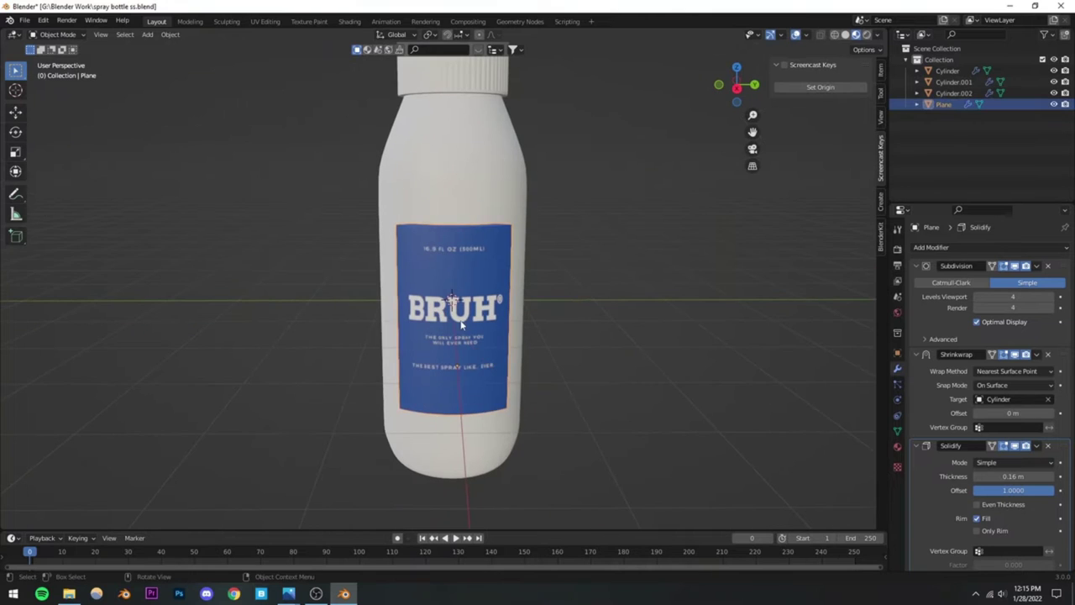
{"action": "key", "text": "s"}
{"action": "left_click", "coordinate": [533, 304]}
{"action": "middle_click_drag", "start_coordinate": [533, 303], "coordinate": [509, 360]}
{"action": "key", "text": "ctrl+s"}
Step: Reduce the label's Solidify thickness to 0.01 m and save the file
{"action": "middle_click_drag", "start_coordinate": [597, 356], "coordinate": [473, 334]}
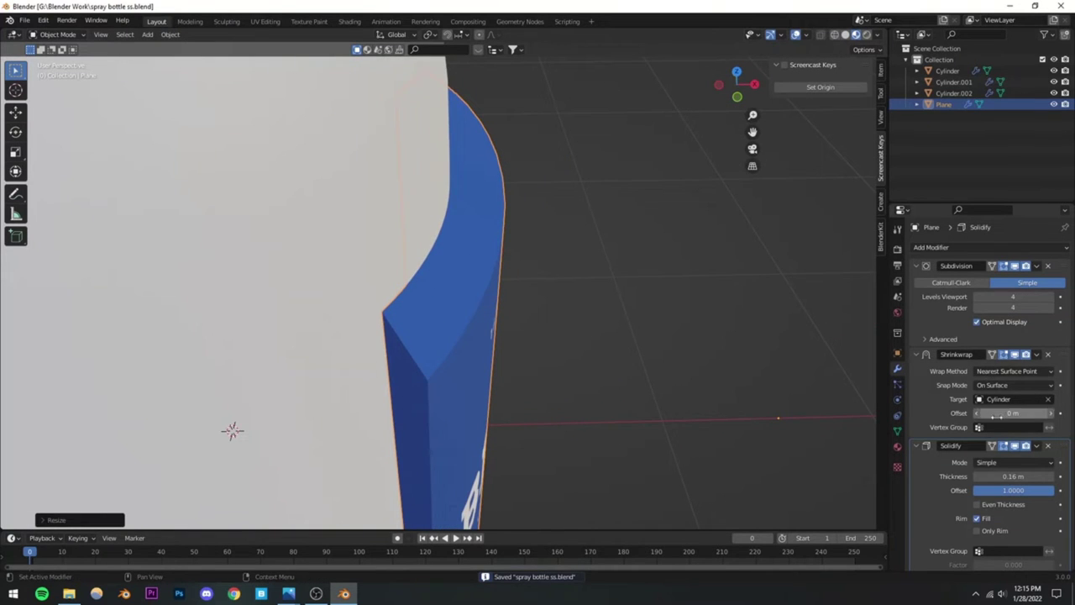
{"action": "left_click", "coordinate": [978, 481]}
{"action": "left_click", "coordinate": [978, 481]}
{"action": "left_click", "coordinate": [978, 481]}
{"action": "left_click", "coordinate": [978, 480]}
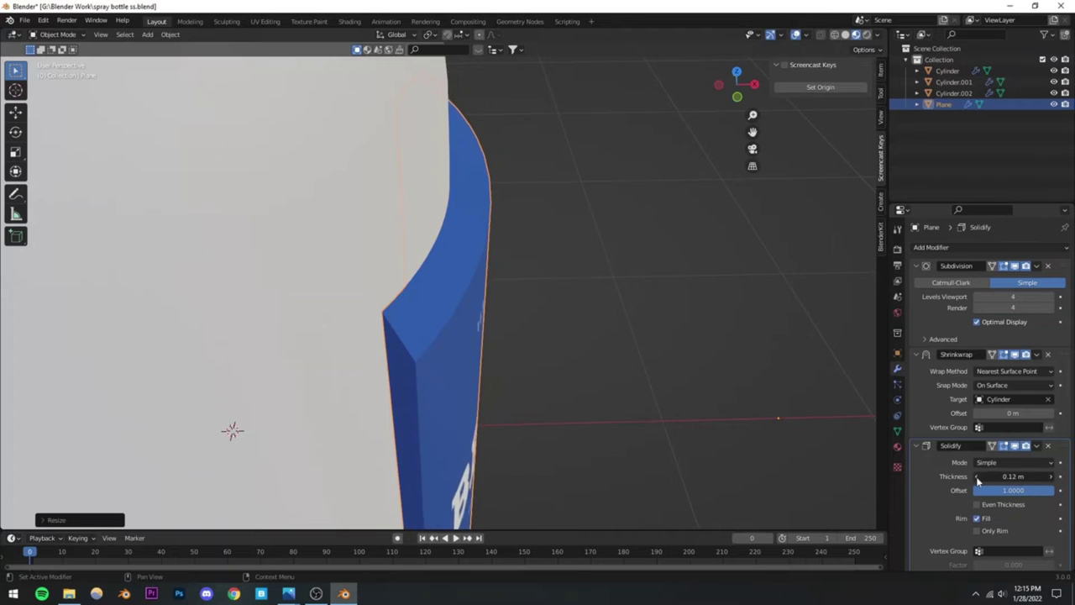
{"action": "left_click", "coordinate": [978, 480]}
{"action": "left_click", "coordinate": [978, 481]}
{"action": "left_click", "coordinate": [978, 481]}
{"action": "left_click", "coordinate": [978, 480]}
{"action": "left_click_drag", "start_coordinate": [977, 476], "coordinate": [977, 476]}
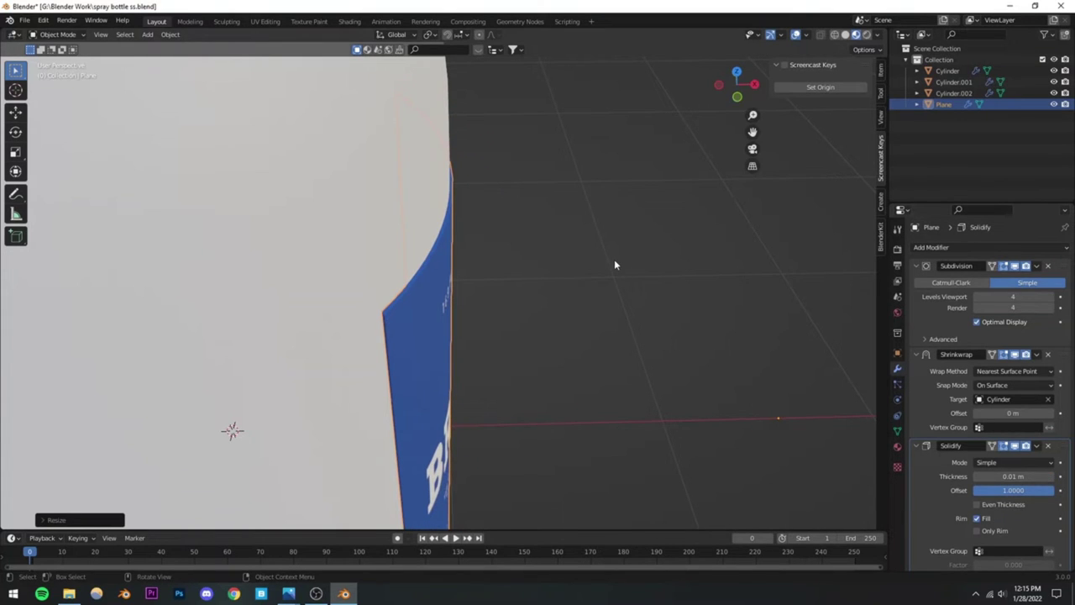
{"action": "key", "text": "ctrl+s"}
Step: Stretch the label plane along the global Y axis until it covers most of the bottle's front width
{"action": "middle_click_drag", "start_coordinate": [549, 322], "coordinate": [430, 272]}
{"action": "scroll", "coordinate": [403, 315], "scroll_direction": "down", "scroll_amount": 6}
{"action": "scroll", "coordinate": [429, 271], "scroll_direction": "up", "scroll_amount": 3}
{"action": "scroll", "coordinate": [422, 300], "scroll_direction": "down", "scroll_amount": 3}
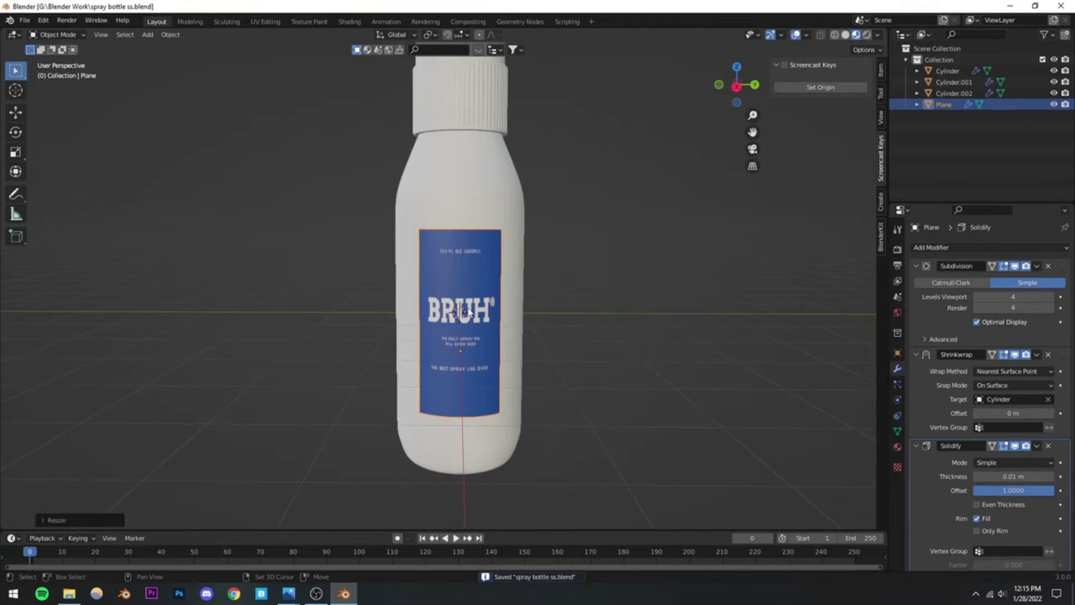
{"action": "scroll", "coordinate": [452, 340], "scroll_direction": "up", "scroll_amount": 3}
{"action": "middle_click_drag", "start_coordinate": [452, 340], "coordinate": [496, 286]}
{"action": "key", "text": "s"}
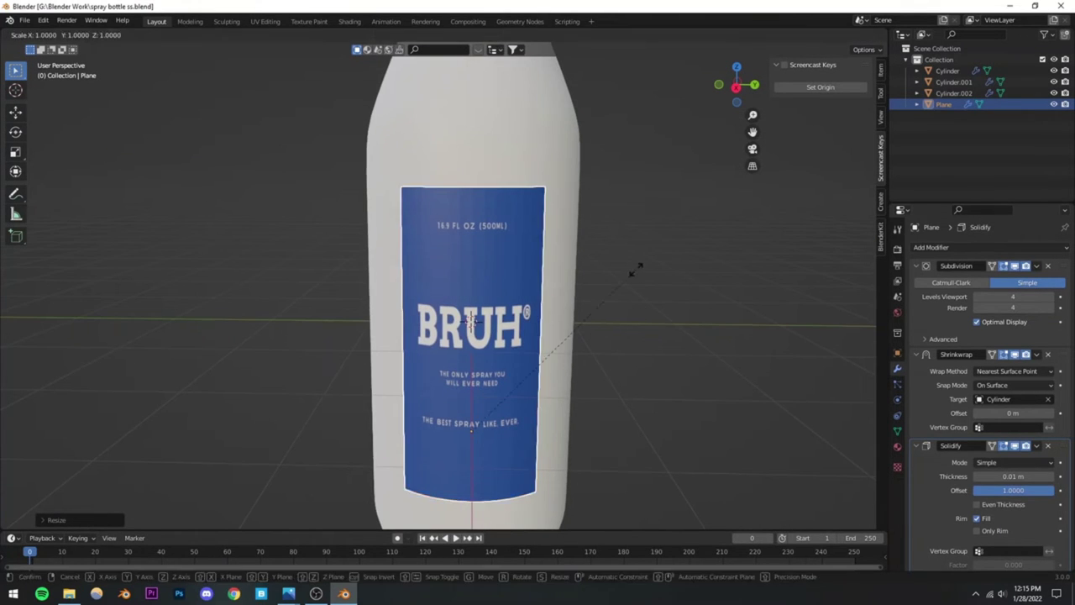
{"action": "key", "text": "y"}
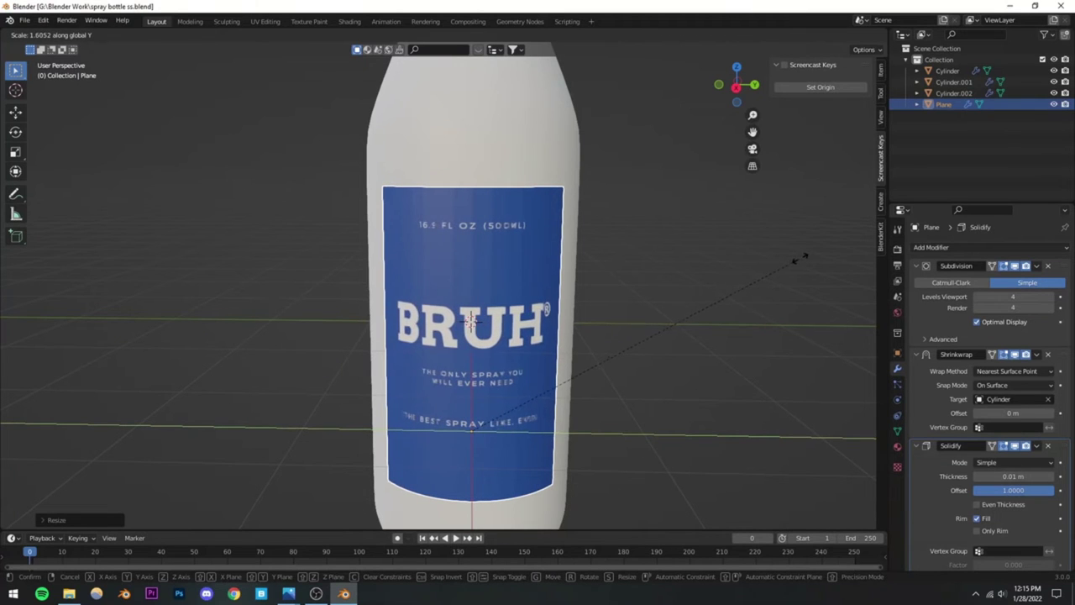
{"action": "left_click", "coordinate": [681, 259]}
{"action": "left_click", "coordinate": [681, 258]}
{"action": "scroll", "coordinate": [534, 291], "scroll_direction": "down", "scroll_amount": 5}
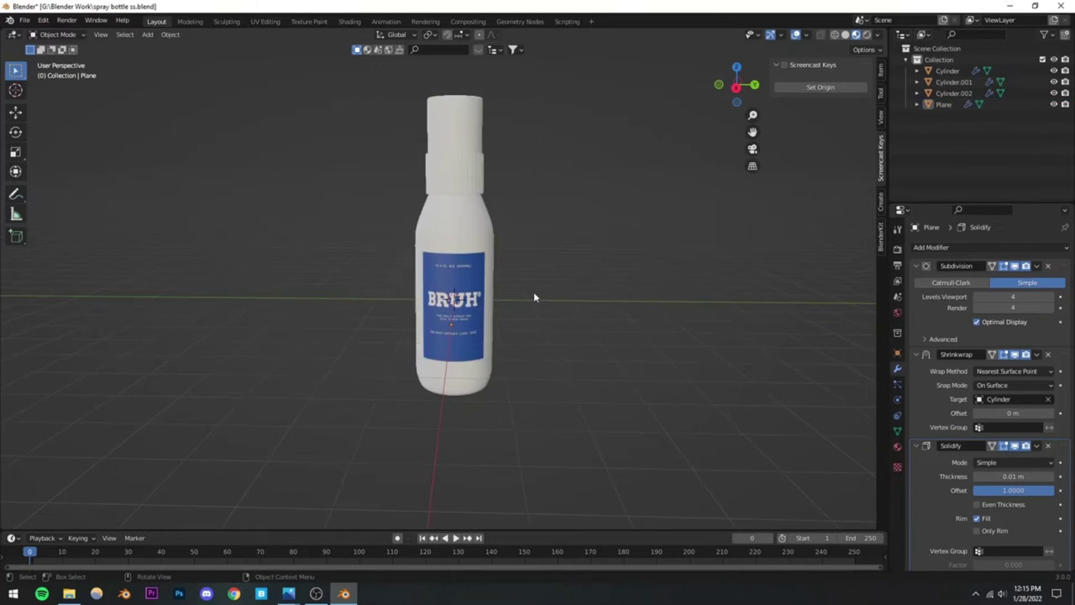
Step: Raise the label's Subdivision modifier to 5 viewport levels and 5 render levels, and save the file
{"action": "middle_click_drag", "start_coordinate": [533, 292], "coordinate": [573, 302]}
{"action": "scroll", "coordinate": [427, 272], "scroll_direction": "up", "scroll_amount": 5}
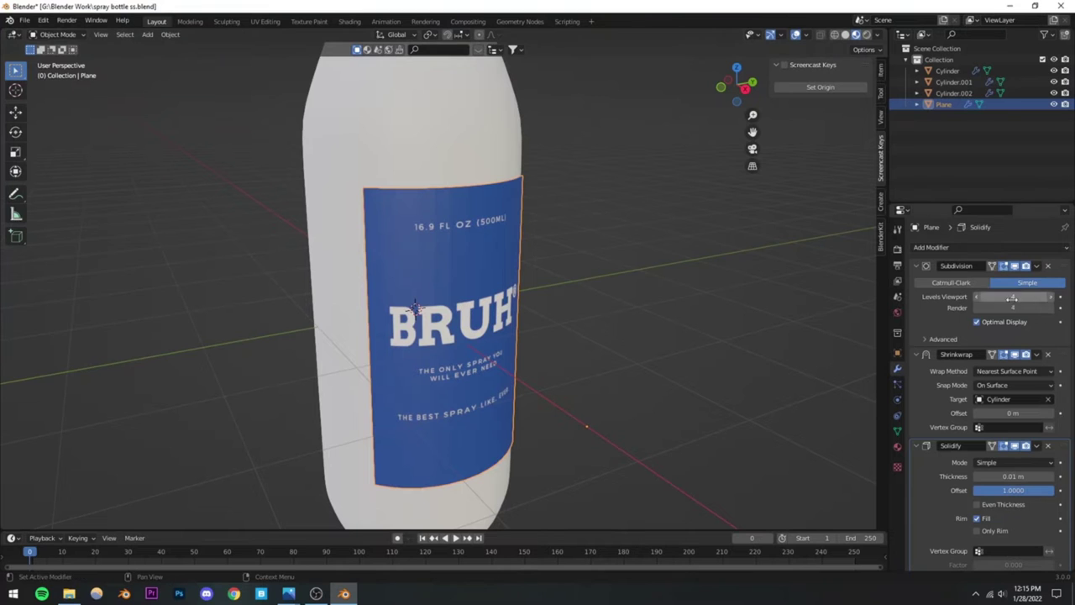
{"action": "left_click", "coordinate": [1053, 298]}
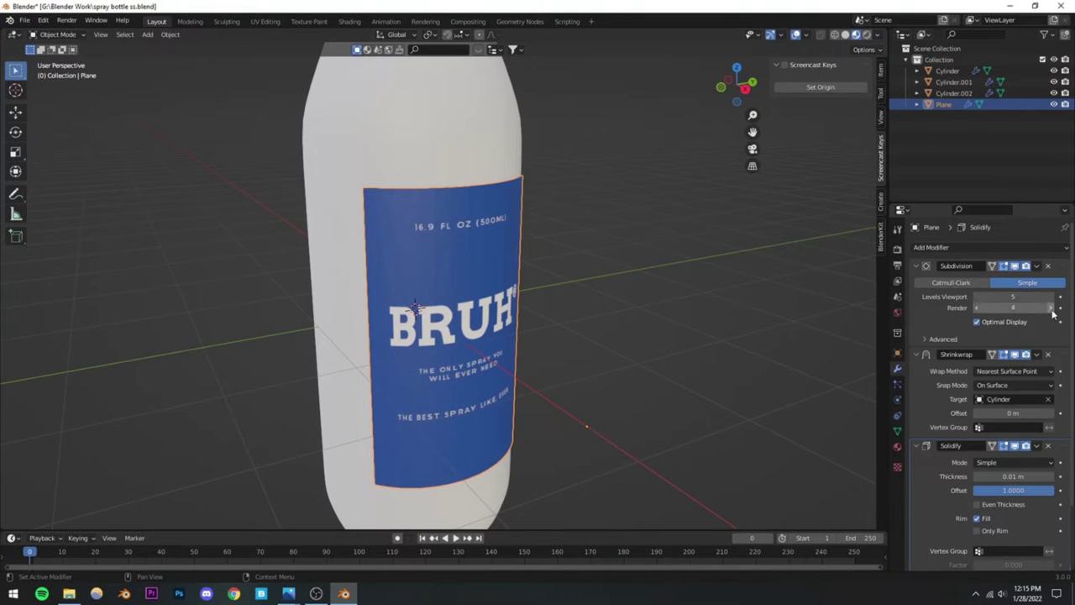
{"action": "left_click", "coordinate": [623, 311]}
{"action": "scroll", "coordinate": [573, 322], "scroll_direction": "down", "scroll_amount": 5}
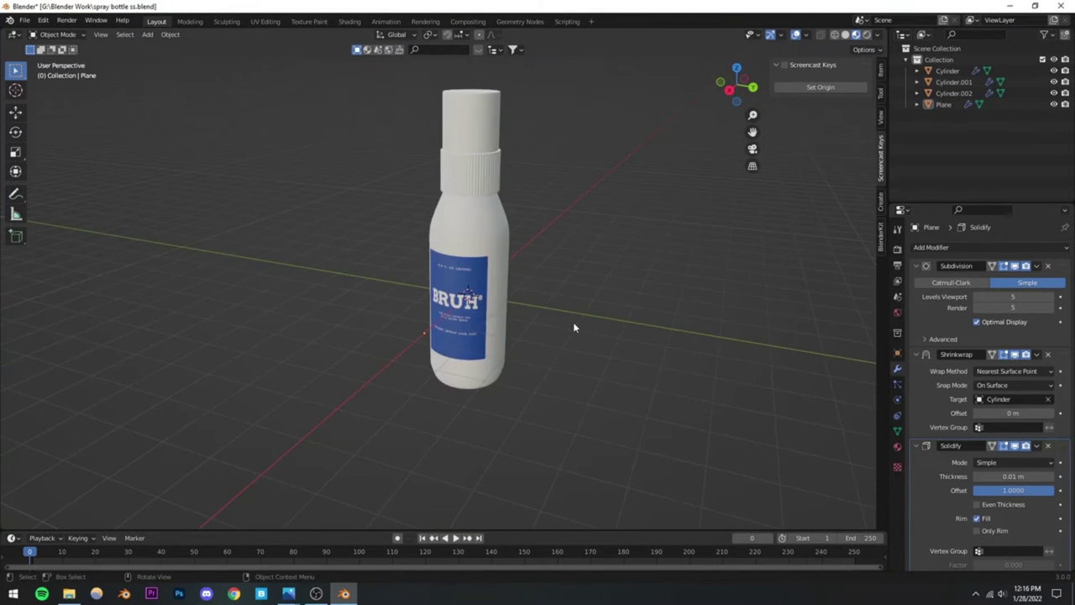
{"action": "key", "text": "ctrl+s"}
Step: Set the label's Solidify thickness to 0.005 m and save the file
{"action": "scroll", "coordinate": [536, 303], "scroll_direction": "up", "scroll_amount": 5}
{"action": "mouse_move", "coordinate": [319, 264]}
{"action": "middle_mouse_down"}
{"action": "mouse_move", "coordinate": [383, 339]}
{"action": "mouse_move", "coordinate": [422, 322]}
{"action": "middle_mouse_up"}
{"action": "scroll", "coordinate": [431, 325], "scroll_direction": "up", "scroll_amount": 3}
{"action": "left_click", "coordinate": [1008, 476]}
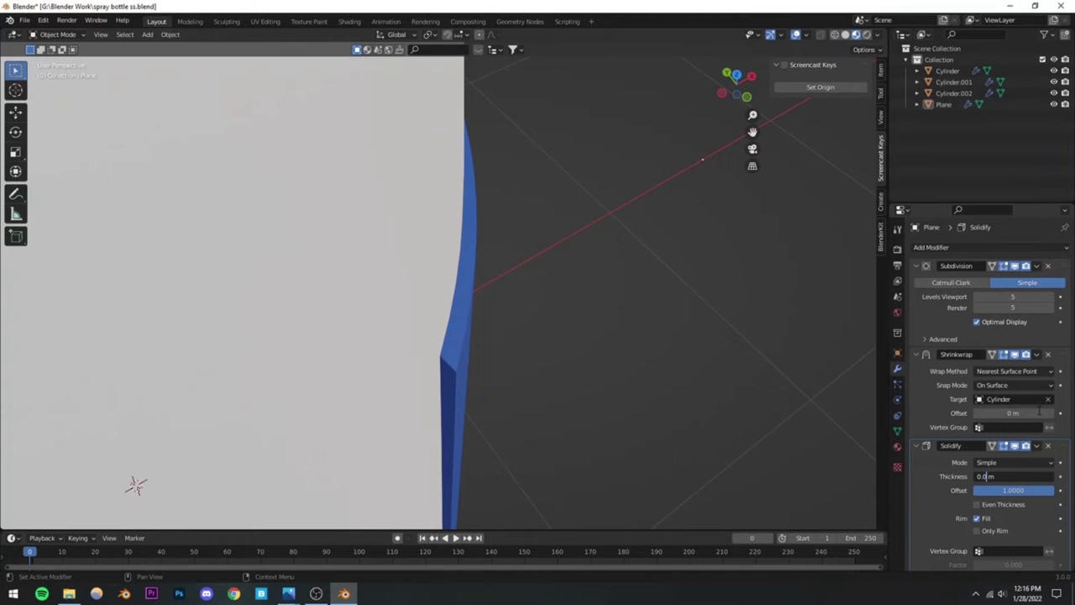
{"action": "key", "text": "Return"}
{"action": "scroll", "coordinate": [591, 322], "scroll_direction": "down", "scroll_amount": 5}
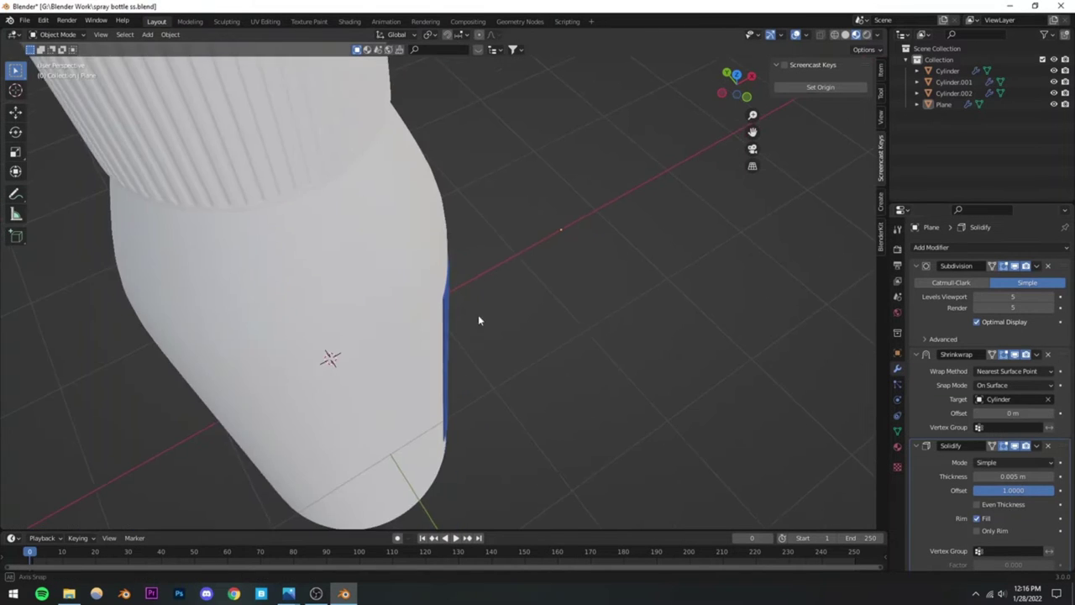
{"action": "middle_click_drag", "start_coordinate": [478, 314], "coordinate": [507, 310]}
{"action": "key", "text": "ctrl+s"}
Step: Add a Bevel modifier to the label plane and set it to 4 segments
{"action": "scroll", "coordinate": [378, 280], "scroll_direction": "up", "scroll_amount": 4}
{"action": "left_click", "coordinate": [487, 303]}
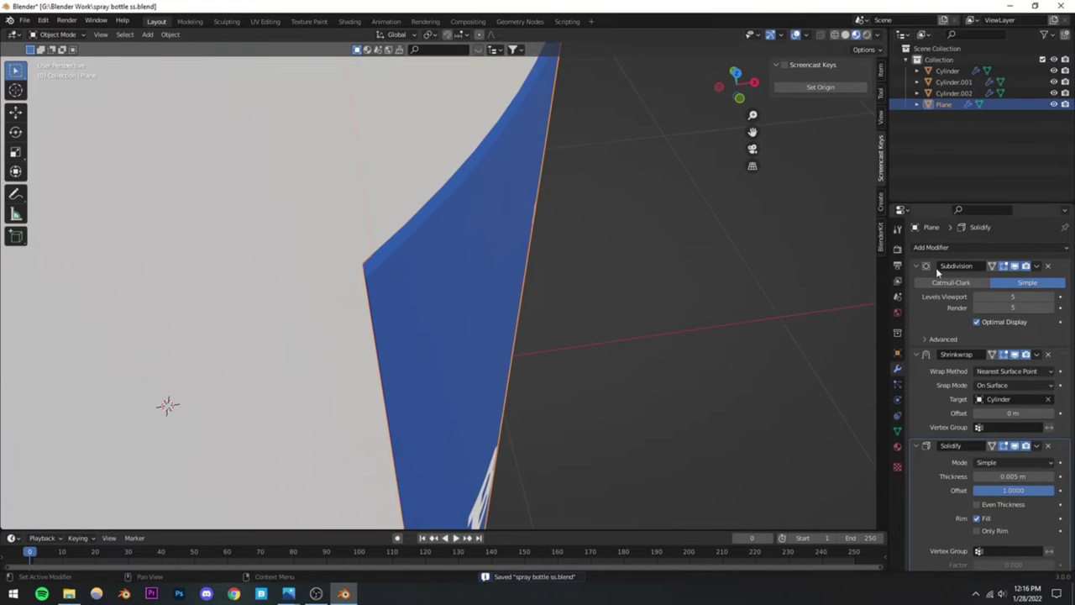
{"action": "left_click", "coordinate": [935, 248]}
{"action": "left_click", "coordinate": [850, 292]}
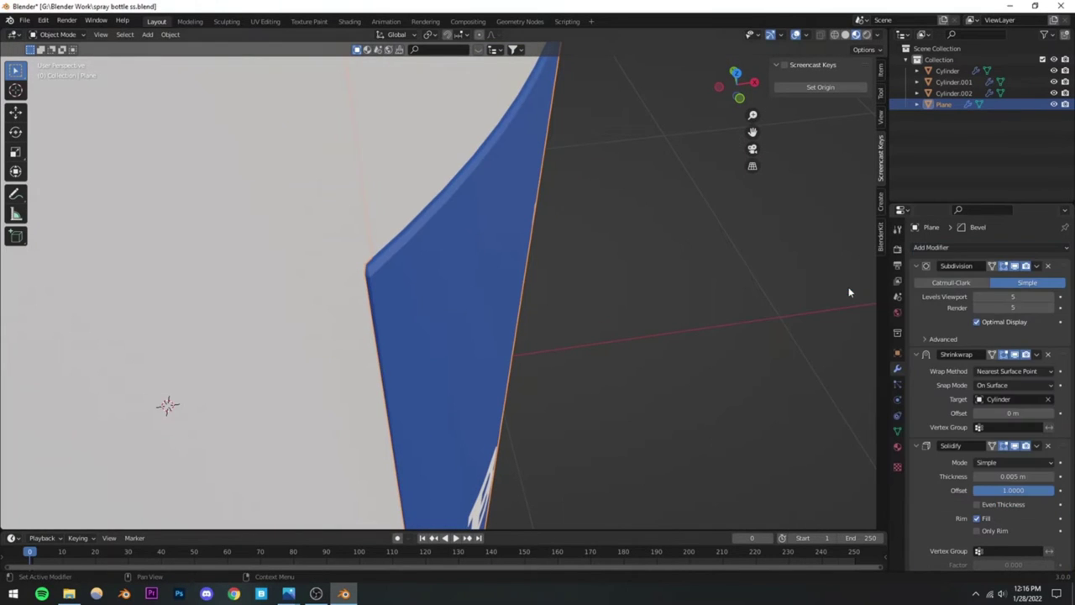
{"action": "scroll", "coordinate": [944, 531], "scroll_direction": "down", "scroll_amount": 6}
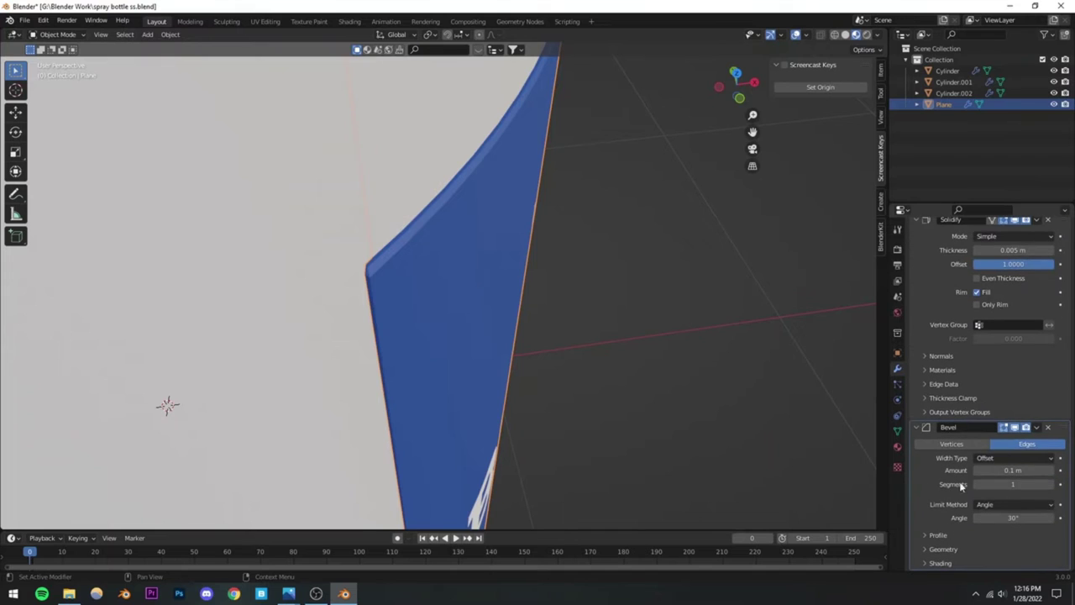
{"action": "left_click", "coordinate": [1018, 485]}
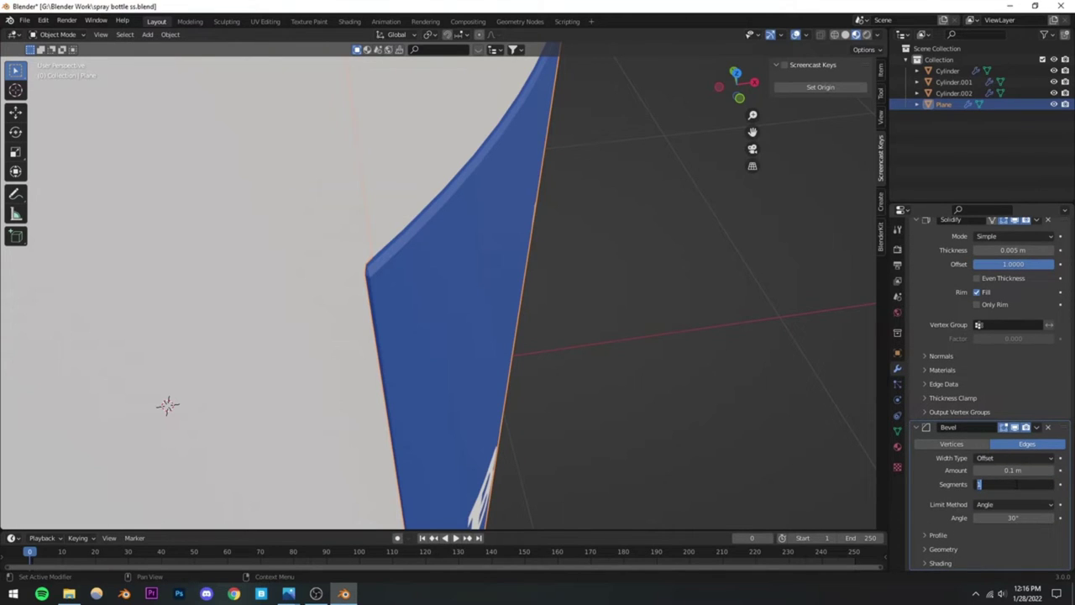
{"action": "type", "text": "4"}
{"action": "key", "text": "Return"}
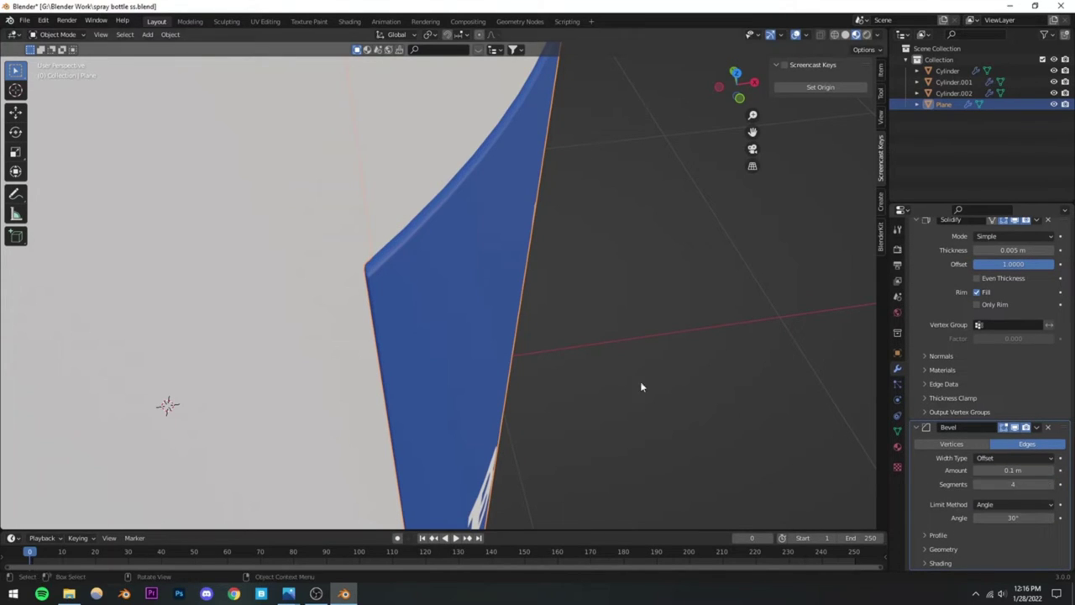
Step: Shade the label plane smooth, enable Auto Smooth at 30° in its mesh normals, and save the file
{"action": "right_click", "coordinate": [460, 312]}
{"action": "left_click", "coordinate": [460, 312]}
{"action": "left_click", "coordinate": [897, 431]}
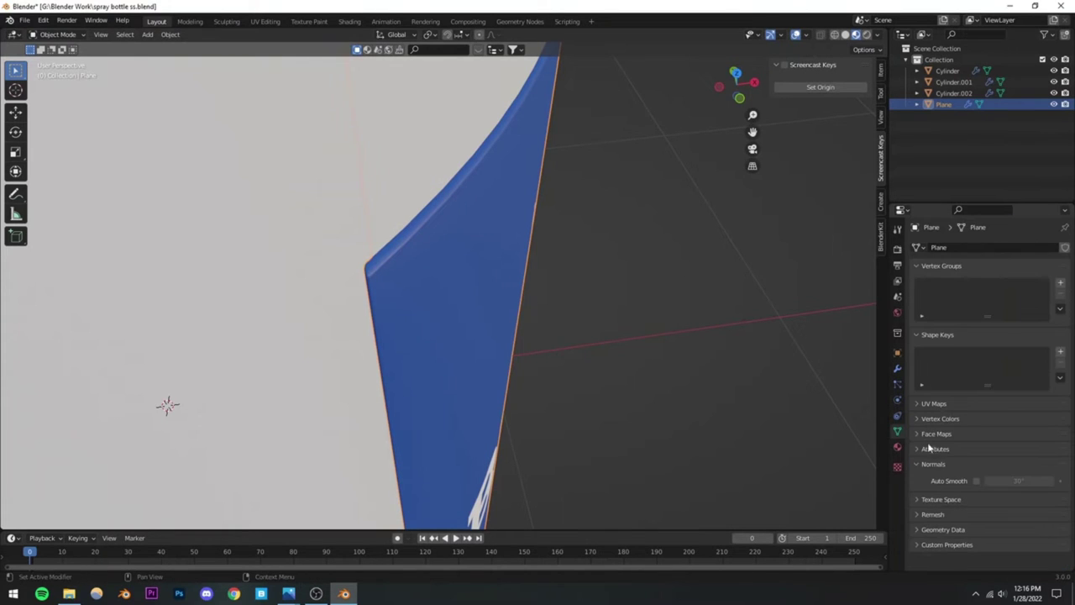
{"action": "left_click", "coordinate": [977, 481]}
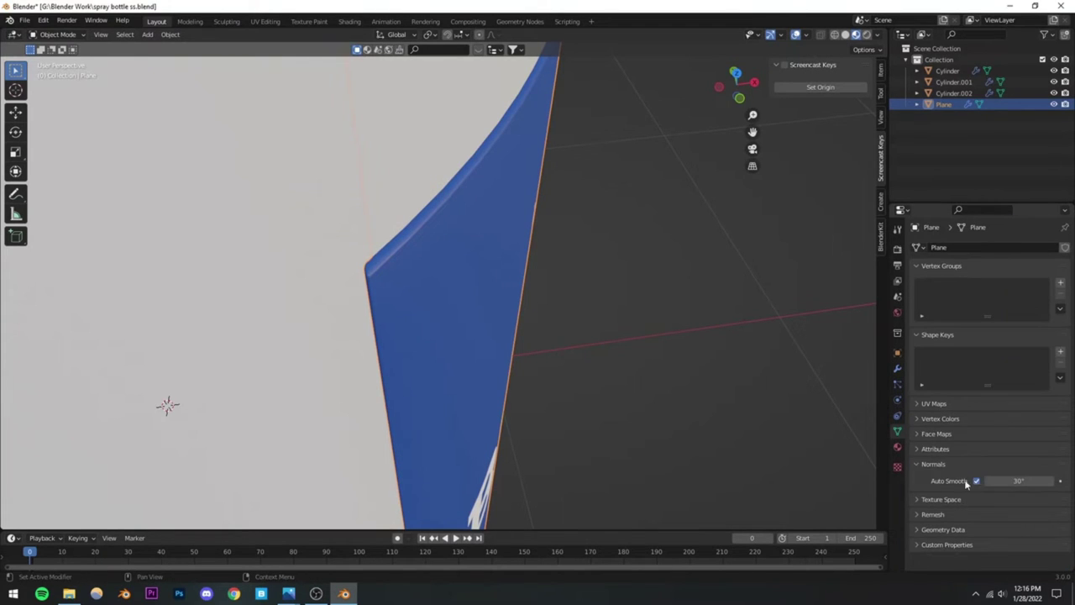
{"action": "left_click", "coordinate": [899, 370]}
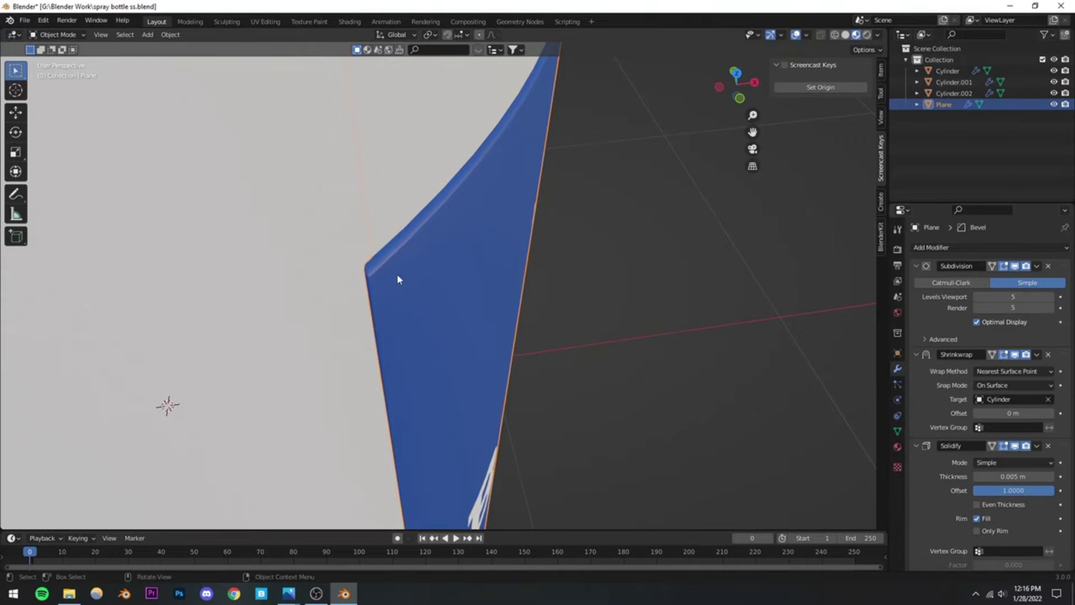
{"action": "key", "text": "ctrl+s"}
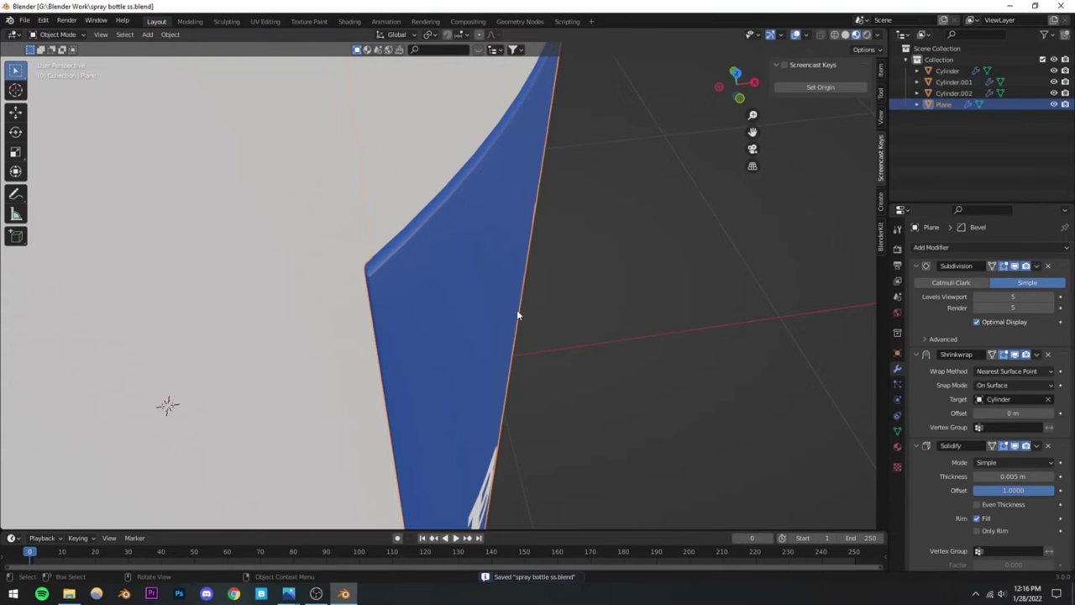
Step: Examine the beveled label around the bottle and its modifier stack, and save the file
{"action": "scroll", "coordinate": [492, 329], "scroll_direction": "down", "scroll_amount": 7}
{"action": "middle_click_drag", "start_coordinate": [492, 329], "coordinate": [420, 312]}
{"action": "scroll", "coordinate": [462, 350], "scroll_direction": "down", "scroll_amount": 2}
{"action": "middle_click_drag", "start_coordinate": [588, 336], "coordinate": [622, 349]}
{"action": "scroll", "coordinate": [462, 349], "scroll_direction": "down", "scroll_amount": 4}
{"action": "left_click", "coordinate": [541, 279]}
{"action": "scroll", "coordinate": [541, 279], "scroll_direction": "up", "scroll_amount": 5}
{"action": "scroll", "coordinate": [392, 384], "scroll_direction": "down", "scroll_amount": 4}
{"action": "scroll", "coordinate": [357, 445], "scroll_direction": "up", "scroll_amount": 5}
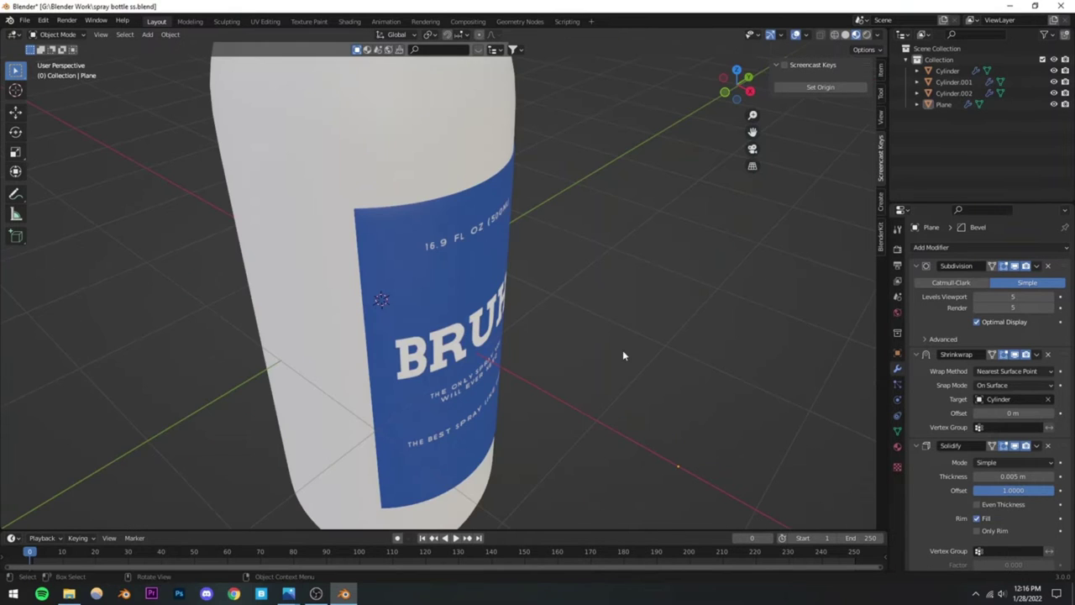
{"action": "scroll", "coordinate": [930, 430], "scroll_direction": "down", "scroll_amount": 5}
{"action": "scroll", "coordinate": [933, 446], "scroll_direction": "down", "scroll_amount": 3}
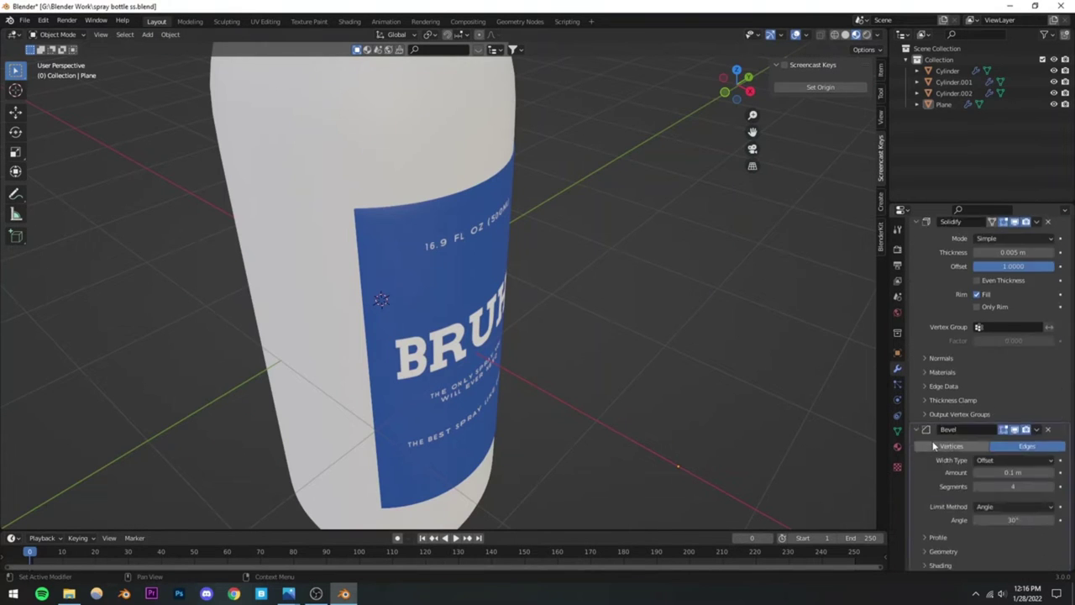
{"action": "scroll", "coordinate": [933, 446], "scroll_direction": "up", "scroll_amount": 5}
{"action": "left_click", "coordinate": [479, 285]}
{"action": "left_click", "coordinate": [601, 271]}
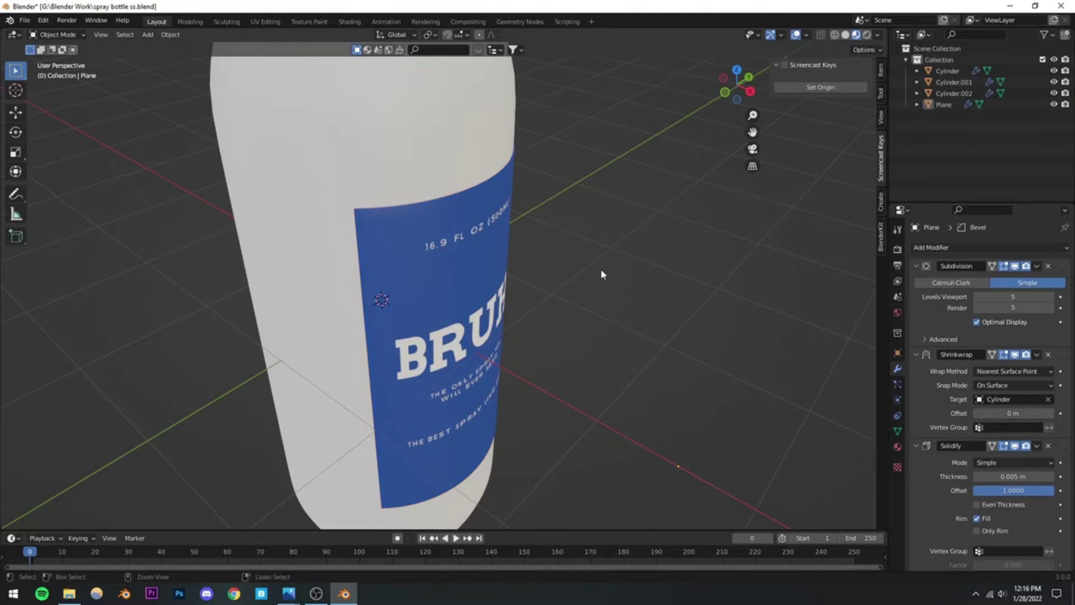
{"action": "key", "text": "ctrl+s"}
{"action": "scroll", "coordinate": [586, 282], "scroll_direction": "down", "scroll_amount": 5}
{"action": "middle_click_drag", "start_coordinate": [584, 278], "coordinate": [467, 318]}
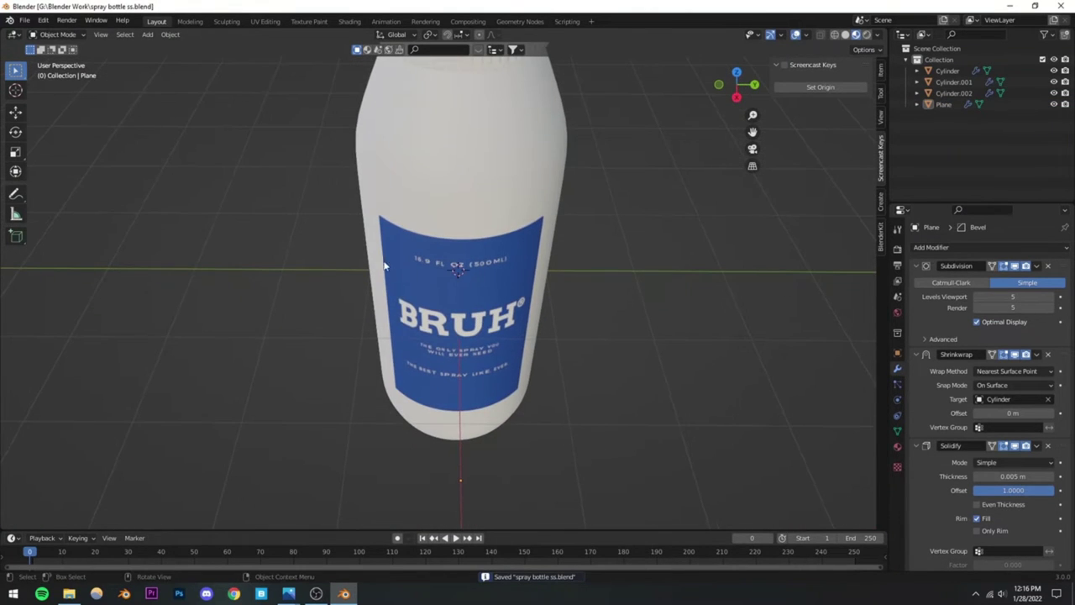
Step: Inspect the bottle body's mesh in Edit Mode, return to Object Mode, save the file, and view the finished bottle
{"action": "left_click", "coordinate": [435, 246]}
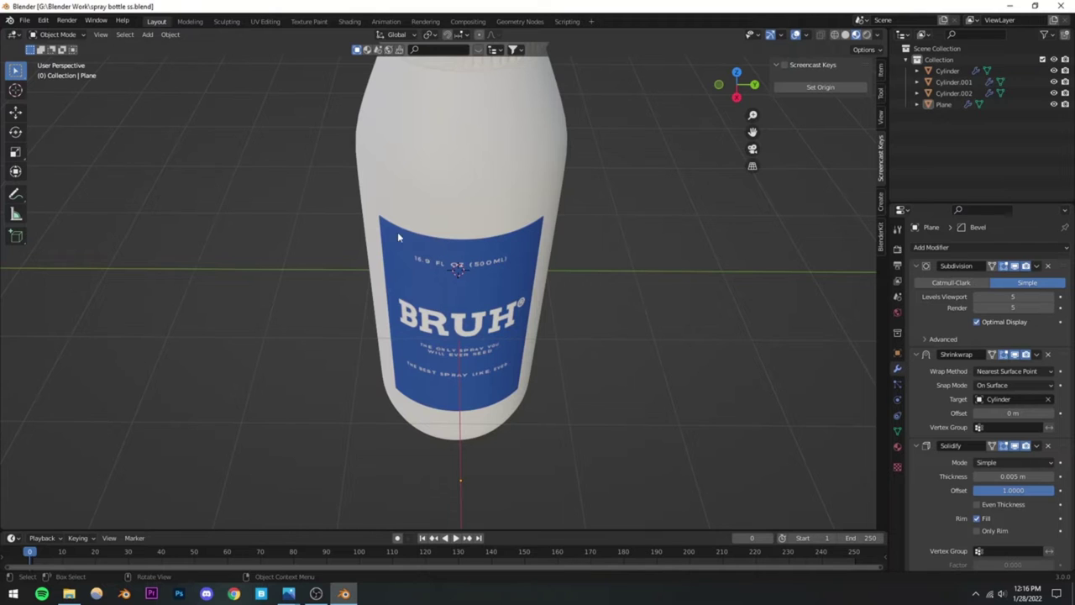
{"action": "key", "text": "Tab"}
{"action": "middle_click_drag", "start_coordinate": [474, 312], "coordinate": [613, 217]}
{"action": "left_click", "coordinate": [341, 321]}
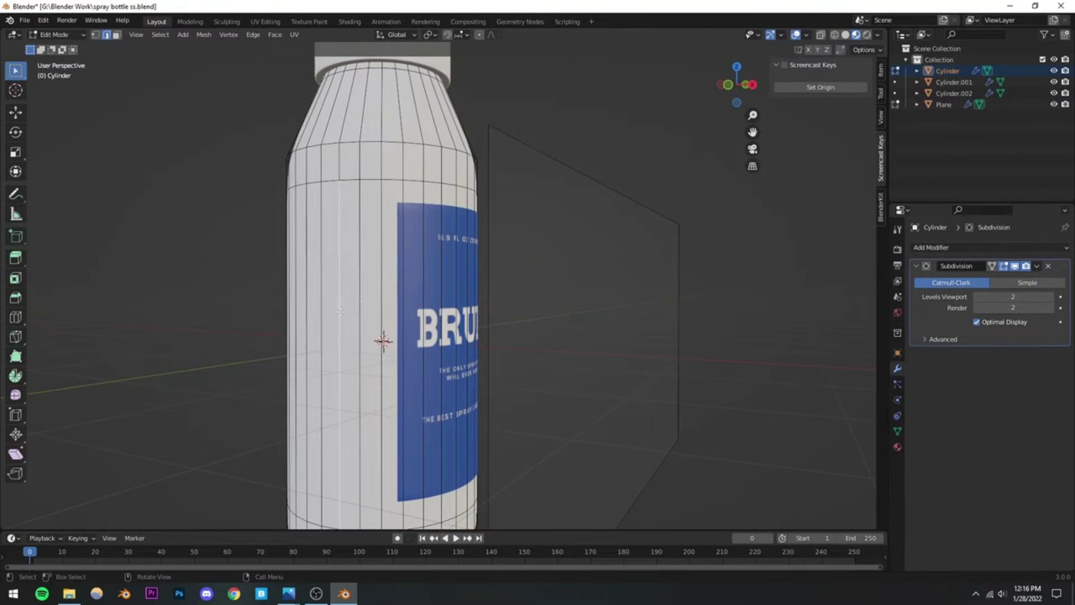
{"action": "key", "text": "Tab"}
{"action": "scroll", "coordinate": [396, 364], "scroll_direction": "down", "scroll_amount": 5}
{"action": "key", "text": "ctrl+s"}
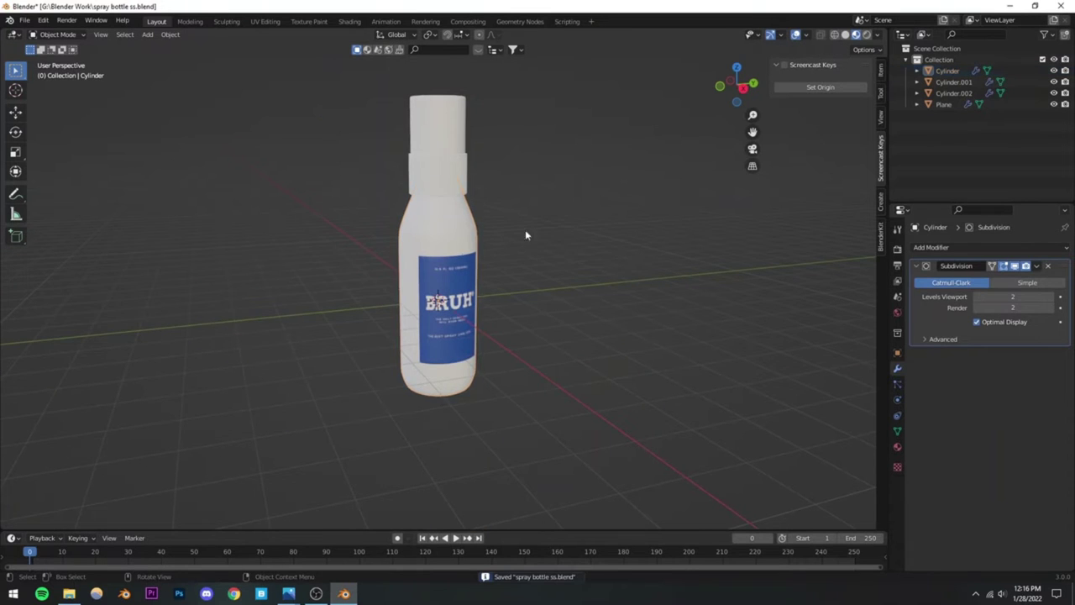
{"action": "middle_click_drag", "start_coordinate": [525, 229], "coordinate": [410, 272]}
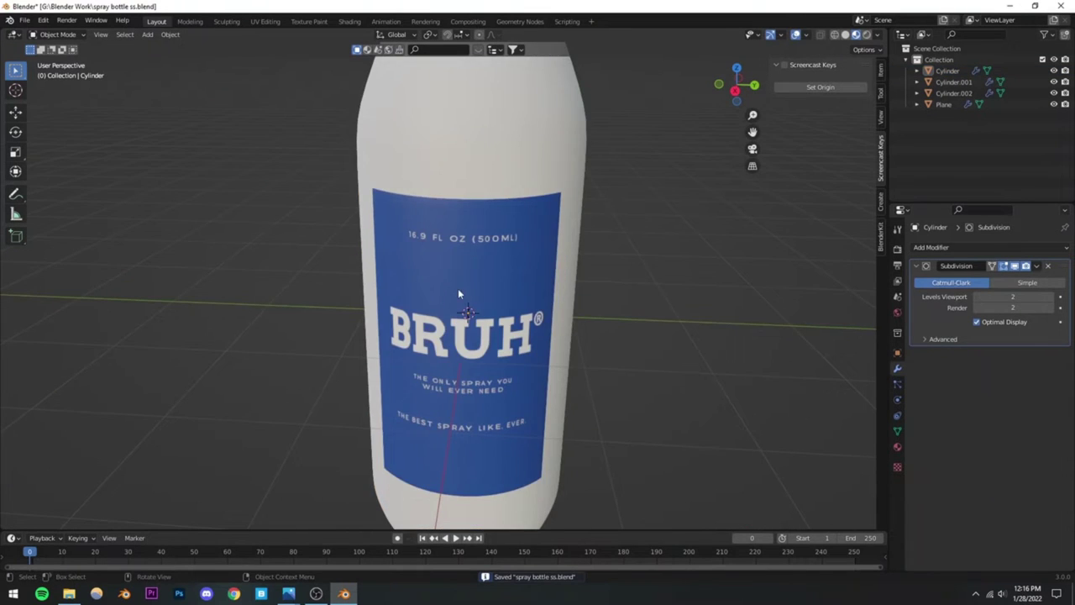
{"action": "scroll", "coordinate": [456, 288], "scroll_direction": "down", "scroll_amount": 3}
{"action": "middle_click_drag", "start_coordinate": [463, 288], "coordinate": [462, 279]}
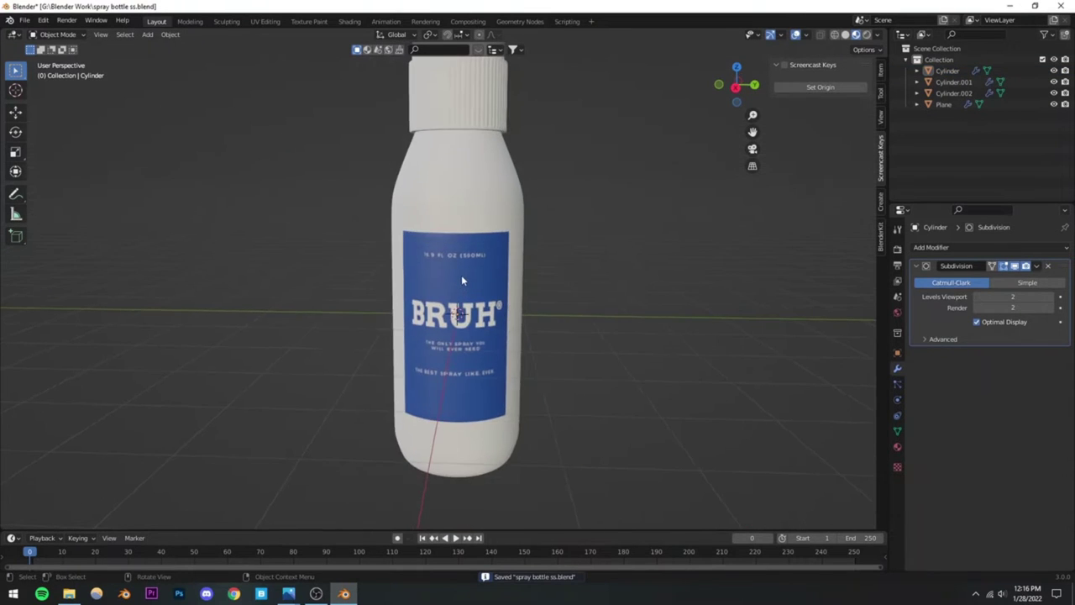
Step: Widen the label plane on the bottle slightly by scaling it along the global Y axis
{"action": "scroll", "coordinate": [494, 312], "scroll_direction": "up", "scroll_amount": 3}
{"action": "left_click", "coordinate": [494, 312]}
{"action": "middle_click_drag", "start_coordinate": [494, 312], "coordinate": [609, 293]}
{"action": "key", "text": "s"}
{"action": "key", "text": "y"}
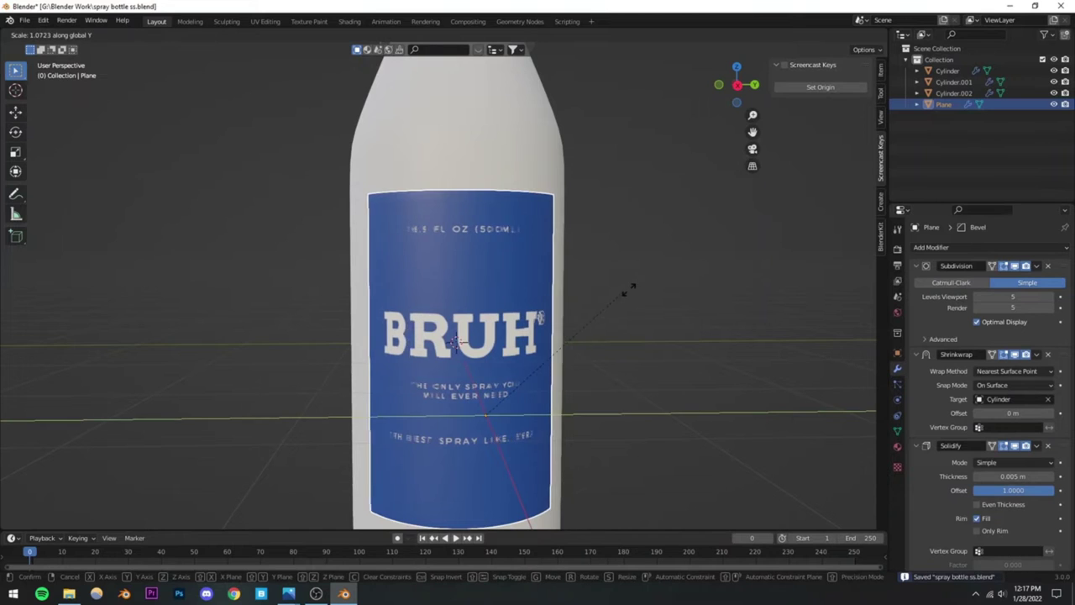
{"action": "left_click", "coordinate": [639, 281]}
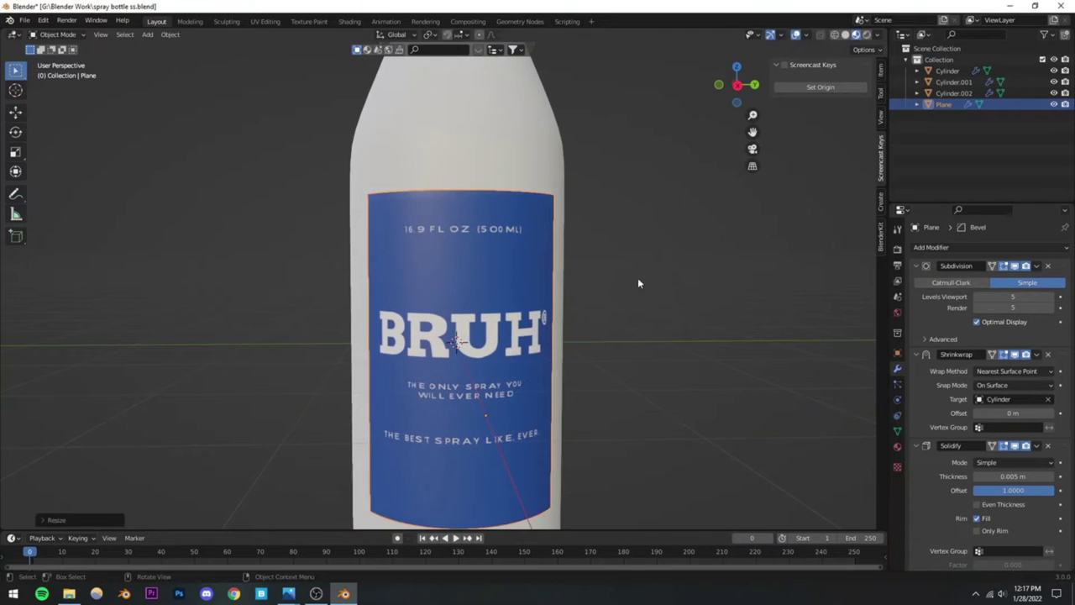
Step: Check the label plane in Edit Mode, return to Object Mode, and narrow the plane slightly along the global Y axis
{"action": "scroll", "coordinate": [588, 284], "scroll_direction": "down", "scroll_amount": 6}
{"action": "left_click", "coordinate": [538, 289]}
{"action": "key", "text": "Tab"}
{"action": "scroll", "coordinate": [470, 322], "scroll_direction": "up", "scroll_amount": 5}
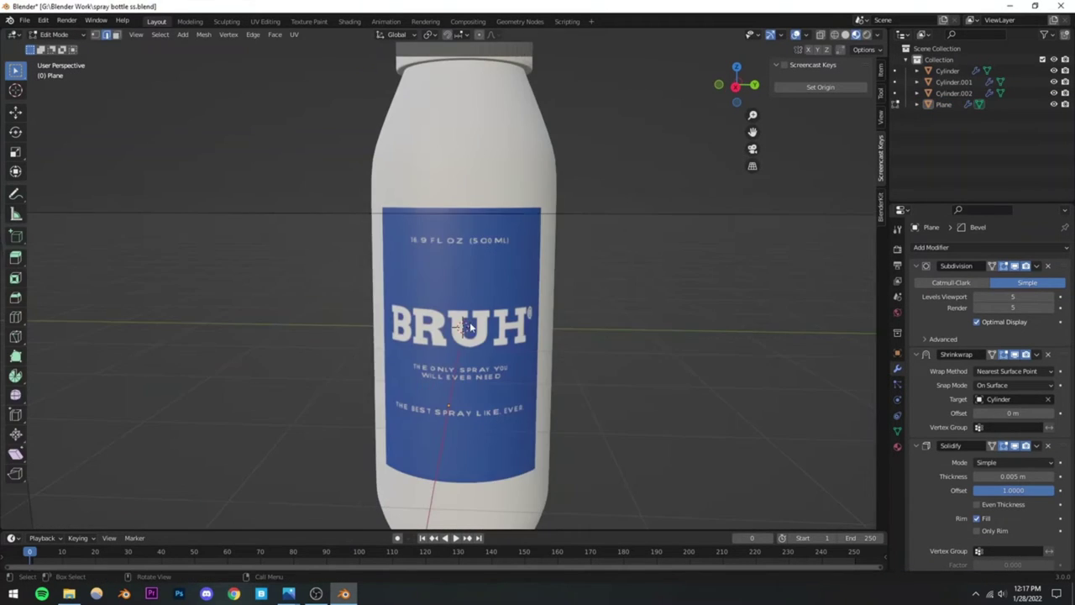
{"action": "key", "text": "Tab"}
{"action": "left_click", "coordinate": [498, 301]}
{"action": "key", "text": "s"}
{"action": "key", "text": "y"}
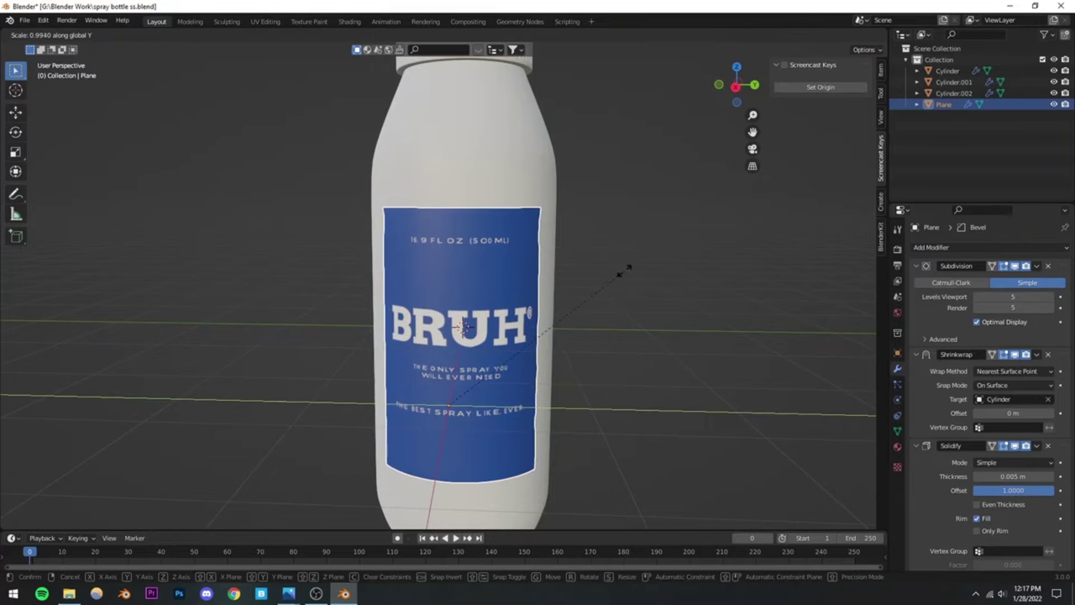
{"action": "left_click", "coordinate": [611, 272]}
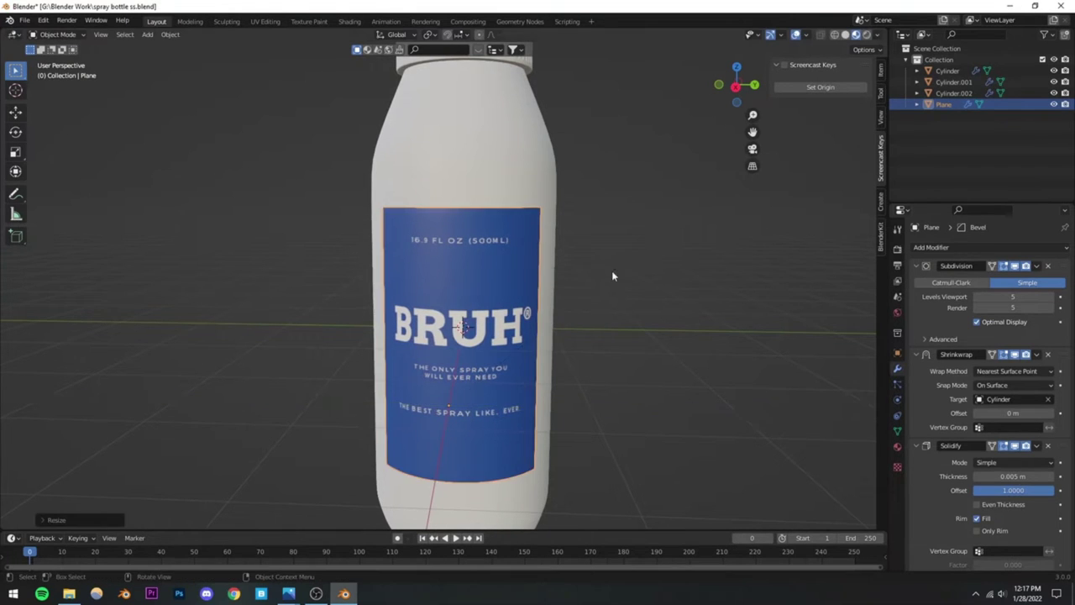
{"action": "left_click", "coordinate": [543, 284]}
Step: Examine the resized label and the whole bottle from several angles, and save the file
{"action": "scroll", "coordinate": [543, 284], "scroll_direction": "down", "scroll_amount": 5}
{"action": "scroll", "coordinate": [558, 283], "scroll_direction": "up", "scroll_amount": 5}
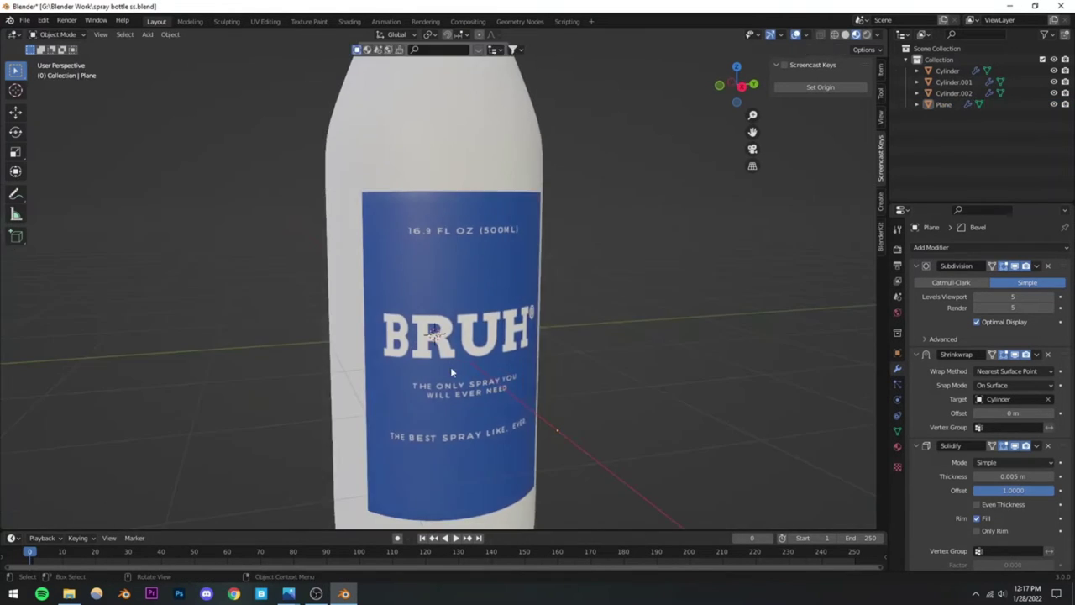
{"action": "key", "text": "ctrl+s"}
{"action": "scroll", "coordinate": [457, 346], "scroll_direction": "down", "scroll_amount": 4}
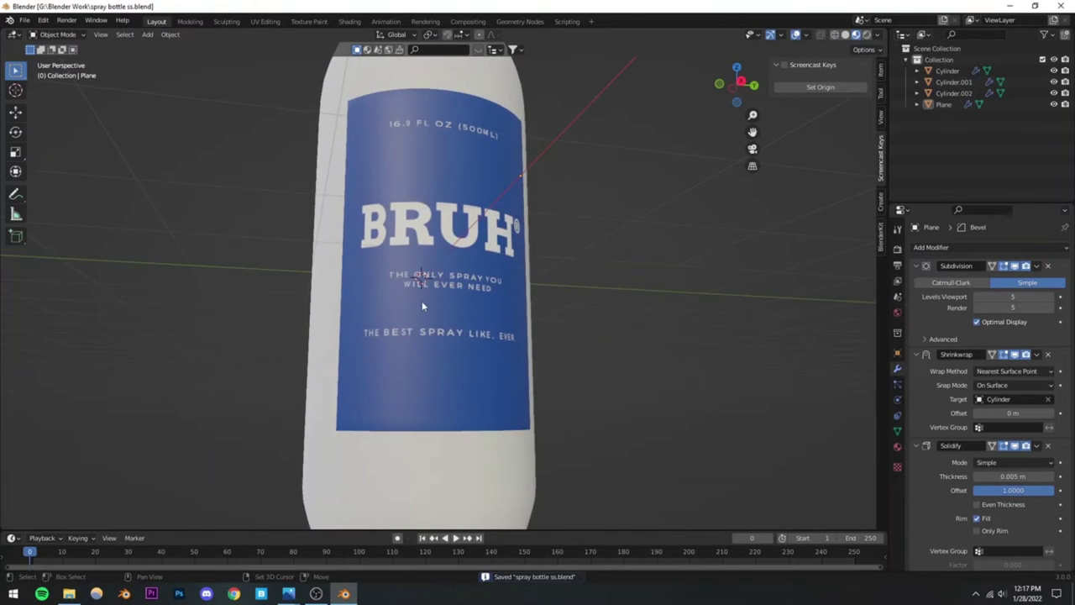
{"action": "scroll", "coordinate": [402, 315], "scroll_direction": "down", "scroll_amount": 6}
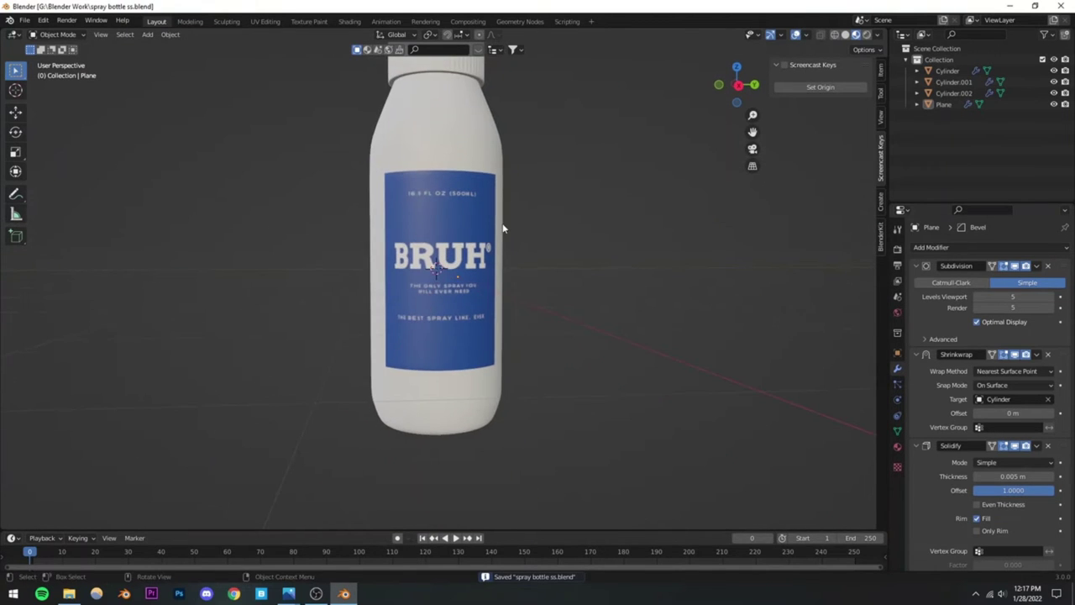
{"action": "middle_click_drag", "start_coordinate": [423, 315], "coordinate": [454, 340]}
{"action": "scroll", "coordinate": [452, 341], "scroll_direction": "up", "scroll_amount": 4}
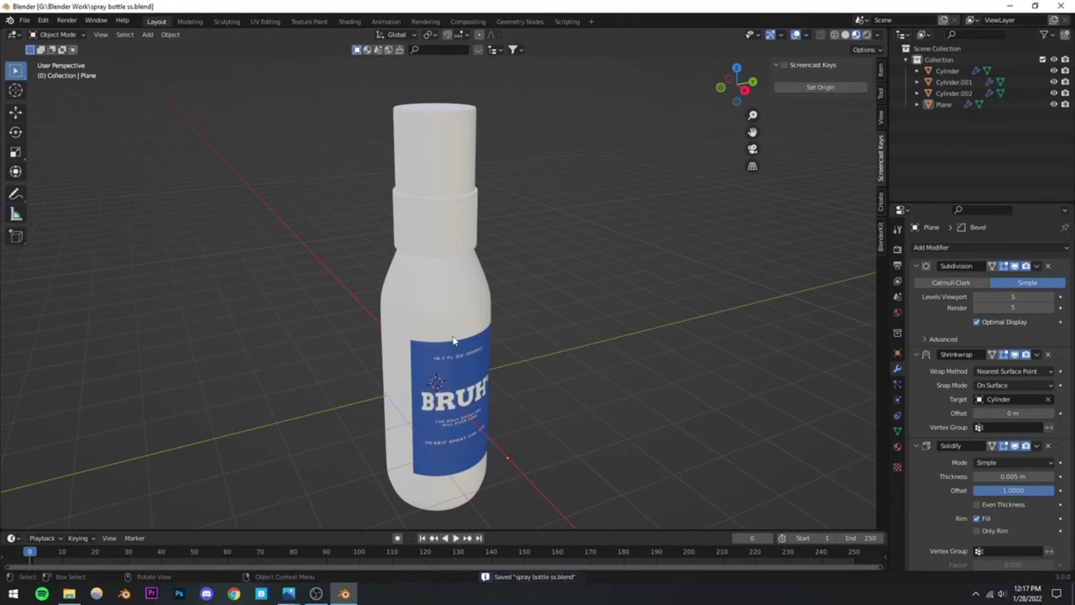
{"action": "scroll", "coordinate": [407, 361], "scroll_direction": "down", "scroll_amount": 4}
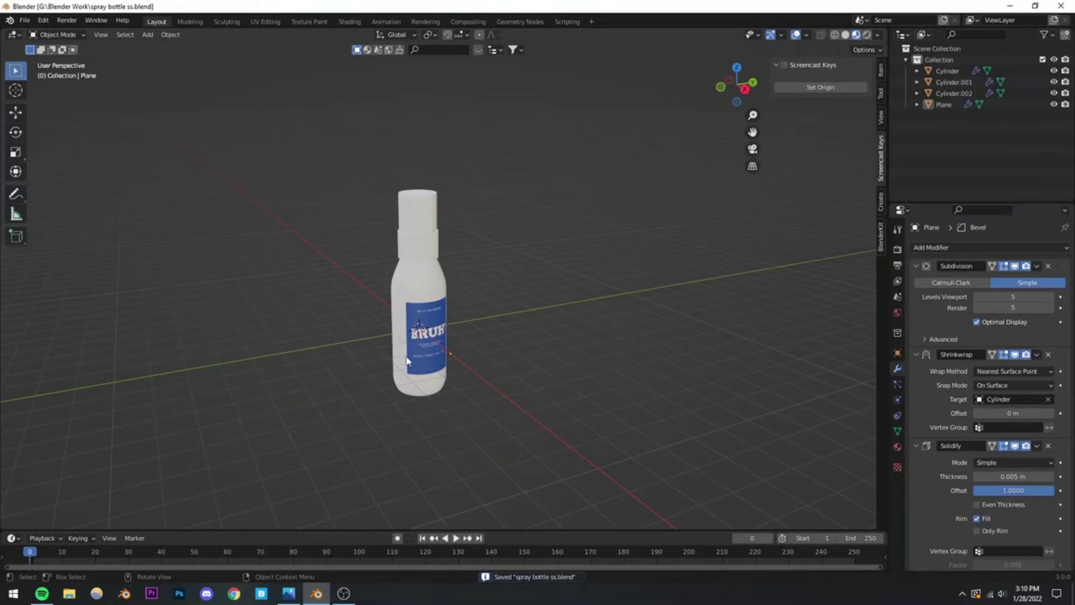
{"action": "scroll", "coordinate": [420, 336], "scroll_direction": "up", "scroll_amount": 3}
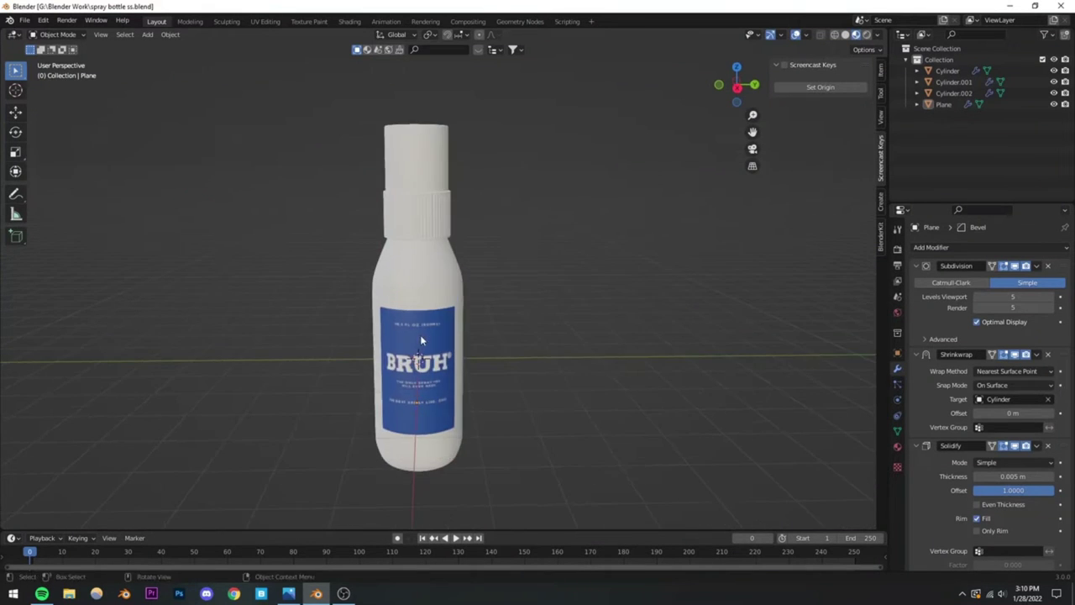
{"action": "middle_click_drag", "start_coordinate": [420, 335], "coordinate": [458, 329]}
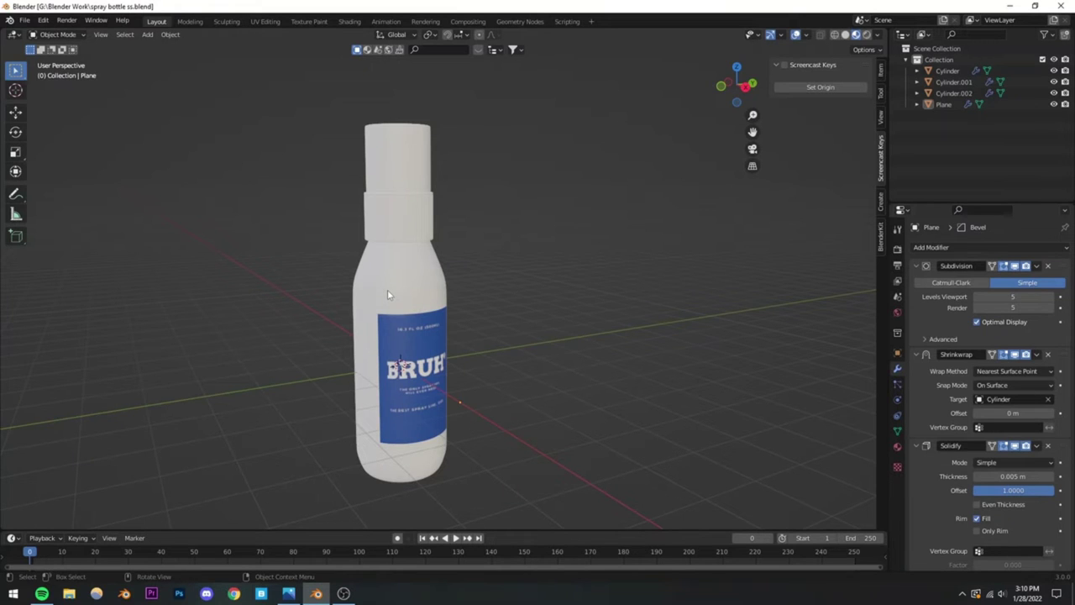
{"action": "key", "text": "ctrl+s"}
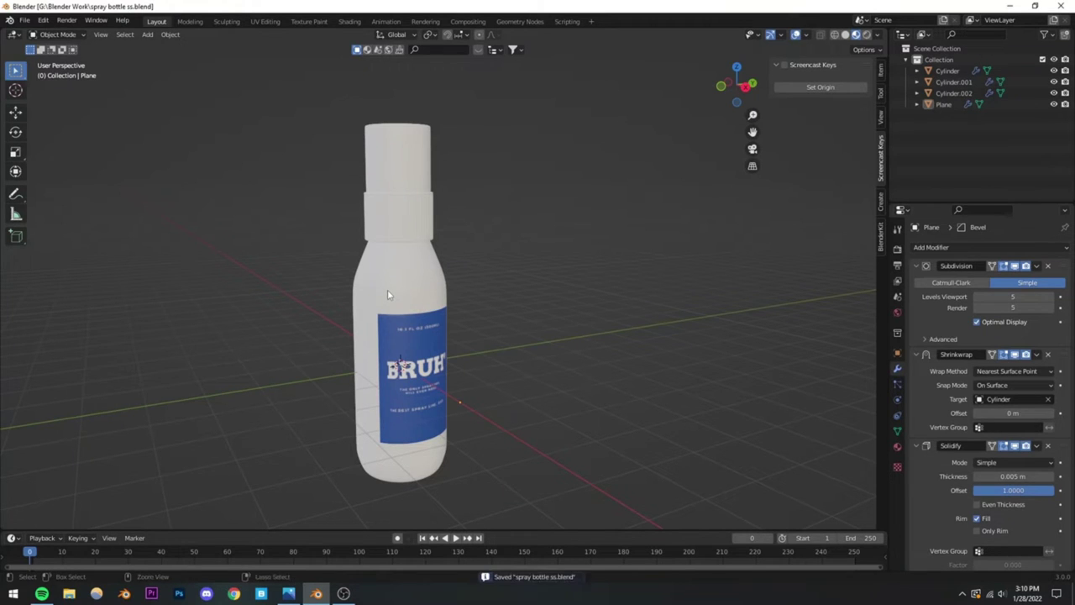
Step: Add a point light and move it beside the bottle, to about X 4.4 m, Y 4.4 m, Z 0.96 m
{"action": "left_click", "coordinate": [148, 34]}
{"action": "mouse_move", "coordinate": [158, 47]}
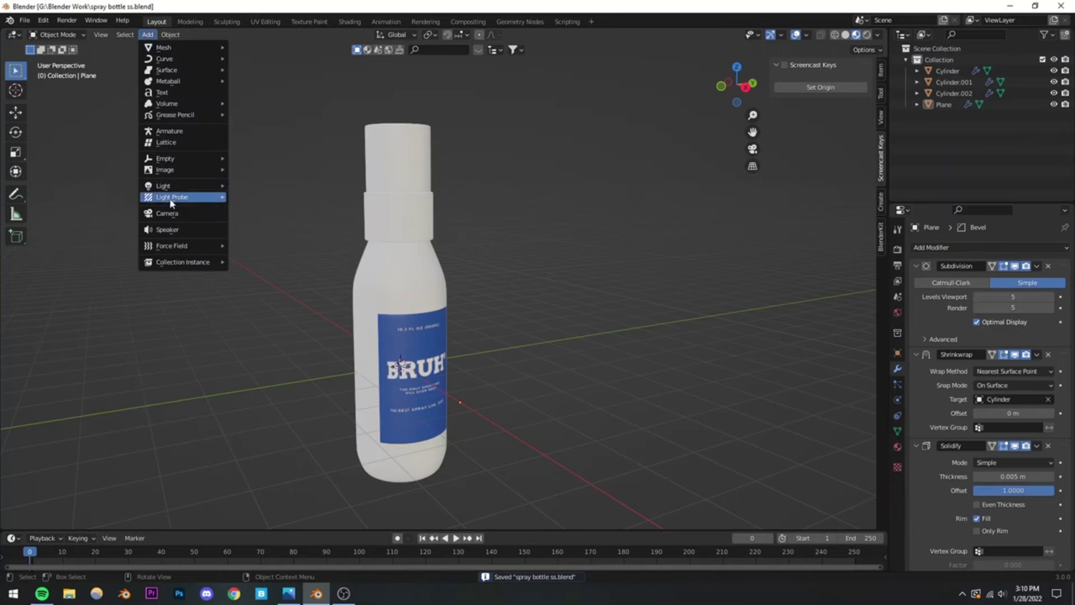
{"action": "mouse_move", "coordinate": [173, 186]}
{"action": "left_click", "coordinate": [254, 186]}
{"action": "scroll", "coordinate": [436, 277], "scroll_direction": "down", "scroll_amount": 3}
{"action": "middle_click_drag", "start_coordinate": [436, 277], "coordinate": [483, 290]}
{"action": "key", "text": "g"}
{"action": "left_click", "coordinate": [613, 308]}
{"action": "middle_click_drag", "start_coordinate": [613, 308], "coordinate": [505, 307]}
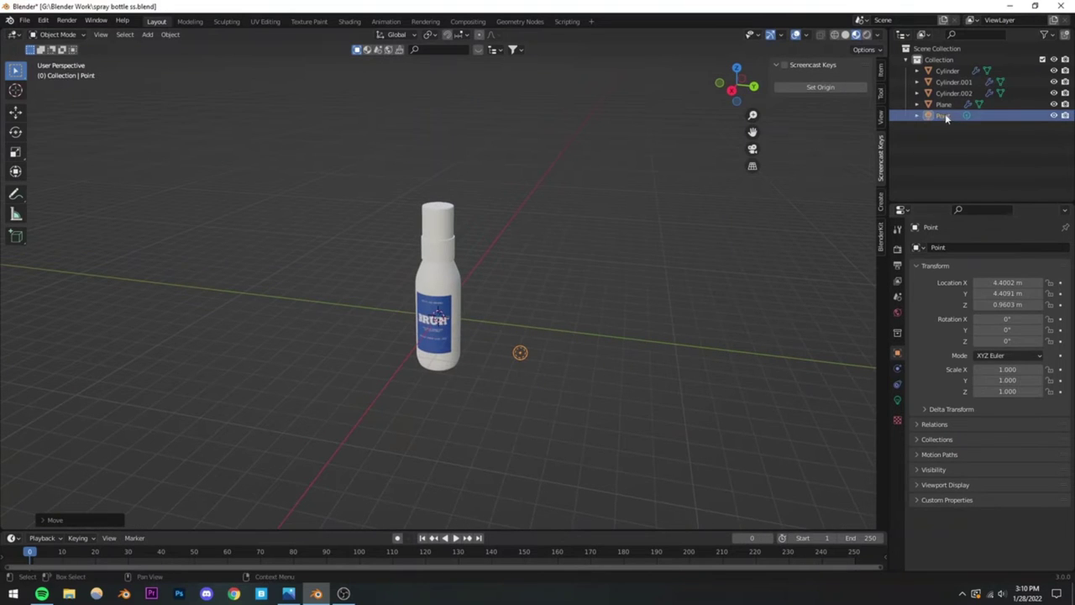
Step: Set the point light's power to 100 W and its radius to 2.52 m
{"action": "left_click", "coordinate": [966, 116]}
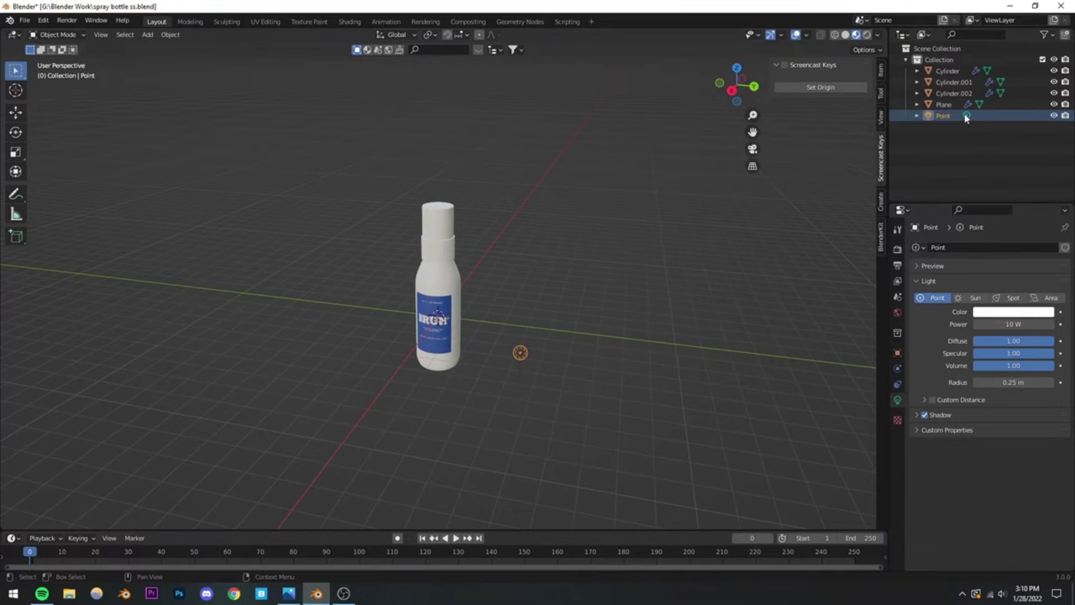
{"action": "left_click", "coordinate": [1004, 321]}
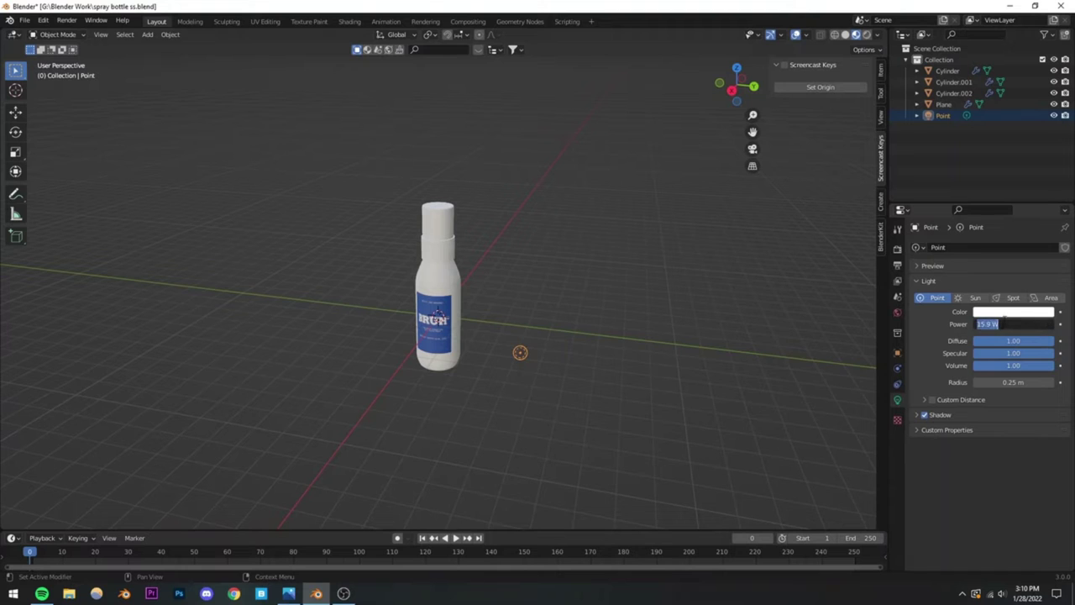
{"action": "type", "text": "100"}
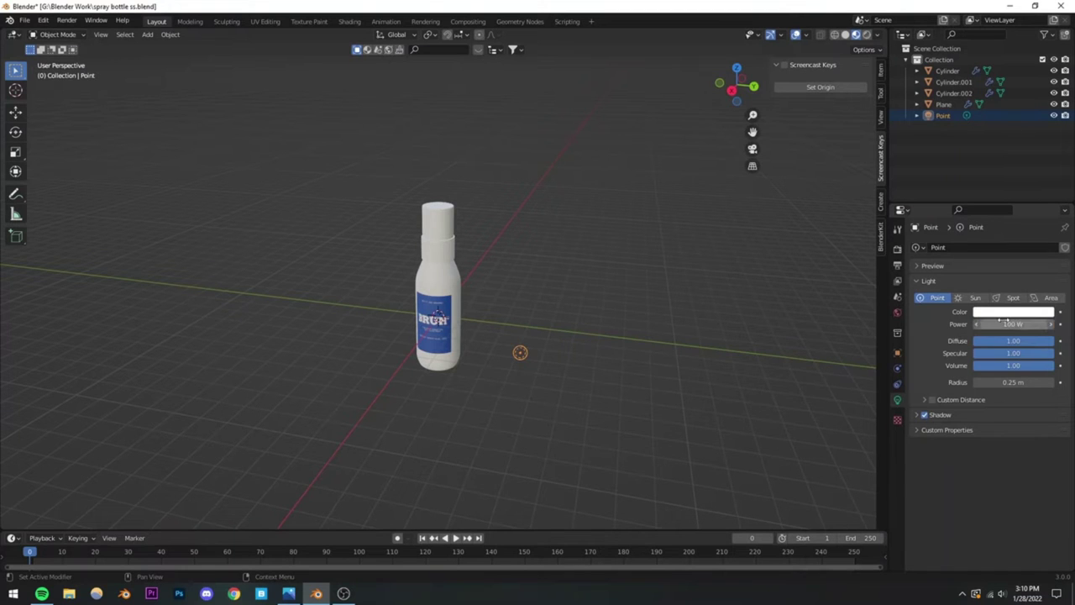
{"action": "key", "text": "Return"}
{"action": "left_click", "coordinate": [1014, 382]}
{"action": "type", "text": "1.42"}
{"action": "key", "text": "Return"}
{"action": "left_click_drag", "start_coordinate": [1013, 382], "coordinate": [1055, 382]}
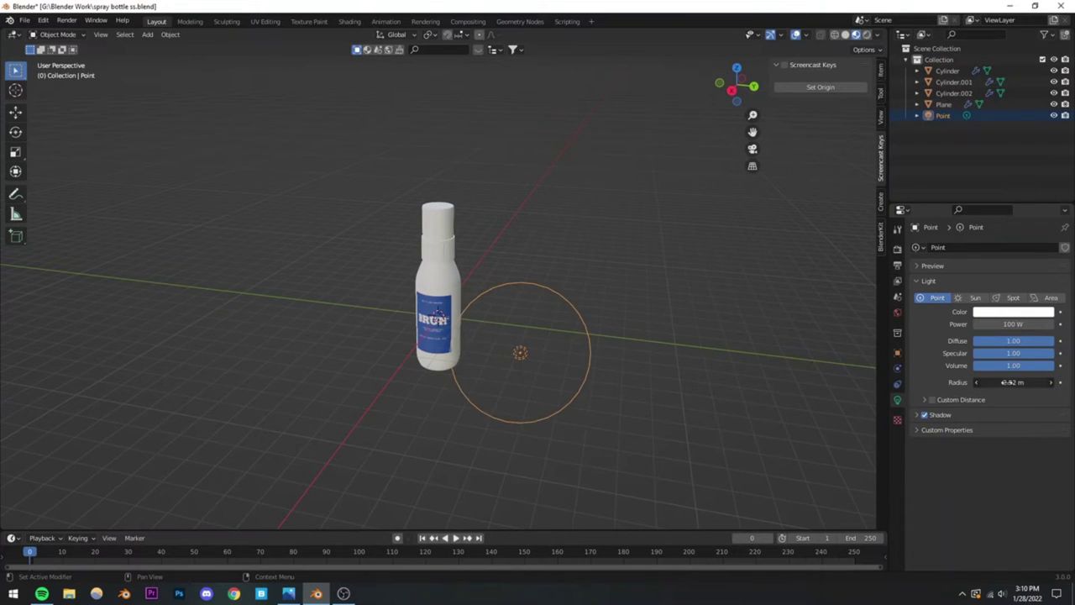
Step: Raise the point light about 2.54 m along the global Z axis and save the file
{"action": "middle_click_drag", "start_coordinate": [491, 362], "coordinate": [572, 361]}
{"action": "key", "text": "g"}
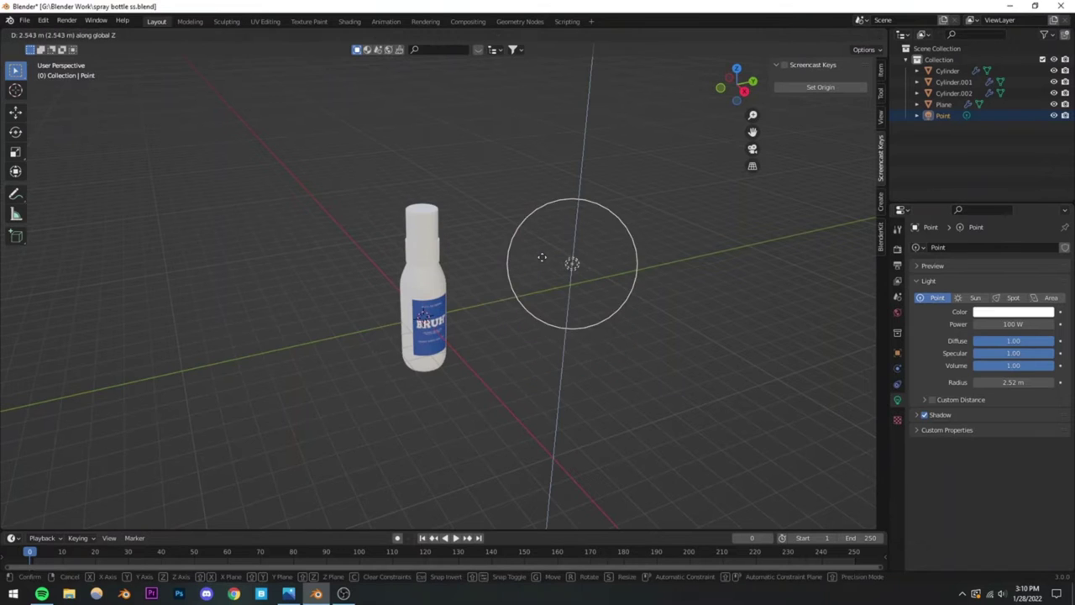
{"action": "left_click", "coordinate": [543, 258]}
{"action": "middle_click_drag", "start_coordinate": [461, 342], "coordinate": [439, 281]}
{"action": "key", "text": "ctrl+s"}
{"action": "scroll", "coordinate": [468, 324], "scroll_direction": "up", "scroll_amount": 3}
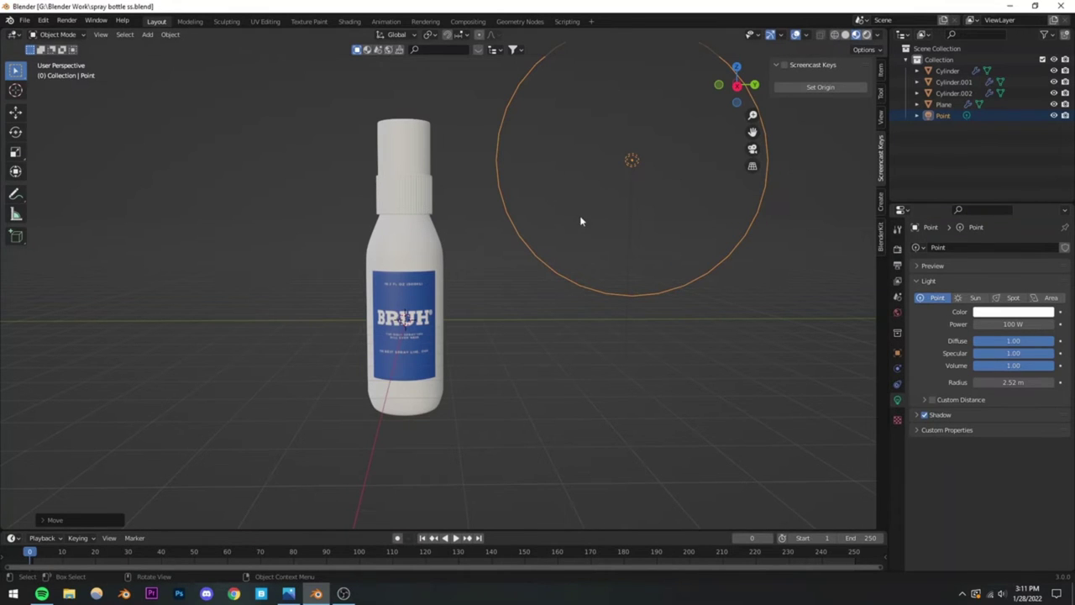
Step: Switch the viewport to rendered shading and set the render engine to Cycles
{"action": "key", "text": "z"}
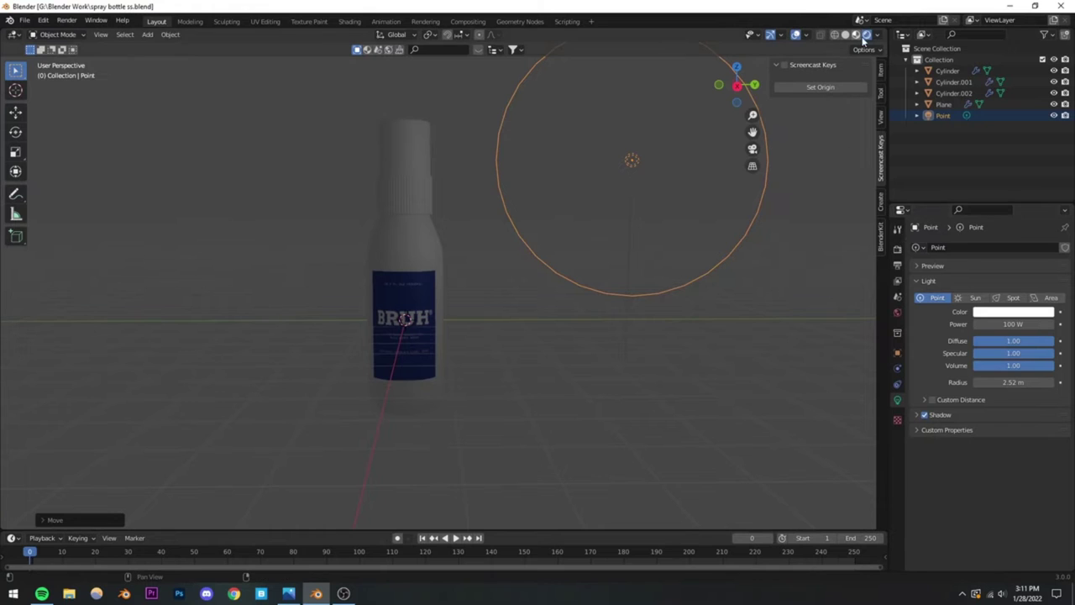
{"action": "left_click", "coordinate": [897, 250]}
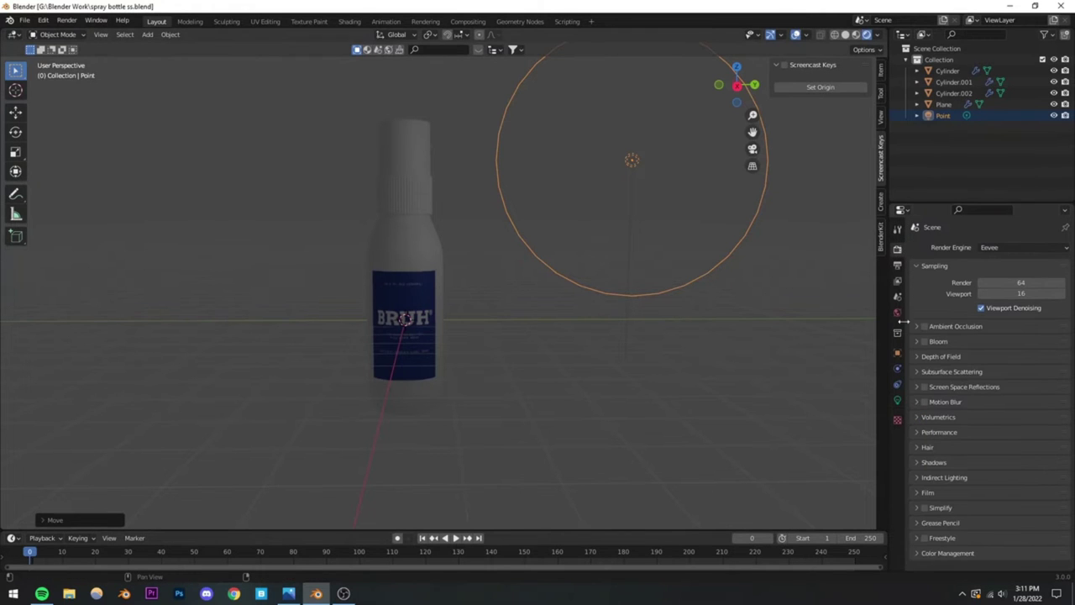
{"action": "left_click", "coordinate": [988, 248]}
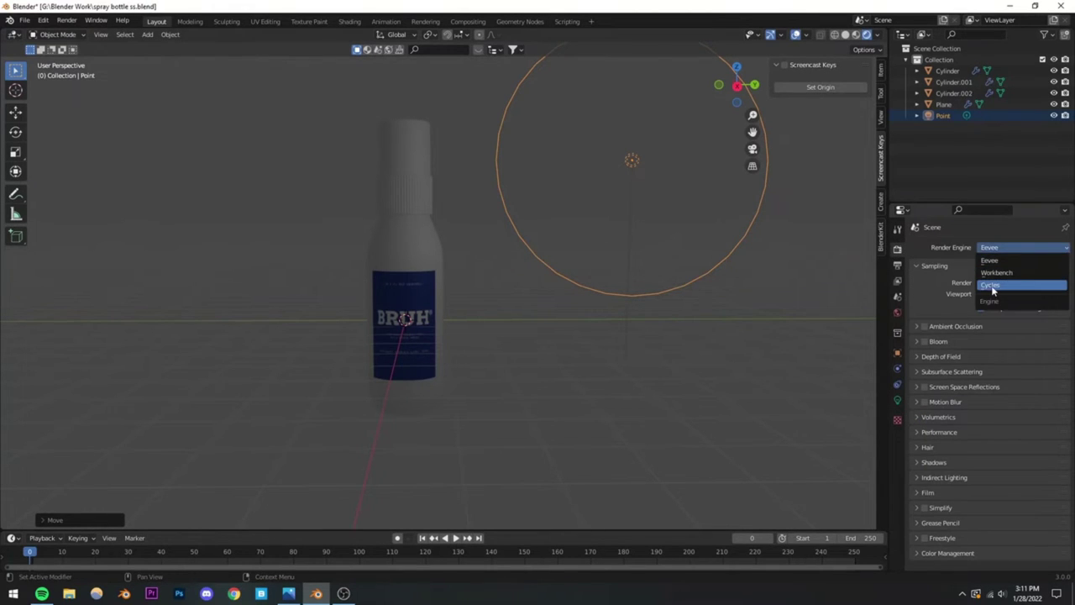
{"action": "left_click", "coordinate": [990, 285]}
{"action": "left_click", "coordinate": [551, 356]}
{"action": "mouse_move", "coordinate": [434, 305]}
{"action": "middle_mouse_down"}
{"action": "mouse_move", "coordinate": [463, 329]}
{"action": "mouse_move", "coordinate": [425, 319]}
{"action": "middle_mouse_up"}
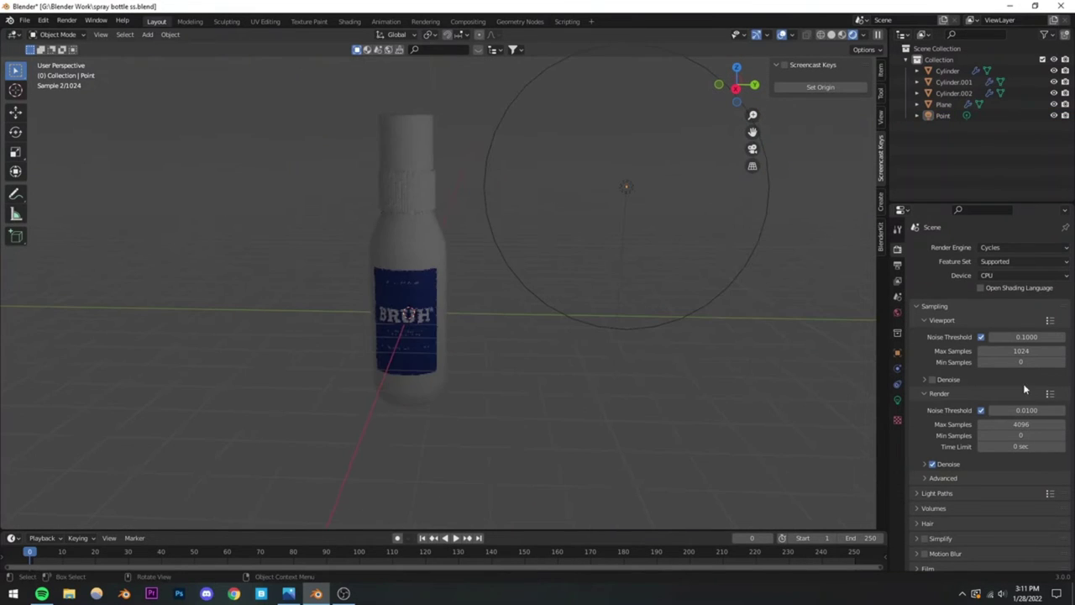
Step: Set the point light's power to 1000 W
{"action": "scroll", "coordinate": [921, 356], "scroll_direction": "down", "scroll_amount": 1}
{"action": "left_click", "coordinate": [897, 401]}
{"action": "left_click", "coordinate": [1010, 323]}
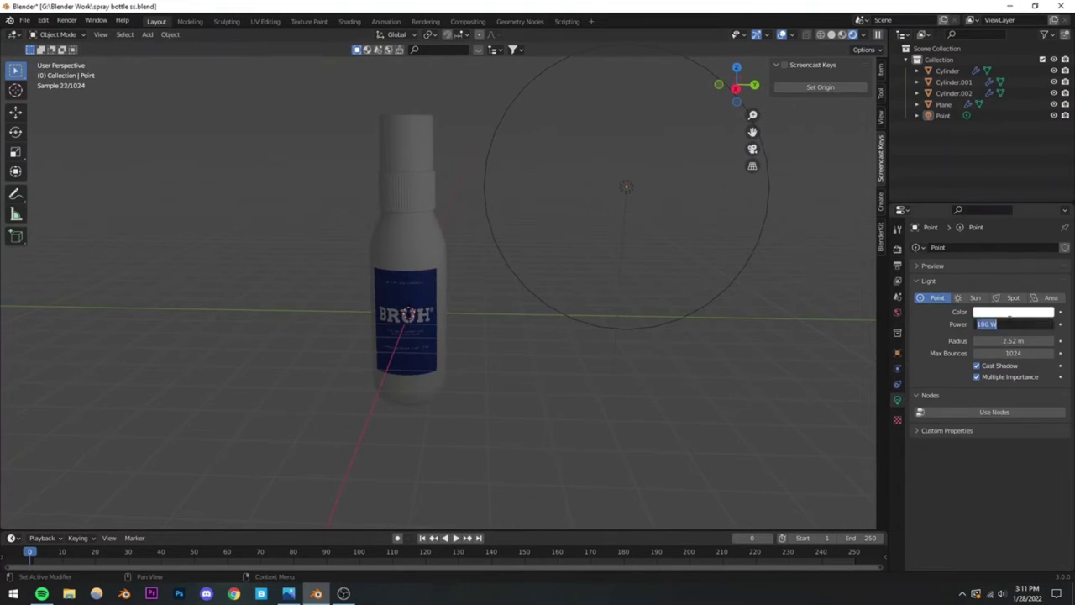
{"action": "key", "text": "Return"}
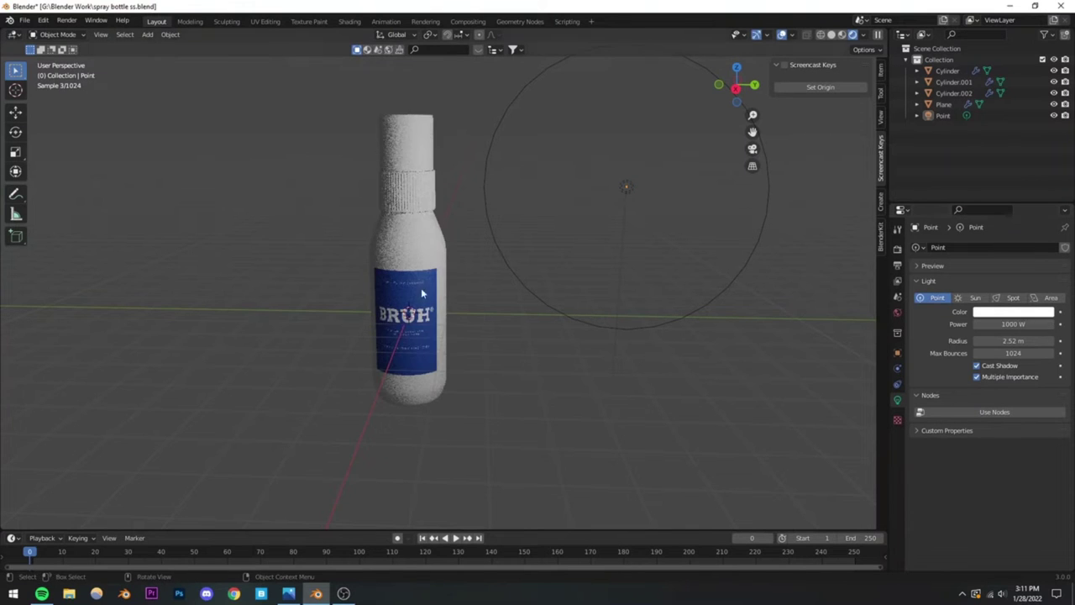
Step: Select the point light beside the bottle and enlarge its radius to 4.85 m
{"action": "scroll", "coordinate": [395, 339], "scroll_direction": "down", "scroll_amount": 3}
{"action": "middle_click_drag", "start_coordinate": [395, 339], "coordinate": [539, 250]}
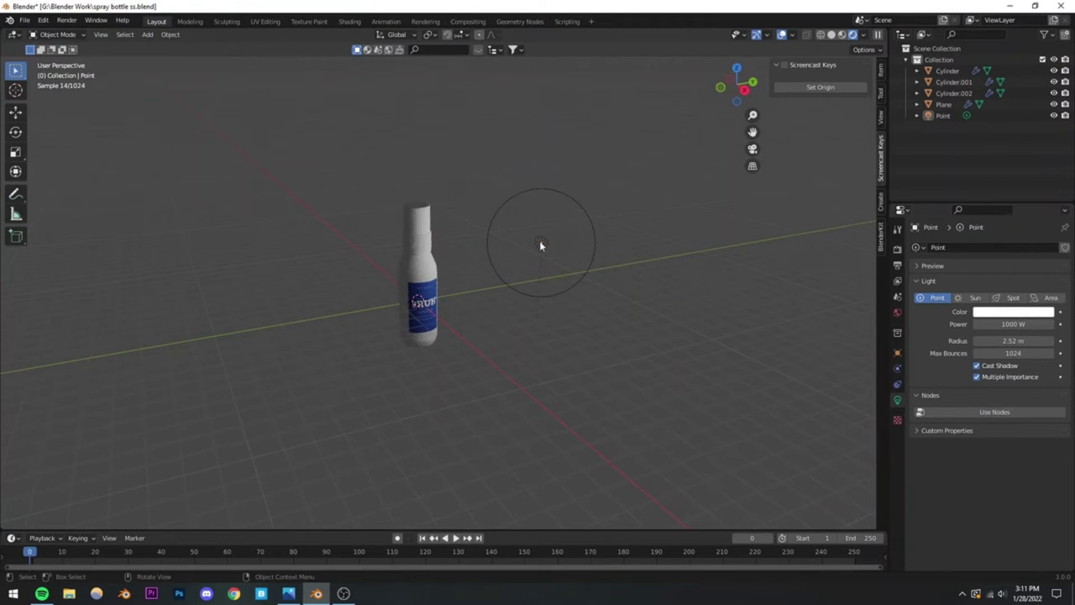
{"action": "left_click", "coordinate": [540, 243]}
{"action": "middle_click_drag", "start_coordinate": [507, 308], "coordinate": [578, 292]}
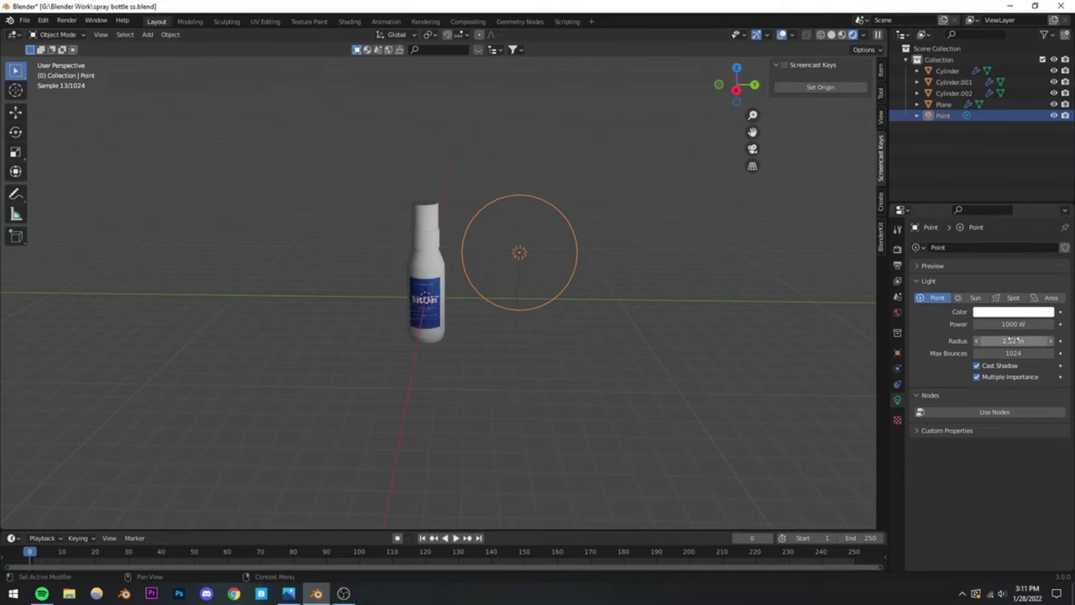
{"action": "left_click_drag", "start_coordinate": [1013, 341], "coordinate": [1055, 341]}
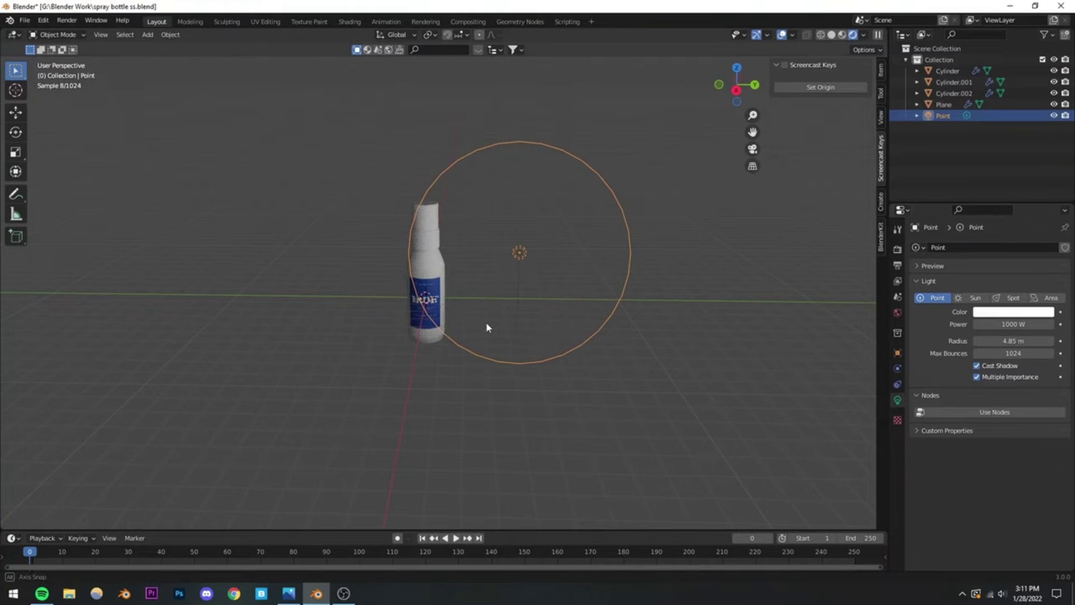
Step: Move the point light along the global X axis, farther out in front of the bottle's label side
{"action": "middle_click_drag", "start_coordinate": [485, 321], "coordinate": [540, 278]}
{"action": "key", "text": "g"}
{"action": "key", "text": "y"}
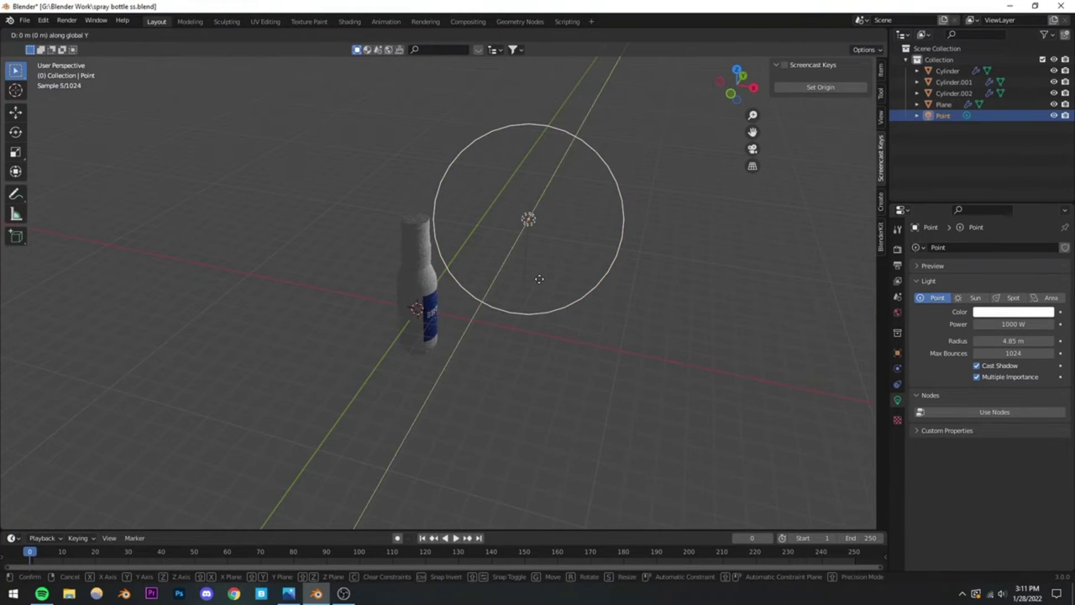
{"action": "key", "text": "x"}
{"action": "left_click", "coordinate": [633, 304]}
{"action": "middle_click_drag", "start_coordinate": [499, 328], "coordinate": [416, 340]}
{"action": "scroll", "coordinate": [392, 328], "scroll_direction": "up", "scroll_amount": 4}
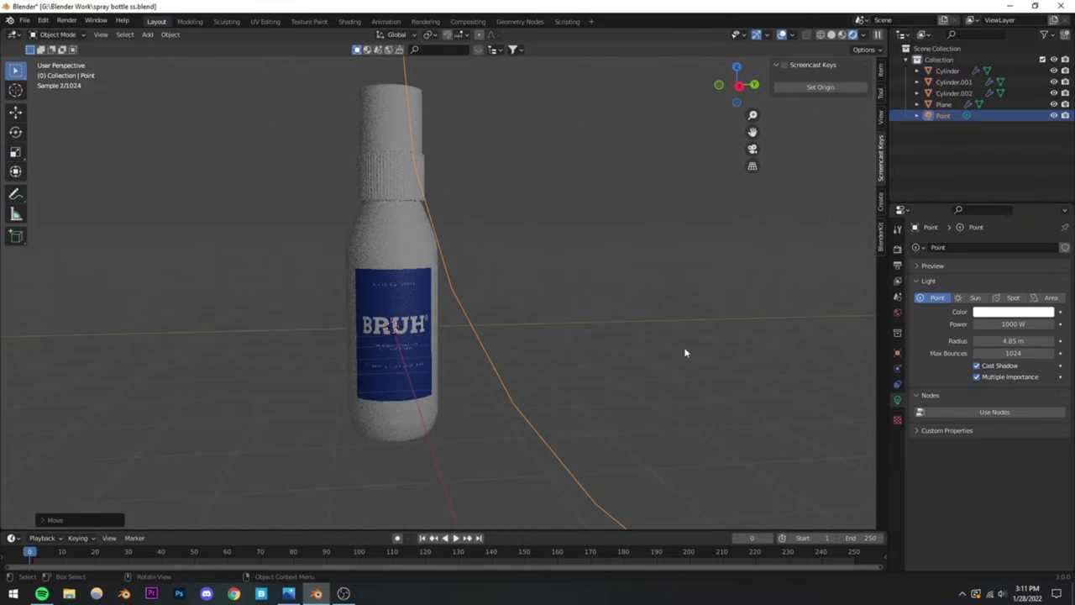
Step: Set the point light's power to 2000 W, deselect it, and save the file
{"action": "left_click", "coordinate": [1013, 323]}
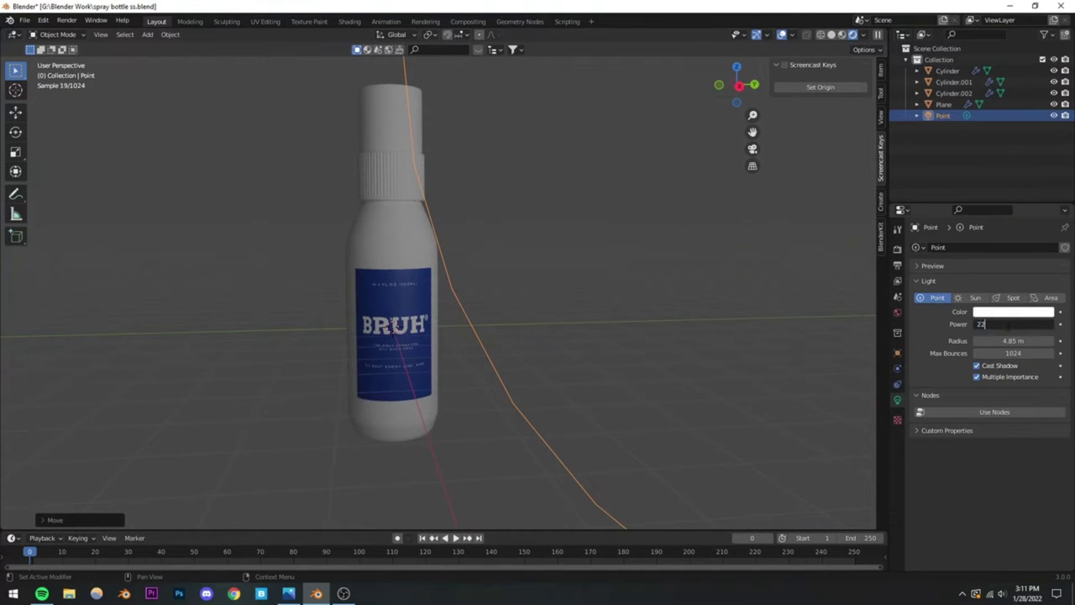
{"action": "type", "text": "2000"}
{"action": "key", "text": "Return"}
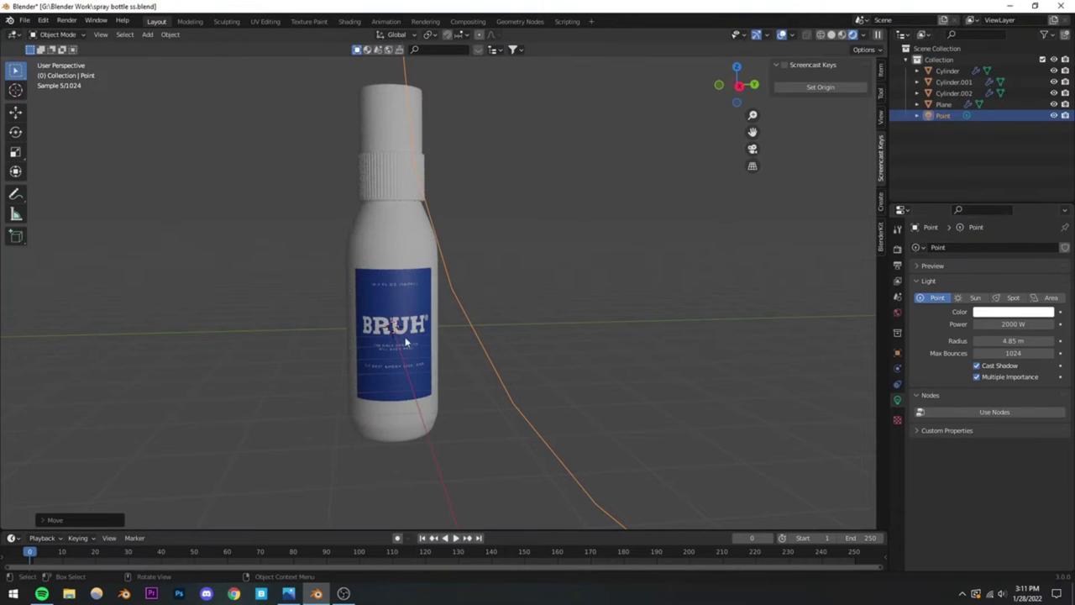
{"action": "left_click", "coordinate": [438, 346]}
{"action": "mouse_move", "coordinate": [437, 346]}
{"action": "middle_mouse_down"}
{"action": "mouse_move", "coordinate": [412, 344]}
{"action": "mouse_move", "coordinate": [430, 363]}
{"action": "middle_mouse_up"}
{"action": "key", "text": "ctrl+s"}
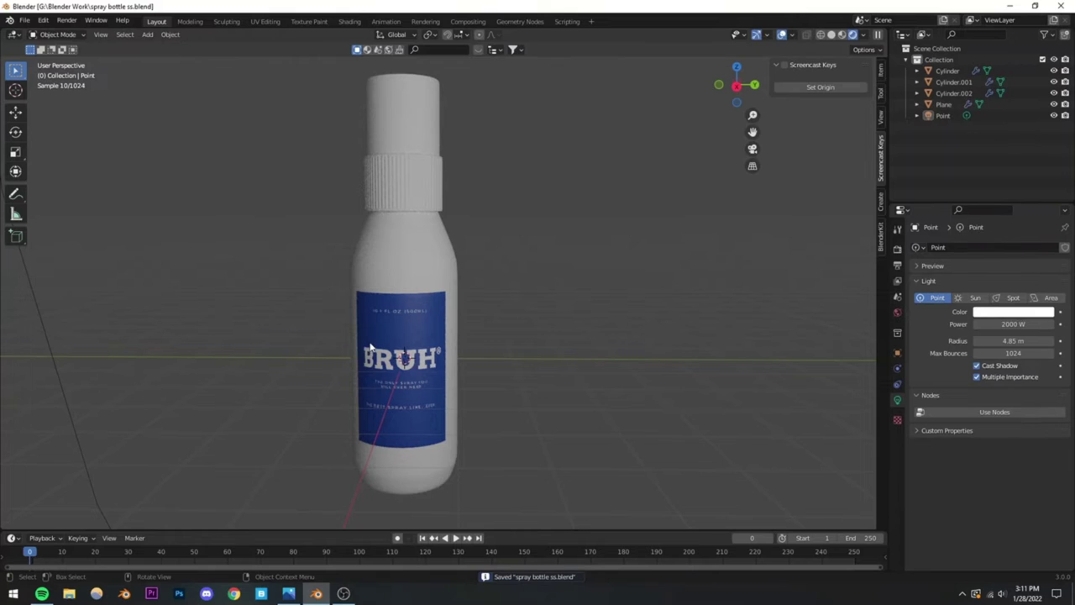
Step: Set the bottle body material's transmission to 1.000 and hide the viewport sidebar
{"action": "left_click", "coordinate": [410, 265]}
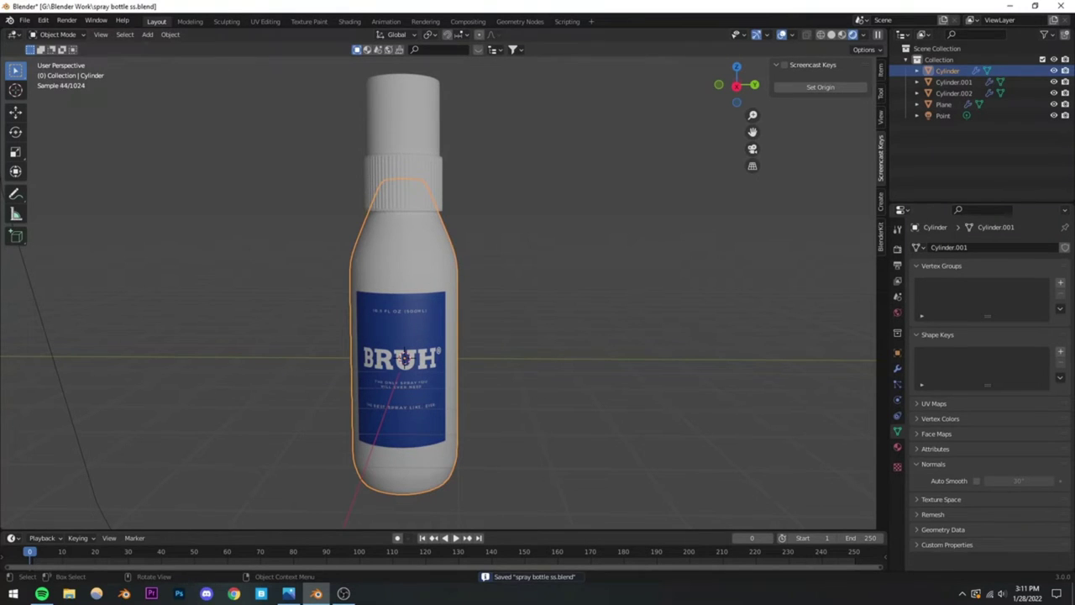
{"action": "key", "text": "alt+Tab"}
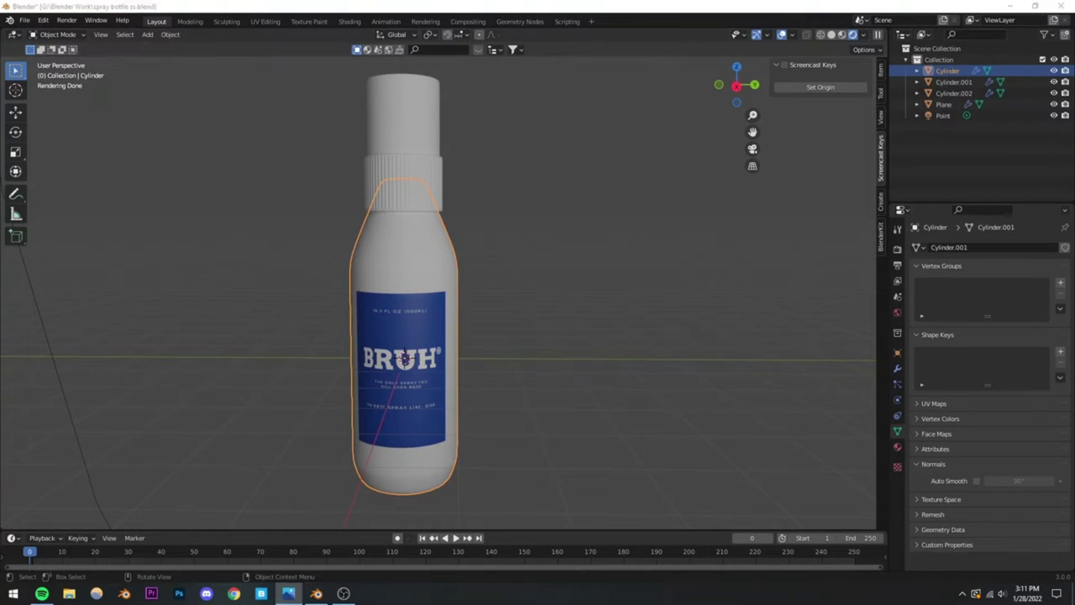
{"action": "left_click", "coordinate": [897, 447]}
{"action": "left_click", "coordinate": [940, 294]}
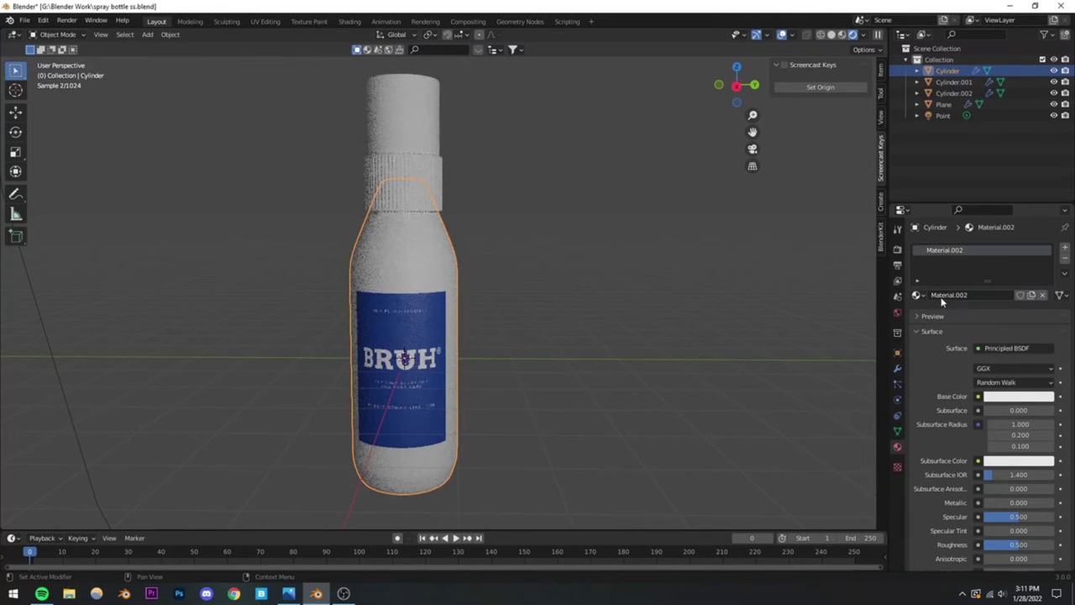
{"action": "scroll", "coordinate": [941, 376], "scroll_direction": "down", "scroll_amount": 10}
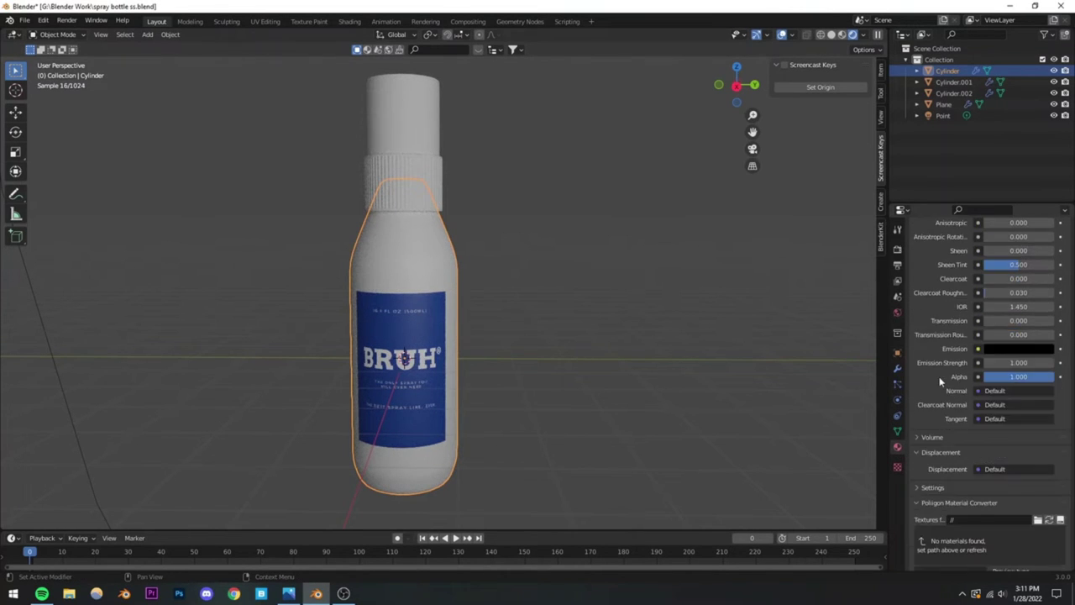
{"action": "left_click_drag", "start_coordinate": [1000, 320], "coordinate": [1057, 324]}
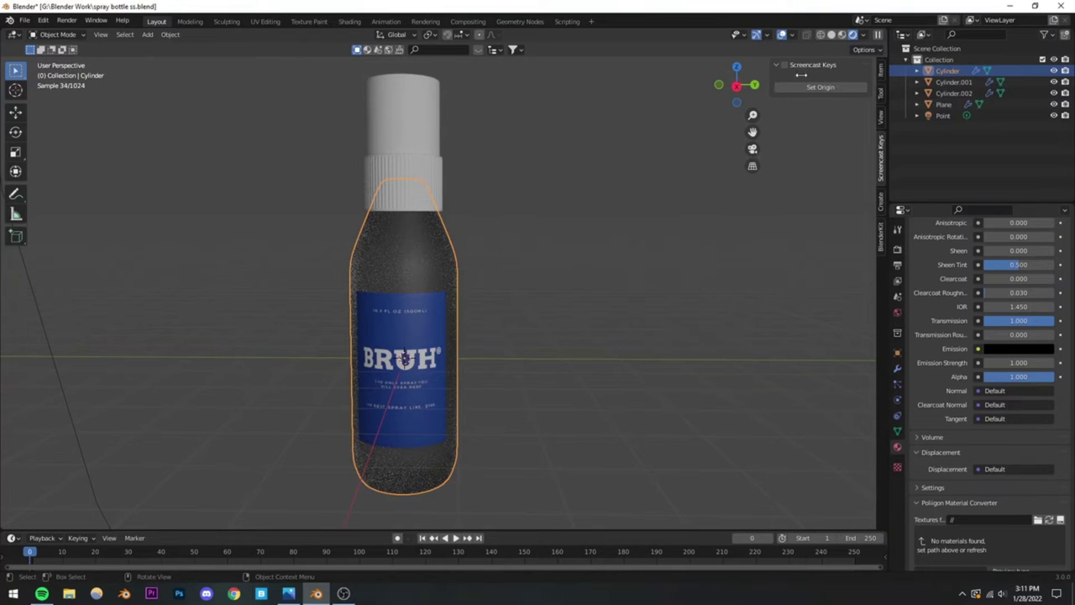
{"action": "key", "text": "n"}
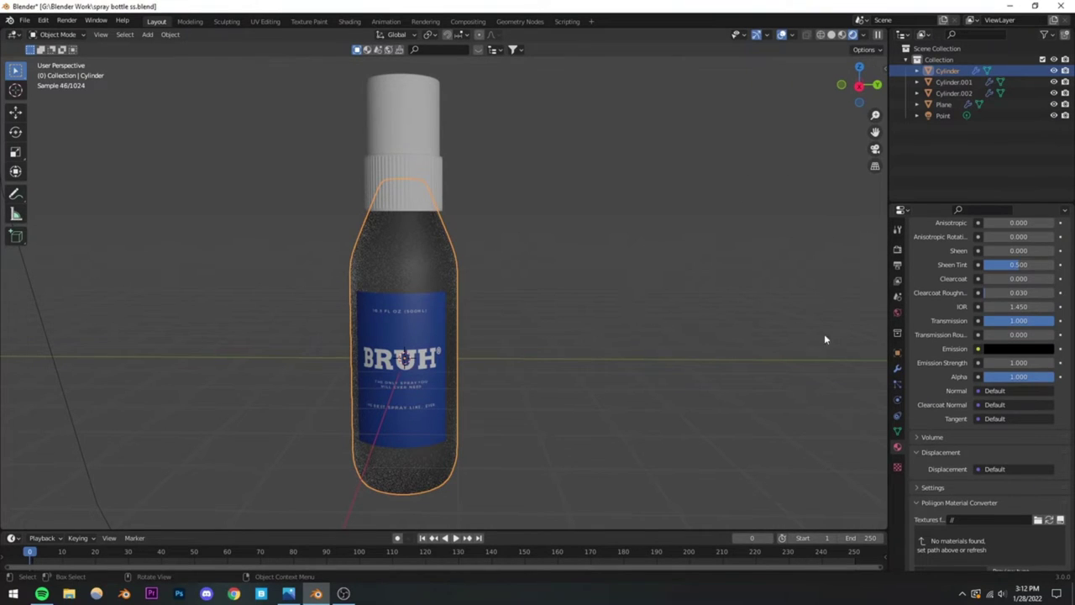
Step: Add a mesh plane at the bottle's centre, switch the viewport to solid shading, and save the file
{"action": "left_click", "coordinate": [149, 36]}
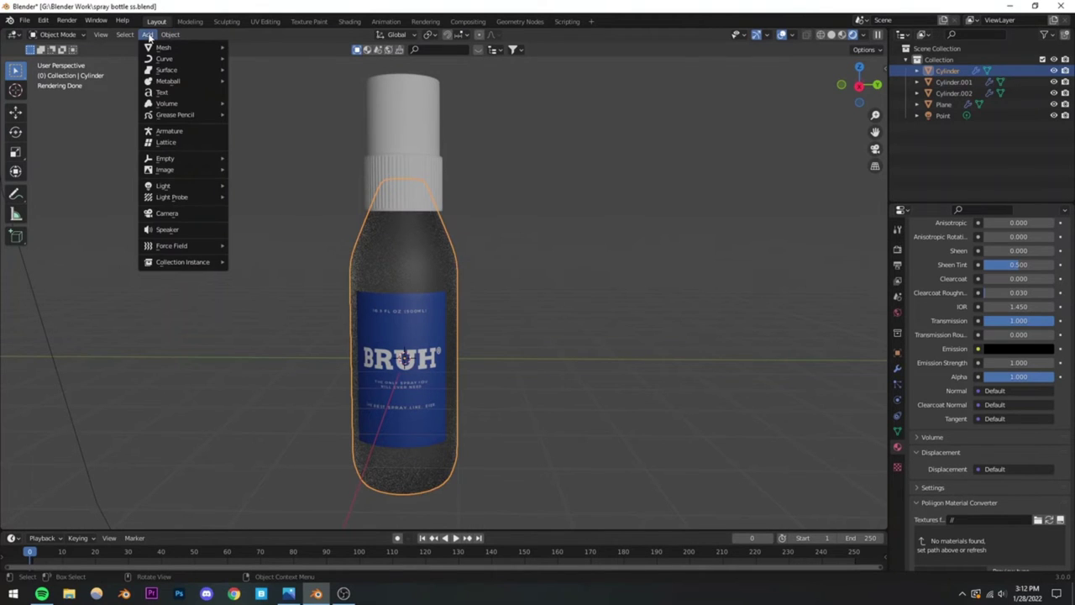
{"action": "mouse_move", "coordinate": [163, 47]}
{"action": "left_click", "coordinate": [252, 47]}
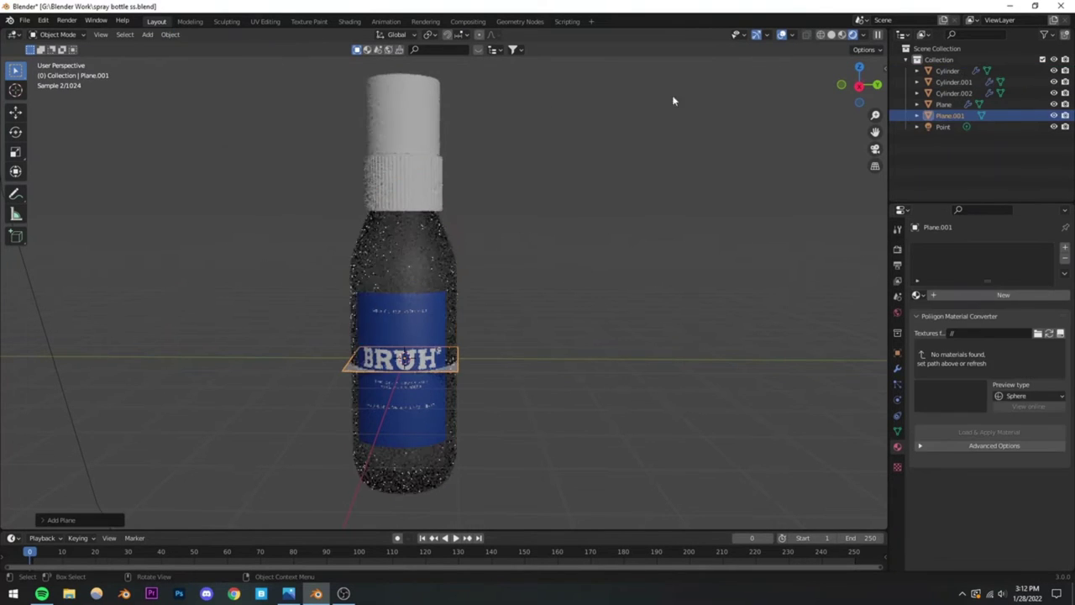
{"action": "left_click", "coordinate": [832, 35]}
{"action": "middle_click_drag", "start_coordinate": [450, 294], "coordinate": [484, 292]}
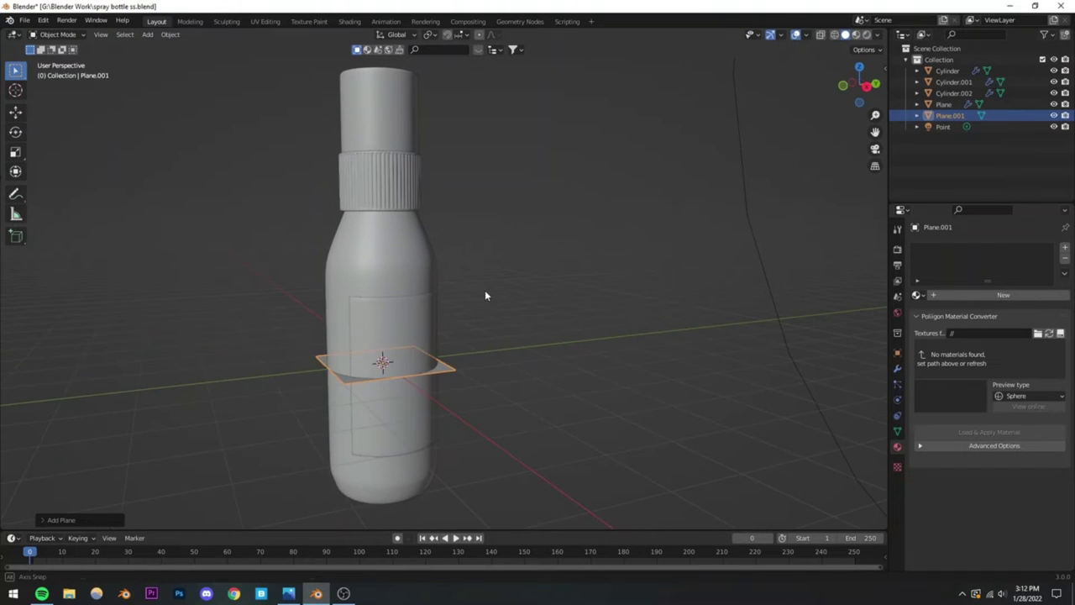
{"action": "key", "text": "ctrl+s"}
Step: In front view, move the new plane straight down about 2.3 m to just below the bottle's base
{"action": "scroll", "coordinate": [471, 303], "scroll_direction": "down", "scroll_amount": 5}
{"action": "middle_click_drag", "start_coordinate": [432, 331], "coordinate": [463, 354]}
{"action": "scroll", "coordinate": [463, 355], "scroll_direction": "up", "scroll_amount": 1}
{"action": "scroll", "coordinate": [396, 379], "scroll_direction": "up", "scroll_amount": 5}
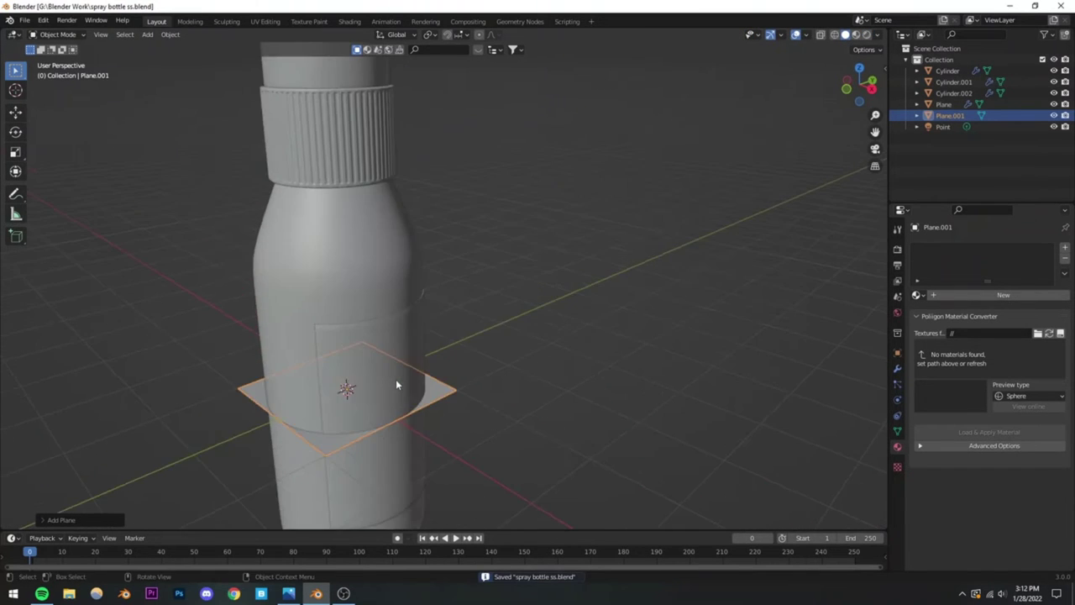
{"action": "mouse_move", "coordinate": [395, 379]}
{"action": "middle_mouse_down"}
{"action": "mouse_move", "coordinate": [476, 399]}
{"action": "mouse_move", "coordinate": [415, 388]}
{"action": "mouse_move", "coordinate": [415, 343]}
{"action": "mouse_move", "coordinate": [427, 364]}
{"action": "mouse_move", "coordinate": [381, 394]}
{"action": "middle_mouse_up"}
{"action": "scroll", "coordinate": [416, 388], "scroll_direction": "down", "scroll_amount": 9}
{"action": "scroll", "coordinate": [427, 365], "scroll_direction": "up", "scroll_amount": 9}
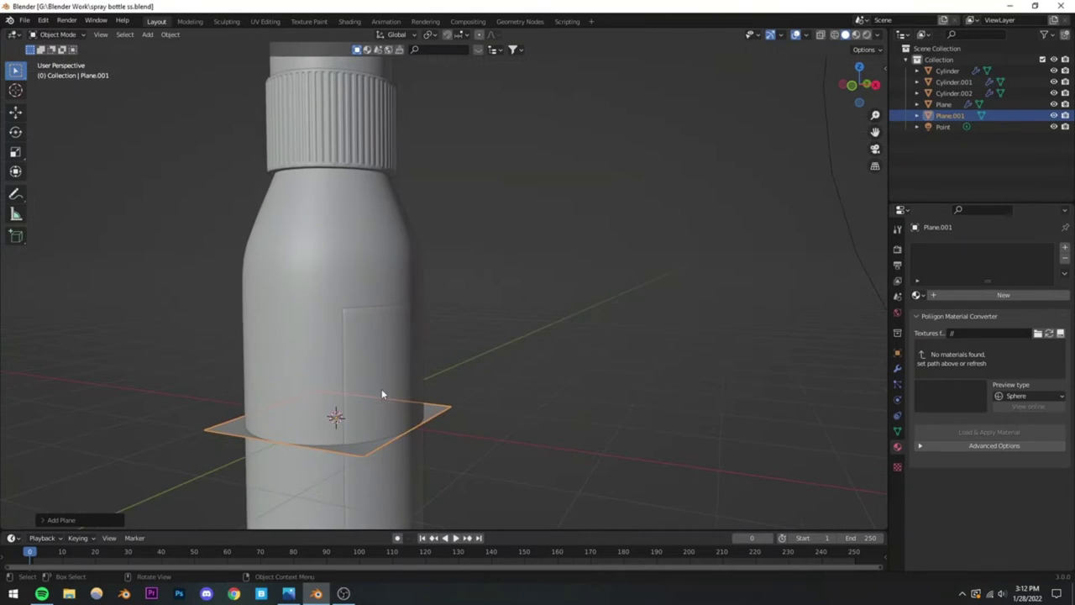
{"action": "scroll", "coordinate": [421, 404], "scroll_direction": "down", "scroll_amount": 5}
{"action": "key", "text": "KP_1"}
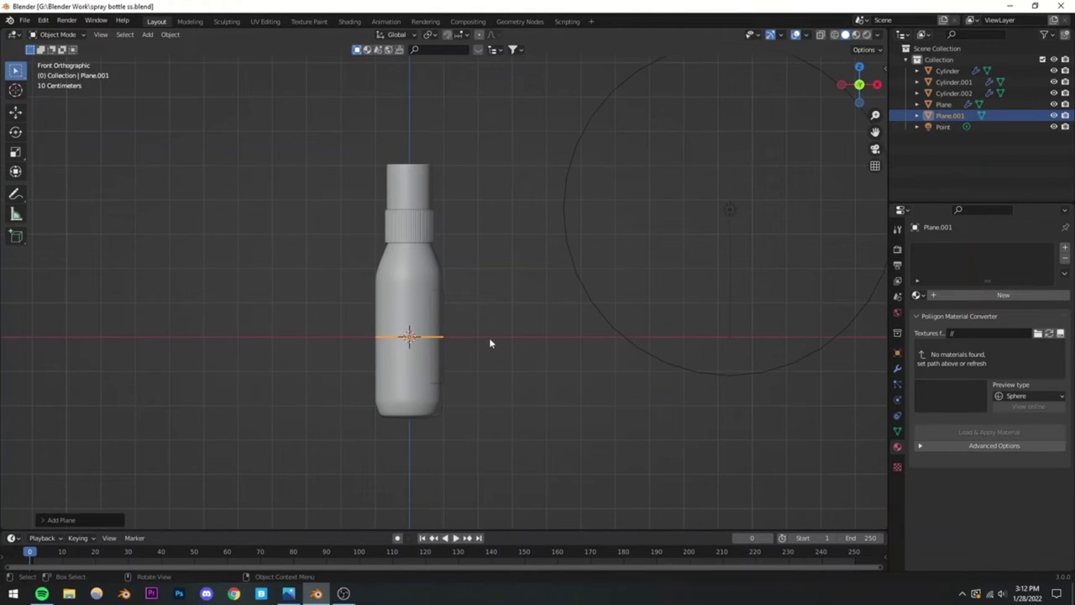
{"action": "key", "text": "g"}
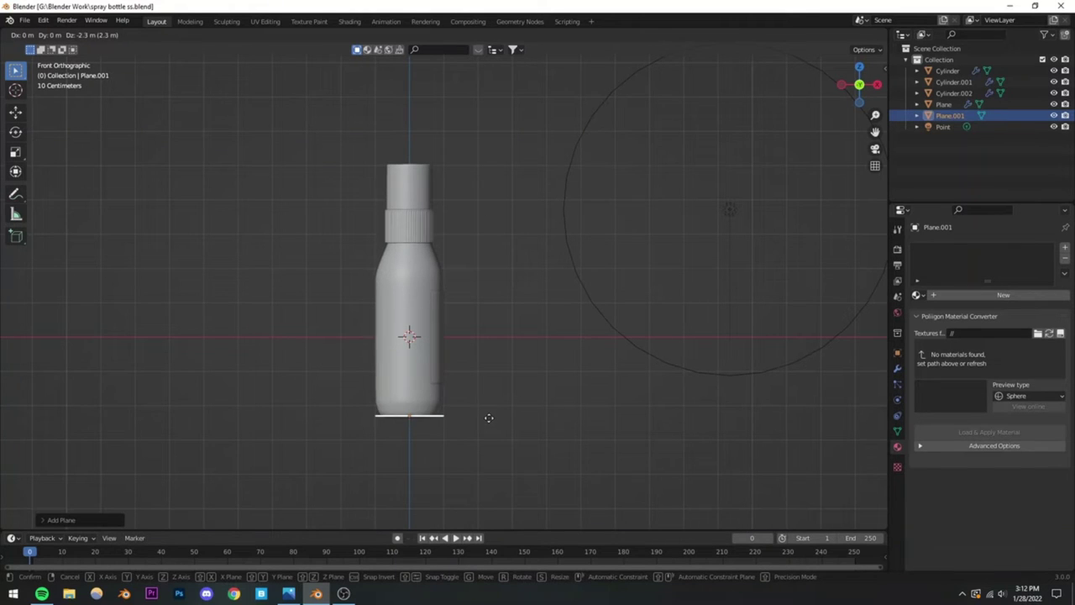
{"action": "left_click", "coordinate": [488, 419]}
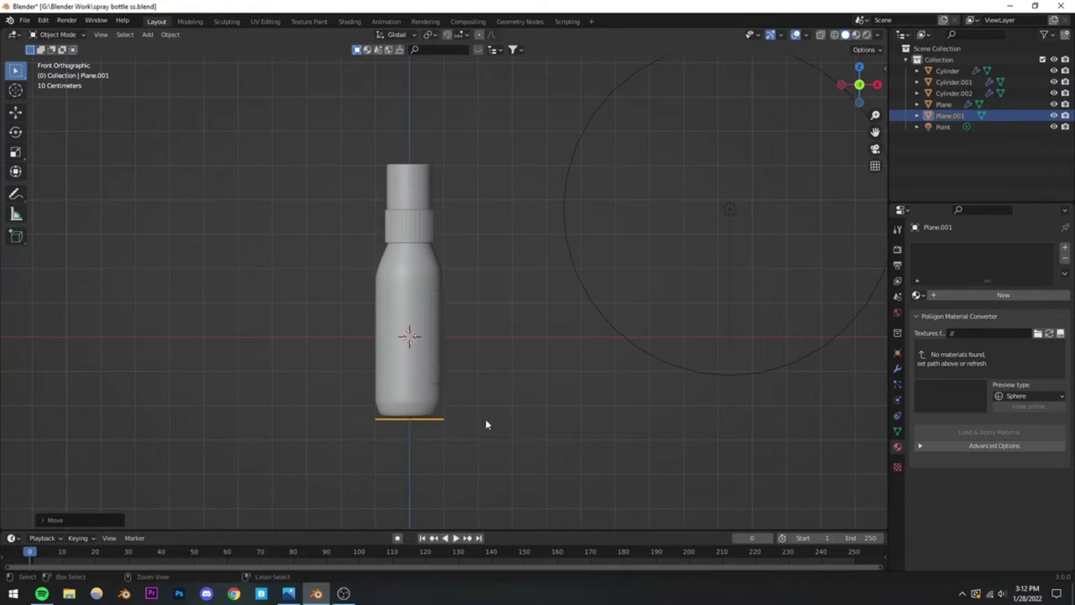
Step: Raise the plane slightly, about 0.03 m, to sit right against the bottle's underside, and deselect it
{"action": "scroll", "coordinate": [375, 480], "scroll_direction": "up", "scroll_amount": 4}
{"action": "middle_click_drag", "start_coordinate": [375, 479], "coordinate": [447, 227], "text": "shift"}
{"action": "scroll", "coordinate": [480, 332], "scroll_direction": "up", "scroll_amount": 3}
{"action": "scroll", "coordinate": [481, 333], "scroll_direction": "up", "scroll_amount": 3}
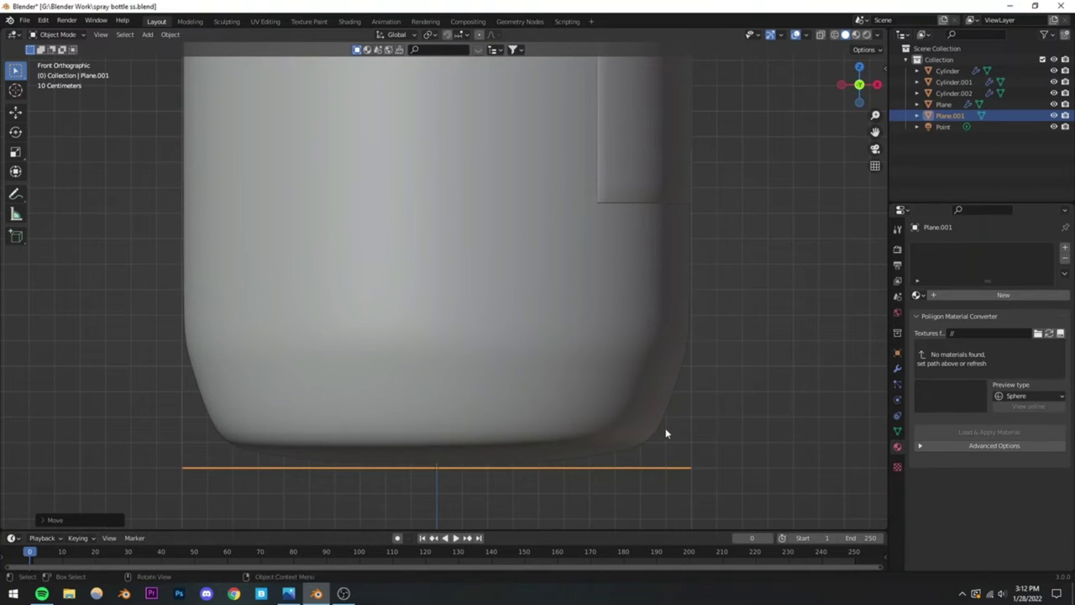
{"action": "key", "text": "g"}
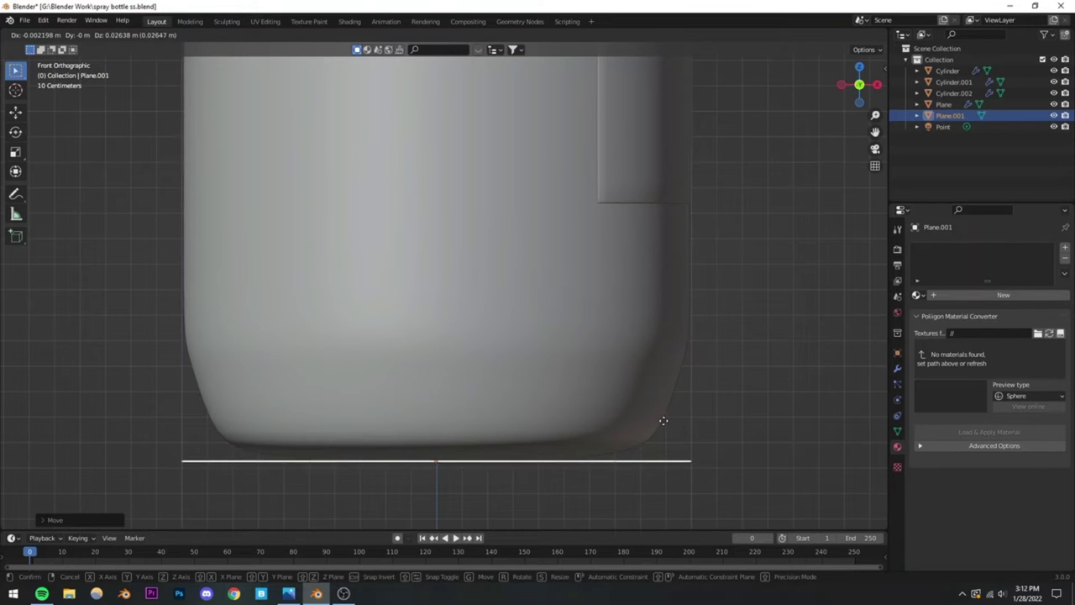
{"action": "left_click", "coordinate": [664, 423]}
{"action": "key", "text": "alt+a"}
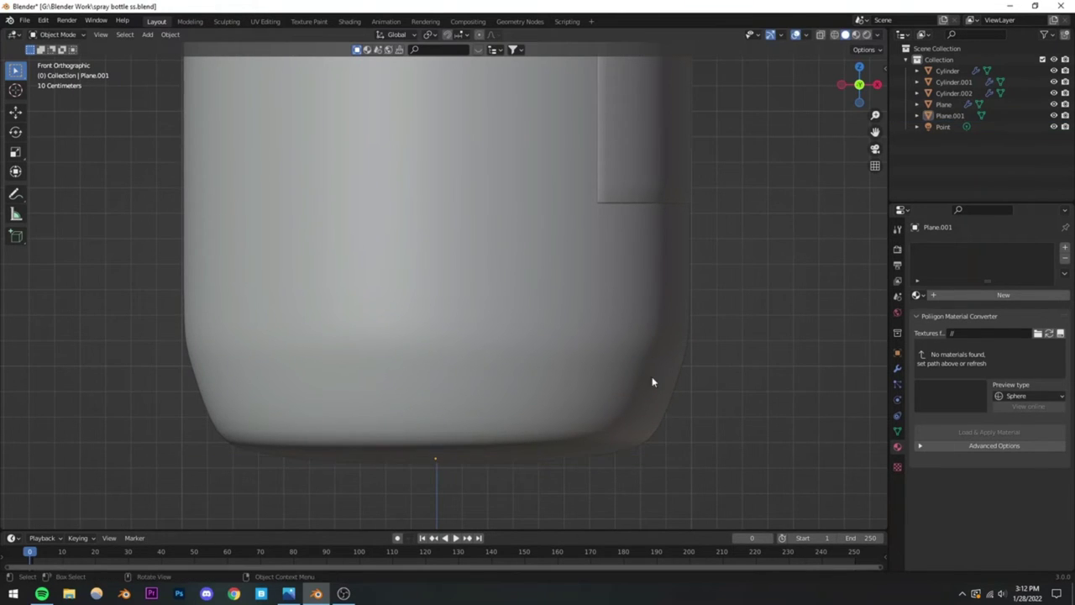
Step: Scale the plane up uniformly into a wide floor around the bottle, deselect it, and save the file
{"action": "middle_click_drag", "start_coordinate": [653, 379], "coordinate": [379, 373]}
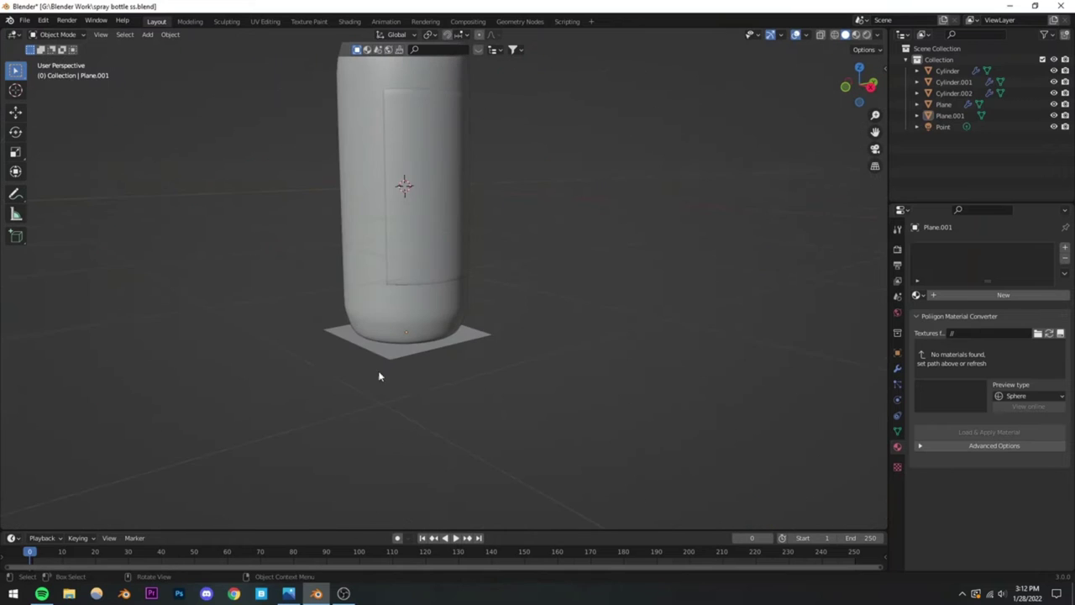
{"action": "left_click", "coordinate": [415, 348]}
{"action": "scroll", "coordinate": [514, 293], "scroll_direction": "down", "scroll_amount": 5}
{"action": "key", "text": "s"}
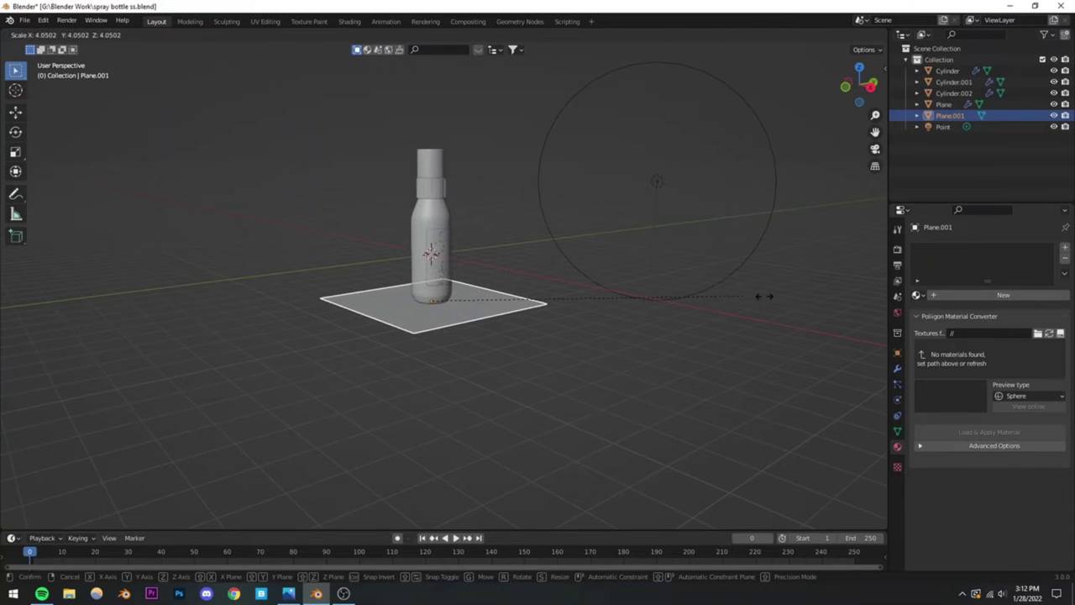
{"action": "left_click", "coordinate": [837, 252]}
{"action": "scroll", "coordinate": [484, 307], "scroll_direction": "down", "scroll_amount": 6}
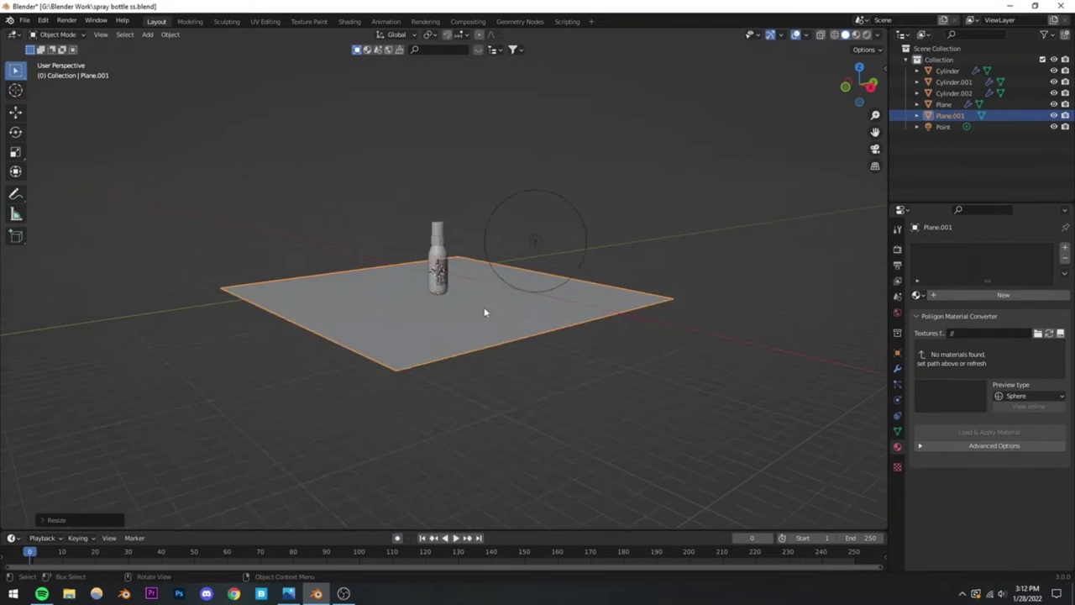
{"action": "key", "text": "alt+a"}
{"action": "key", "text": "ctrl+s"}
Step: Scale the floor plane up again so it extends well beyond the bottle and the point light
{"action": "mouse_move", "coordinate": [379, 257]}
{"action": "middle_mouse_down"}
{"action": "mouse_move", "coordinate": [421, 402]}
{"action": "mouse_move", "coordinate": [337, 232]}
{"action": "middle_mouse_up"}
{"action": "scroll", "coordinate": [421, 397], "scroll_direction": "up", "scroll_amount": 4}
{"action": "left_click", "coordinate": [341, 352]}
{"action": "key", "text": "s"}
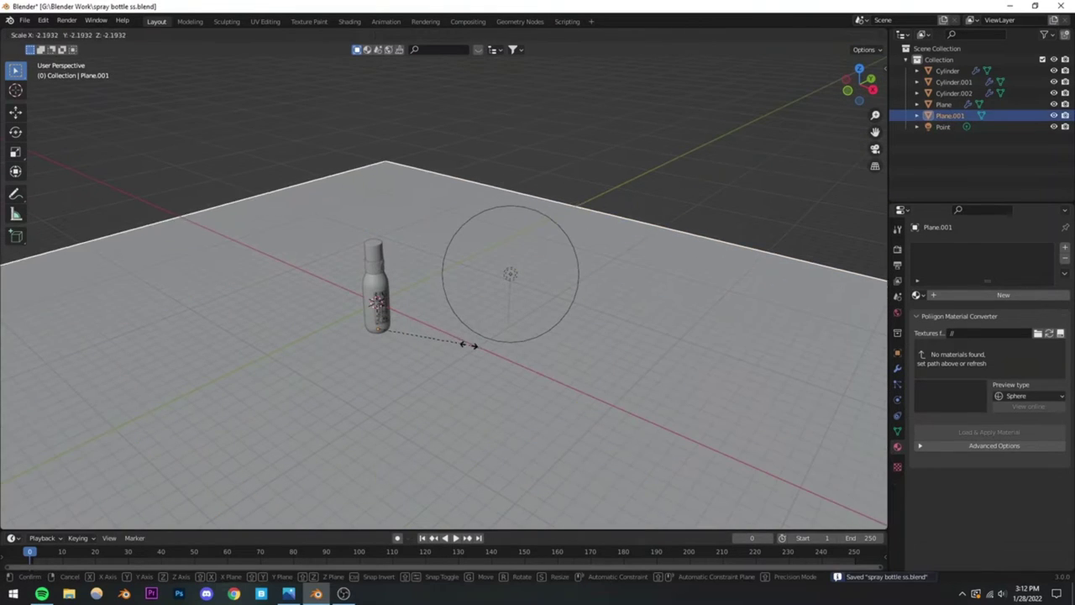
{"action": "left_click", "coordinate": [409, 359]}
{"action": "scroll", "coordinate": [410, 358], "scroll_direction": "down", "scroll_amount": 3}
{"action": "middle_click_drag", "start_coordinate": [410, 358], "coordinate": [447, 365]}
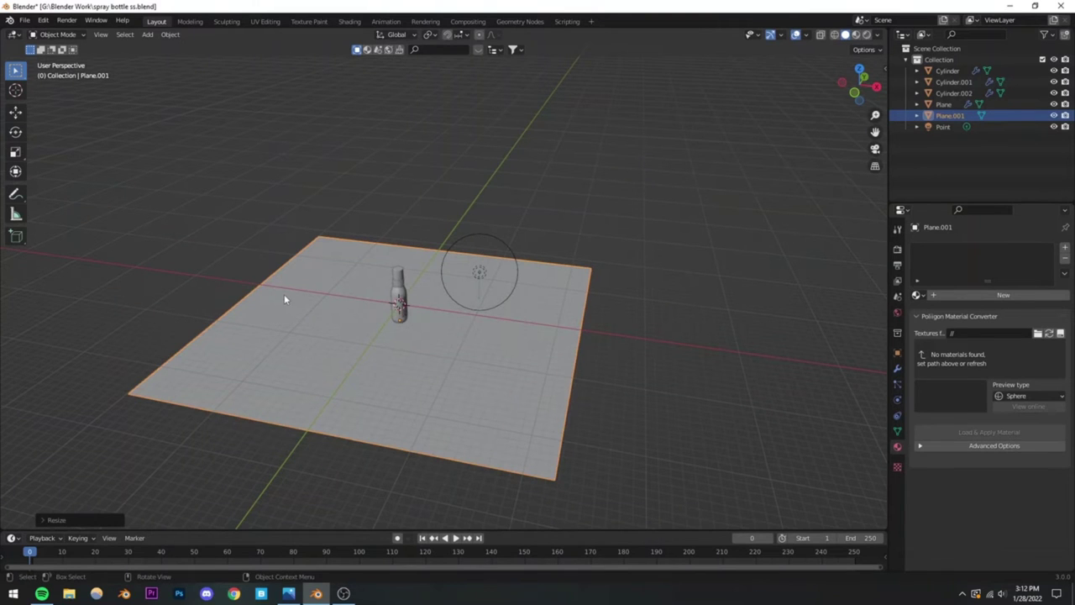
Step: In Edit Mode, extrude the floor's edge behind the bottle about 30 m up along global Z as a back wall
{"action": "key", "text": "Tab"}
{"action": "middle_click_drag", "start_coordinate": [523, 338], "coordinate": [371, 160]}
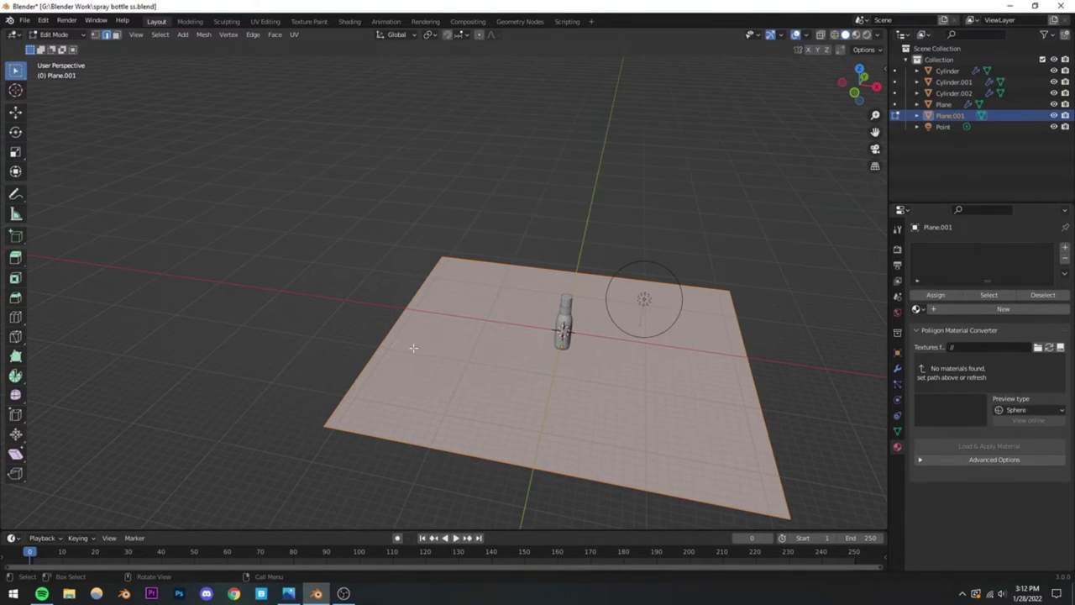
{"action": "key", "text": "alt+a"}
{"action": "middle_click_drag", "start_coordinate": [421, 359], "coordinate": [378, 446]}
{"action": "key", "text": "e"}
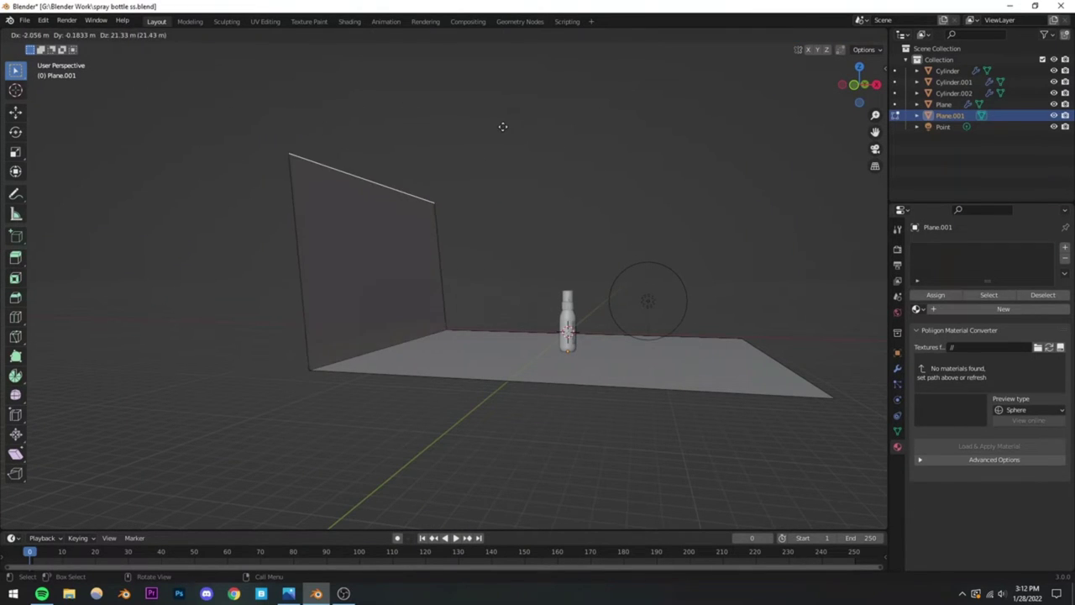
{"action": "key", "text": "z"}
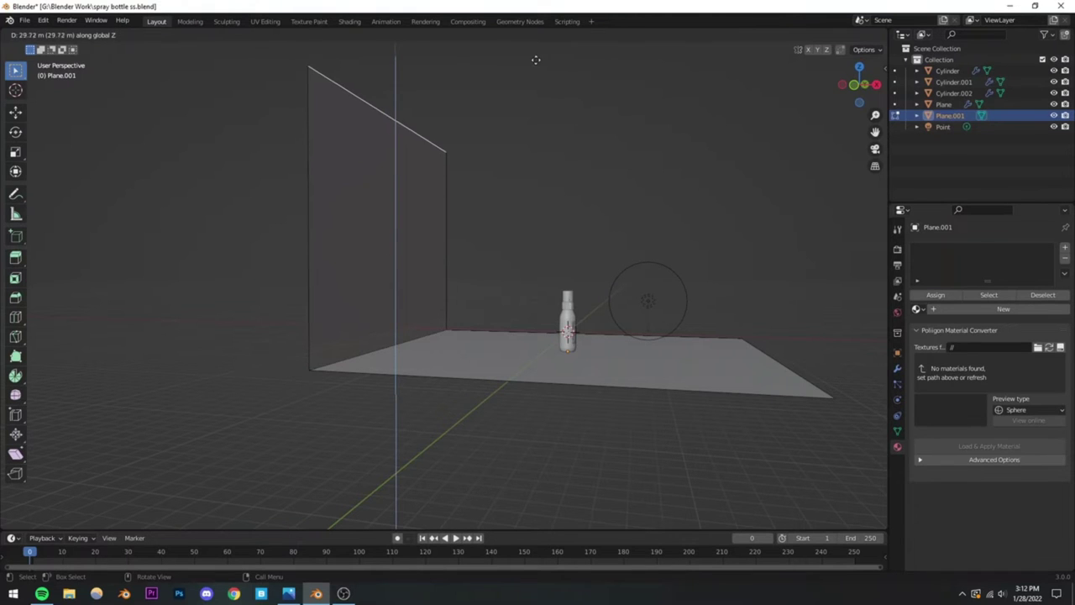
{"action": "left_click", "coordinate": [535, 55]}
Step: Bevel the edge between floor and back wall into a wide curve with about 23 segments
{"action": "middle_click_drag", "start_coordinate": [454, 278], "coordinate": [423, 305]}
{"action": "left_click", "coordinate": [398, 329]}
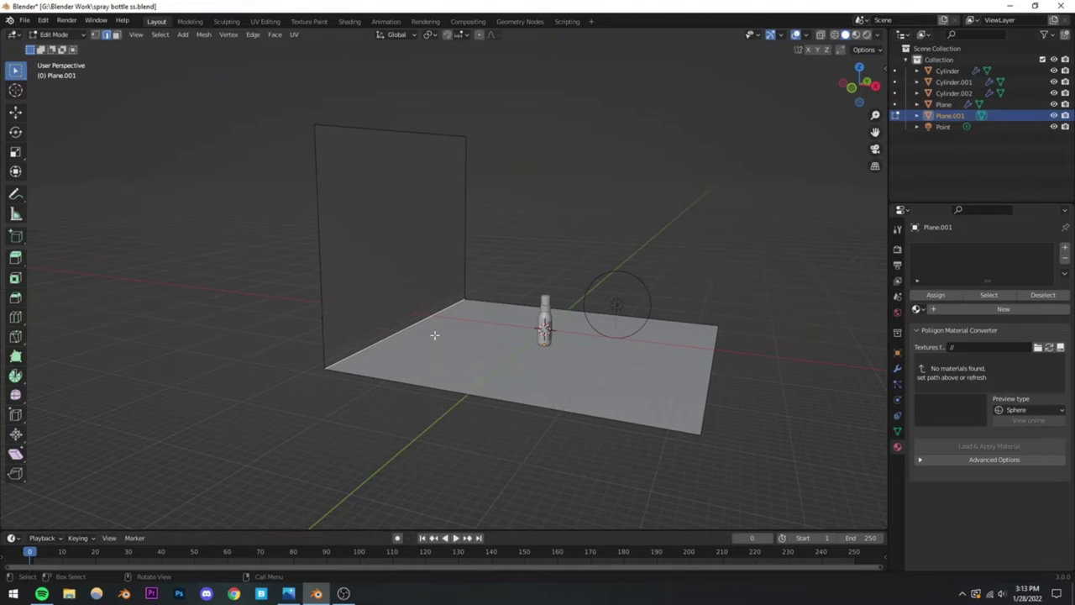
{"action": "key", "text": "ctrl+b"}
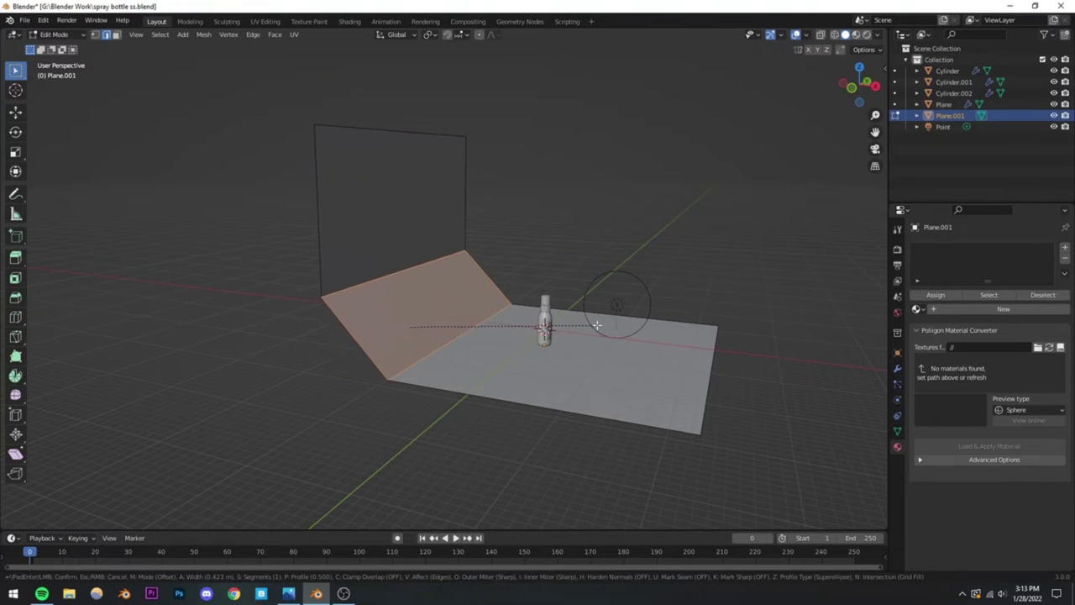
{"action": "scroll", "coordinate": [603, 322], "scroll_direction": "up", "scroll_amount": 14}
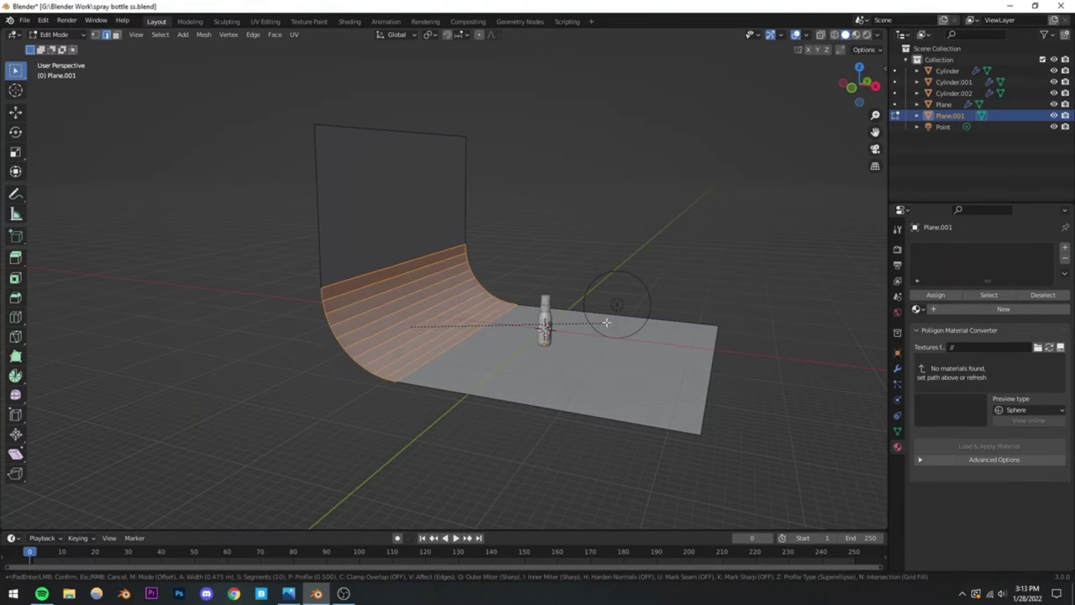
{"action": "scroll", "coordinate": [610, 320], "scroll_direction": "up", "scroll_amount": 8}
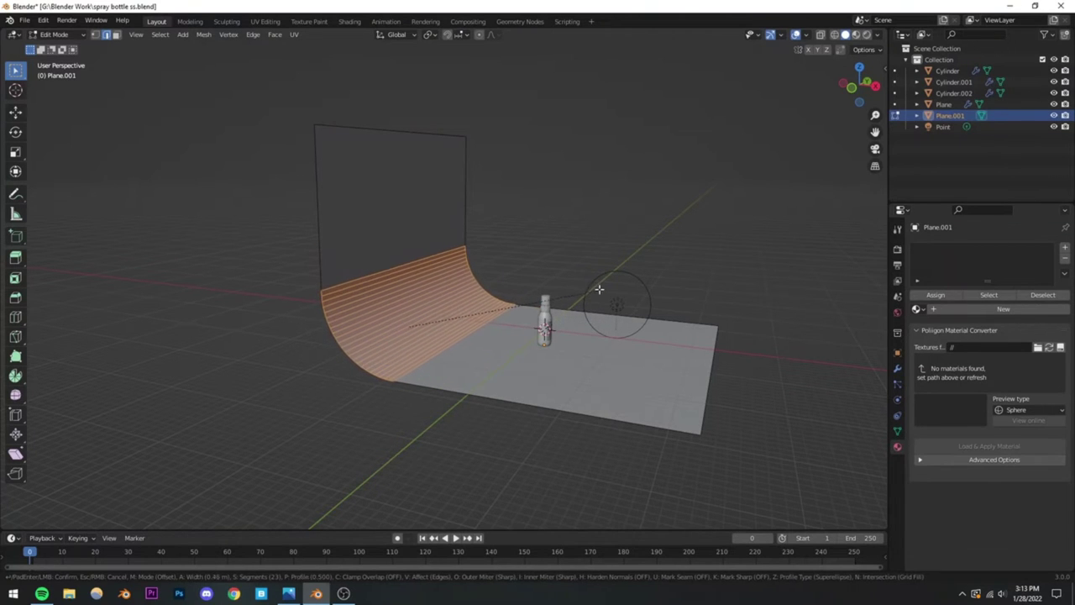
{"action": "left_click", "coordinate": [579, 181]}
{"action": "middle_click_drag", "start_coordinate": [580, 182], "coordinate": [521, 190]}
Step: Return to Object Mode, shade the curved backdrop smooth, and save the file
{"action": "left_click", "coordinate": [54, 35]}
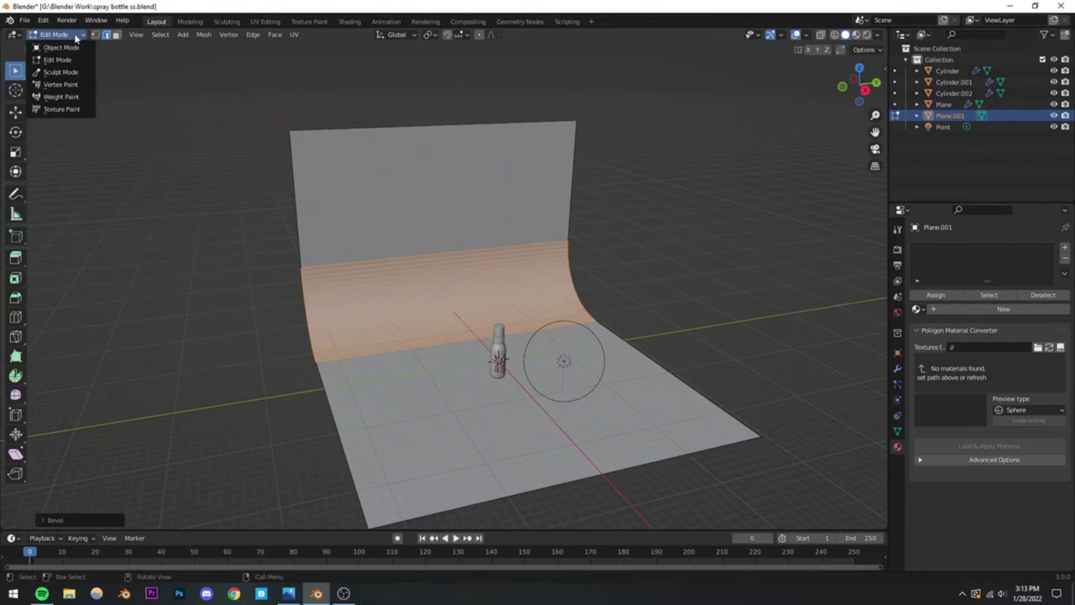
{"action": "left_click", "coordinate": [55, 46]}
{"action": "middle_click_drag", "start_coordinate": [295, 250], "coordinate": [406, 320]}
{"action": "scroll", "coordinate": [400, 310], "scroll_direction": "up", "scroll_amount": 4}
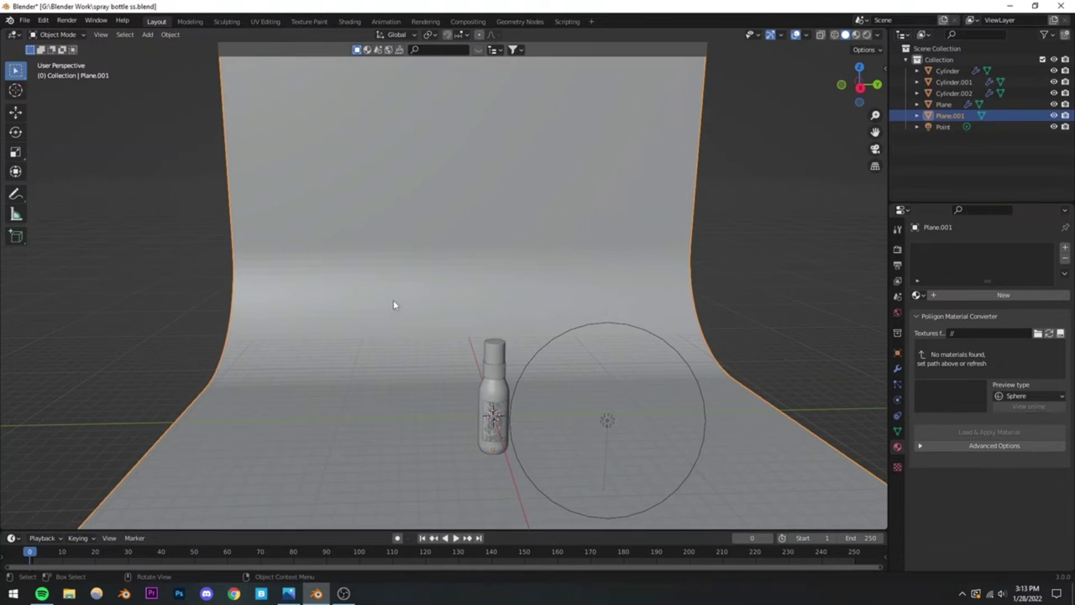
{"action": "right_click", "coordinate": [393, 301]}
{"action": "left_click", "coordinate": [393, 301]}
{"action": "scroll", "coordinate": [485, 356], "scroll_direction": "down", "scroll_amount": 5}
{"action": "mouse_move", "coordinate": [509, 357]}
{"action": "middle_mouse_down"}
{"action": "mouse_move", "coordinate": [509, 335]}
{"action": "mouse_move", "coordinate": [392, 347]}
{"action": "mouse_move", "coordinate": [367, 328]}
{"action": "mouse_move", "coordinate": [423, 362]}
{"action": "mouse_move", "coordinate": [152, 84]}
{"action": "middle_mouse_up"}
{"action": "key", "text": "ctrl+s"}
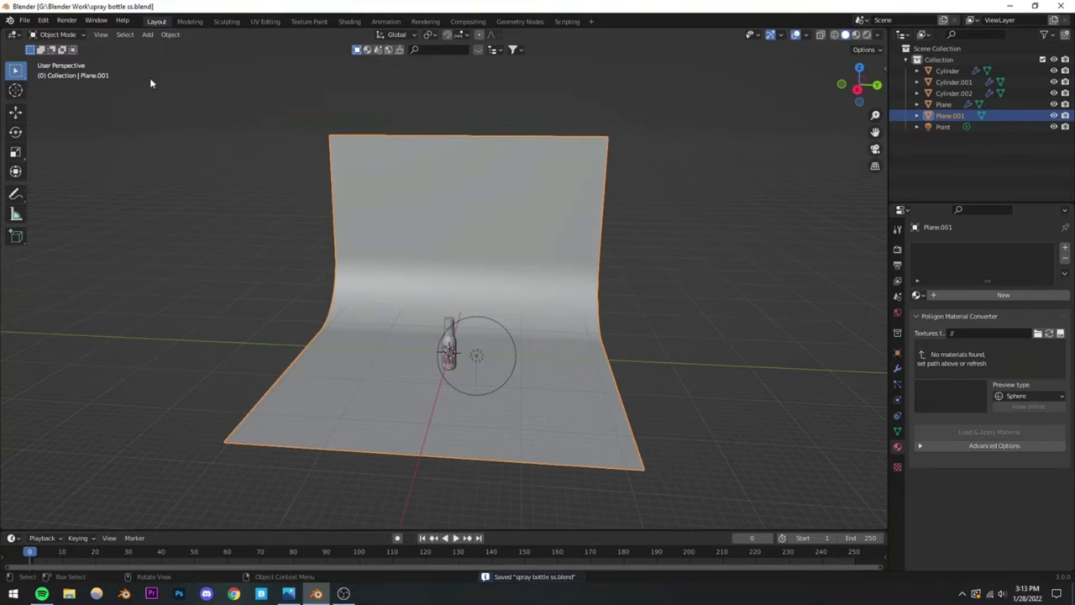
Step: Add a camera to the scene
{"action": "left_click", "coordinate": [147, 35]}
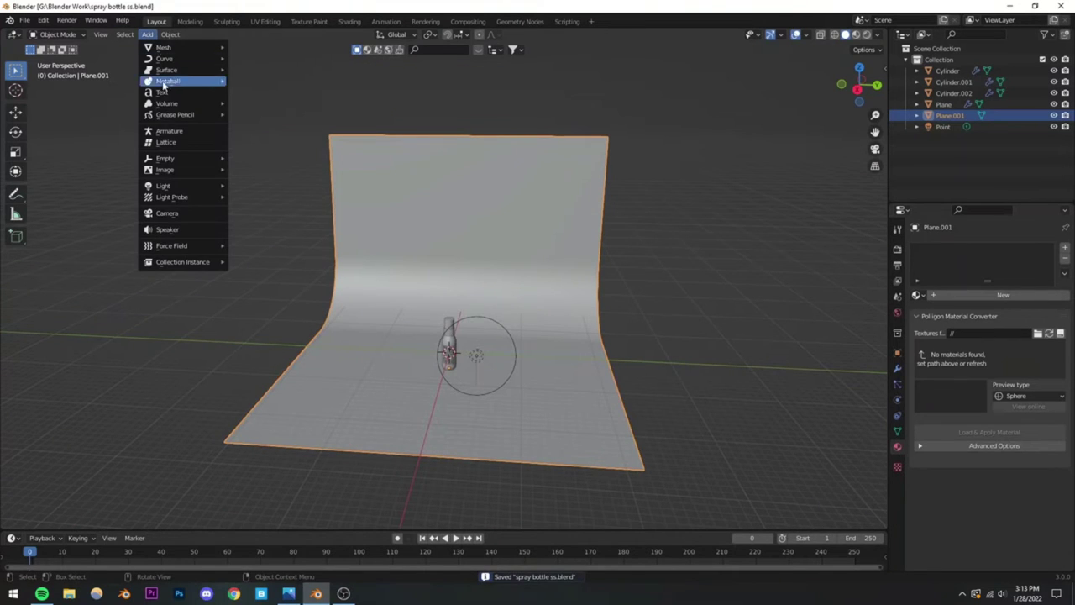
{"action": "left_click", "coordinate": [165, 214]}
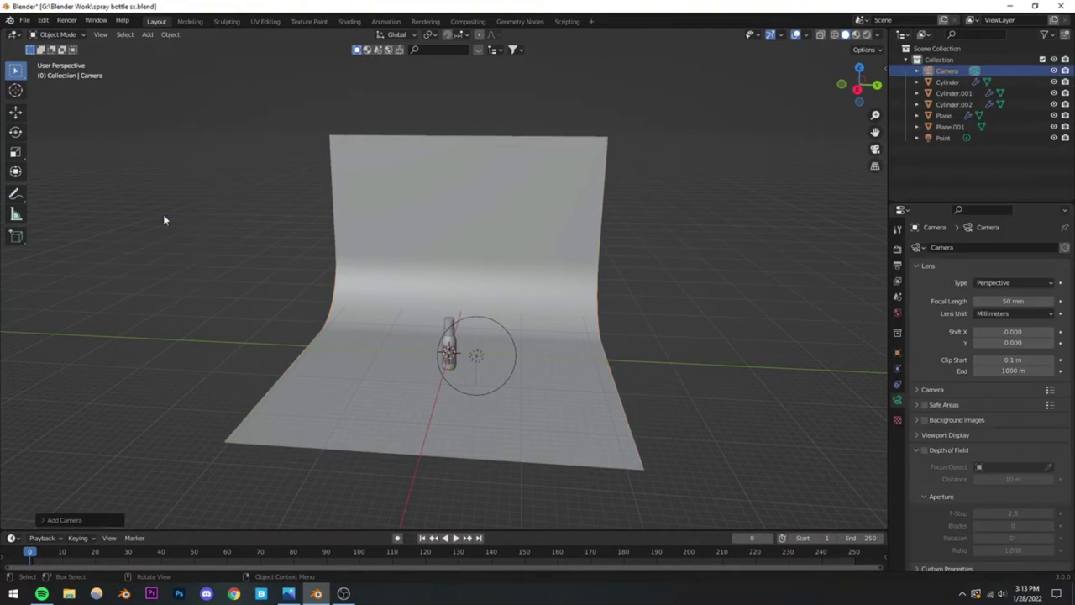
{"action": "scroll", "coordinate": [483, 335], "scroll_direction": "down", "scroll_amount": 2}
{"action": "middle_click_drag", "start_coordinate": [483, 334], "coordinate": [551, 338]}
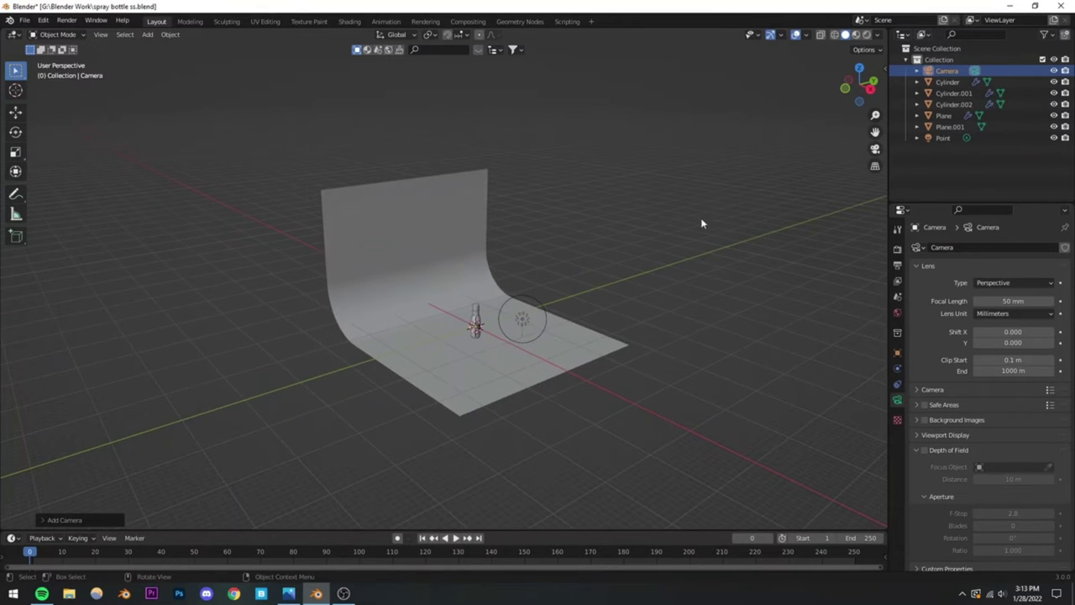
Step: Move the camera out from beside the bottle to an open spot above the floor, farther along negative Y
{"action": "middle_click_drag", "start_coordinate": [521, 250], "coordinate": [512, 382]}
{"action": "scroll", "coordinate": [511, 385], "scroll_direction": "up", "scroll_amount": 4}
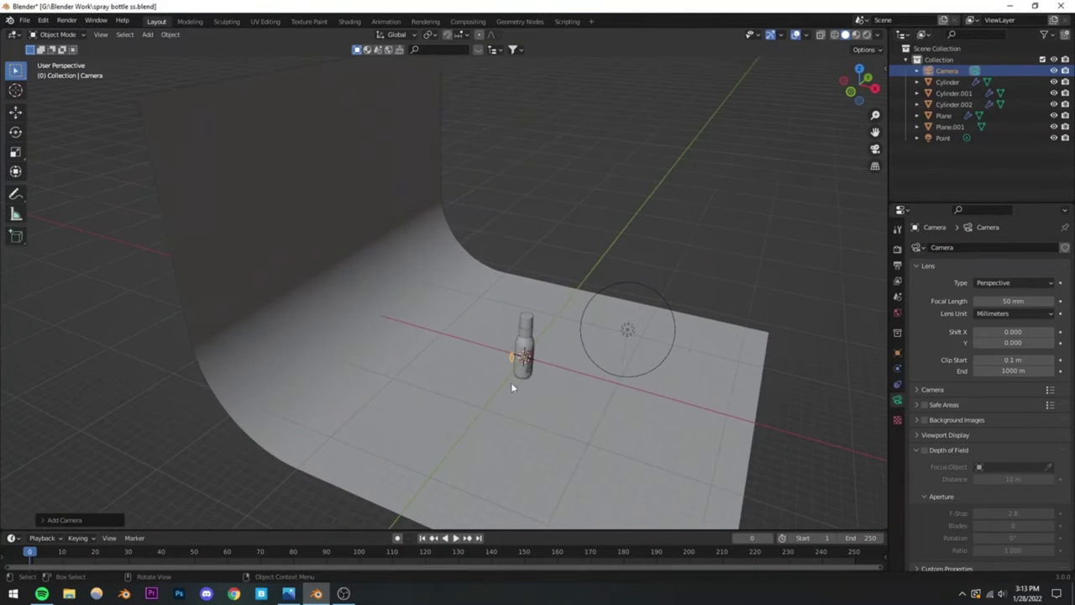
{"action": "left_click", "coordinate": [875, 150]}
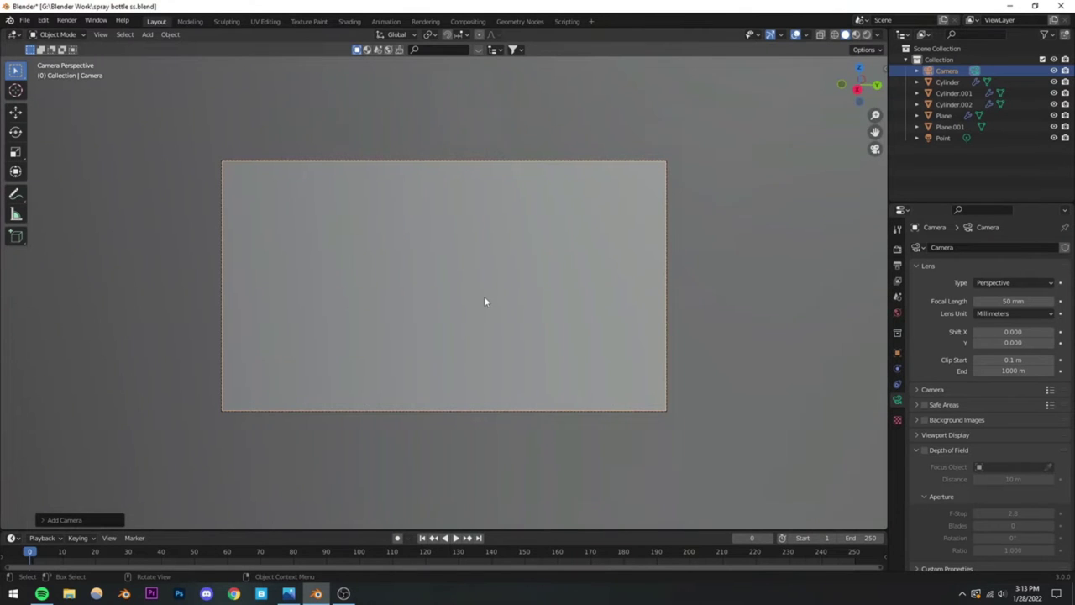
{"action": "middle_click_drag", "start_coordinate": [484, 300], "coordinate": [493, 219]}
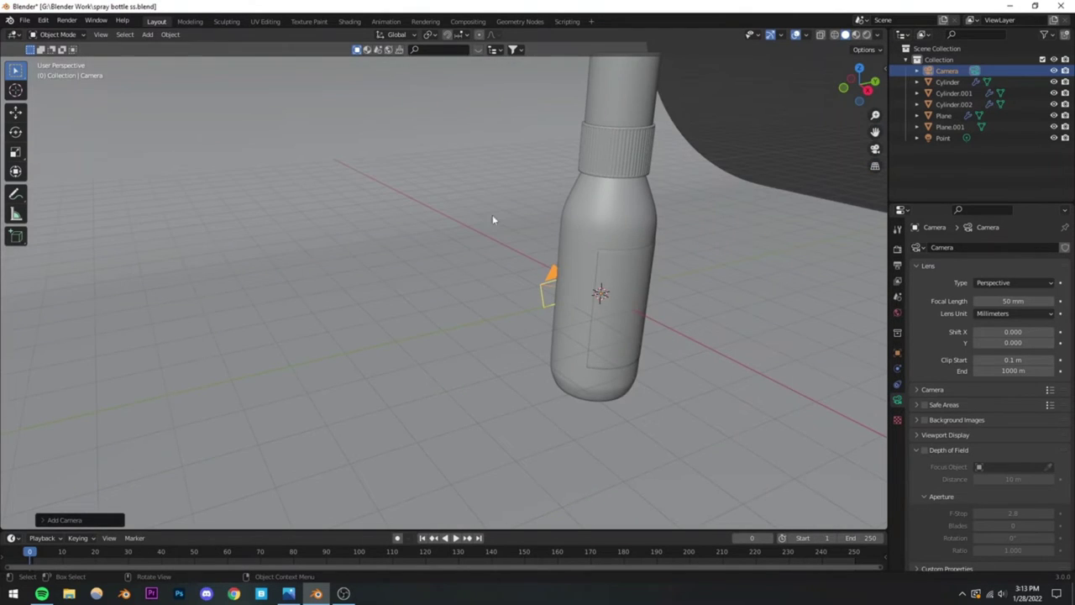
{"action": "left_click", "coordinate": [14, 114]}
{"action": "left_click_drag", "start_coordinate": [627, 290], "coordinate": [458, 329]}
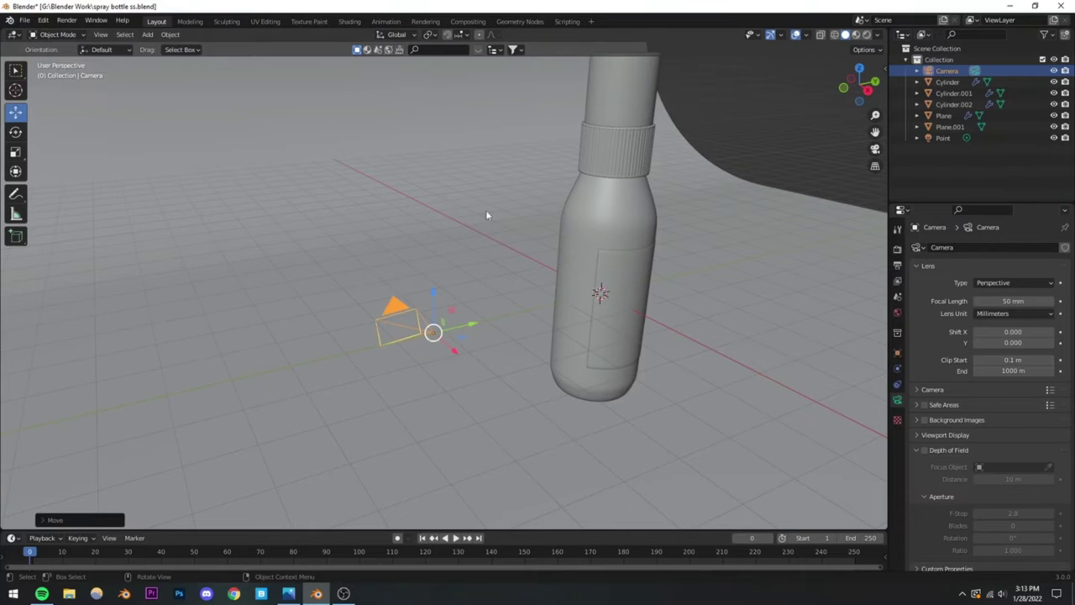
{"action": "left_click", "coordinate": [14, 72]}
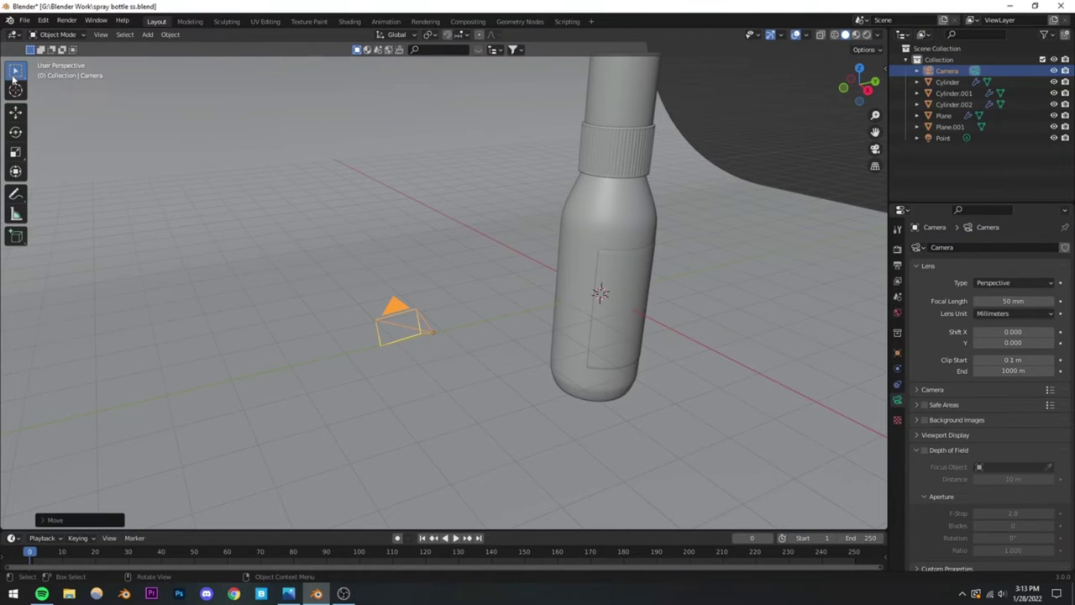
Step: Look through the camera, lock the camera to the view, and pull it back until the bottle and backdrop are in frame
{"action": "left_click", "coordinate": [875, 149]}
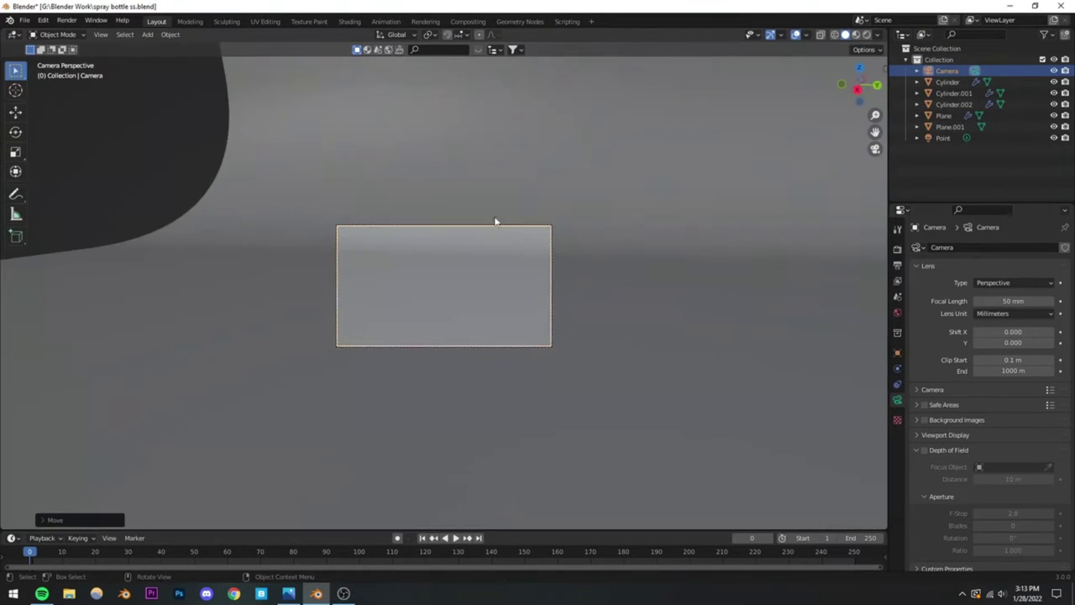
{"action": "left_click", "coordinate": [882, 69]}
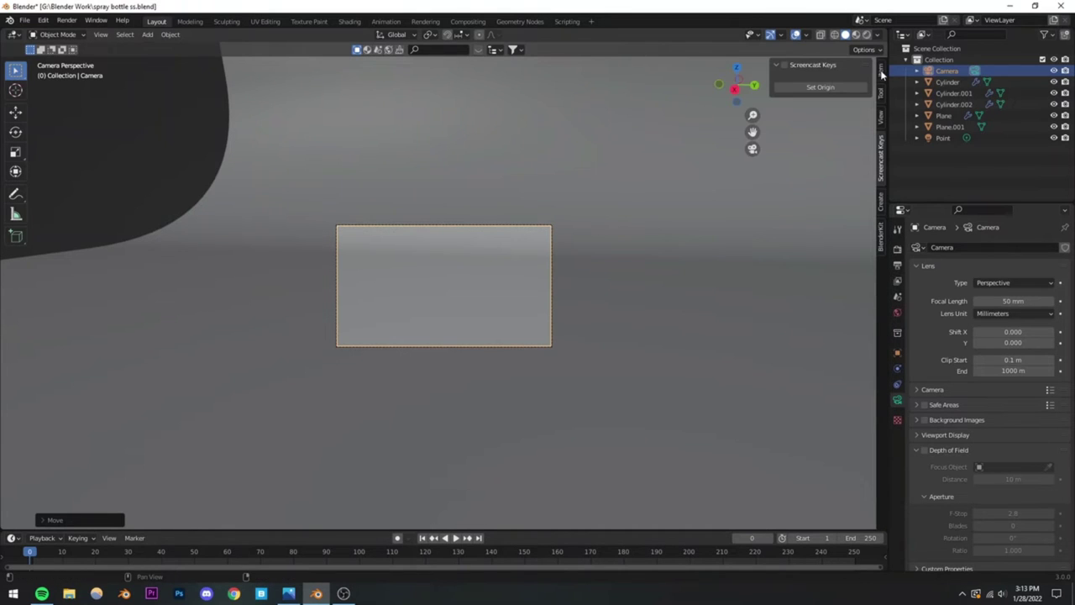
{"action": "left_click", "coordinate": [880, 117]}
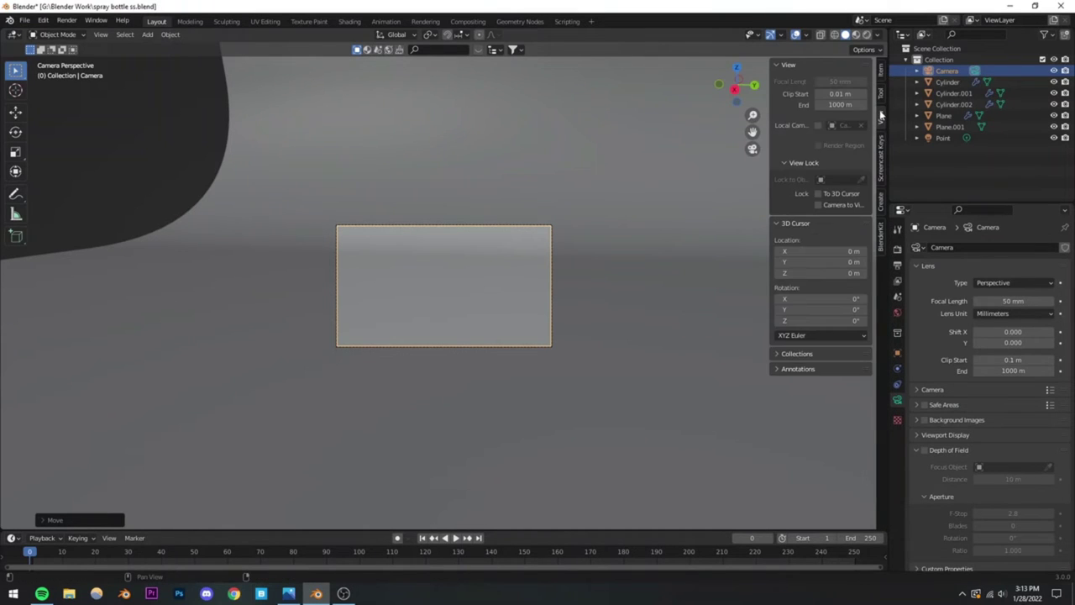
{"action": "left_click", "coordinate": [819, 205]}
{"action": "scroll", "coordinate": [463, 309], "scroll_direction": "down", "scroll_amount": 8}
{"action": "mouse_move", "coordinate": [462, 310]}
{"action": "middle_mouse_down"}
{"action": "mouse_move", "coordinate": [554, 310]}
{"action": "mouse_move", "coordinate": [411, 294]}
{"action": "mouse_move", "coordinate": [505, 322]}
{"action": "mouse_move", "coordinate": [467, 310]}
{"action": "mouse_move", "coordinate": [492, 300]}
{"action": "mouse_move", "coordinate": [480, 308]}
{"action": "mouse_move", "coordinate": [467, 294]}
{"action": "middle_mouse_up"}
{"action": "scroll", "coordinate": [470, 312], "scroll_direction": "up", "scroll_amount": 5}
{"action": "scroll", "coordinate": [467, 294], "scroll_direction": "down", "scroll_amount": 3}
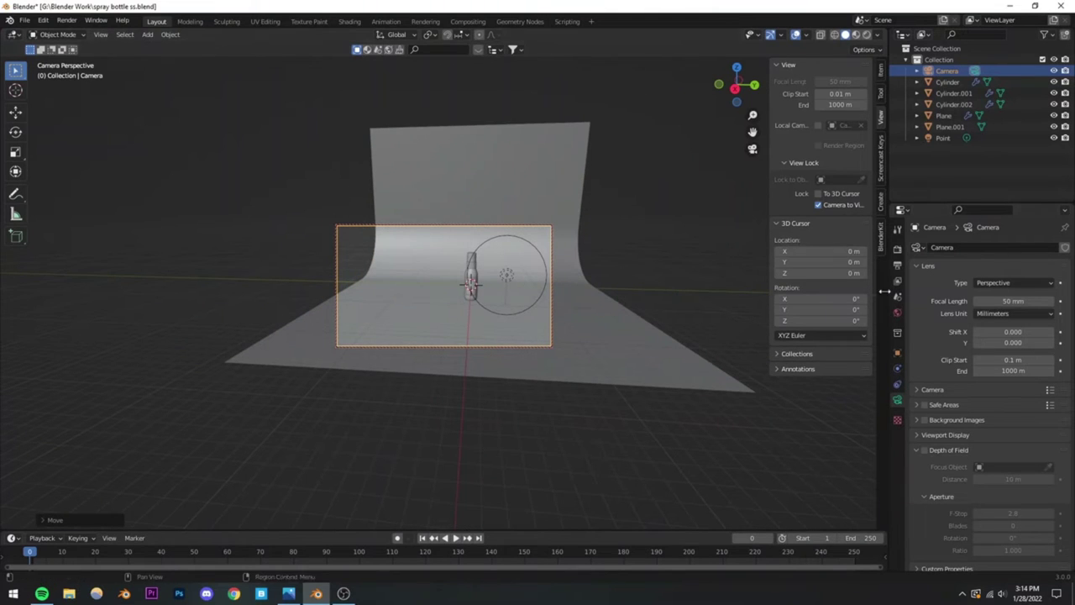
Step: Set the output resolution's Y value to 2300 px for a portrait frame
{"action": "left_click", "coordinate": [898, 266]}
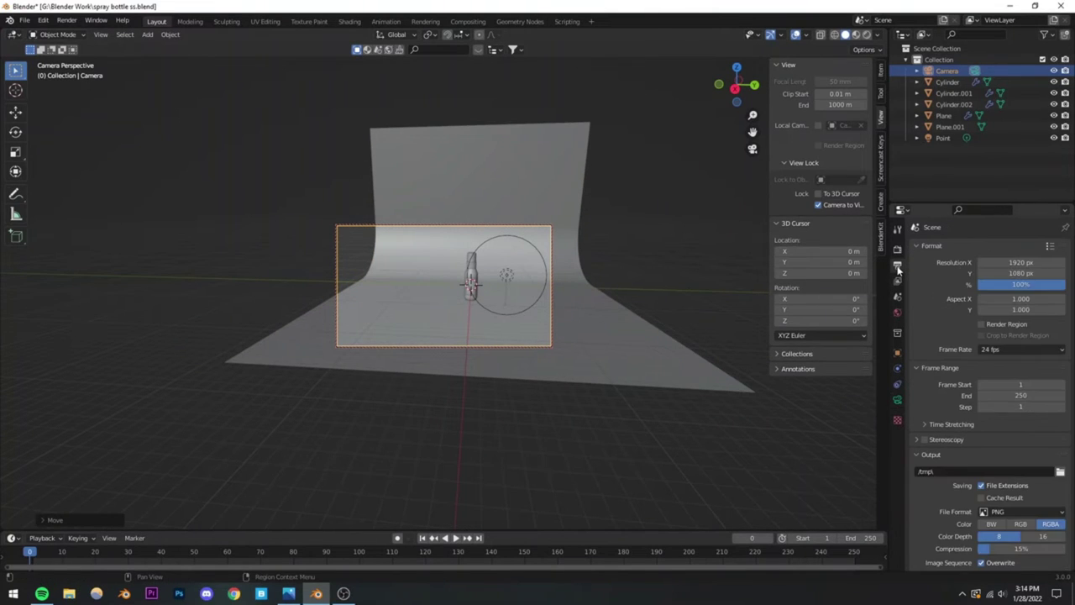
{"action": "left_click_drag", "start_coordinate": [1012, 273], "coordinate": [1041, 274]}
{"action": "left_click", "coordinate": [1015, 275]}
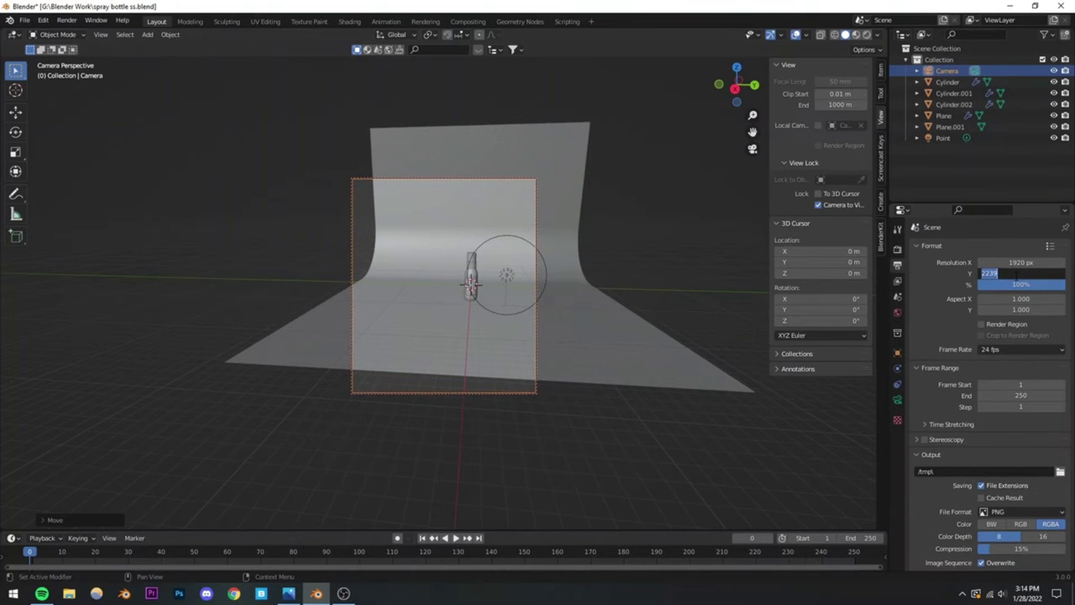
{"action": "type", "text": "2300"}
{"action": "key", "text": "Return"}
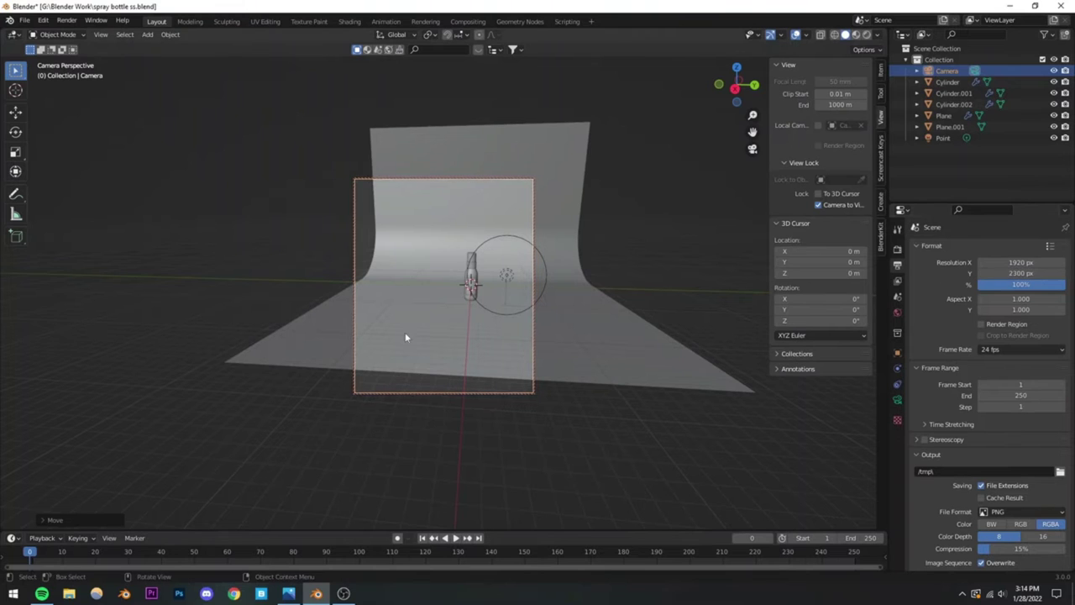
Step: Bring the locked camera down and closer so the whole bottle is larger within the portrait frame
{"action": "middle_click_drag", "start_coordinate": [405, 332], "coordinate": [458, 347]}
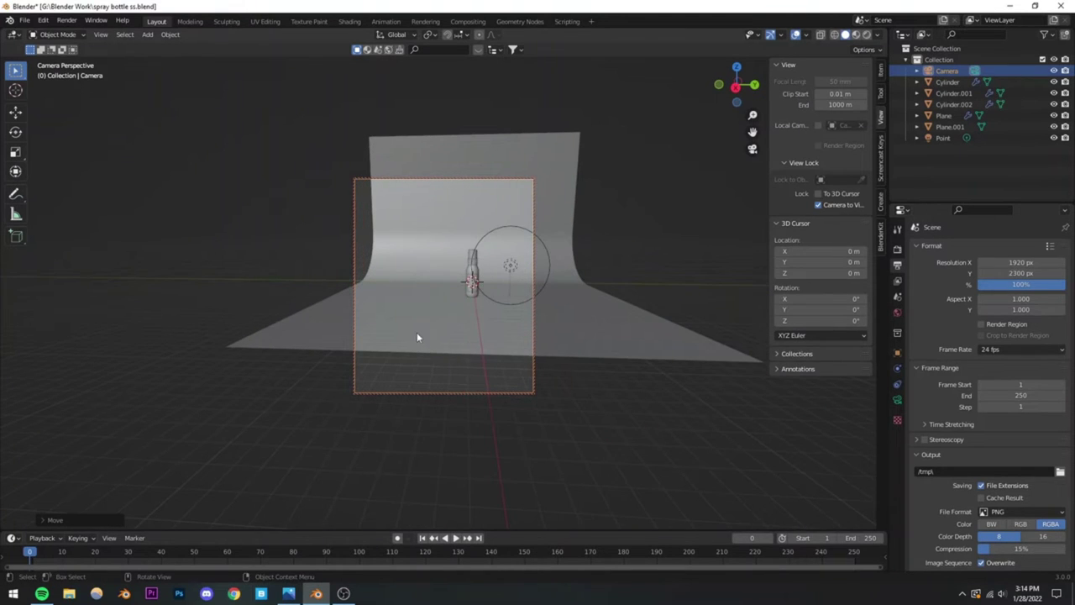
{"action": "scroll", "coordinate": [476, 288], "scroll_direction": "up", "scroll_amount": 7}
{"action": "middle_click_drag", "start_coordinate": [484, 291], "coordinate": [285, 334], "text": "shift"}
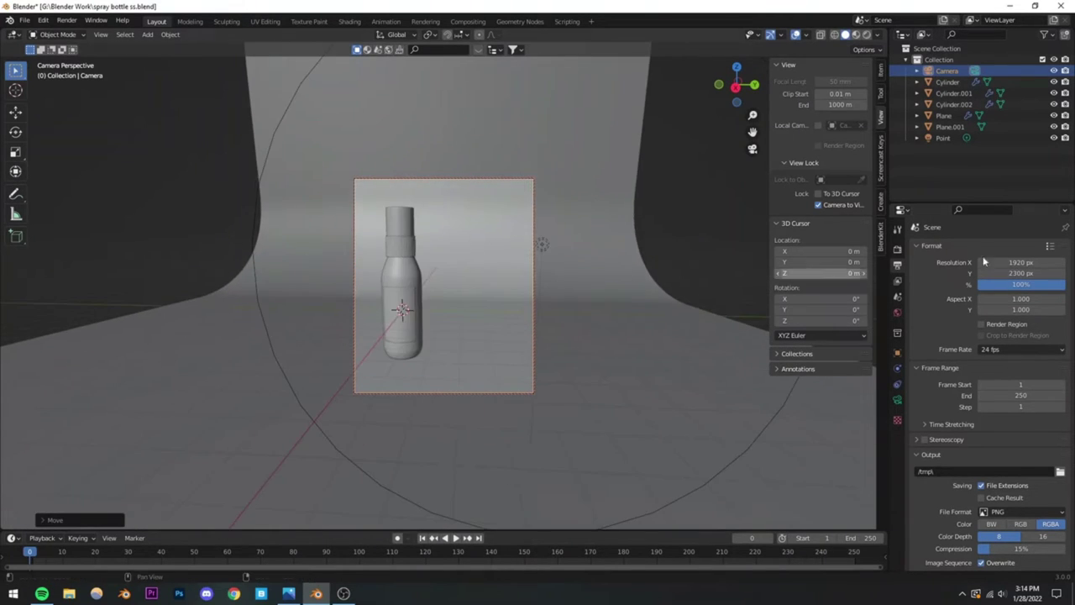
Step: Set the camera's focal length to 90 mm
{"action": "left_click", "coordinate": [976, 71]}
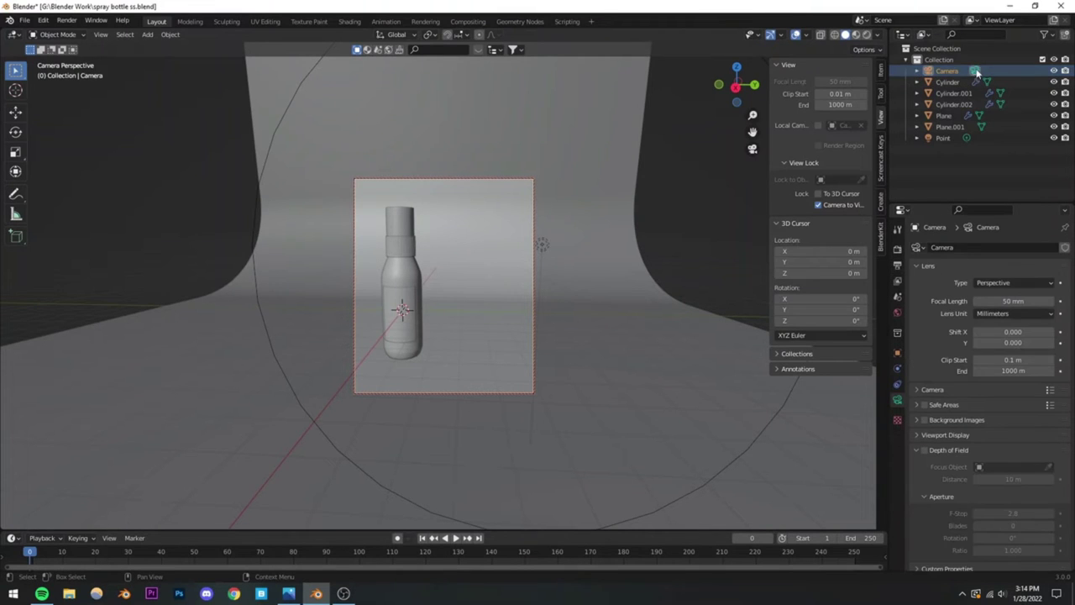
{"action": "left_click", "coordinate": [1013, 301]}
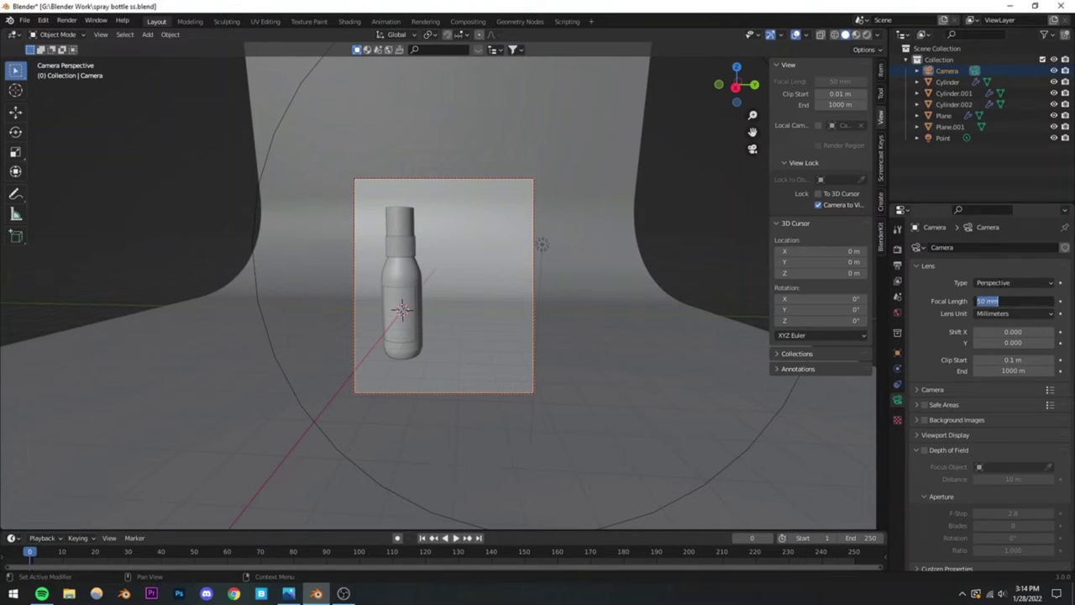
{"action": "type", "text": "90"}
{"action": "key", "text": "Return"}
Step: Reframe the camera so the full bottle stands centred in the frame, and unlock the camera from the view
{"action": "scroll", "coordinate": [372, 343], "scroll_direction": "down", "scroll_amount": 4}
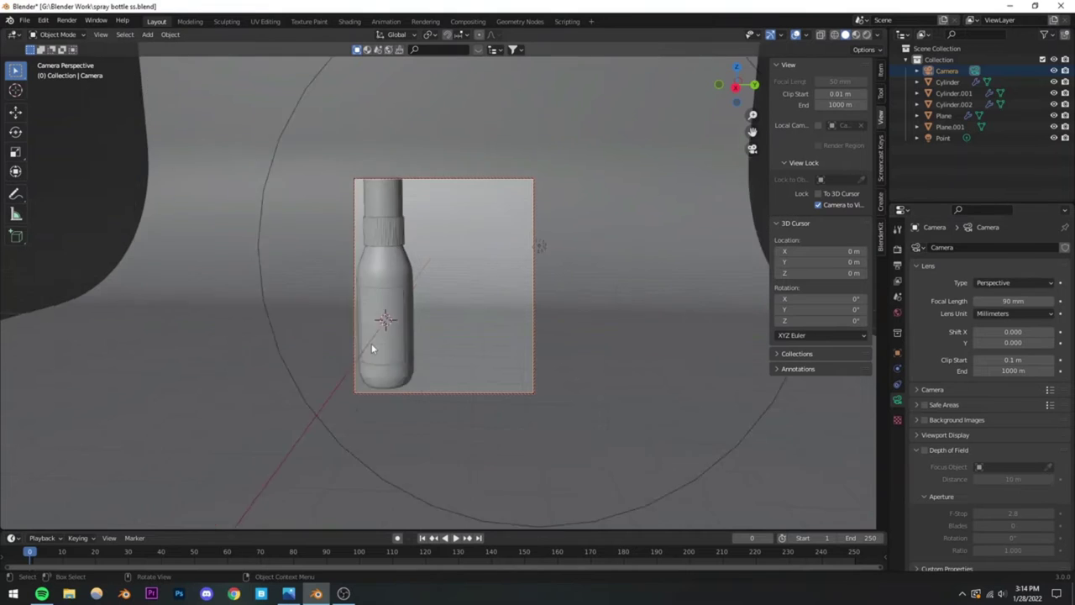
{"action": "middle_click_drag", "start_coordinate": [388, 336], "coordinate": [436, 340]}
{"action": "scroll", "coordinate": [446, 341], "scroll_direction": "up", "scroll_amount": 3}
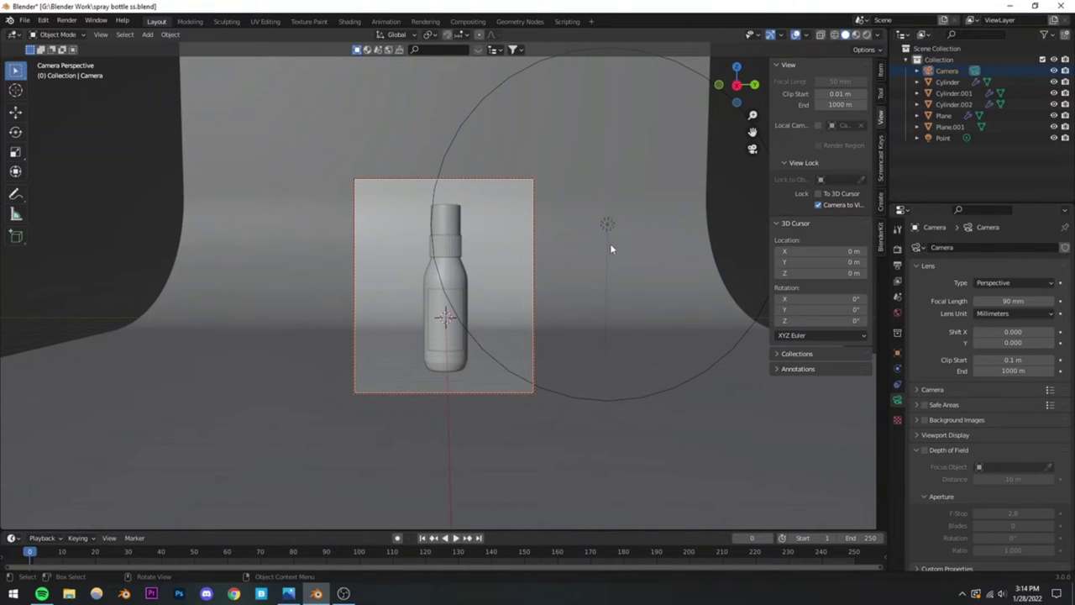
{"action": "left_click", "coordinate": [820, 205]}
Step: Switch the viewport to rendered shading, compare the scene with the point light hidden and shown, and save the file
{"action": "scroll", "coordinate": [504, 300], "scroll_direction": "up", "scroll_amount": 5}
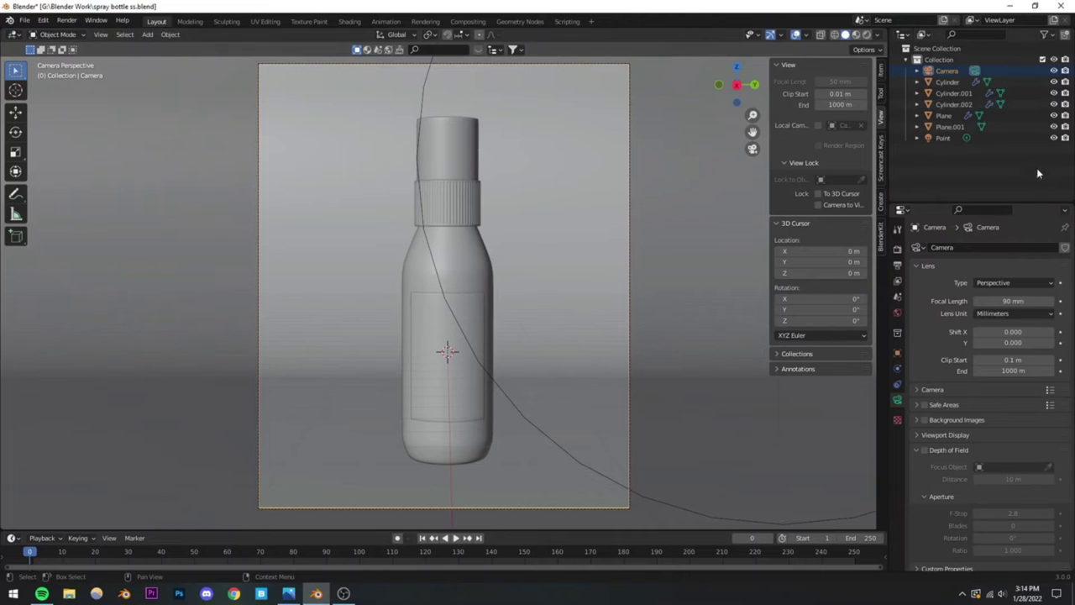
{"action": "left_click", "coordinate": [1055, 136]}
{"action": "left_click", "coordinate": [867, 35]}
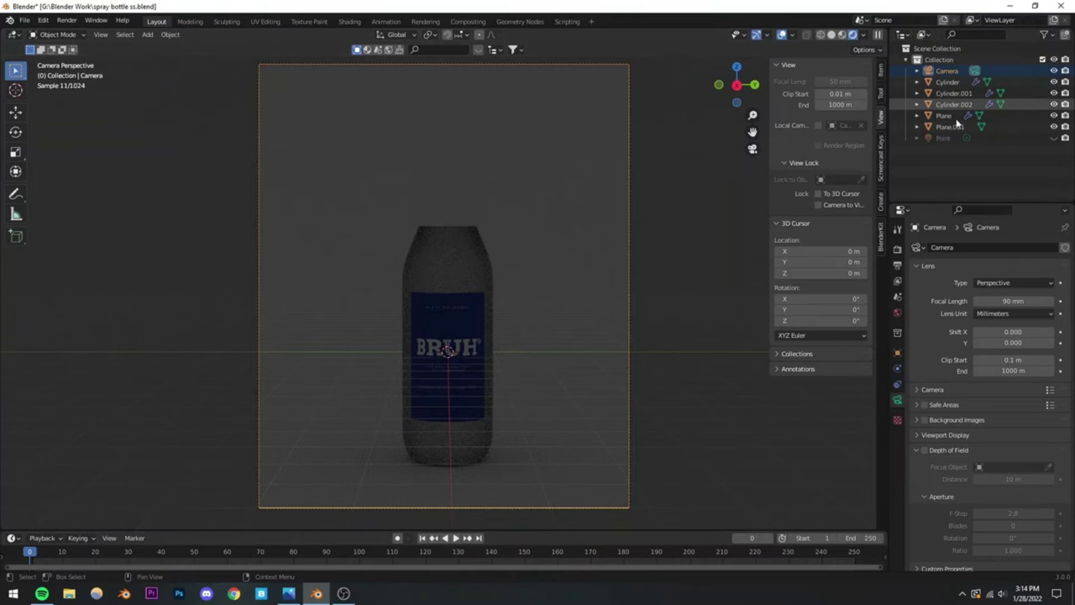
{"action": "left_click", "coordinate": [1055, 138]}
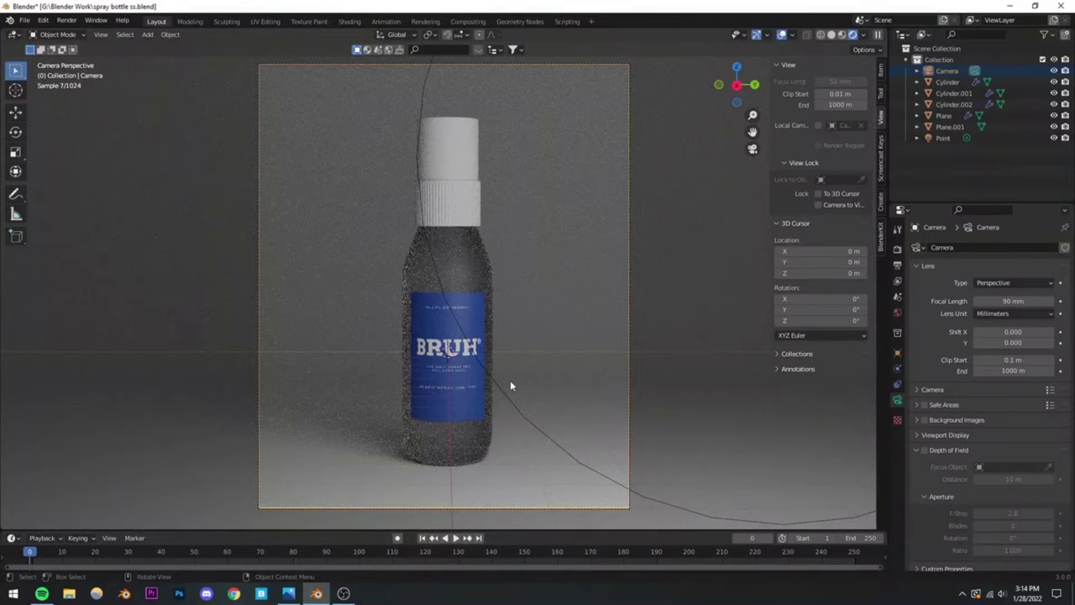
{"action": "key", "text": "ctrl+s"}
Step: Raise the point light along global Z and return to the camera view
{"action": "middle_click_drag", "start_coordinate": [498, 301], "coordinate": [550, 328]}
{"action": "scroll", "coordinate": [428, 353], "scroll_direction": "up", "scroll_amount": 4}
{"action": "left_click", "coordinate": [430, 345]}
{"action": "key", "text": "g"}
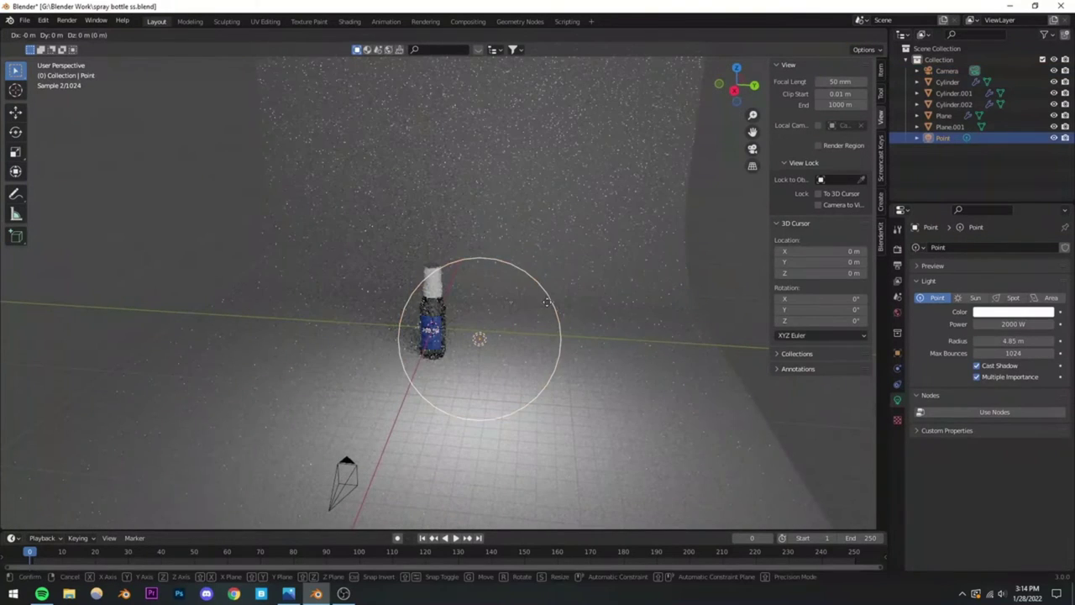
{"action": "key", "text": "z"}
{"action": "left_click", "coordinate": [550, 283]}
{"action": "left_click", "coordinate": [753, 152]}
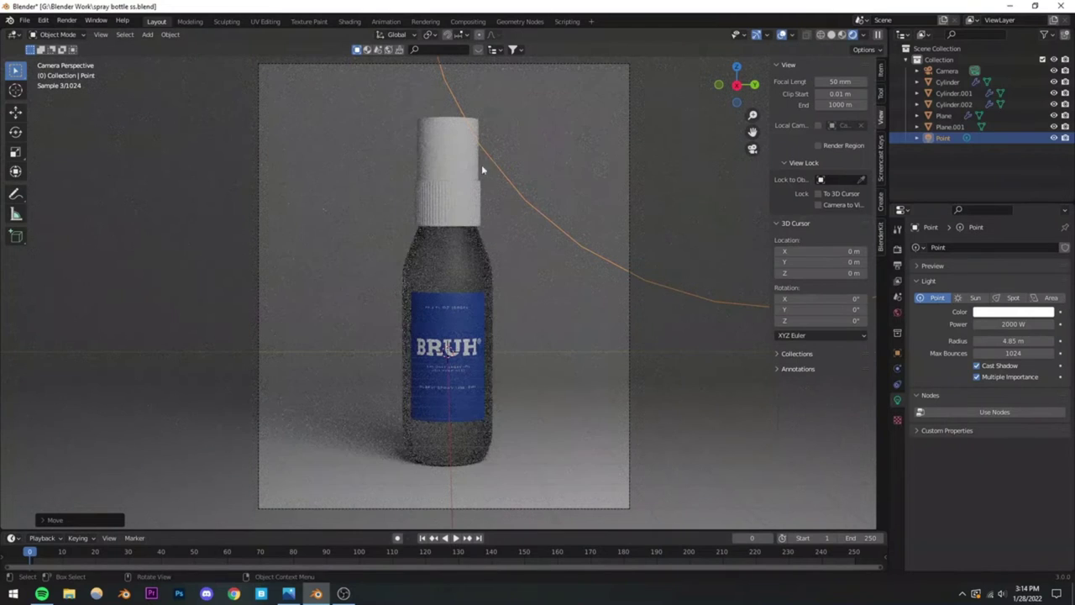
Step: Set the bottle body material's roughness to 0.610
{"action": "left_click", "coordinate": [453, 264]}
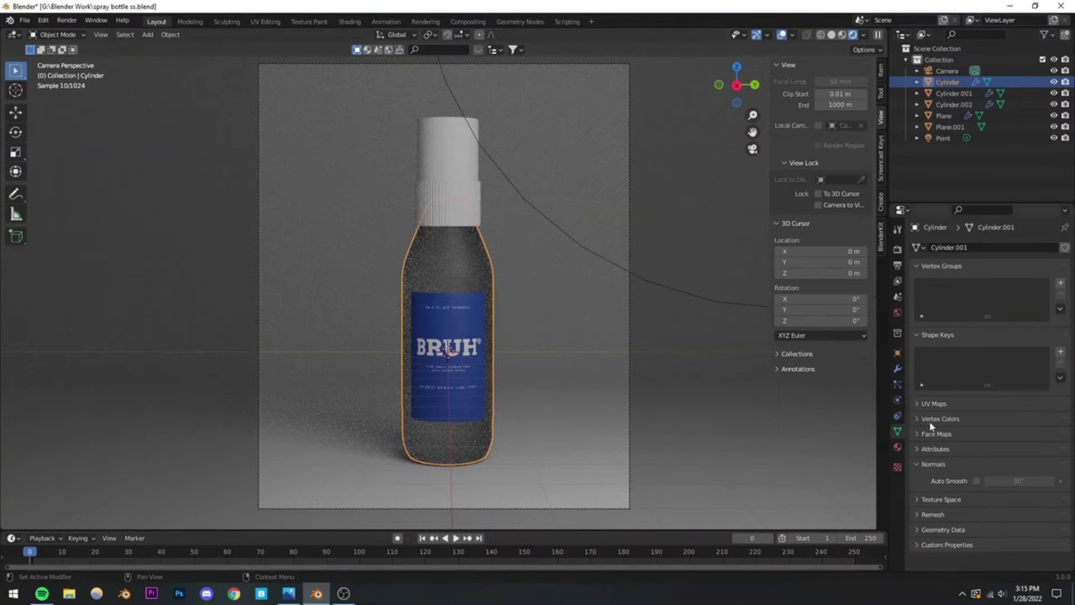
{"action": "left_click", "coordinate": [898, 446]}
{"action": "scroll", "coordinate": [946, 440], "scroll_direction": "down", "scroll_amount": 6}
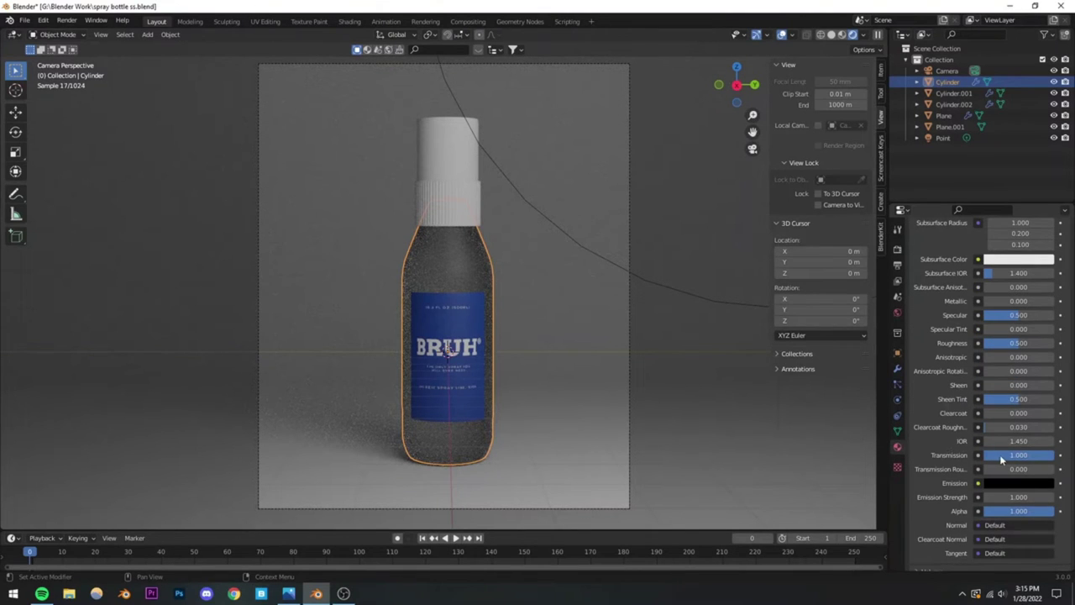
{"action": "scroll", "coordinate": [955, 445], "scroll_direction": "up", "scroll_amount": 3}
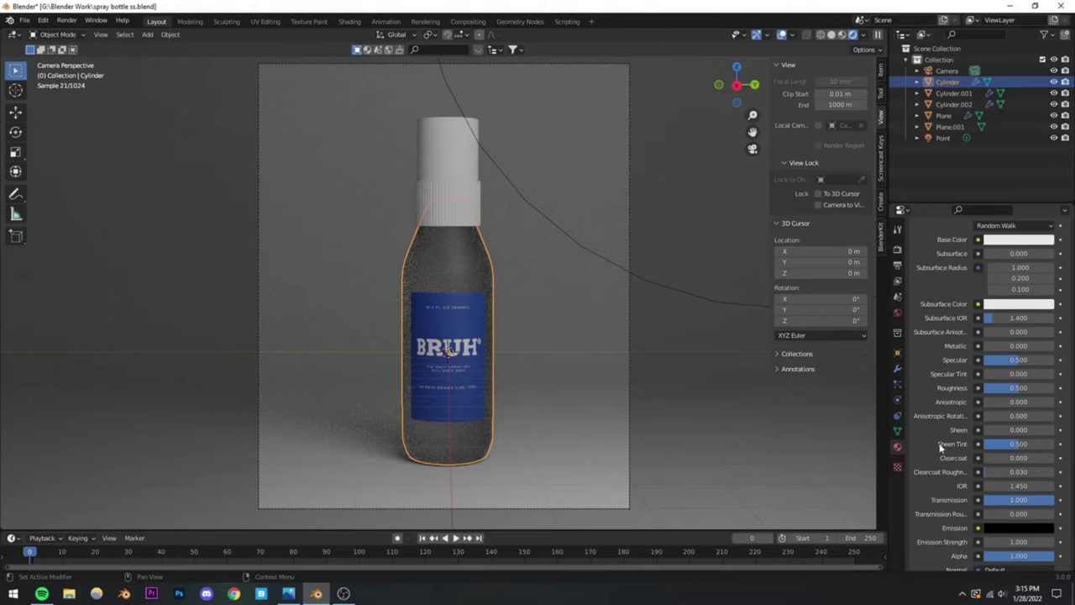
{"action": "left_click_drag", "start_coordinate": [1008, 410], "coordinate": [1020, 410]}
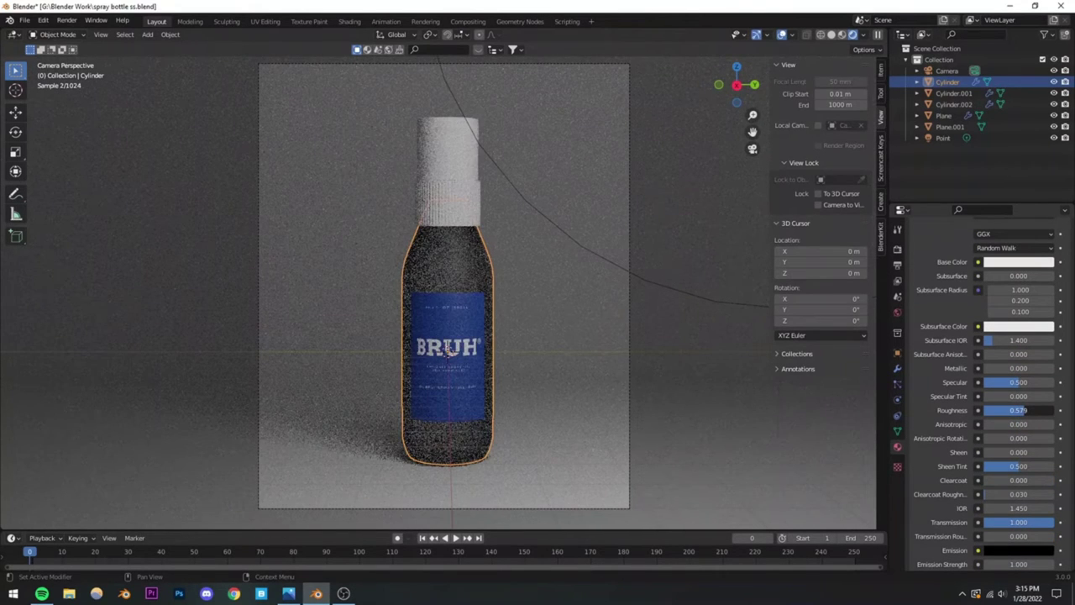
{"action": "left_click_drag", "start_coordinate": [1017, 410], "coordinate": [1024, 410]}
{"action": "scroll", "coordinate": [998, 311], "scroll_direction": "up", "scroll_amount": 2}
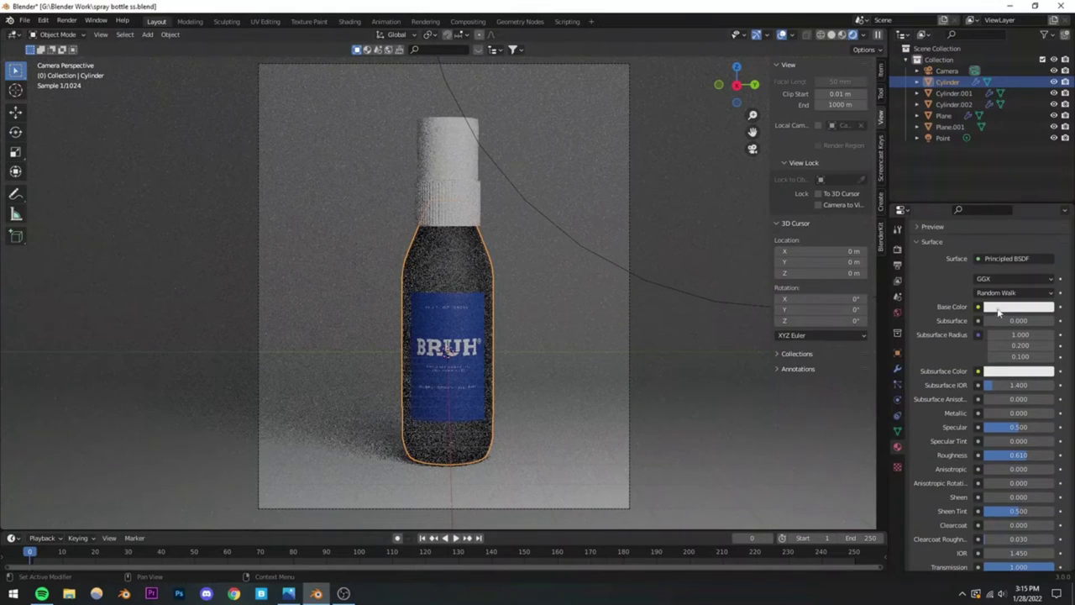
Step: Tint the bottle material's base color light pink with hue 0.910 and saturation 0.412, at a high brightness
{"action": "left_click", "coordinate": [999, 309]}
{"action": "left_click_drag", "start_coordinate": [1007, 208], "coordinate": [1001, 193]}
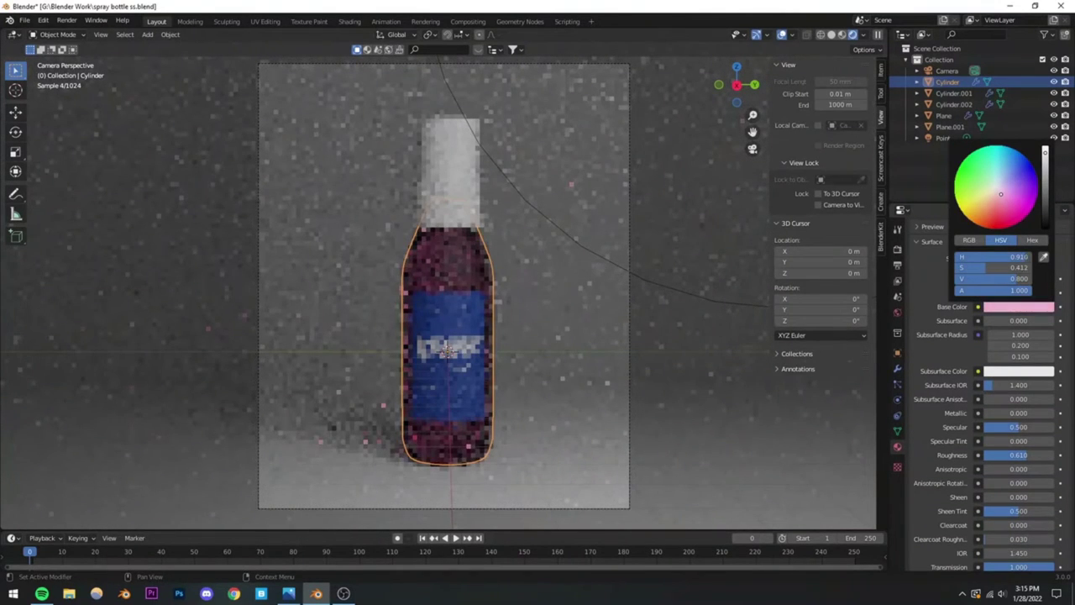
{"action": "left_click_drag", "start_coordinate": [1046, 155], "coordinate": [1045, 149]}
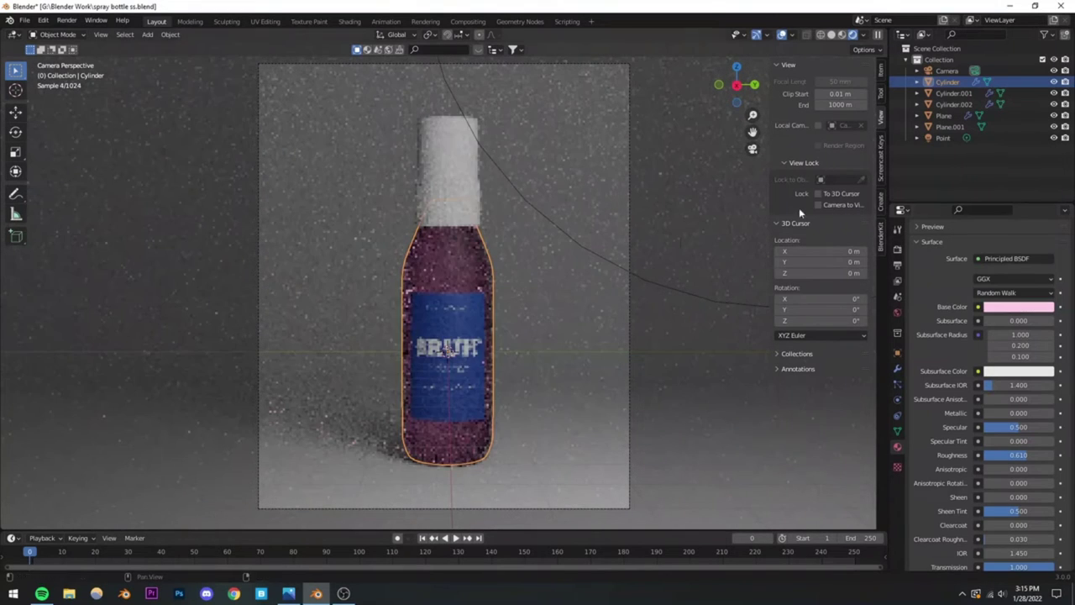
Step: Give the curved backdrop a new material with a bright yellow base color and save the file
{"action": "left_click", "coordinate": [648, 265]}
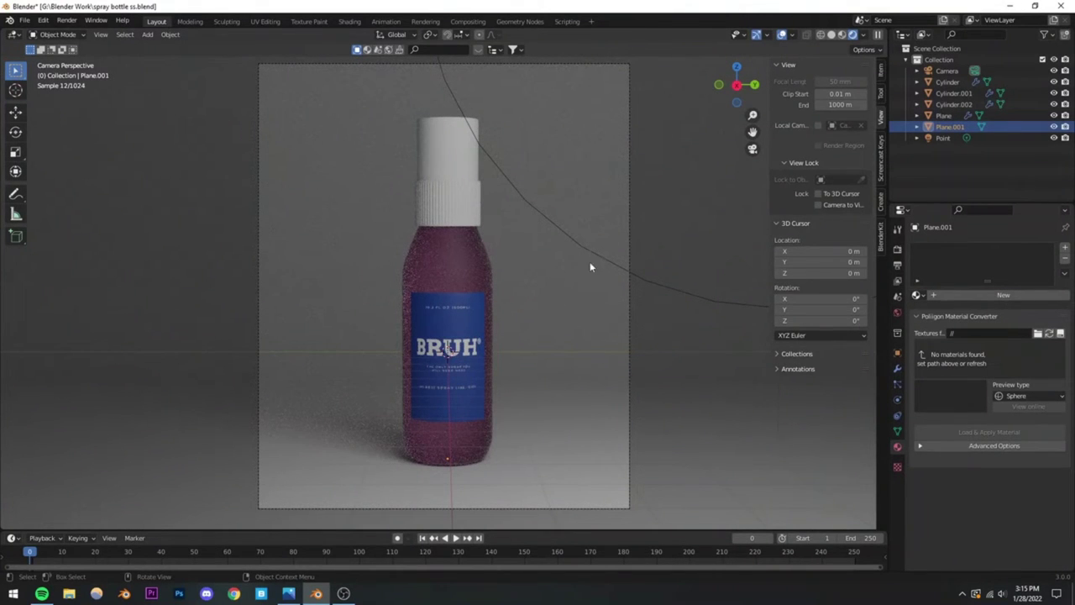
{"action": "left_click", "coordinate": [1004, 295]}
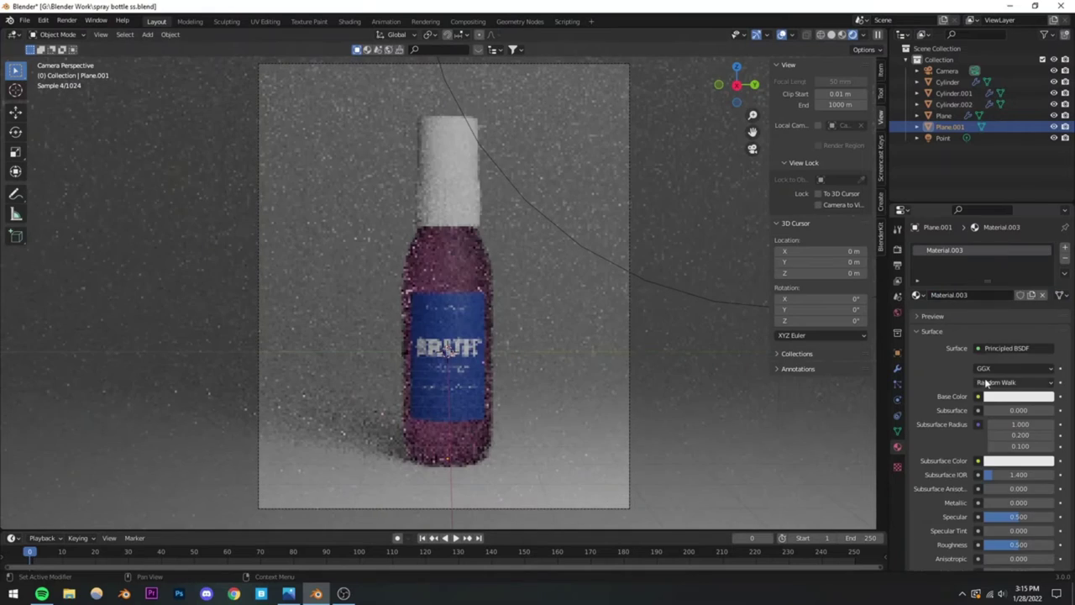
{"action": "left_click", "coordinate": [996, 398]}
{"action": "left_click_drag", "start_coordinate": [1014, 291], "coordinate": [972, 294]}
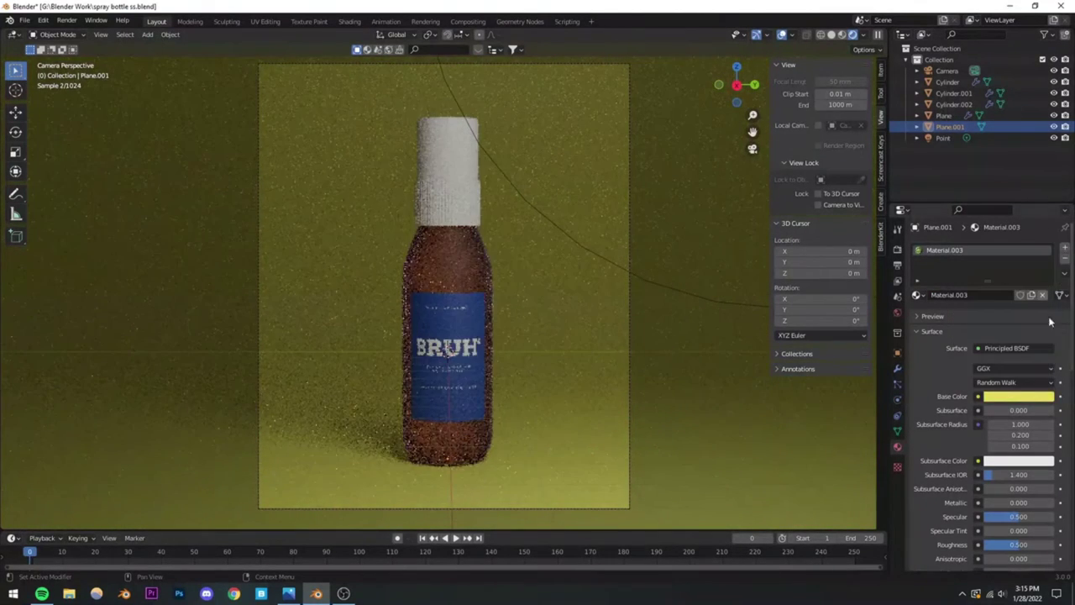
{"action": "left_click", "coordinate": [1019, 396]}
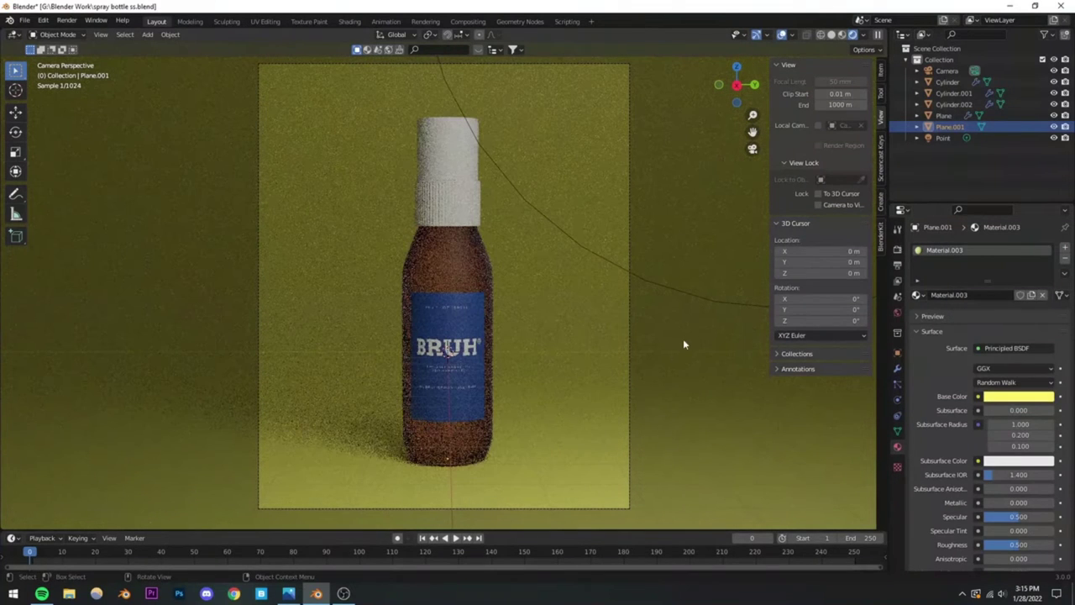
{"action": "key", "text": "ctrl+s"}
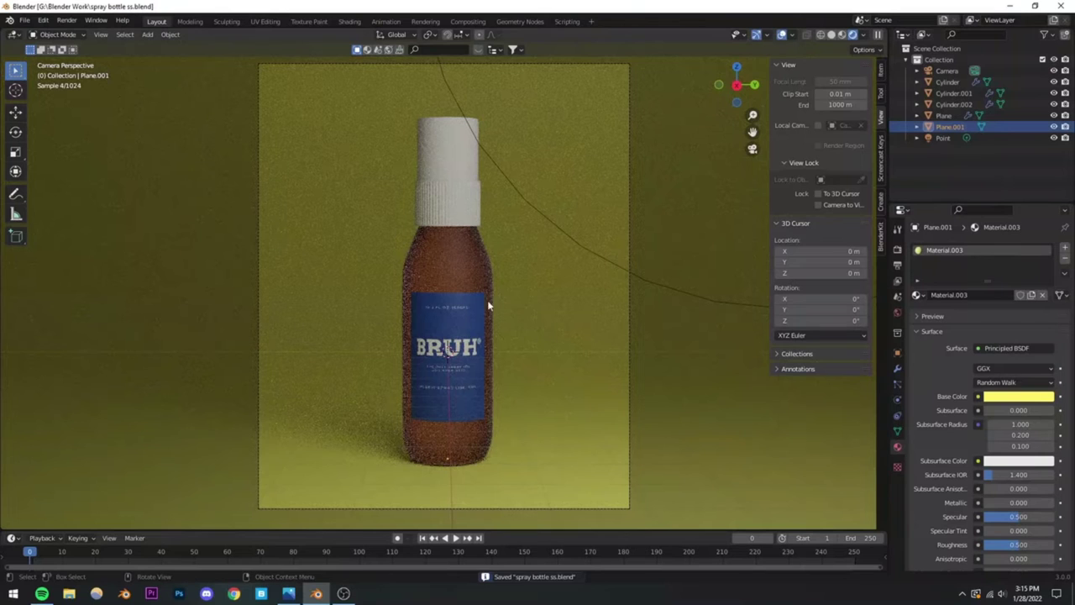
Step: Leave the camera view and switch the viewport to Material Preview shading, facing the bottle and its point light
{"action": "key", "text": "KP_0"}
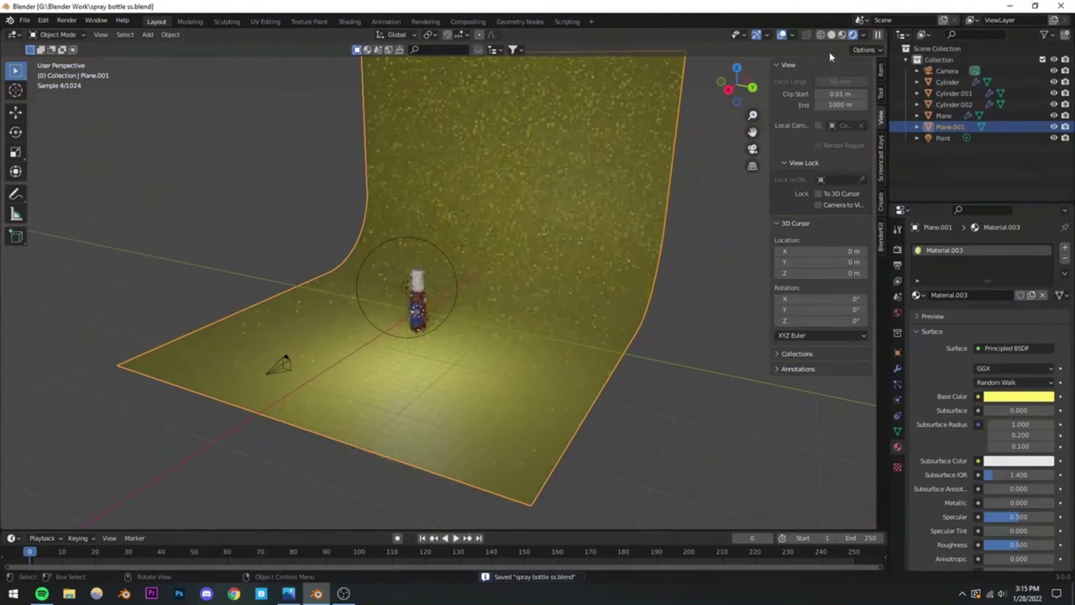
{"action": "left_click", "coordinate": [832, 36]}
{"action": "left_click", "coordinate": [856, 36]}
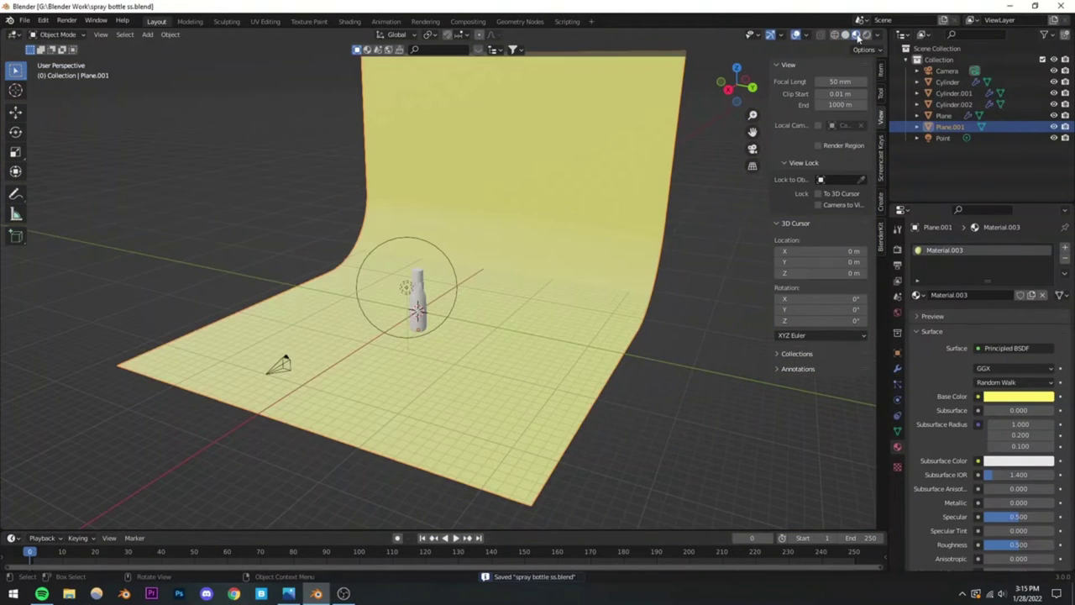
{"action": "mouse_move", "coordinate": [428, 305]}
{"action": "middle_mouse_down"}
{"action": "mouse_move", "coordinate": [449, 322]}
{"action": "mouse_move", "coordinate": [510, 330]}
{"action": "mouse_move", "coordinate": [439, 321]}
{"action": "middle_mouse_up"}
{"action": "scroll", "coordinate": [510, 330], "scroll_direction": "up", "scroll_amount": 5}
{"action": "scroll", "coordinate": [446, 328], "scroll_direction": "down", "scroll_amount": 2}
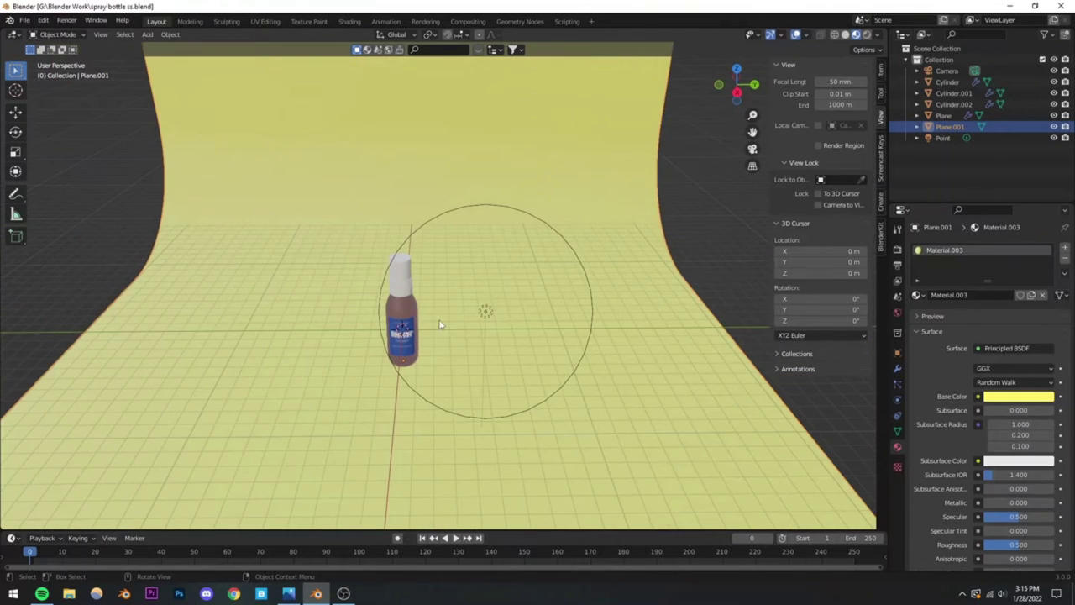
Step: Set the point light's power to 3000 W and save the file
{"action": "left_click", "coordinate": [486, 313]}
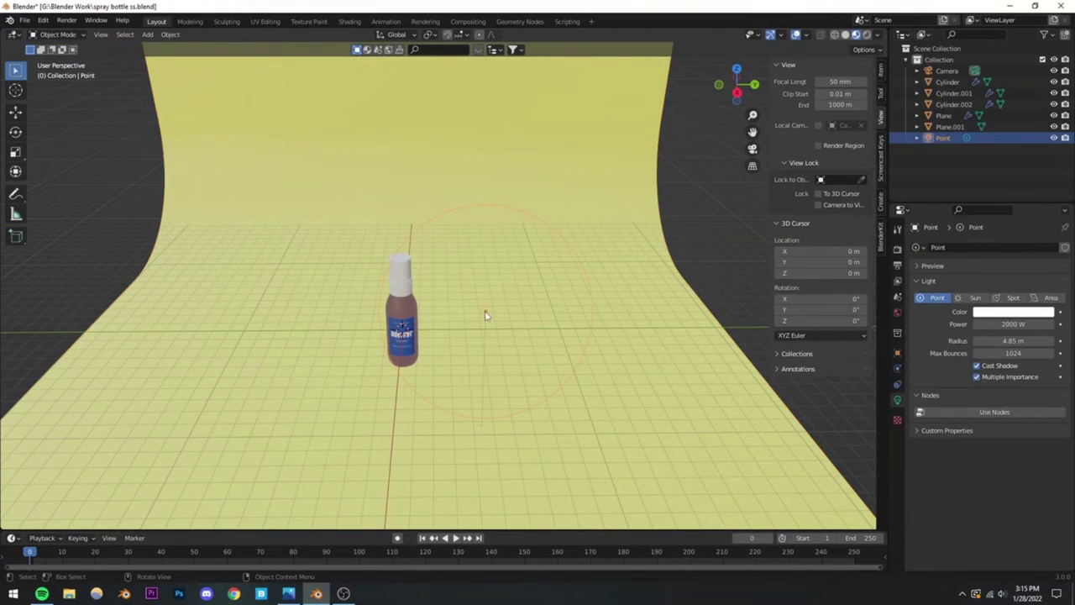
{"action": "left_click", "coordinate": [1012, 325]}
{"action": "type", "text": "30"}
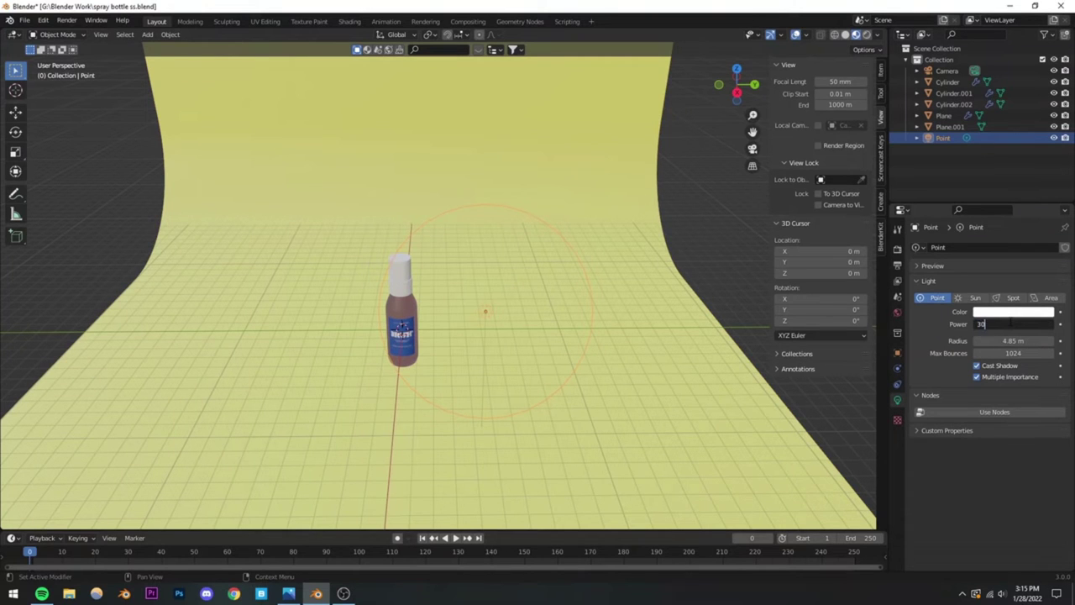
{"action": "key", "text": "Return"}
{"action": "mouse_move", "coordinate": [731, 391]}
{"action": "middle_mouse_down"}
{"action": "mouse_move", "coordinate": [360, 372]}
{"action": "mouse_move", "coordinate": [369, 388]}
{"action": "mouse_move", "coordinate": [420, 361]}
{"action": "middle_mouse_up"}
{"action": "key", "text": "ctrl+s"}
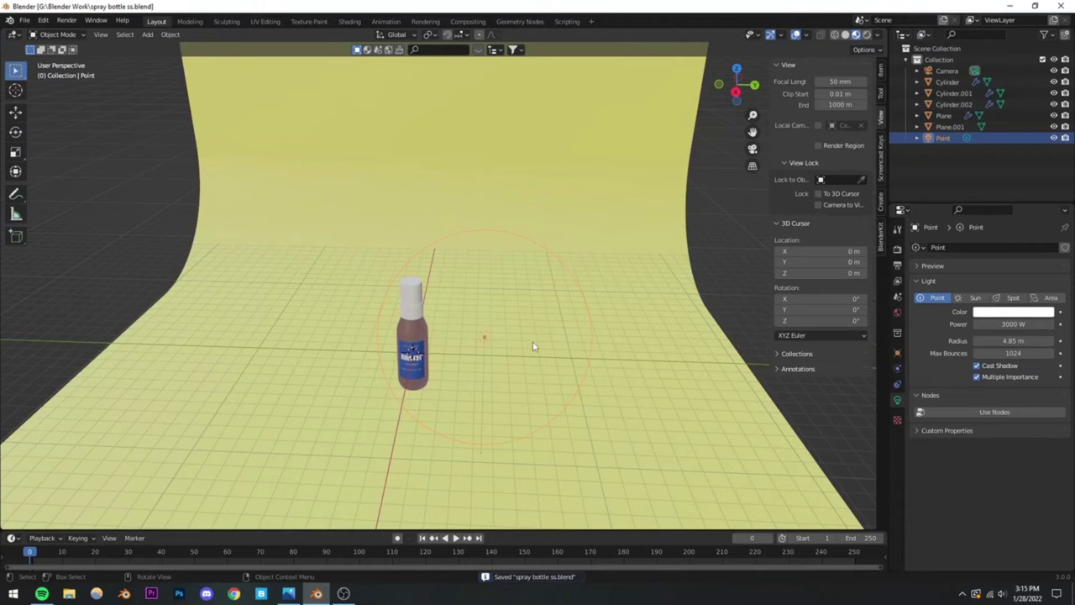
Step: Duplicate the point light as a fill light and place it across the bottle from the original, keeping its height
{"action": "key", "text": "shift+d"}
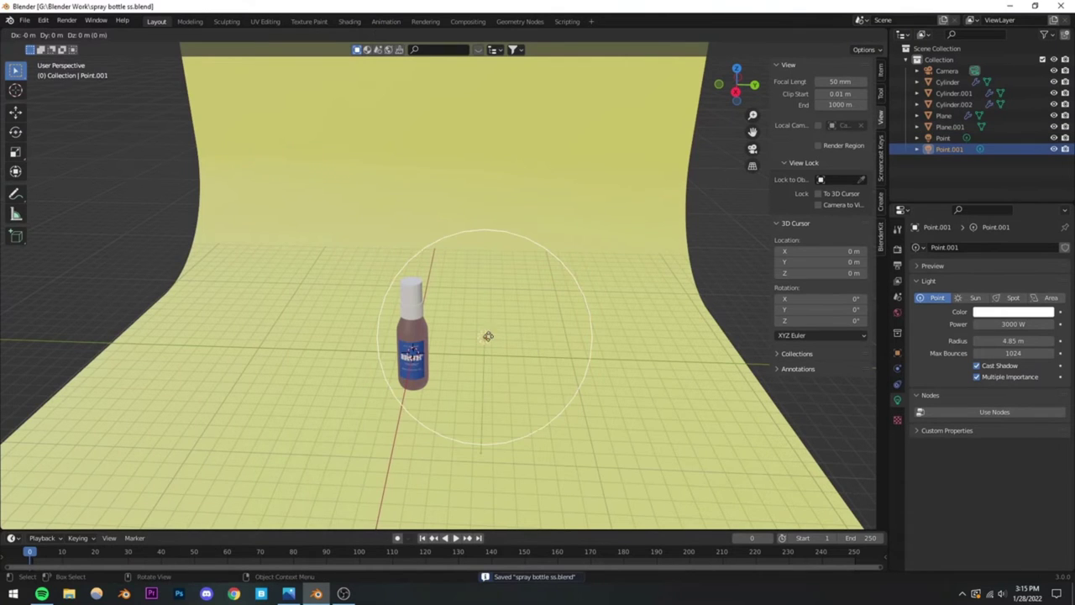
{"action": "key", "text": "shift+z"}
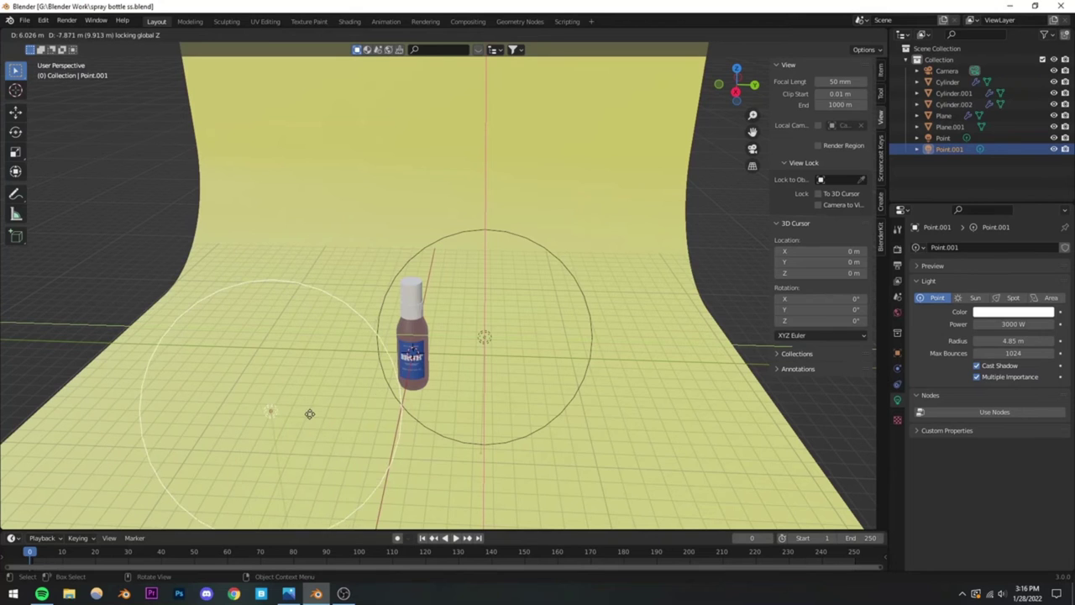
{"action": "left_click", "coordinate": [281, 416]}
{"action": "mouse_move", "coordinate": [391, 407]}
{"action": "middle_mouse_down"}
{"action": "mouse_move", "coordinate": [372, 423]}
{"action": "mouse_move", "coordinate": [401, 392]}
{"action": "middle_mouse_up"}
{"action": "scroll", "coordinate": [374, 421], "scroll_direction": "down", "scroll_amount": 1}
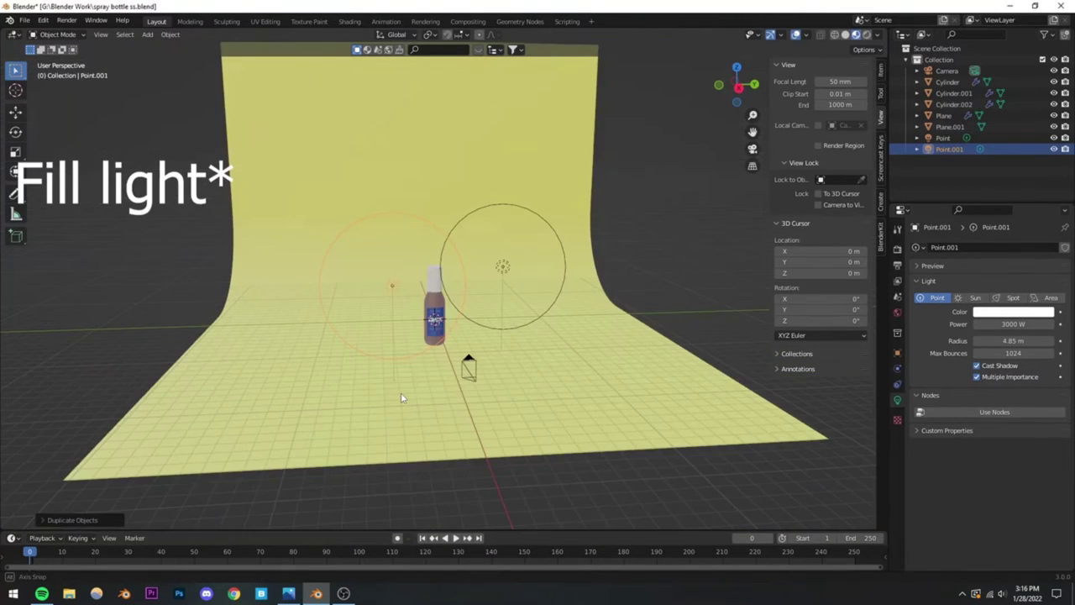
Step: Reposition the fill light horizontally so it sits in front of the bottle, roughly level with the first light and farther to the side
{"action": "key", "text": "g"}
{"action": "key", "text": "shift+z"}
{"action": "left_click", "coordinate": [430, 330]}
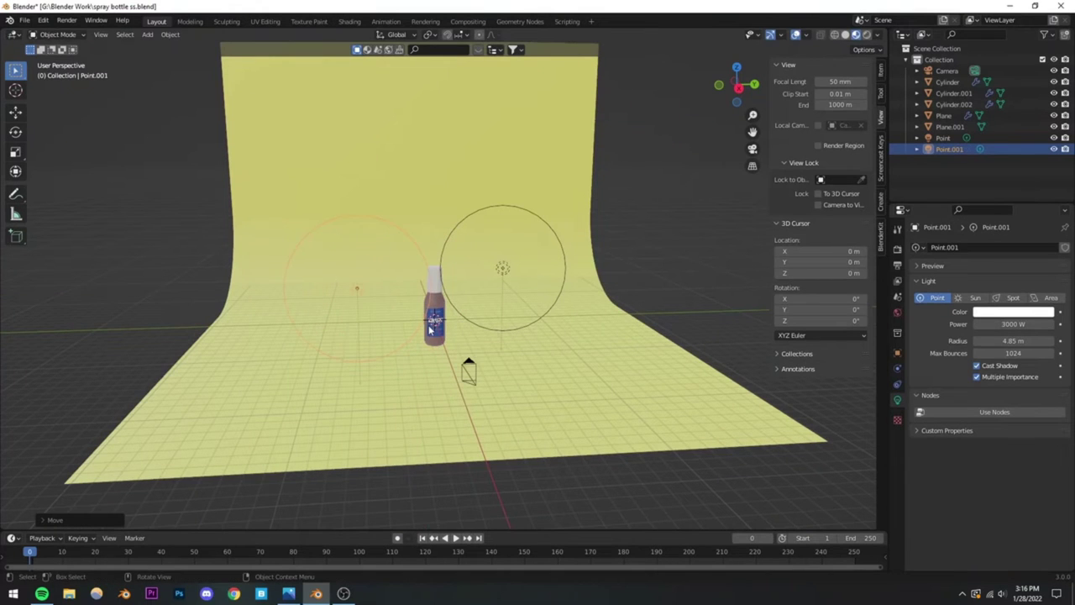
{"action": "middle_click_drag", "start_coordinate": [430, 330], "coordinate": [427, 319]}
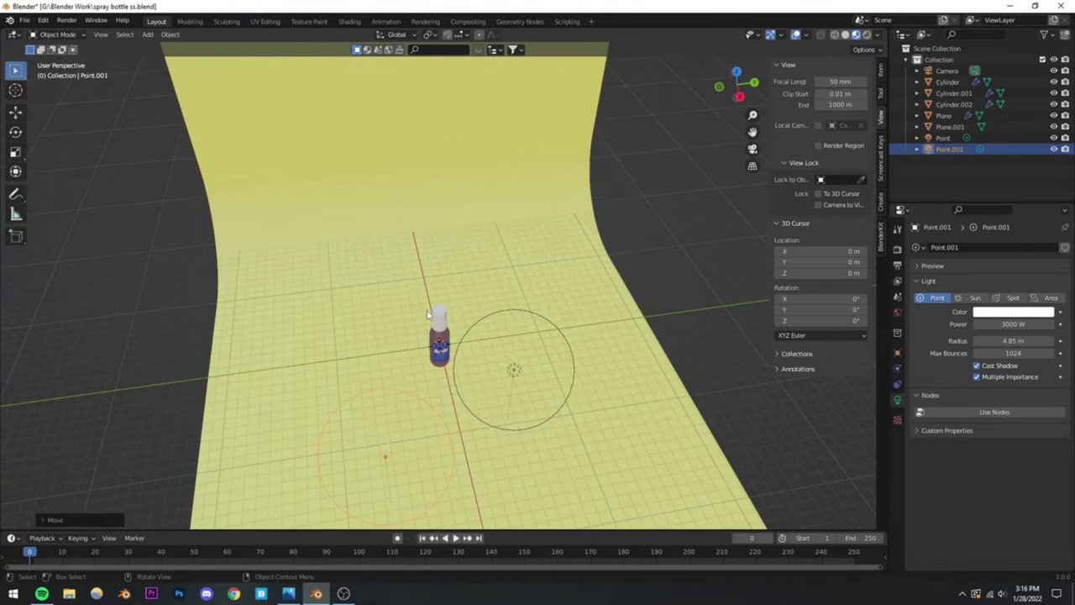
{"action": "key", "text": "KP_7"}
{"action": "scroll", "coordinate": [446, 413], "scroll_direction": "up", "scroll_amount": 2}
{"action": "key", "text": "g"}
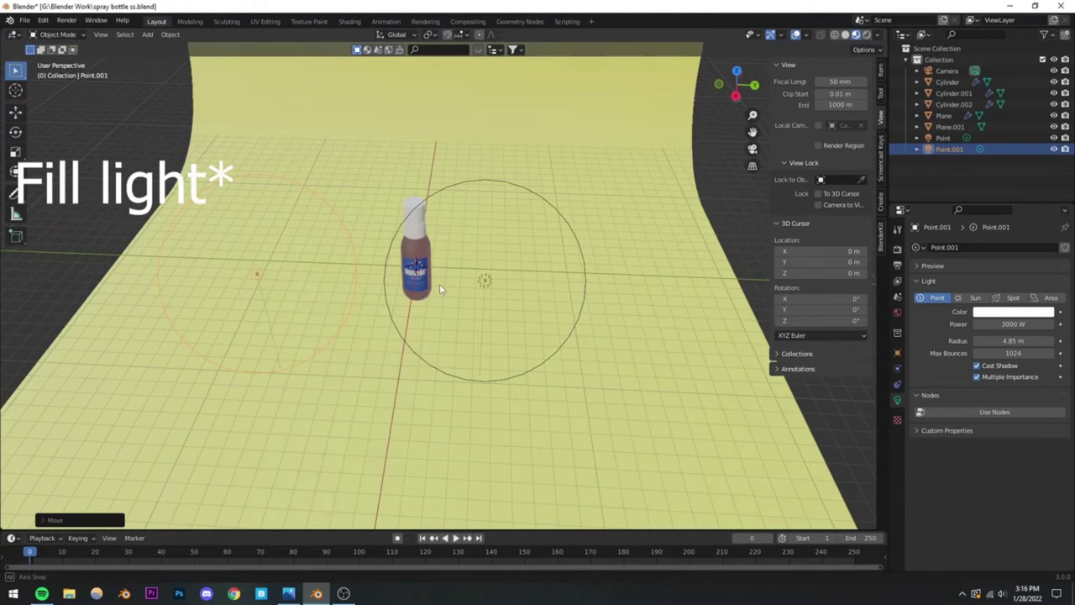
{"action": "middle_click_drag", "start_coordinate": [440, 284], "coordinate": [471, 290]}
Step: Set the fill light's power to 1000 W
{"action": "double_click", "coordinate": [1014, 323]}
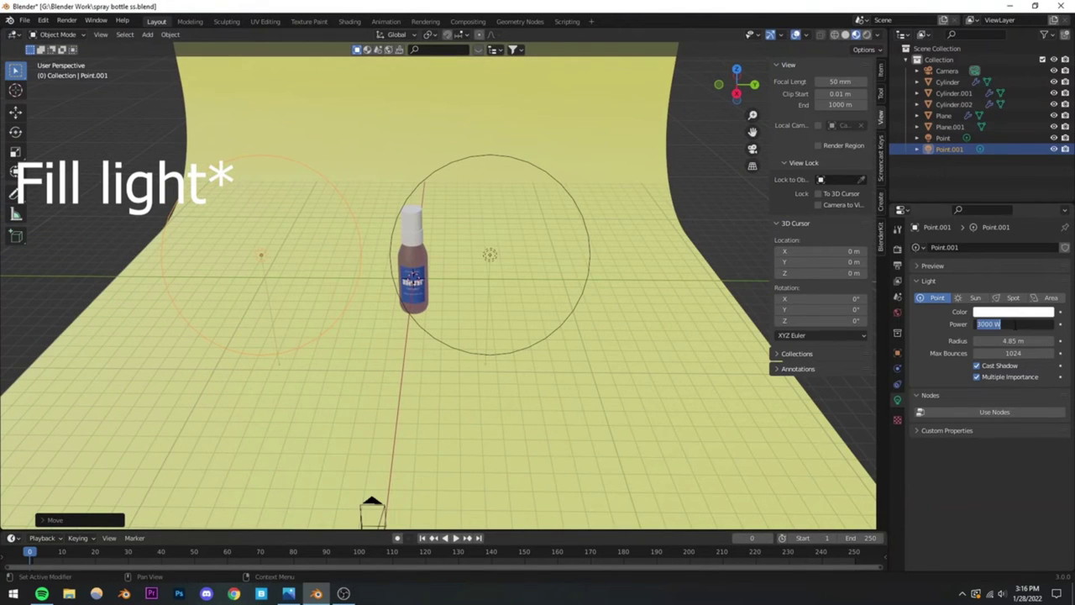
{"action": "type", "text": "1"}
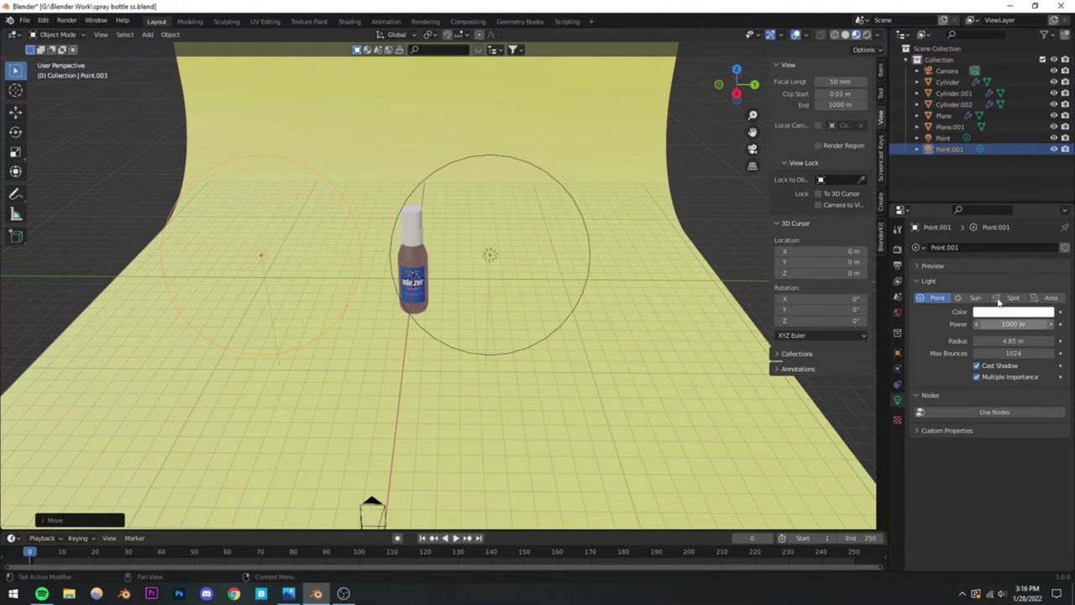
{"action": "key", "text": "Return"}
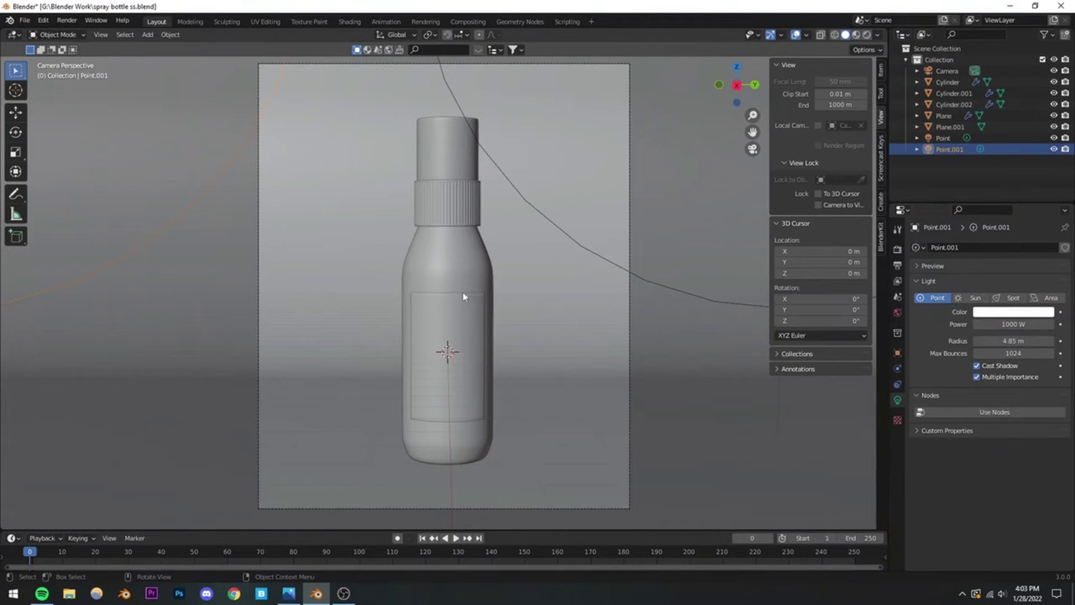
Step: Duplicate the 3000 W point light behind the bottle, about -18.5 m in X and -1.5 m in Y at the same height
{"action": "scroll", "coordinate": [463, 296], "scroll_direction": "down", "scroll_amount": 3}
{"action": "middle_click_drag", "start_coordinate": [463, 296], "coordinate": [325, 303]}
{"action": "scroll", "coordinate": [329, 301], "scroll_direction": "down", "scroll_amount": 2}
{"action": "left_click", "coordinate": [372, 270]}
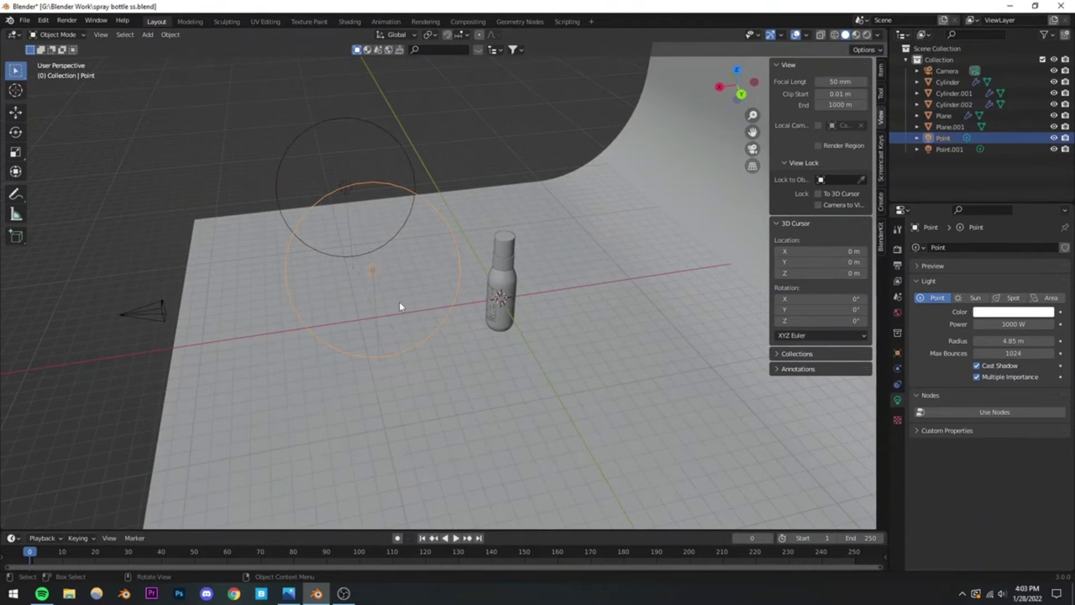
{"action": "key", "text": "shift+d"}
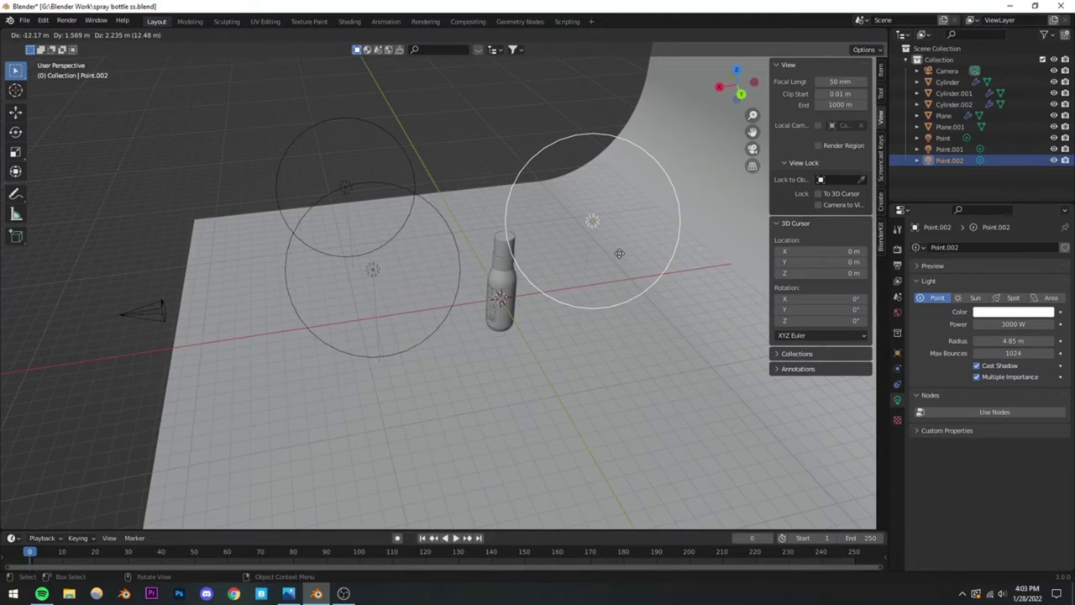
{"action": "key", "text": "shift+z"}
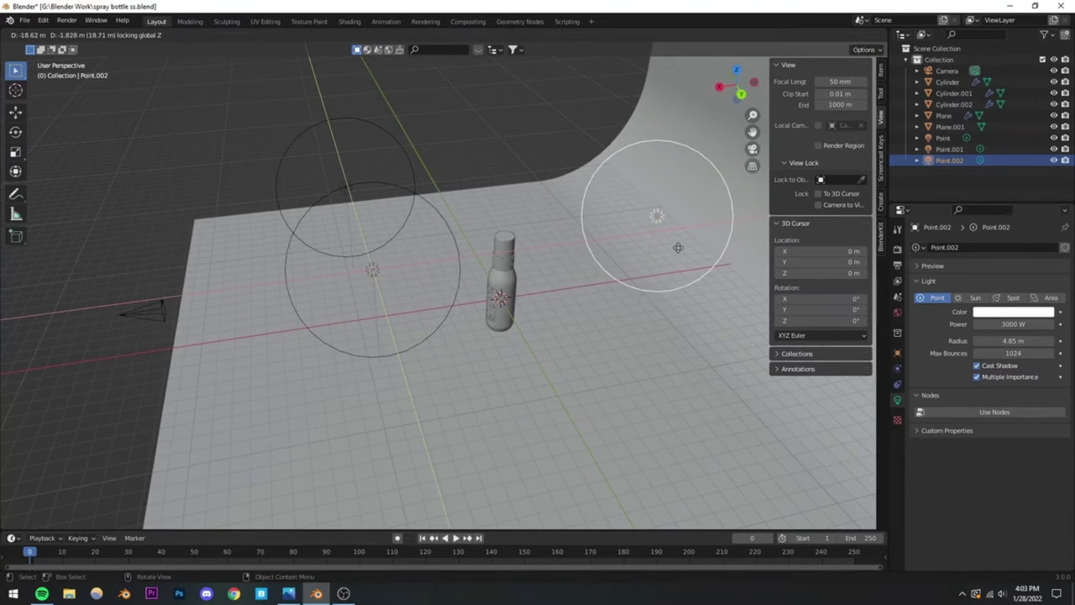
{"action": "left_click", "coordinate": [680, 249]}
Step: Center the back light behind the bottle, moving it about -2.8 m in X and -2.7 m in Y, and set its radius to 9.56 m
{"action": "middle_click_drag", "start_coordinate": [578, 286], "coordinate": [550, 333]}
{"action": "scroll", "coordinate": [549, 333], "scroll_direction": "down", "scroll_amount": 4}
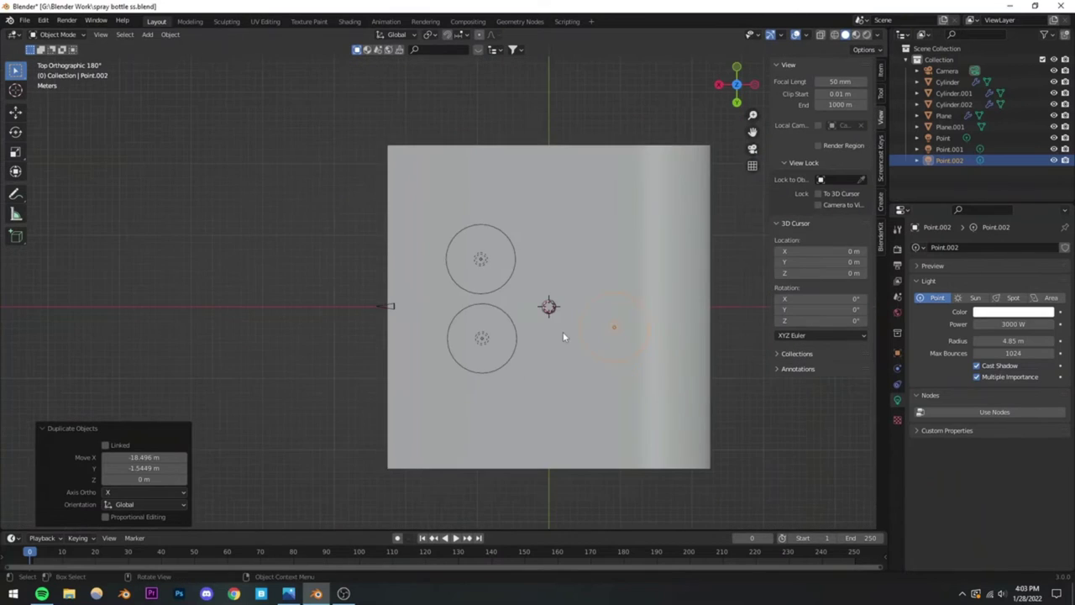
{"action": "middle_click_drag", "start_coordinate": [431, 309], "coordinate": [278, 294], "text": "shift"}
{"action": "scroll", "coordinate": [412, 310], "scroll_direction": "up", "scroll_amount": 3}
{"action": "key", "text": "g"}
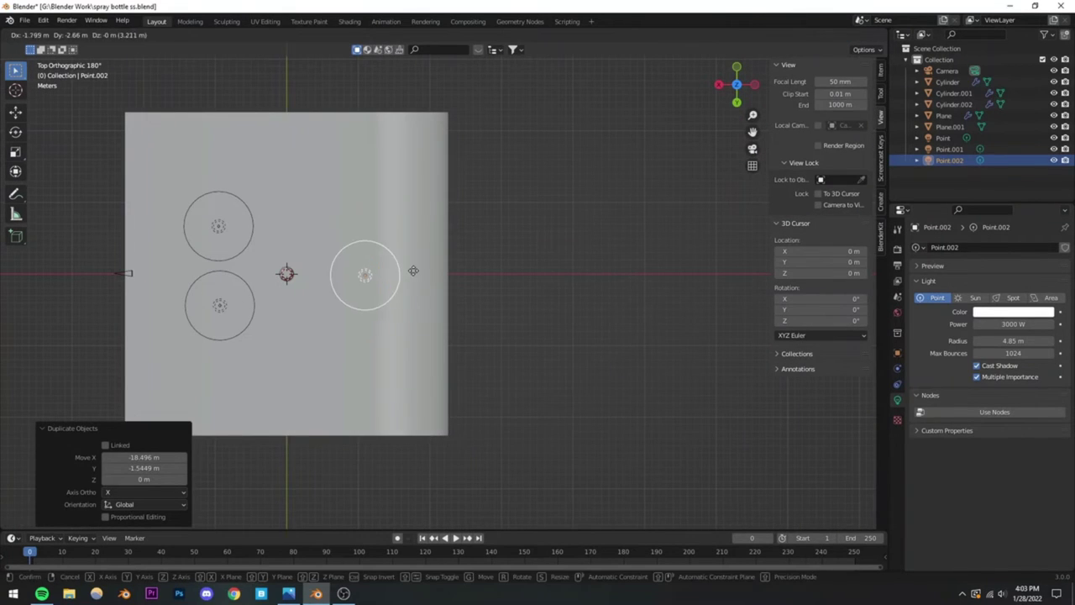
{"action": "left_click", "coordinate": [420, 273]}
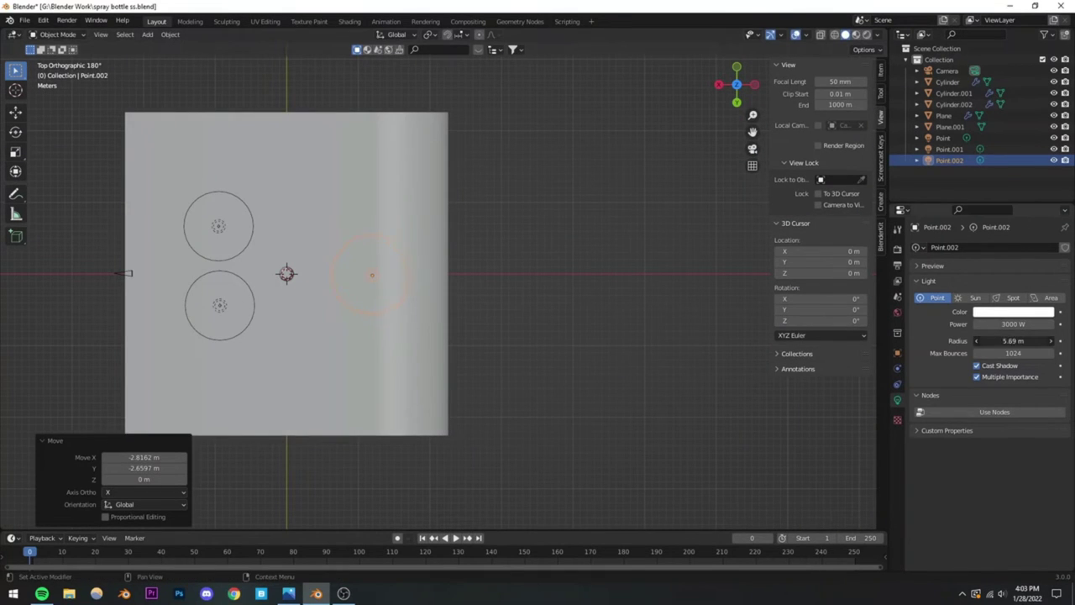
{"action": "left_click_drag", "start_coordinate": [1013, 340], "coordinate": [1035, 341]}
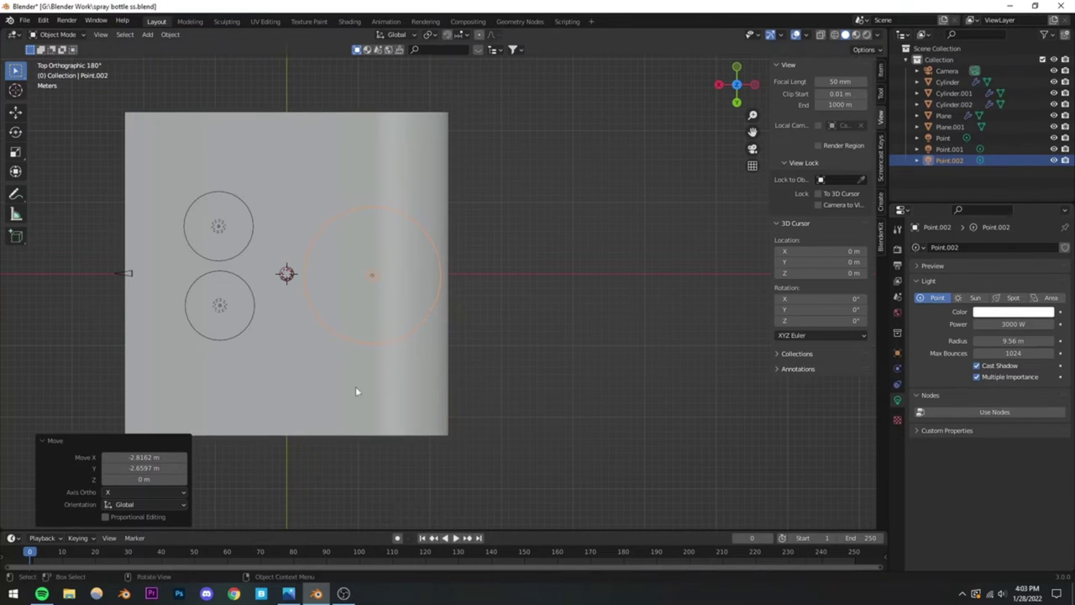
Step: Raise the back light about 6.6 m along global Z and save the file
{"action": "middle_click_drag", "start_coordinate": [356, 392], "coordinate": [400, 292]}
{"action": "key", "text": "g"}
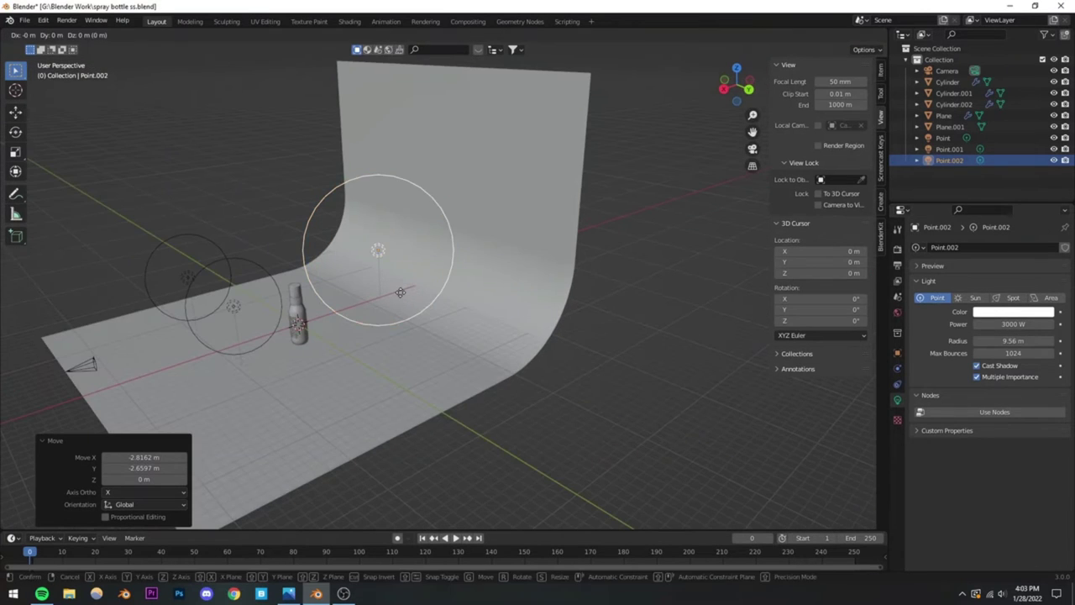
{"action": "key", "text": "z"}
{"action": "left_click", "coordinate": [395, 241]}
{"action": "mouse_move", "coordinate": [395, 242]}
{"action": "middle_mouse_down"}
{"action": "mouse_move", "coordinate": [381, 243]}
{"action": "mouse_move", "coordinate": [411, 222]}
{"action": "middle_mouse_up"}
{"action": "key", "text": "ctrl+s"}
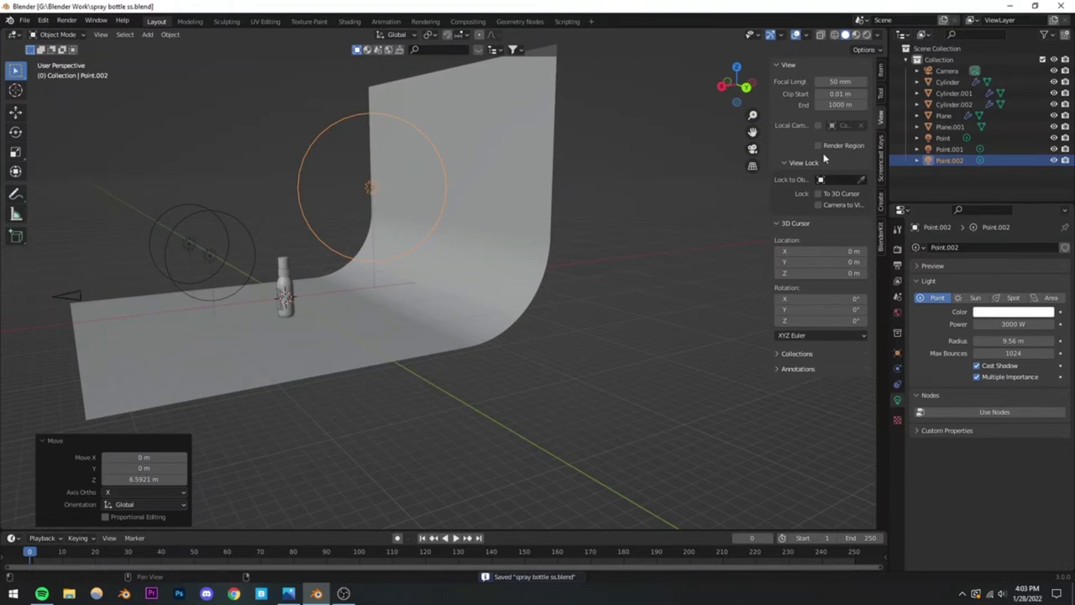
Step: Compare the rendered camera view with the back light hidden and shown again
{"action": "left_click", "coordinate": [753, 149]}
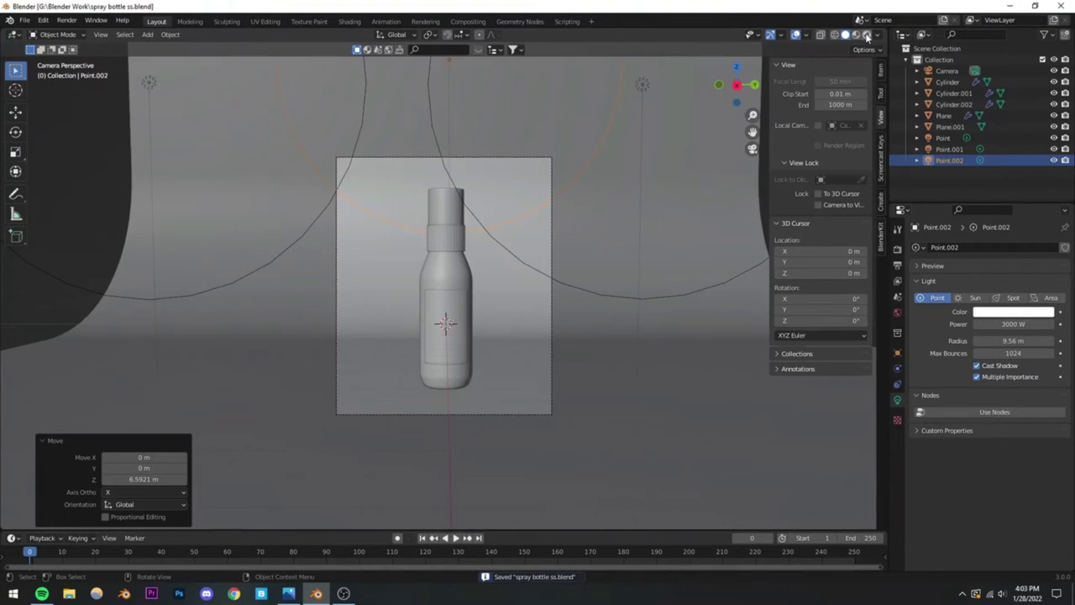
{"action": "left_click", "coordinate": [868, 35]}
{"action": "scroll", "coordinate": [516, 277], "scroll_direction": "up", "scroll_amount": 3}
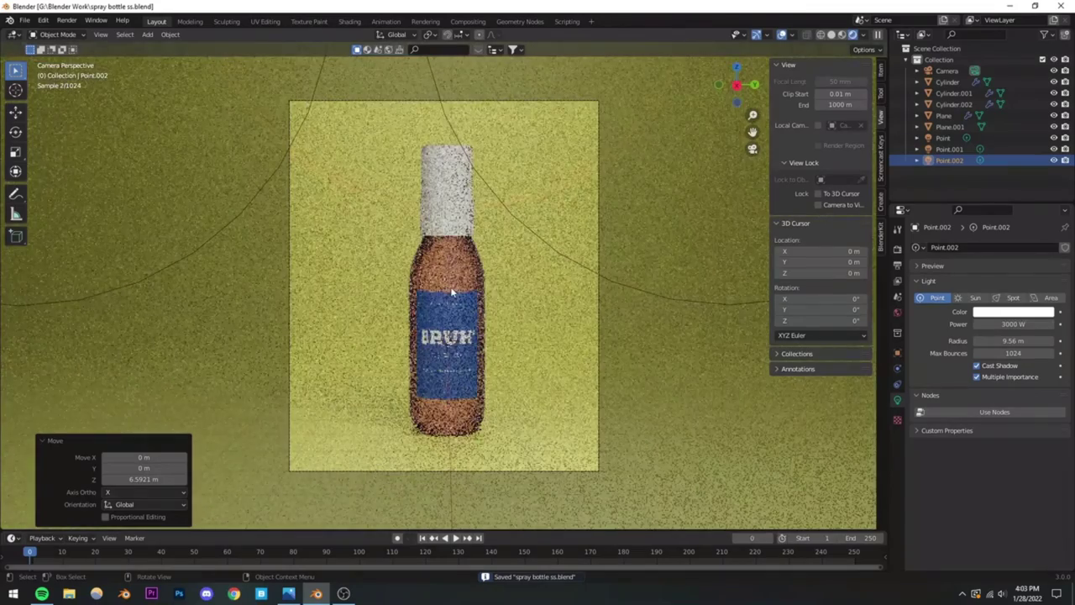
{"action": "key", "text": "h"}
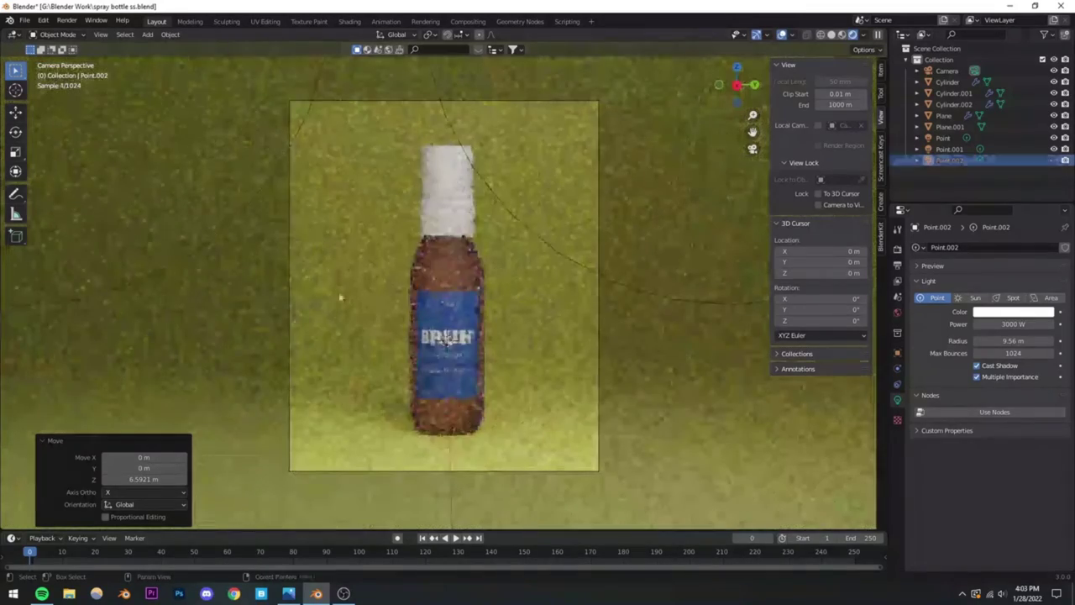
{"action": "left_click", "coordinate": [1055, 160]}
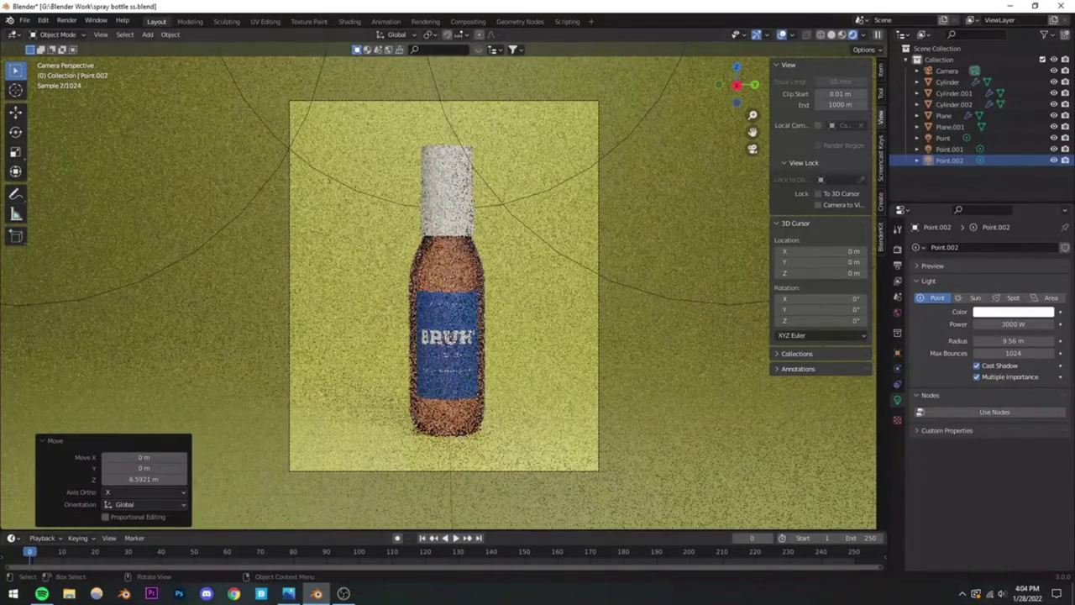
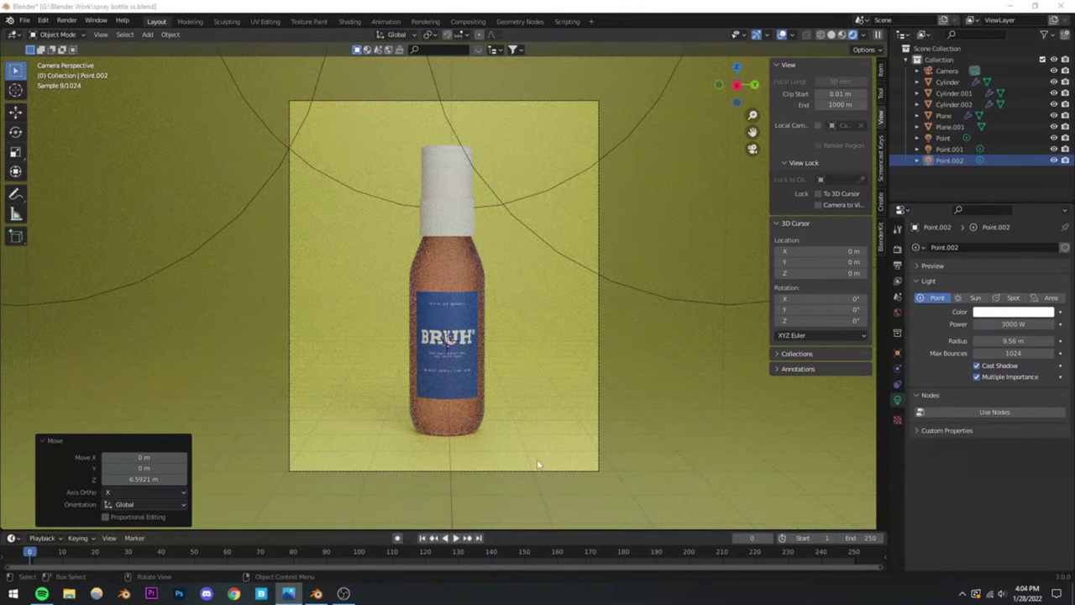
Step: Try the Standard view transform in the scene's color management, and return it to Filmic
{"action": "left_click", "coordinate": [897, 250]}
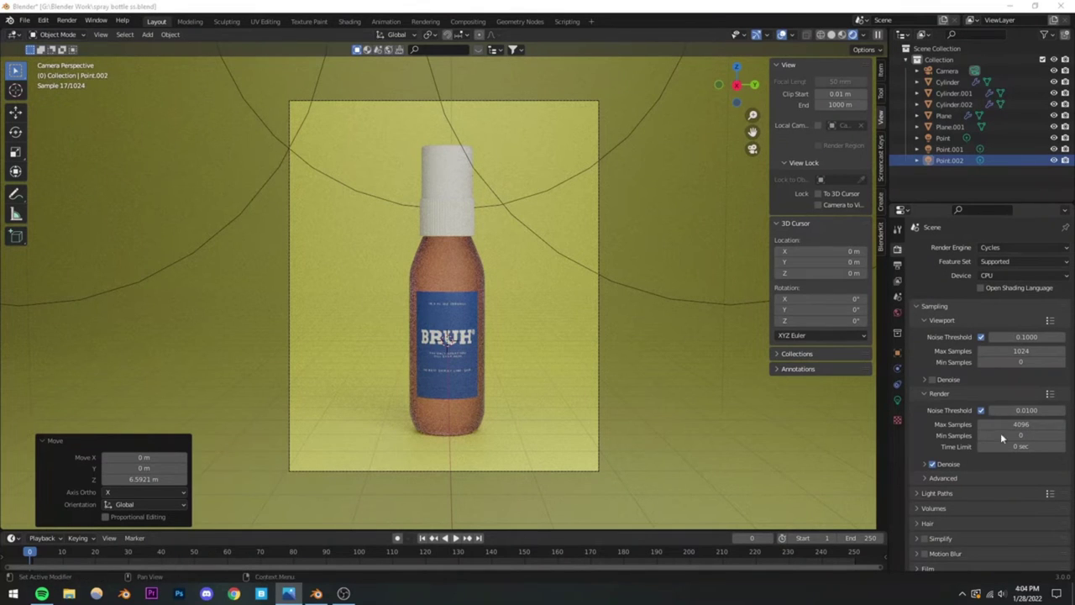
{"action": "scroll", "coordinate": [966, 437], "scroll_direction": "down", "scroll_amount": 4}
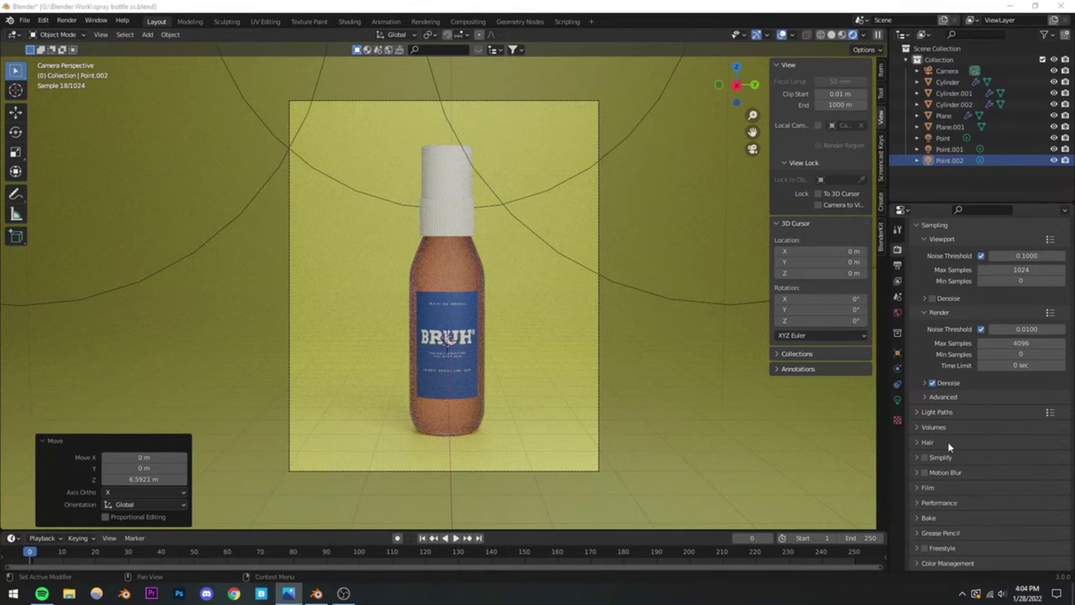
{"action": "left_click", "coordinate": [919, 563]}
{"action": "scroll", "coordinate": [964, 525], "scroll_direction": "down", "scroll_amount": 5}
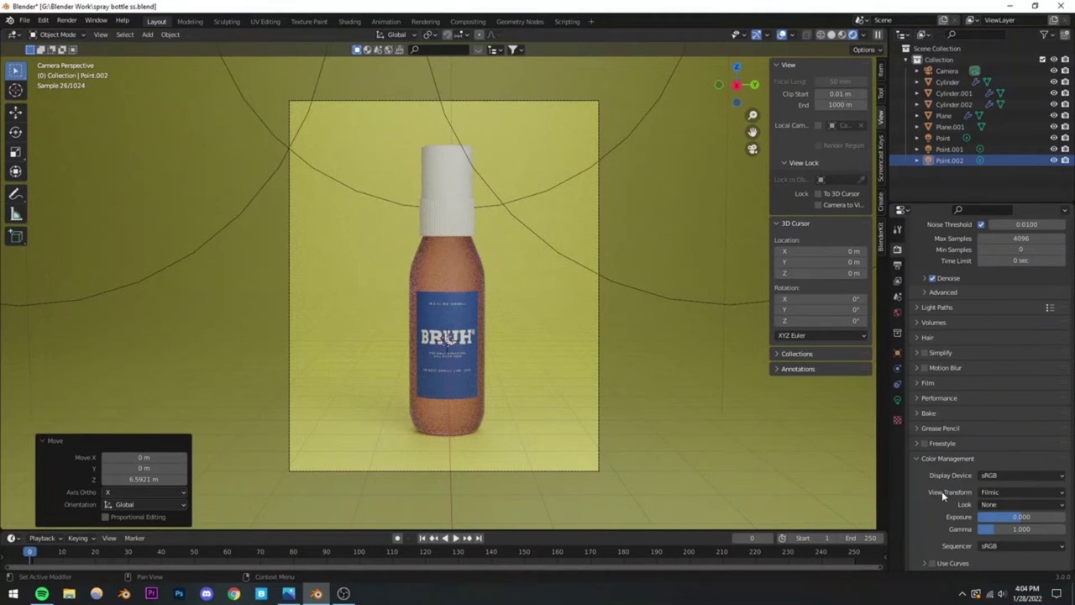
{"action": "left_click", "coordinate": [988, 493]}
{"action": "left_click", "coordinate": [1001, 509]}
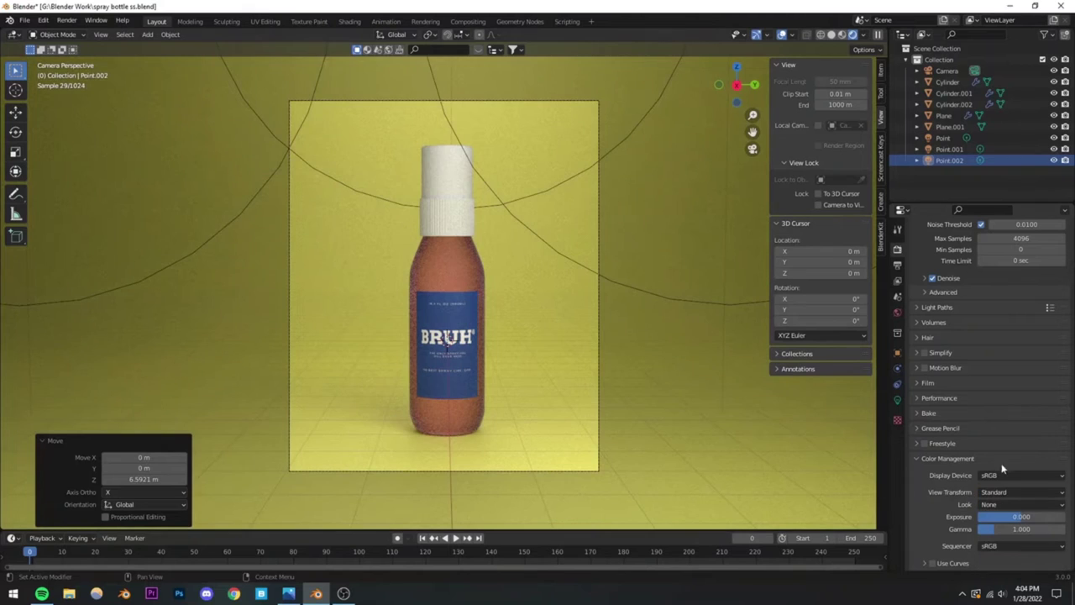
{"action": "left_click", "coordinate": [999, 495]}
{"action": "left_click", "coordinate": [1012, 520]}
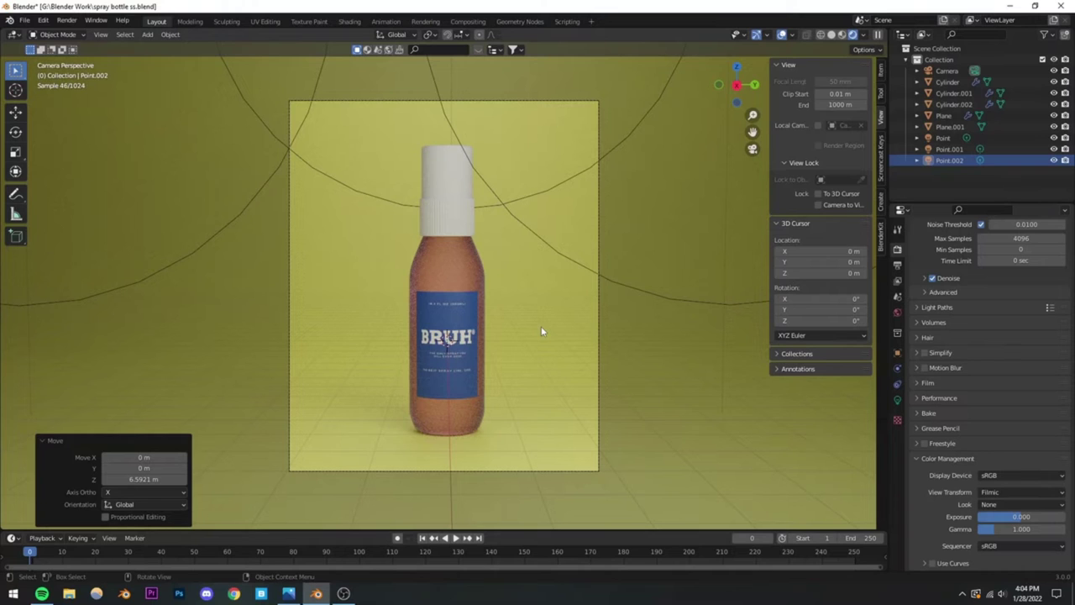
Step: Try the High Contrast look in color management, and settle on Medium High Contrast
{"action": "left_click", "coordinate": [988, 505]}
{"action": "left_click", "coordinate": [998, 468]}
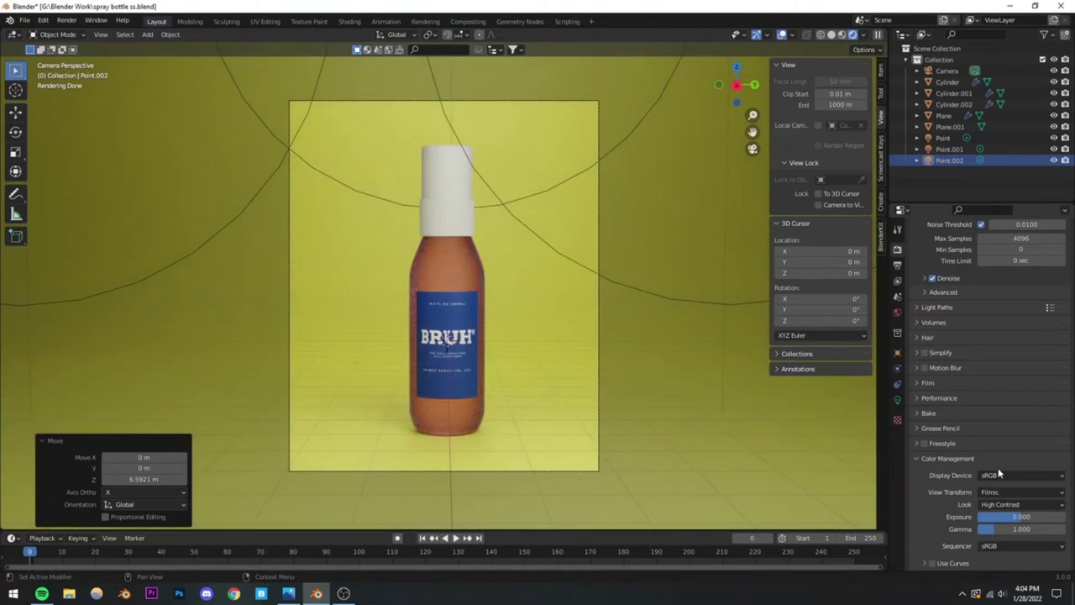
{"action": "left_click", "coordinate": [999, 504]}
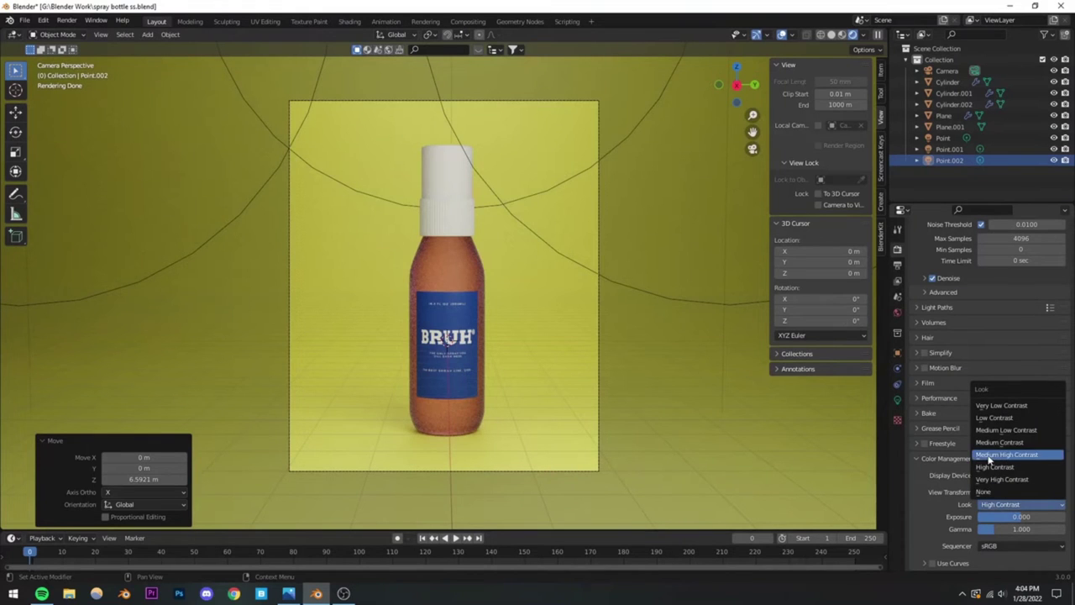
{"action": "left_click", "coordinate": [1004, 458]}
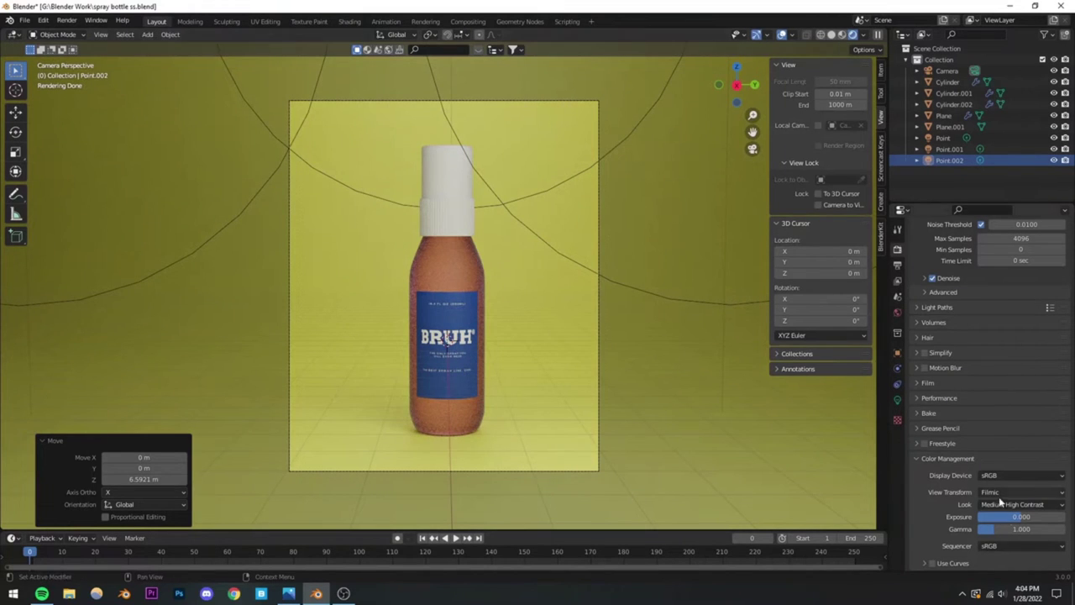
Step: Change the base color of the bottle body's material to white
{"action": "left_click", "coordinate": [453, 270]}
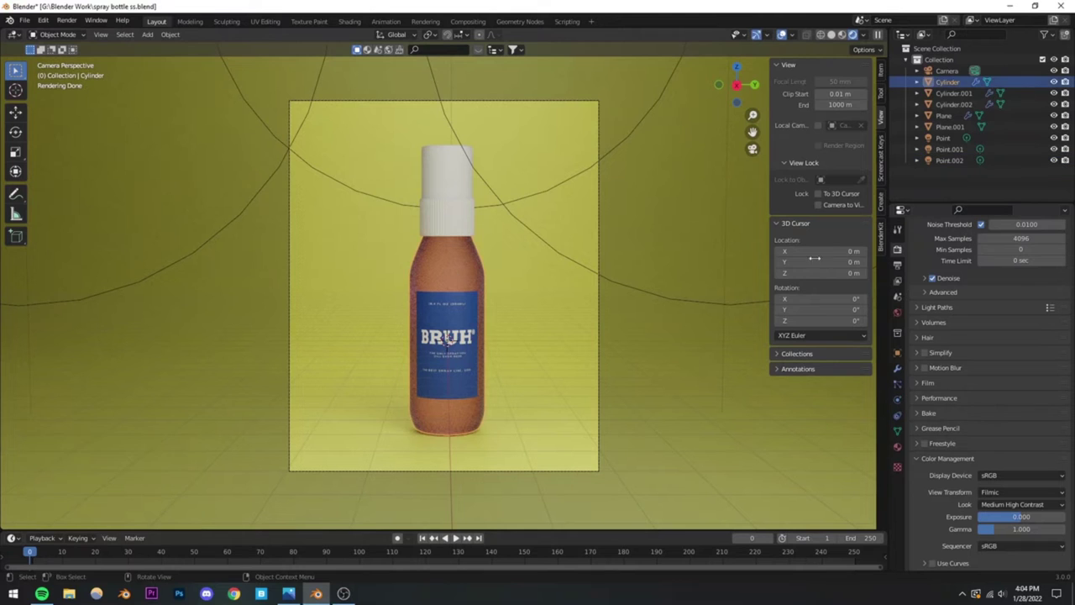
{"action": "left_click", "coordinate": [897, 448]}
{"action": "scroll", "coordinate": [947, 442], "scroll_direction": "down", "scroll_amount": 10}
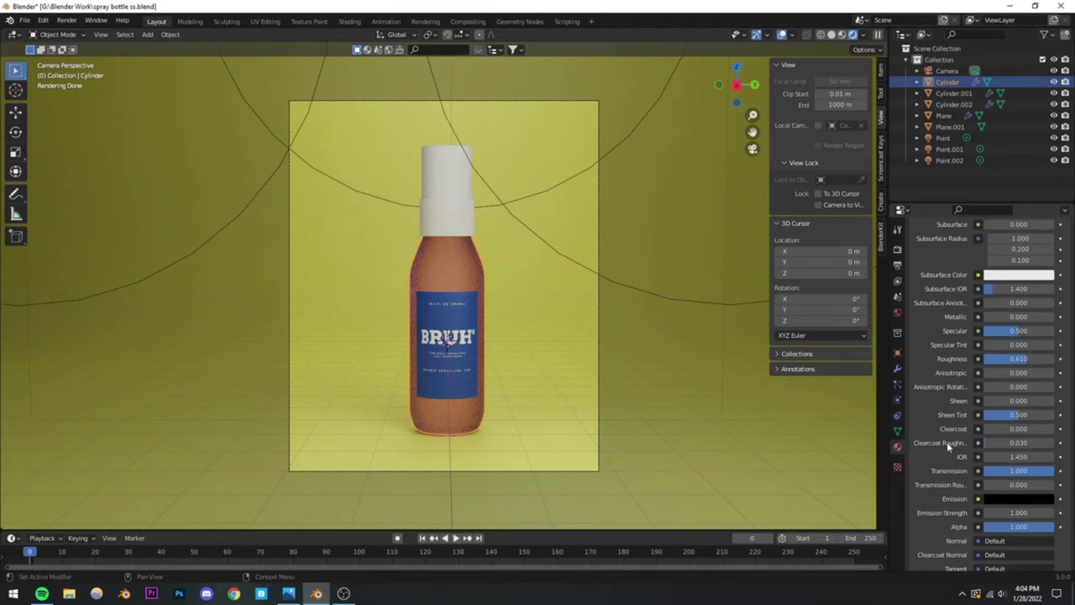
{"action": "scroll", "coordinate": [983, 467], "scroll_direction": "up", "scroll_amount": 8}
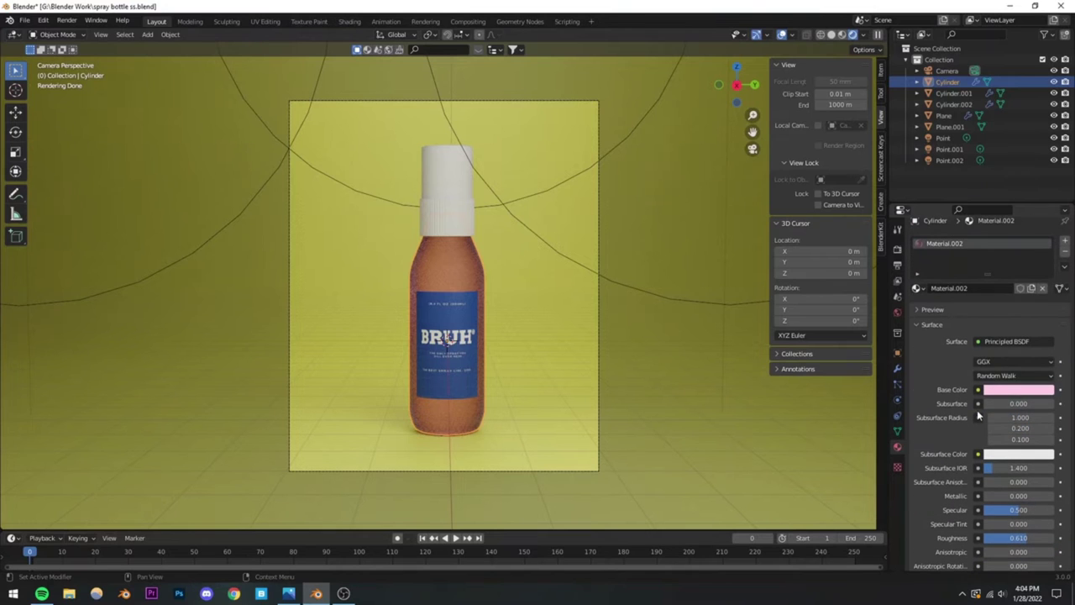
{"action": "left_click", "coordinate": [997, 390]}
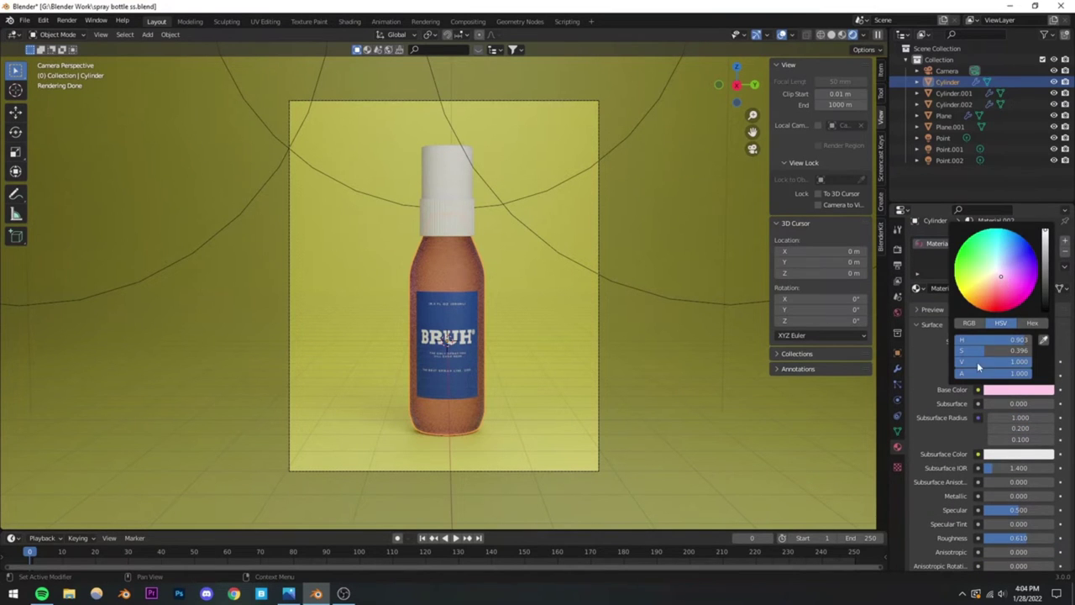
{"action": "left_click_drag", "start_coordinate": [1020, 339], "coordinate": [956, 351]}
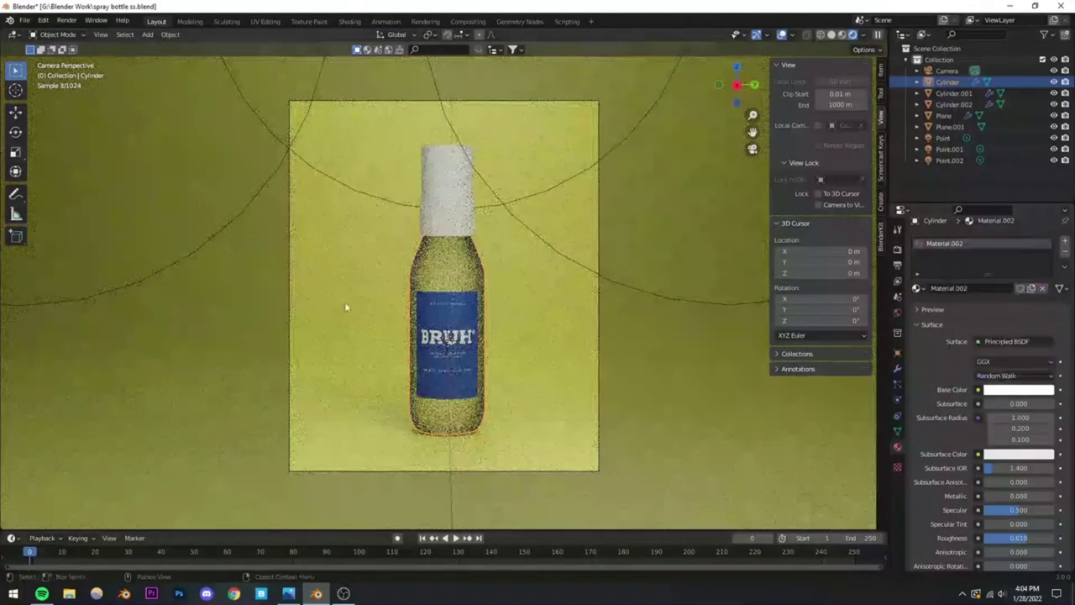
Step: Try a Metallic value of about 0.378 on the bottle body's material, and return it to 0
{"action": "scroll", "coordinate": [942, 441], "scroll_direction": "down", "scroll_amount": 4}
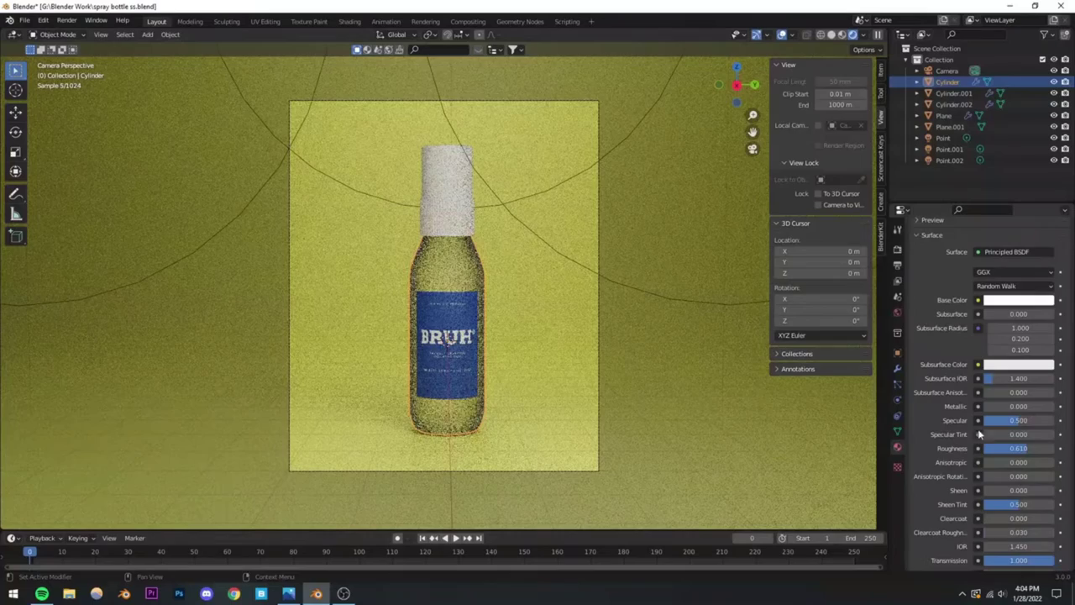
{"action": "left_click_drag", "start_coordinate": [990, 406], "coordinate": [1012, 409]}
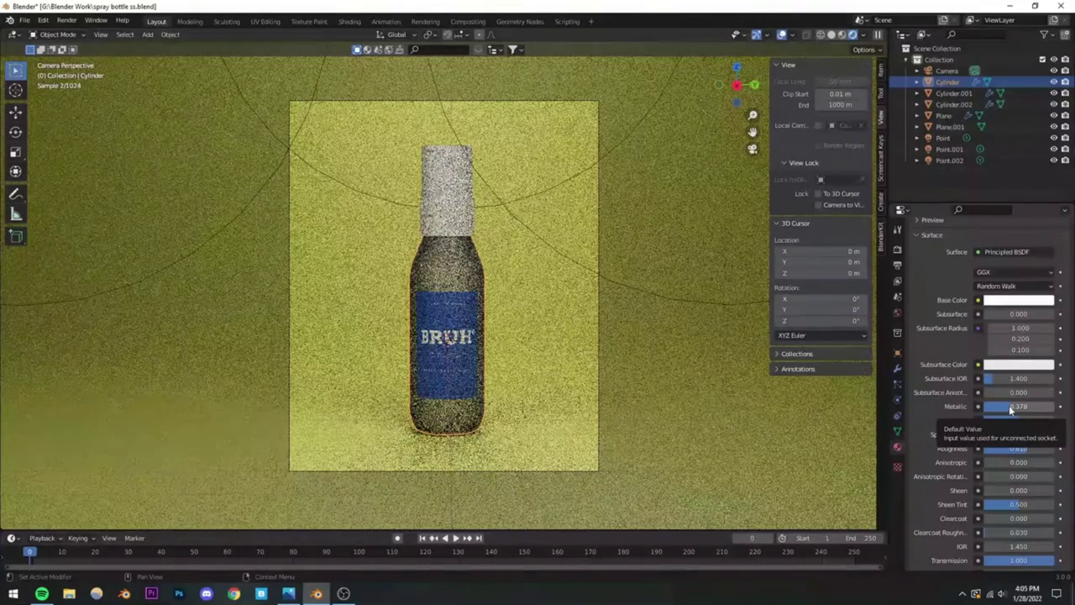
{"action": "left_click_drag", "start_coordinate": [1019, 408], "coordinate": [984, 408]}
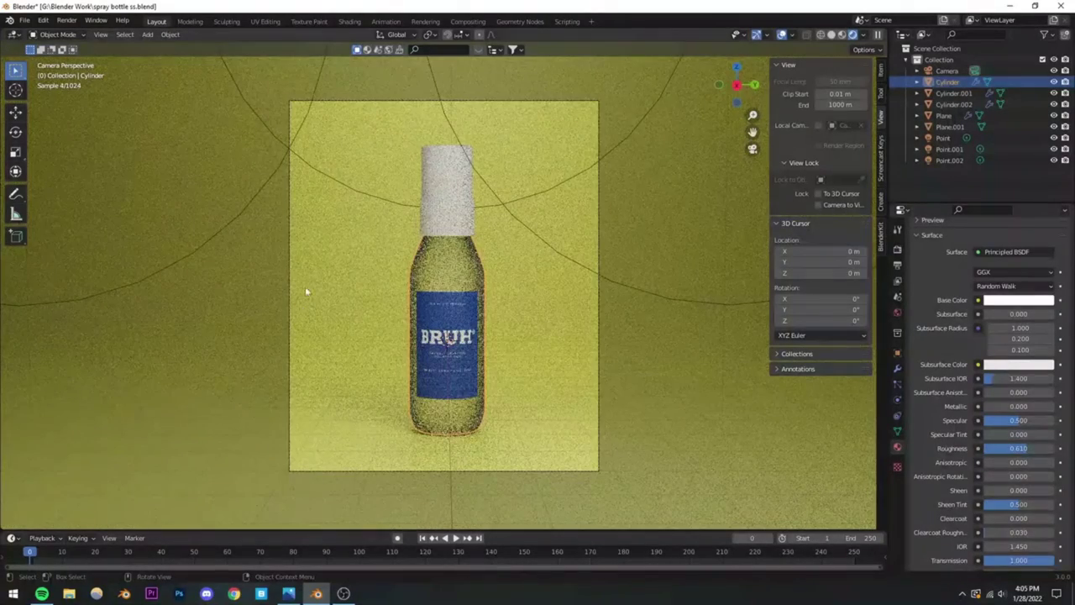
Step: Save the file and limit the viewport render region to the bottle body below the cap
{"action": "key", "text": "ctrl+s"}
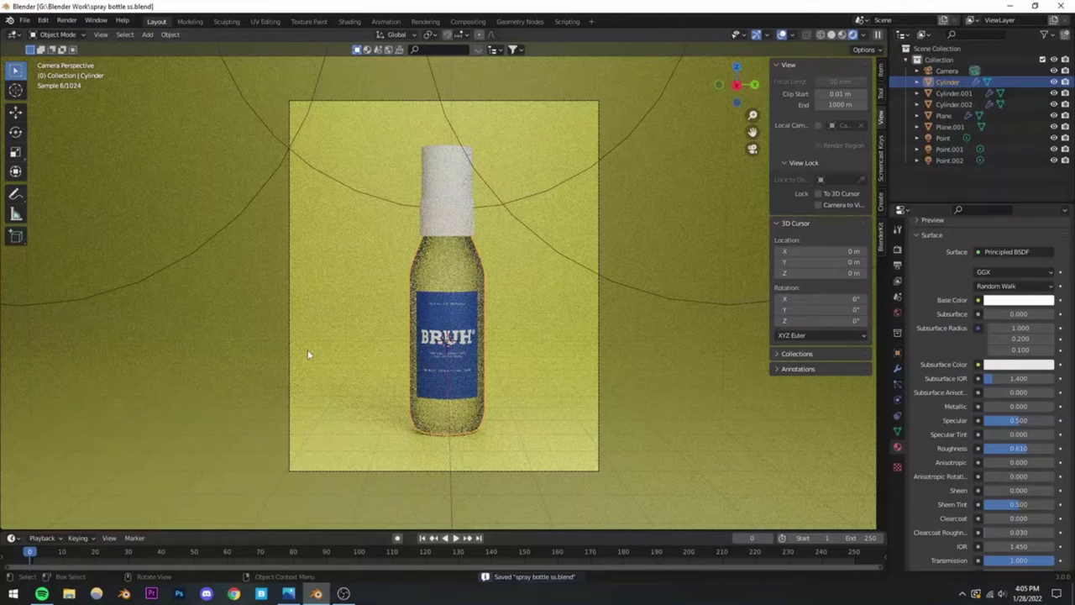
{"action": "key", "text": "b"}
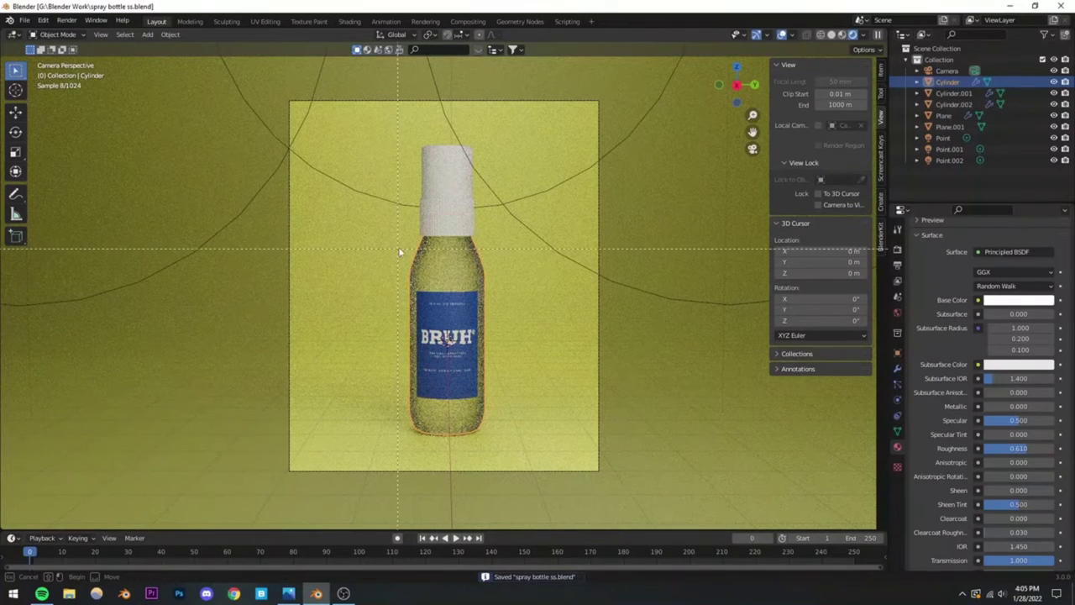
{"action": "left_click_drag", "start_coordinate": [394, 239], "coordinate": [497, 447]}
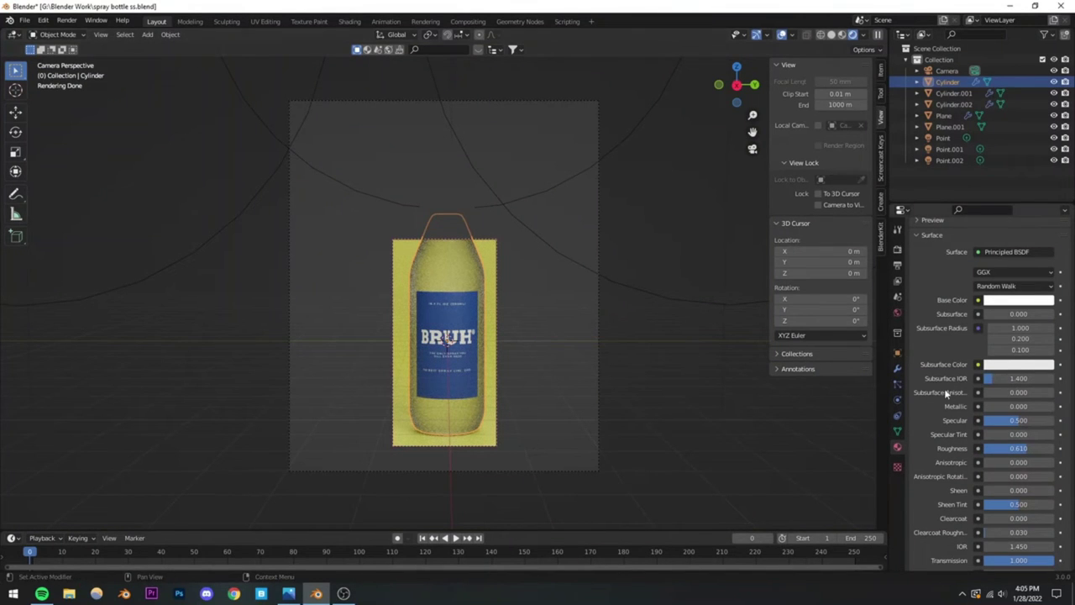
Step: Set the bottle body material's Roughness to 1.000 and its Transmission to about 0.858
{"action": "scroll", "coordinate": [958, 403], "scroll_direction": "down", "scroll_amount": 5}
{"action": "scroll", "coordinate": [966, 416], "scroll_direction": "down", "scroll_amount": 5}
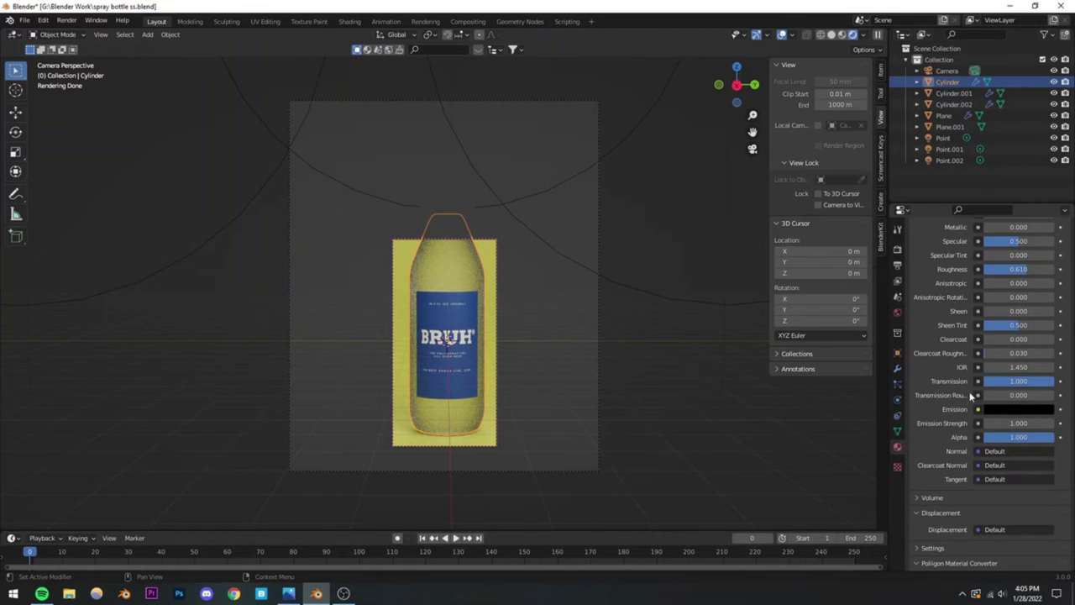
{"action": "scroll", "coordinate": [963, 415], "scroll_direction": "up", "scroll_amount": 5}
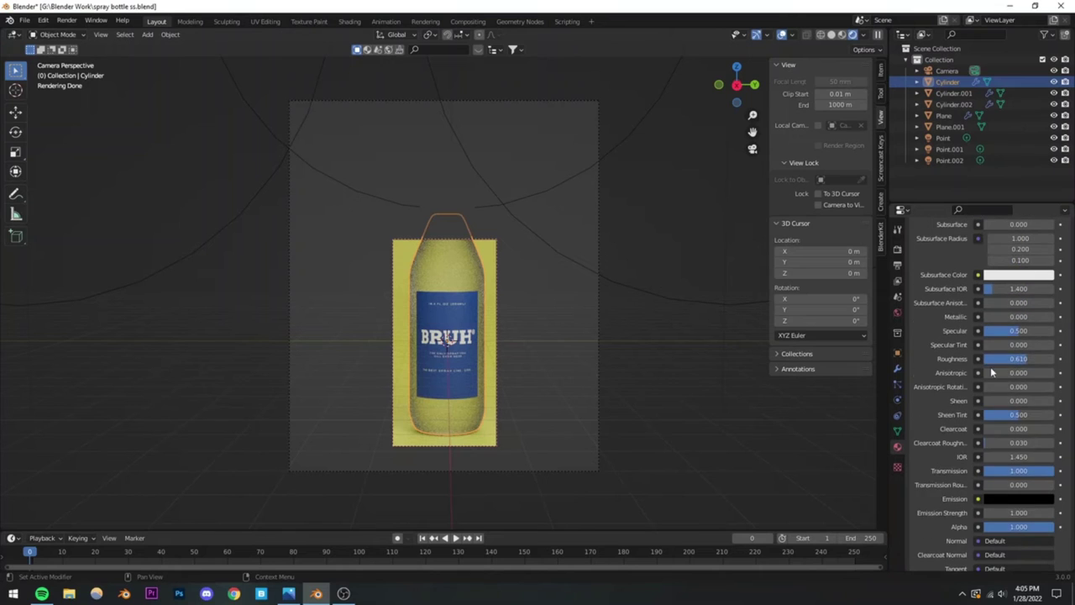
{"action": "left_click_drag", "start_coordinate": [998, 360], "coordinate": [1057, 362]}
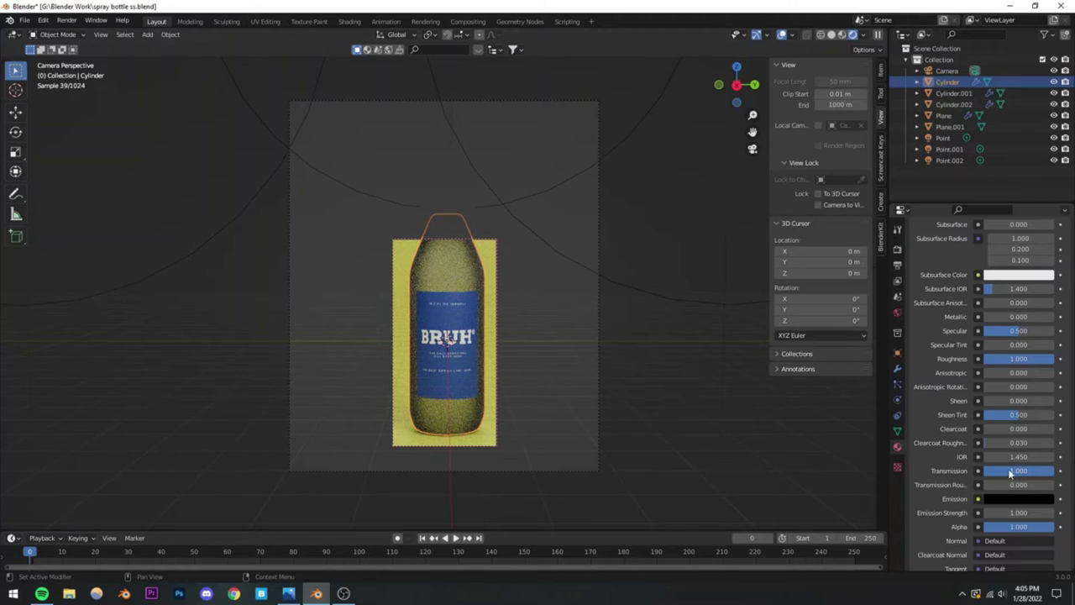
{"action": "left_click_drag", "start_coordinate": [1010, 472], "coordinate": [1045, 473]}
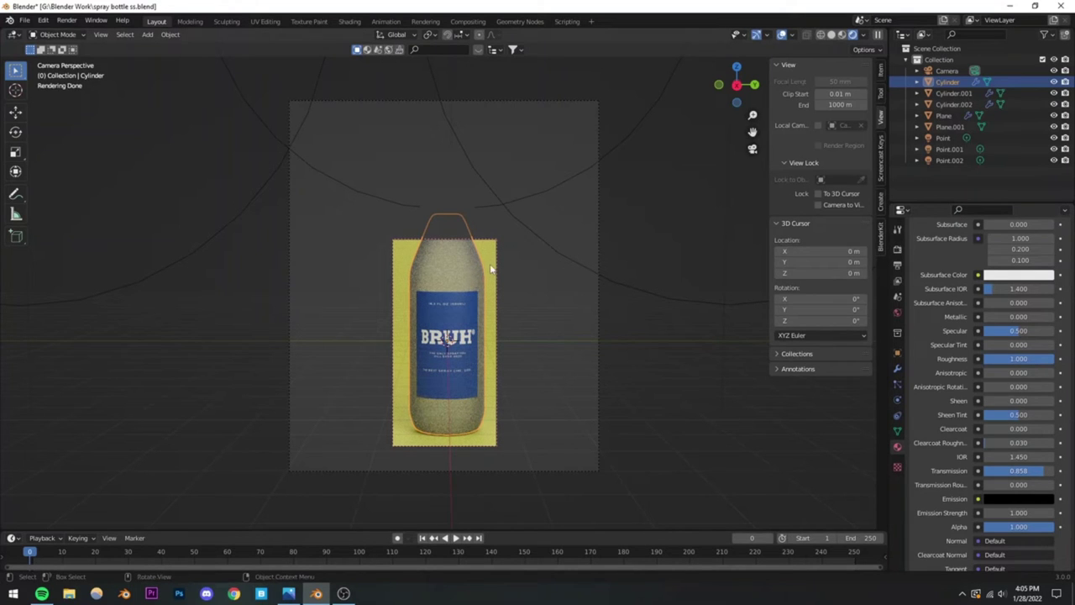
Step: Expand the render region to the whole camera frame and darken the bottle body's base color to light grey
{"action": "key", "text": "ctrl+b"}
{"action": "left_click_drag", "start_coordinate": [287, 97], "coordinate": [606, 482]}
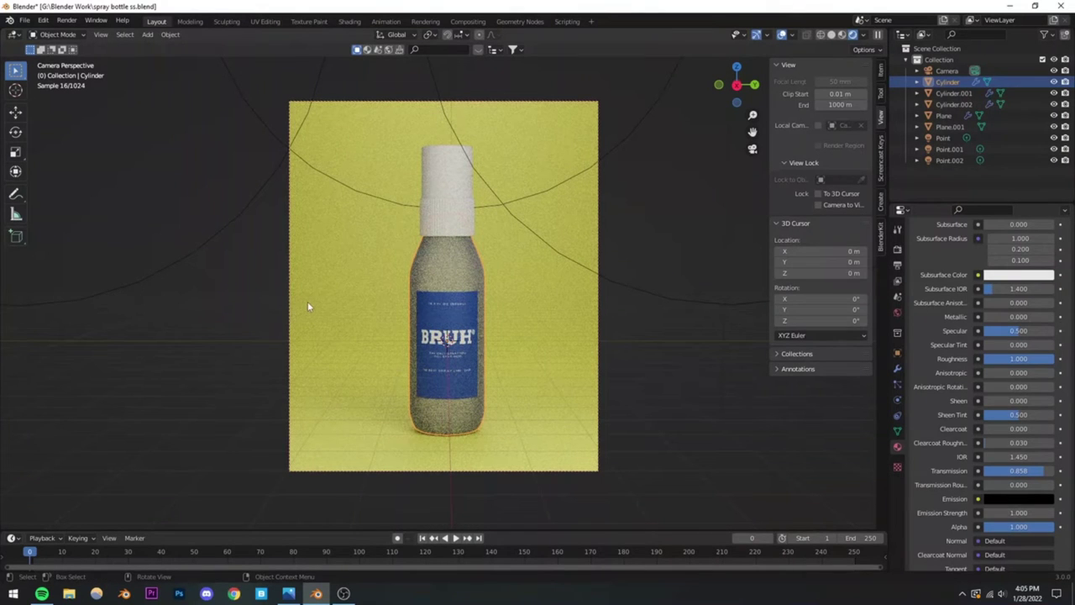
{"action": "scroll", "coordinate": [963, 303], "scroll_direction": "up", "scroll_amount": 4}
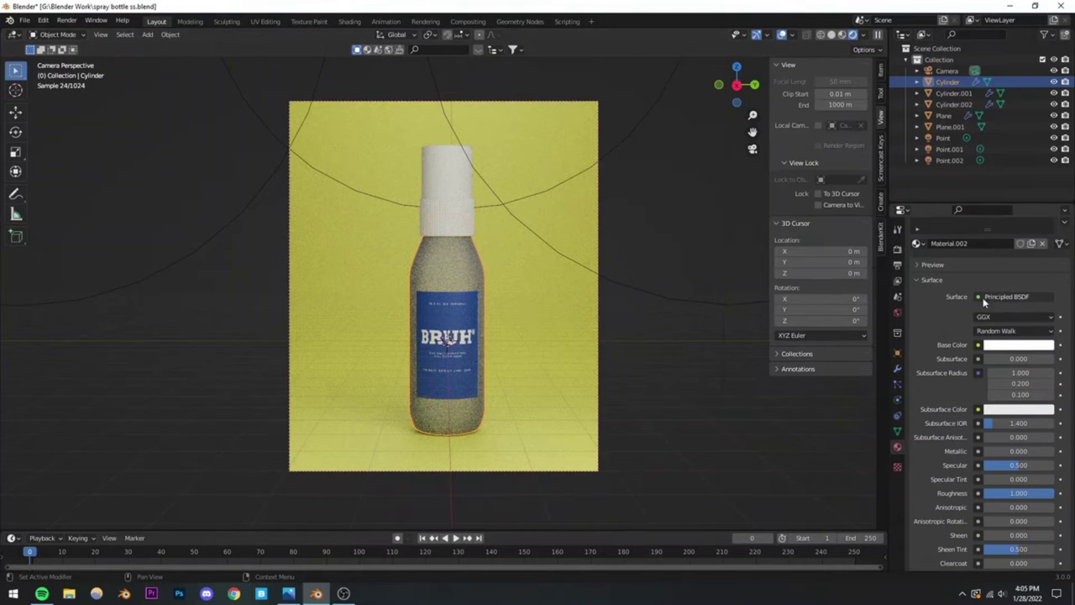
{"action": "left_click", "coordinate": [996, 347]}
{"action": "left_click_drag", "start_coordinate": [1045, 193], "coordinate": [1046, 203]}
Step: Set the bottle body material's Roughness to about 0.244 and save the file
{"action": "scroll", "coordinate": [943, 437], "scroll_direction": "down", "scroll_amount": 4}
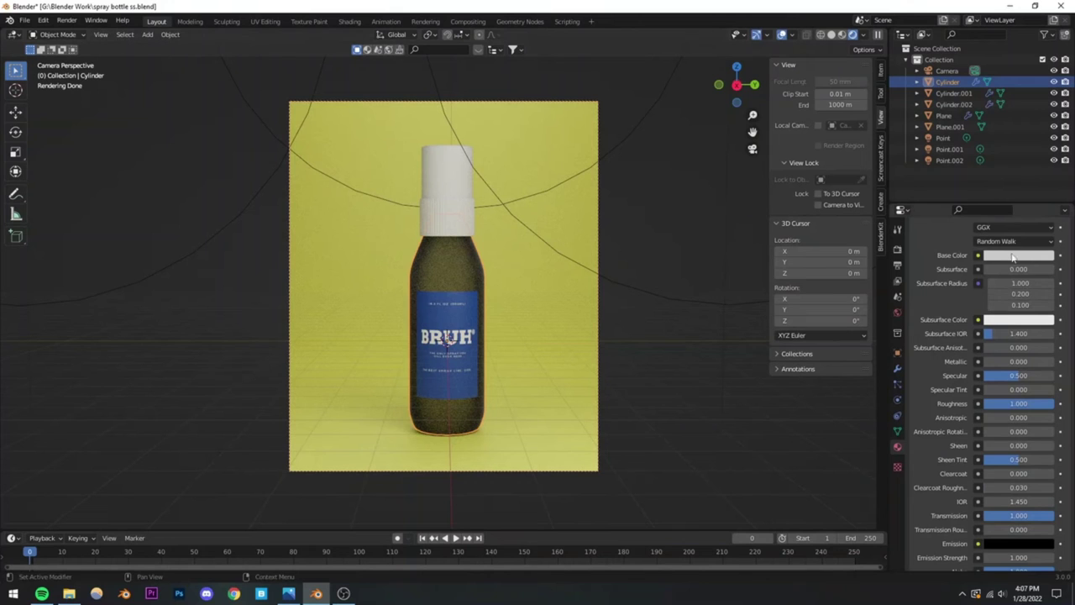
{"action": "mouse_move", "coordinate": [1015, 405]}
{"action": "left_mouse_down"}
{"action": "mouse_move", "coordinate": [975, 405]}
{"action": "mouse_move", "coordinate": [1000, 404]}
{"action": "left_mouse_up"}
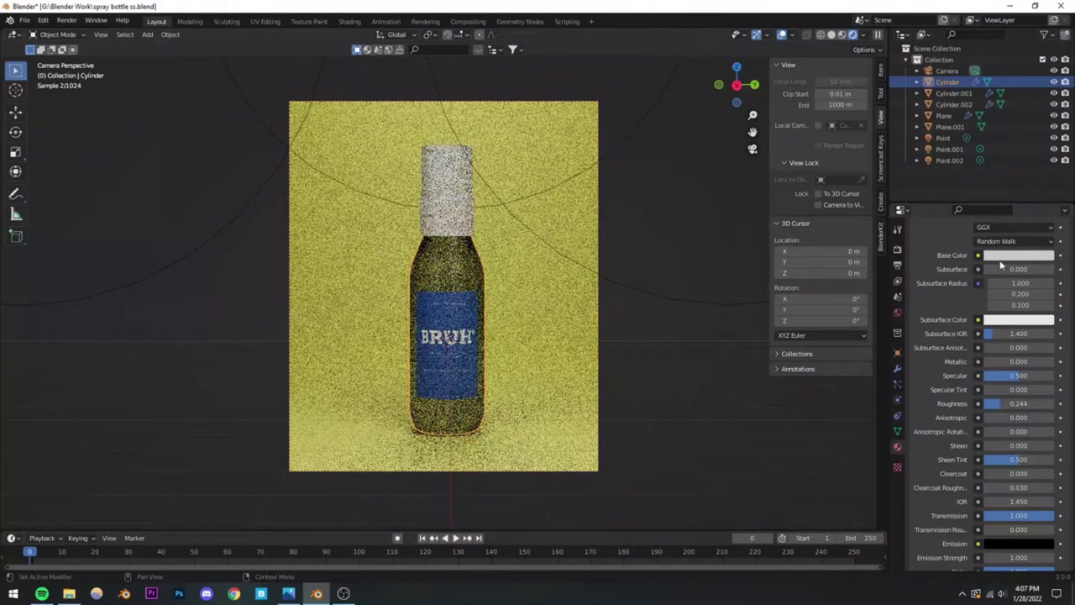
{"action": "left_click", "coordinate": [656, 285]}
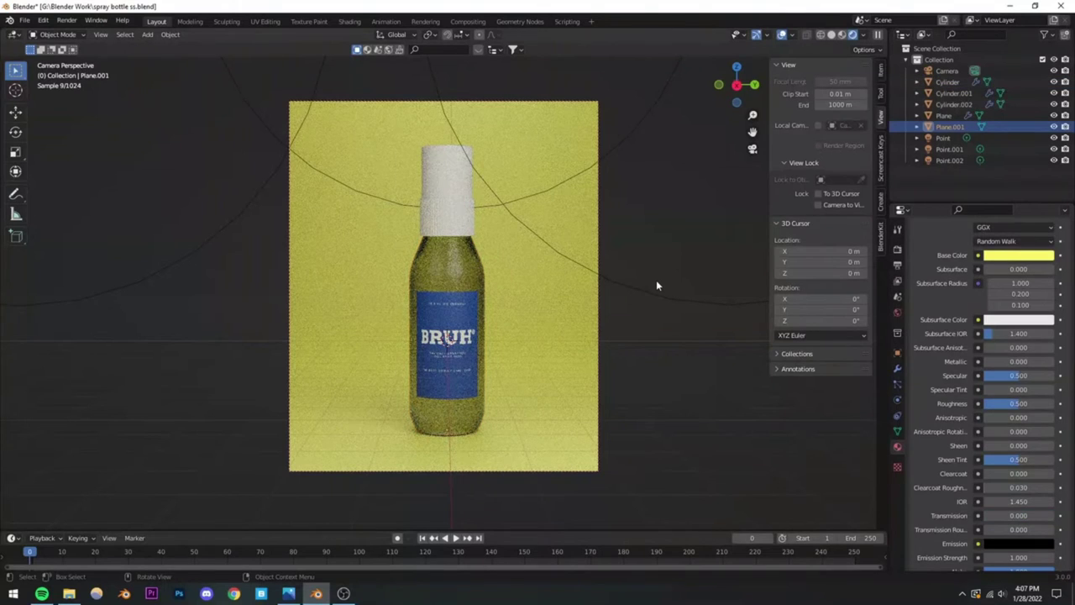
{"action": "key", "text": "ctrl+s"}
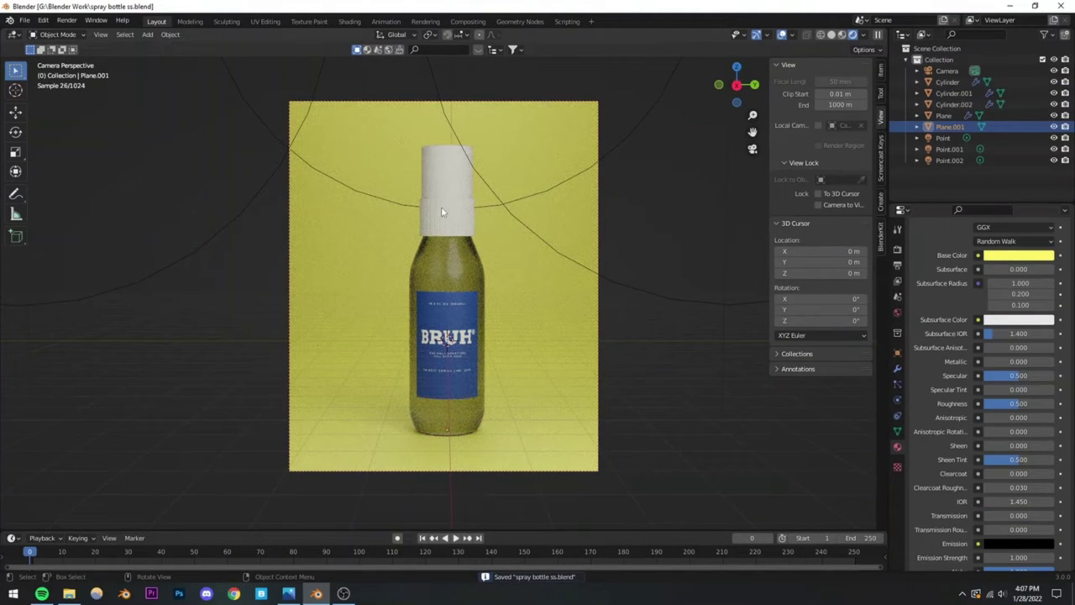
Step: In Material Preview shading, widen the blue label to about 1.1 times along global Y and save the file
{"action": "left_click", "coordinate": [460, 314]}
{"action": "scroll", "coordinate": [454, 337], "scroll_direction": "up", "scroll_amount": 6}
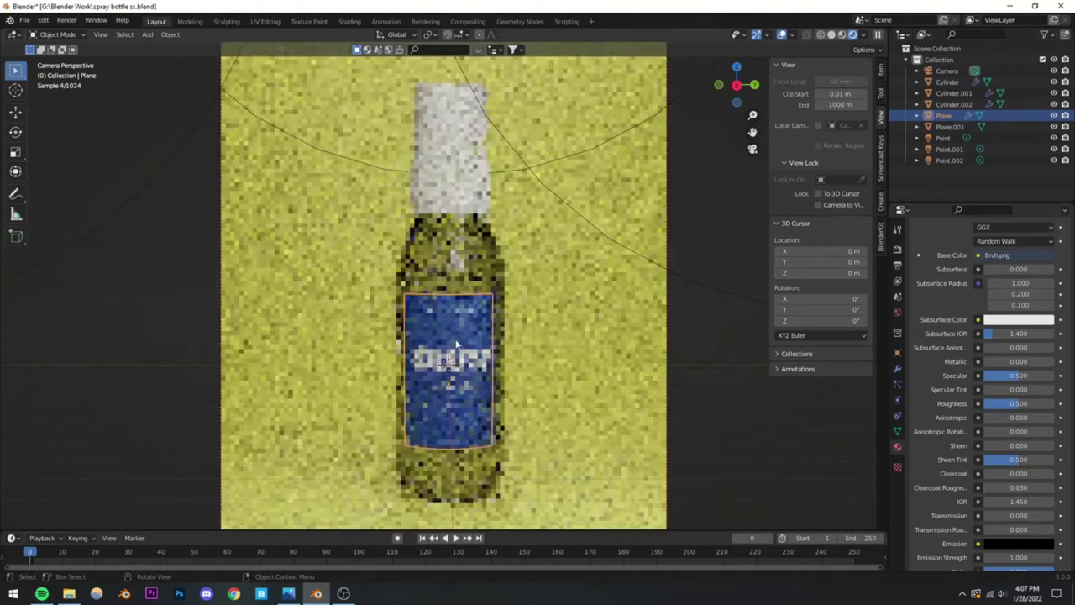
{"action": "left_click", "coordinate": [844, 35]}
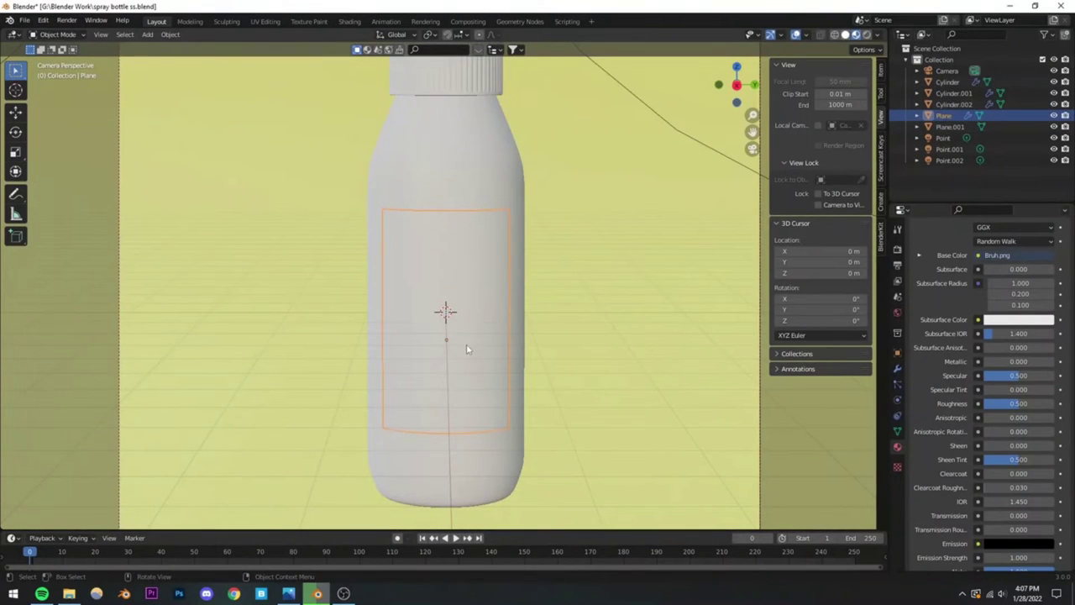
{"action": "scroll", "coordinate": [490, 329], "scroll_direction": "up", "scroll_amount": 1}
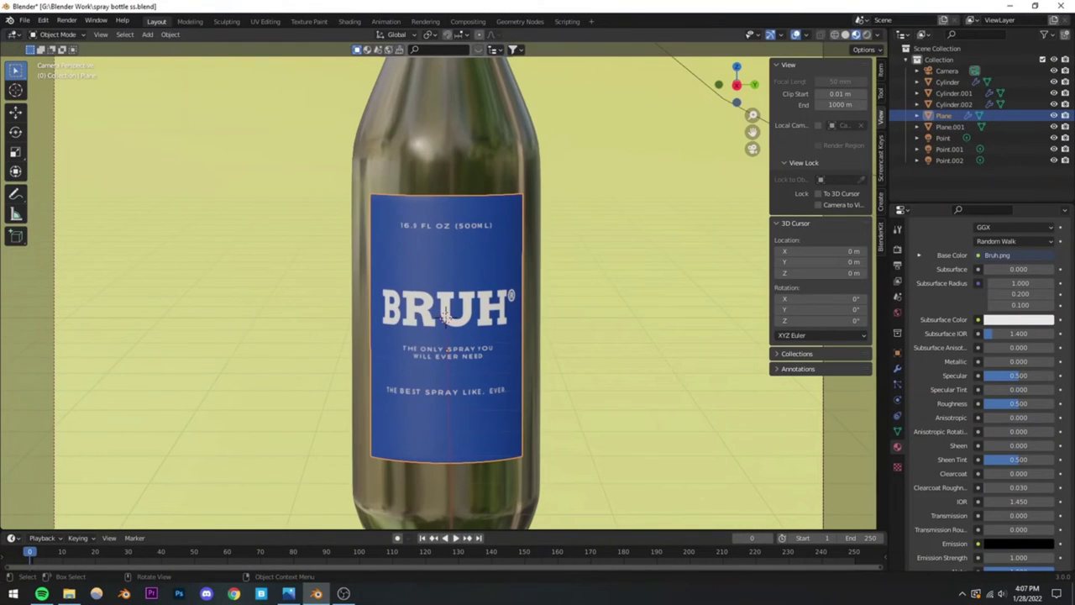
{"action": "key", "text": "s"}
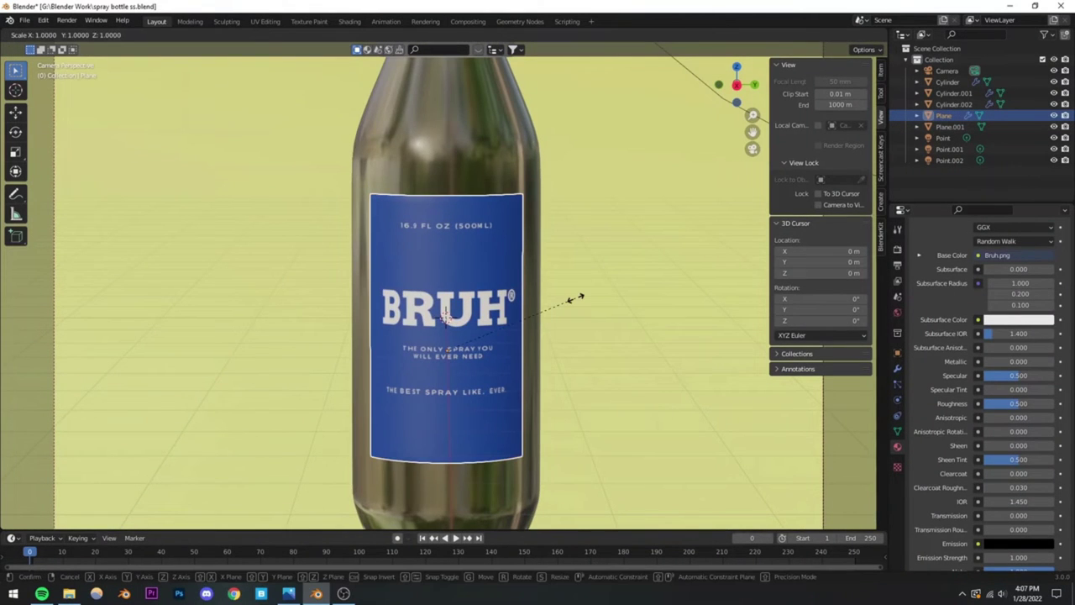
{"action": "key", "text": "y"}
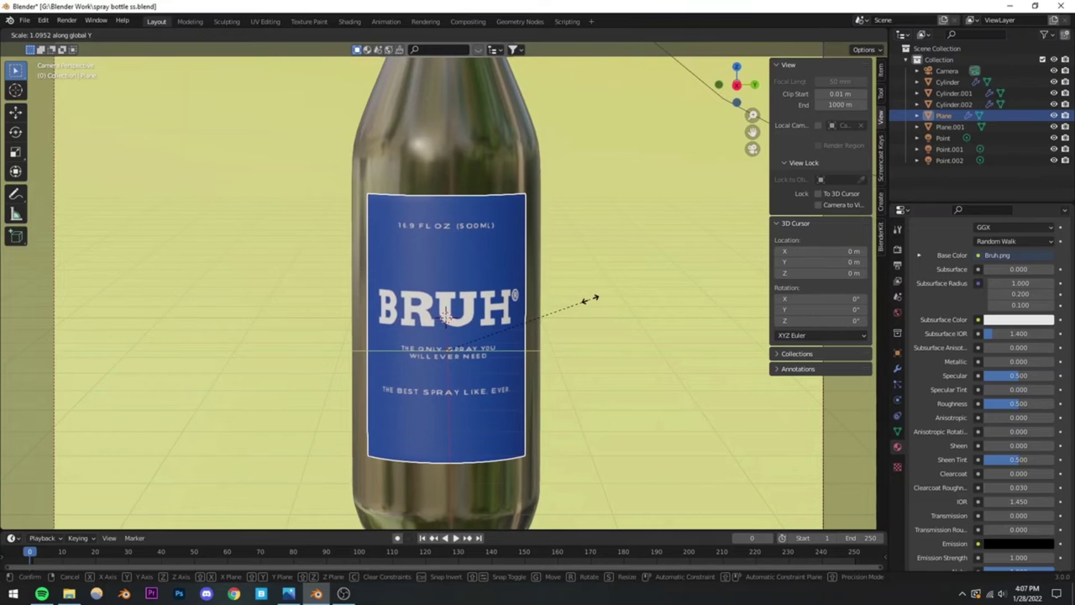
{"action": "left_click", "coordinate": [593, 298]}
{"action": "scroll", "coordinate": [546, 261], "scroll_direction": "down", "scroll_amount": 5}
{"action": "left_click", "coordinate": [510, 283]}
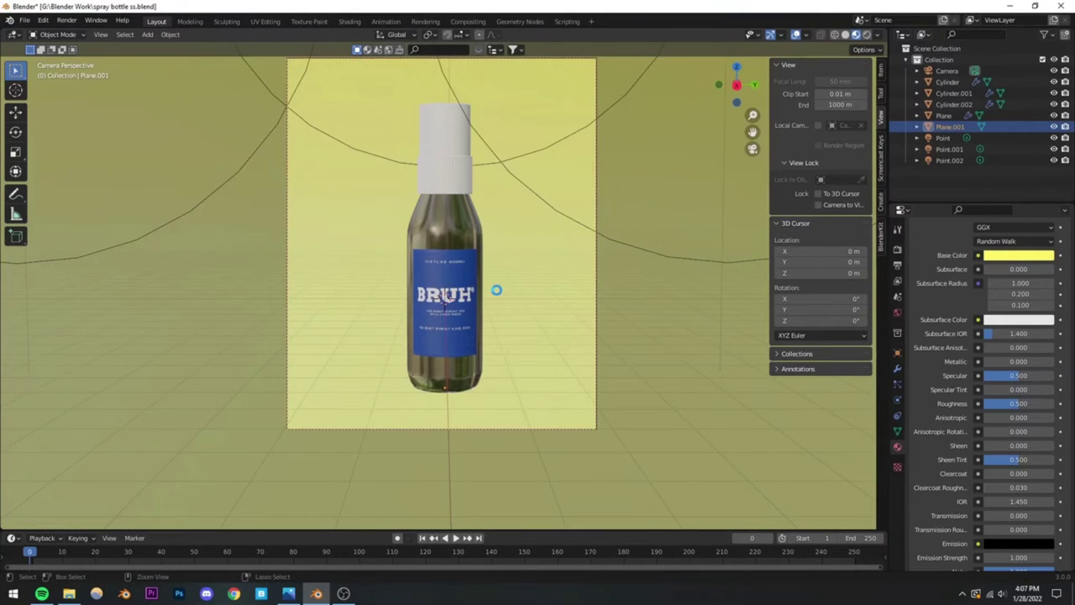
{"action": "key", "text": "ctrl+s"}
{"action": "scroll", "coordinate": [497, 290], "scroll_direction": "up", "scroll_amount": 3}
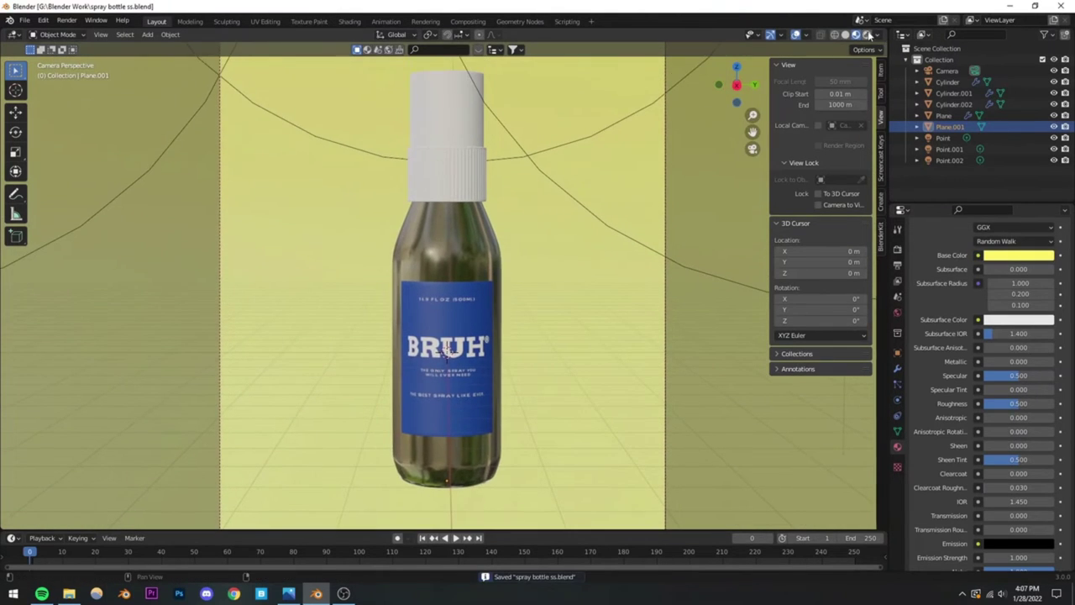
Step: Check the bottle and label in Rendered shading and return to Material Preview
{"action": "left_click", "coordinate": [868, 35]}
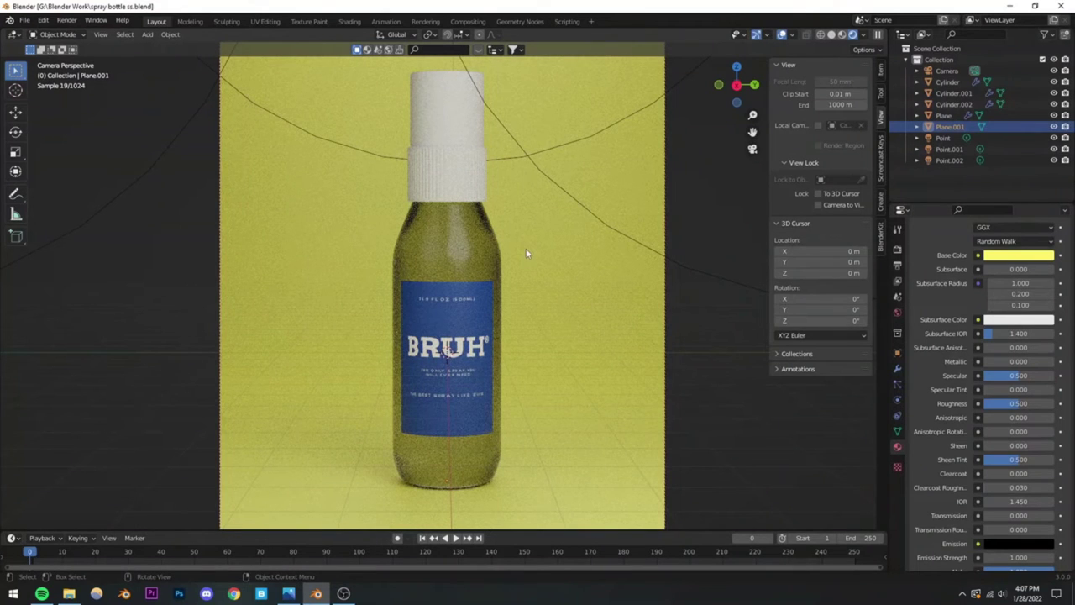
{"action": "left_click", "coordinate": [845, 37]}
{"action": "scroll", "coordinate": [429, 334], "scroll_direction": "up", "scroll_amount": 4}
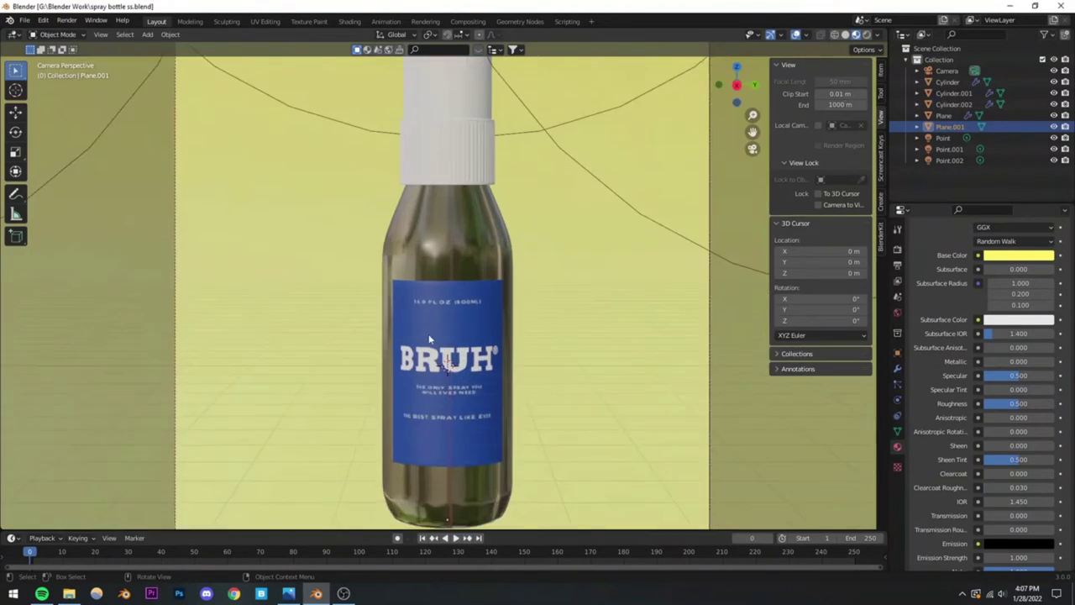
Step: Narrow the blue label to about 0.98 times along global Y and save the file
{"action": "left_click", "coordinate": [445, 340]}
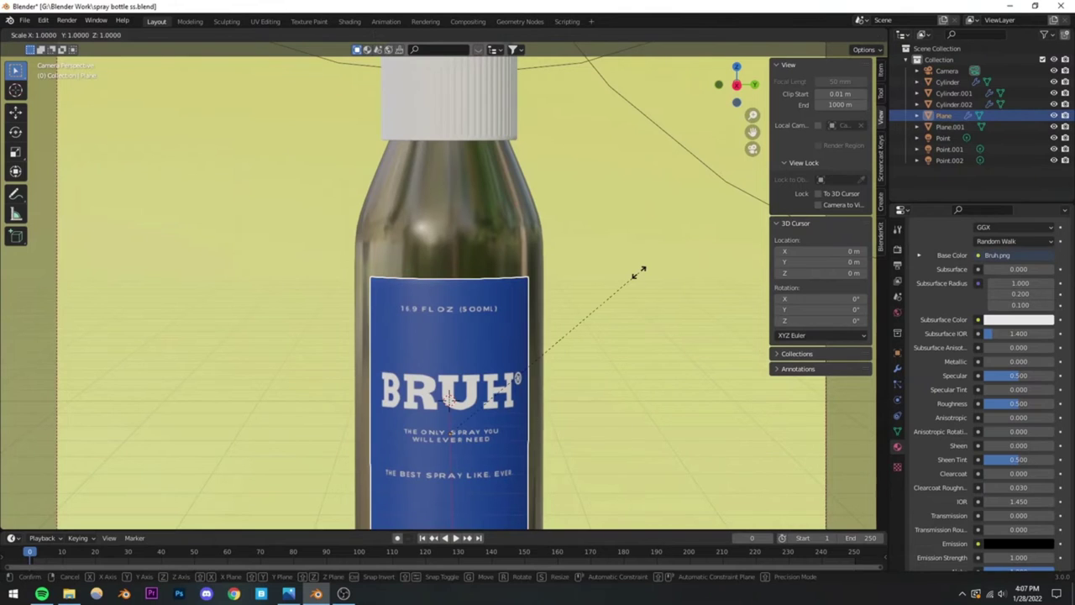
{"action": "key", "text": "s"}
{"action": "key", "text": "y"}
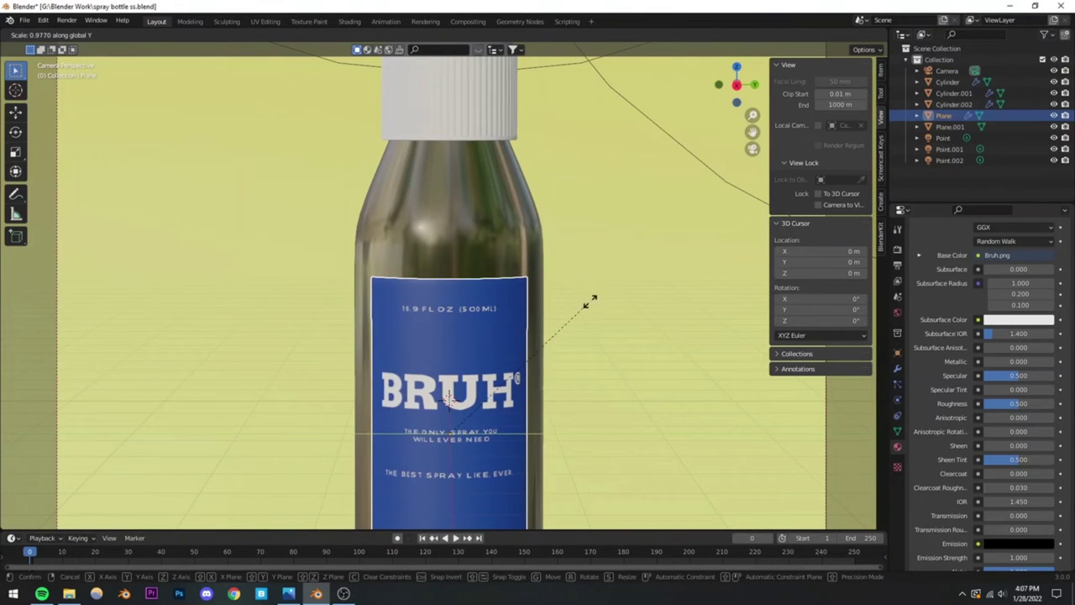
{"action": "left_click", "coordinate": [593, 301]}
{"action": "scroll", "coordinate": [590, 303], "scroll_direction": "down", "scroll_amount": 5}
{"action": "left_click", "coordinate": [489, 351]}
{"action": "scroll", "coordinate": [489, 361], "scroll_direction": "up", "scroll_amount": 3}
{"action": "key", "text": "z"}
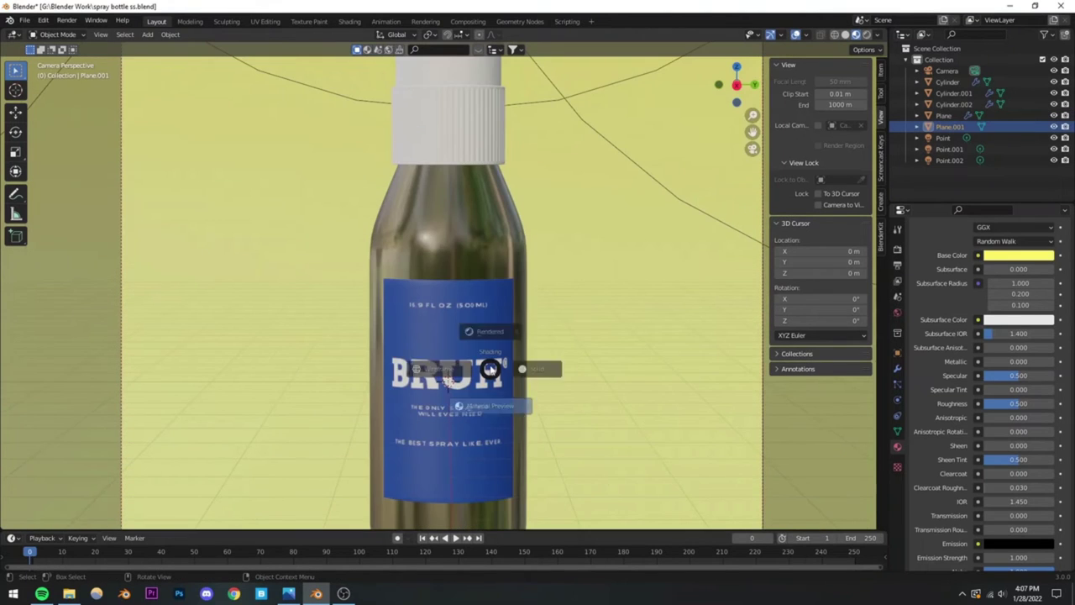
{"action": "key", "text": "Escape"}
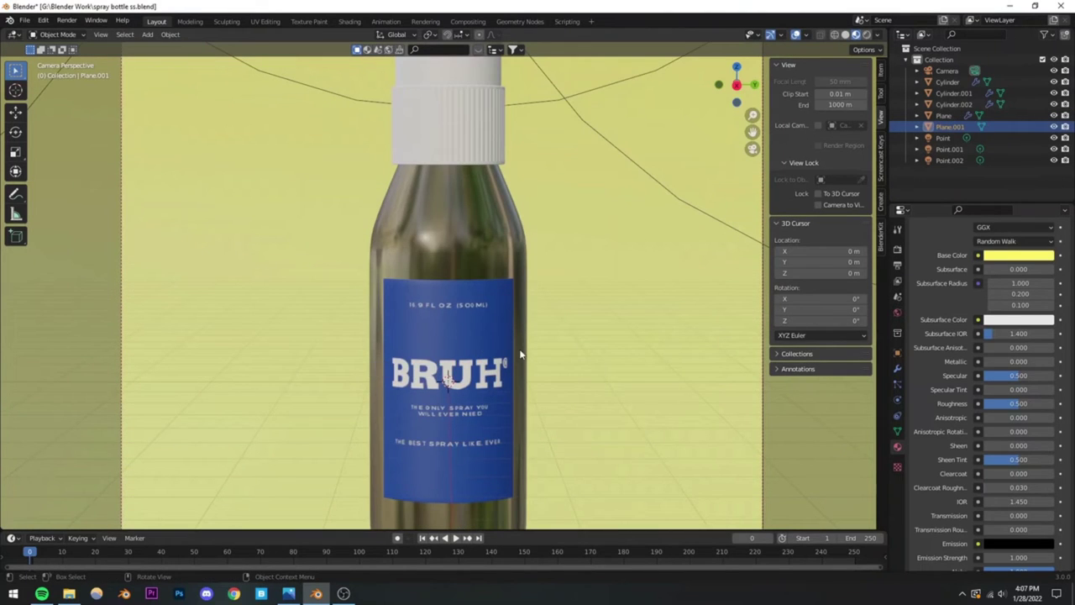
{"action": "scroll", "coordinate": [432, 239], "scroll_direction": "down", "scroll_amount": 3}
{"action": "key", "text": "ctrl+s"}
Step: Select the smooth upper cap, save the file and give the cap a new material named plastic
{"action": "scroll", "coordinate": [403, 341], "scroll_direction": "up", "scroll_amount": 6}
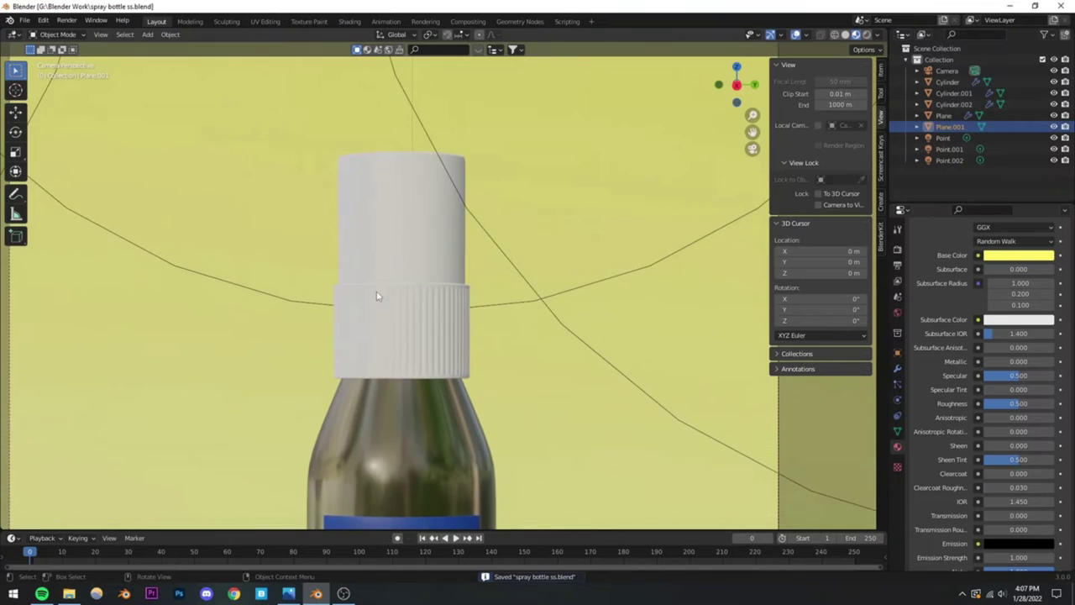
{"action": "left_click", "coordinate": [432, 287]}
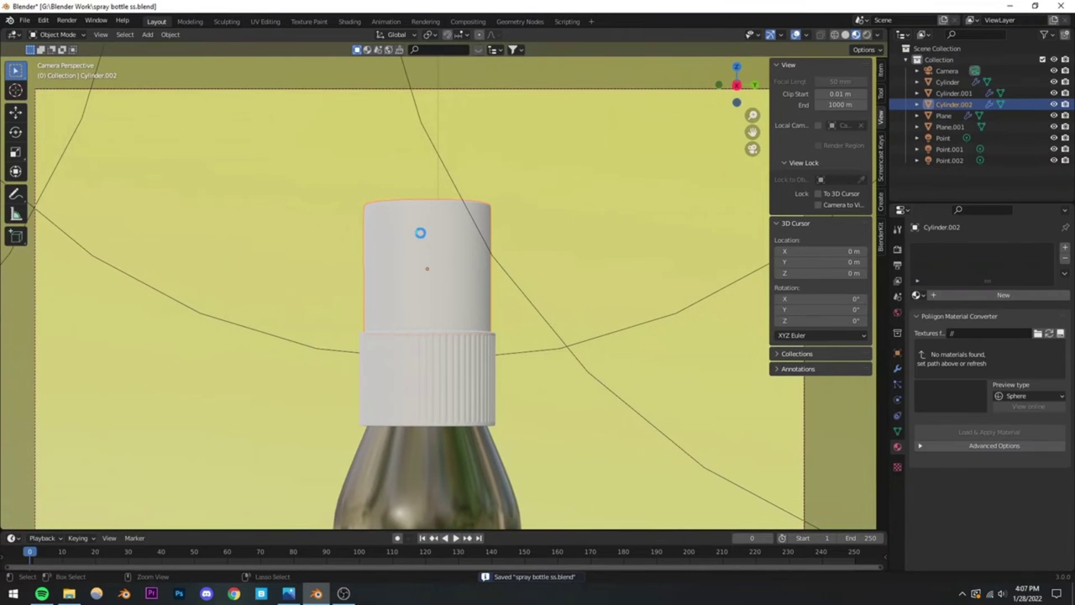
{"action": "key", "text": "ctrl+s"}
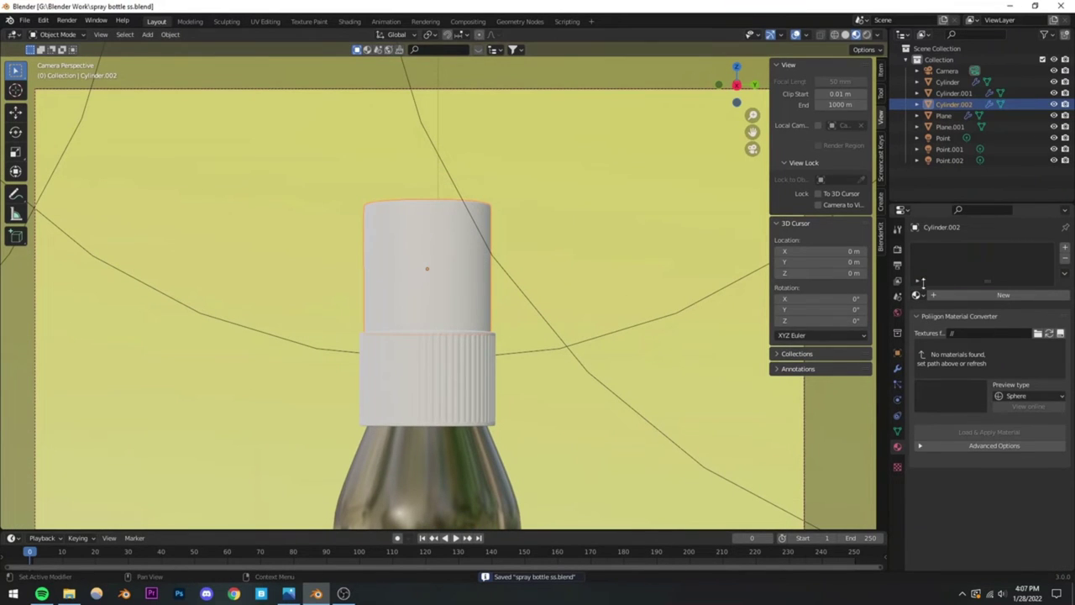
{"action": "left_click", "coordinate": [933, 295]}
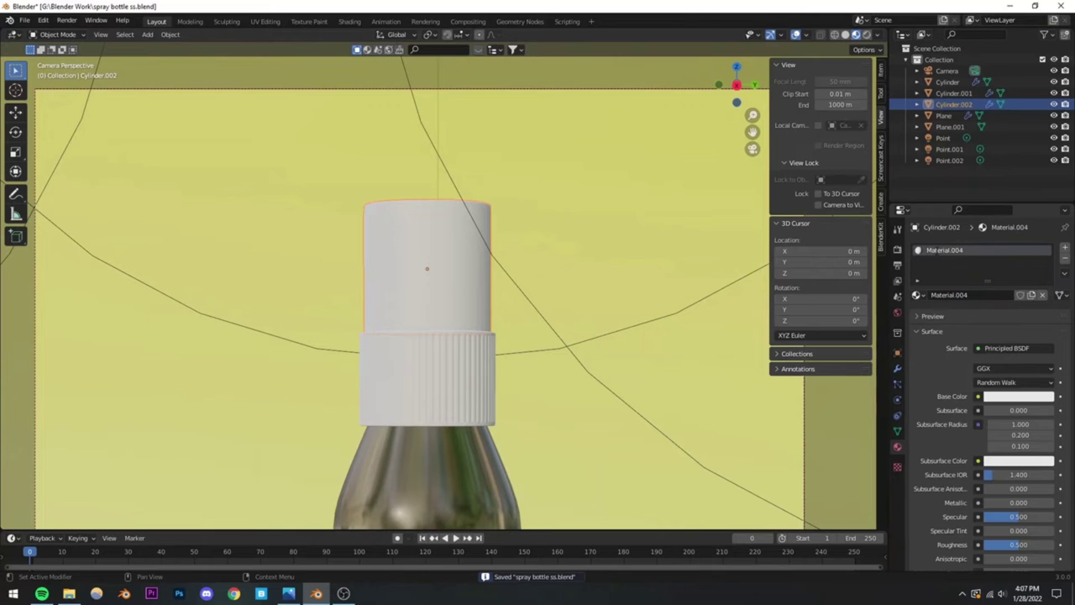
{"action": "left_click", "coordinate": [938, 250]}
{"action": "type", "text": "plastic"}
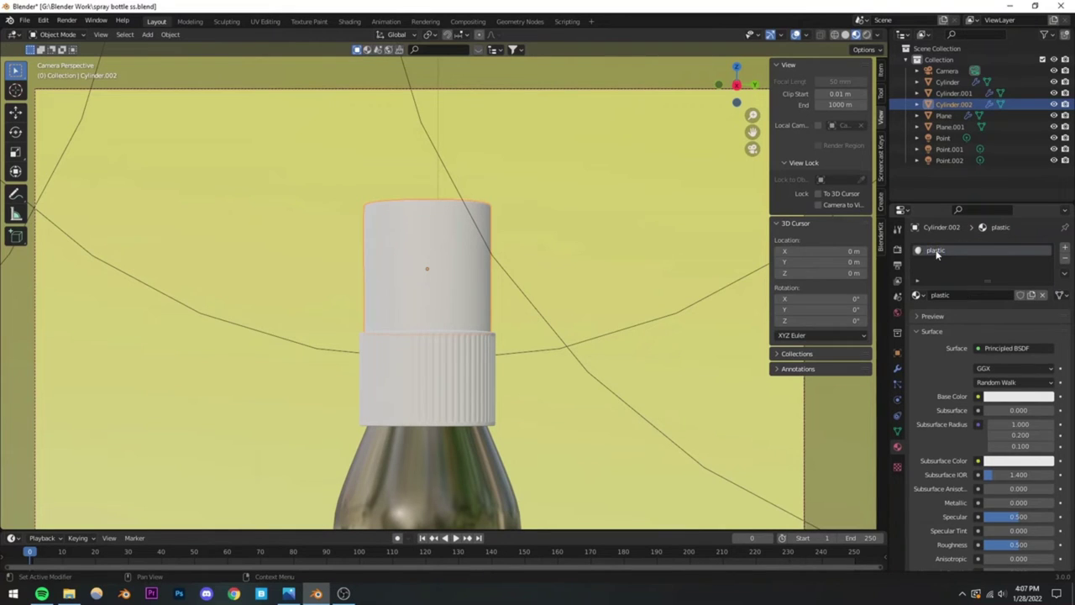
Step: Set the plastic material's Transmission to 1.000 and its Roughness to about 0.154
{"action": "scroll", "coordinate": [941, 424], "scroll_direction": "down", "scroll_amount": 8}
{"action": "left_click_drag", "start_coordinate": [991, 390], "coordinate": [1055, 391]}
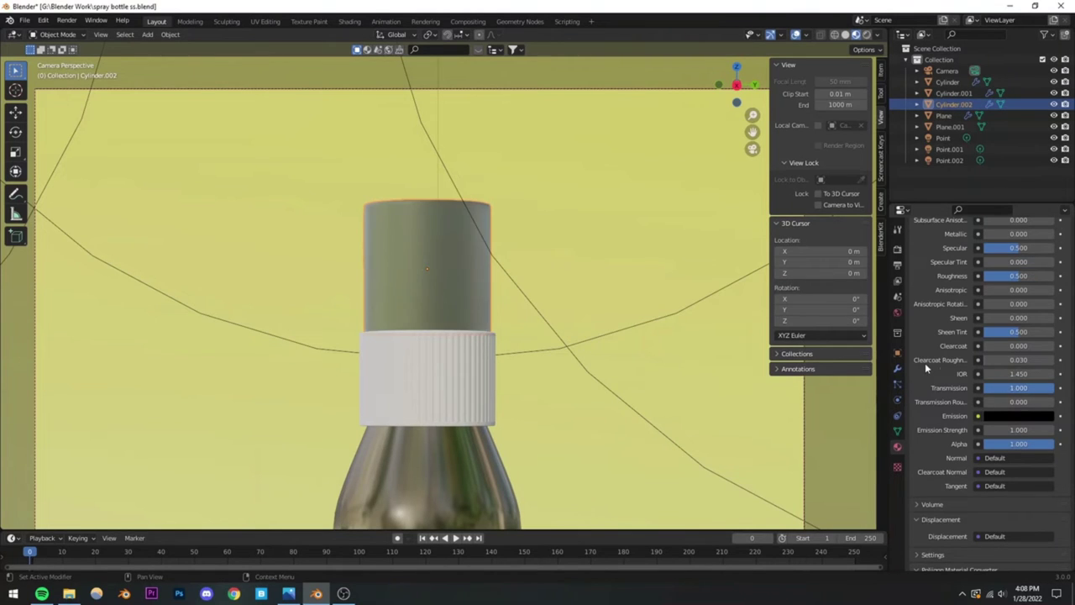
{"action": "scroll", "coordinate": [925, 363], "scroll_direction": "up", "scroll_amount": 5}
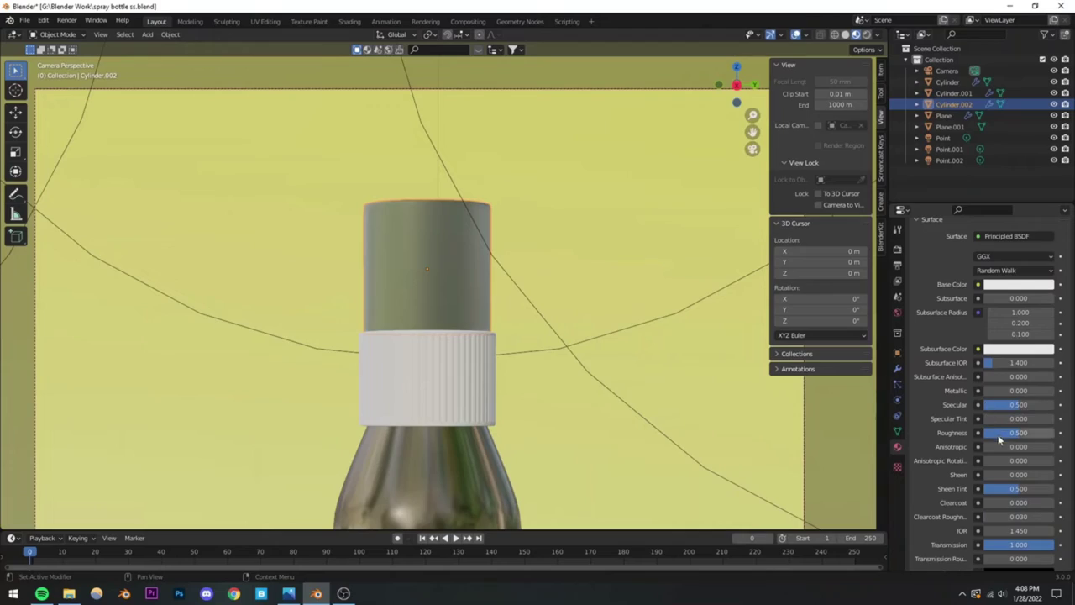
{"action": "left_click_drag", "start_coordinate": [998, 434], "coordinate": [974, 434]}
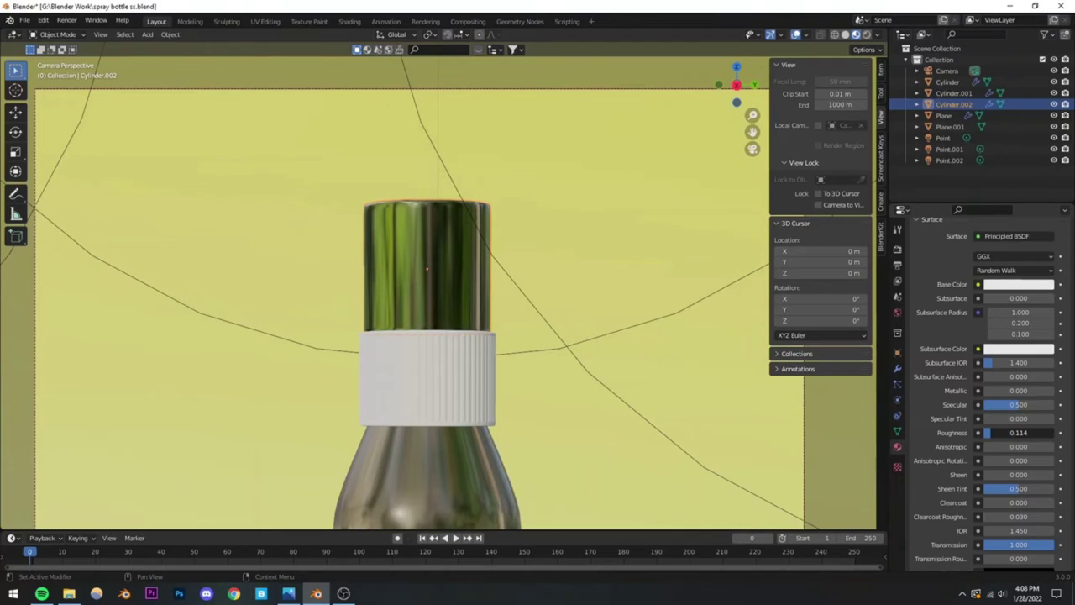
Step: Examine the transparent upper cap and the surrounding scene in Rendered shading from different angles
{"action": "left_click", "coordinate": [868, 35]}
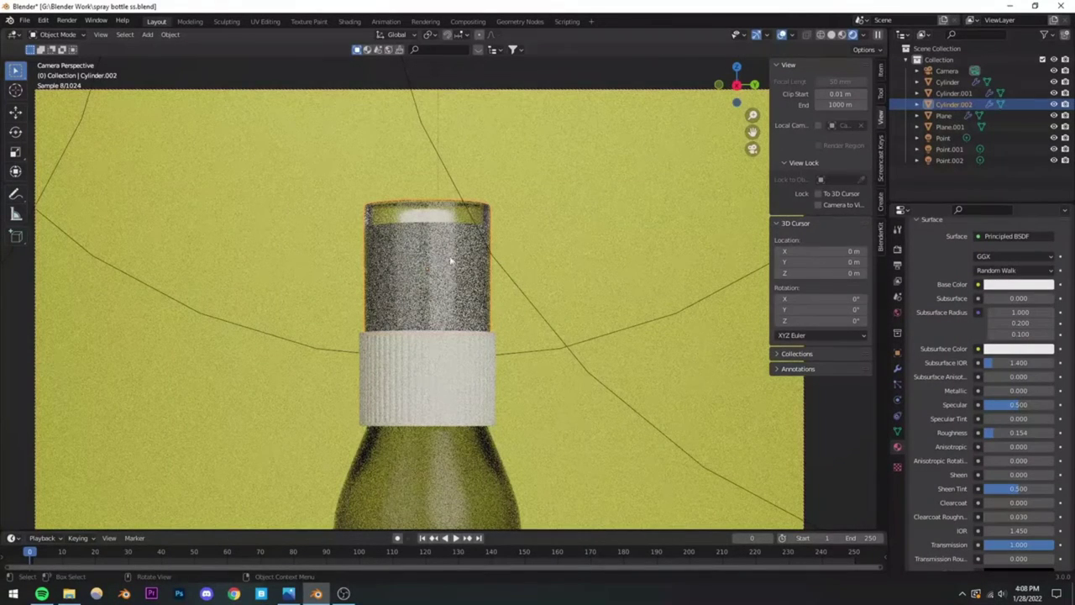
{"action": "left_click", "coordinate": [583, 212]}
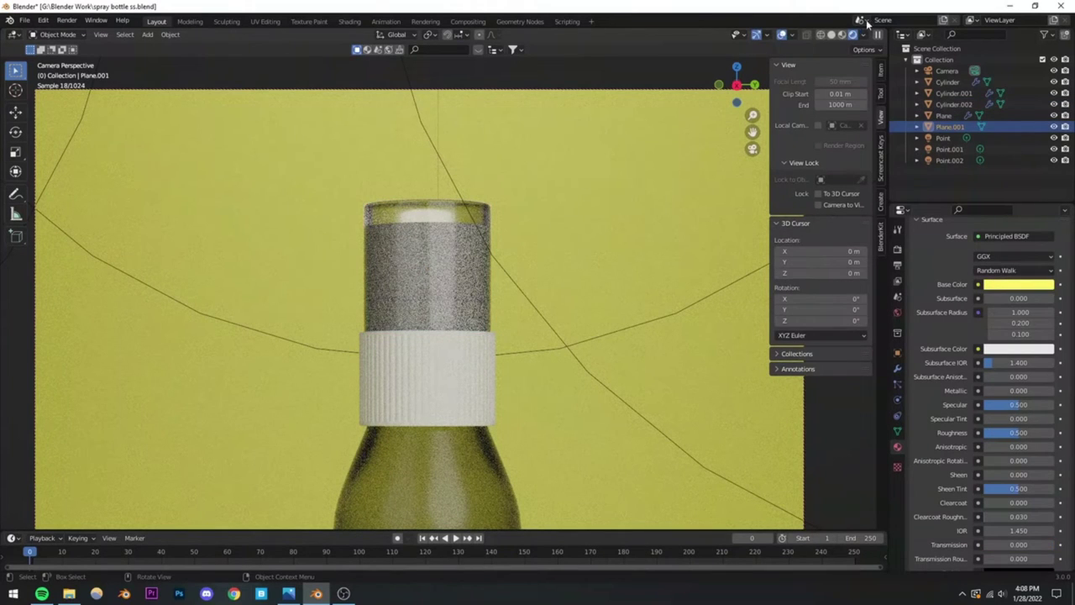
{"action": "middle_click_drag", "start_coordinate": [433, 344], "coordinate": [410, 361]}
{"action": "scroll", "coordinate": [410, 361], "scroll_direction": "down", "scroll_amount": 2}
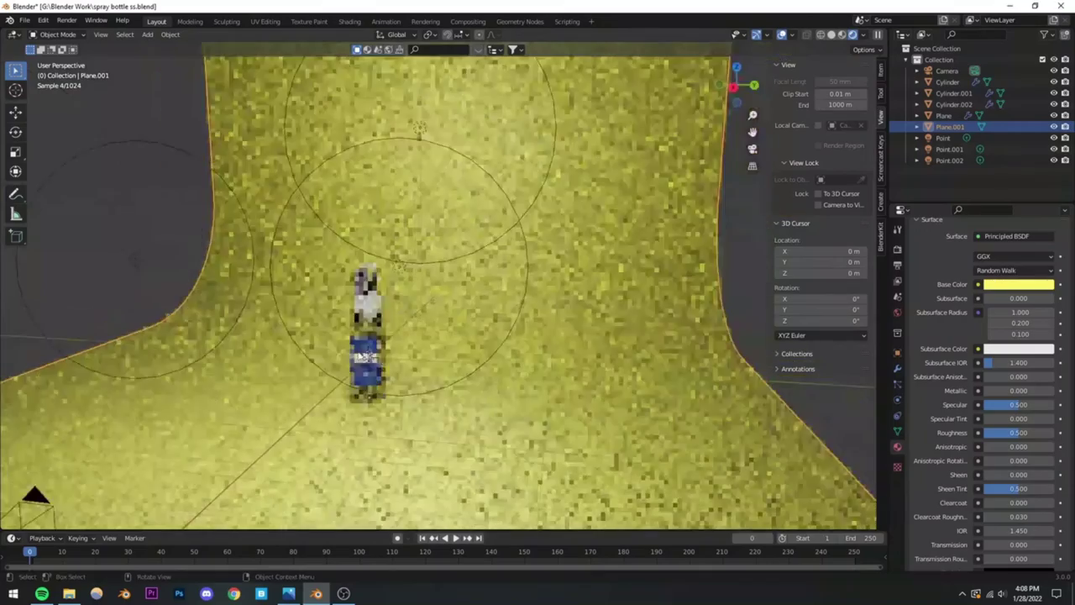
{"action": "scroll", "coordinate": [410, 362], "scroll_direction": "up", "scroll_amount": 9}
{"action": "scroll", "coordinate": [206, 315], "scroll_direction": "down", "scroll_amount": 2}
{"action": "middle_click_drag", "start_coordinate": [205, 315], "coordinate": [353, 302]}
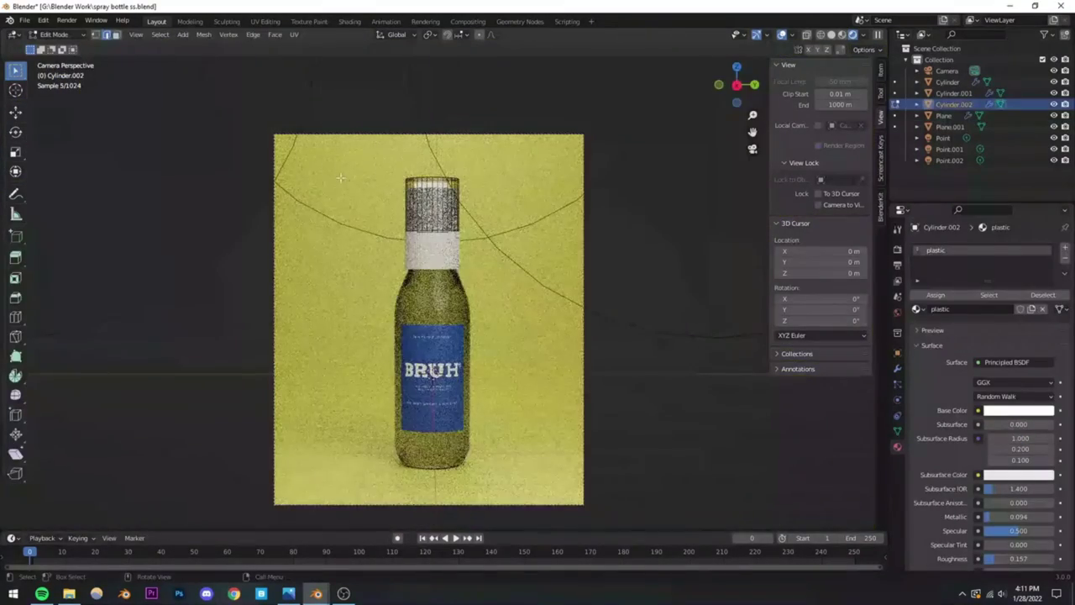
Step: Leave Edit Mode and give the ribbed collar a new material with a near-black base color
{"action": "key", "text": "Tab"}
{"action": "scroll", "coordinate": [435, 231], "scroll_direction": "up", "scroll_amount": 5}
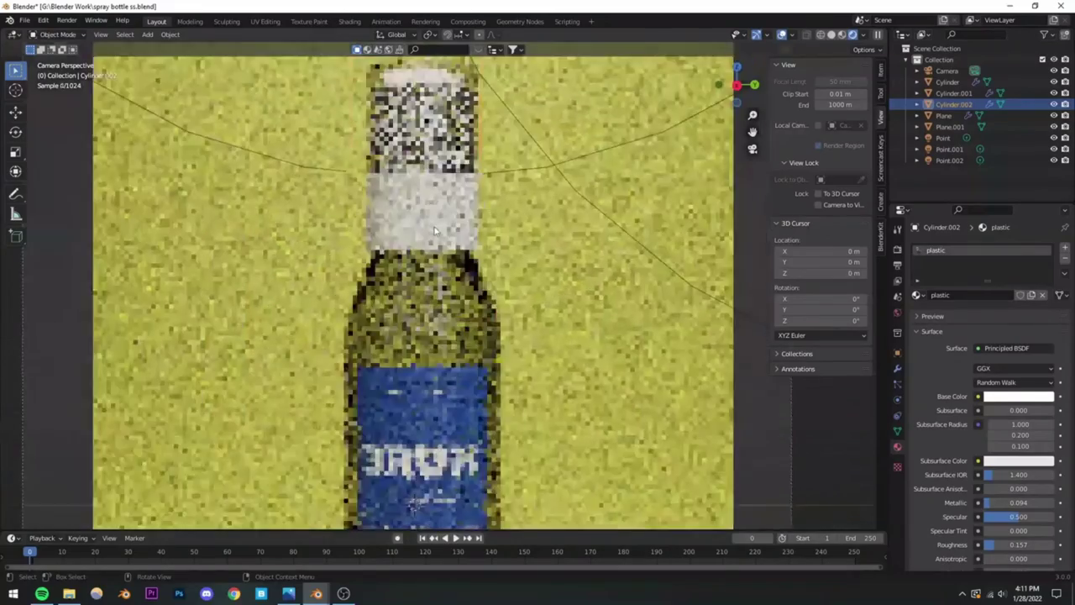
{"action": "left_click", "coordinate": [435, 231]}
{"action": "scroll", "coordinate": [429, 269], "scroll_direction": "up", "scroll_amount": 3}
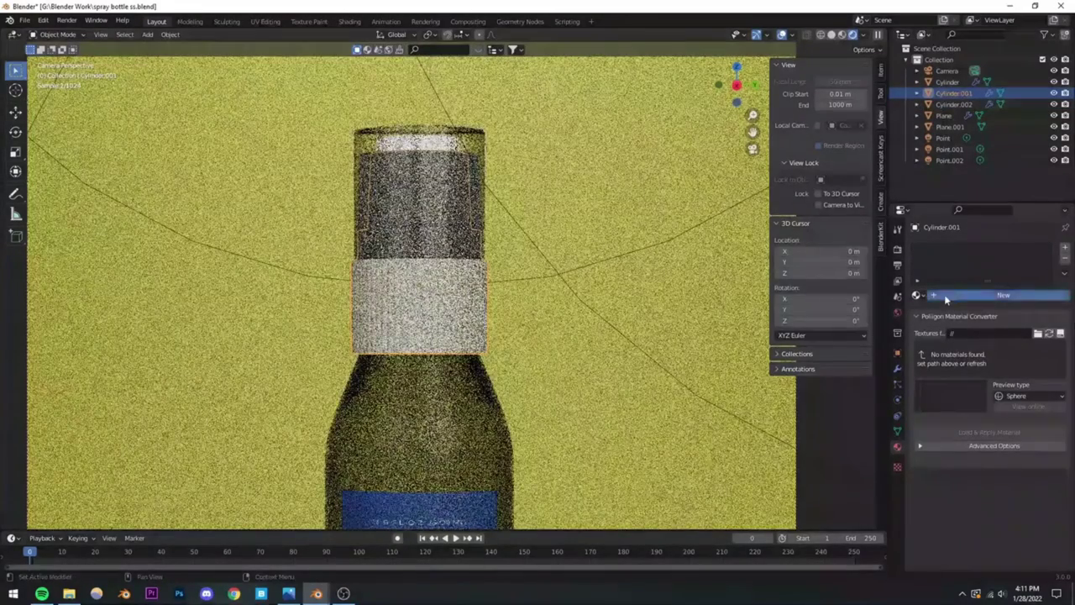
{"action": "left_click", "coordinate": [952, 296]}
{"action": "scroll", "coordinate": [991, 394], "scroll_direction": "down", "scroll_amount": 1}
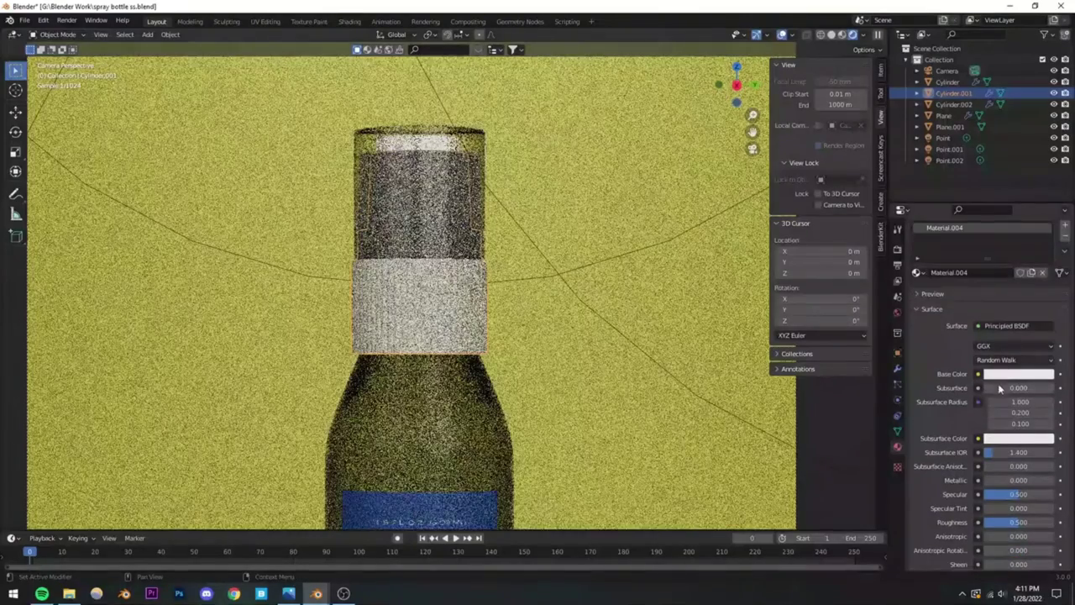
{"action": "left_click", "coordinate": [991, 374]}
{"action": "left_click", "coordinate": [1046, 285]}
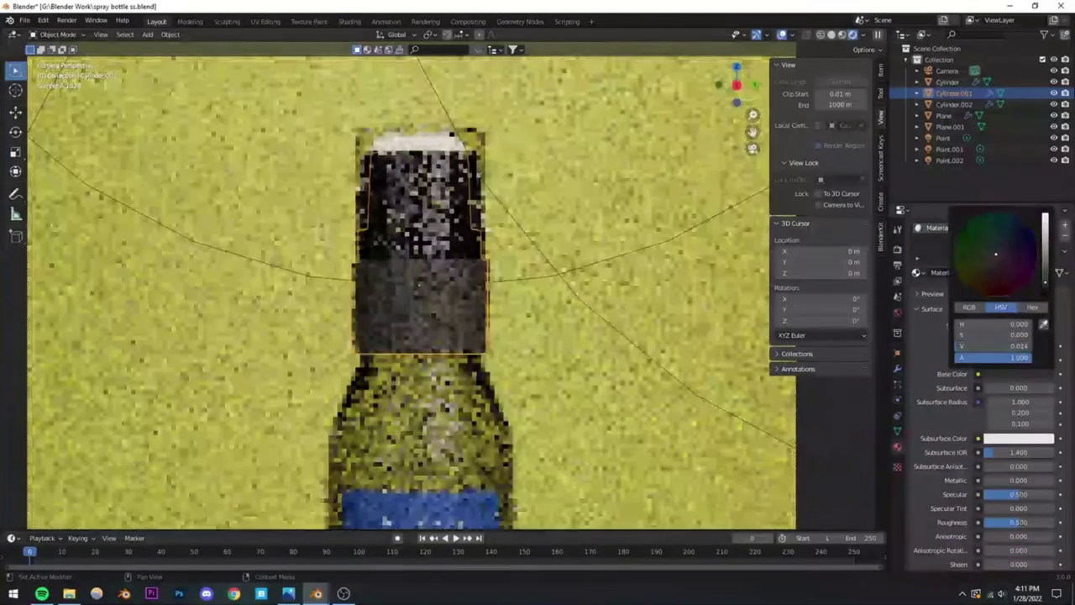
Step: Set the ribbed collar material's Specular to about 0.949 and Roughness to about 0.382, and save the file
{"action": "scroll", "coordinate": [1000, 429], "scroll_direction": "down", "scroll_amount": 3}
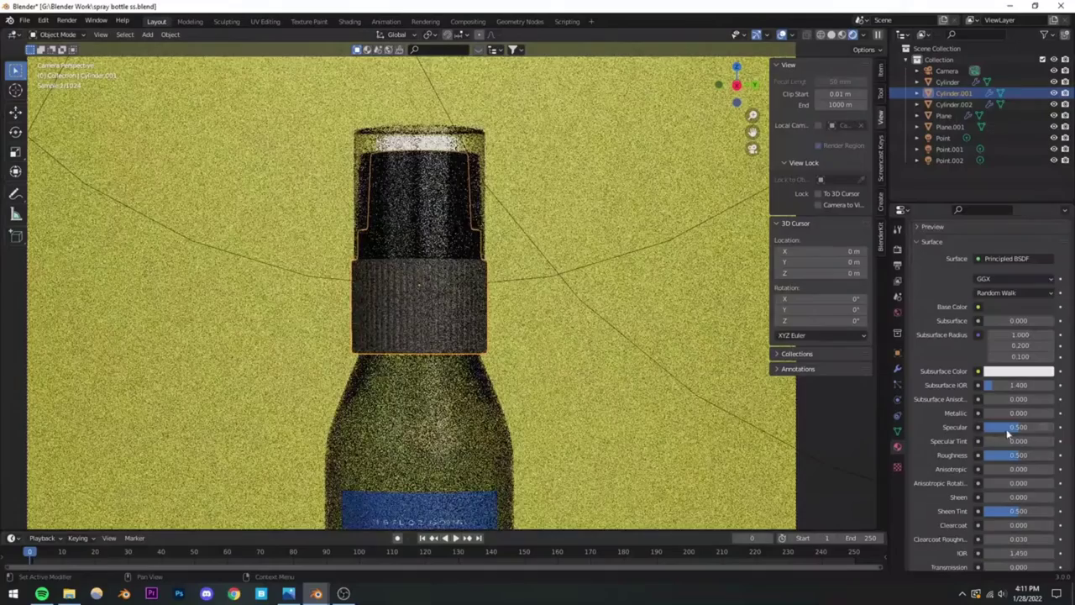
{"action": "left_click_drag", "start_coordinate": [1001, 461], "coordinate": [1027, 454]}
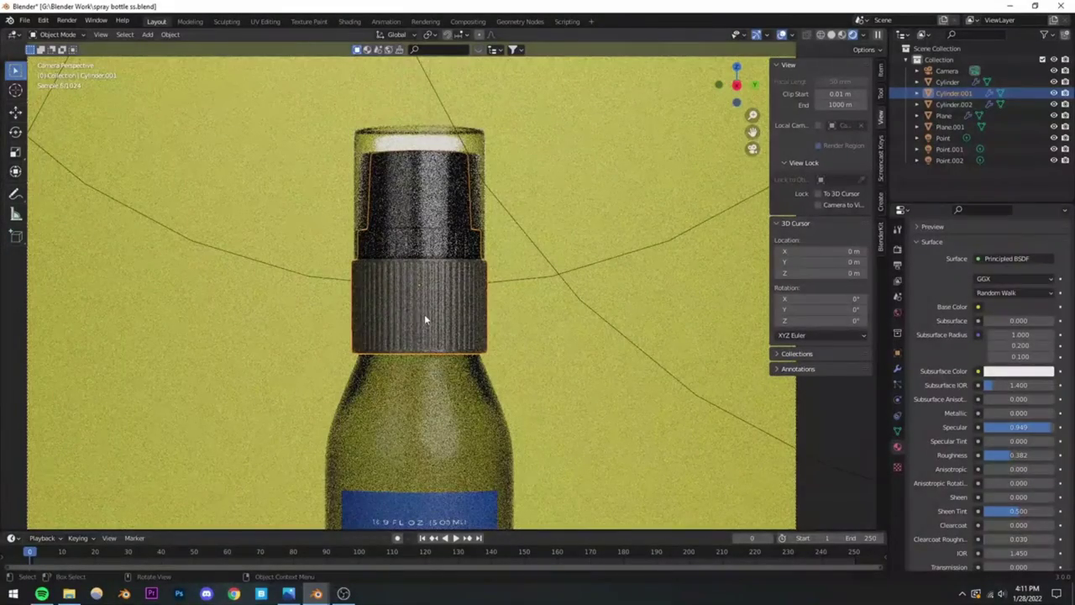
{"action": "scroll", "coordinate": [422, 319], "scroll_direction": "down", "scroll_amount": 3}
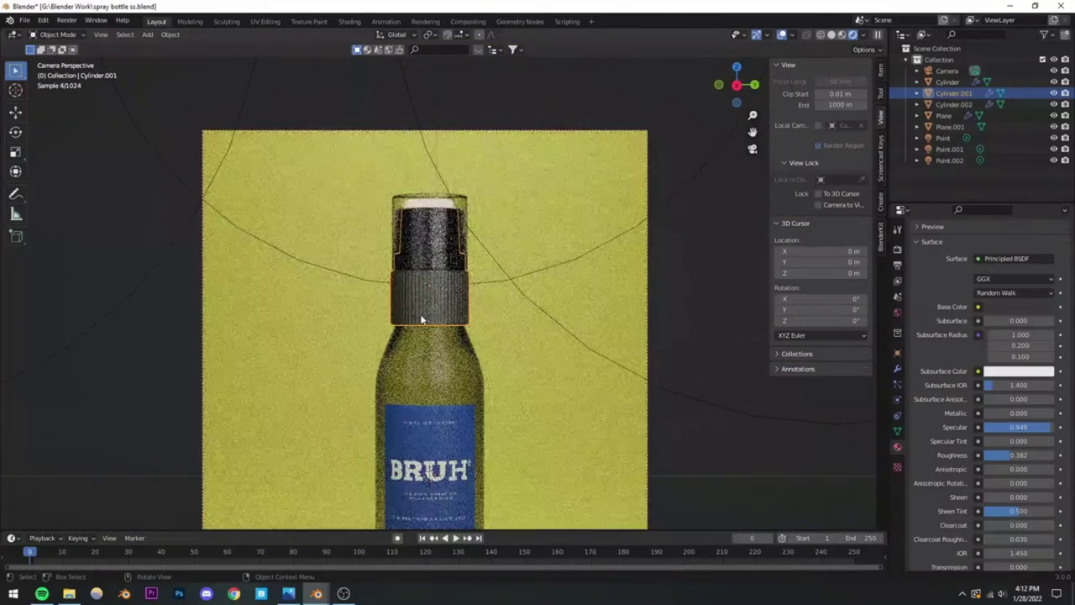
{"action": "middle_click_drag", "start_coordinate": [398, 316], "coordinate": [441, 304]}
{"action": "scroll", "coordinate": [374, 344], "scroll_direction": "up", "scroll_amount": 7}
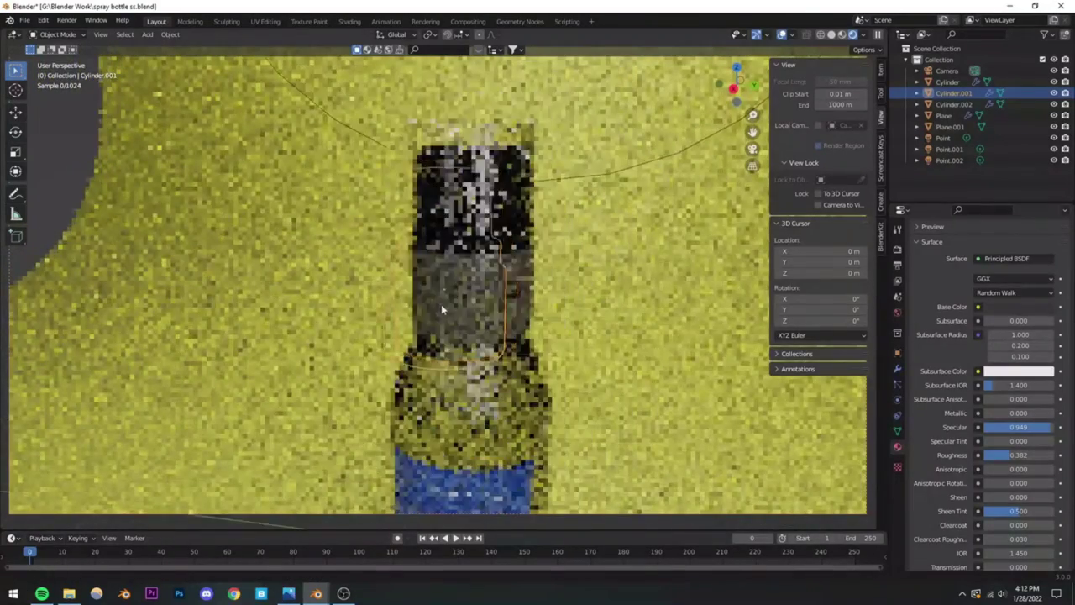
{"action": "key", "text": "ctrl+s"}
Step: Fine-tune the brightness of the ribbed collar's near-black base color
{"action": "left_click", "coordinate": [1004, 309]}
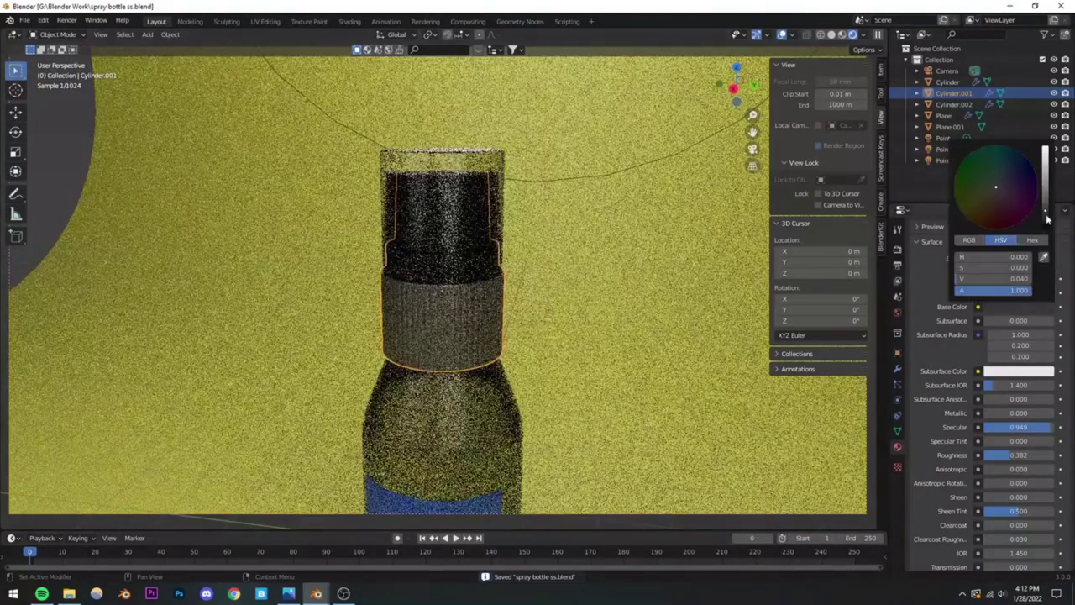
{"action": "left_click_drag", "start_coordinate": [1047, 215], "coordinate": [1046, 217]}
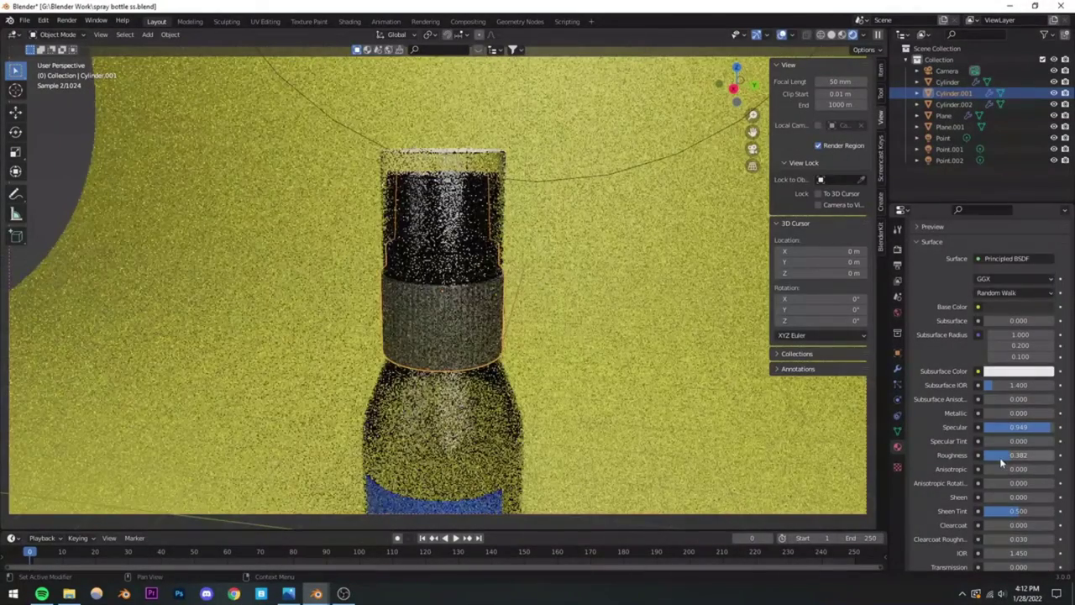
{"action": "mouse_move", "coordinate": [1000, 417]}
{"action": "left_mouse_down"}
{"action": "mouse_move", "coordinate": [1017, 416]}
{"action": "mouse_move", "coordinate": [1000, 417]}
{"action": "left_mouse_up"}
{"action": "scroll", "coordinate": [939, 436], "scroll_direction": "down", "scroll_amount": 4}
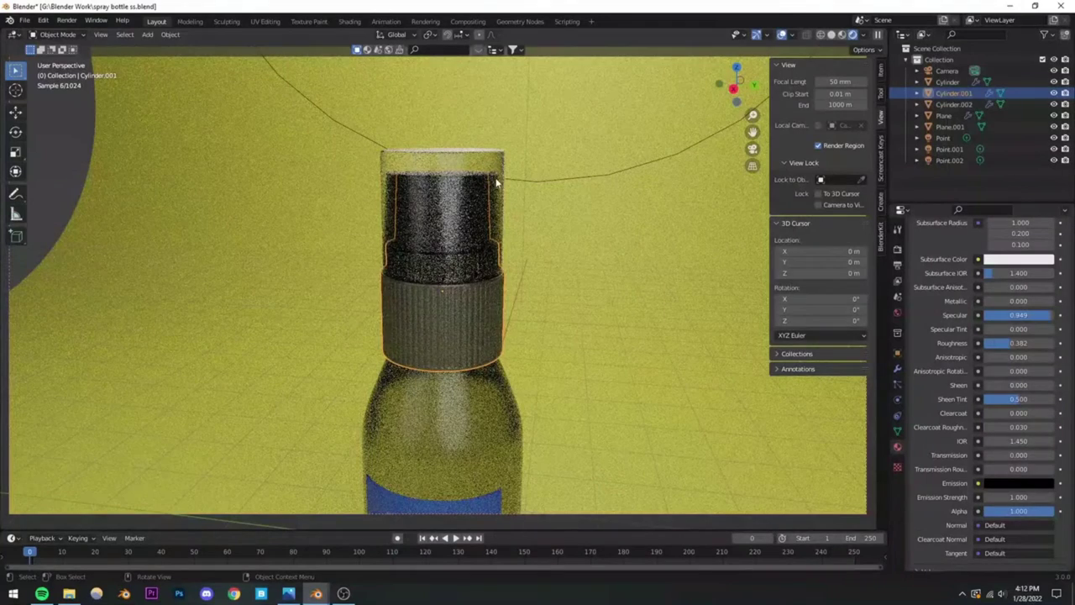
Step: Select the transparent upper cap and examine it together with the ribbed collar
{"action": "left_click", "coordinate": [483, 255]}
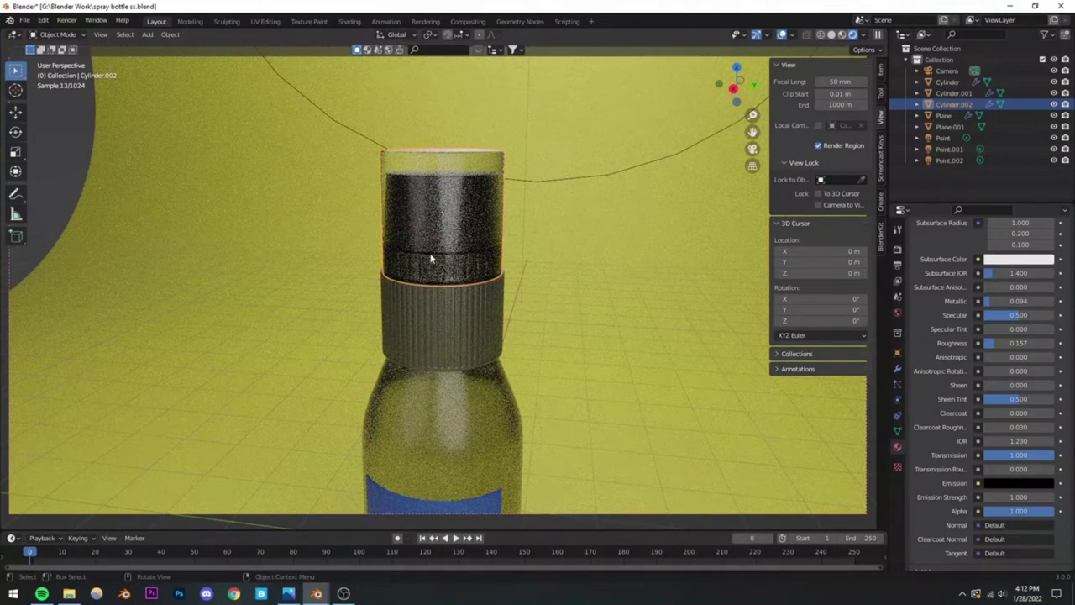
{"action": "scroll", "coordinate": [433, 232], "scroll_direction": "up", "scroll_amount": 3}
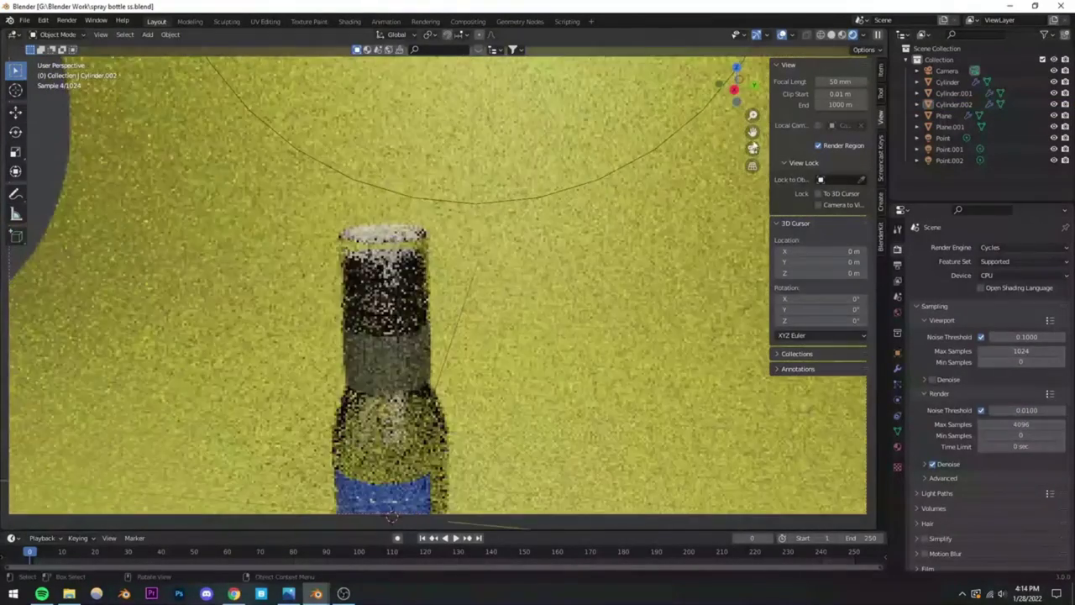
{"action": "key", "text": "KP_0"}
{"action": "scroll", "coordinate": [426, 209], "scroll_direction": "up", "scroll_amount": 4}
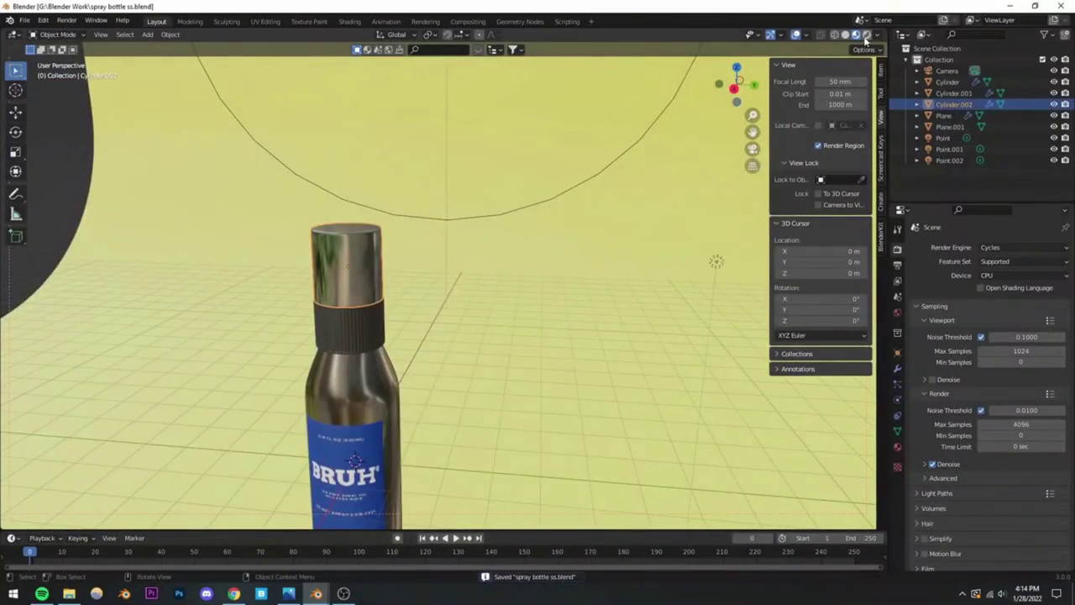
Step: Switch to rendered shading and flip the normals of the transparent cap's mesh
{"action": "left_click", "coordinate": [866, 35]}
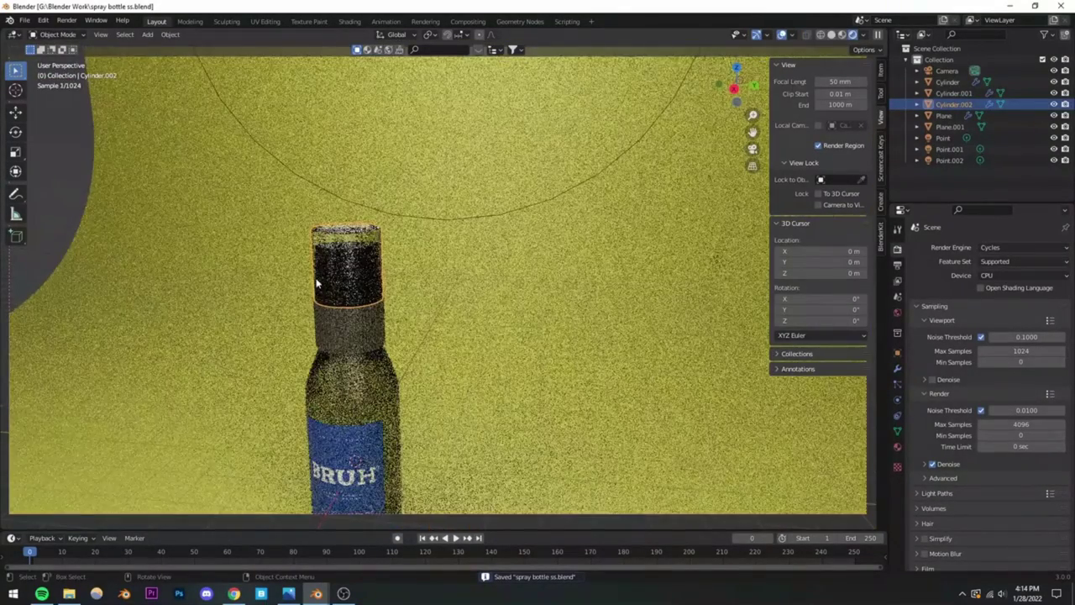
{"action": "scroll", "coordinate": [330, 286], "scroll_direction": "up", "scroll_amount": 6}
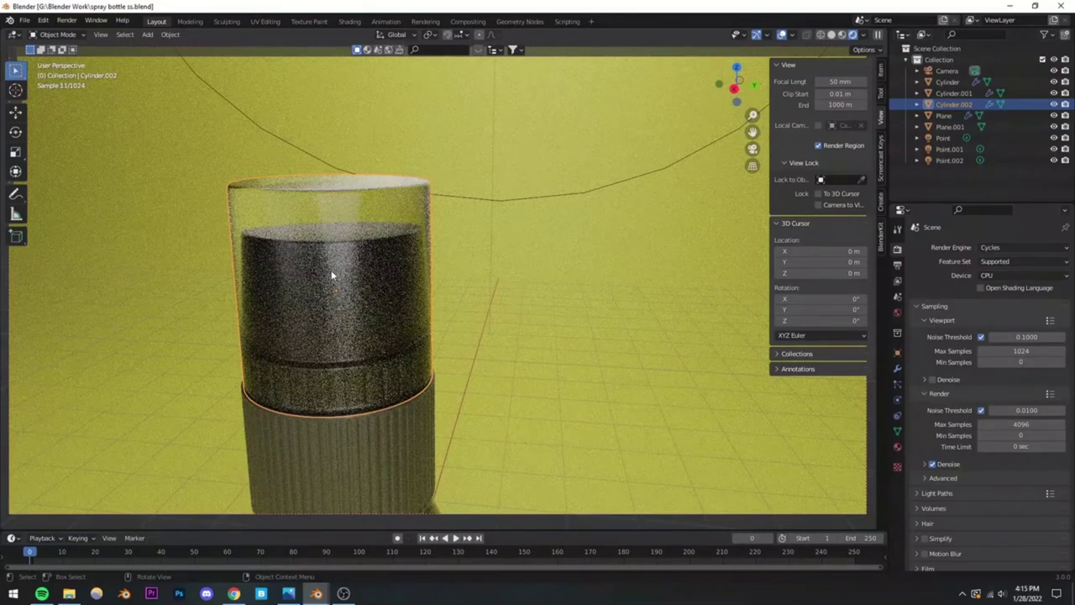
{"action": "key", "text": "Tab"}
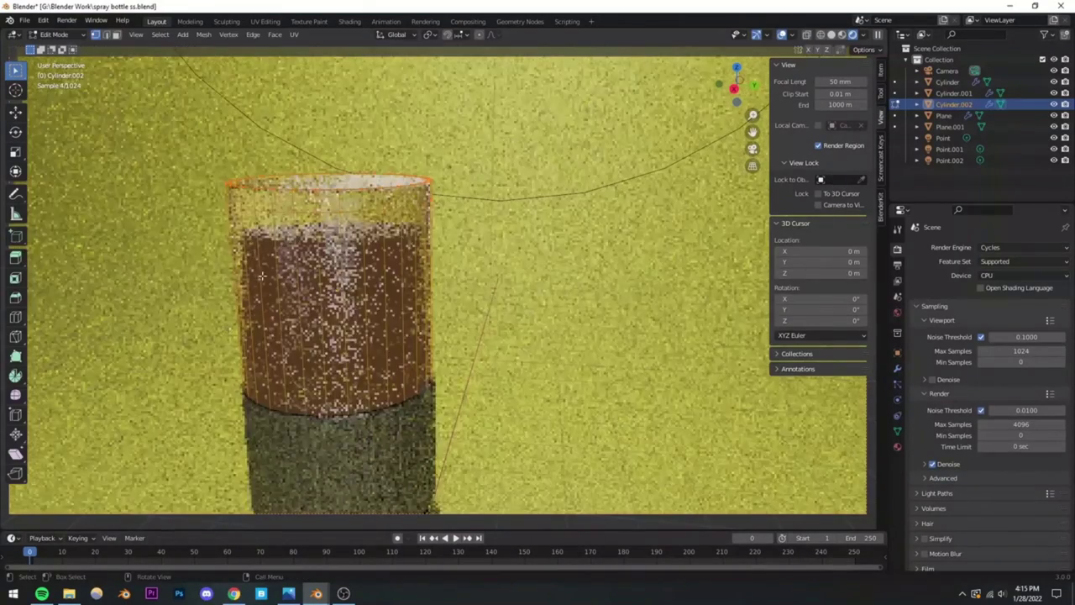
{"action": "left_click", "coordinate": [203, 35]}
{"action": "mouse_move", "coordinate": [243, 219]}
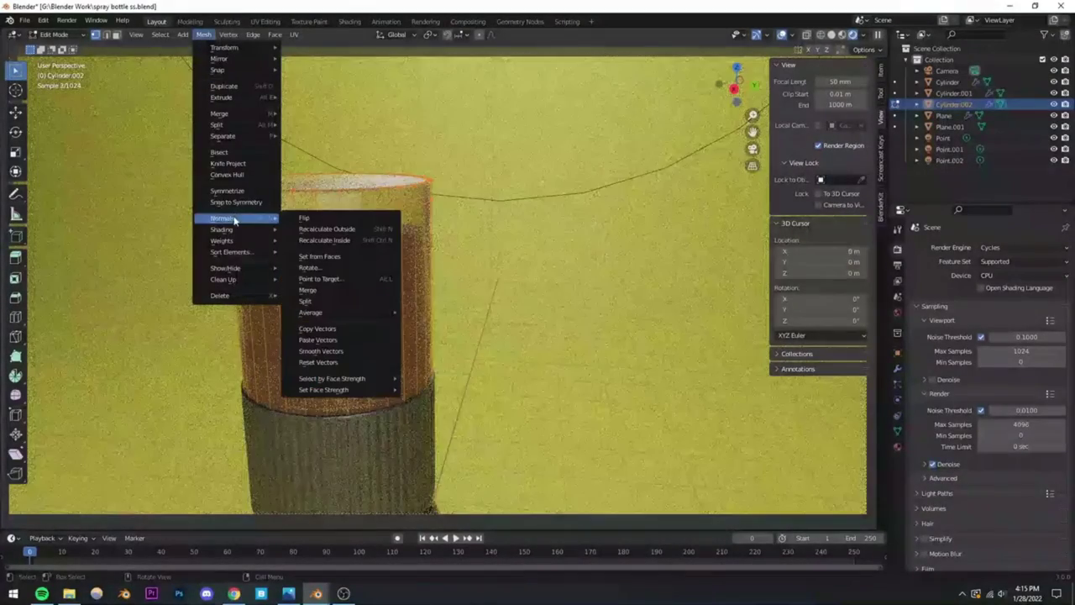
{"action": "left_click", "coordinate": [304, 218]}
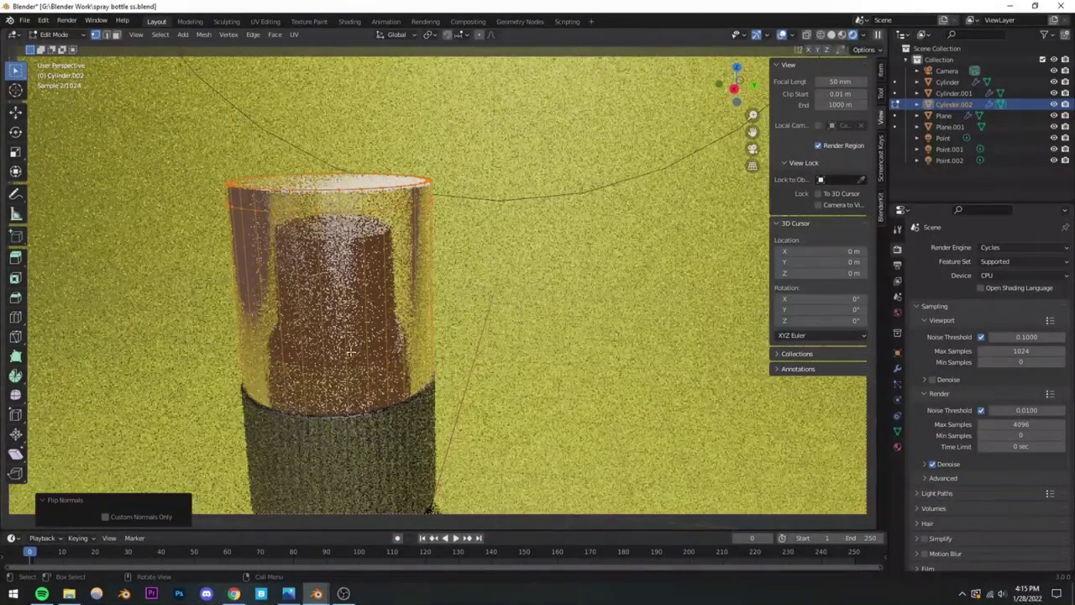
{"action": "key", "text": "Tab"}
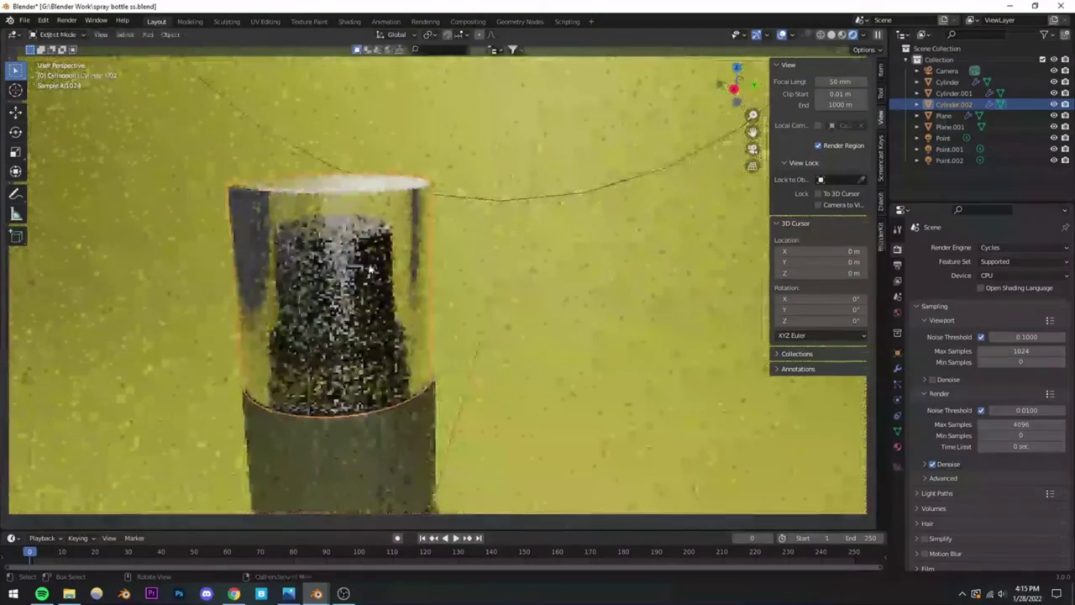
Step: View the bottle's cap through the camera and open its material's surface settings
{"action": "scroll", "coordinate": [526, 268], "scroll_direction": "down", "scroll_amount": 4}
{"action": "left_click", "coordinate": [753, 149]}
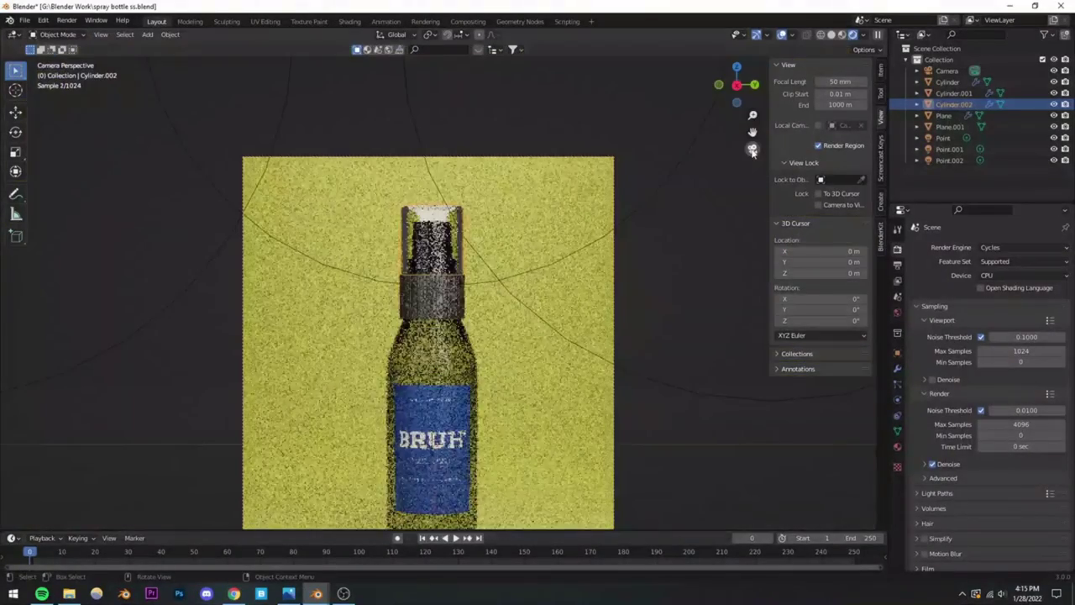
{"action": "scroll", "coordinate": [470, 217], "scroll_direction": "up", "scroll_amount": 3}
{"action": "scroll", "coordinate": [404, 307], "scroll_direction": "up", "scroll_amount": 5}
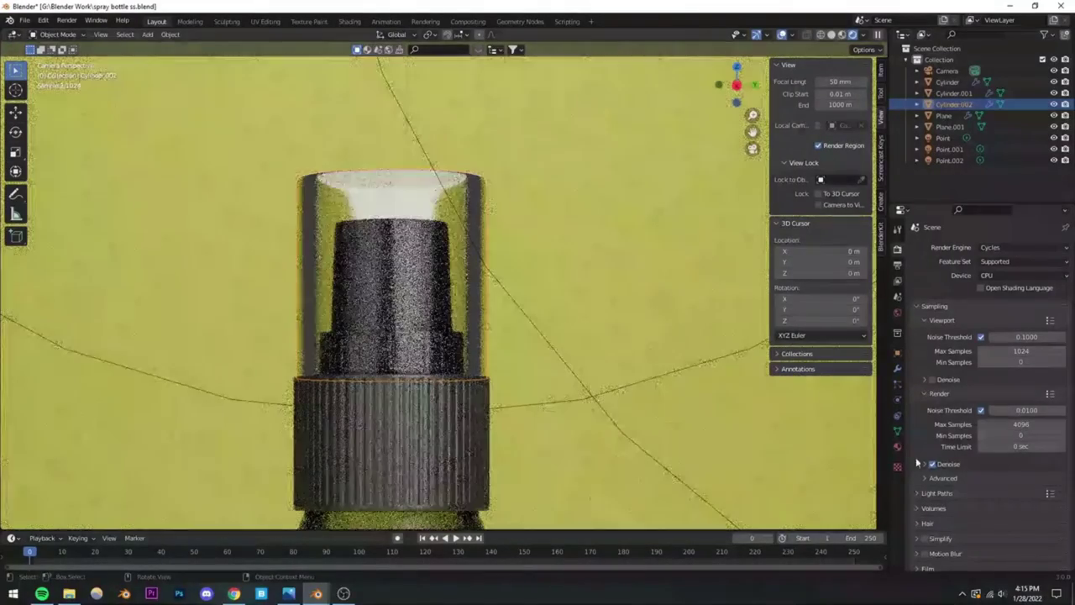
{"action": "left_click", "coordinate": [897, 448]}
{"action": "scroll", "coordinate": [944, 436], "scroll_direction": "down", "scroll_amount": 12}
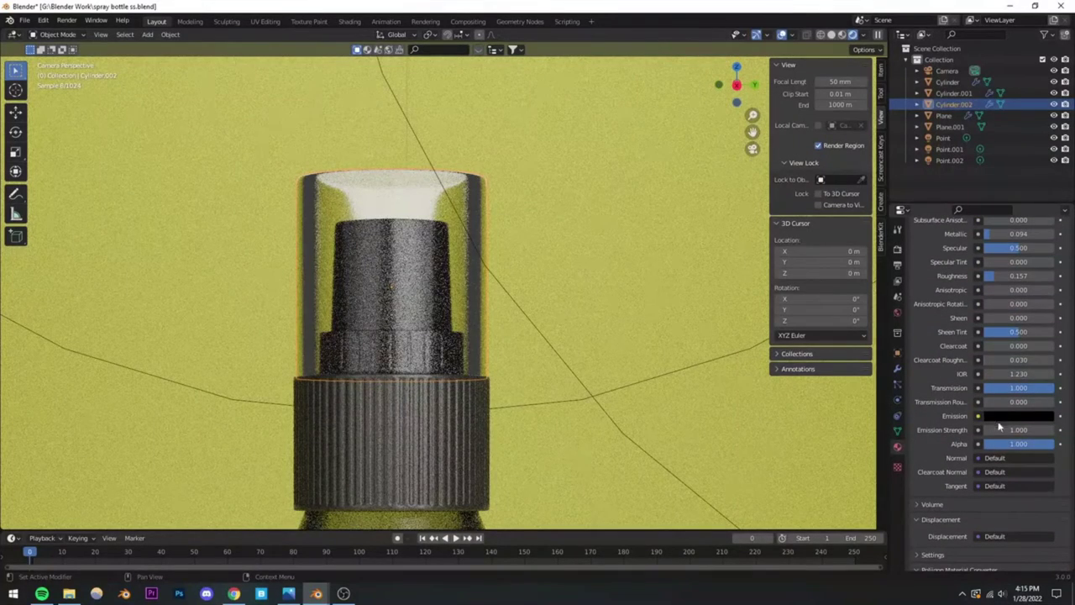
Step: Try IOR values between 1.03 and 1.63 on the transparent cap's material, ending at 1.13
{"action": "left_click", "coordinate": [1052, 377]}
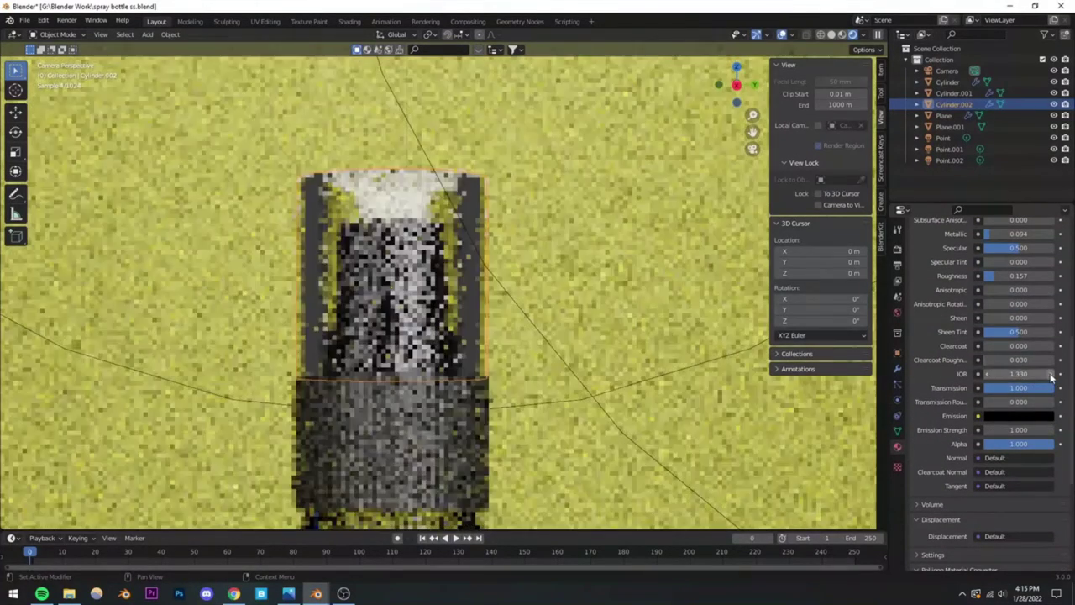
{"action": "left_click", "coordinate": [1051, 376]}
{"action": "left_click", "coordinate": [1051, 377]}
{"action": "left_click", "coordinate": [1051, 376]}
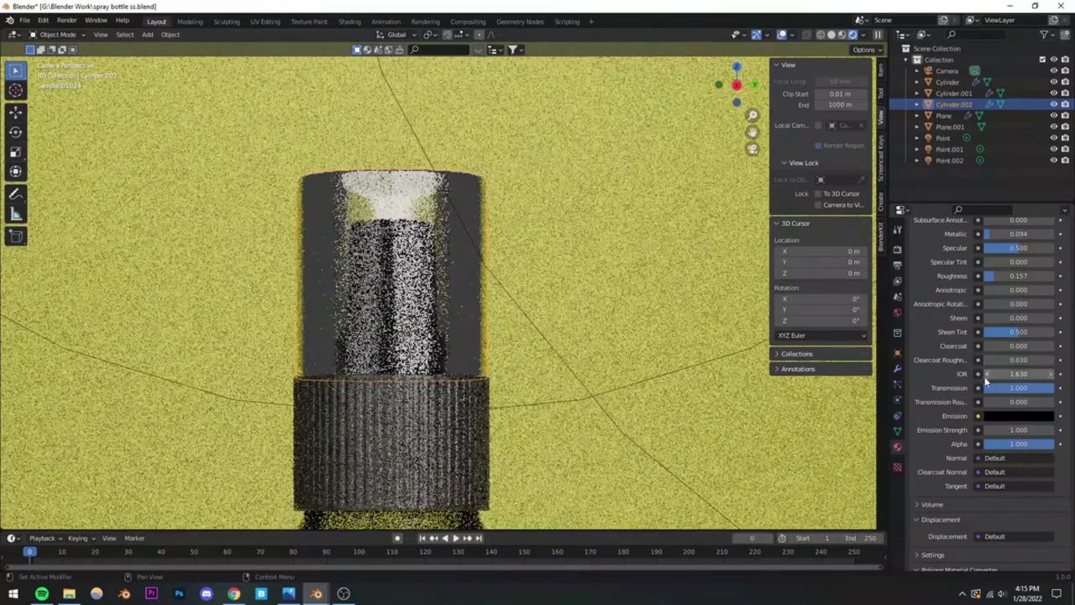
{"action": "left_click_drag", "start_coordinate": [987, 377], "coordinate": [937, 377]}
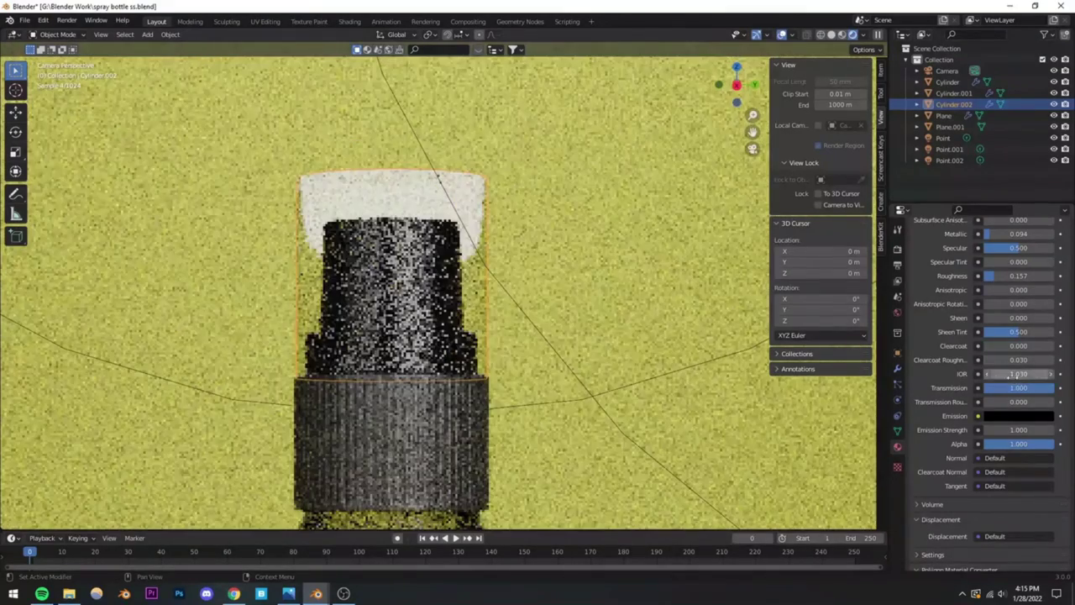
{"action": "left_click", "coordinate": [1050, 377]}
Step: Set the transparent cap material's Metallic to 0 and its IOR to 1.1
{"action": "scroll", "coordinate": [963, 384], "scroll_direction": "up", "scroll_amount": 5}
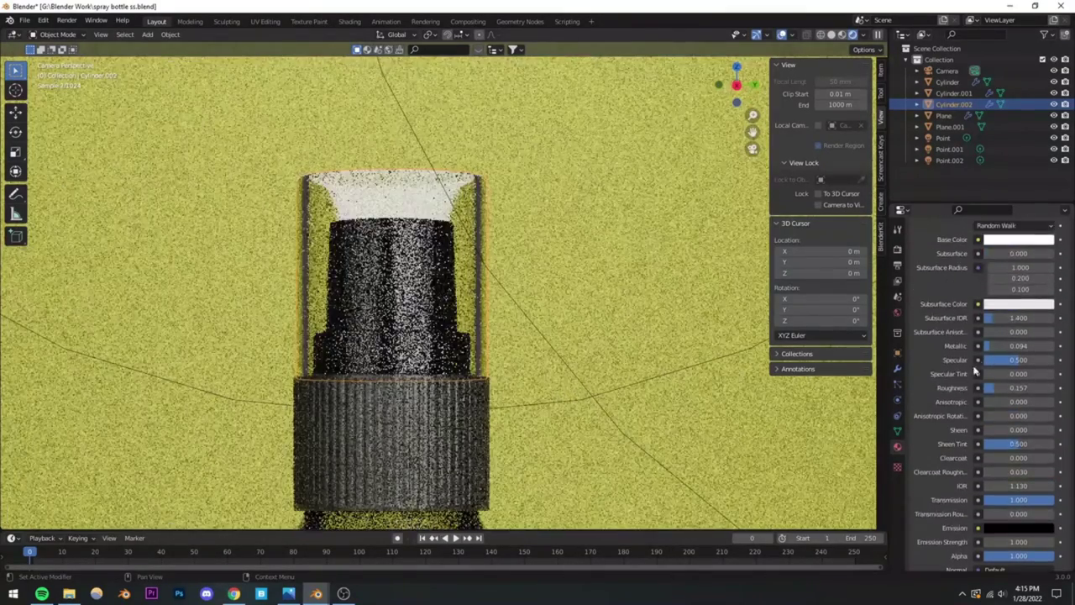
{"action": "left_click_drag", "start_coordinate": [1018, 348], "coordinate": [982, 346]}
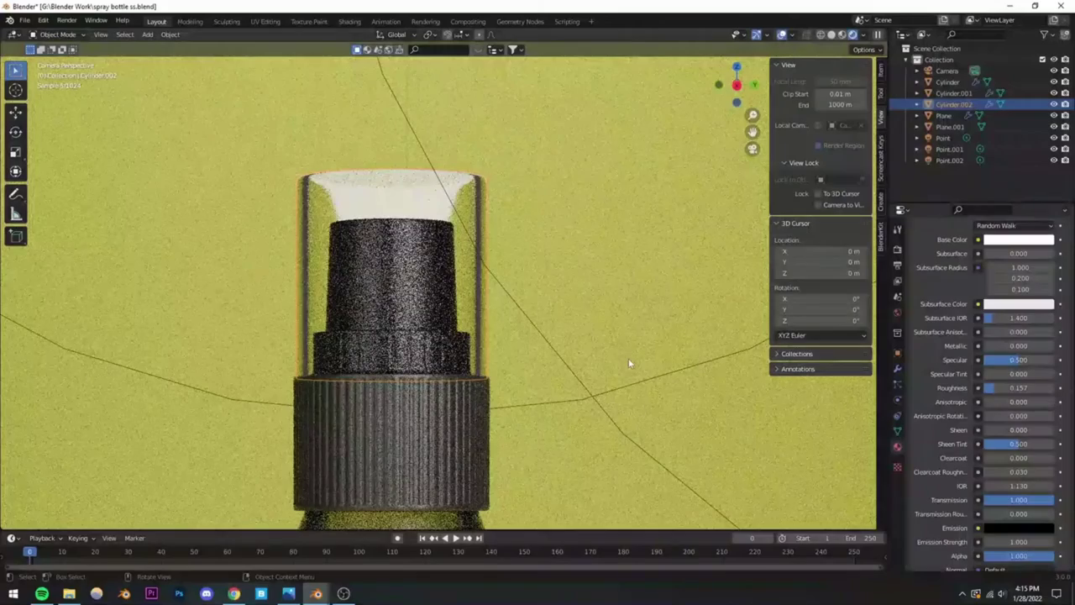
{"action": "scroll", "coordinate": [974, 454], "scroll_direction": "down", "scroll_amount": 2}
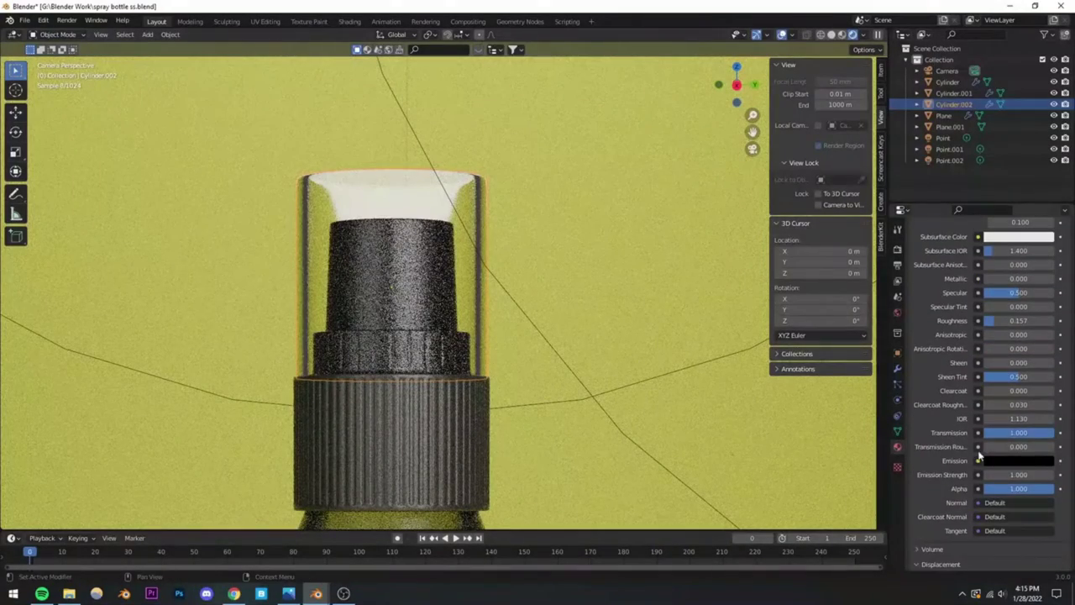
{"action": "left_click", "coordinate": [988, 420]}
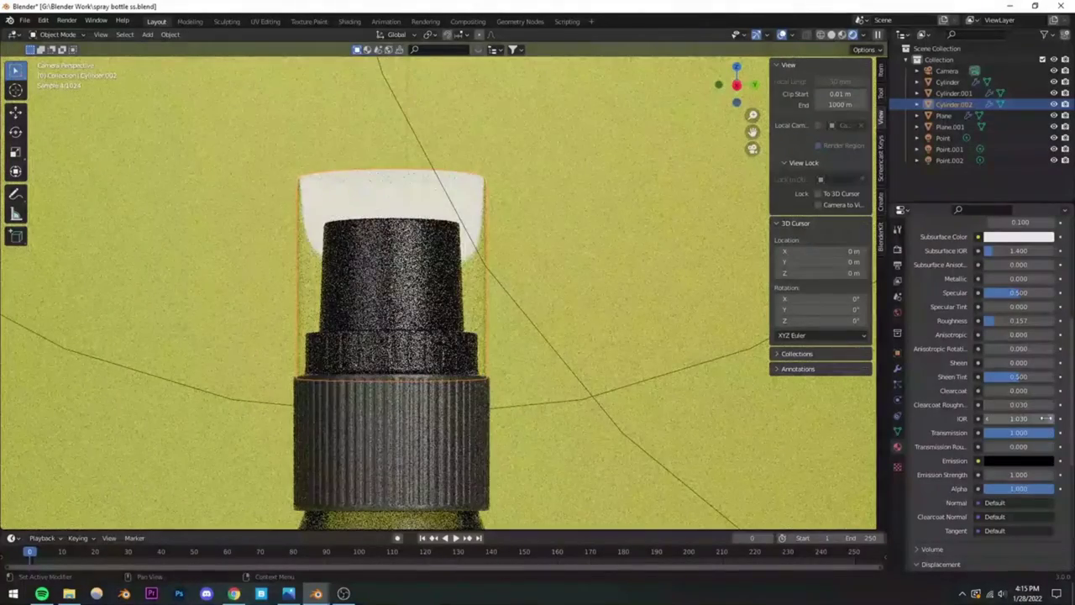
{"action": "left_click", "coordinate": [1052, 418]}
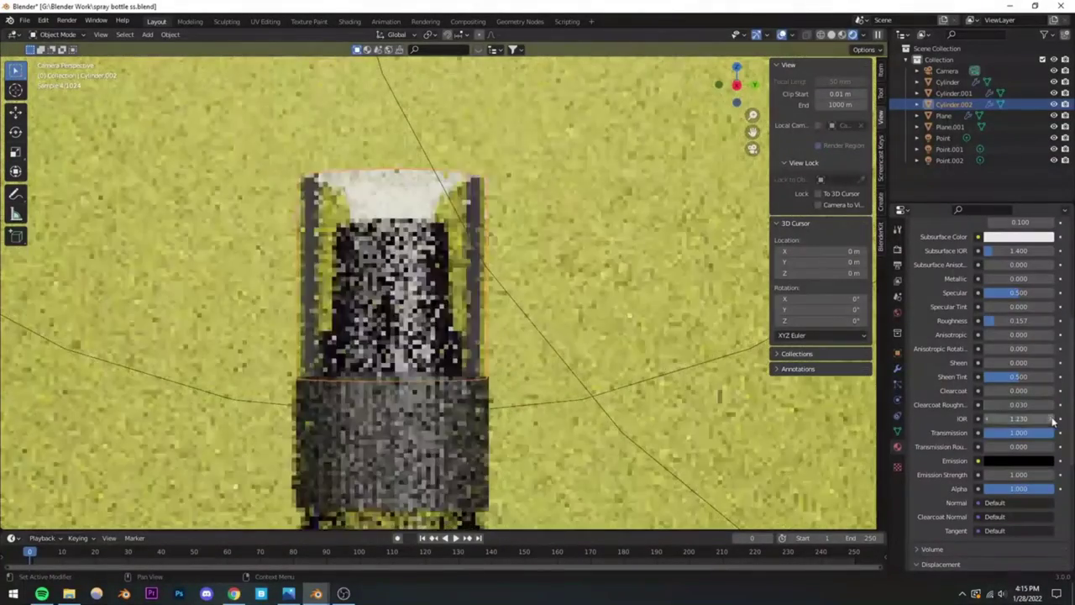
{"action": "left_click", "coordinate": [988, 419]}
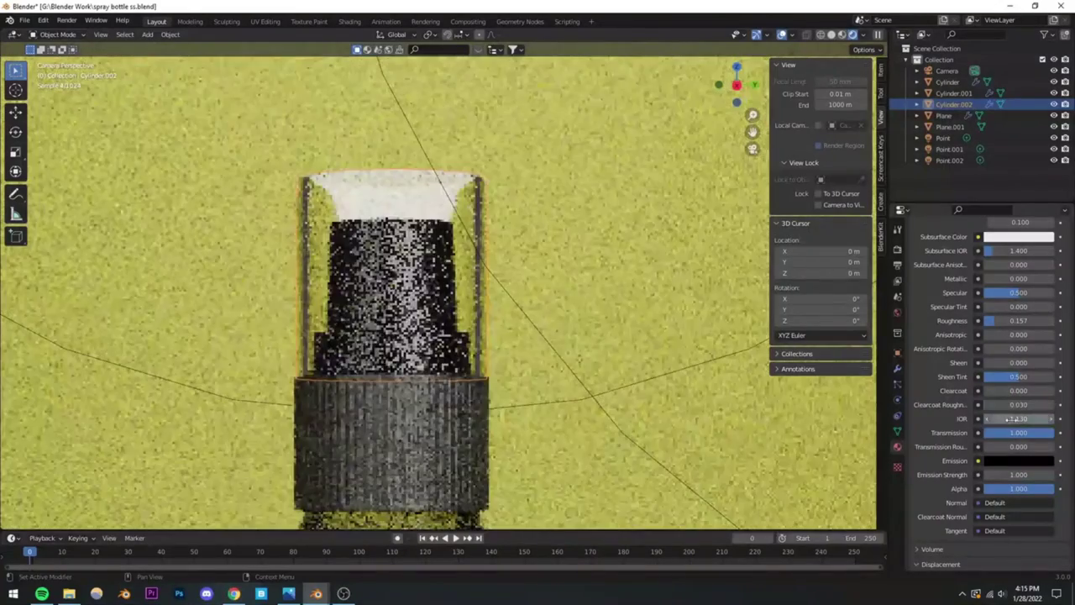
{"action": "left_click", "coordinate": [1013, 419]}
{"action": "type", "text": "1.1"}
{"action": "key", "text": "Return"}
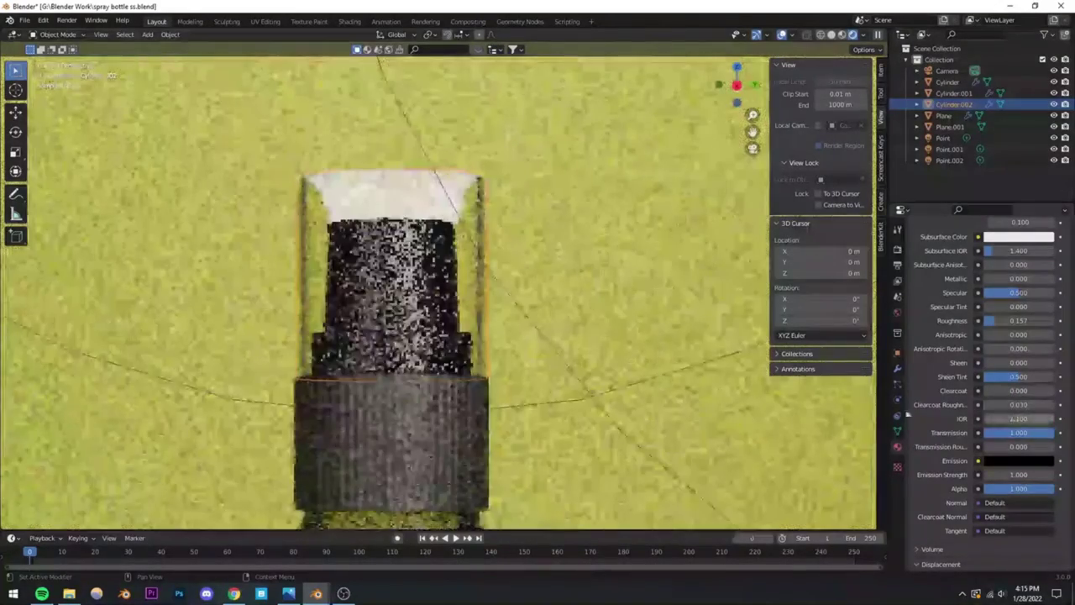
Step: Test the transparent cap material's Roughness at 1.0, then lower it again
{"action": "scroll", "coordinate": [907, 405], "scroll_direction": "up", "scroll_amount": 1}
{"action": "left_click_drag", "start_coordinate": [996, 343], "coordinate": [1055, 346]}
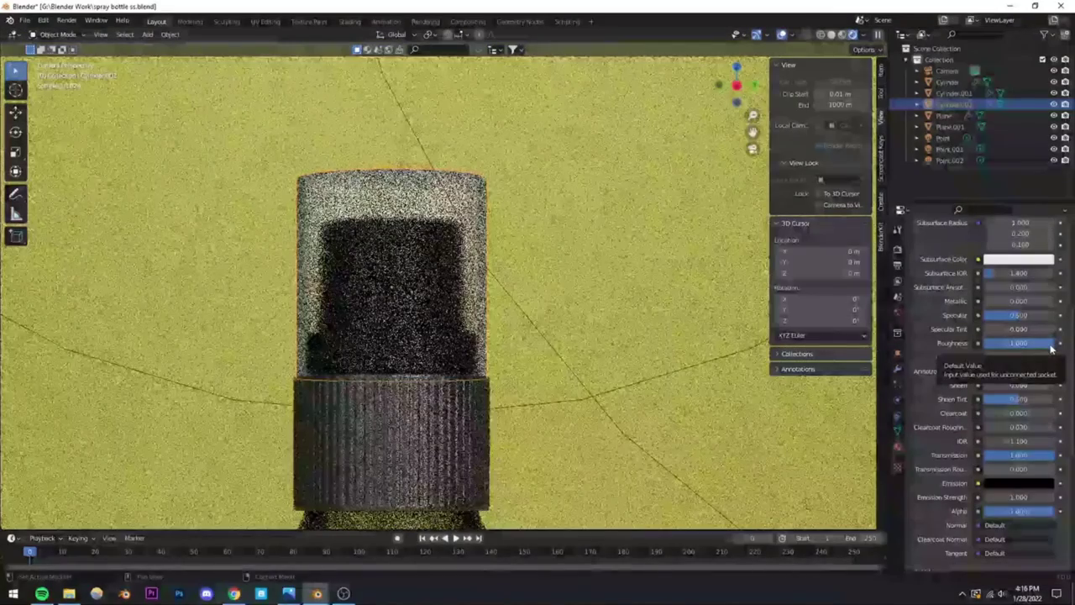
{"action": "left_click_drag", "start_coordinate": [1051, 350], "coordinate": [1007, 316]}
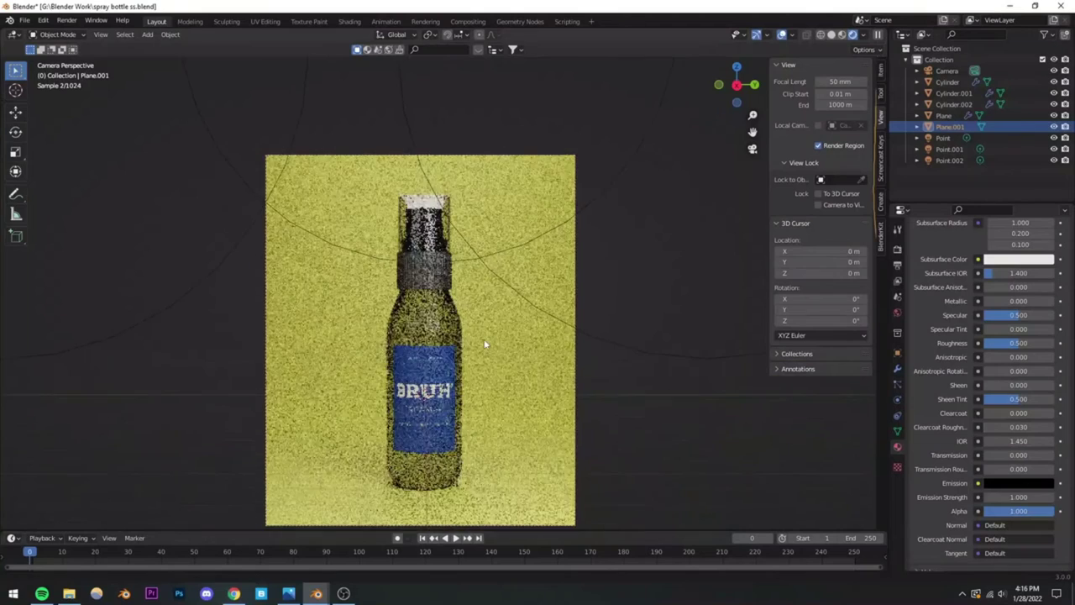
Step: Save the file and switch the viewport to Material Preview shading
{"action": "middle_click_drag", "start_coordinate": [465, 351], "coordinate": [465, 340], "text": "shift"}
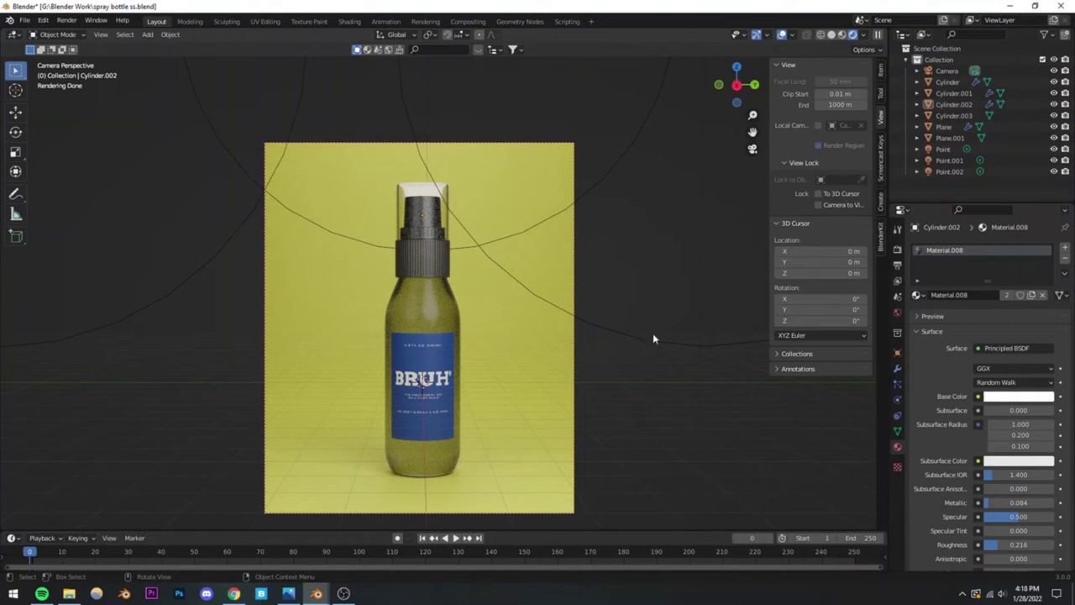
{"action": "scroll", "coordinate": [932, 394], "scroll_direction": "down", "scroll_amount": 5}
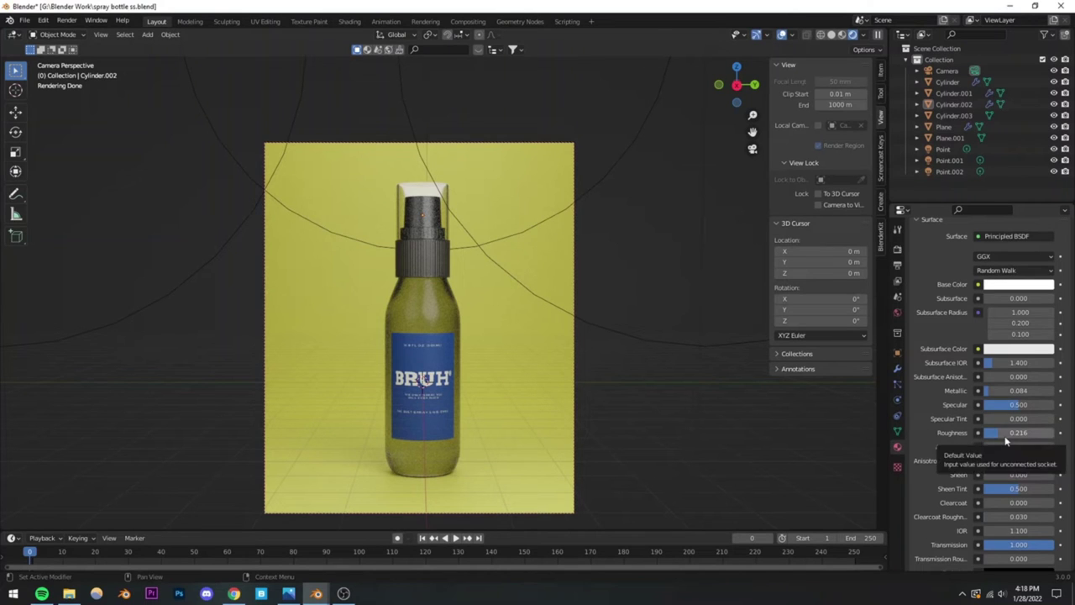
{"action": "scroll", "coordinate": [941, 501], "scroll_direction": "down", "scroll_amount": 5}
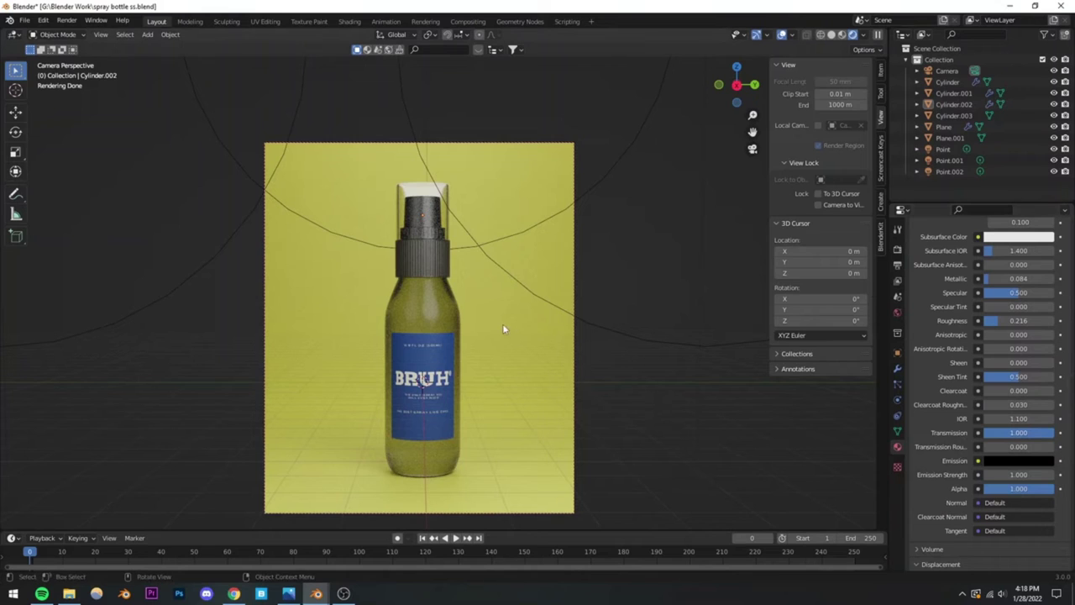
{"action": "key", "text": "ctrl+s"}
{"action": "key", "text": "z"}
{"action": "left_click", "coordinate": [449, 320]}
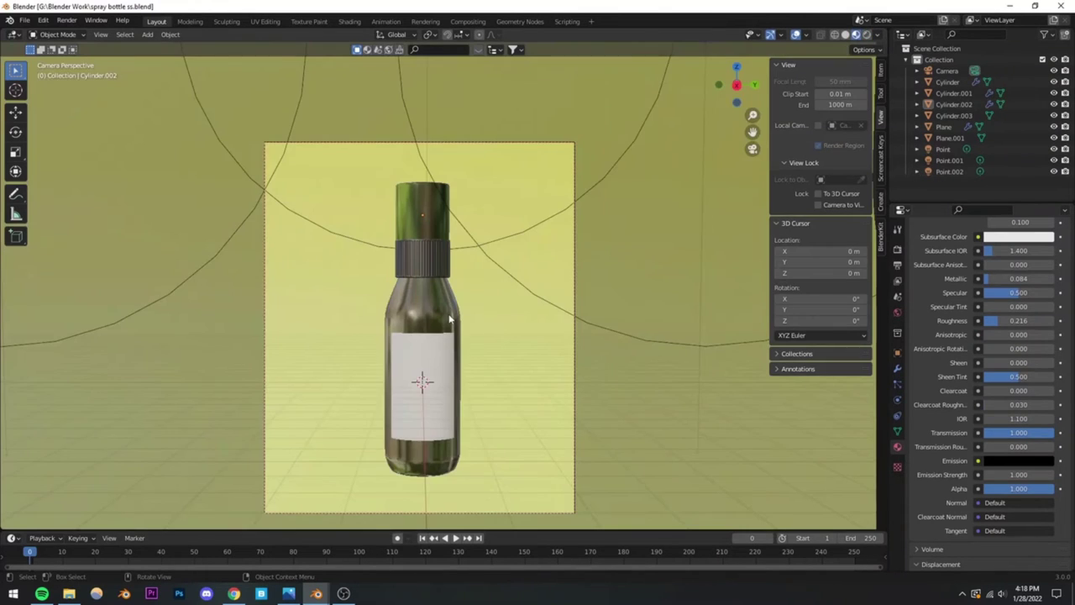
{"action": "key", "text": "ctrl+s"}
Step: Bring the whole backdrop set into view and split the 3D viewport vertically into two equal areas
{"action": "middle_click_drag", "start_coordinate": [426, 353], "coordinate": [560, 313]}
{"action": "scroll", "coordinate": [448, 387], "scroll_direction": "up", "scroll_amount": 3}
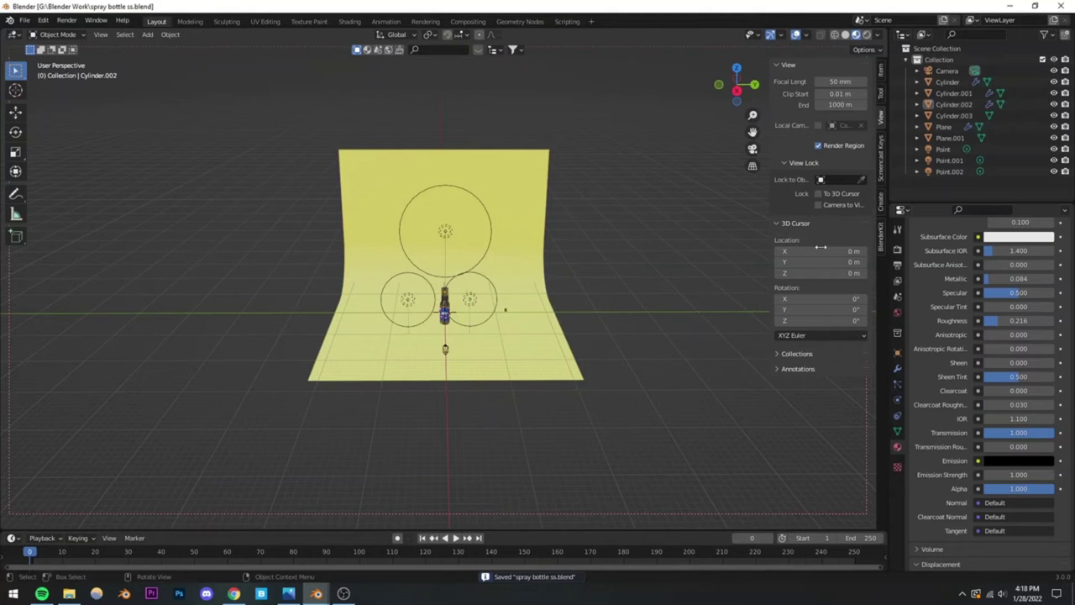
{"action": "right_click", "coordinate": [880, 241]}
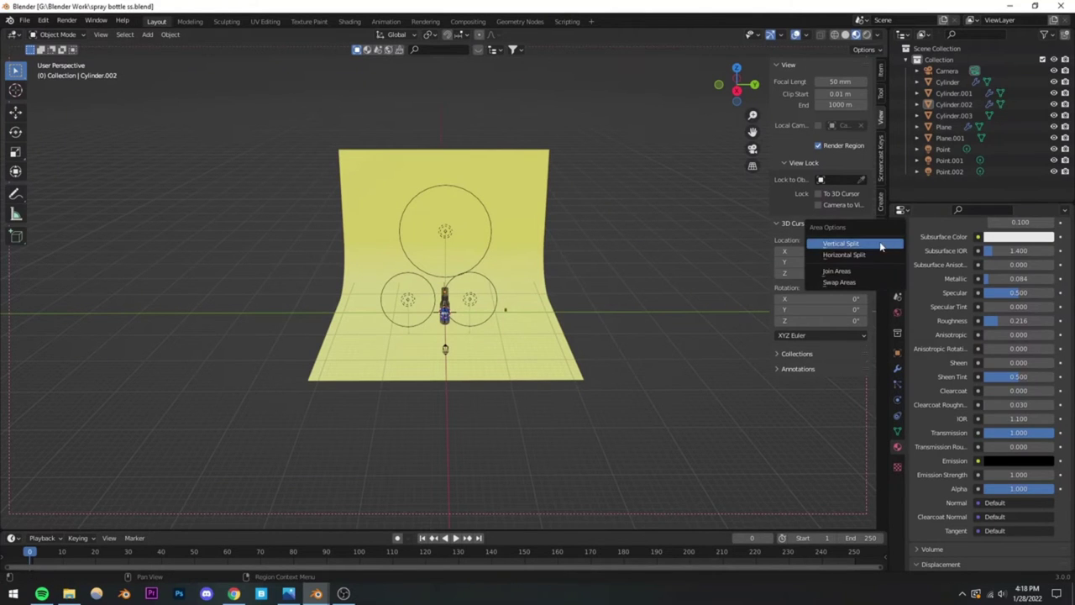
{"action": "left_click", "coordinate": [874, 244]}
{"action": "left_click", "coordinate": [481, 254]}
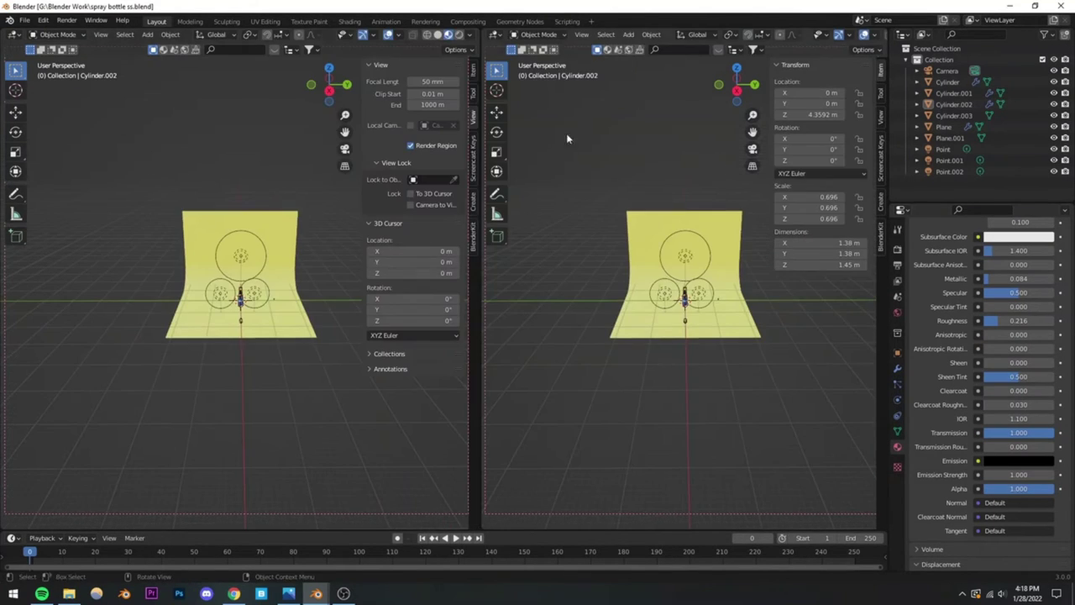
Step: Widen the second viewport and show the scene there in rendered shading through the camera
{"action": "left_click_drag", "start_coordinate": [889, 50], "coordinate": [986, 49]}
{"action": "left_click", "coordinate": [965, 35]}
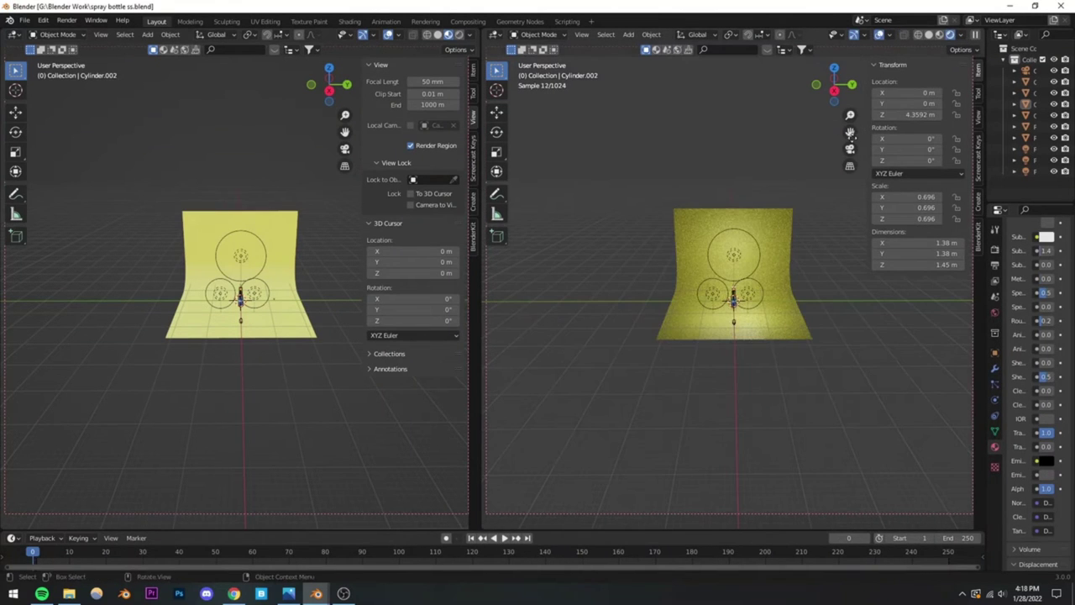
{"action": "left_click", "coordinate": [850, 149]}
{"action": "scroll", "coordinate": [733, 356], "scroll_direction": "up", "scroll_amount": 5}
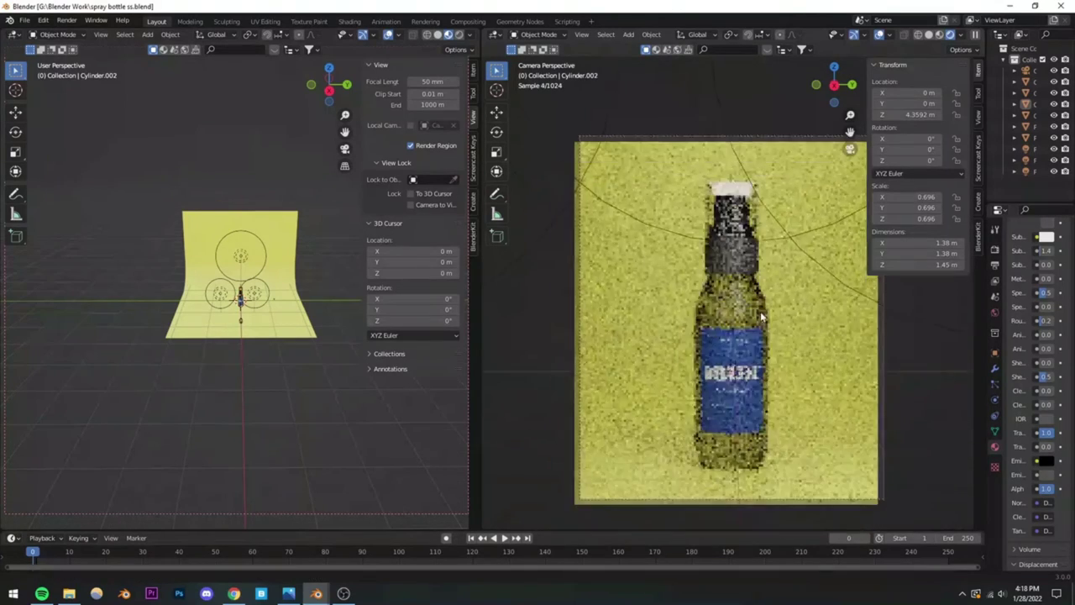
Step: Hide the sidebar of the camera viewport and narrow that viewport so the bottle fills it
{"action": "middle_click_drag", "start_coordinate": [760, 311], "coordinate": [832, 302], "text": "shift"}
{"action": "left_click_drag", "start_coordinate": [870, 189], "coordinate": [991, 192]}
{"action": "left_click_drag", "start_coordinate": [479, 270], "coordinate": [681, 263]}
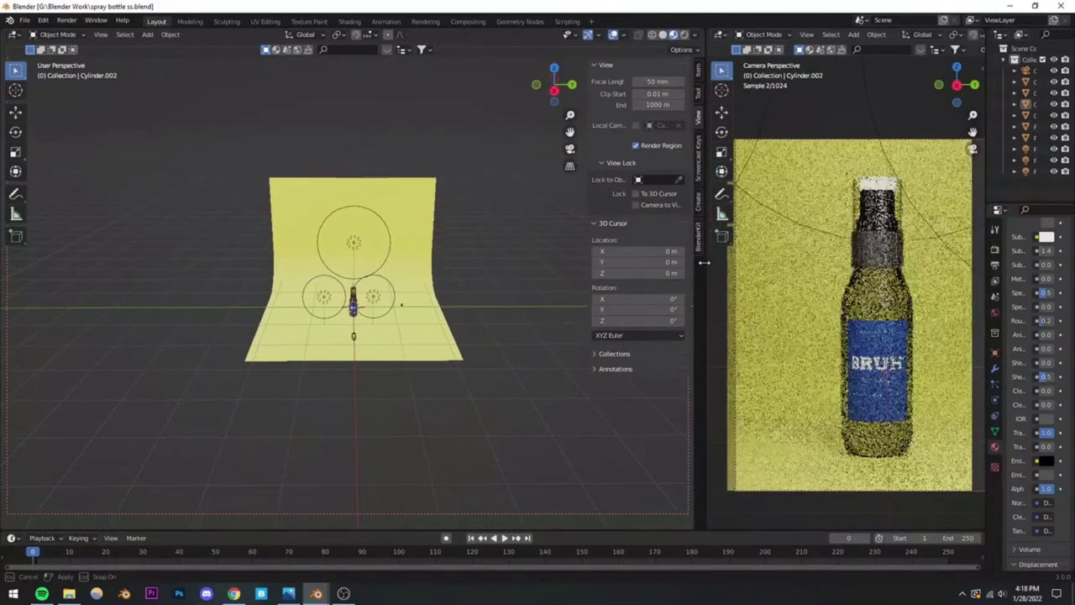
{"action": "scroll", "coordinate": [860, 331], "scroll_direction": "up", "scroll_amount": 4}
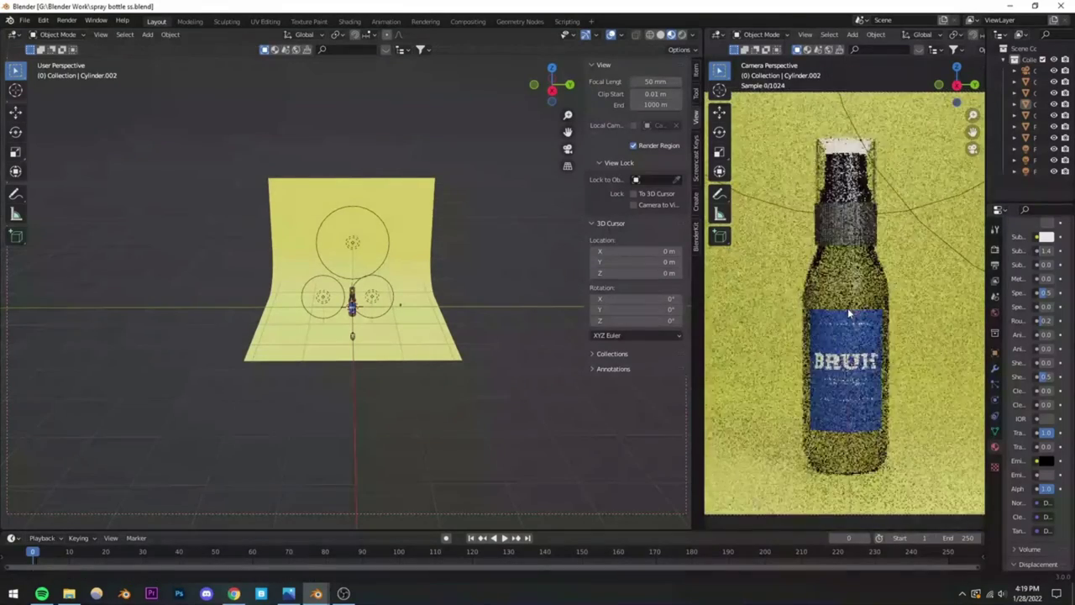
{"action": "scroll", "coordinate": [847, 307], "scroll_direction": "up", "scroll_amount": 2}
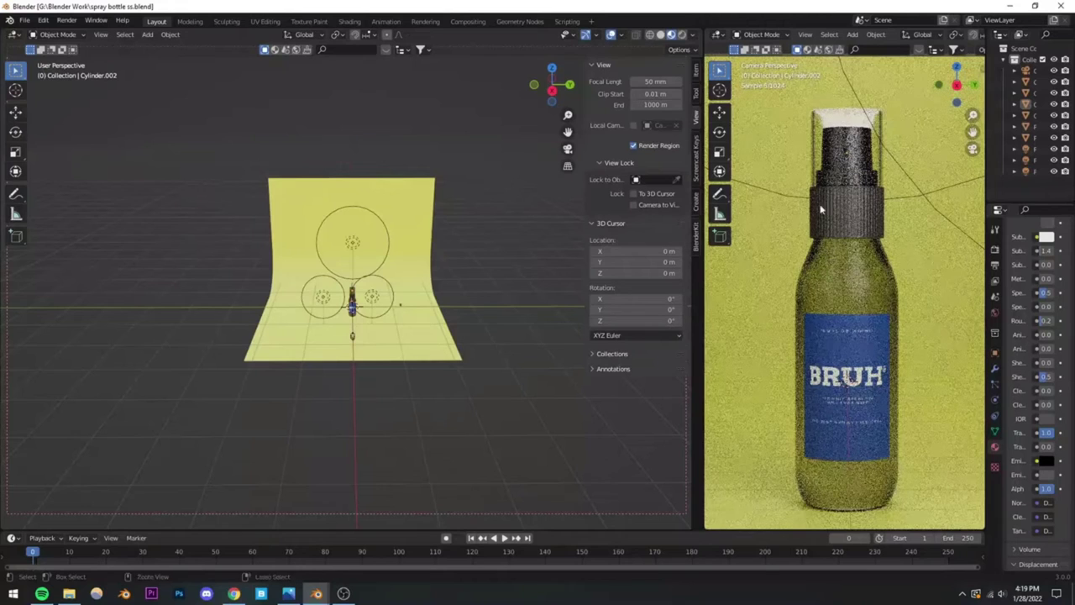
Step: Limit the camera viewport's render region to a tall rectangle around the bottle, and frame the lights and backdrop in the other viewport
{"action": "key", "text": "ctrl+b"}
{"action": "left_click_drag", "start_coordinate": [767, 102], "coordinate": [921, 523]}
{"action": "scroll", "coordinate": [420, 304], "scroll_direction": "down", "scroll_amount": 4}
{"action": "middle_click_drag", "start_coordinate": [424, 306], "coordinate": [386, 310]}
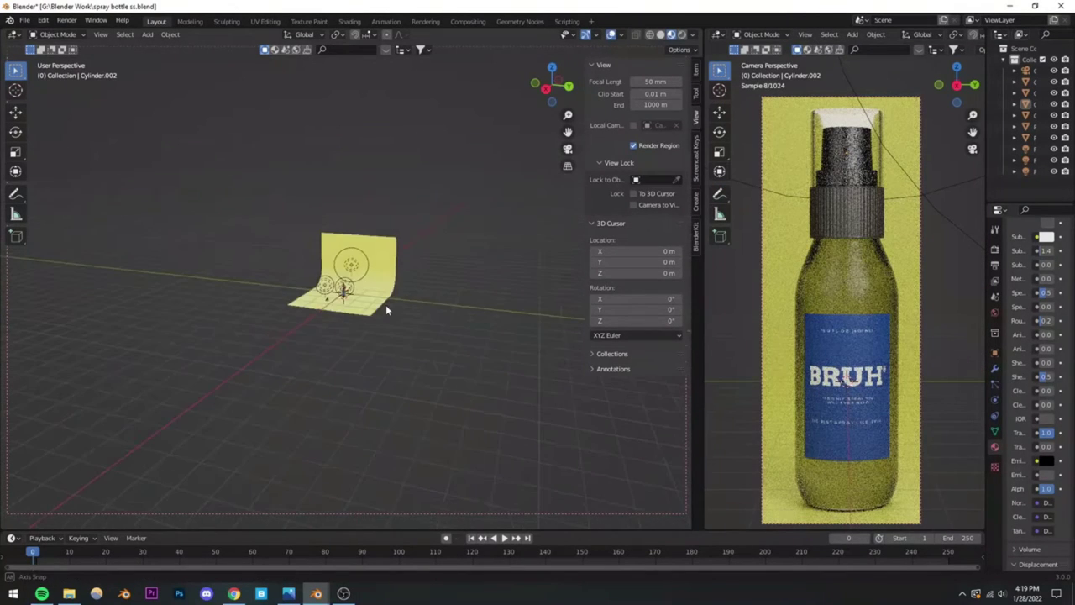
{"action": "scroll", "coordinate": [386, 309], "scroll_direction": "up", "scroll_amount": 8}
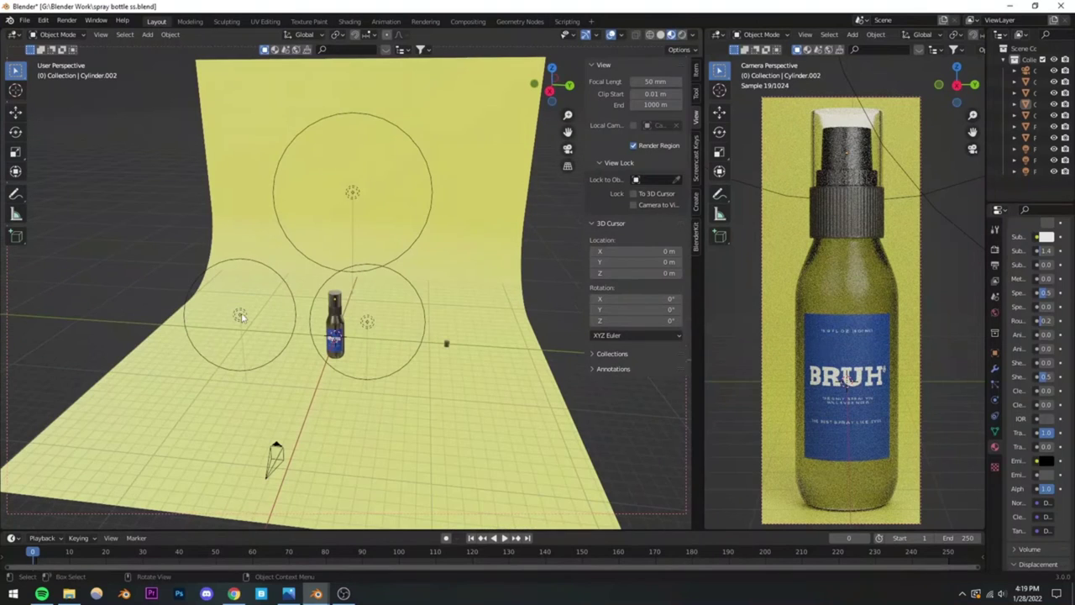
Step: Widen the properties editor, convert the 1000 W point light beside the bottle to an area light, and save the file
{"action": "left_click", "coordinate": [240, 315]}
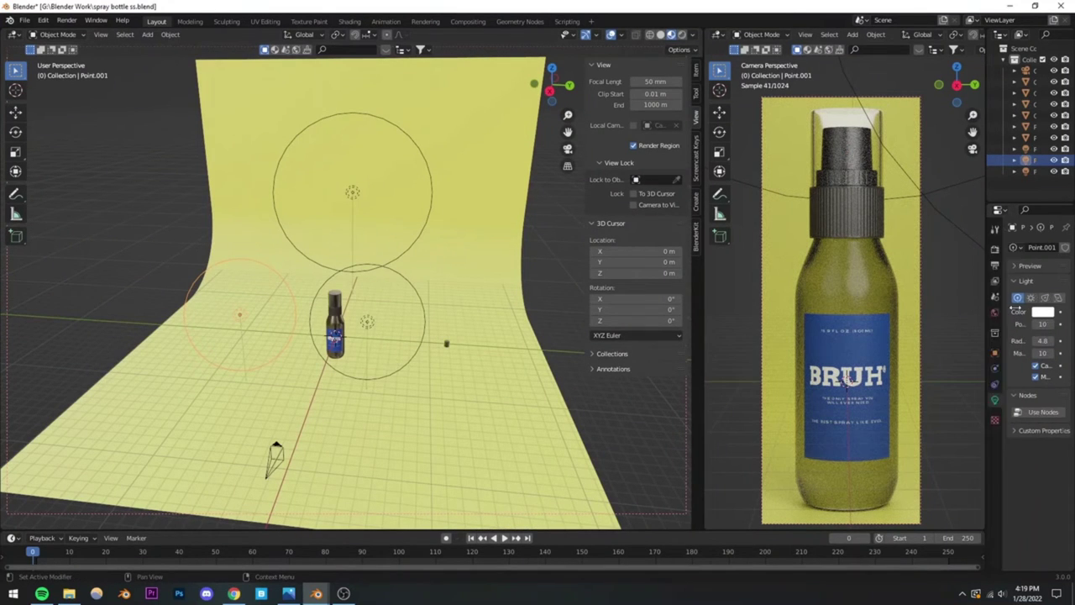
{"action": "left_click_drag", "start_coordinate": [987, 311], "coordinate": [897, 306]}
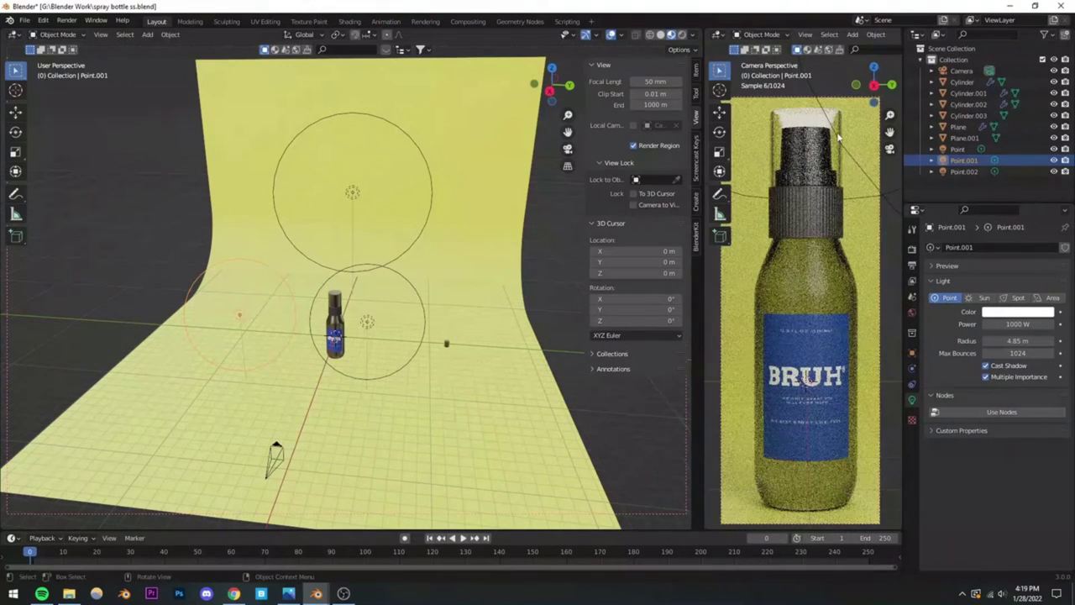
{"action": "left_click", "coordinate": [1040, 300]}
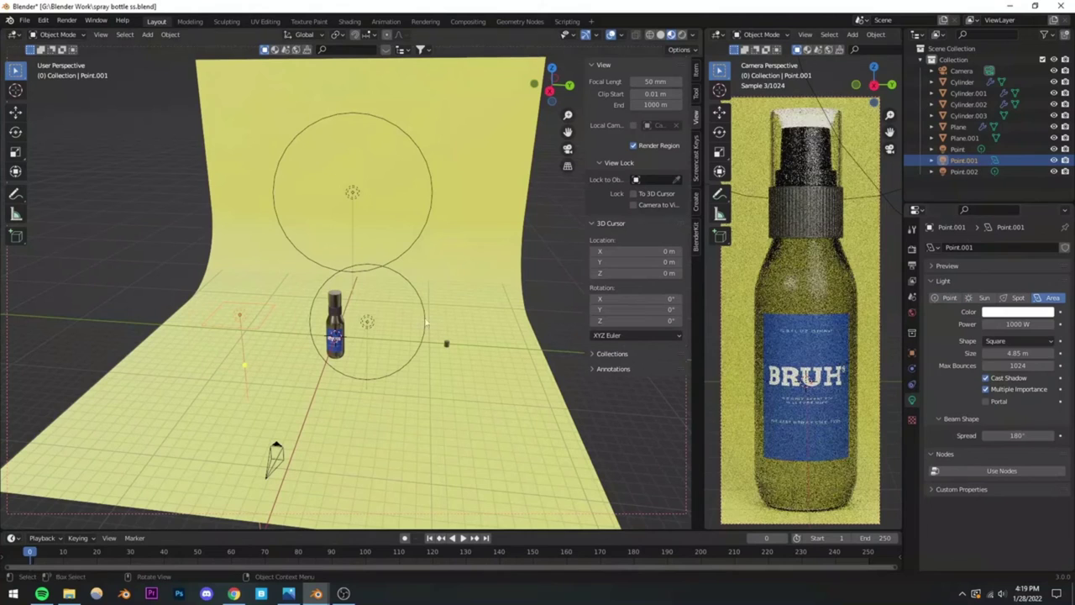
{"action": "middle_click_drag", "start_coordinate": [363, 329], "coordinate": [414, 363]}
{"action": "key", "text": "ctrl+s"}
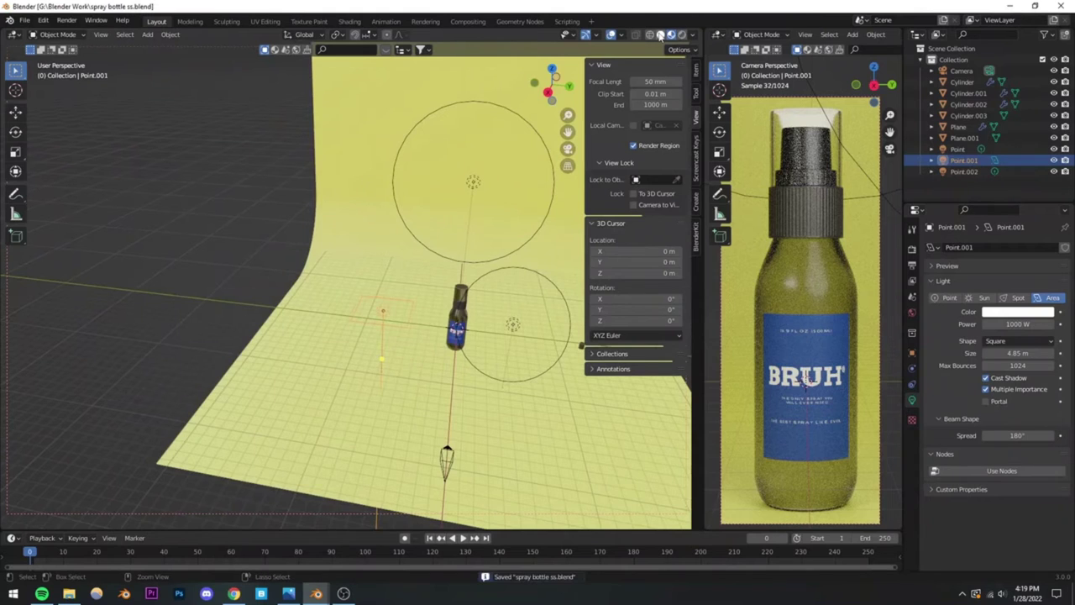
Step: Show the scene viewport in solid shading, scale the new area light up about 1.54 times, and aim it at the bottle
{"action": "left_click", "coordinate": [660, 35]}
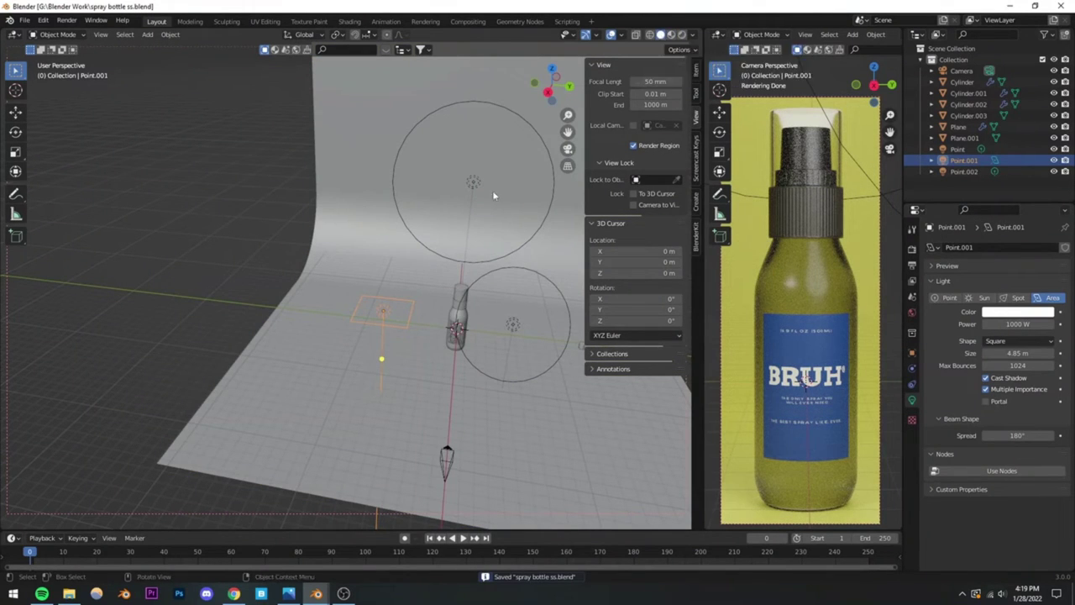
{"action": "mouse_move", "coordinate": [492, 190]}
{"action": "middle_mouse_down"}
{"action": "mouse_move", "coordinate": [415, 299]}
{"action": "mouse_move", "coordinate": [392, 307]}
{"action": "mouse_move", "coordinate": [409, 313]}
{"action": "middle_mouse_up"}
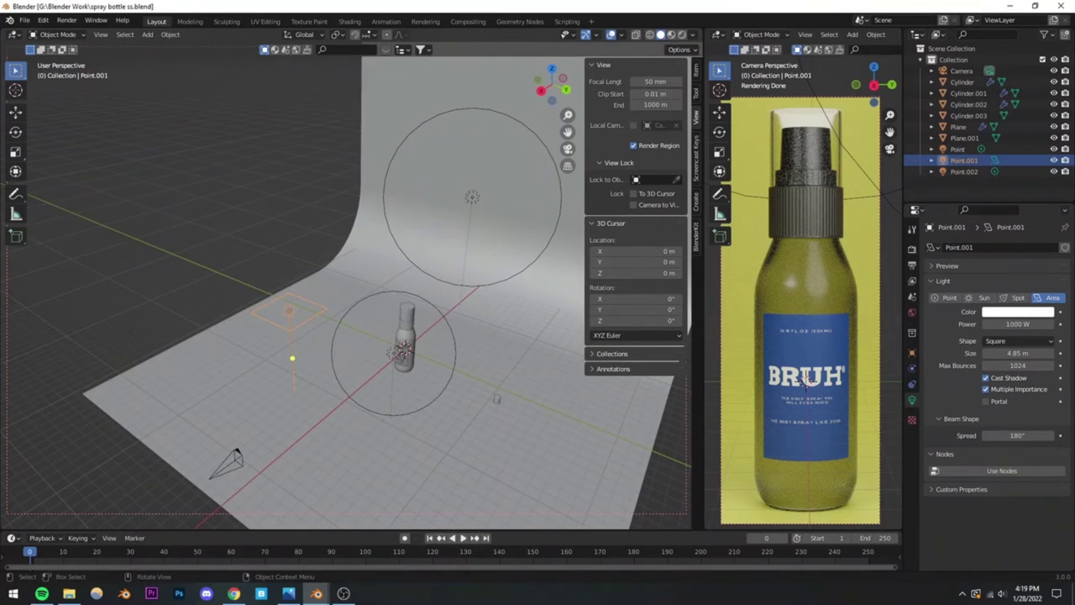
{"action": "key", "text": "s"}
{"action": "left_click", "coordinate": [382, 366]}
{"action": "middle_click_drag", "start_coordinate": [382, 367], "coordinate": [411, 353]}
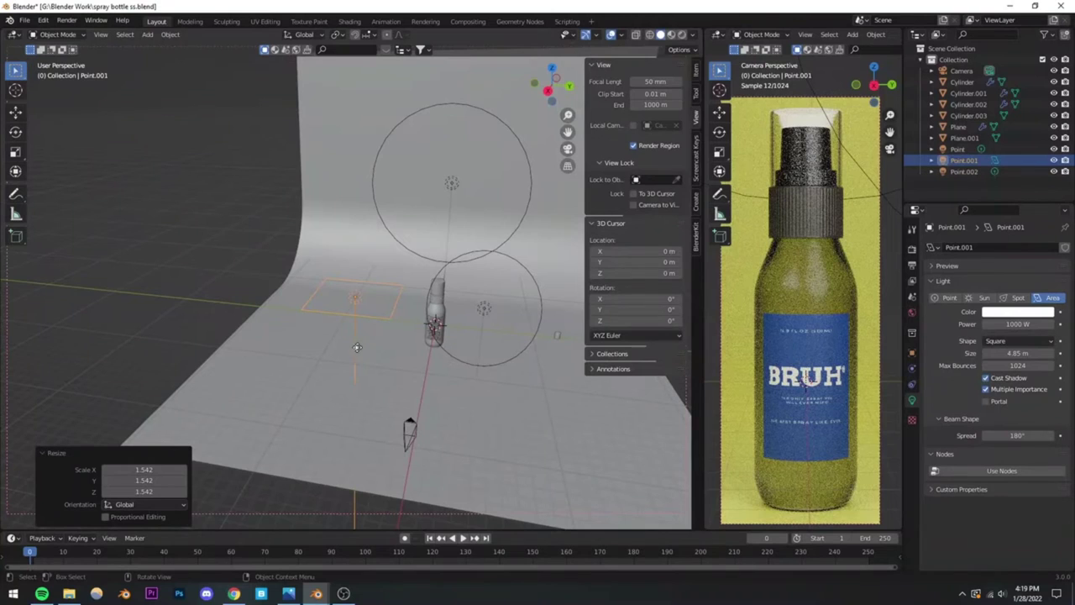
{"action": "left_click_drag", "start_coordinate": [357, 347], "coordinate": [404, 347]}
{"action": "middle_click_drag", "start_coordinate": [404, 347], "coordinate": [412, 322]}
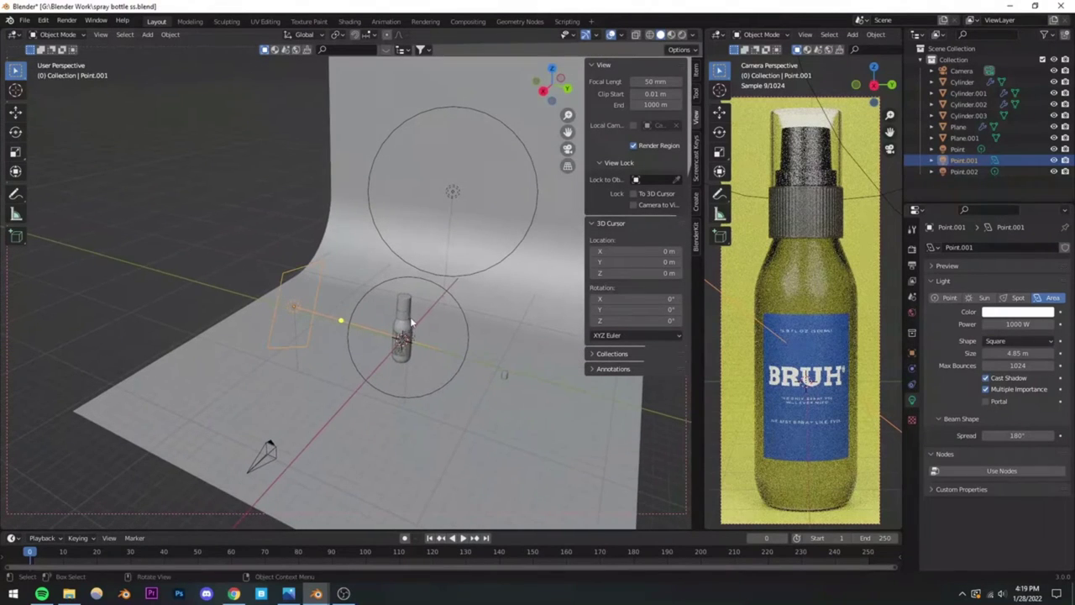
Step: Convert the low 3000 W point light near the bottle to an area light and aim it at the bottle
{"action": "left_click", "coordinate": [405, 340]}
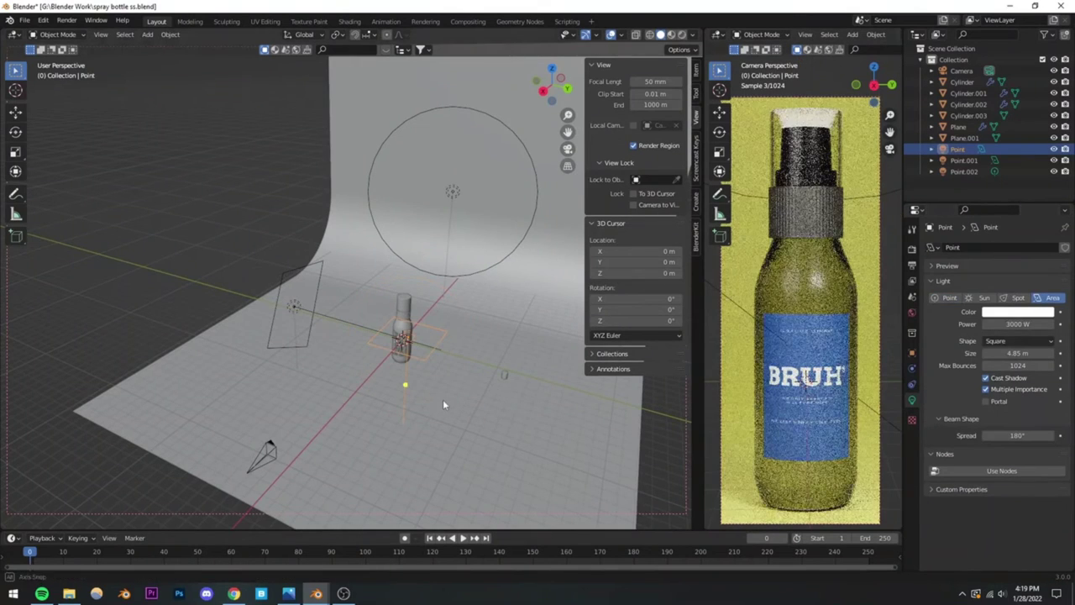
{"action": "middle_click_drag", "start_coordinate": [443, 399], "coordinate": [444, 384]}
{"action": "left_click_drag", "start_coordinate": [442, 369], "coordinate": [420, 335]}
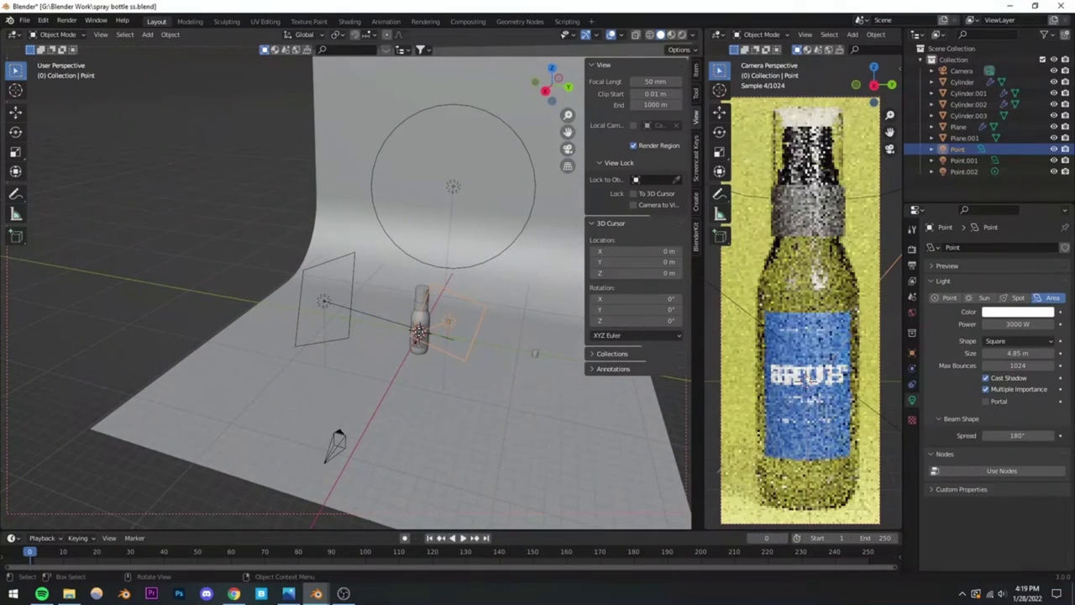
{"action": "middle_click_drag", "start_coordinate": [425, 376], "coordinate": [407, 377]}
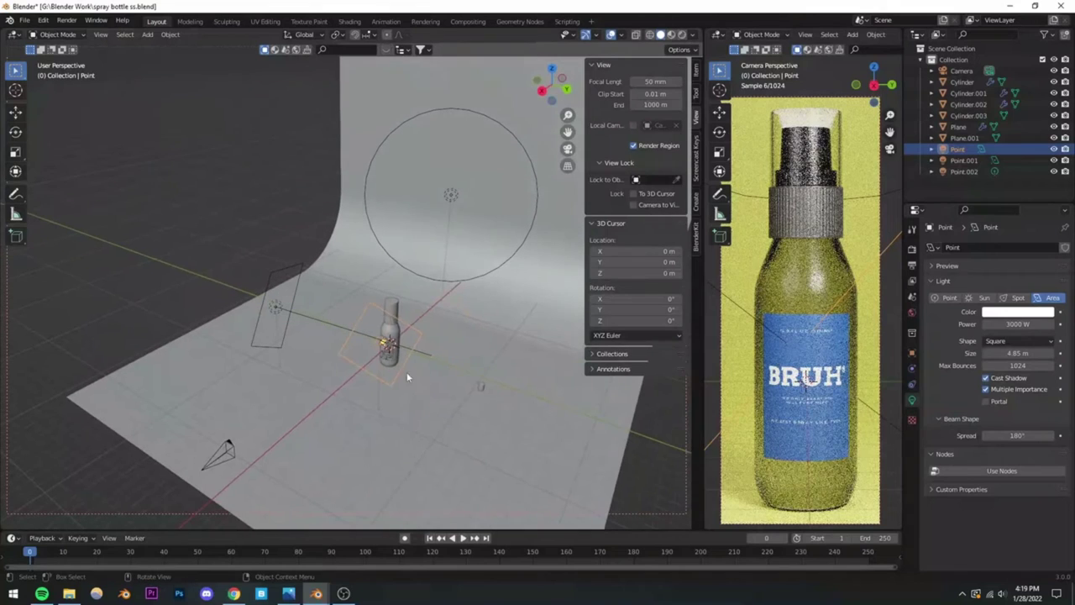
Step: From the top view, move the 3000 W area light about 2.47 m in X and -1.46 m in Y, locking Z
{"action": "left_click", "coordinate": [424, 356]}
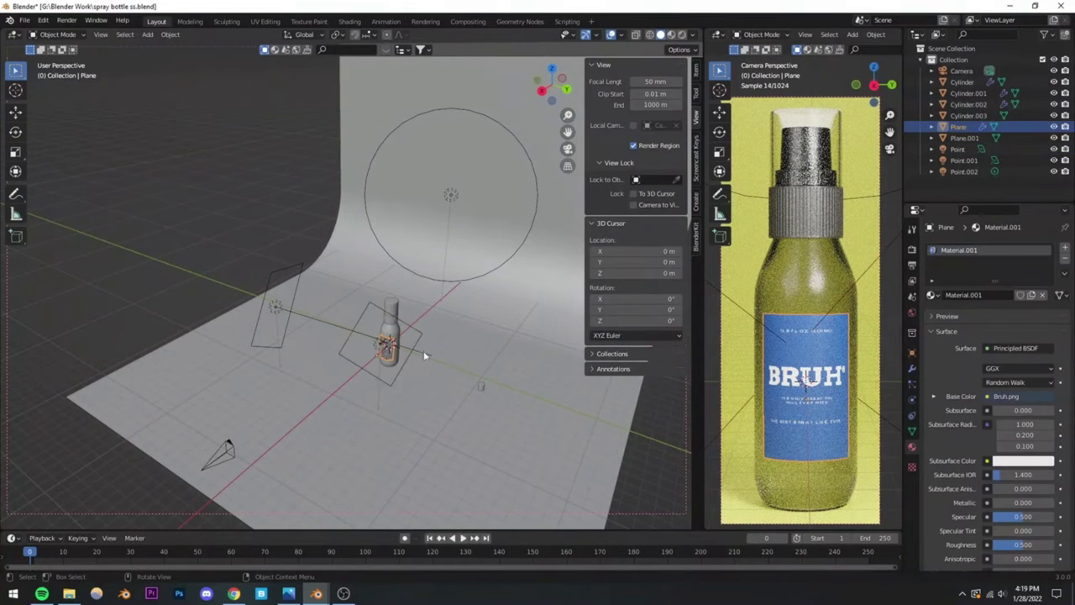
{"action": "left_click", "coordinate": [381, 345]}
{"action": "middle_click_drag", "start_coordinate": [382, 345], "coordinate": [376, 395], "text": "alt"}
{"action": "scroll", "coordinate": [453, 403], "scroll_direction": "down", "scroll_amount": 1}
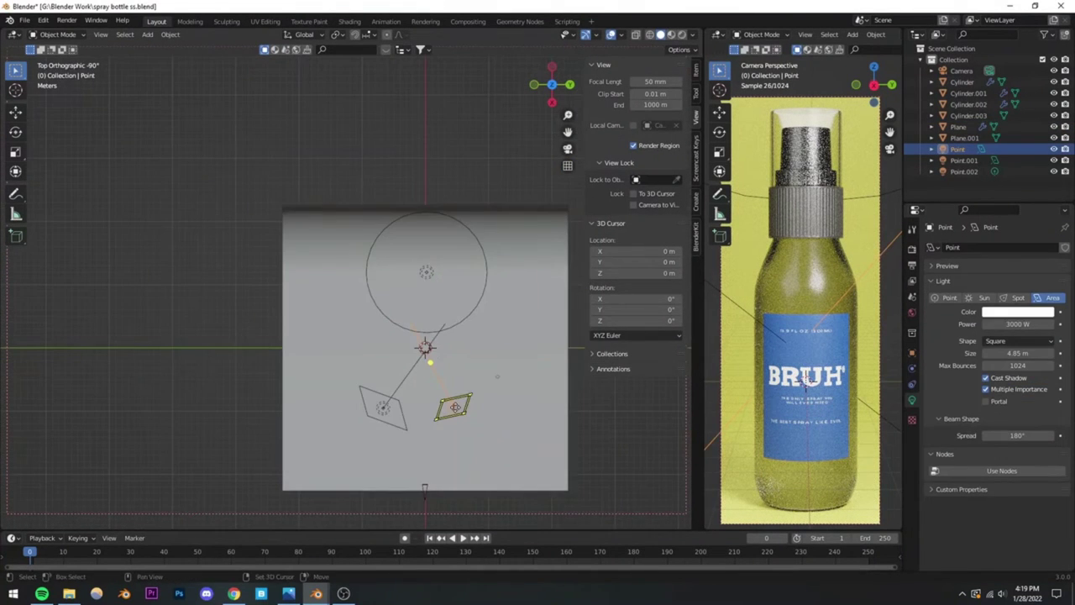
{"action": "middle_click_drag", "start_coordinate": [454, 403], "coordinate": [420, 309], "text": "shift"}
{"action": "scroll", "coordinate": [420, 310], "scroll_direction": "up", "scroll_amount": 3}
{"action": "middle_click_drag", "start_coordinate": [463, 345], "coordinate": [399, 350], "text": "shift"}
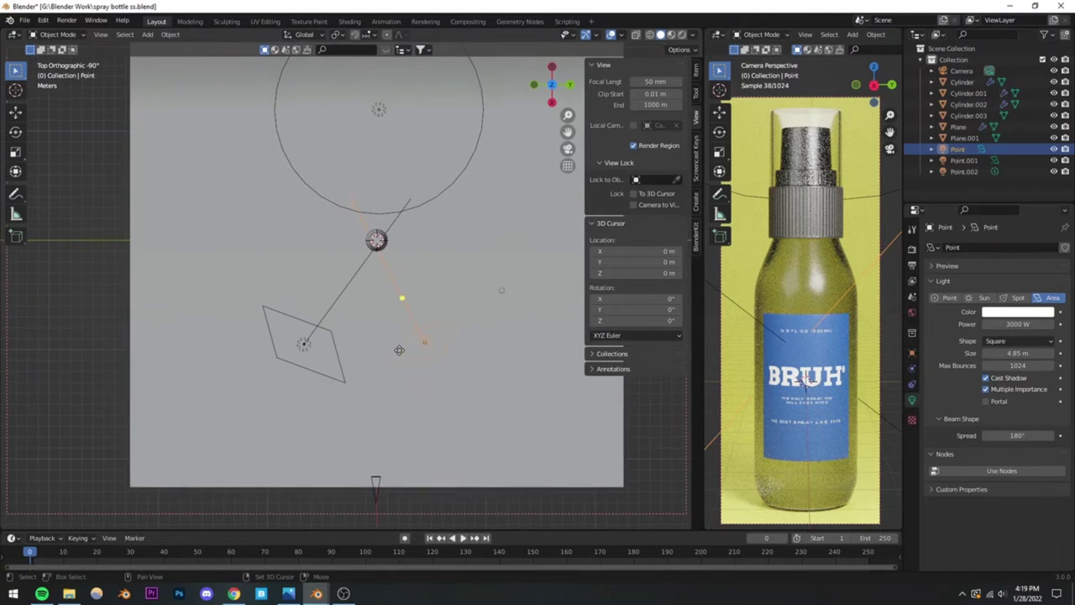
{"action": "key", "text": "g"}
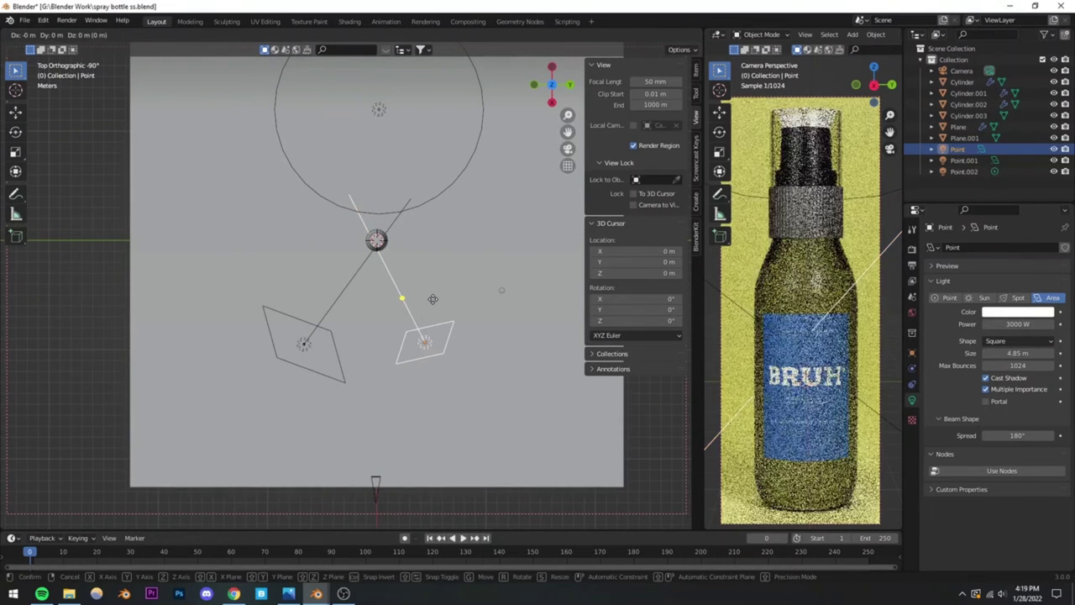
{"action": "key", "text": "shift+z"}
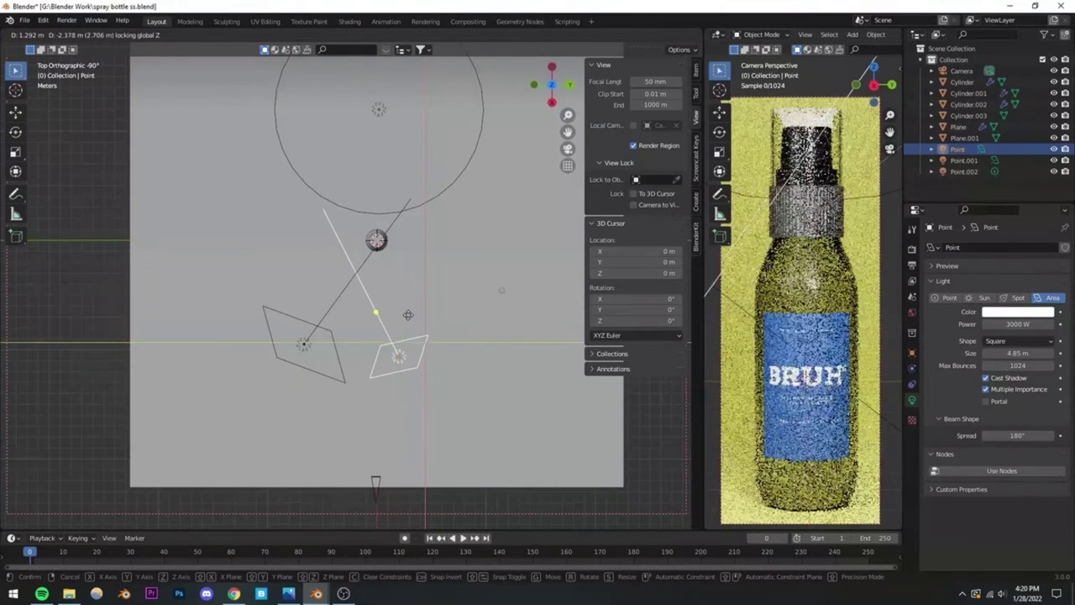
{"action": "left_click", "coordinate": [413, 327]}
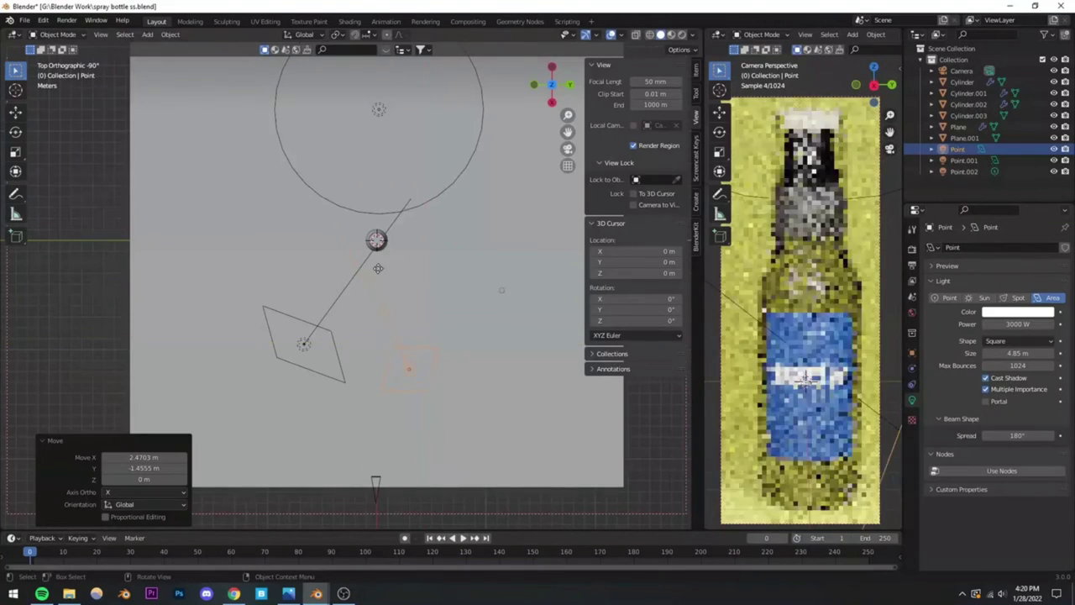
Step: Re-aim the 3000 W area light at the bottle and check its direction in perspective
{"action": "middle_click_drag", "start_coordinate": [422, 268], "coordinate": [391, 267]}
{"action": "left_click_drag", "start_coordinate": [406, 248], "coordinate": [377, 271]}
{"action": "middle_click_drag", "start_coordinate": [379, 252], "coordinate": [304, 287]}
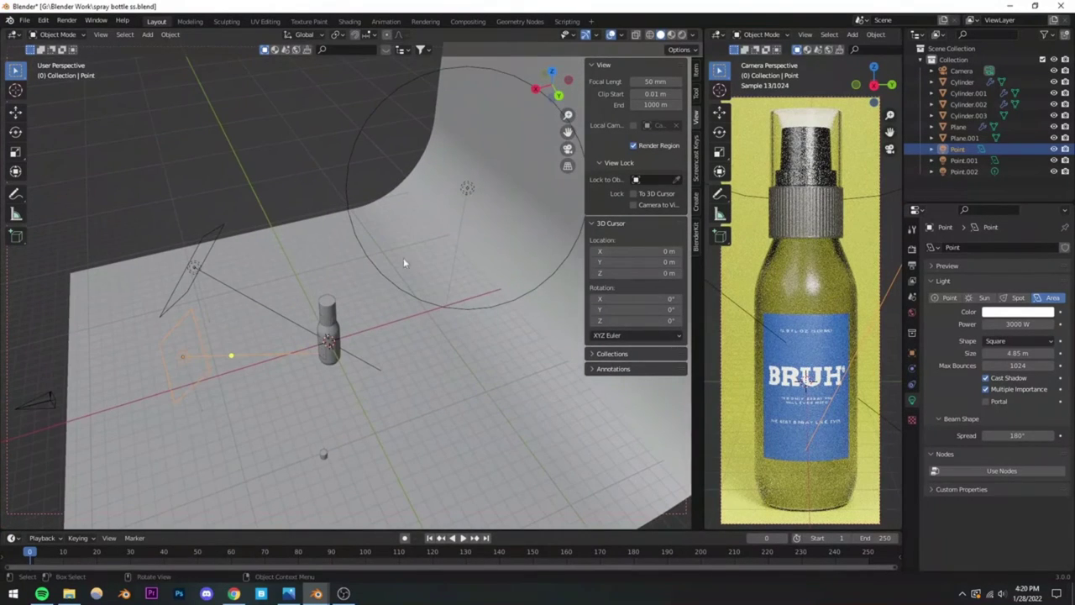
Step: Hide and unhide the large point light near the backdrop to compare its effect on the rendered bottle
{"action": "left_click", "coordinate": [467, 187]}
{"action": "middle_click_drag", "start_coordinate": [382, 325], "coordinate": [490, 275]}
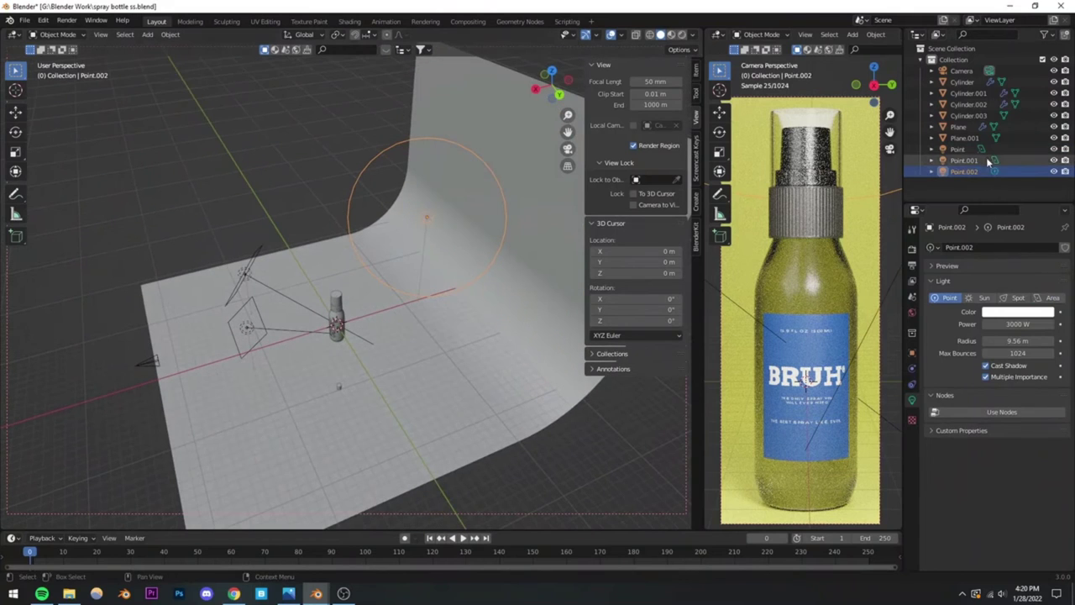
{"action": "left_click", "coordinate": [1055, 171]}
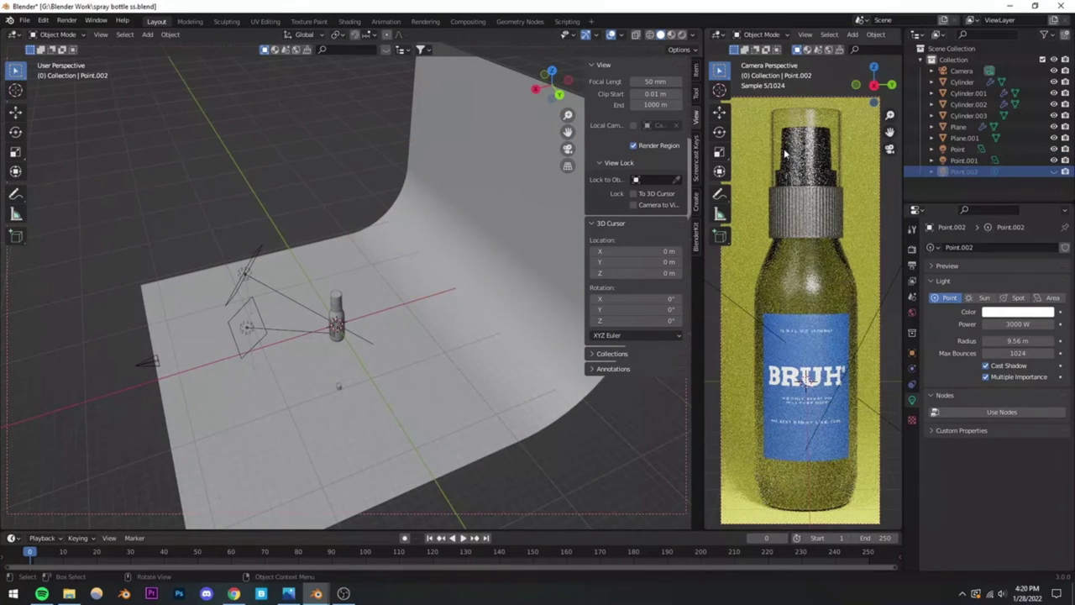
{"action": "left_click", "coordinate": [1055, 171]}
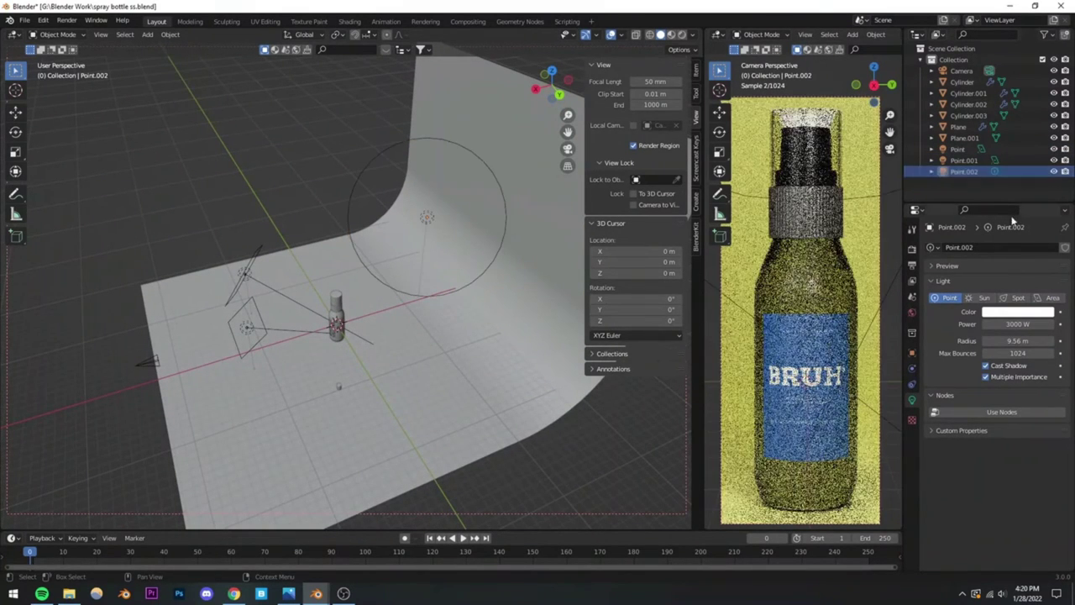
Step: Try the large point light near the backdrop at a power of 1500 W
{"action": "left_click", "coordinate": [1017, 323]}
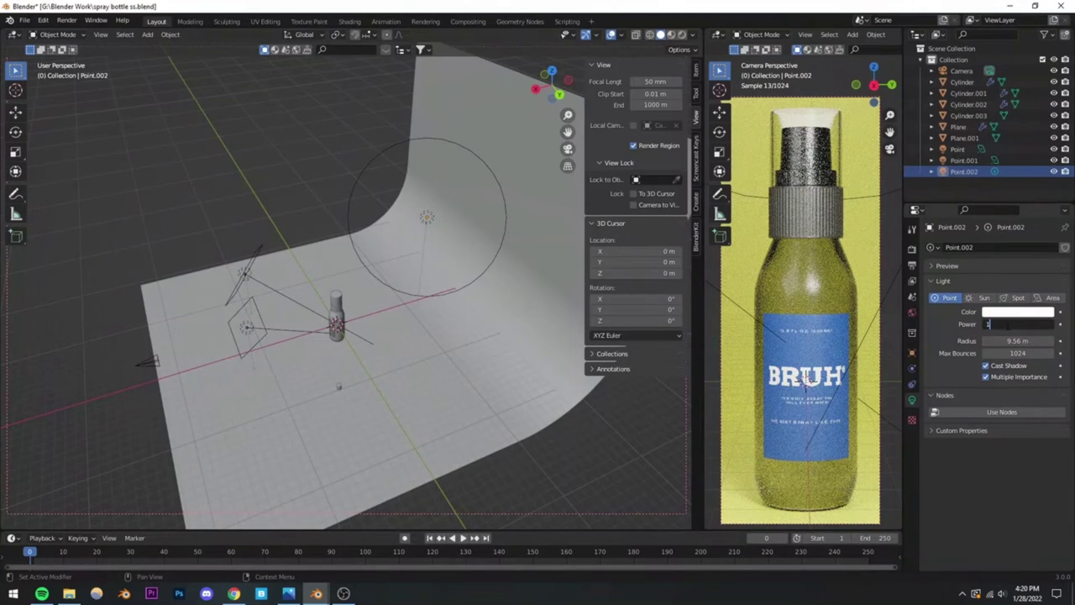
{"action": "type", "text": "1500"}
{"action": "key", "text": "Return"}
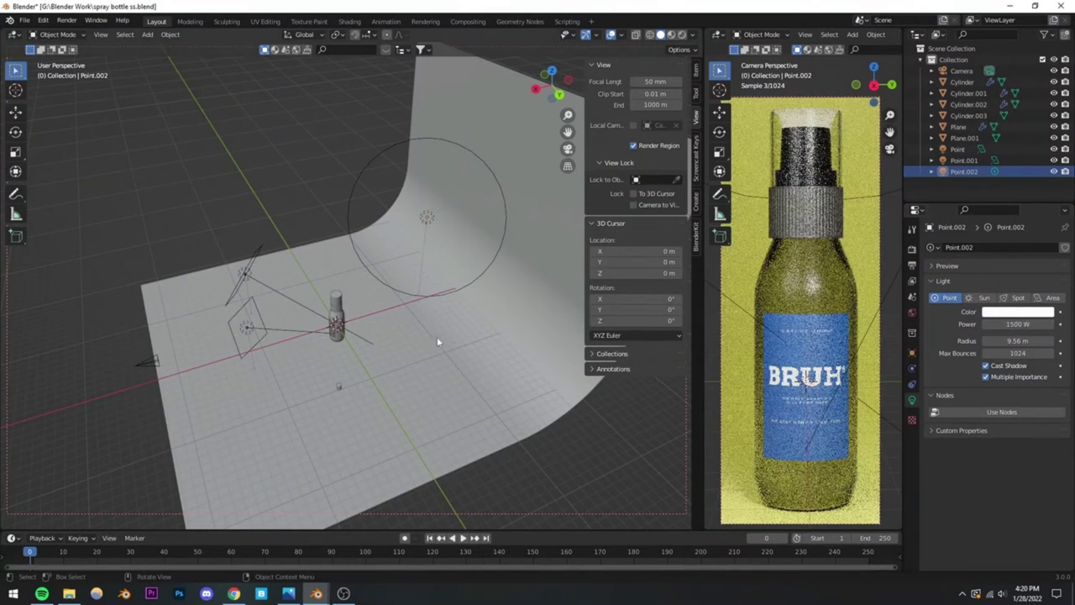
Step: Raise the large point light about 10.6 m along the Z axis, in front of the backdrop wall
{"action": "middle_click_drag", "start_coordinate": [437, 336], "coordinate": [437, 214]}
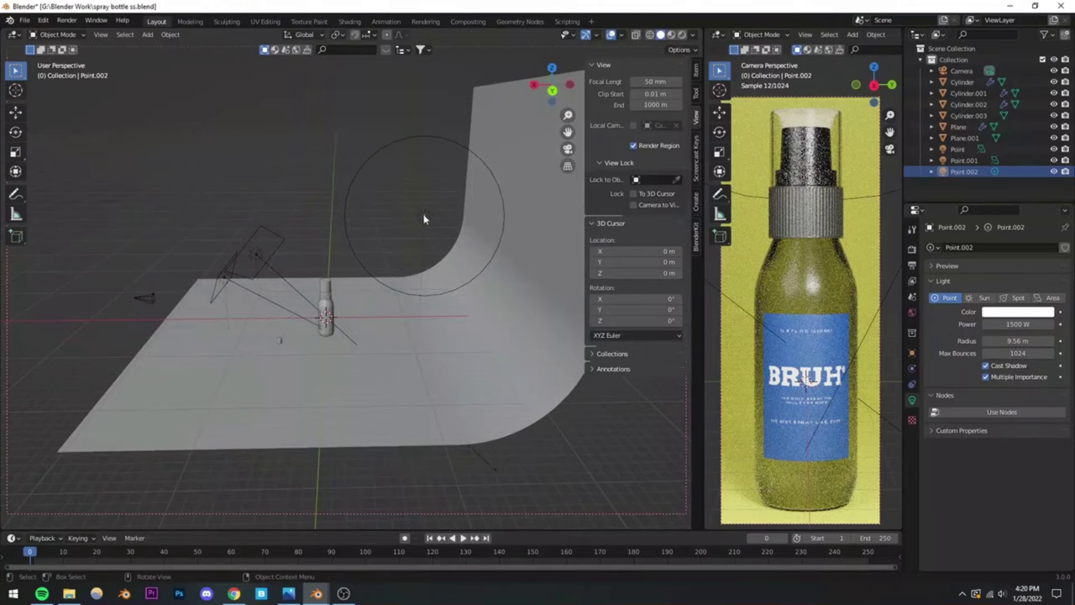
{"action": "left_click", "coordinate": [424, 217]}
{"action": "key", "text": "g"}
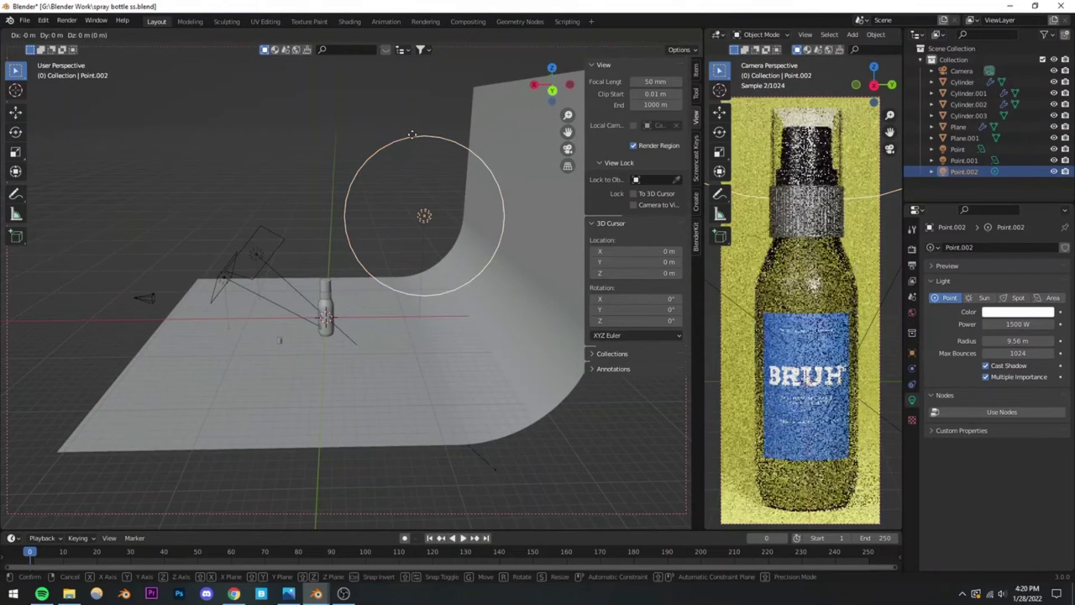
{"action": "key", "text": "z"}
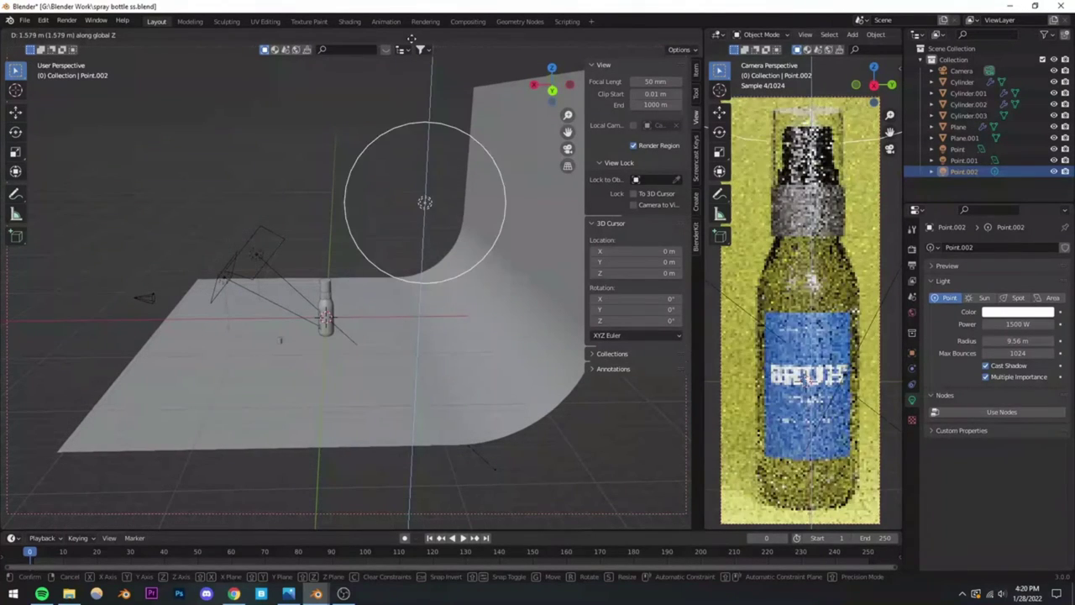
{"action": "left_click", "coordinate": [405, 525]}
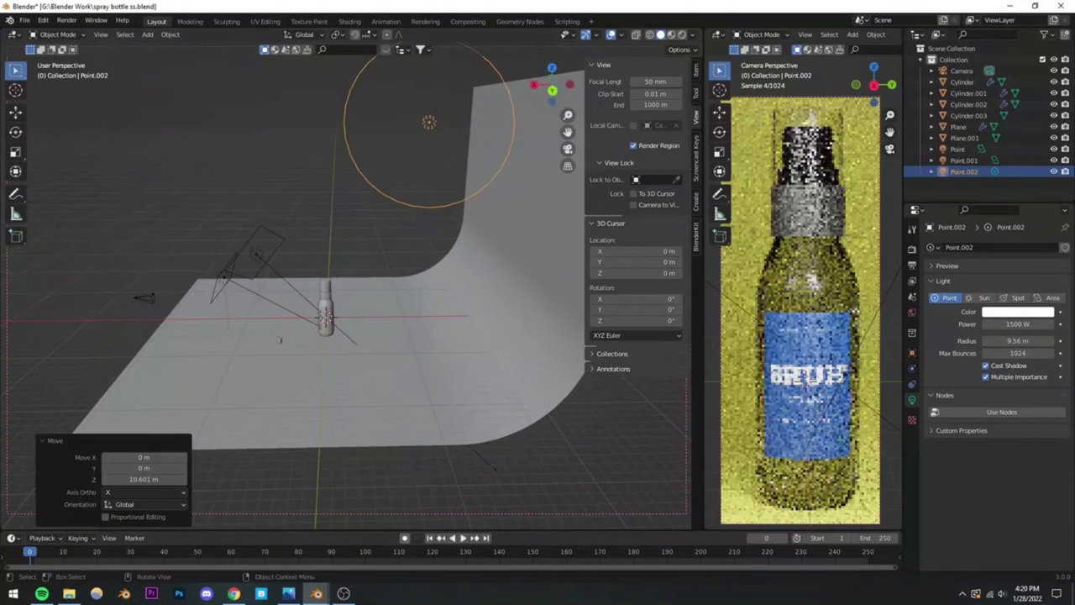
Step: Set the raised point light's power to 3000 W and save the file
{"action": "scroll", "coordinate": [361, 402], "scroll_direction": "down", "scroll_amount": 6}
{"action": "scroll", "coordinate": [430, 376], "scroll_direction": "up", "scroll_amount": 6}
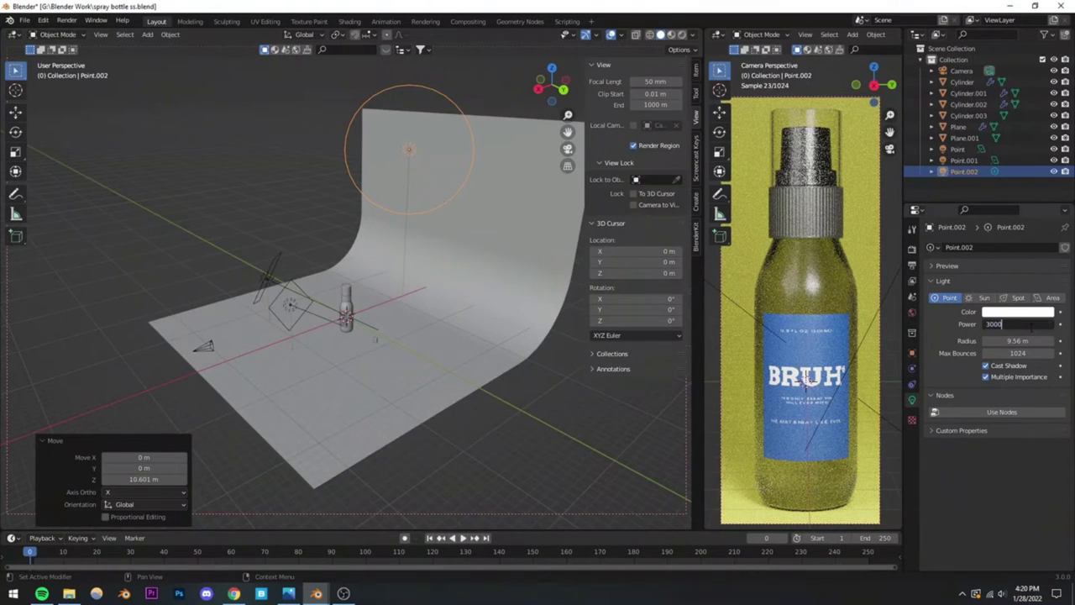
{"action": "key", "text": "Return"}
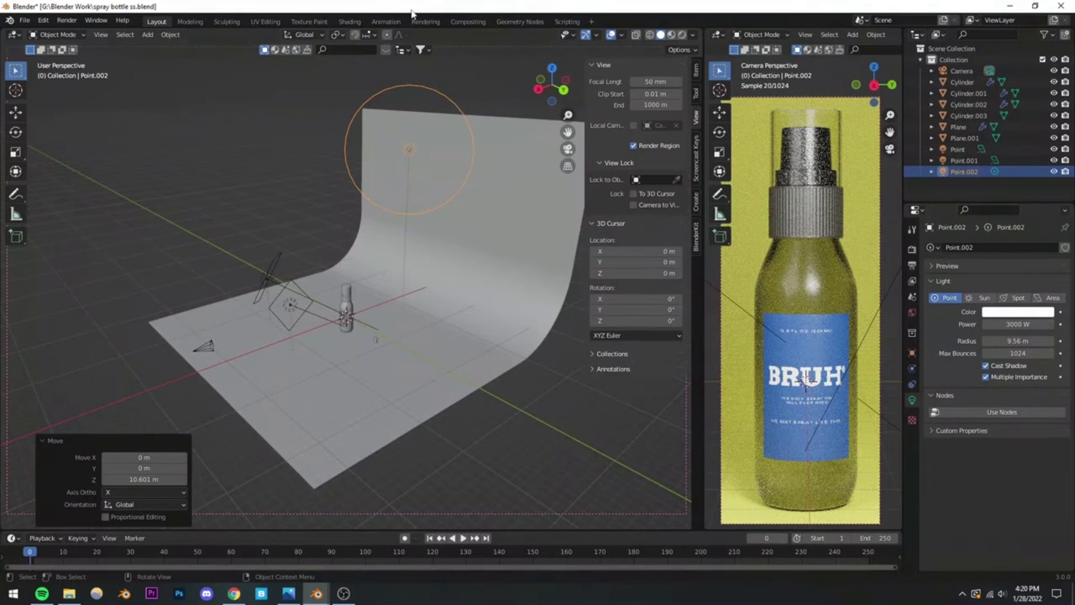
{"action": "key", "text": "ctrl+s"}
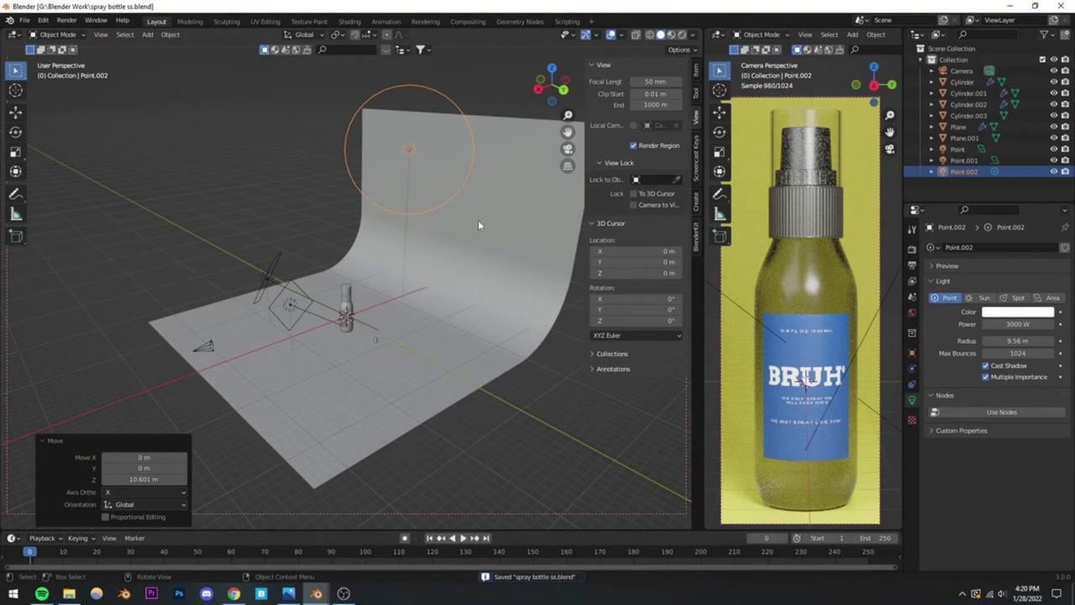
Step: Darken the base color of the ribbed collar and sprayer's material to black, then save the file
{"action": "scroll", "coordinate": [355, 328], "scroll_direction": "up", "scroll_amount": 8}
{"action": "scroll", "coordinate": [365, 315], "scroll_direction": "up", "scroll_amount": 2}
{"action": "left_click", "coordinate": [321, 362]}
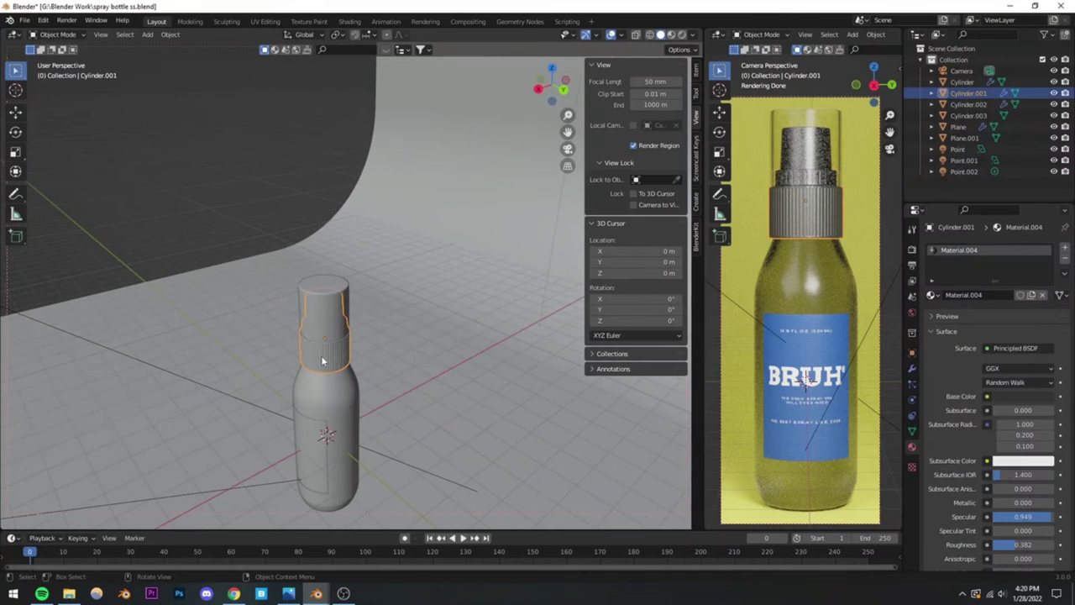
{"action": "left_click", "coordinate": [1030, 397]}
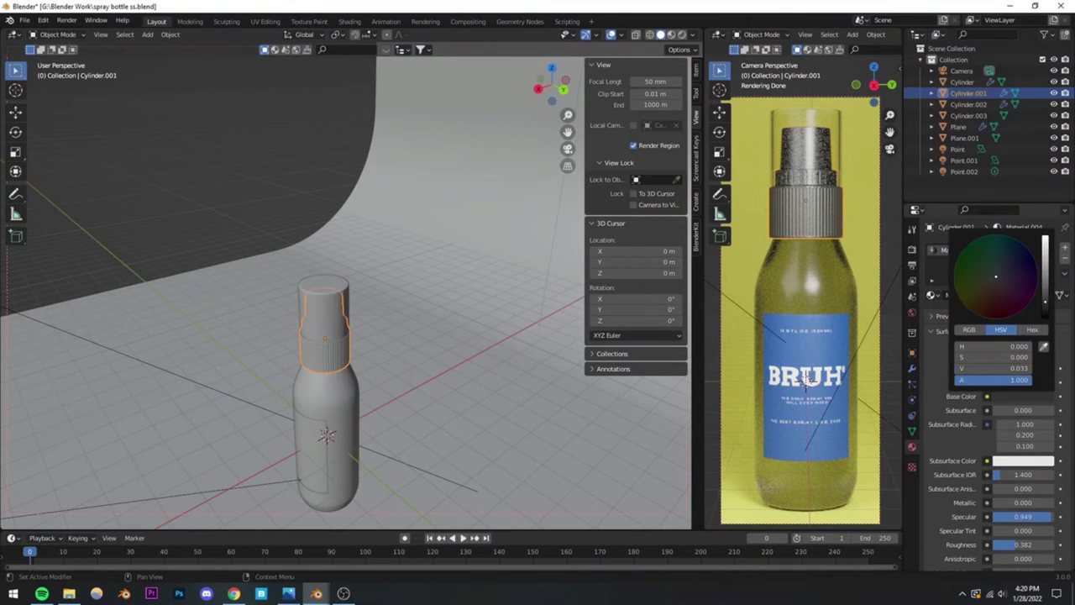
{"action": "left_click_drag", "start_coordinate": [1046, 302], "coordinate": [1045, 317]}
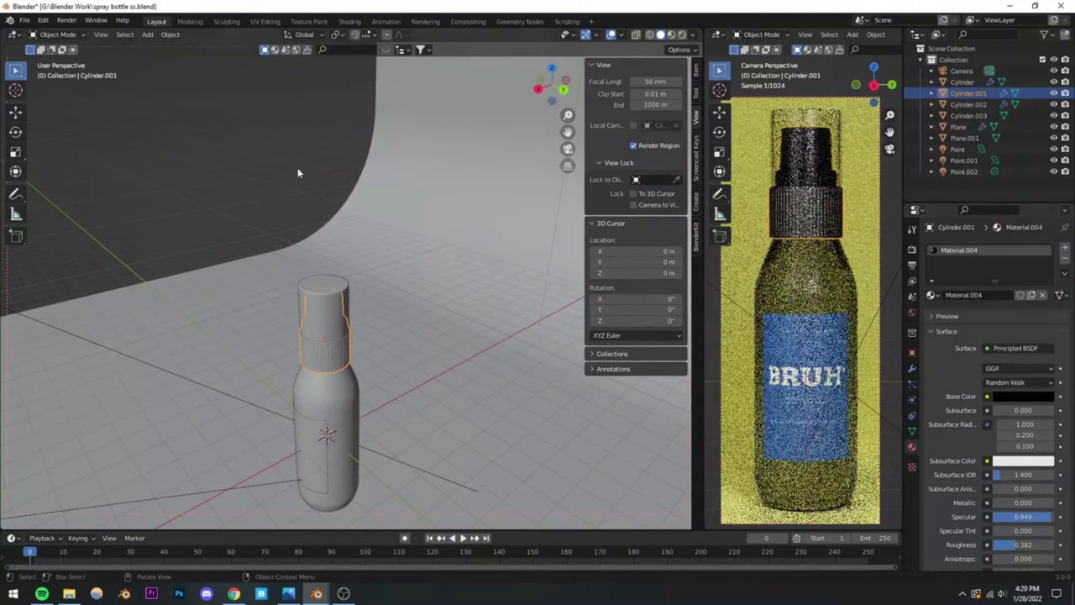
{"action": "left_click", "coordinate": [235, 163]}
{"action": "key", "text": "ctrl+s"}
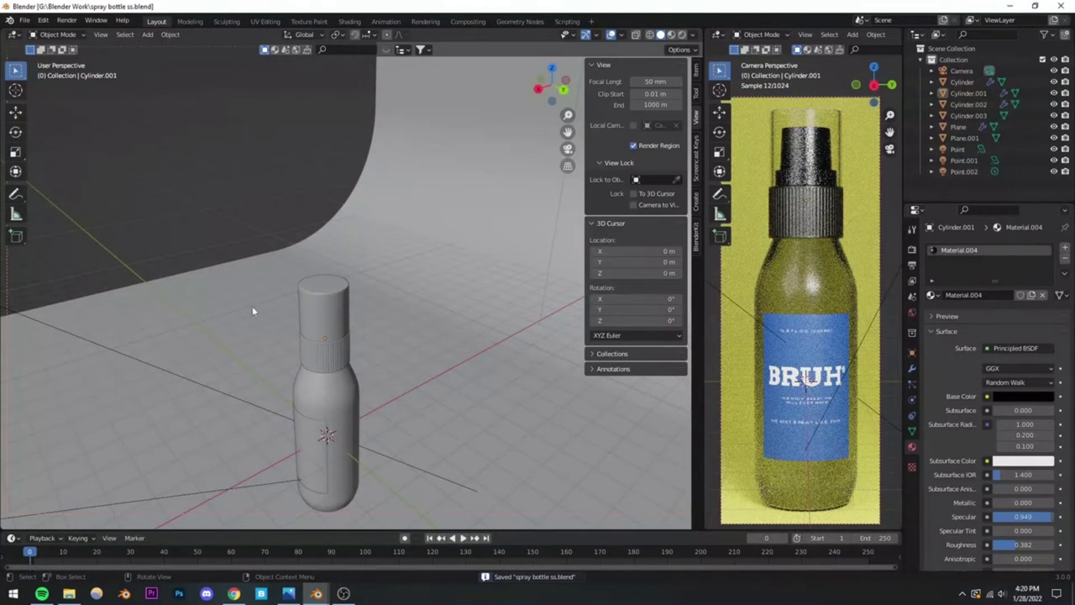
{"action": "scroll", "coordinate": [258, 310], "scroll_direction": "down", "scroll_amount": 5}
{"action": "middle_click_drag", "start_coordinate": [262, 312], "coordinate": [237, 237]}
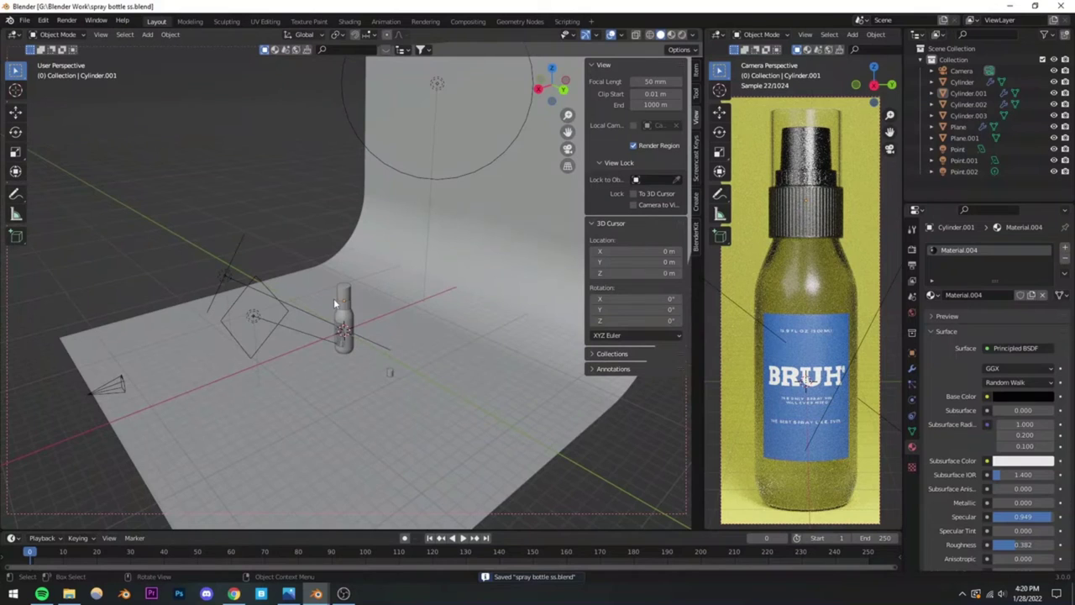
Step: Darken the base color of the bottle body's material to a neutral grey with a value of 0.439
{"action": "scroll", "coordinate": [334, 298], "scroll_direction": "up", "scroll_amount": 6}
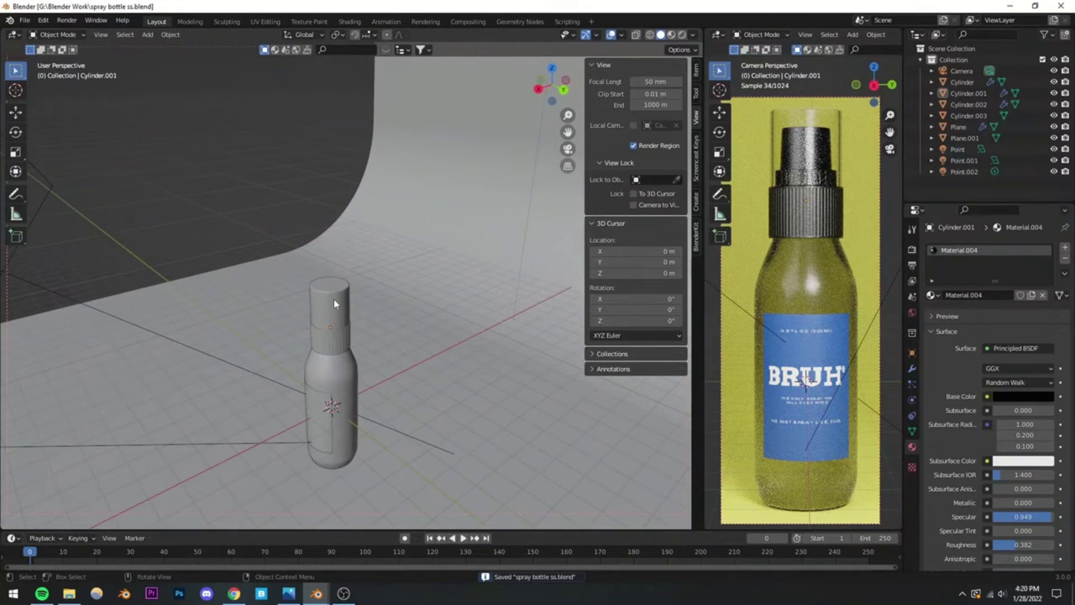
{"action": "mouse_move", "coordinate": [337, 302]}
{"action": "middle_mouse_down"}
{"action": "mouse_move", "coordinate": [308, 329]}
{"action": "mouse_move", "coordinate": [293, 328]}
{"action": "mouse_move", "coordinate": [325, 317]}
{"action": "middle_mouse_up"}
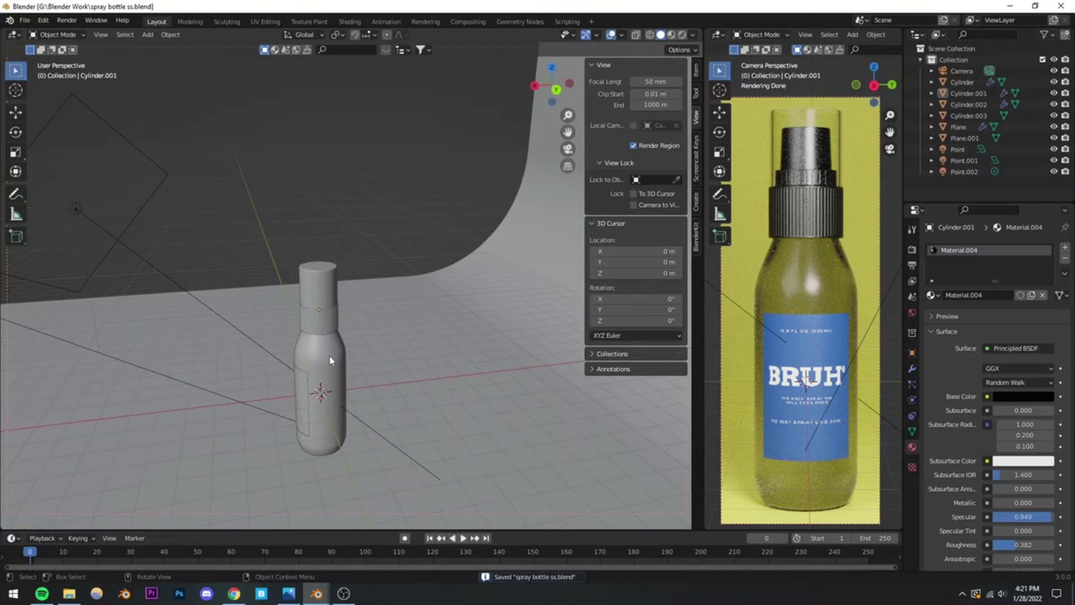
{"action": "left_click", "coordinate": [329, 359]}
{"action": "scroll", "coordinate": [967, 385], "scroll_direction": "down", "scroll_amount": 3}
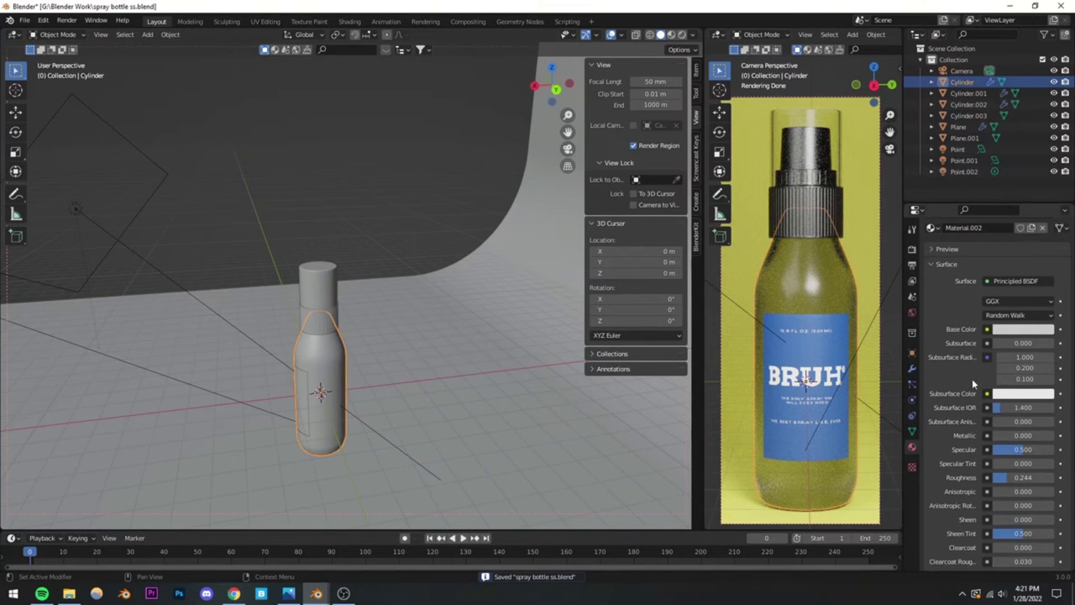
{"action": "left_click", "coordinate": [1022, 328]}
{"action": "left_click", "coordinate": [1047, 212]}
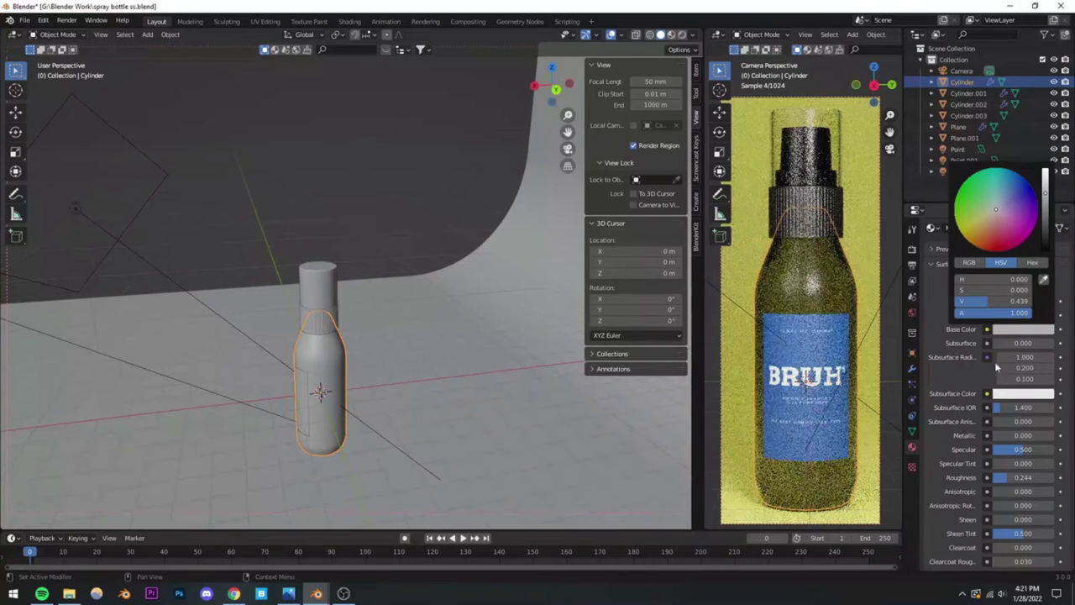
Step: Tint the bottle body's base color light brown to give amber glass, then save the file
{"action": "scroll", "coordinate": [966, 404], "scroll_direction": "down", "scroll_amount": 5}
{"action": "left_click_drag", "start_coordinate": [1020, 478], "coordinate": [1051, 478]}
{"action": "scroll", "coordinate": [999, 353], "scroll_direction": "up", "scroll_amount": 5}
{"action": "left_click", "coordinate": [1015, 352]}
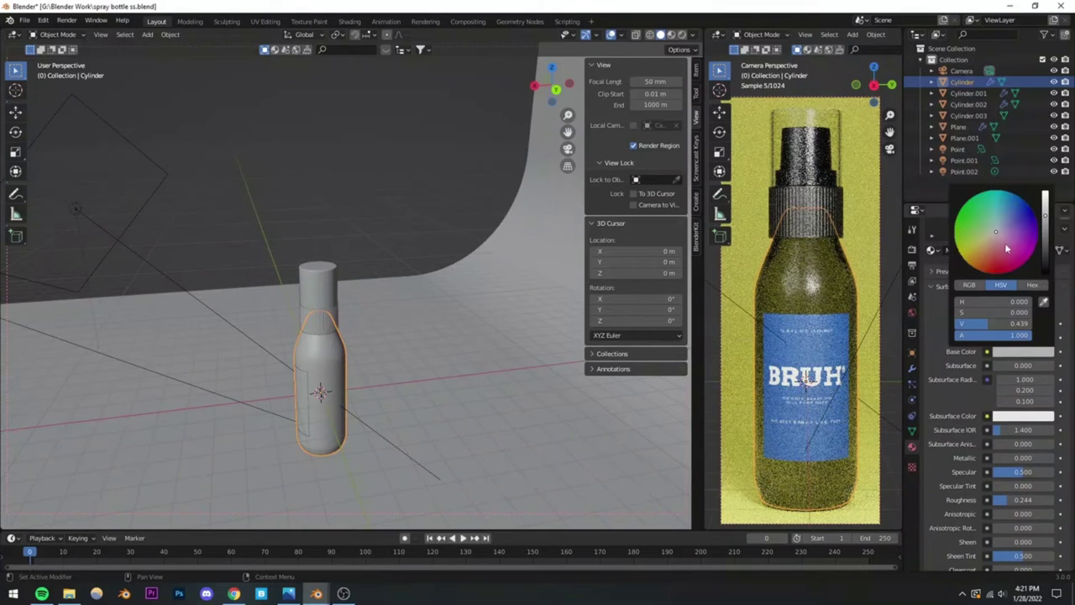
{"action": "left_click_drag", "start_coordinate": [986, 239], "coordinate": [992, 248]}
{"action": "left_click", "coordinate": [326, 203]}
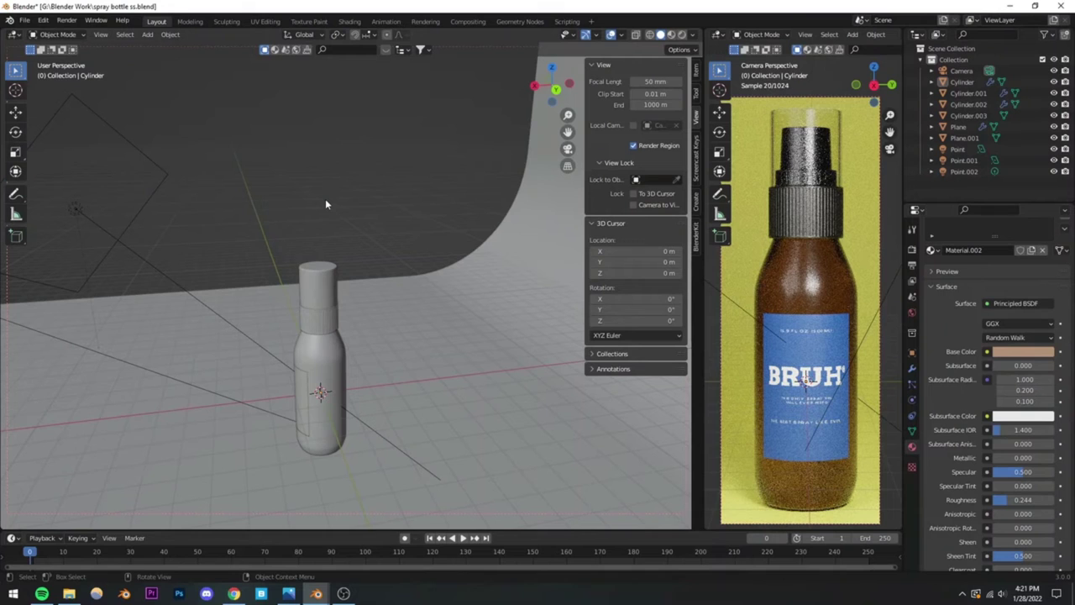
{"action": "middle_click_drag", "start_coordinate": [412, 313], "coordinate": [413, 372]}
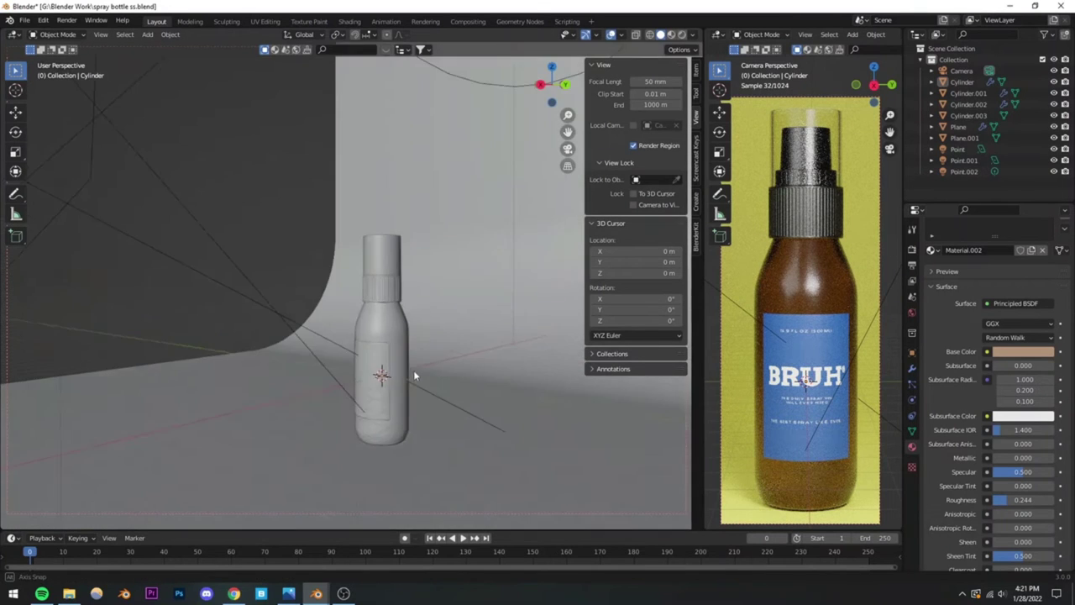
{"action": "scroll", "coordinate": [412, 372], "scroll_direction": "up", "scroll_amount": 5}
{"action": "left_click", "coordinate": [439, 417]}
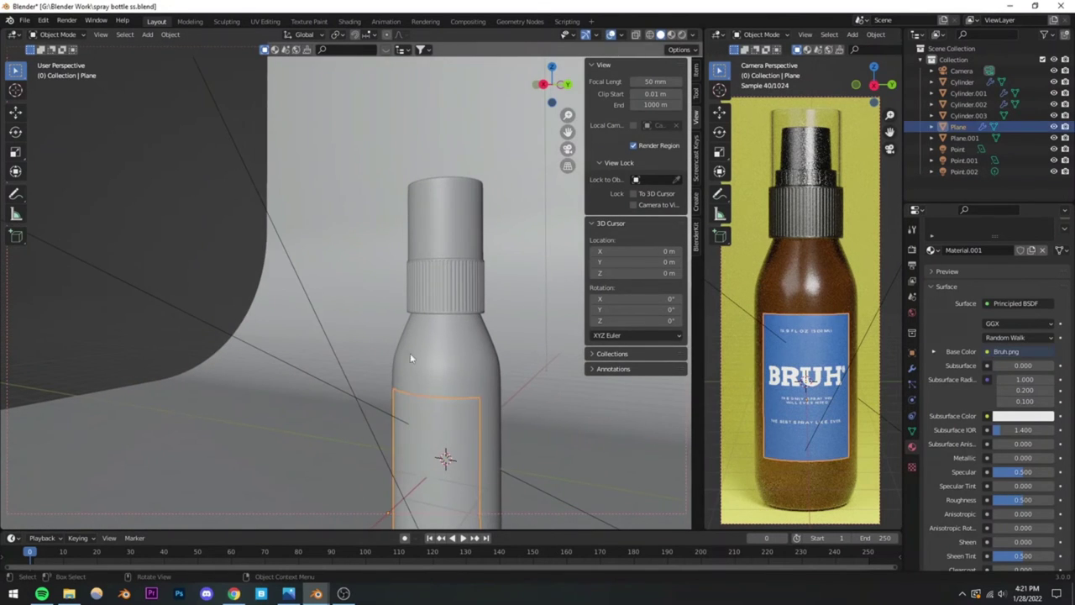
{"action": "left_click", "coordinate": [168, 126]}
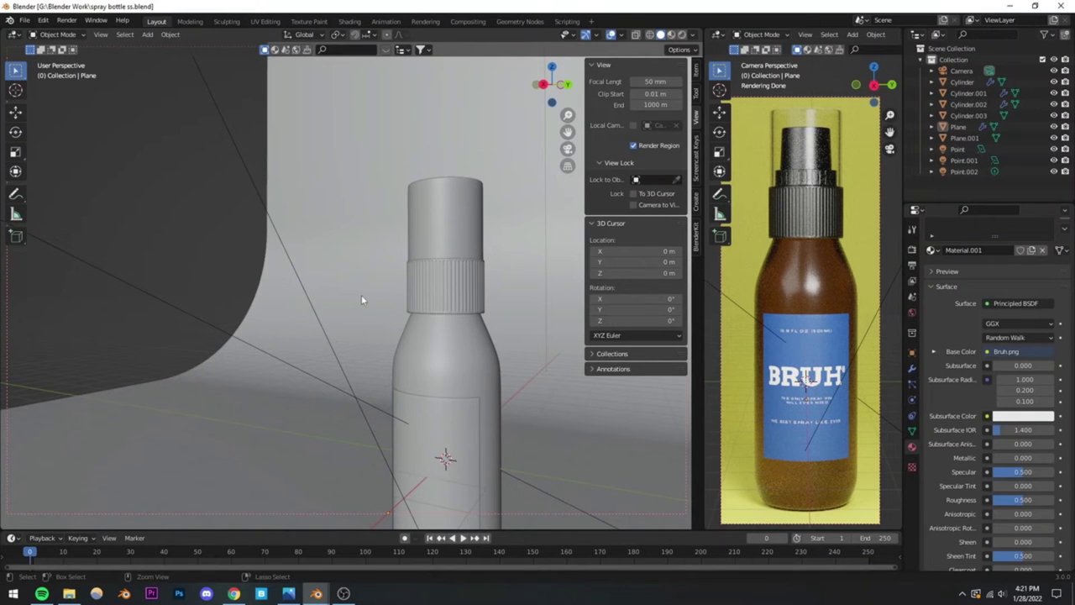
{"action": "key", "text": "ctrl+s"}
Step: Set the scene camera's focal length to 50 mm and reframe the bottle closer and from slightly above
{"action": "left_click", "coordinate": [568, 149]}
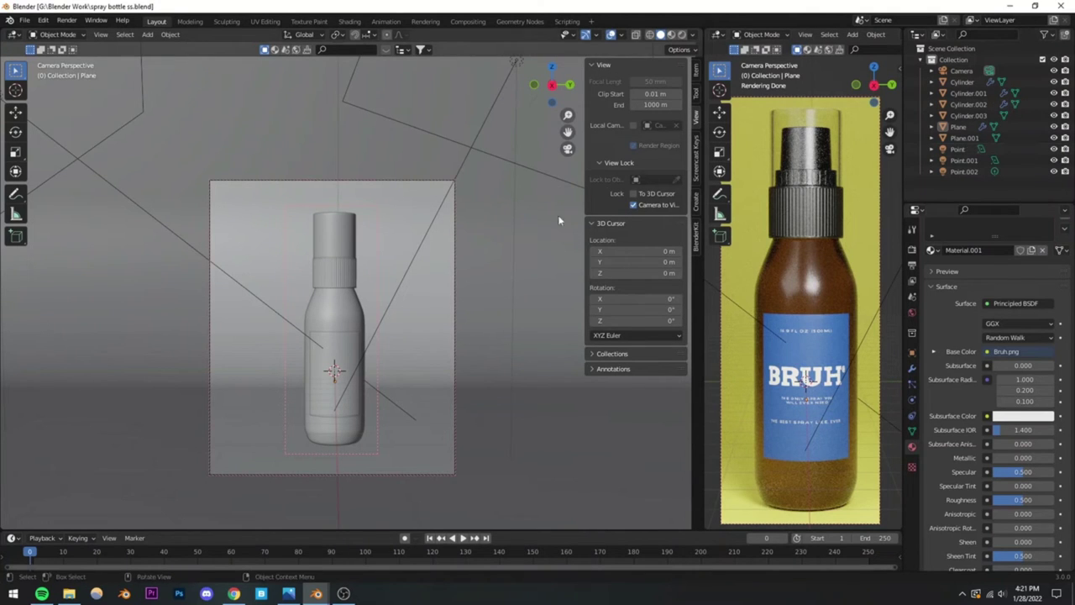
{"action": "left_click", "coordinate": [961, 71]}
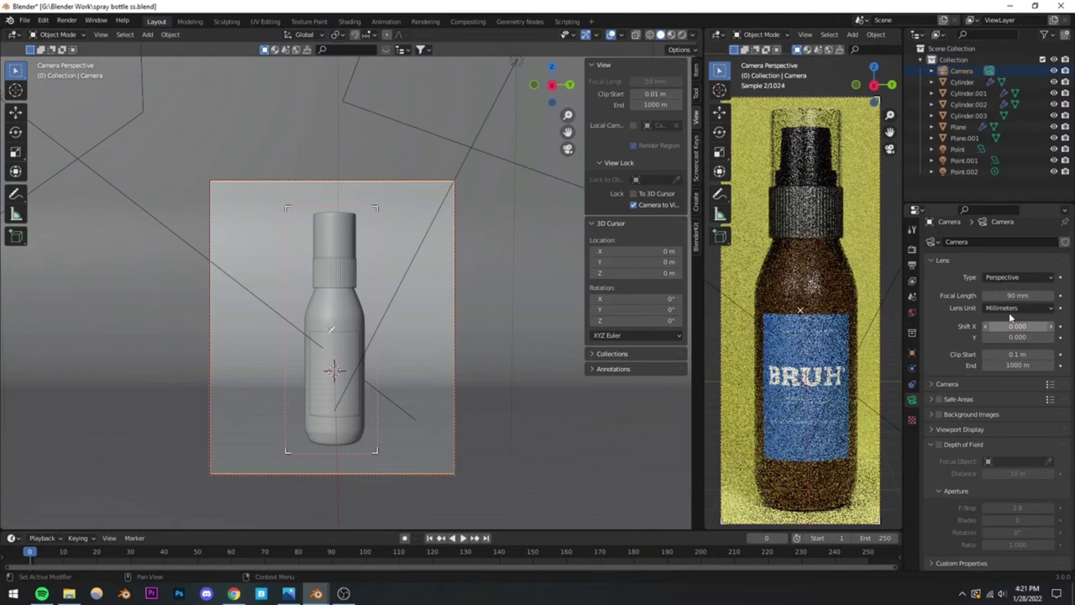
{"action": "left_click", "coordinate": [1009, 295]}
{"action": "type", "text": "50"}
{"action": "key", "text": "Return"}
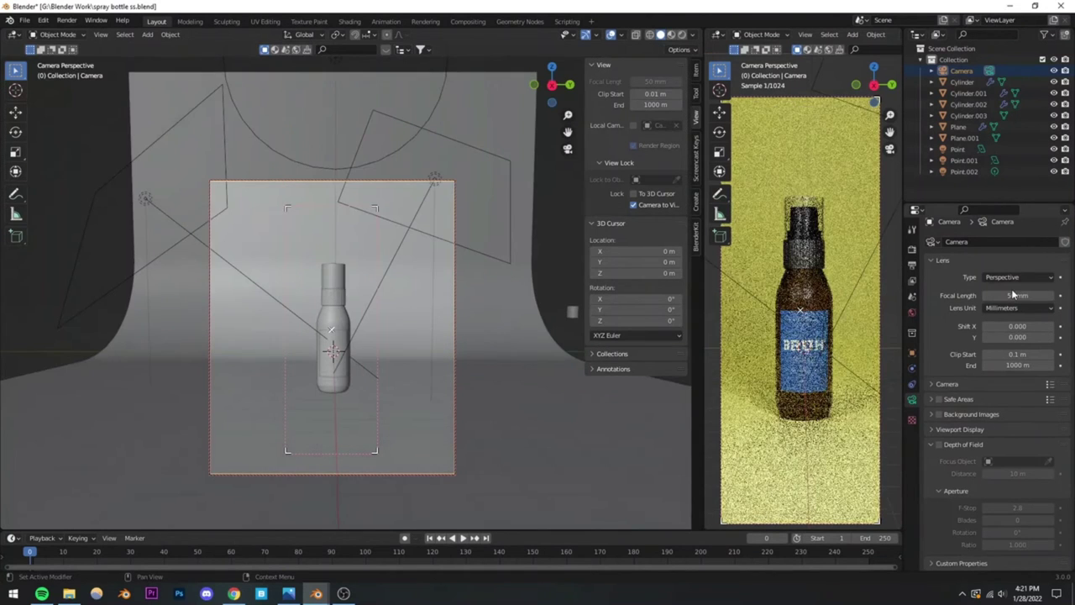
{"action": "mouse_move", "coordinate": [307, 347]}
{"action": "middle_mouse_down"}
{"action": "mouse_move", "coordinate": [330, 359]}
{"action": "mouse_move", "coordinate": [319, 340]}
{"action": "mouse_move", "coordinate": [314, 356]}
{"action": "mouse_move", "coordinate": [321, 343]}
{"action": "middle_mouse_up"}
{"action": "scroll", "coordinate": [306, 356], "scroll_direction": "up", "scroll_amount": 4}
Step: Set the camera's focal length to 70 mm and refine the bottle's framing, then unlock the camera from the view
{"action": "left_click", "coordinate": [1014, 295]}
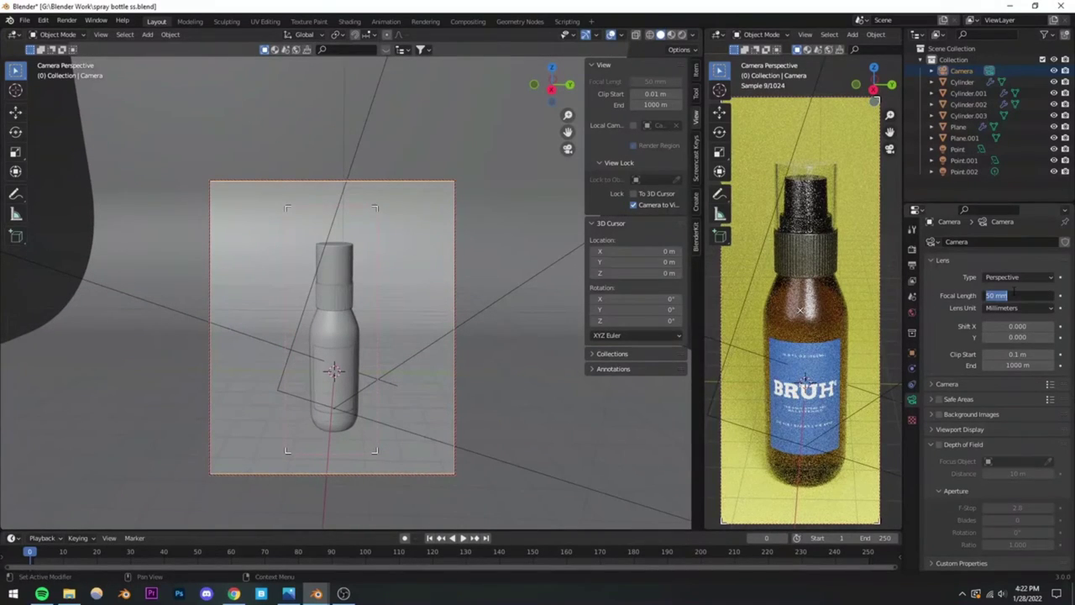
{"action": "type", "text": "70"}
{"action": "key", "text": "Return"}
{"action": "middle_click_drag", "start_coordinate": [336, 311], "coordinate": [353, 324]}
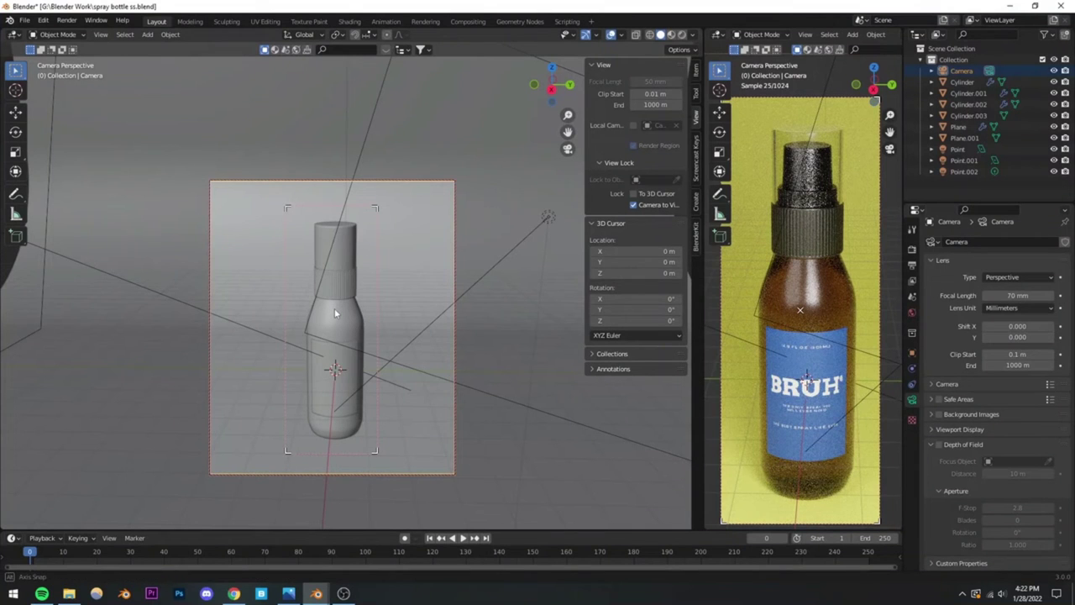
{"action": "middle_click_drag", "start_coordinate": [334, 308], "coordinate": [334, 310]}
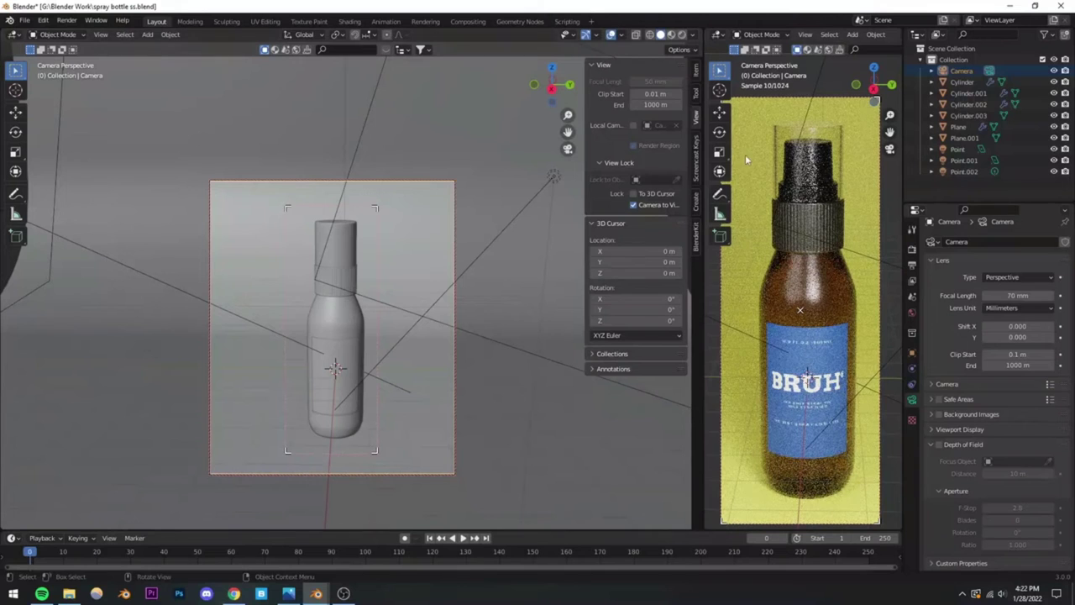
{"action": "left_click", "coordinate": [633, 205]}
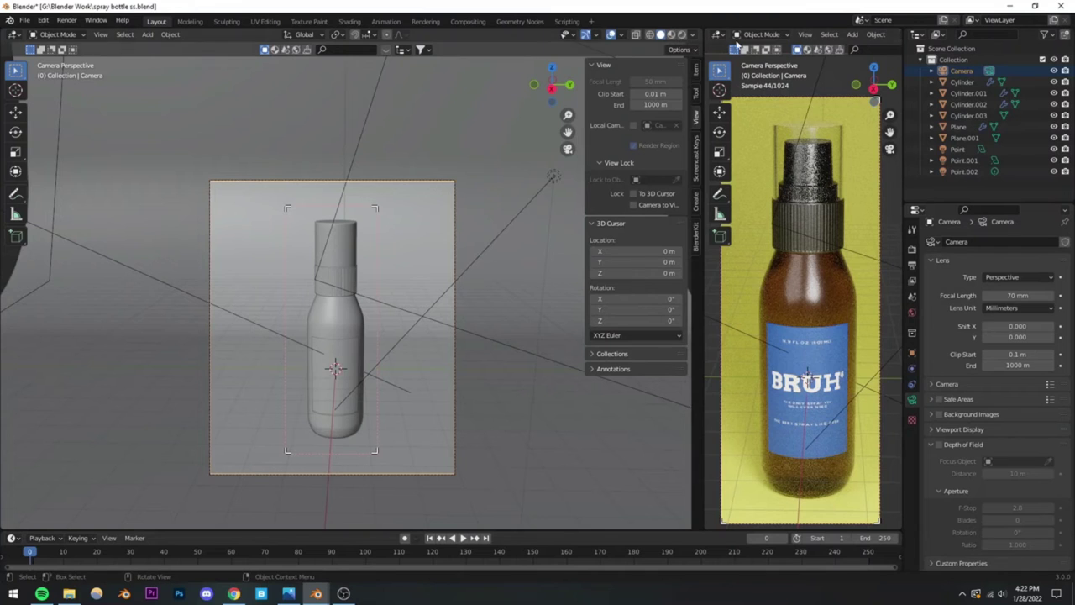
Step: Widen the main 3D viewport with the camera preview in solid shading, then save the file
{"action": "left_click_drag", "start_coordinate": [900, 48], "coordinate": [959, 47]}
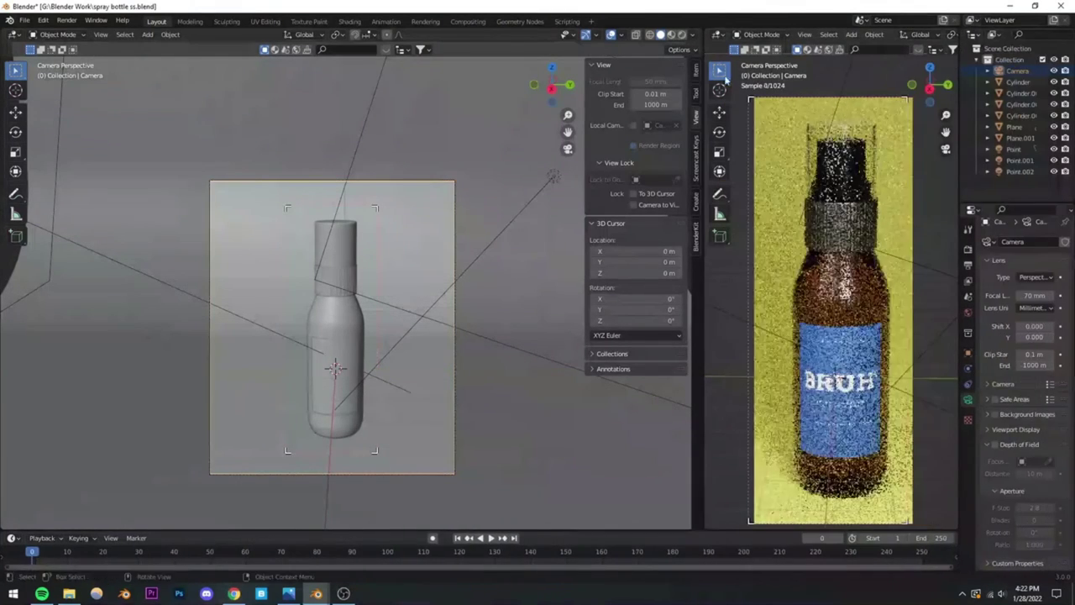
{"action": "mouse_move", "coordinate": [703, 90]}
{"action": "left_mouse_down"}
{"action": "mouse_move", "coordinate": [464, 91]}
{"action": "mouse_move", "coordinate": [456, 151]}
{"action": "mouse_move", "coordinate": [470, 189]}
{"action": "mouse_move", "coordinate": [773, 189]}
{"action": "left_mouse_up"}
{"action": "left_click", "coordinate": [460, 227]}
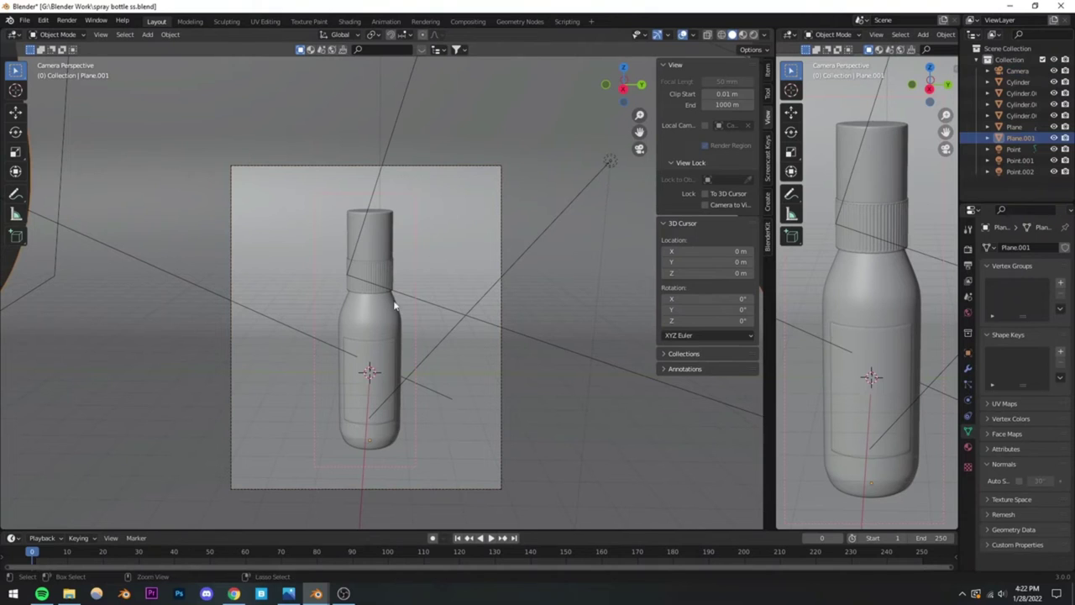
{"action": "key", "text": "ctrl+s"}
Step: Hide the clear cap to expose the sprayer head and its ribbed collar
{"action": "middle_click_drag", "start_coordinate": [394, 305], "coordinate": [248, 368]}
{"action": "scroll", "coordinate": [248, 368], "scroll_direction": "up", "scroll_amount": 6}
{"action": "left_click", "coordinate": [289, 104]}
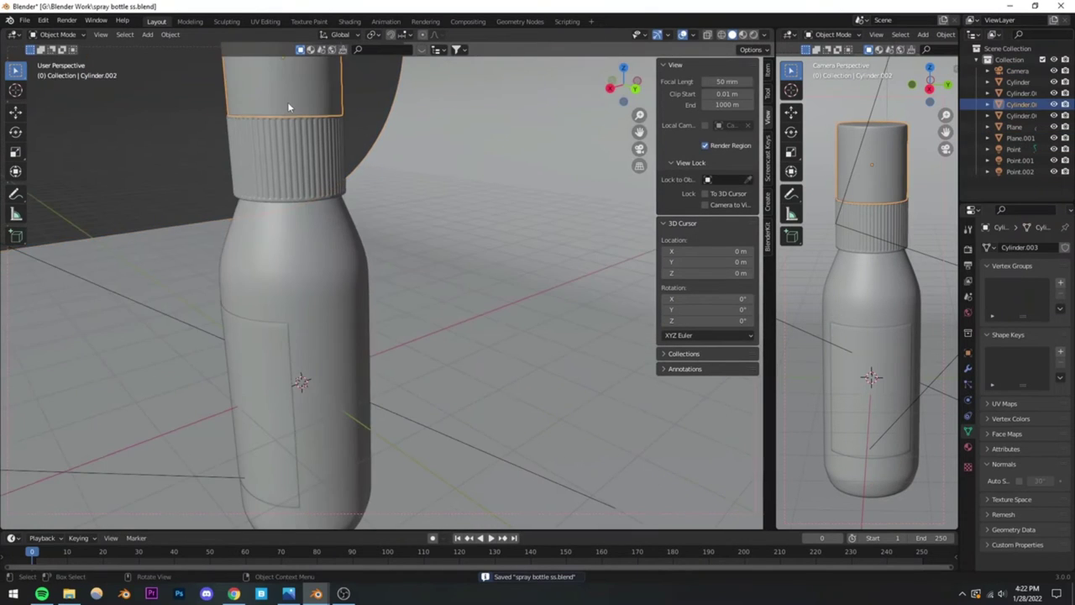
{"action": "middle_click_drag", "start_coordinate": [289, 106], "coordinate": [300, 233], "text": "shift"}
{"action": "left_click", "coordinate": [1054, 104]}
{"action": "mouse_move", "coordinate": [379, 238]}
{"action": "middle_mouse_down"}
{"action": "mouse_move", "coordinate": [420, 262]}
{"action": "mouse_move", "coordinate": [485, 220]}
{"action": "mouse_move", "coordinate": [446, 233]}
{"action": "middle_mouse_up"}
{"action": "scroll", "coordinate": [505, 214], "scroll_direction": "up", "scroll_amount": 3}
{"action": "scroll", "coordinate": [469, 228], "scroll_direction": "down", "scroll_amount": 3}
{"action": "scroll", "coordinate": [464, 280], "scroll_direction": "up", "scroll_amount": 2}
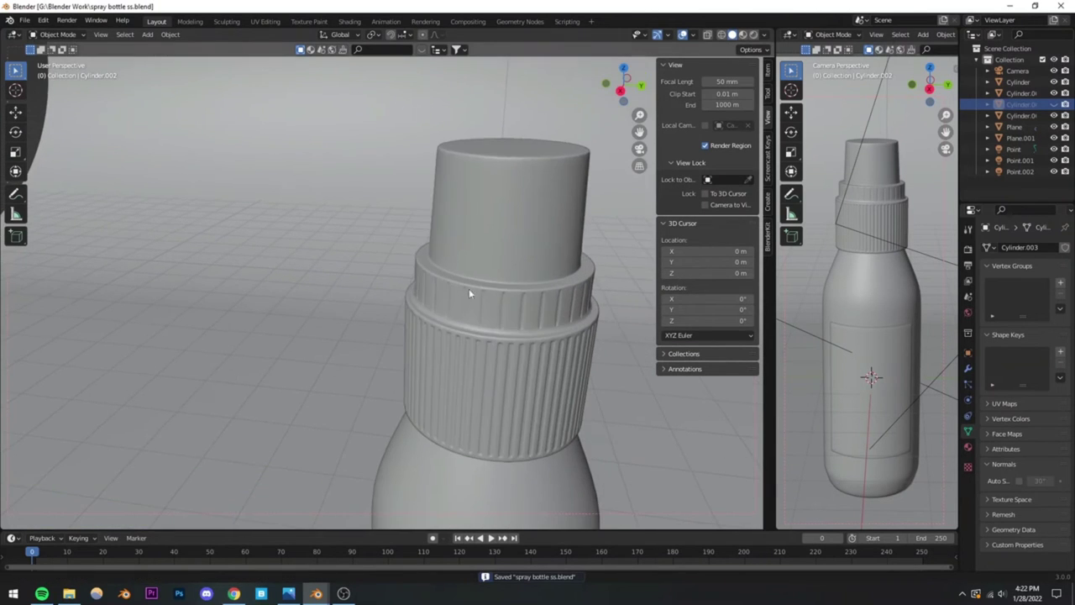
{"action": "middle_click_drag", "start_coordinate": [469, 288], "coordinate": [417, 309], "text": "shift"}
{"action": "scroll", "coordinate": [445, 279], "scroll_direction": "up", "scroll_amount": 2}
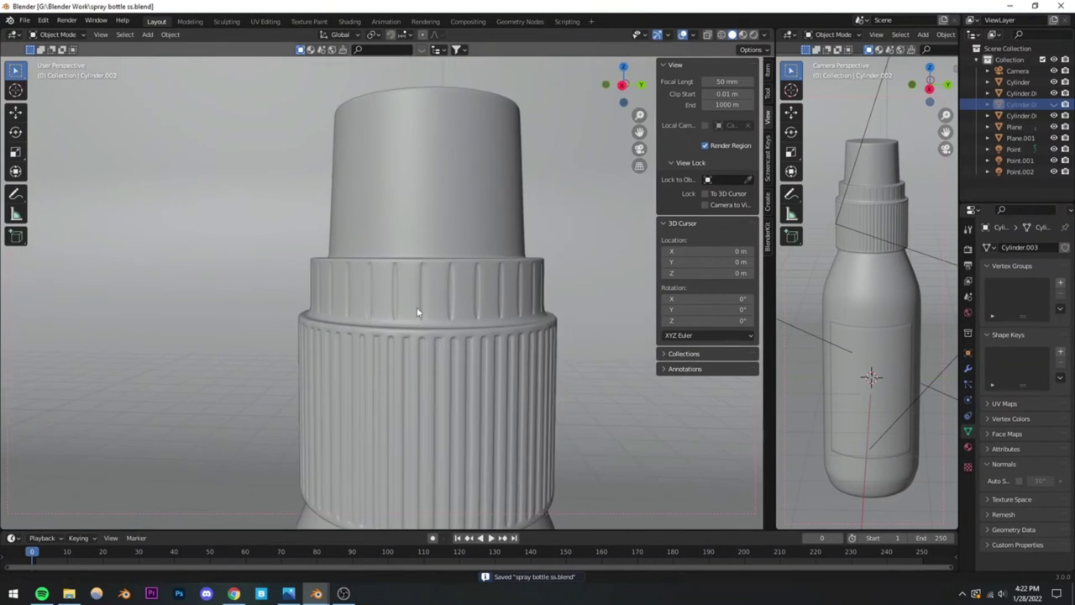
Step: Examine the mesh of the sprayer head and collar in Edit Mode, then return to Object Mode and save the file
{"action": "left_click", "coordinate": [420, 304]}
{"action": "key", "text": "Tab"}
{"action": "middle_click_drag", "start_coordinate": [442, 271], "coordinate": [428, 257]}
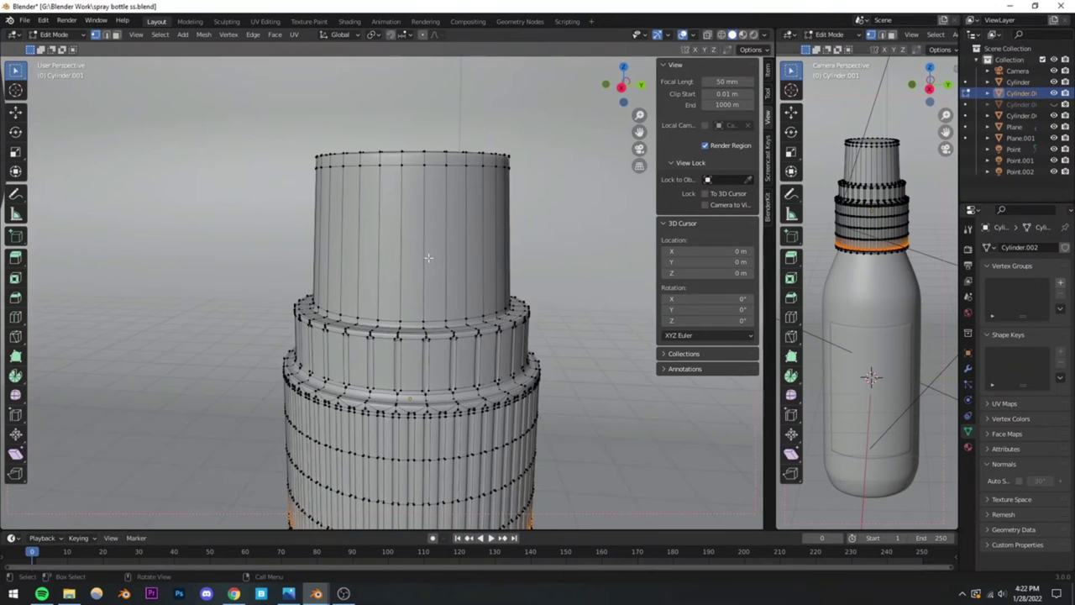
{"action": "scroll", "coordinate": [426, 271], "scroll_direction": "up", "scroll_amount": 2}
{"action": "key", "text": "Tab"}
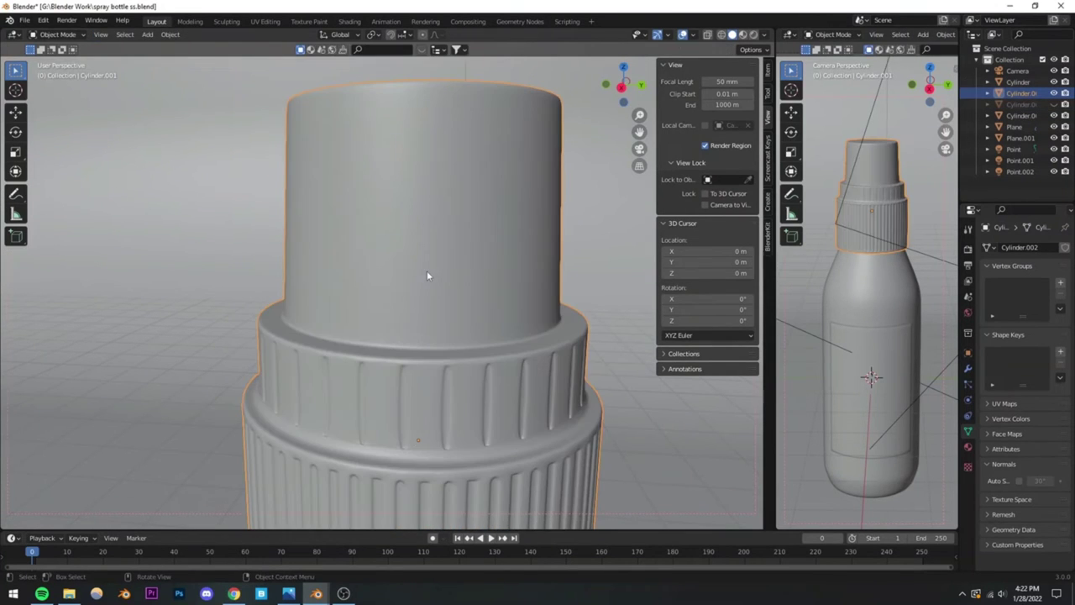
{"action": "key", "text": "ctrl+s"}
{"action": "key", "text": "ctrl+s"}
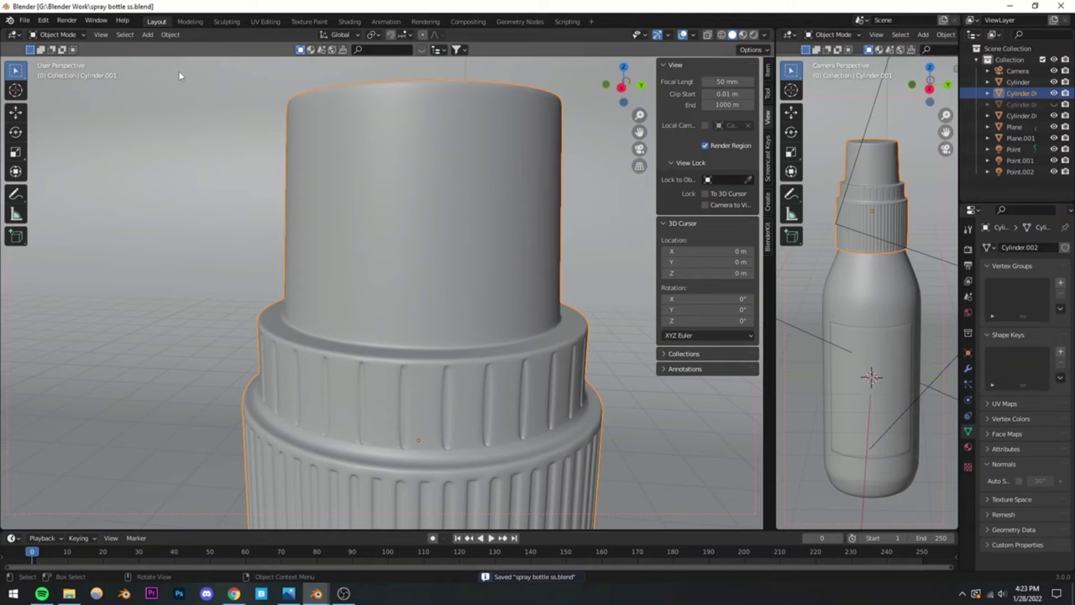
Step: Add a 32-vertex cylinder with 1 m radius and 2 m depth, and rotate it 90° in the front view
{"action": "left_click", "coordinate": [150, 35]}
{"action": "mouse_move", "coordinate": [168, 48]}
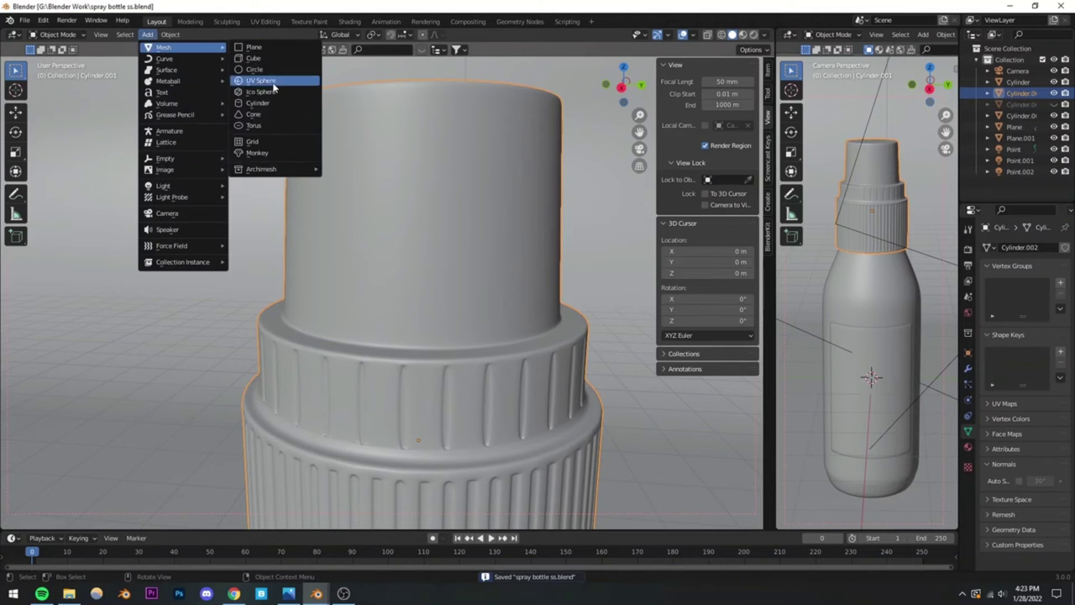
{"action": "left_click", "coordinate": [257, 106]}
{"action": "scroll", "coordinate": [384, 308], "scroll_direction": "down", "scroll_amount": 12}
{"action": "scroll", "coordinate": [420, 309], "scroll_direction": "up", "scroll_amount": 5}
{"action": "middle_click_drag", "start_coordinate": [420, 309], "coordinate": [312, 308]}
{"action": "scroll", "coordinate": [412, 333], "scroll_direction": "up", "scroll_amount": 4}
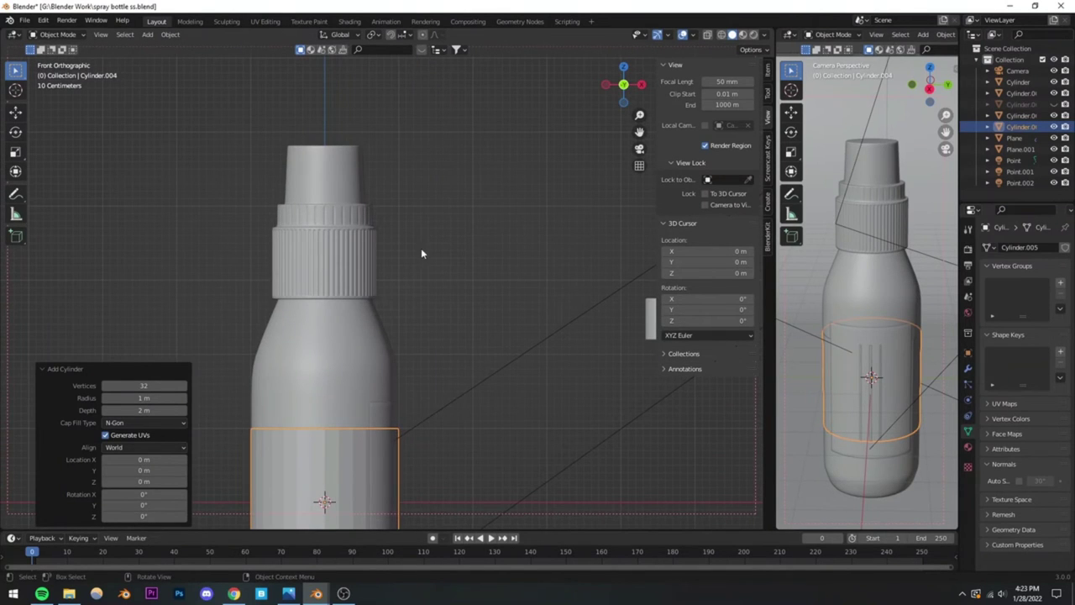
{"action": "type", "text": "r90"}
{"action": "key", "text": "Return"}
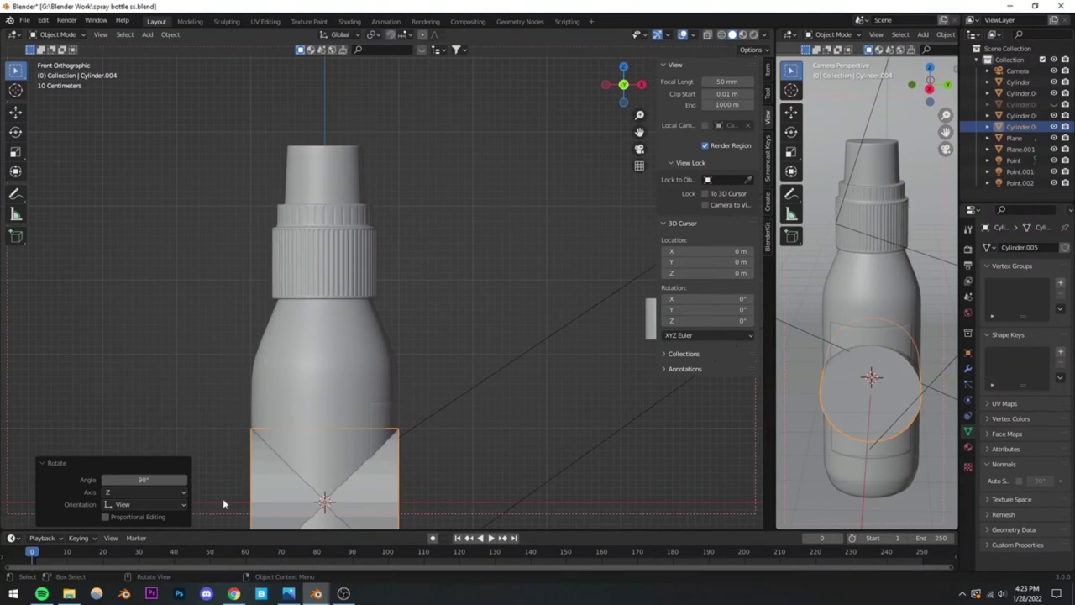
Step: Move the cylinder about 1.27 m along X and 4.31 m along Z, then scale it to about 0.095
{"action": "key", "text": "g"}
{"action": "left_click", "coordinate": [321, 178]}
{"action": "scroll", "coordinate": [341, 162], "scroll_direction": "up", "scroll_amount": 4}
{"action": "middle_click_drag", "start_coordinate": [341, 162], "coordinate": [328, 410], "text": "shift"}
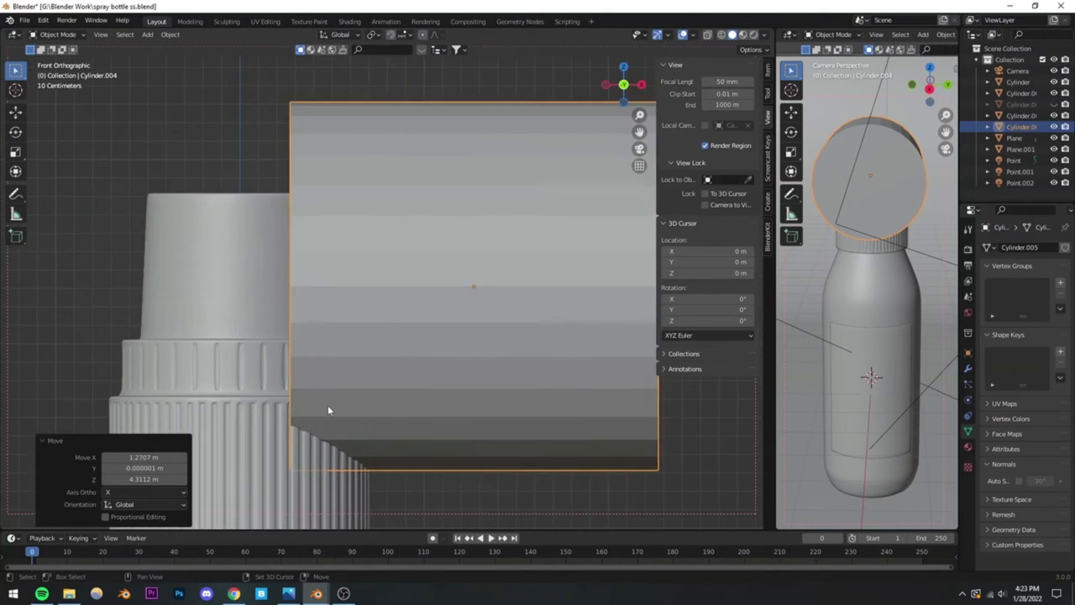
{"action": "scroll", "coordinate": [327, 410], "scroll_direction": "down", "scroll_amount": 3}
{"action": "key", "text": "s"}
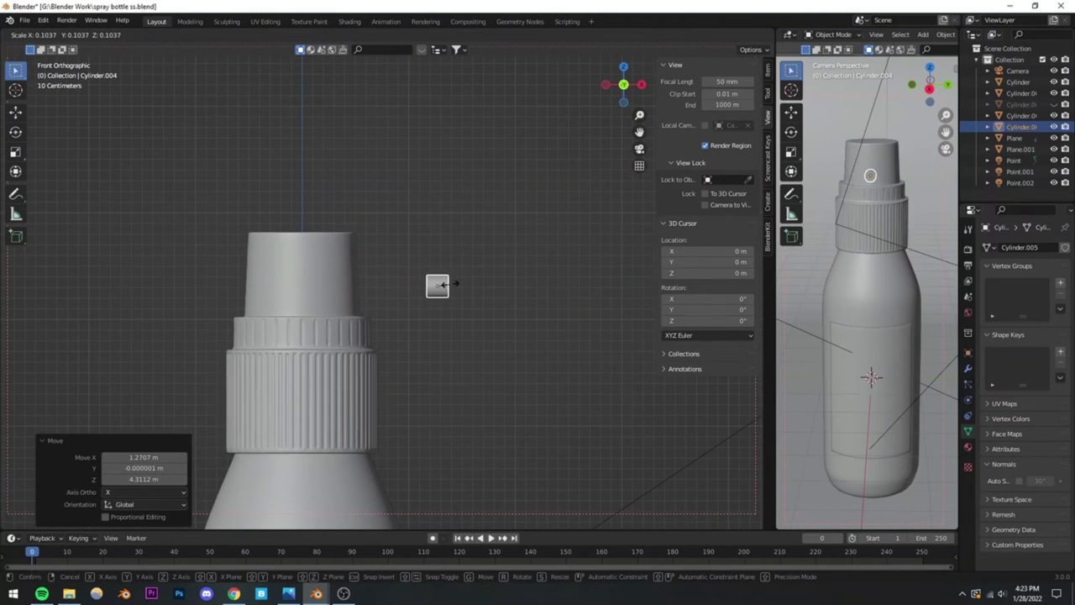
{"action": "left_click", "coordinate": [441, 285]}
Step: Scale the small cylinder by about 0.735 and place it against the sprayer head's side as a nozzle
{"action": "scroll", "coordinate": [438, 330], "scroll_direction": "up", "scroll_amount": 1}
{"action": "key", "text": "s"}
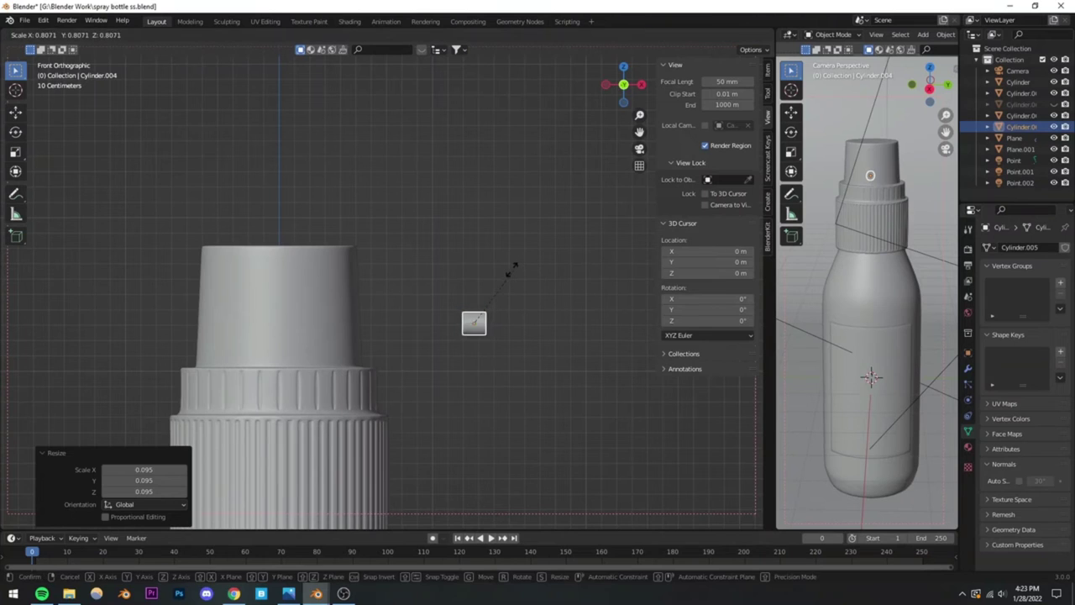
{"action": "left_click", "coordinate": [507, 274]}
{"action": "key", "text": "g"}
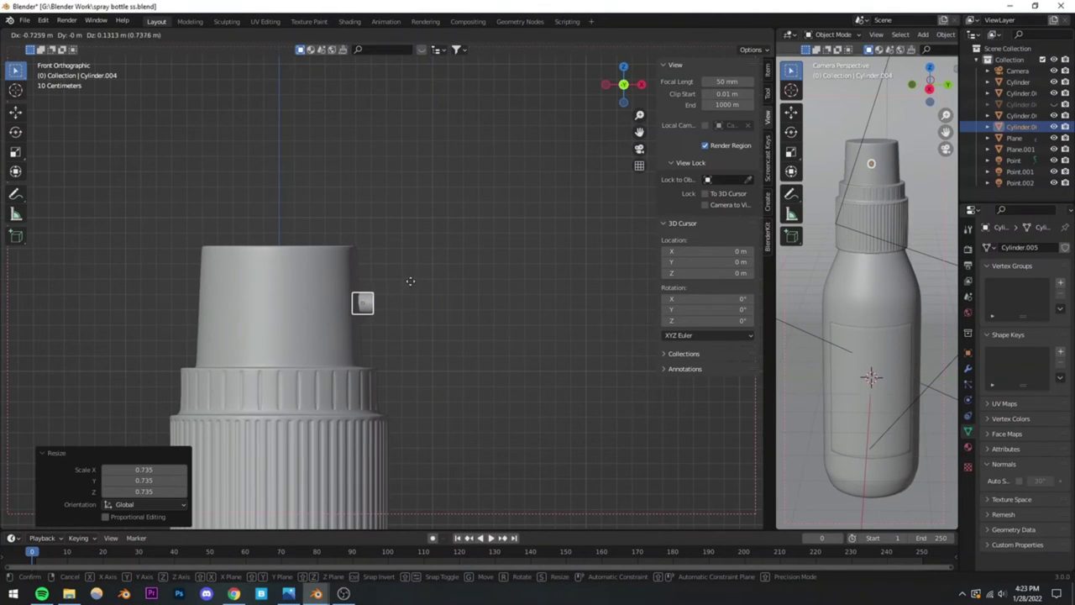
{"action": "left_click", "coordinate": [412, 254]}
{"action": "mouse_move", "coordinate": [413, 253]}
{"action": "middle_mouse_down"}
{"action": "mouse_move", "coordinate": [321, 340]}
{"action": "mouse_move", "coordinate": [233, 352]}
{"action": "mouse_move", "coordinate": [375, 328]}
{"action": "mouse_move", "coordinate": [321, 291]}
{"action": "middle_mouse_up"}
{"action": "scroll", "coordinate": [318, 303], "scroll_direction": "up", "scroll_amount": 6}
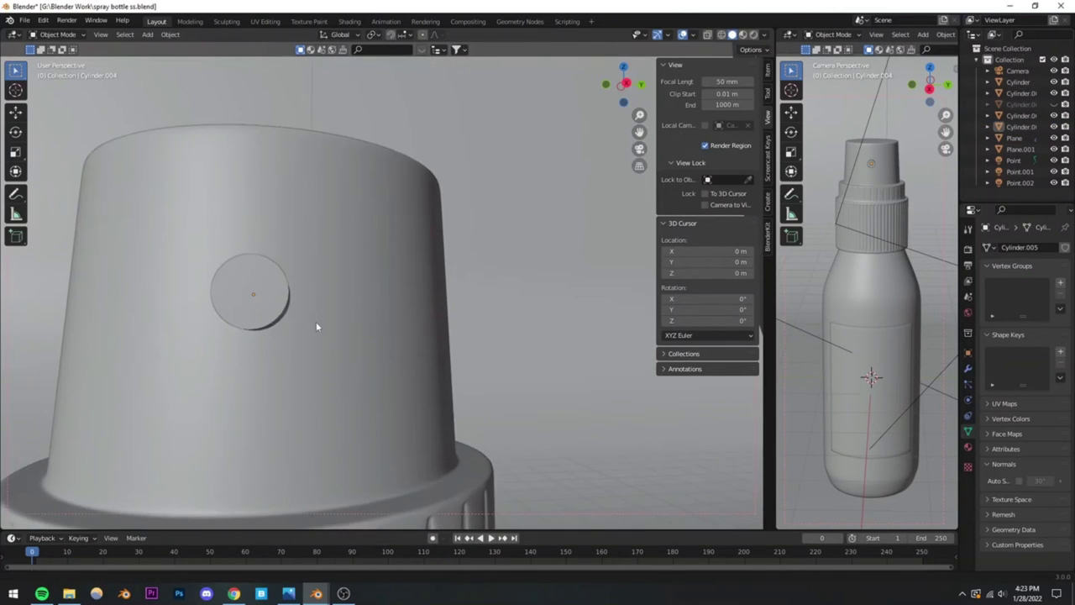
Step: Enlarge the nozzle cylinder by a factor of about 1.155 and save the file
{"action": "scroll", "coordinate": [403, 379], "scroll_direction": "down", "scroll_amount": 2}
{"action": "left_click", "coordinate": [401, 377]}
{"action": "key", "text": "s"}
{"action": "left_click", "coordinate": [458, 323]}
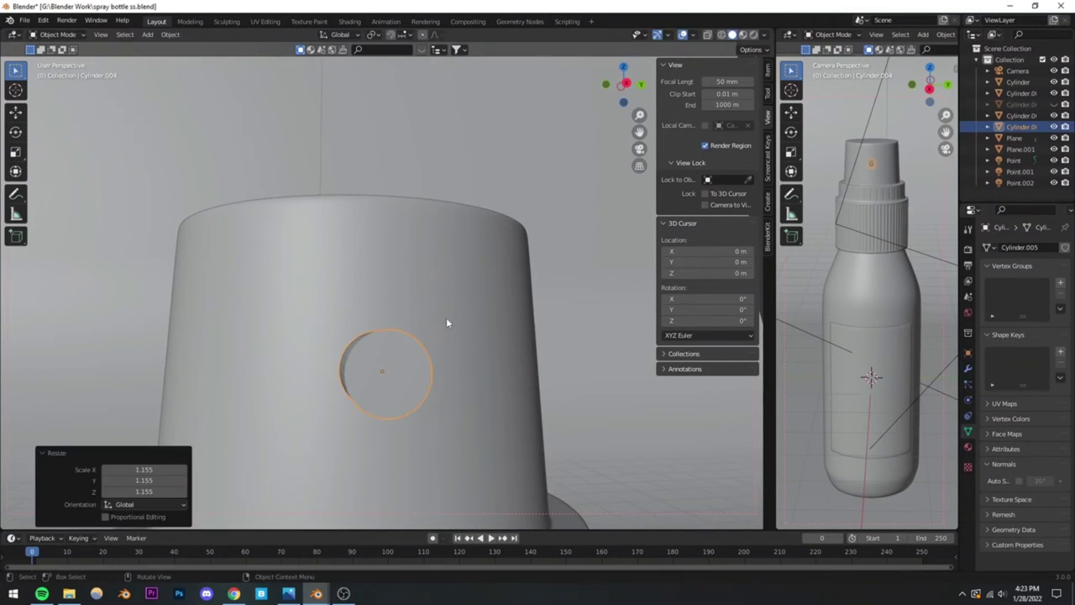
{"action": "scroll", "coordinate": [437, 323], "scroll_direction": "down", "scroll_amount": 3}
{"action": "key", "text": "ctrl+s"}
{"action": "mouse_move", "coordinate": [432, 327]}
{"action": "middle_mouse_down"}
{"action": "mouse_move", "coordinate": [504, 333]}
{"action": "mouse_move", "coordinate": [428, 313]}
{"action": "mouse_move", "coordinate": [479, 336]}
{"action": "middle_mouse_up"}
{"action": "left_click", "coordinate": [428, 314]}
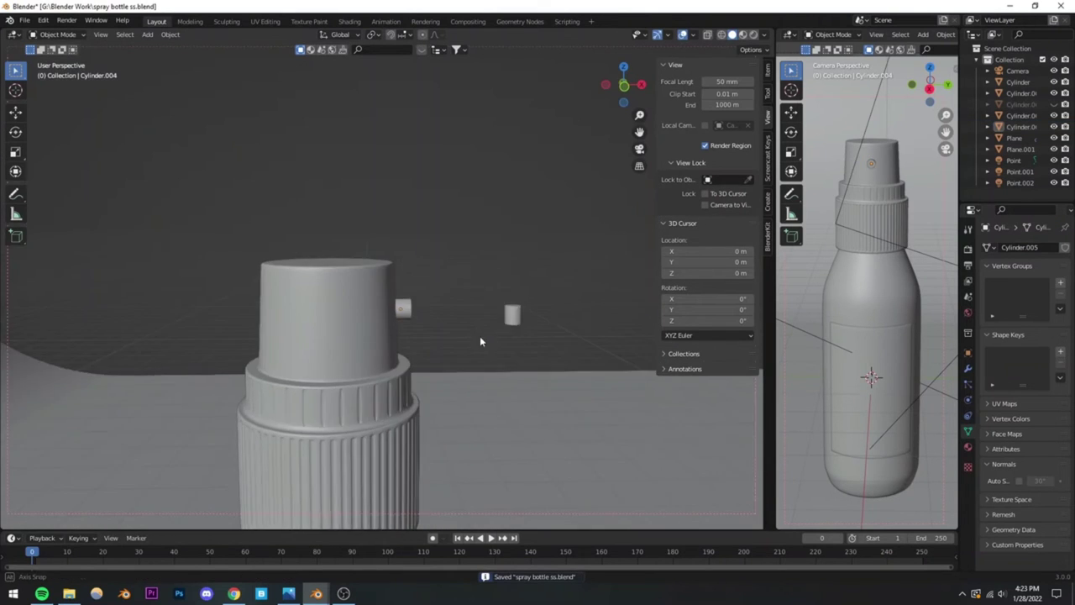
{"action": "scroll", "coordinate": [422, 358], "scroll_direction": "up", "scroll_amount": 7}
{"action": "mouse_move", "coordinate": [425, 358]}
{"action": "middle_mouse_down"}
{"action": "mouse_move", "coordinate": [409, 373]}
{"action": "mouse_move", "coordinate": [436, 344]}
{"action": "middle_mouse_up"}
{"action": "scroll", "coordinate": [414, 363], "scroll_direction": "down", "scroll_amount": 2}
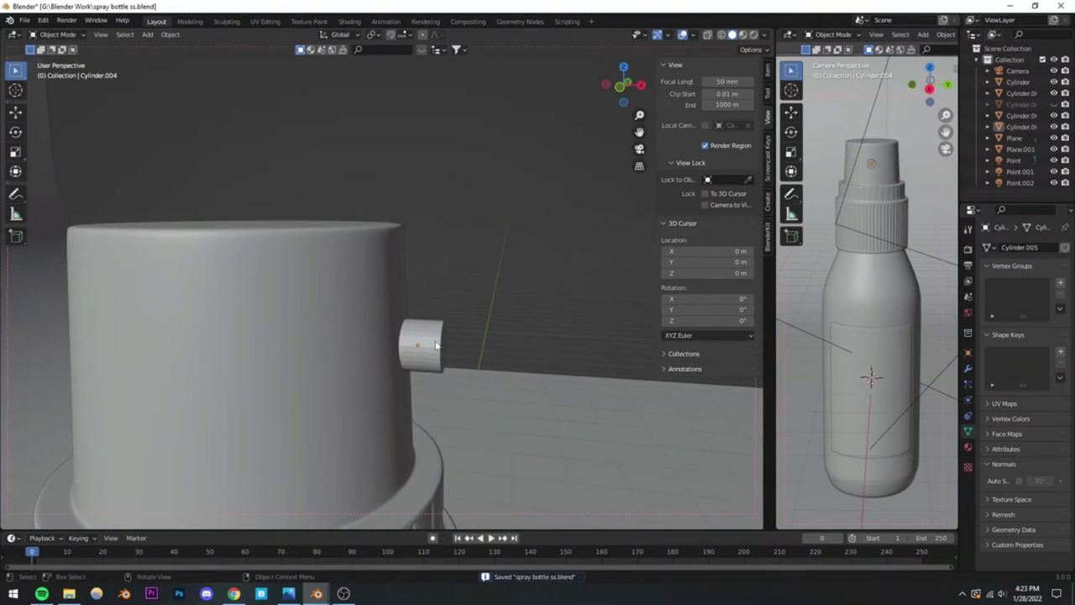
Step: Scale the nozzle cylinder on the sprayer head by a factor of about 1.414
{"action": "left_click", "coordinate": [424, 367]}
{"action": "key", "text": "s"}
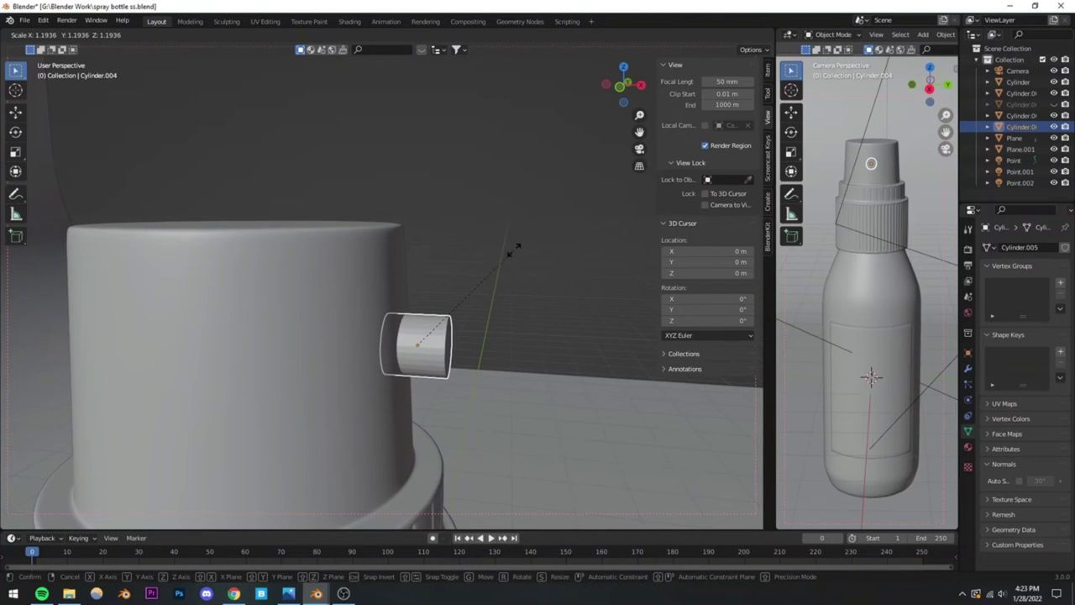
{"action": "left_click", "coordinate": [542, 240]}
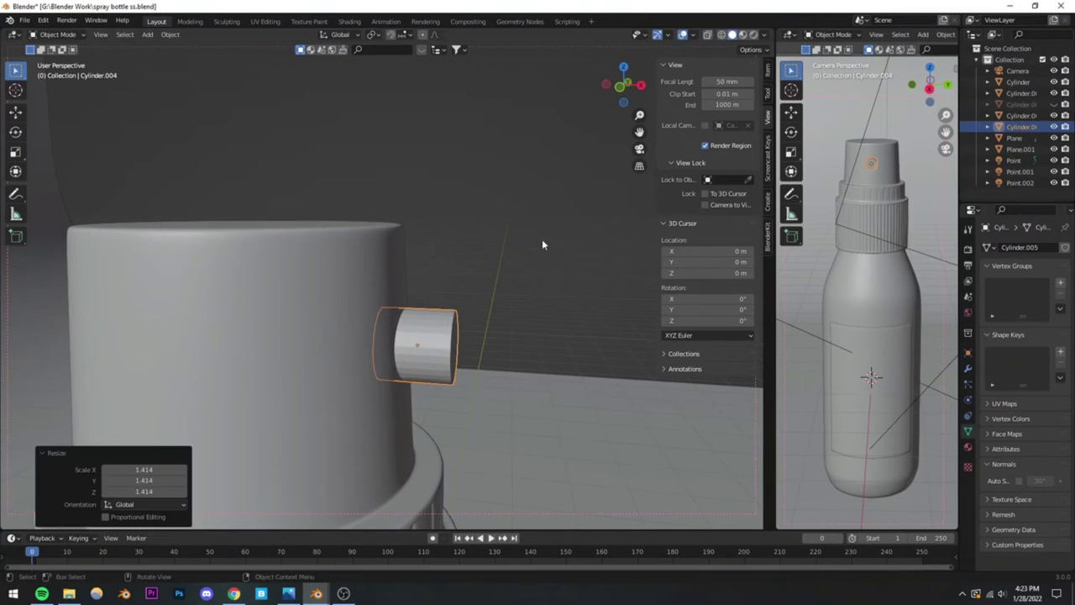
Step: Move the nozzle cylinder slightly outward along X in the front view, deselect it and save the file
{"action": "left_click", "coordinate": [473, 340]}
{"action": "middle_click_drag", "start_coordinate": [472, 334], "coordinate": [448, 346]}
{"action": "left_click", "coordinate": [393, 352]}
{"action": "key", "text": "KP_1"}
{"action": "scroll", "coordinate": [441, 354], "scroll_direction": "up", "scroll_amount": 1}
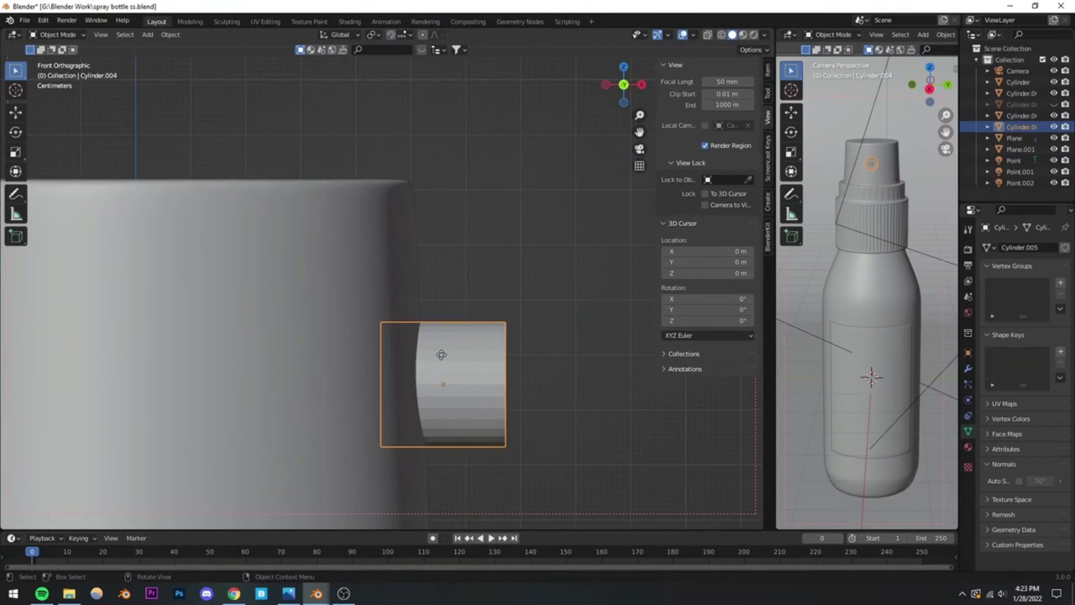
{"action": "key", "text": "g"}
{"action": "key", "text": "x"}
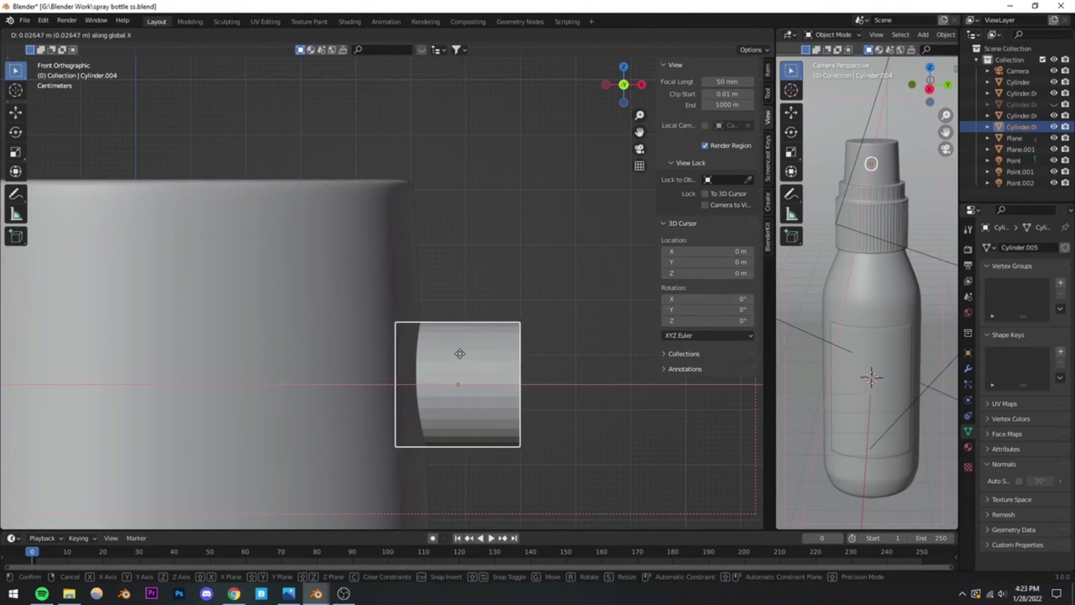
{"action": "left_click", "coordinate": [459, 353]}
{"action": "key", "text": "alt+a"}
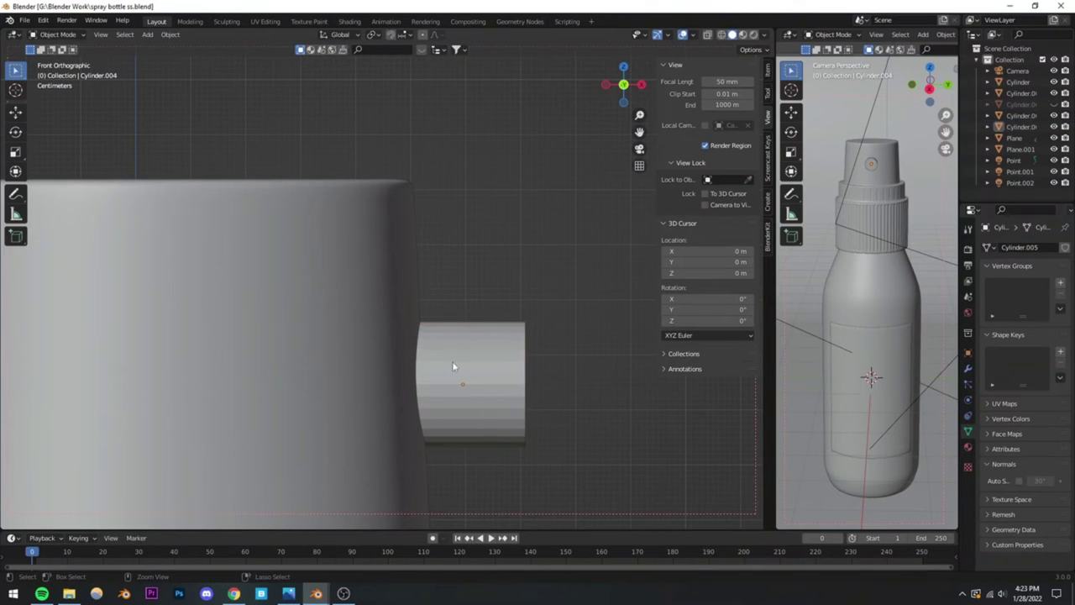
{"action": "key", "text": "ctrl+s"}
Step: Add a Boolean modifier to the sprayer head
{"action": "mouse_move", "coordinate": [456, 367]}
{"action": "middle_mouse_down"}
{"action": "mouse_move", "coordinate": [378, 391]}
{"action": "mouse_move", "coordinate": [392, 390]}
{"action": "middle_mouse_up"}
{"action": "left_click", "coordinate": [392, 389]}
{"action": "right_click", "coordinate": [392, 390]}
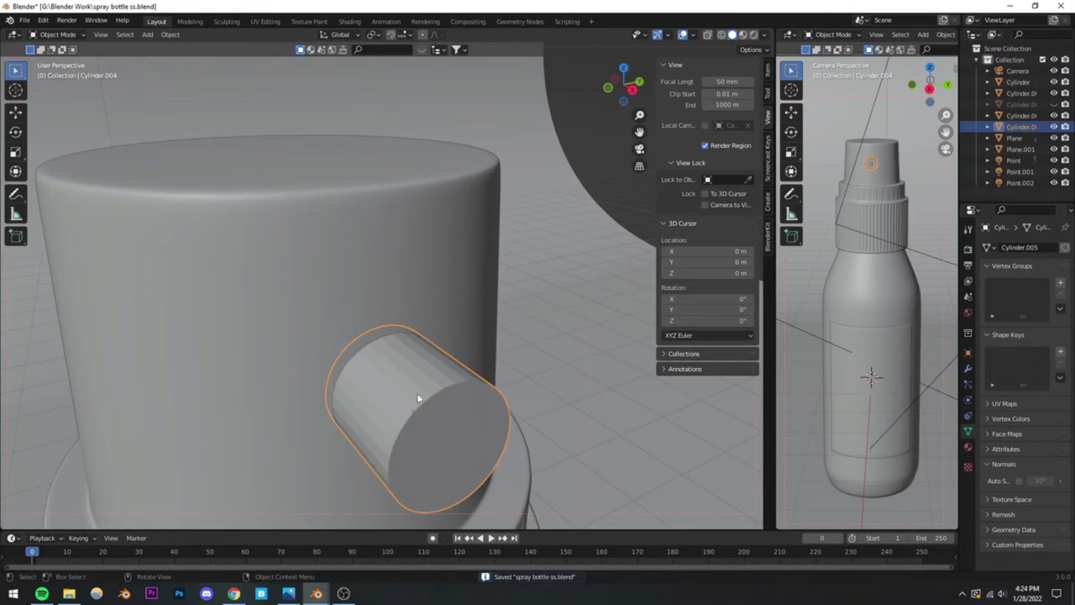
{"action": "right_click", "coordinate": [392, 390]}
{"action": "left_click", "coordinate": [968, 353]}
{"action": "left_click", "coordinate": [968, 369]}
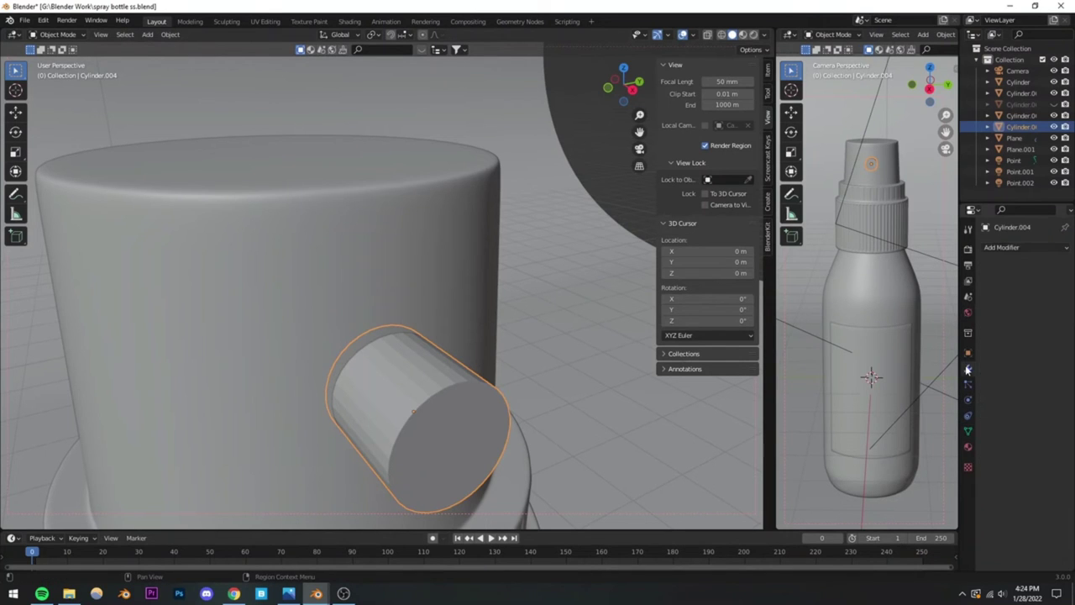
{"action": "left_click", "coordinate": [352, 262]}
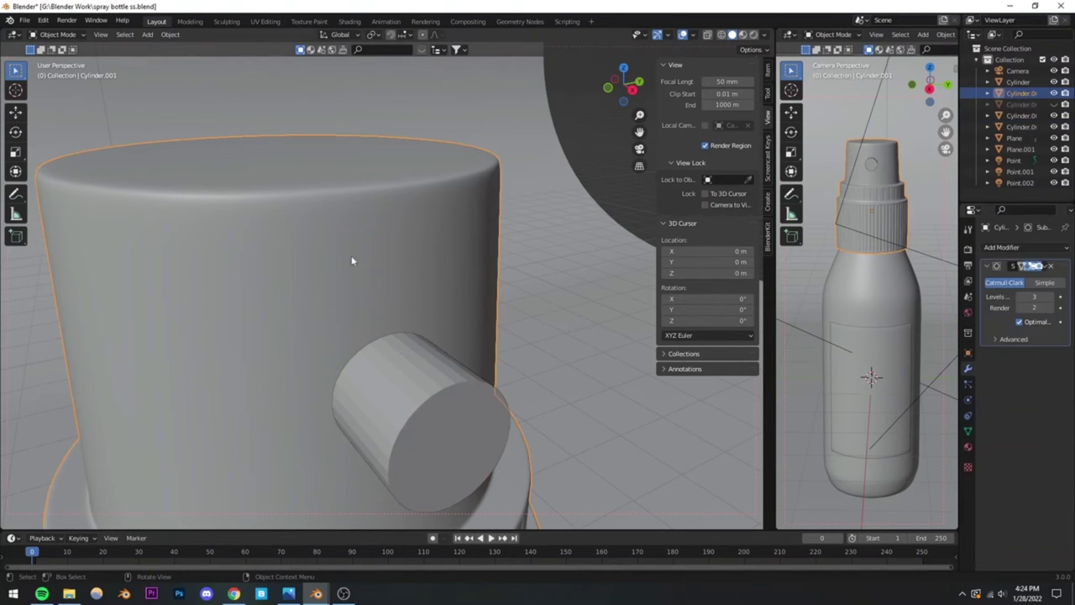
{"action": "left_click", "coordinate": [1041, 247]}
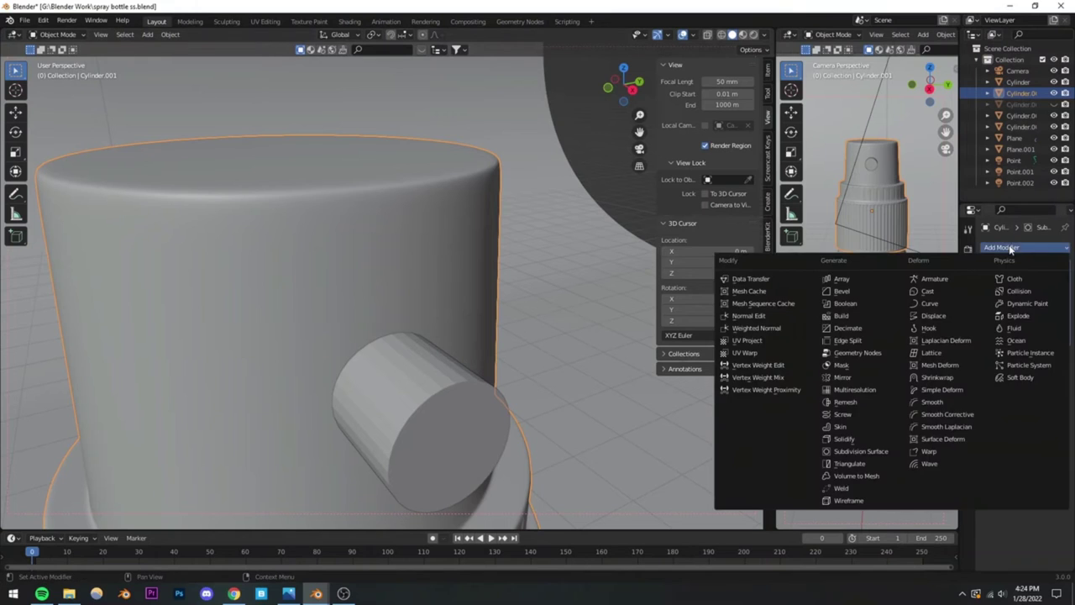
{"action": "left_click", "coordinate": [1001, 247]}
{"action": "left_click", "coordinate": [841, 307]}
Step: Assign the small nozzle cylinder as the object that the Boolean Difference subtracts from the sprayer head
{"action": "left_click", "coordinate": [1044, 399]}
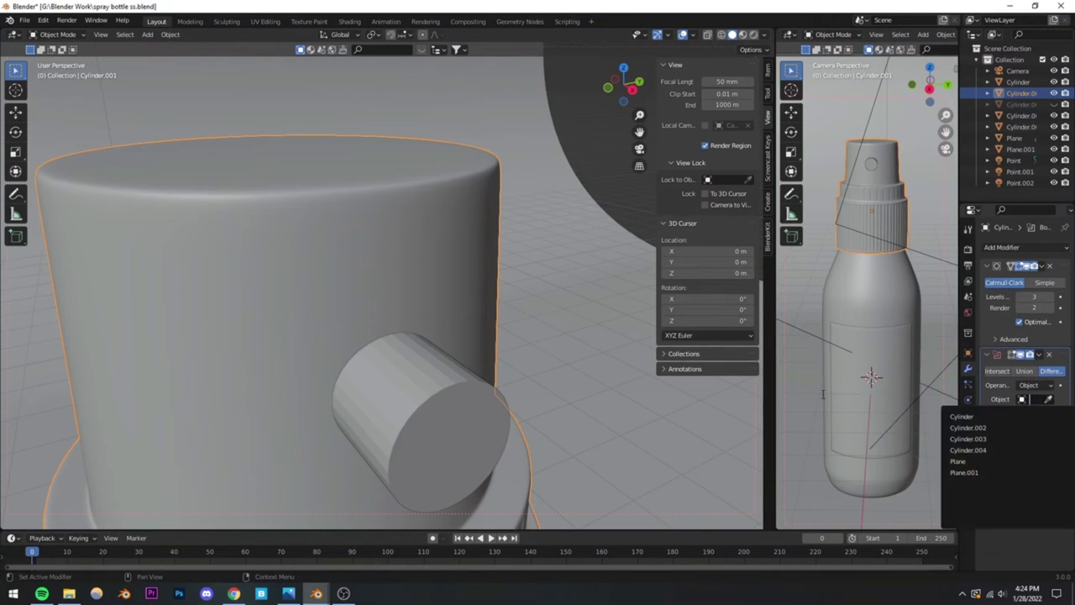
{"action": "left_click", "coordinate": [1049, 400]}
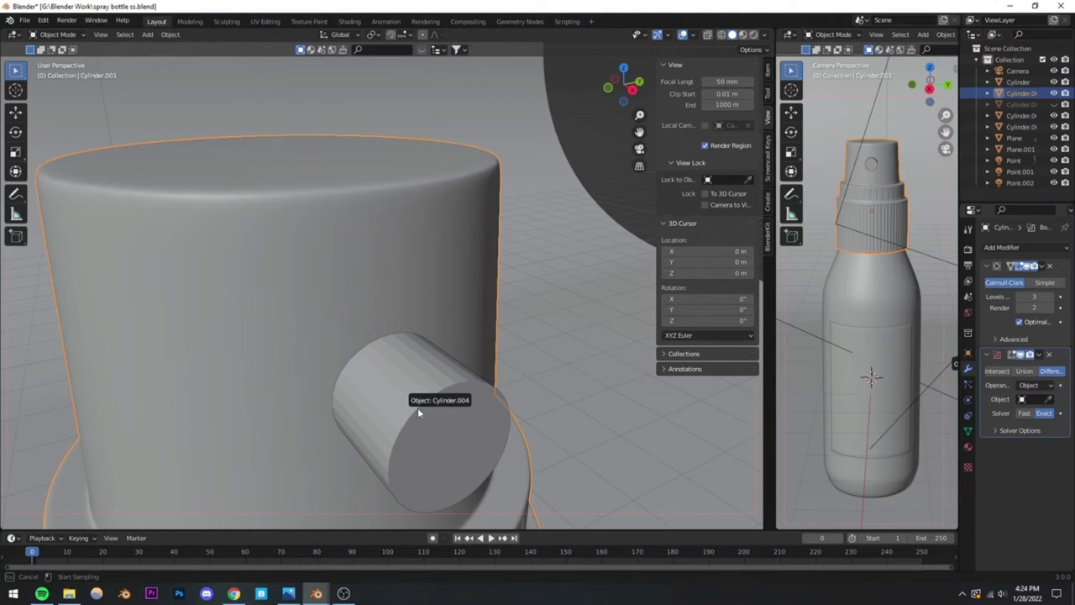
{"action": "left_click", "coordinate": [409, 410]}
{"action": "left_click", "coordinate": [400, 312]}
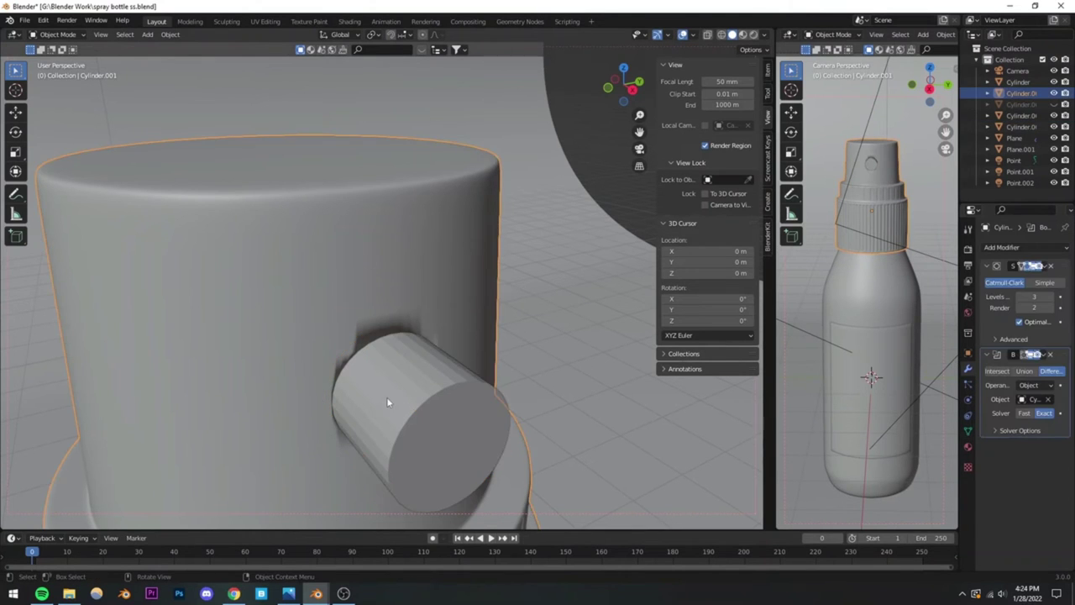
{"action": "middle_click_drag", "start_coordinate": [386, 396], "coordinate": [385, 365]}
{"action": "right_click", "coordinate": [309, 284]}
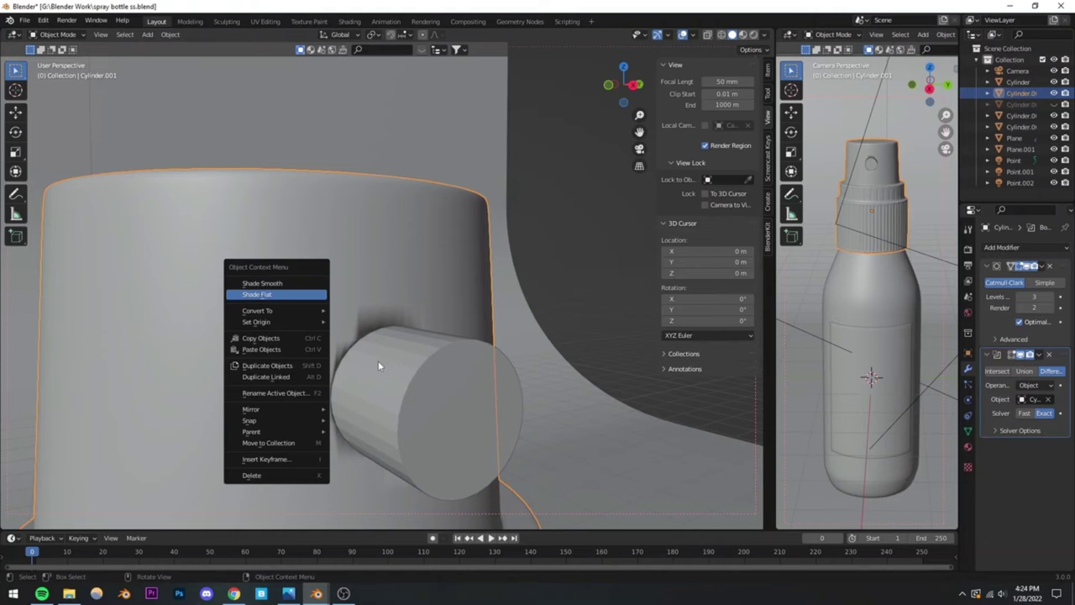
{"action": "key", "text": "Escape"}
{"action": "middle_click_drag", "start_coordinate": [372, 354], "coordinate": [374, 379]}
{"action": "right_click", "coordinate": [319, 274]}
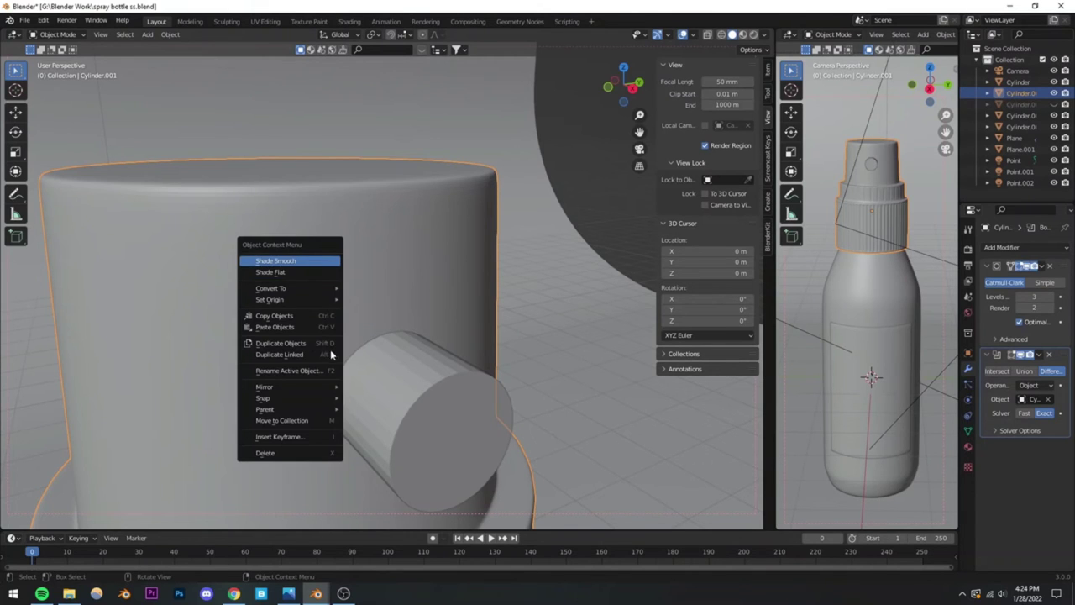
{"action": "key", "text": "Escape"}
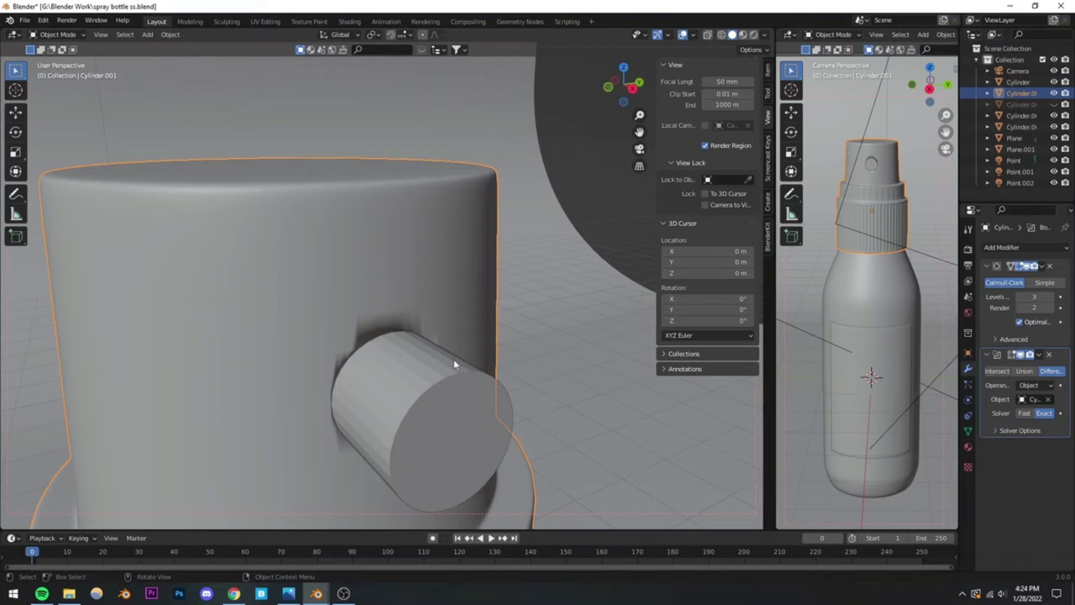
Step: Enable Auto Smooth at 30° for the sprayer head's normals
{"action": "left_click", "coordinate": [968, 432]}
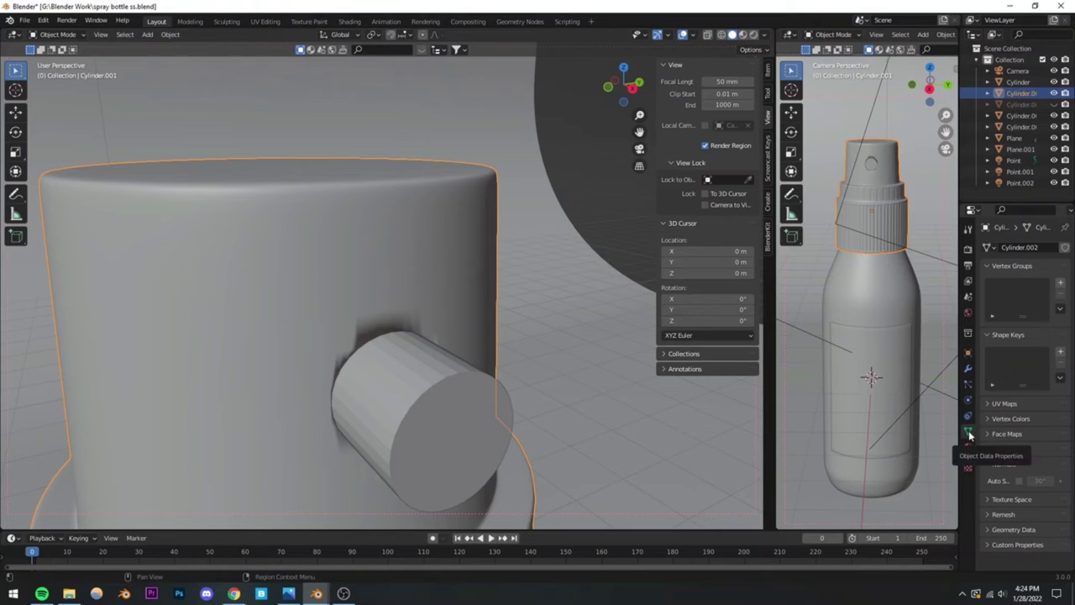
{"action": "left_click", "coordinate": [1019, 481]}
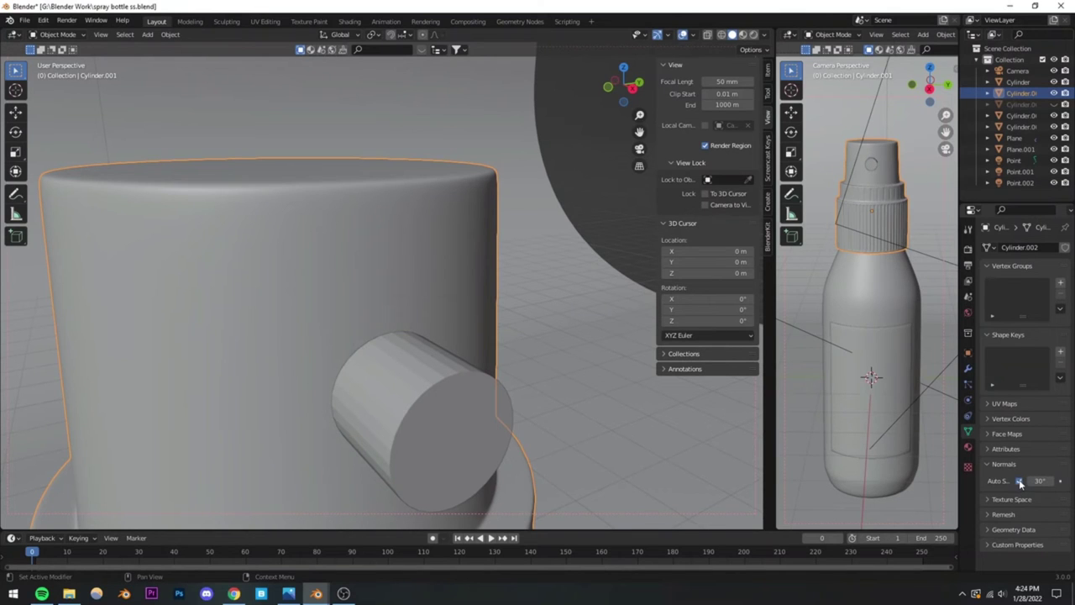
{"action": "left_click", "coordinate": [502, 305]}
{"action": "left_click", "coordinate": [429, 279]}
Step: Set the sprayer head's viewport subdivision level to 2 and save the file
{"action": "left_click", "coordinate": [968, 370]}
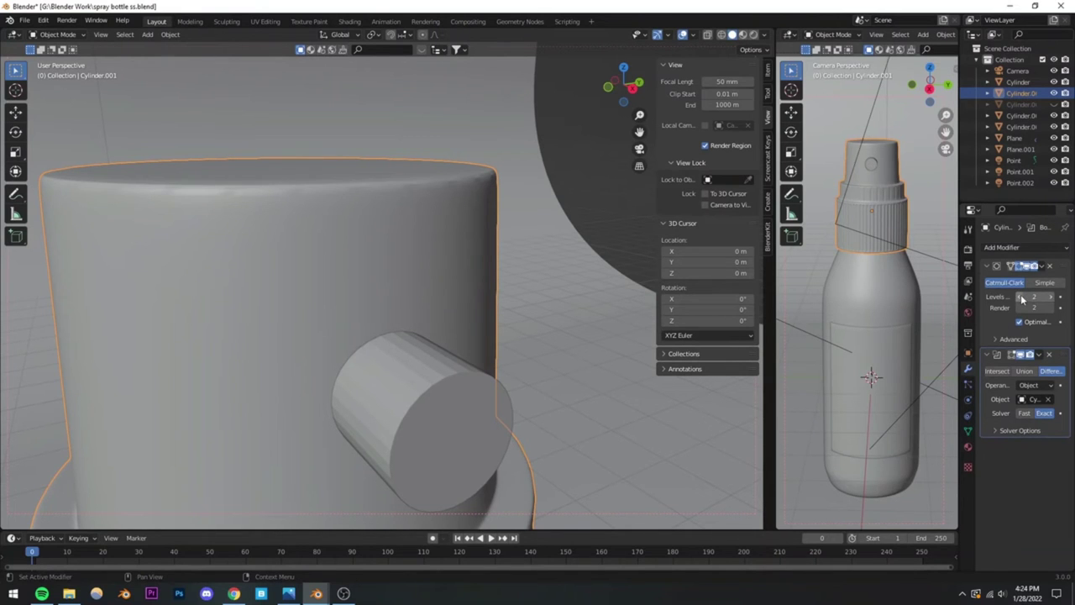
{"action": "scroll", "coordinate": [377, 265], "scroll_direction": "down", "scroll_amount": 8}
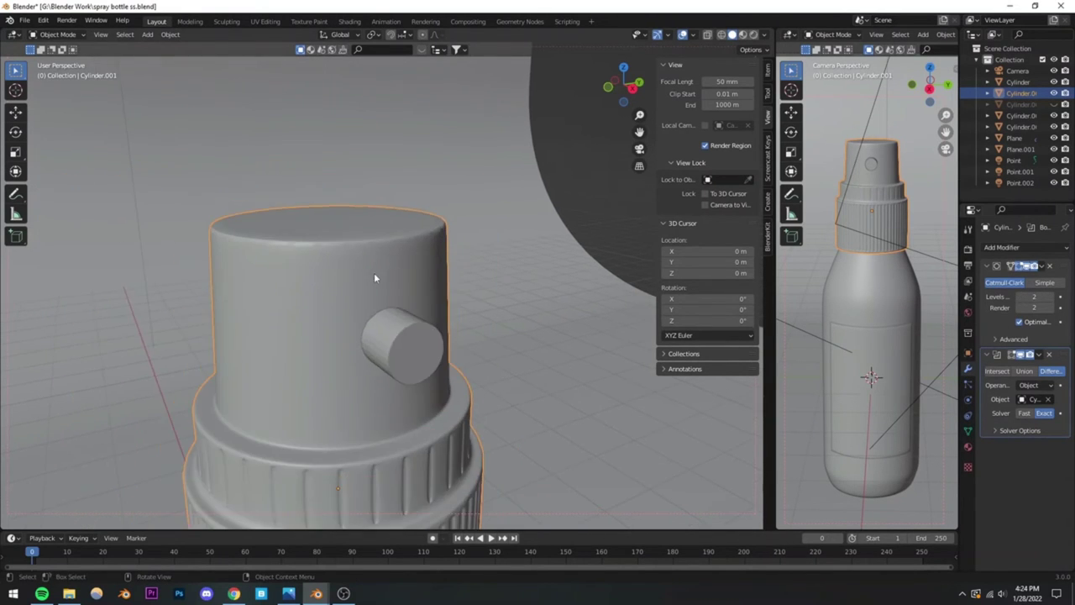
{"action": "mouse_move", "coordinate": [453, 273]}
{"action": "middle_mouse_down"}
{"action": "mouse_move", "coordinate": [331, 264]}
{"action": "mouse_move", "coordinate": [394, 269]}
{"action": "middle_mouse_up"}
{"action": "scroll", "coordinate": [392, 294], "scroll_direction": "down", "scroll_amount": 4}
{"action": "scroll", "coordinate": [392, 302], "scroll_direction": "up", "scroll_amount": 6}
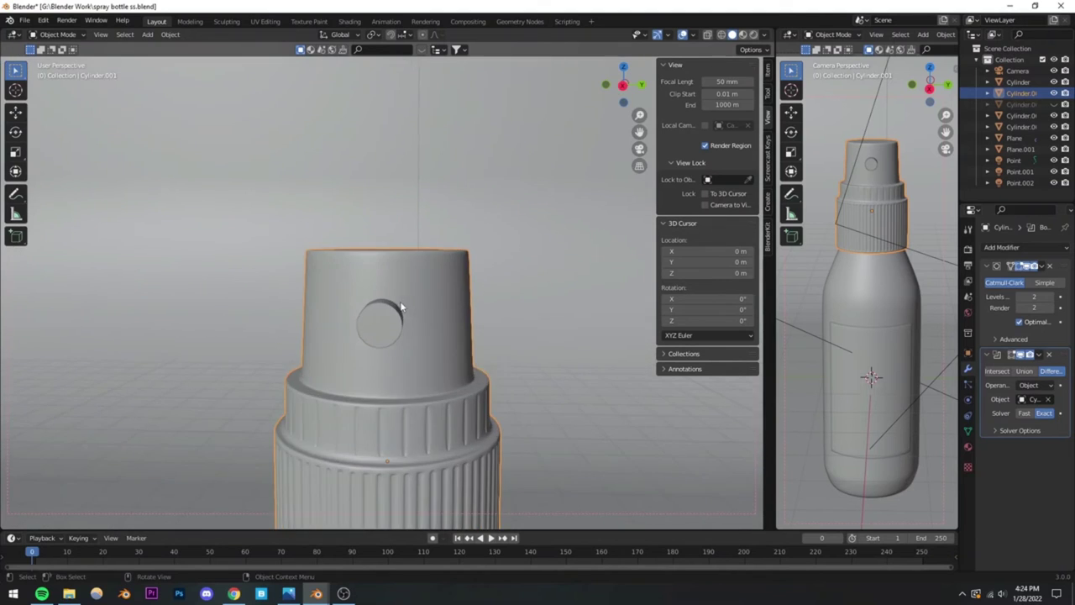
{"action": "scroll", "coordinate": [442, 320], "scroll_direction": "up", "scroll_amount": 4}
{"action": "mouse_move", "coordinate": [400, 310]}
{"action": "middle_mouse_down"}
{"action": "mouse_move", "coordinate": [468, 333]}
{"action": "mouse_move", "coordinate": [452, 312]}
{"action": "mouse_move", "coordinate": [438, 331]}
{"action": "middle_mouse_up"}
{"action": "scroll", "coordinate": [468, 333], "scroll_direction": "up", "scroll_amount": 2}
{"action": "left_click", "coordinate": [468, 333]}
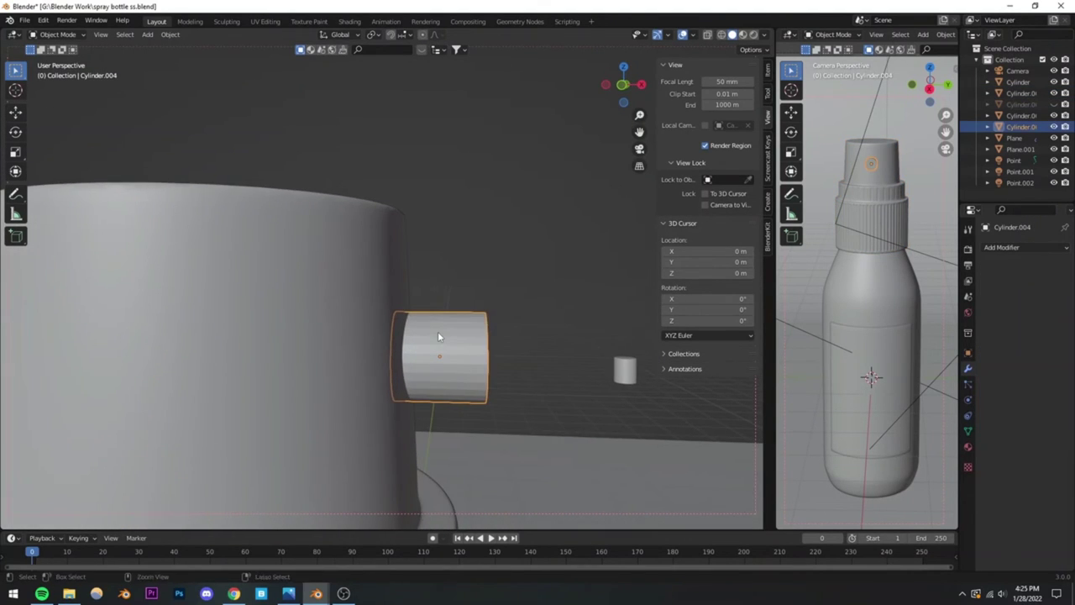
{"action": "key", "text": "ctrl+s"}
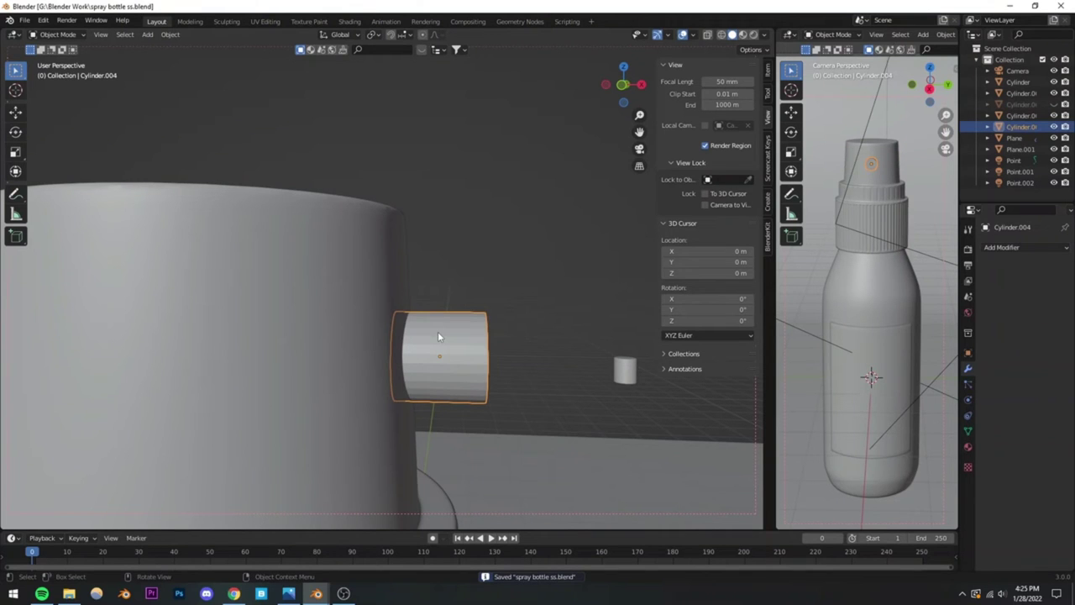
Step: Temporarily hide the nozzle cylinder to examine the Boolean cut in the sprayer head from several angles
{"action": "middle_click_drag", "start_coordinate": [450, 328], "coordinate": [881, 261]}
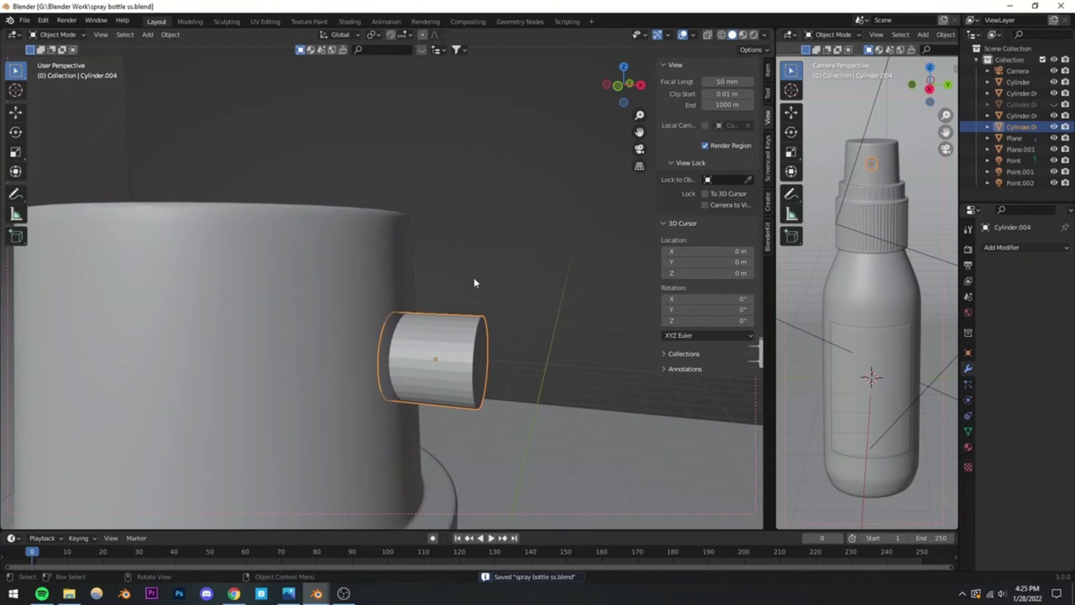
{"action": "left_click", "coordinate": [1053, 126]}
{"action": "middle_click_drag", "start_coordinate": [462, 343], "coordinate": [607, 257]}
{"action": "scroll", "coordinate": [408, 388], "scroll_direction": "down", "scroll_amount": 6}
{"action": "mouse_move", "coordinate": [408, 388]}
{"action": "middle_mouse_down"}
{"action": "mouse_move", "coordinate": [469, 356]}
{"action": "mouse_move", "coordinate": [425, 358]}
{"action": "mouse_move", "coordinate": [372, 389]}
{"action": "middle_mouse_up"}
{"action": "scroll", "coordinate": [372, 389], "scroll_direction": "down", "scroll_amount": 3}
{"action": "scroll", "coordinate": [378, 399], "scroll_direction": "down", "scroll_amount": 8}
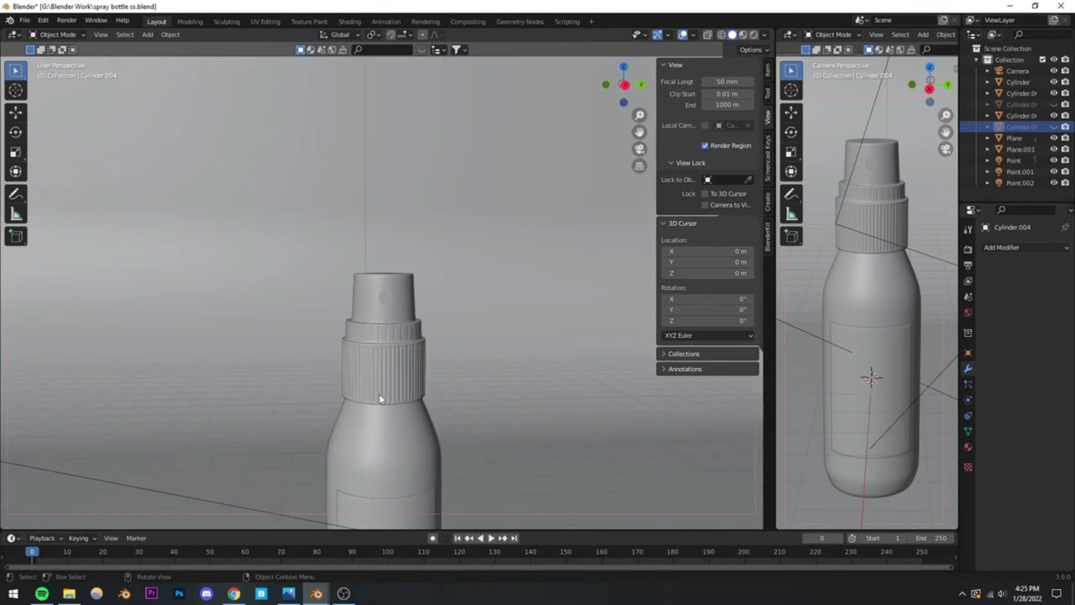
{"action": "scroll", "coordinate": [376, 392], "scroll_direction": "up", "scroll_amount": 8}
{"action": "scroll", "coordinate": [377, 389], "scroll_direction": "up", "scroll_amount": 3}
{"action": "middle_click_drag", "start_coordinate": [377, 392], "coordinate": [505, 378]}
{"action": "left_click", "coordinate": [1054, 127]}
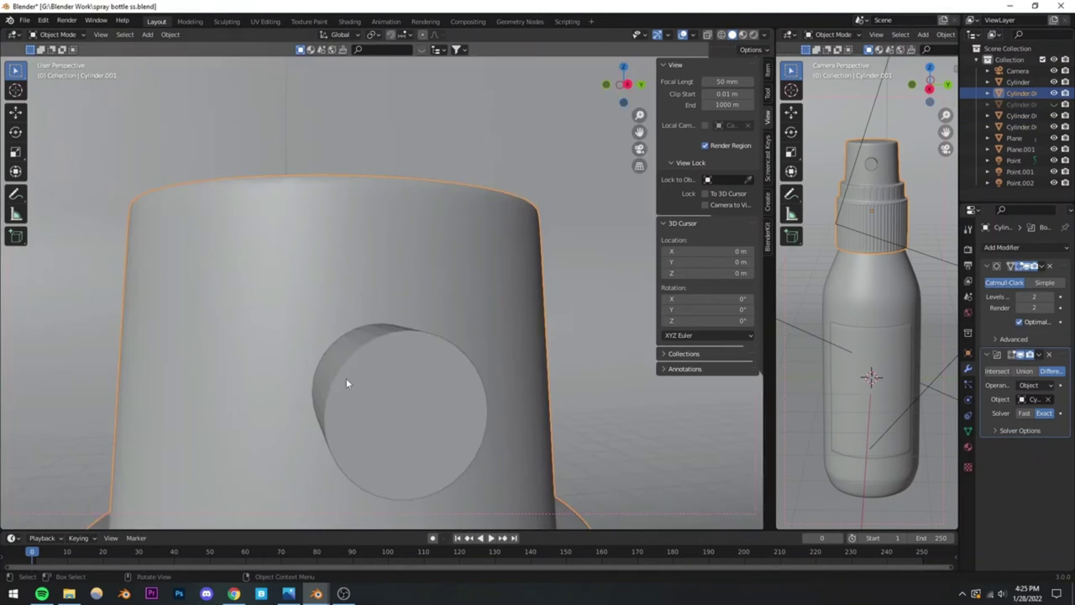
Step: Try applying the Boolean modifier on the sprayer head and examine the shading around the cut
{"action": "middle_click_drag", "start_coordinate": [347, 382], "coordinate": [358, 314]}
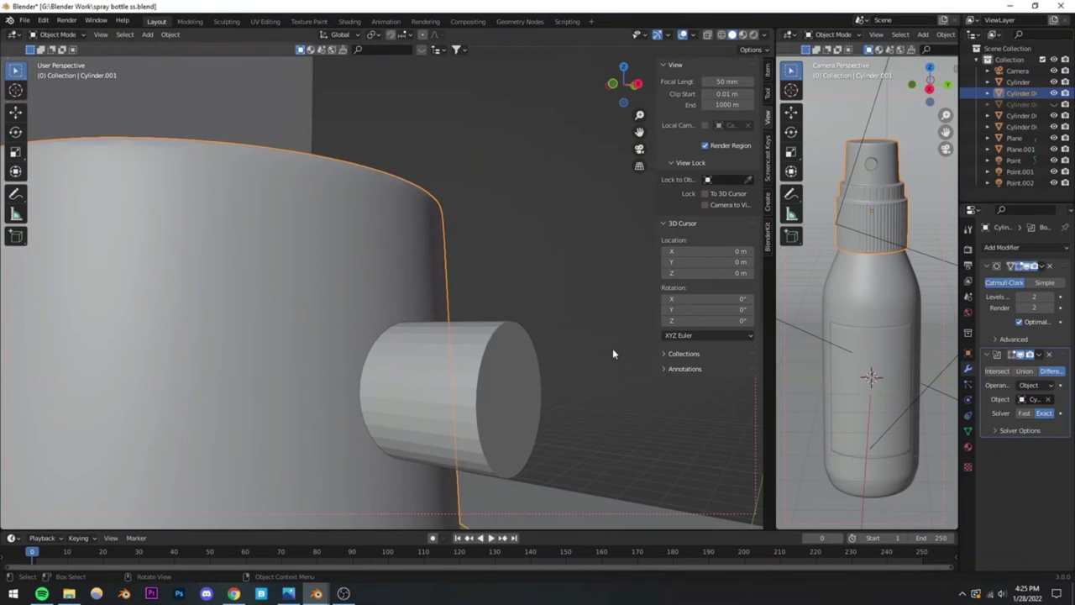
{"action": "left_click", "coordinate": [1039, 354]}
{"action": "left_click", "coordinate": [991, 368]}
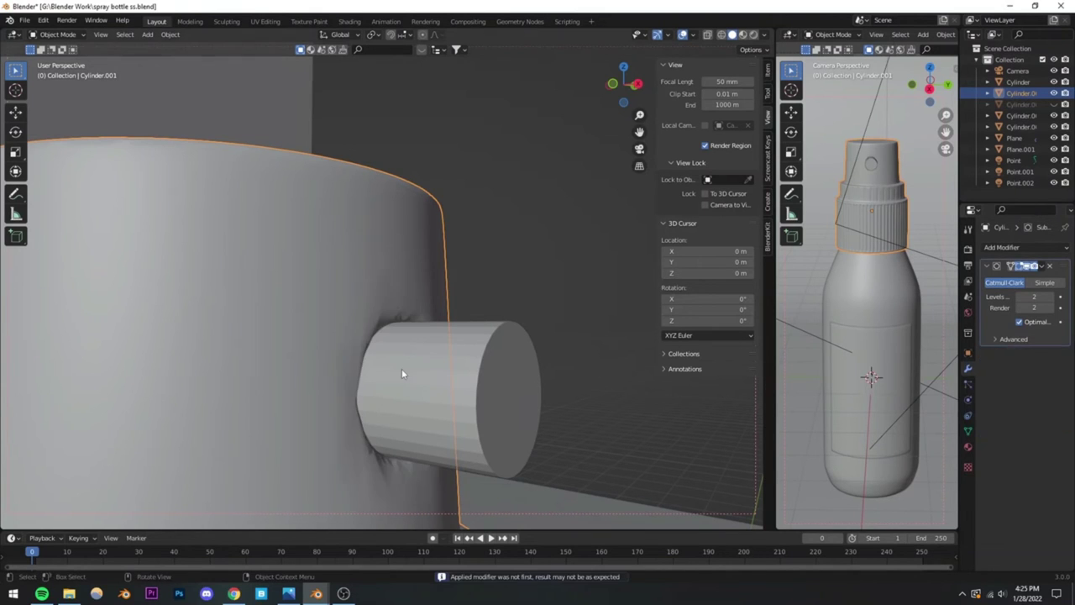
{"action": "scroll", "coordinate": [420, 372], "scroll_direction": "down", "scroll_amount": 4}
{"action": "middle_click_drag", "start_coordinate": [420, 372], "coordinate": [471, 383]}
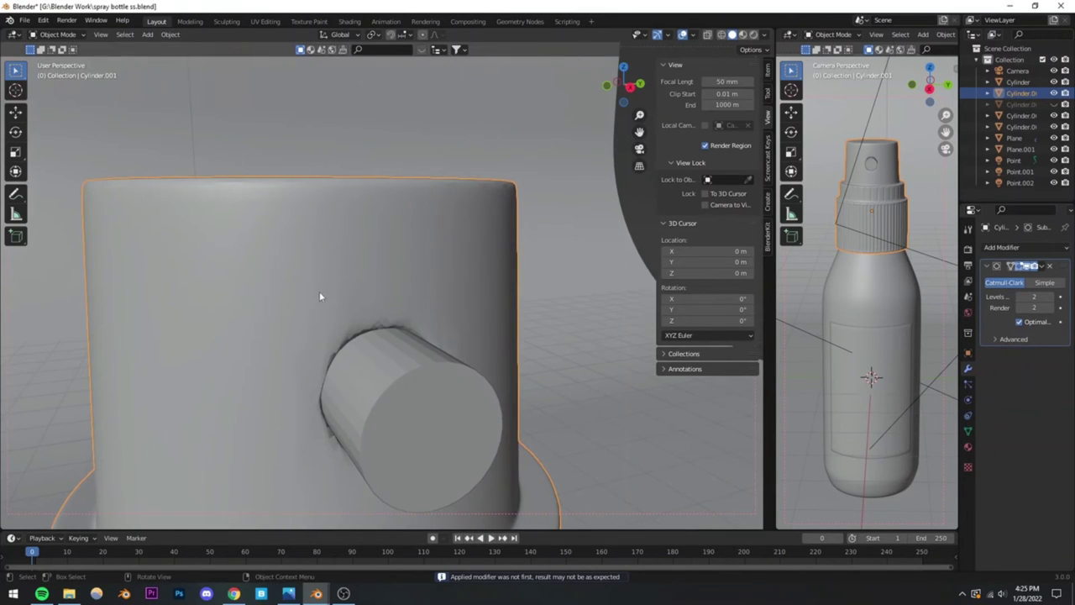
Step: Undo applying the Boolean modifier on the sprayer head and save the file
{"action": "right_click", "coordinate": [320, 291]}
{"action": "left_click", "coordinate": [316, 294]}
{"action": "middle_click_drag", "start_coordinate": [363, 341], "coordinate": [334, 286]}
{"action": "right_click", "coordinate": [327, 279]}
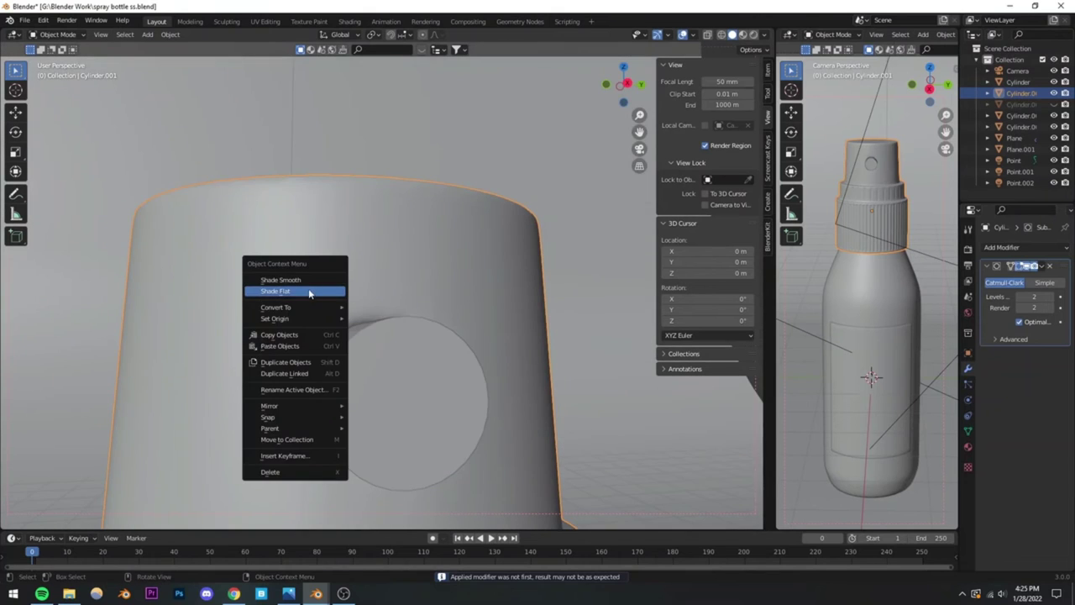
{"action": "left_click", "coordinate": [310, 291]}
{"action": "middle_click_drag", "start_coordinate": [372, 332], "coordinate": [387, 356]}
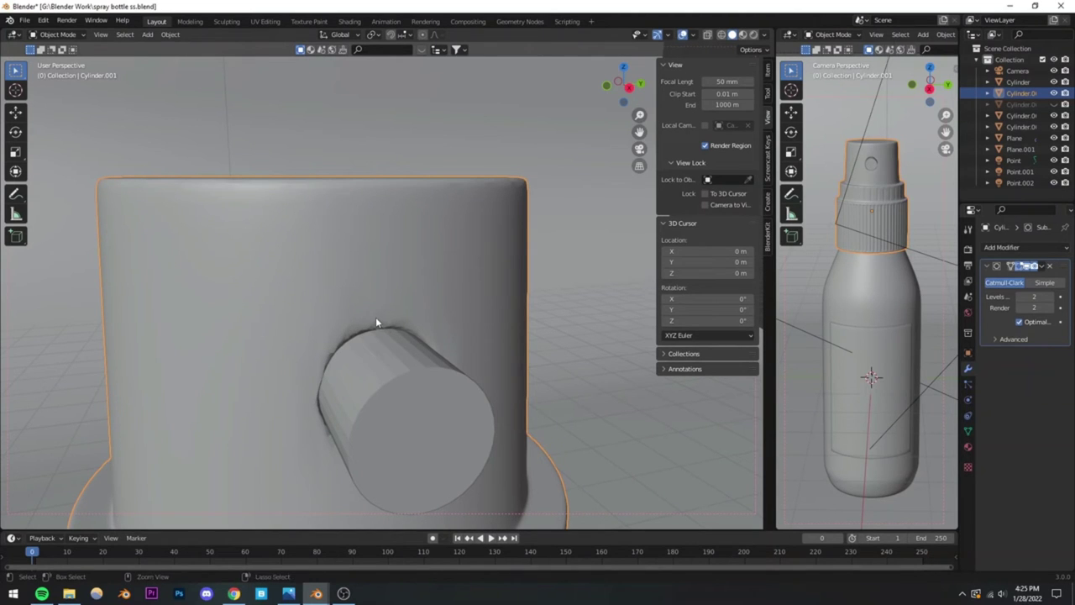
{"action": "key", "text": "ctrl+minus"}
{"action": "middle_click_drag", "start_coordinate": [384, 324], "coordinate": [426, 317]}
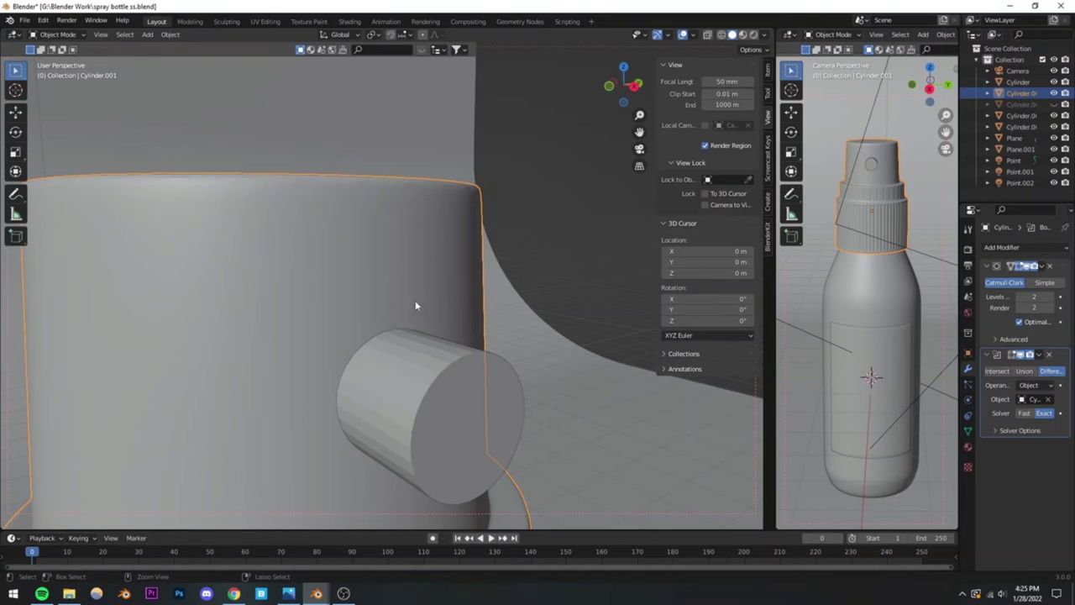
{"action": "key", "text": "ctrl+s"}
Step: Hide the nozzle cylinder in both the viewport and renders while keeping the sprayer head visible, and save the file
{"action": "left_click", "coordinate": [1066, 93]}
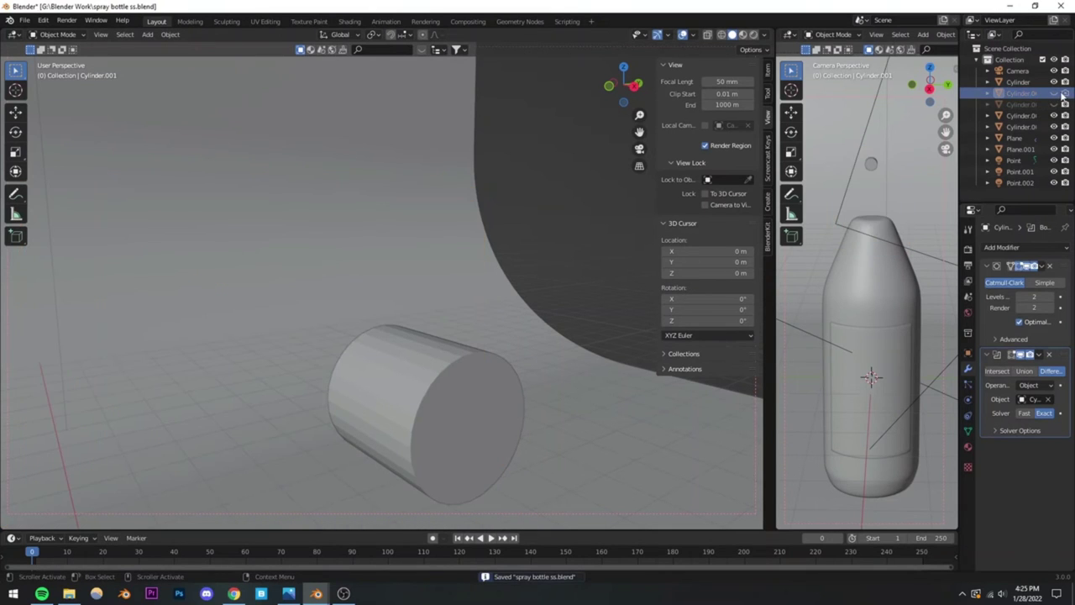
{"action": "left_click", "coordinate": [1054, 93]}
{"action": "left_click", "coordinate": [463, 392]}
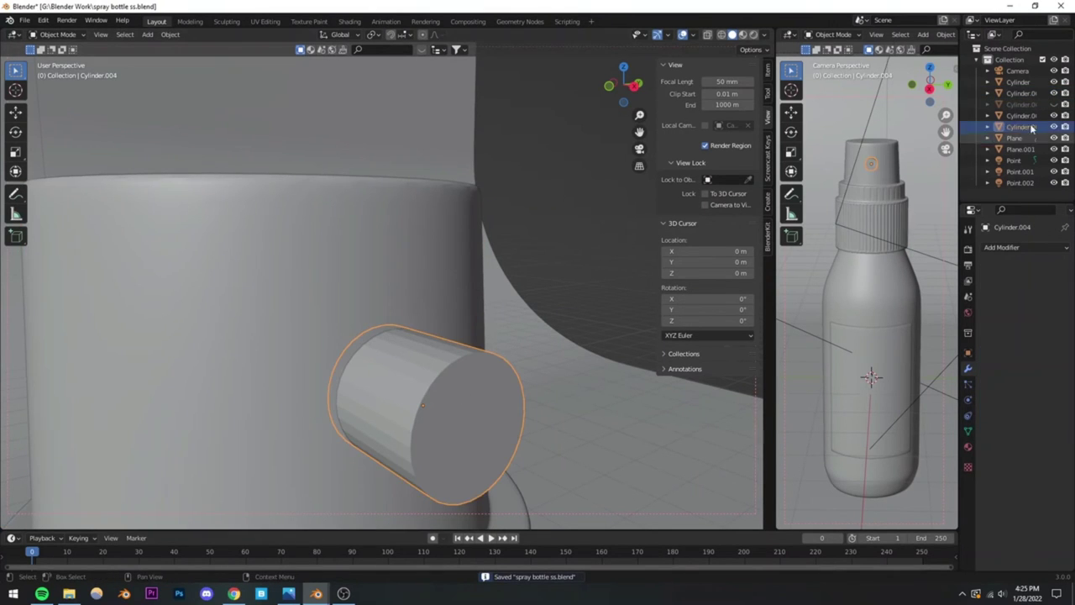
{"action": "left_click", "coordinate": [1066, 127]}
{"action": "scroll", "coordinate": [417, 405], "scroll_direction": "down", "scroll_amount": 4}
{"action": "mouse_move", "coordinate": [417, 406]}
{"action": "middle_mouse_down"}
{"action": "mouse_move", "coordinate": [351, 393]}
{"action": "mouse_move", "coordinate": [412, 395]}
{"action": "middle_mouse_up"}
{"action": "key", "text": "ctrl+s"}
{"action": "scroll", "coordinate": [347, 394], "scroll_direction": "down", "scroll_amount": 5}
{"action": "scroll", "coordinate": [411, 397], "scroll_direction": "up", "scroll_amount": 10}
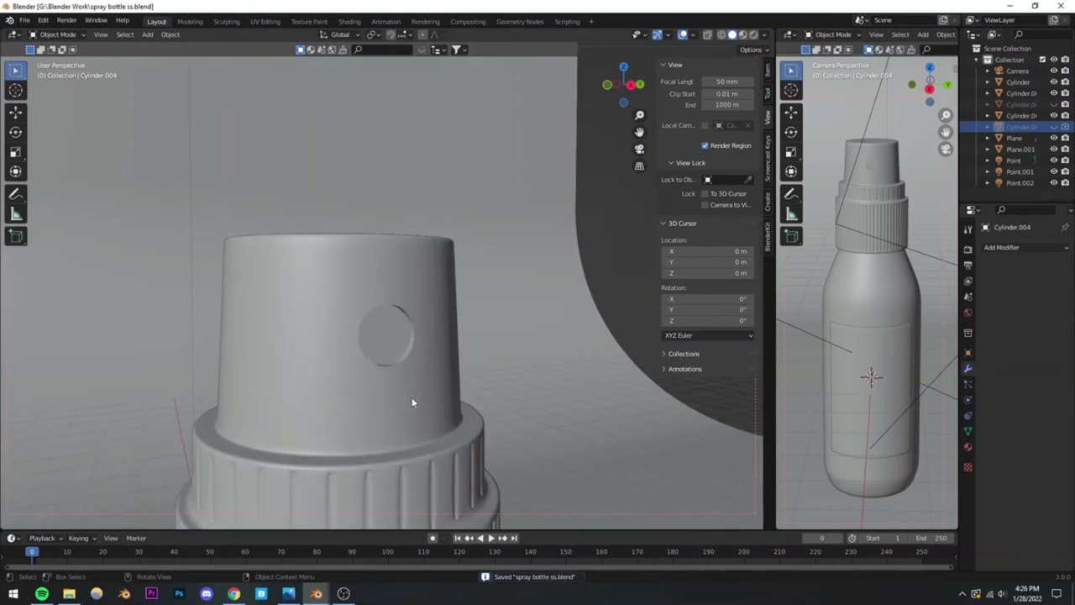
{"action": "scroll", "coordinate": [440, 356], "scroll_direction": "down", "scroll_amount": 7}
{"action": "middle_click_drag", "start_coordinate": [454, 347], "coordinate": [295, 406]}
{"action": "scroll", "coordinate": [373, 341], "scroll_direction": "up", "scroll_amount": 9}
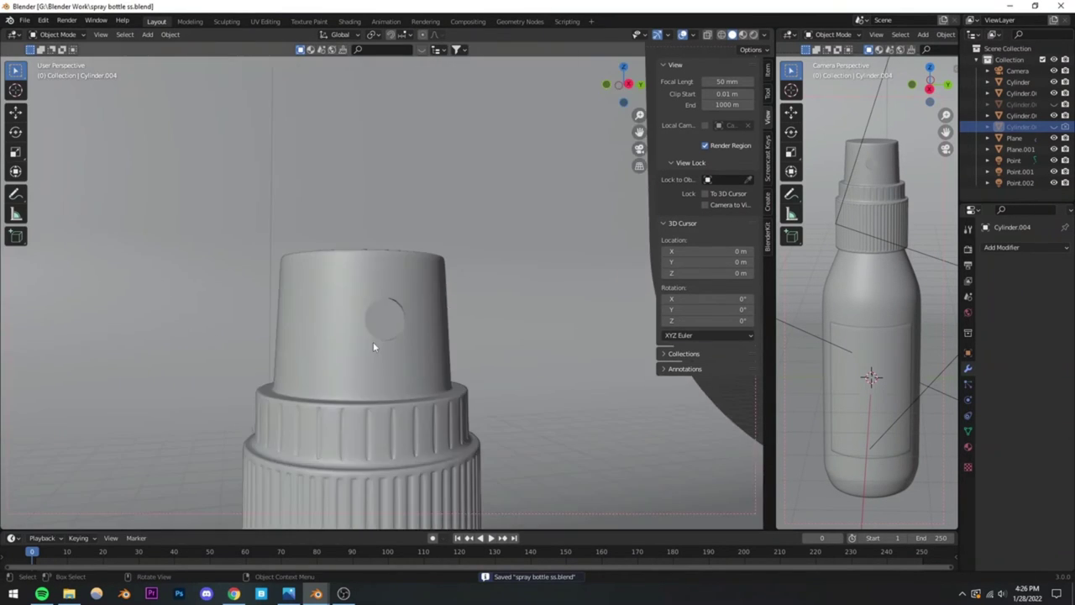
Step: Inspect the sprayer head's nozzle cut up close, temporarily showing the outer cap over it
{"action": "middle_click_drag", "start_coordinate": [358, 395], "coordinate": [392, 386]}
{"action": "left_click", "coordinate": [391, 385]}
{"action": "scroll", "coordinate": [431, 318], "scroll_direction": "down", "scroll_amount": 8}
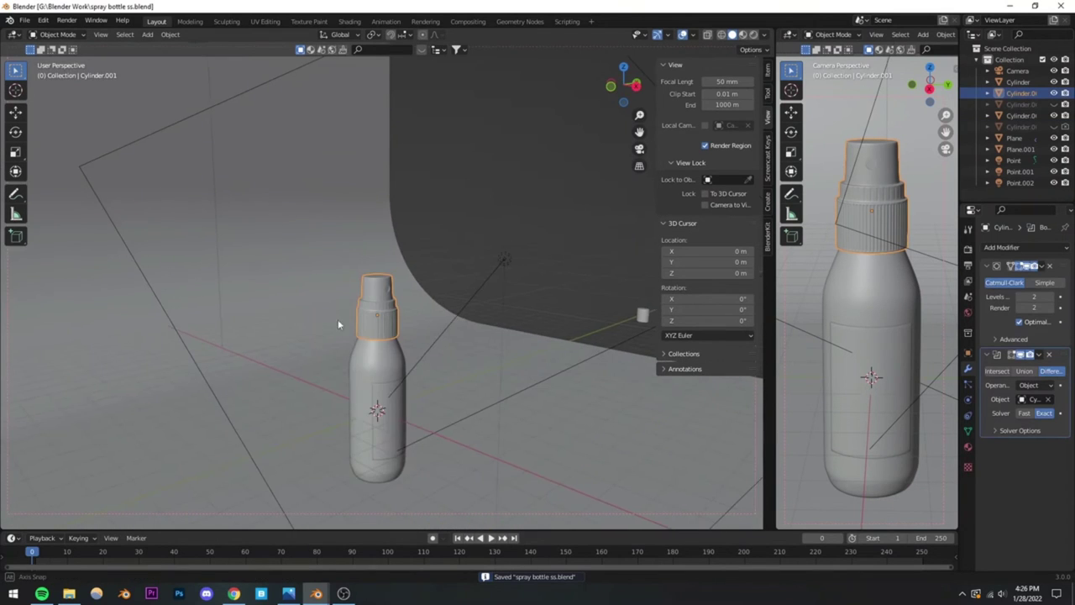
{"action": "scroll", "coordinate": [338, 319], "scroll_direction": "up", "scroll_amount": 6}
{"action": "scroll", "coordinate": [370, 326], "scroll_direction": "up", "scroll_amount": 4}
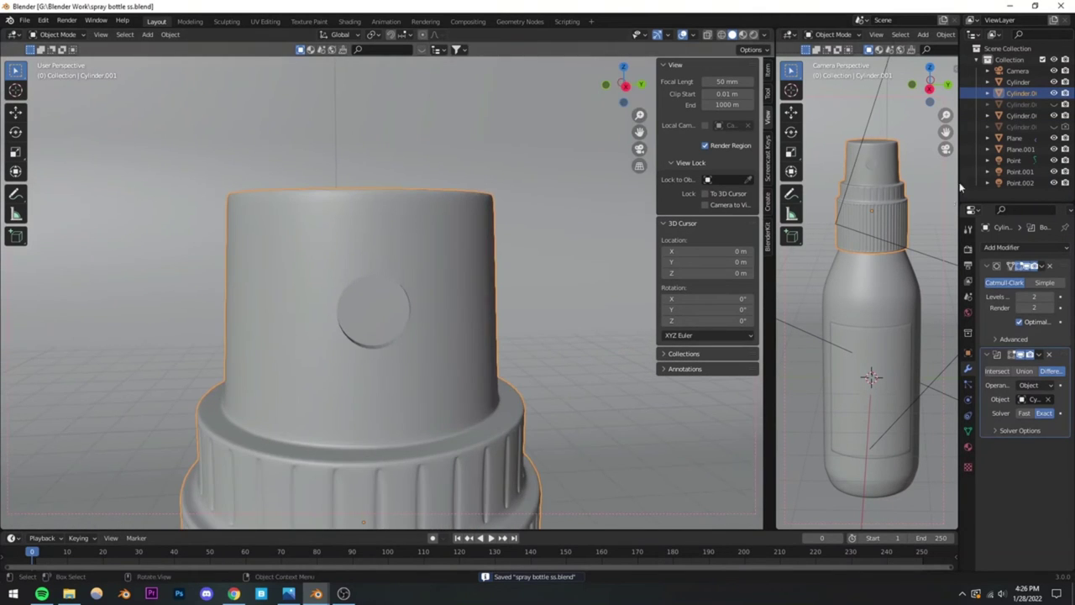
{"action": "left_click", "coordinate": [1053, 105]}
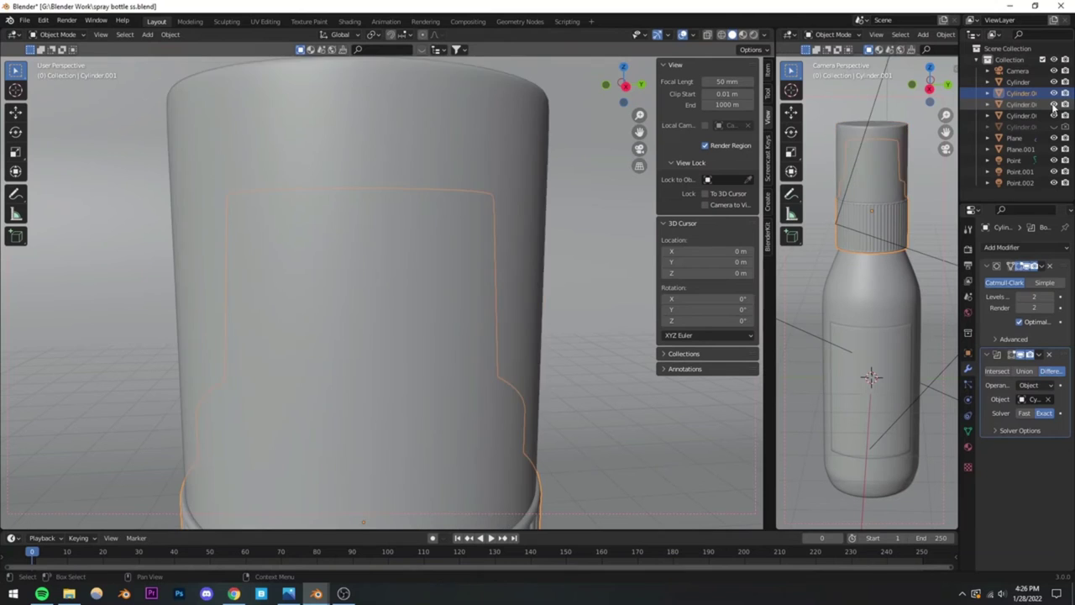
{"action": "left_click", "coordinate": [1053, 106]}
{"action": "left_click", "coordinate": [439, 338]}
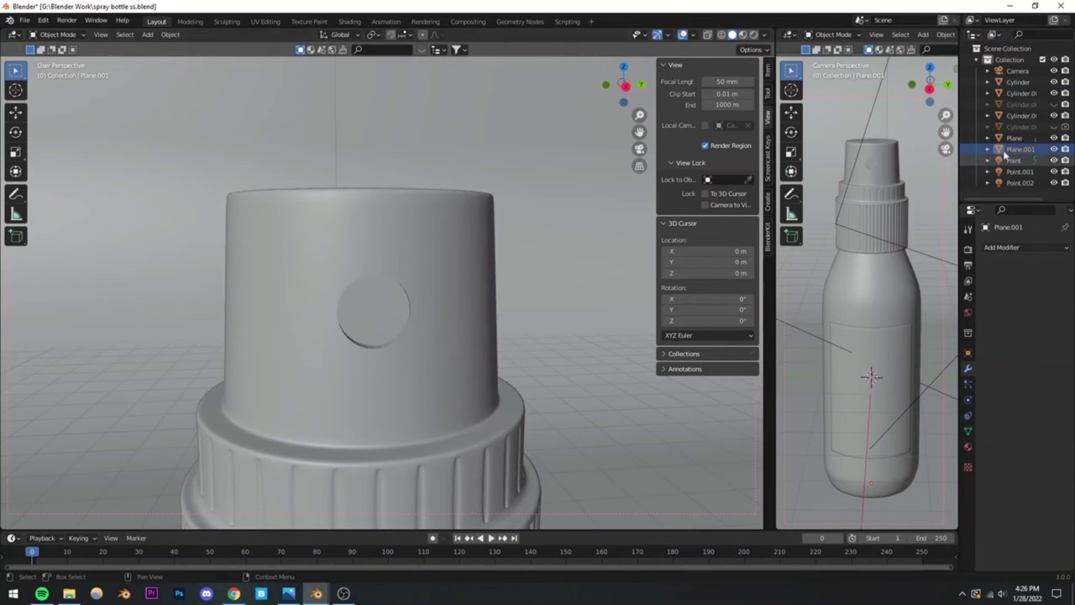
Step: Unhide the nozzle cutter cylinder, duplicate it in place scaled to 0.261, and hide the original cutter in the viewport
{"action": "left_click", "coordinate": [1054, 127]}
{"action": "left_click", "coordinate": [402, 313]}
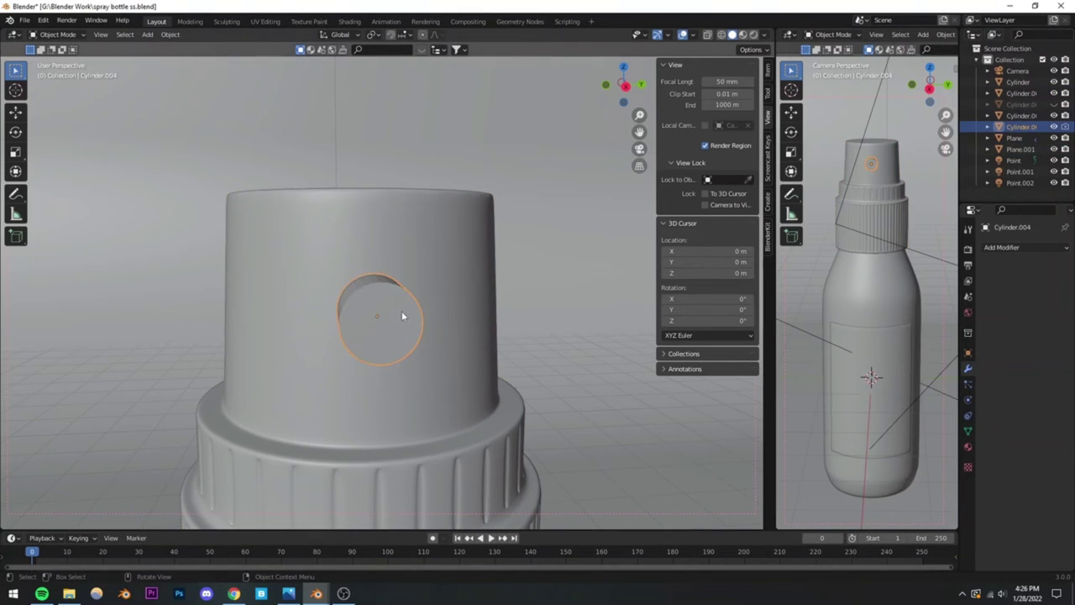
{"action": "middle_click_drag", "start_coordinate": [402, 312], "coordinate": [448, 265]}
{"action": "key", "text": "shift+d"}
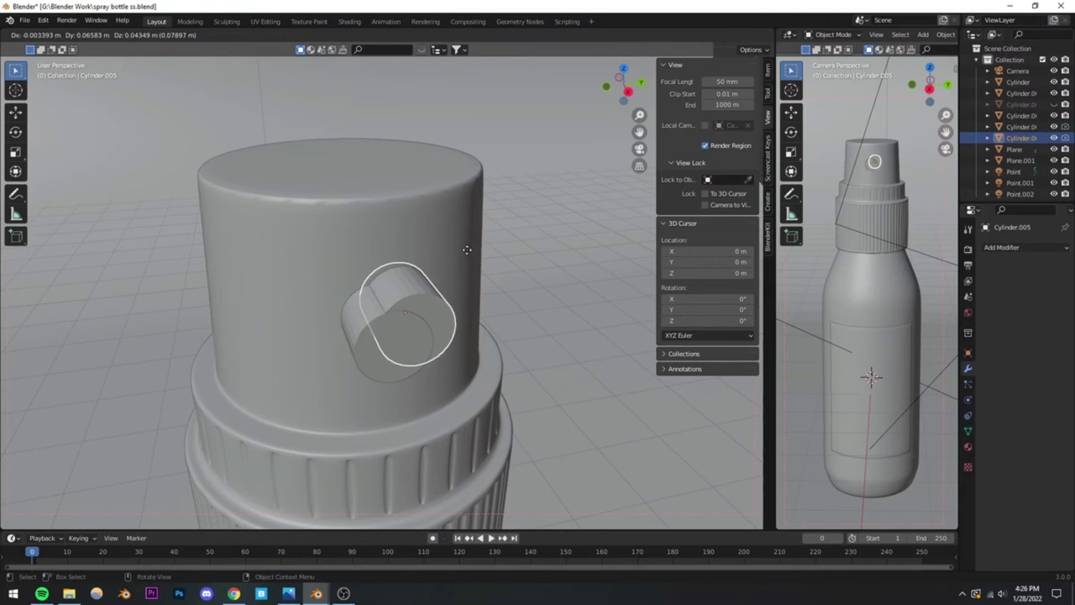
{"action": "key", "text": "Escape"}
{"action": "key", "text": "s"}
{"action": "left_click", "coordinate": [415, 296]}
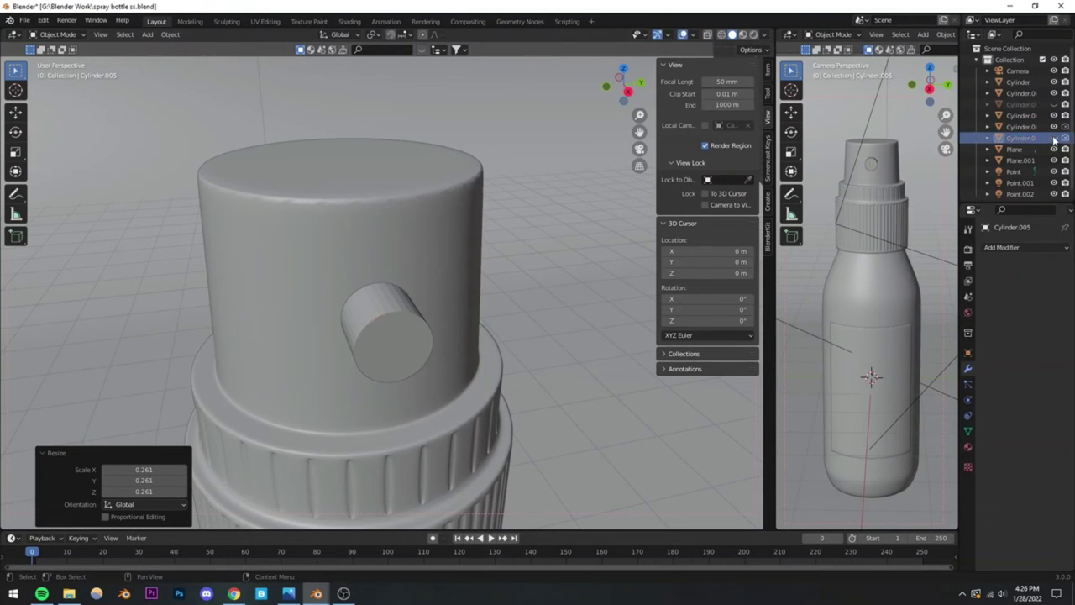
{"action": "left_click", "coordinate": [1054, 126]}
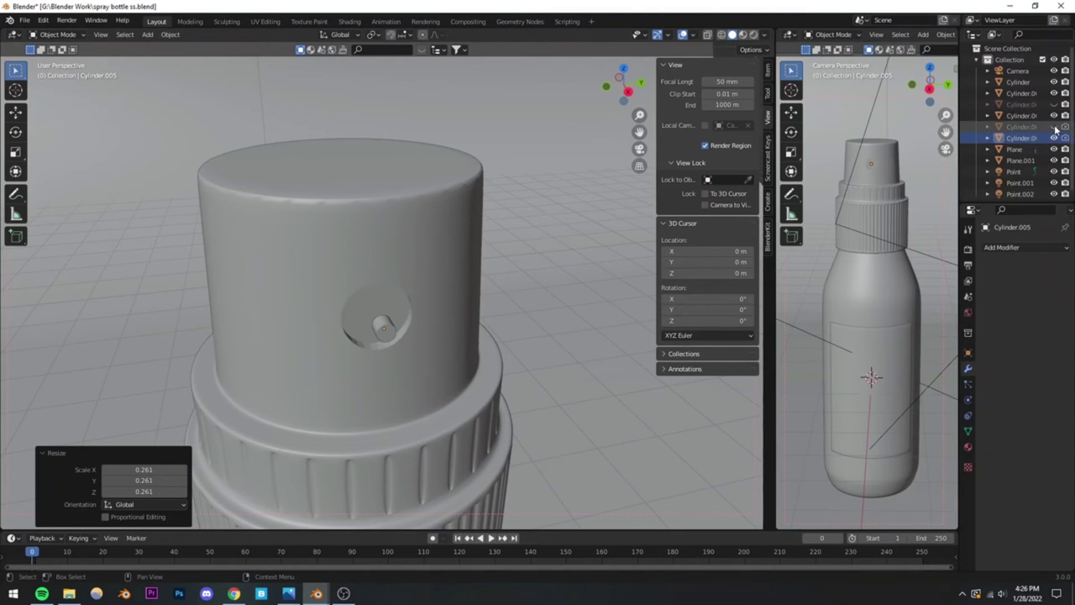
Step: Shrink the duplicated nozzle cylinder further by a scale factor of 0.338
{"action": "middle_click_drag", "start_coordinate": [398, 363], "coordinate": [462, 322]}
{"action": "left_click", "coordinate": [386, 323]}
{"action": "scroll", "coordinate": [363, 318], "scroll_direction": "up", "scroll_amount": 3}
{"action": "scroll", "coordinate": [364, 318], "scroll_direction": "up", "scroll_amount": 6}
{"action": "key", "text": "s"}
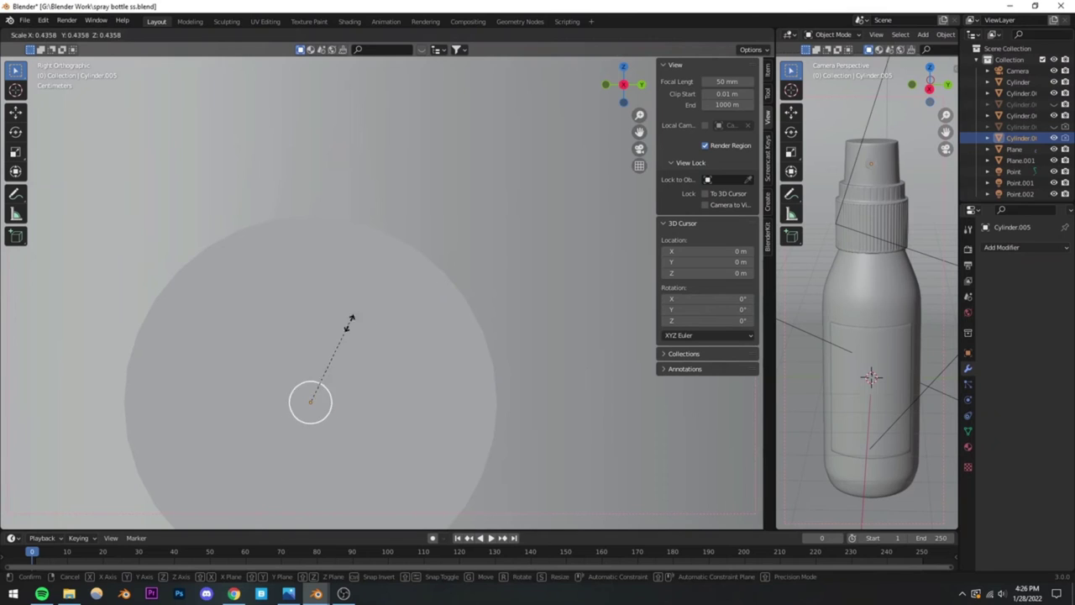
{"action": "left_click", "coordinate": [355, 335]}
Step: Move the small cylinder about 0.105 m along negative X, from in front of the sprayer head to its nozzle recess
{"action": "key", "text": "KP_1"}
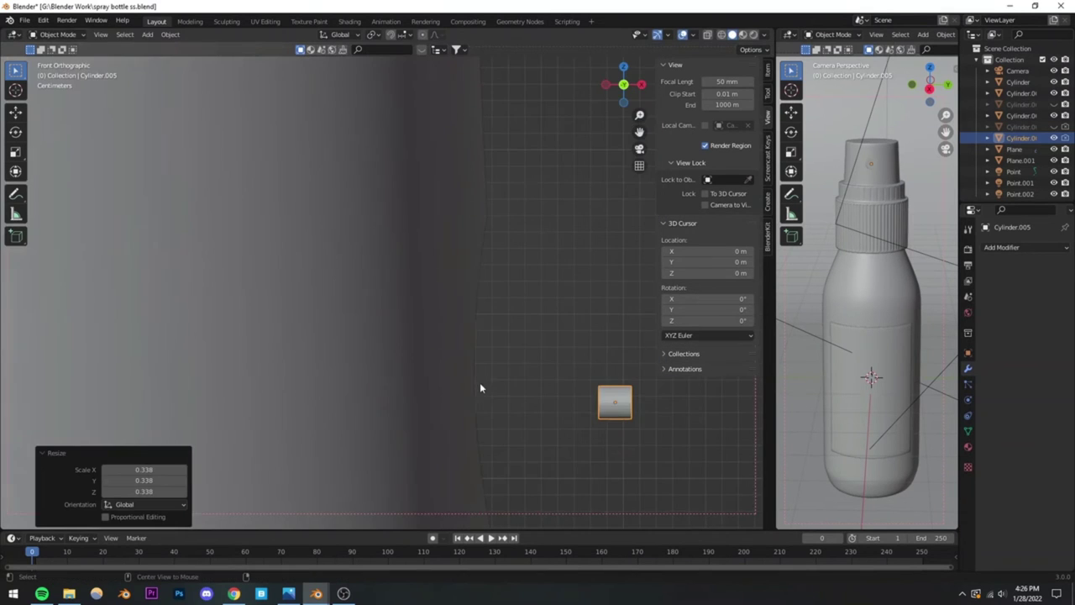
{"action": "middle_click_drag", "start_coordinate": [571, 391], "coordinate": [452, 347], "text": "shift"}
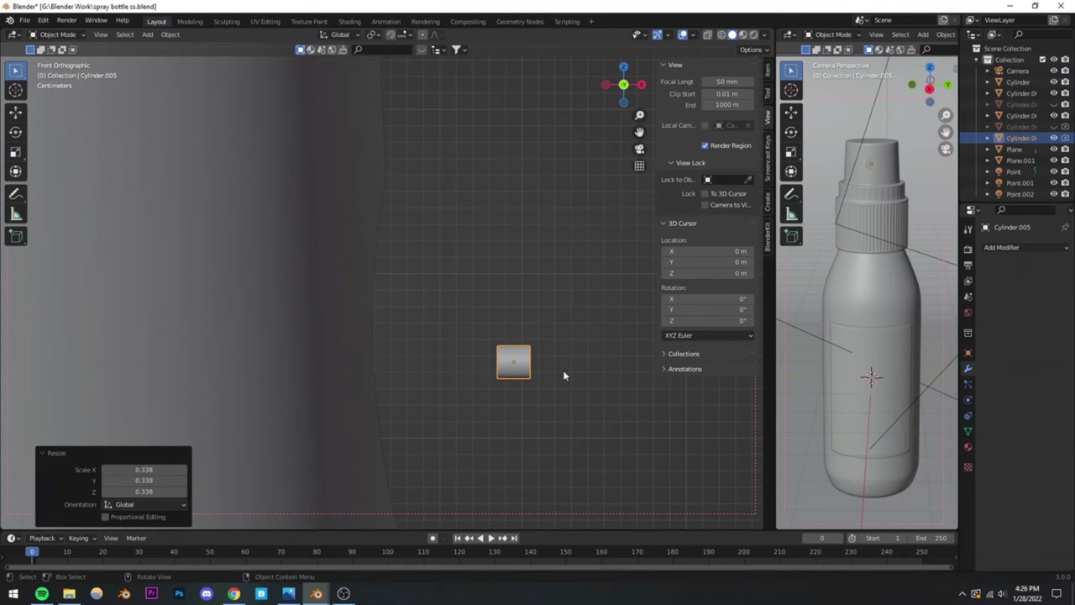
{"action": "key", "text": "g"}
{"action": "key", "text": "x"}
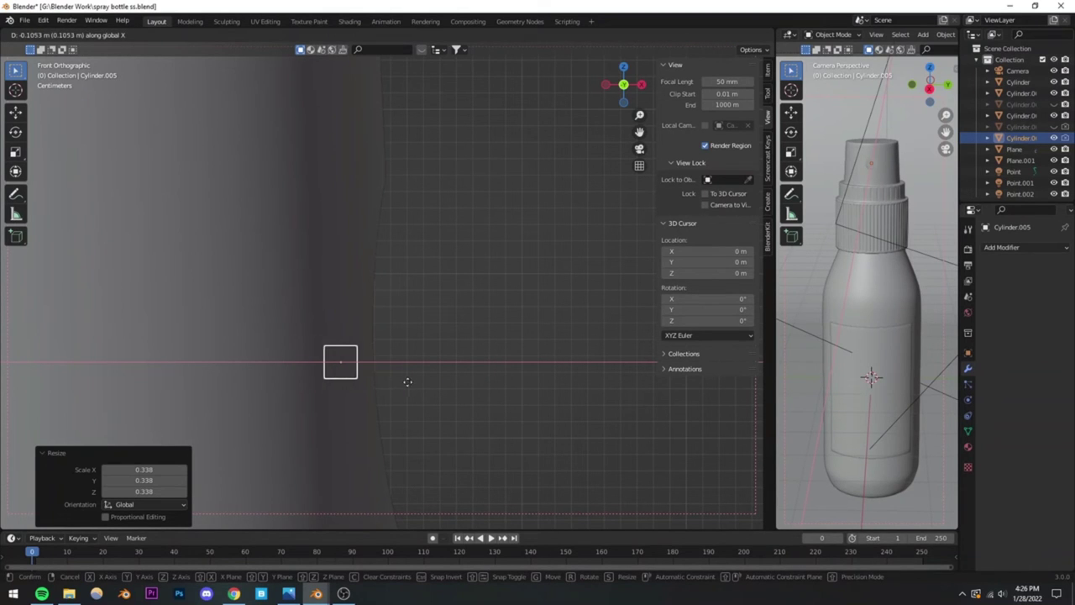
{"action": "left_click", "coordinate": [406, 378]}
Step: Push the small cylinder about 0.027 m deeper along X so only its tip protrudes from the nozzle recess
{"action": "middle_click_drag", "start_coordinate": [442, 333], "coordinate": [331, 389]}
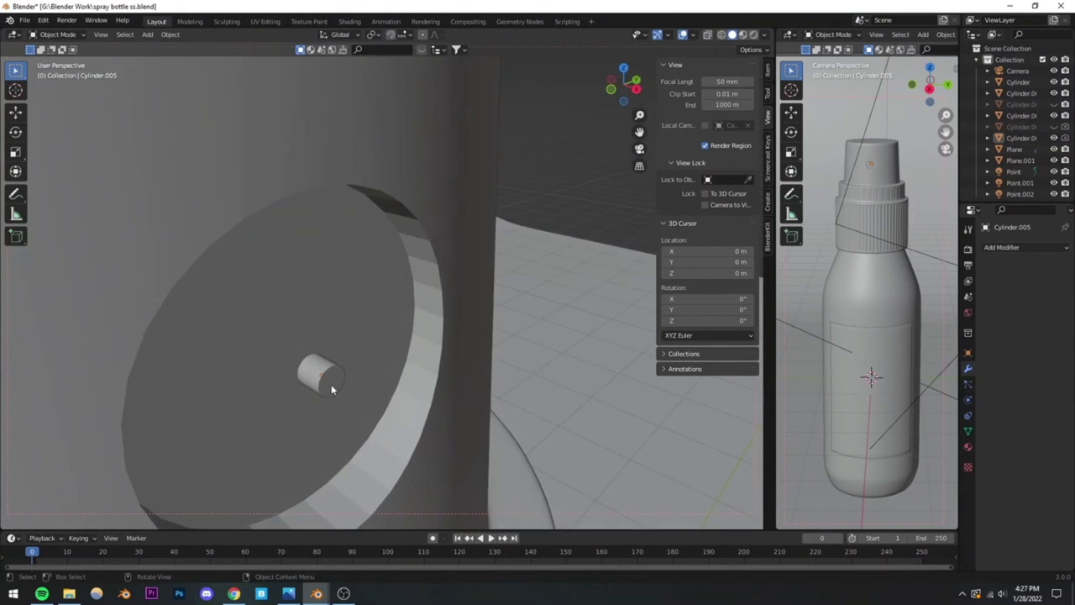
{"action": "left_click", "coordinate": [328, 384]}
{"action": "key", "text": "g"}
{"action": "key", "text": "x"}
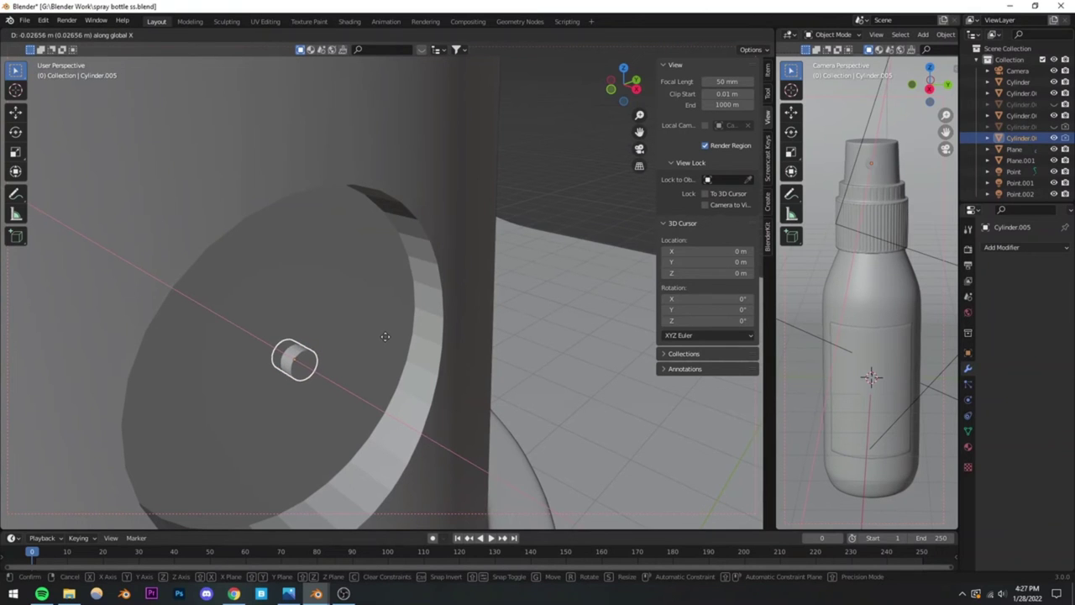
{"action": "left_click", "coordinate": [382, 336]}
{"action": "scroll", "coordinate": [395, 323], "scroll_direction": "down", "scroll_amount": 9}
{"action": "left_click", "coordinate": [484, 252]}
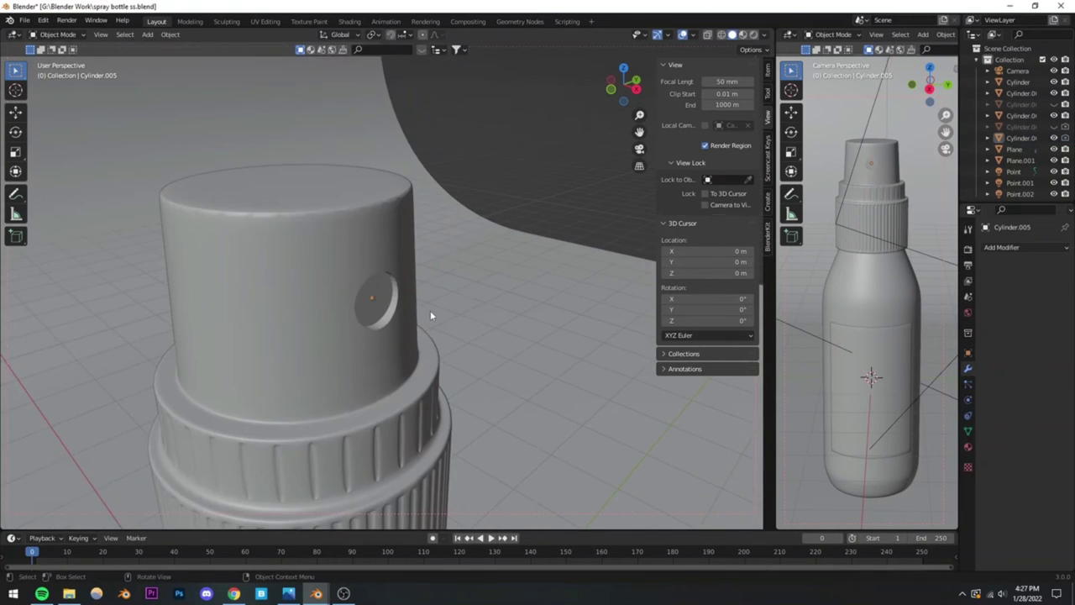
Step: Examine the small nozzle tip on the sprayer head from the front and save the file
{"action": "scroll", "coordinate": [430, 310], "scroll_direction": "down", "scroll_amount": 7}
{"action": "middle_click_drag", "start_coordinate": [430, 310], "coordinate": [355, 316]}
{"action": "key", "text": "ctrl+s"}
{"action": "scroll", "coordinate": [394, 313], "scroll_direction": "up", "scroll_amount": 5}
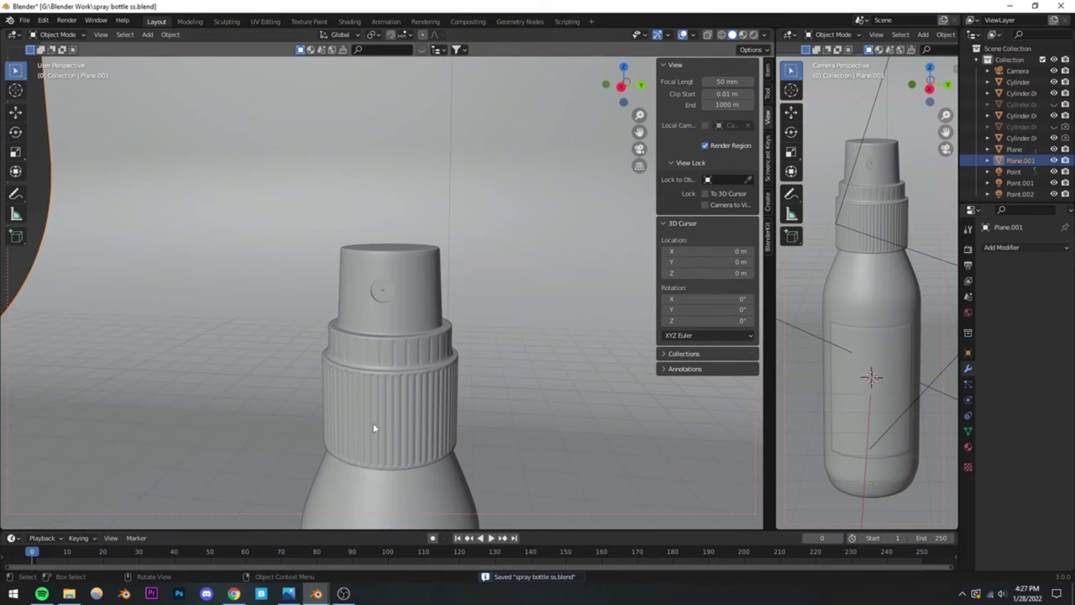
{"action": "left_click", "coordinate": [375, 422]}
{"action": "scroll", "coordinate": [387, 412], "scroll_direction": "down", "scroll_amount": 5}
{"action": "scroll", "coordinate": [379, 345], "scroll_direction": "up", "scroll_amount": 8}
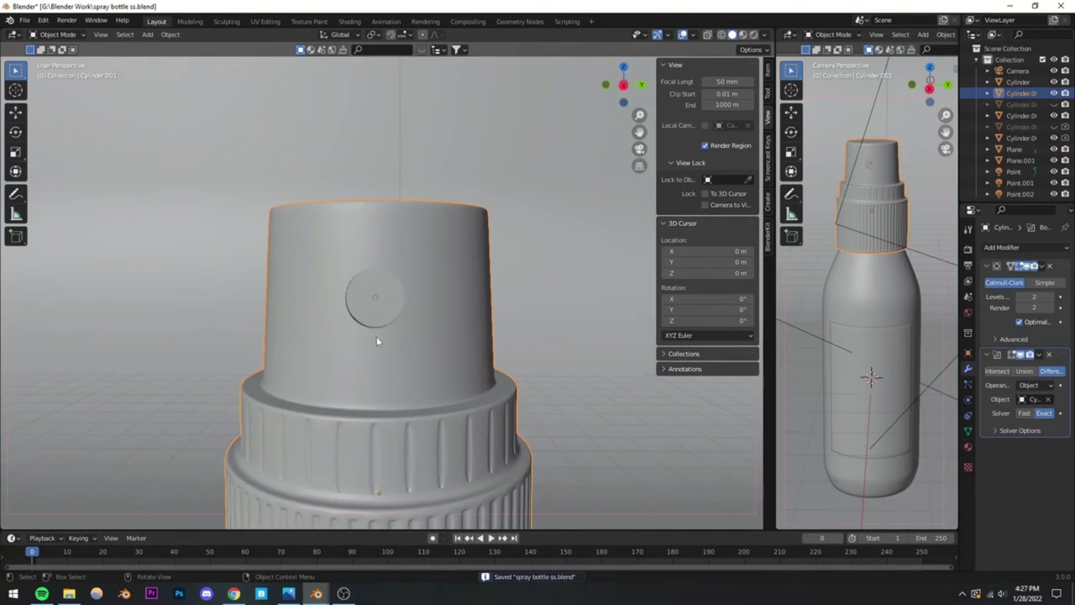
{"action": "scroll", "coordinate": [635, 192], "scroll_direction": "down", "scroll_amount": 1}
{"action": "key", "text": "ctrl+s"}
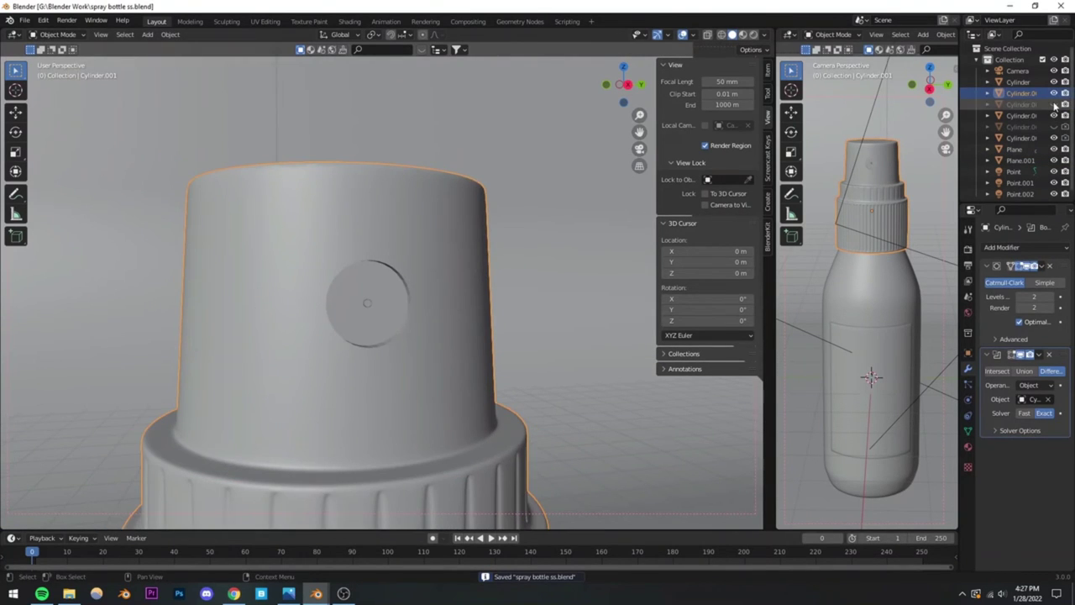
Step: Unhide the clear cap and preview the complete bottle in rendered shading through the camera
{"action": "left_click", "coordinate": [1053, 104]}
{"action": "scroll", "coordinate": [434, 310], "scroll_direction": "down", "scroll_amount": 6}
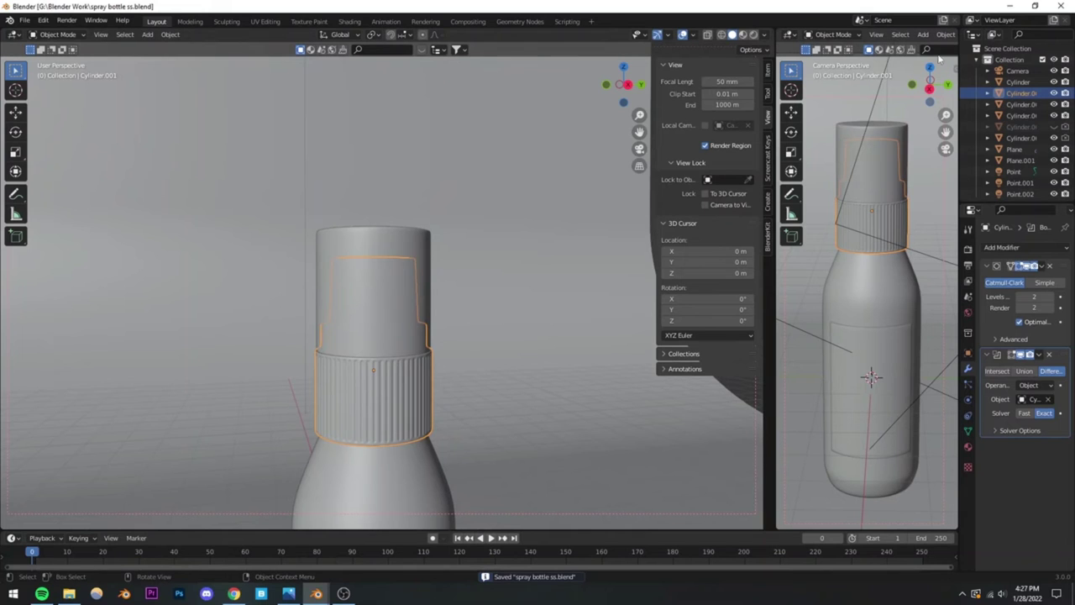
{"action": "left_click", "coordinate": [754, 34]}
{"action": "key", "text": "KP_0"}
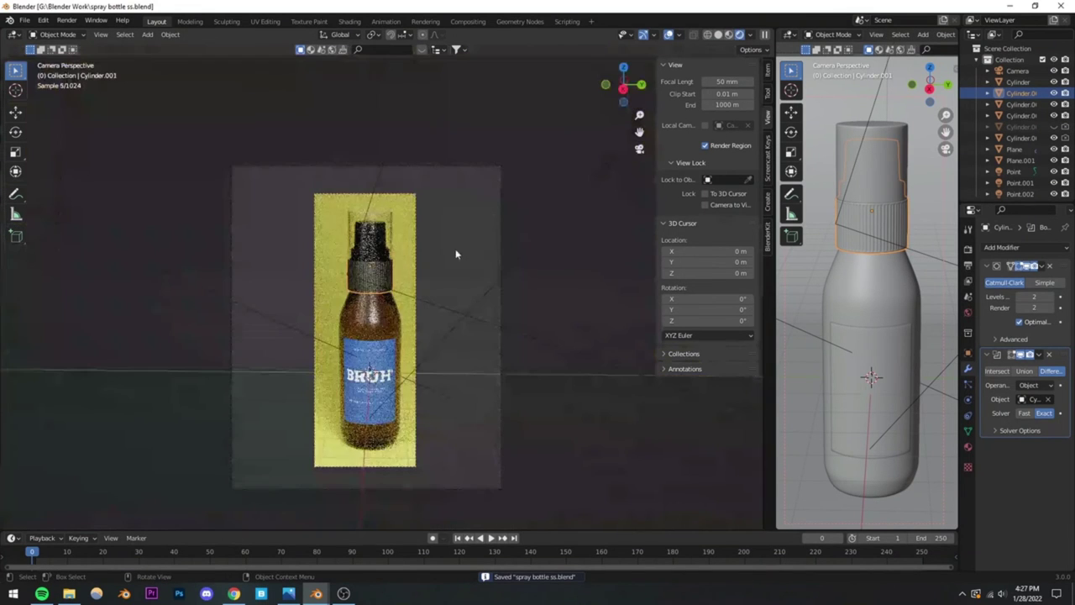
{"action": "left_click", "coordinate": [547, 121]}
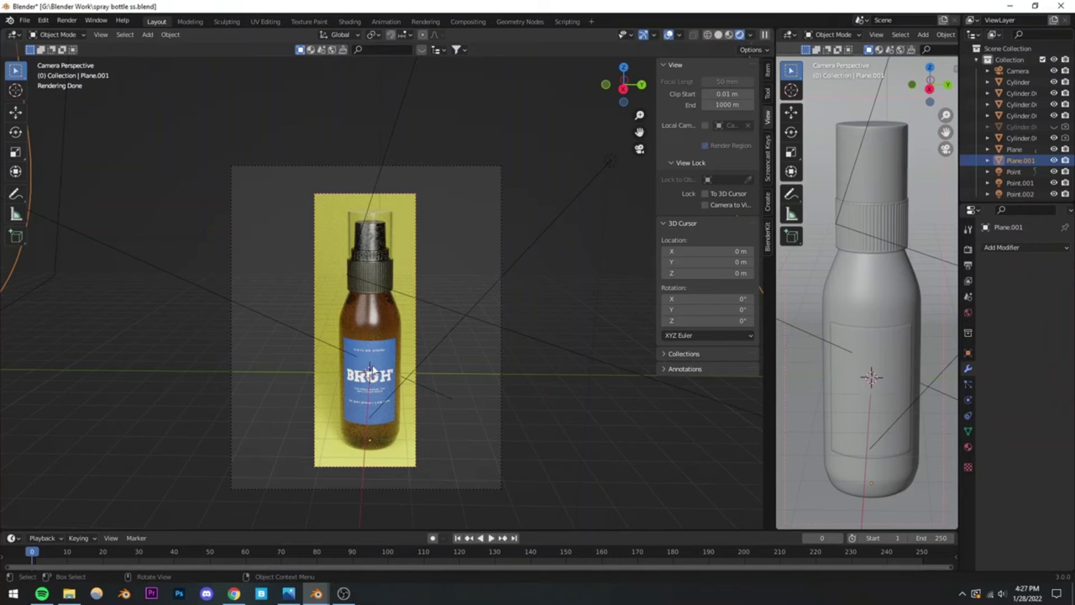
Step: Open the label's material in the Shading workspace and move its texture nodes away from the Principled BSDF to make room
{"action": "left_click", "coordinate": [368, 367]}
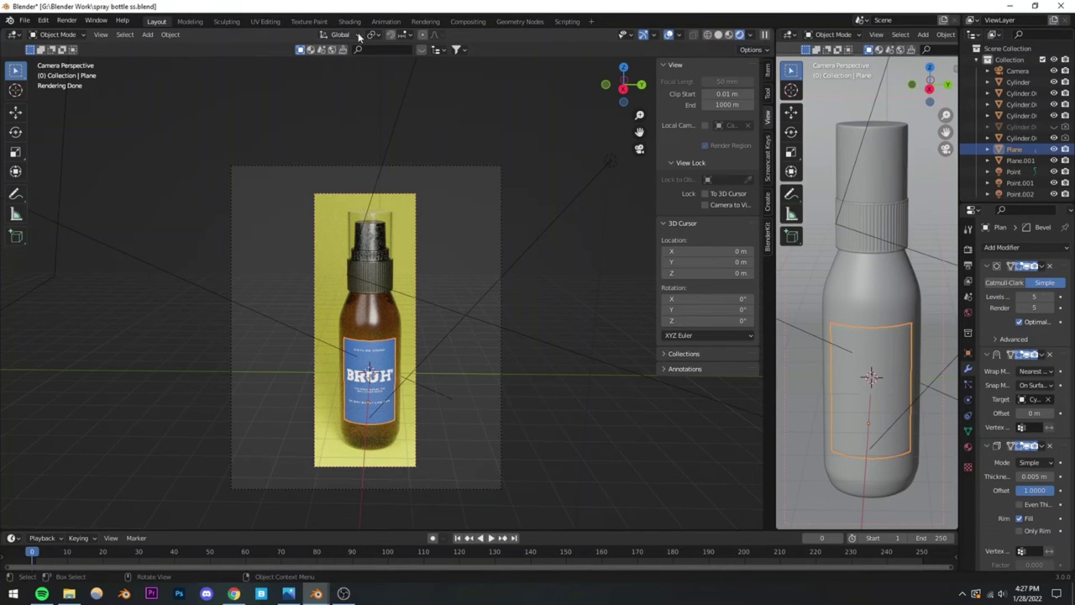
{"action": "left_click", "coordinate": [350, 22]}
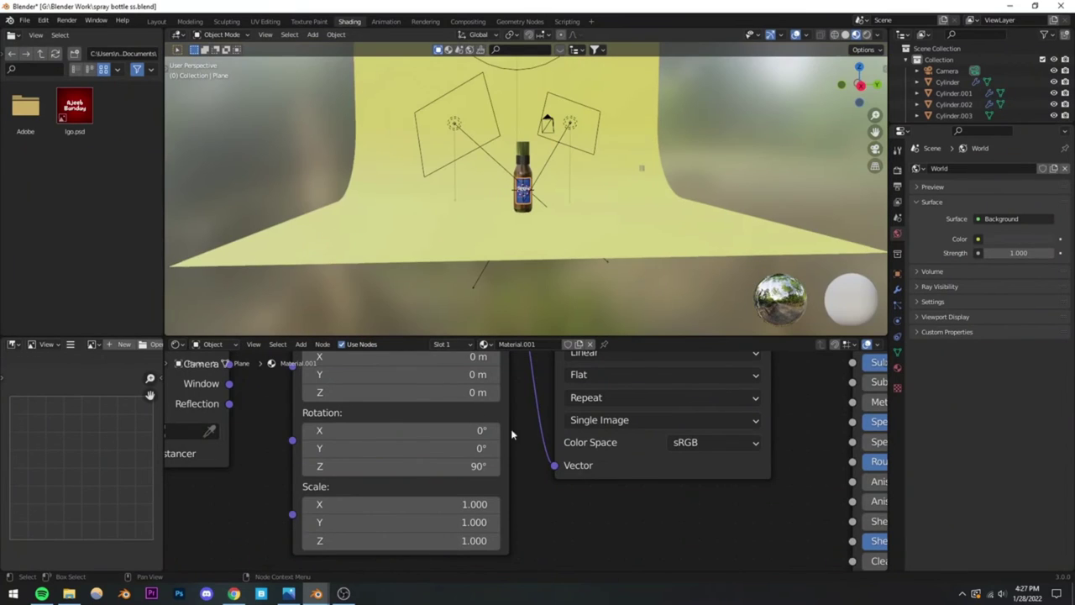
{"action": "scroll", "coordinate": [512, 426], "scroll_direction": "down", "scroll_amount": 8}
{"action": "scroll", "coordinate": [670, 395], "scroll_direction": "up", "scroll_amount": 4}
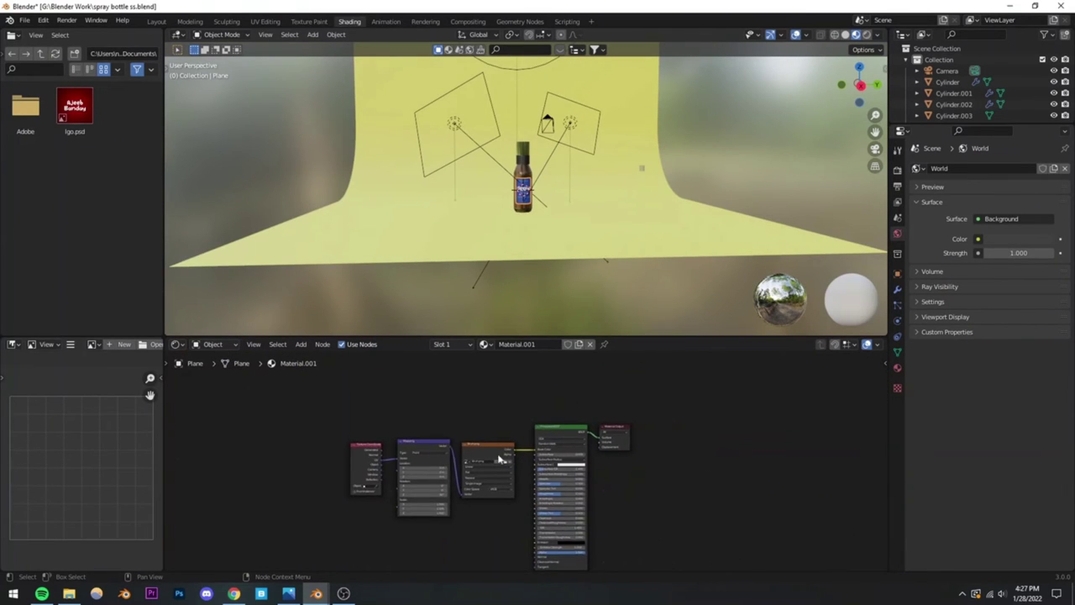
{"action": "mouse_move", "coordinate": [462, 433]}
{"action": "left_mouse_down"}
{"action": "mouse_move", "coordinate": [421, 436]}
{"action": "mouse_move", "coordinate": [466, 433]}
{"action": "left_mouse_up"}
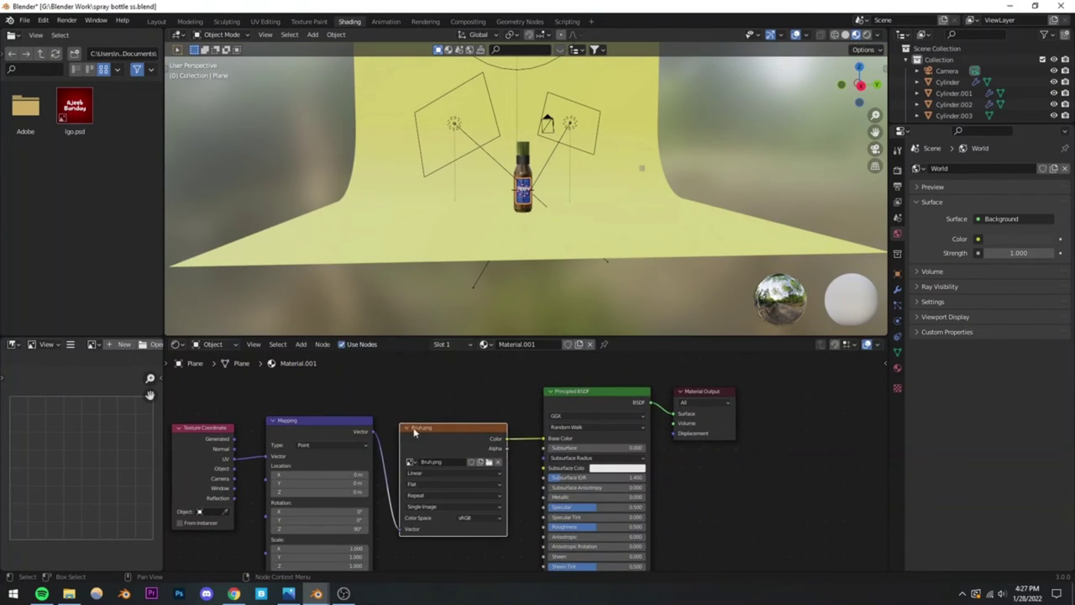
{"action": "scroll", "coordinate": [413, 432], "scroll_direction": "down", "scroll_amount": 6}
{"action": "left_click_drag", "start_coordinate": [288, 404], "coordinate": [487, 500]}
{"action": "left_click_drag", "start_coordinate": [471, 435], "coordinate": [300, 444]}
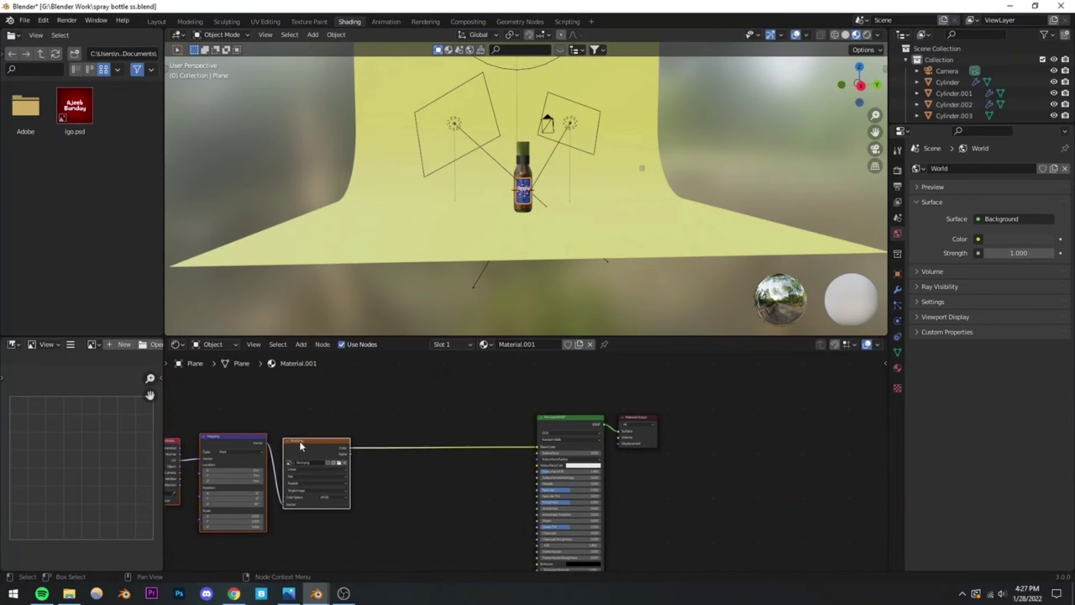
Step: Insert a Bright/Contrast node between the Bruh.png image texture and the Principled BSDF's Base Color
{"action": "left_click", "coordinate": [388, 450]}
{"action": "key", "text": "shift+a"}
{"action": "left_click", "coordinate": [391, 445]}
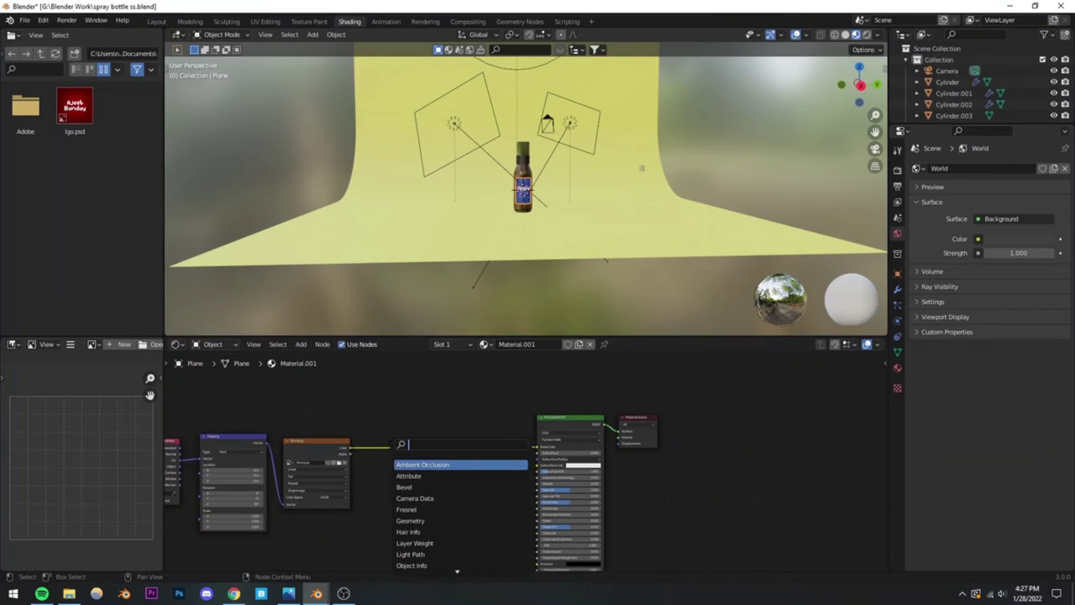
{"action": "type", "text": "black"}
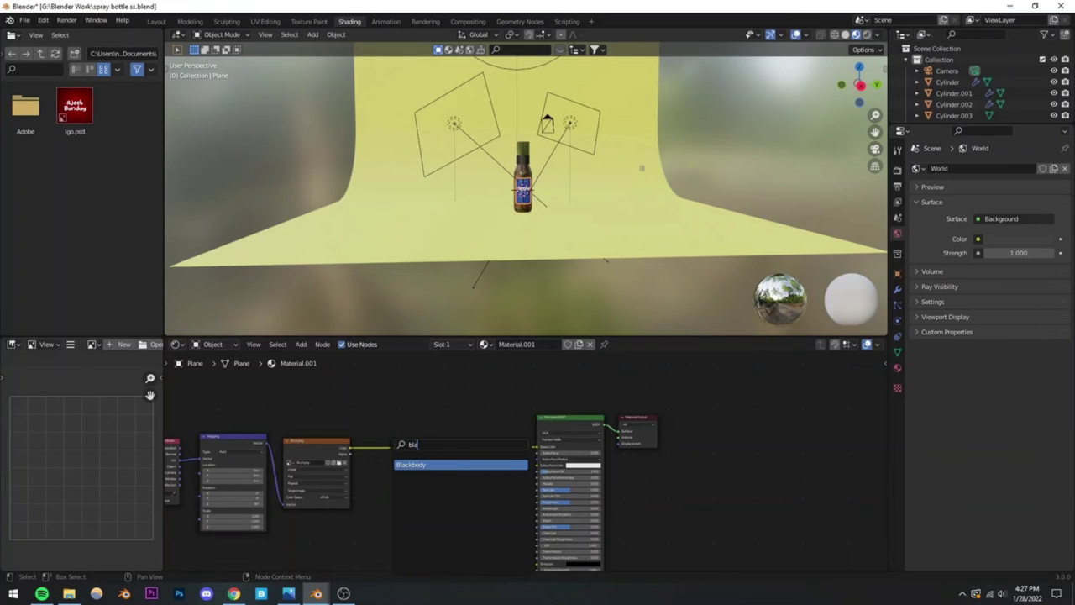
{"action": "key", "text": "BackSpace"}
{"action": "key", "text": "BackSpace"}
{"action": "key", "text": "BackSpace"}
{"action": "type", "text": "cor"}
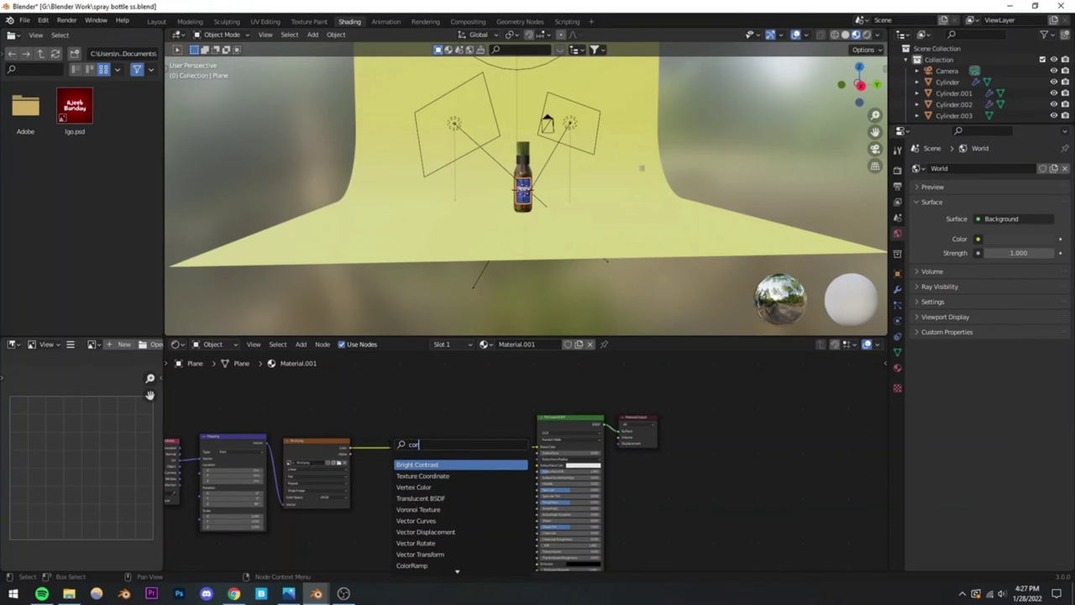
{"action": "key", "text": "Return"}
{"action": "left_click", "coordinate": [408, 438]}
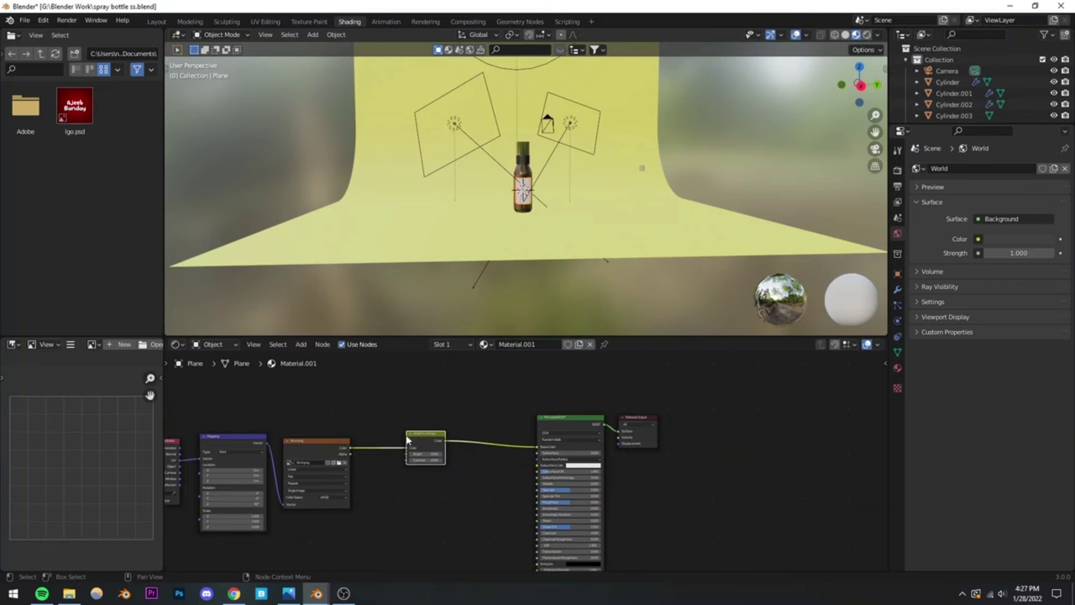
Step: Try a Contrast of 16.9 on the Bright/Contrast node and examine the label up close
{"action": "scroll", "coordinate": [423, 477], "scroll_direction": "up", "scroll_amount": 4}
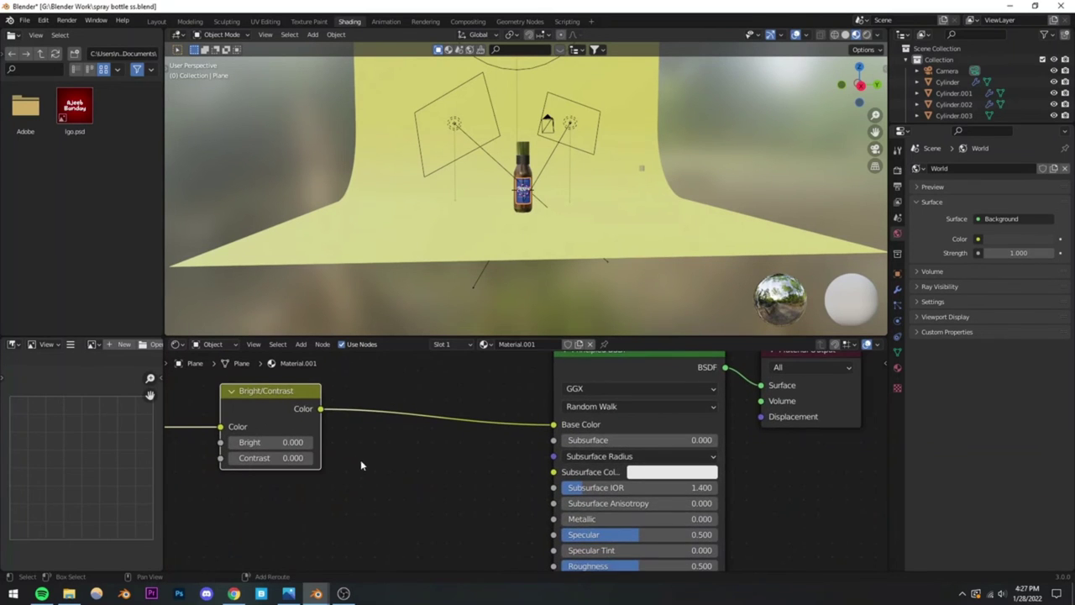
{"action": "middle_click_drag", "start_coordinate": [361, 464], "coordinate": [460, 479]}
{"action": "left_click_drag", "start_coordinate": [383, 472], "coordinate": [429, 472]}
{"action": "scroll", "coordinate": [501, 214], "scroll_direction": "up", "scroll_amount": 8}
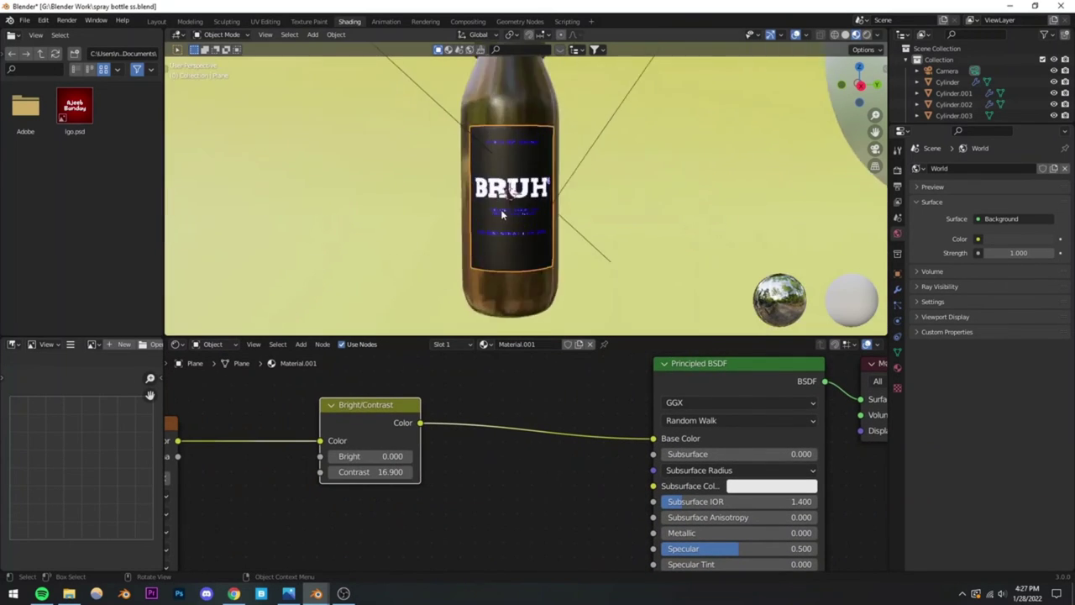
{"action": "scroll", "coordinate": [501, 214], "scroll_direction": "up", "scroll_amount": 4}
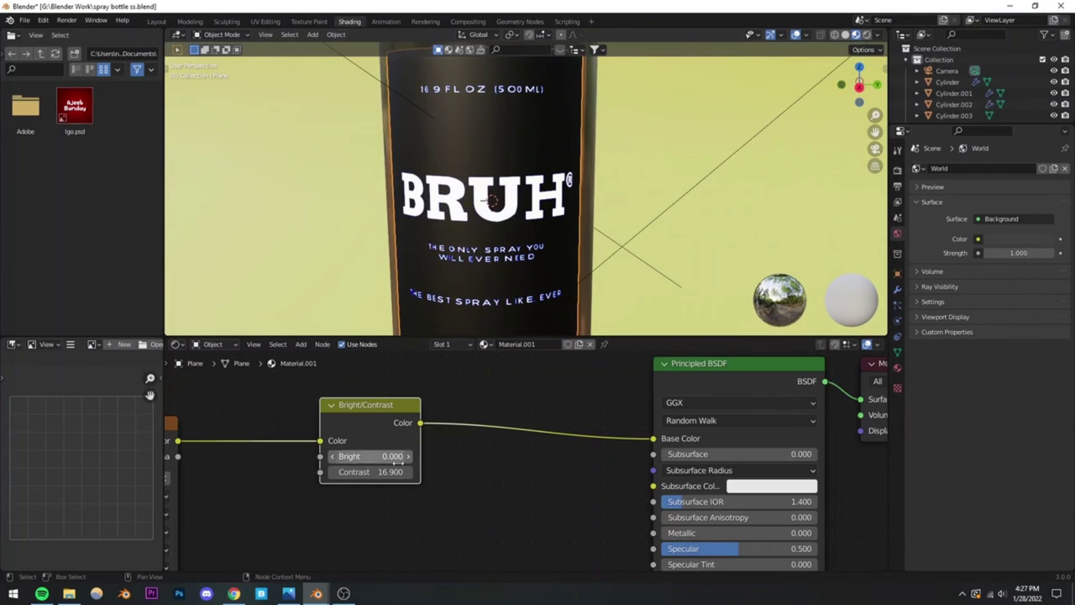
Step: Set the label's Bright/Contrast node to Bright 0.2 and Contrast -27.6
{"action": "left_click_drag", "start_coordinate": [387, 472], "coordinate": [166, 471]}
{"action": "scroll", "coordinate": [495, 286], "scroll_direction": "down", "scroll_amount": 5}
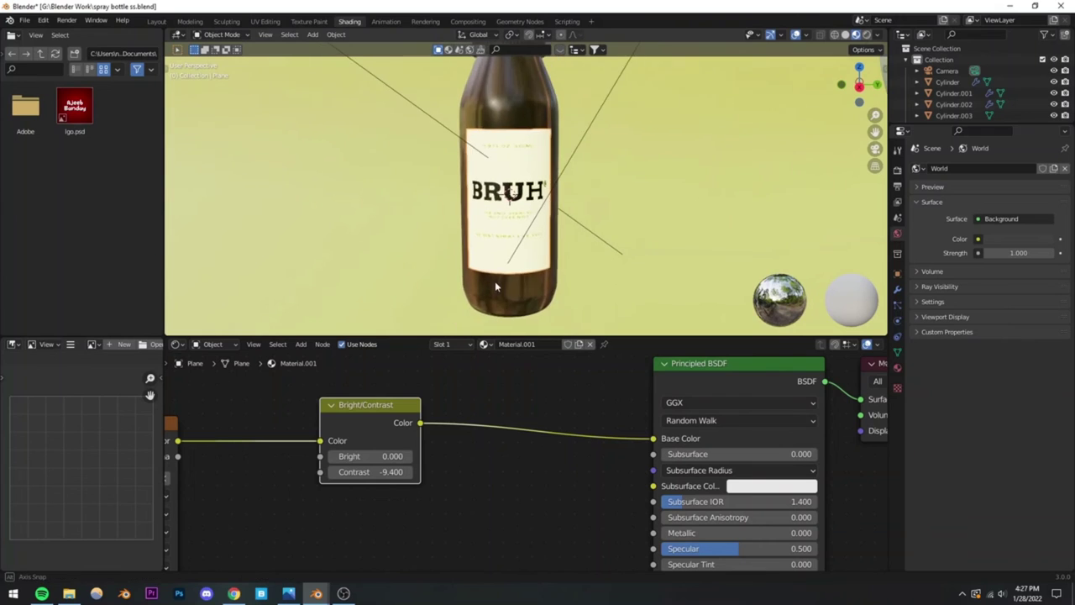
{"action": "scroll", "coordinate": [495, 287], "scroll_direction": "up", "scroll_amount": 5}
{"action": "left_click_drag", "start_coordinate": [379, 472], "coordinate": [448, 456]}
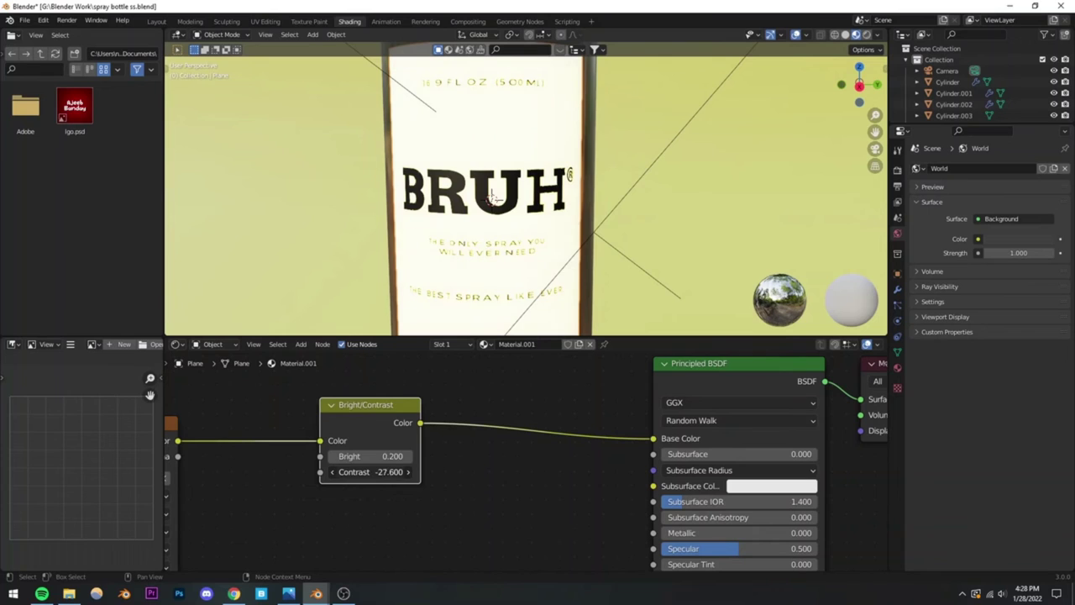
Step: Set the label's Bright/Contrast node to Contrast -28.3 and check the bottle in rendered viewport shading
{"action": "left_click_drag", "start_coordinate": [370, 472], "coordinate": [363, 471]}
{"action": "left_click", "coordinate": [866, 35]}
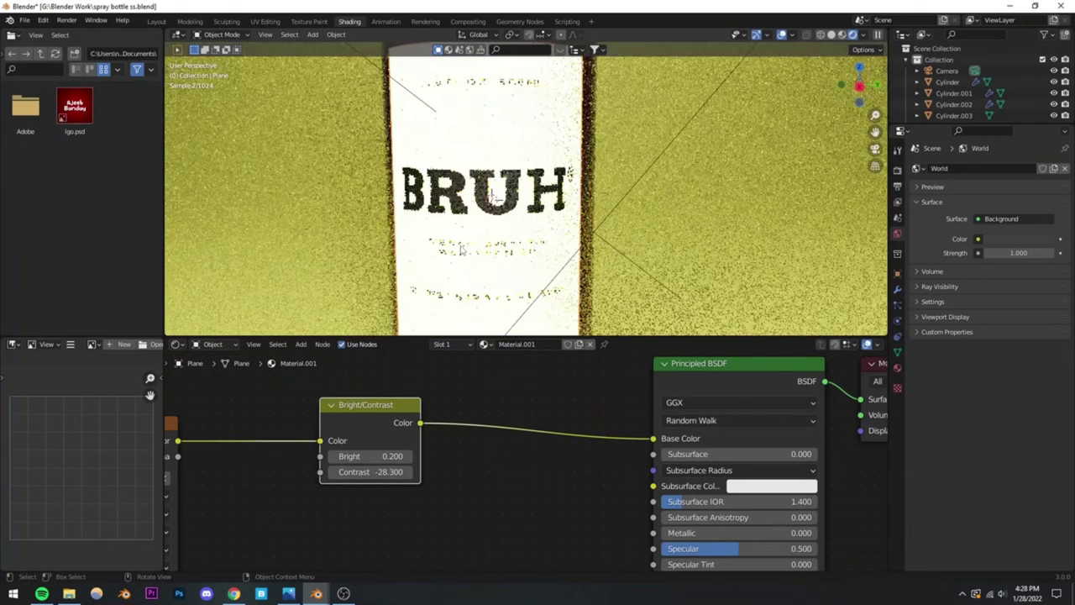
{"action": "scroll", "coordinate": [642, 199], "scroll_direction": "down", "scroll_amount": 5}
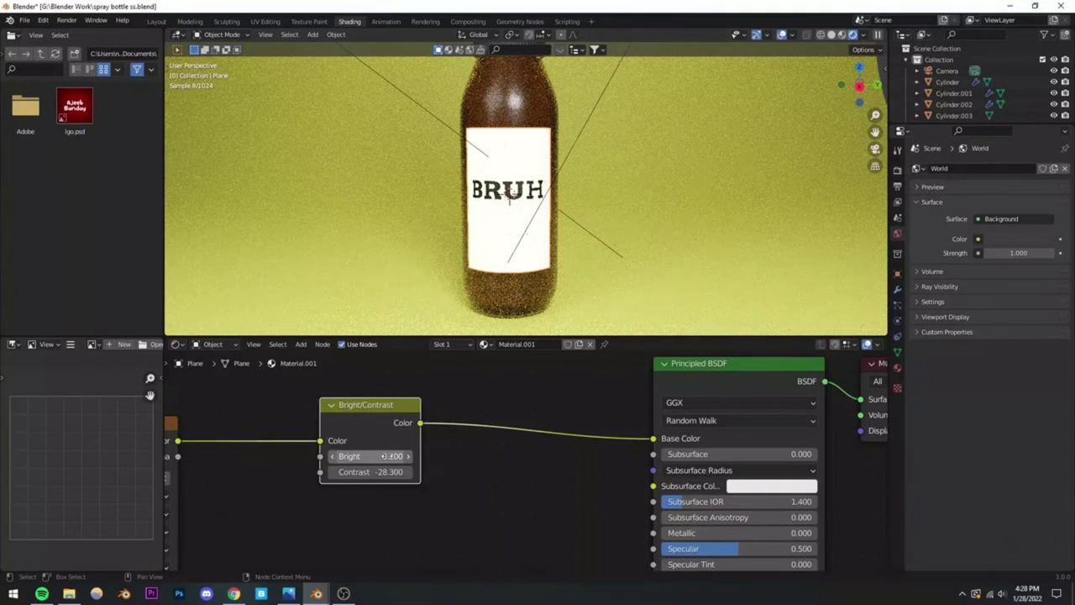
Step: Try Bright values of 0, 1 and -3.9 on the label's Bright/Contrast node
{"action": "left_click", "coordinate": [384, 456]}
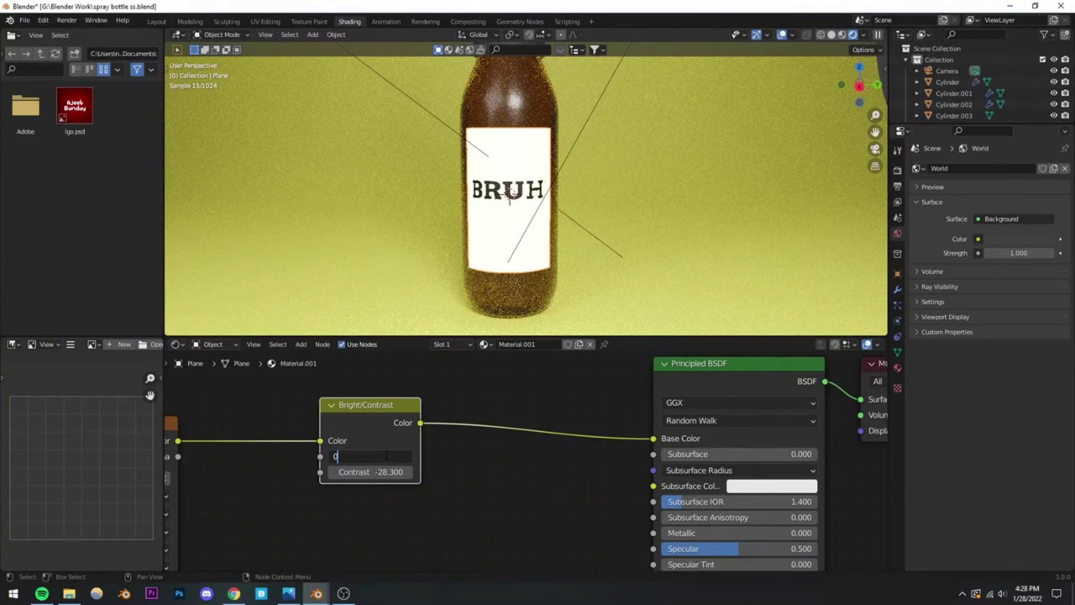
{"action": "type", "text": "0"}
{"action": "key", "text": "Return"}
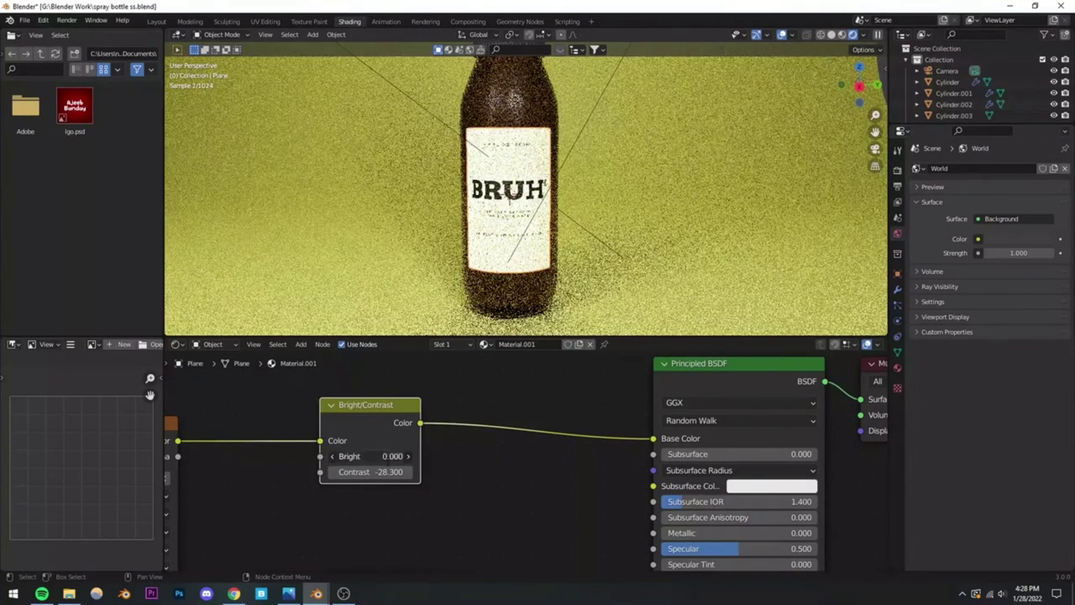
{"action": "left_click", "coordinate": [385, 457]}
{"action": "type", "text": "-1"}
{"action": "key", "text": "Return"}
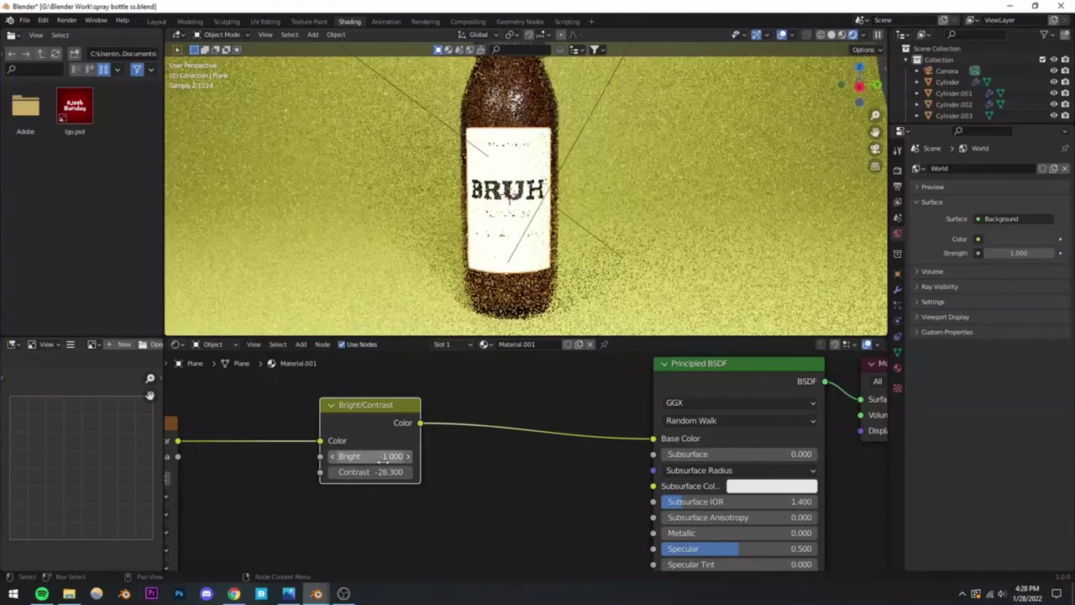
{"action": "left_click_drag", "start_coordinate": [386, 456], "coordinate": [361, 456]}
Step: Set the label's Bright/Contrast node to Contrast 100 and Bright 0
{"action": "left_click", "coordinate": [369, 471]}
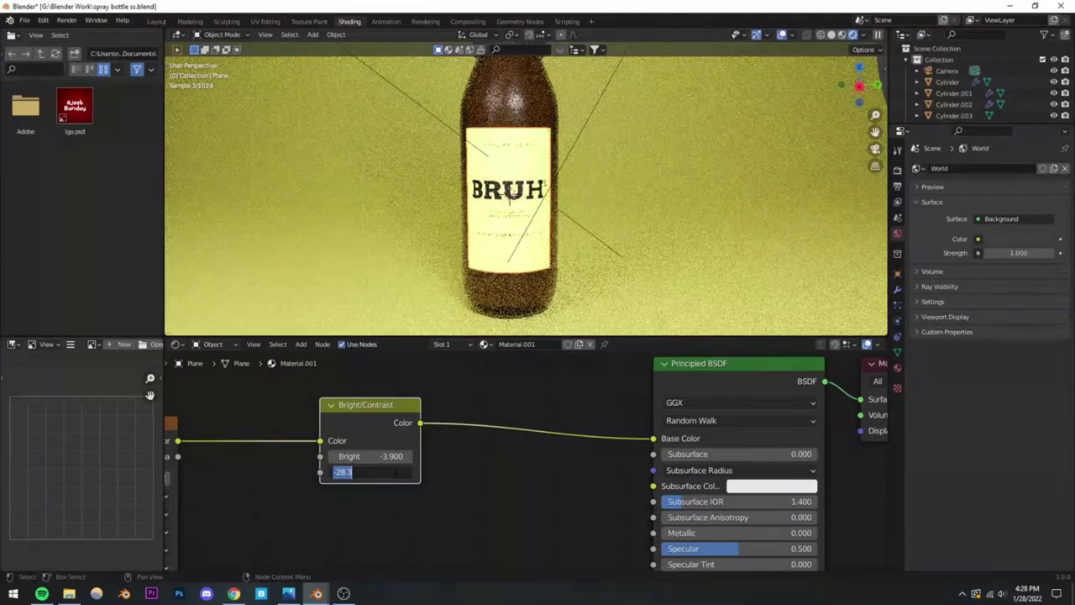
{"action": "type", "text": "100"}
{"action": "key", "text": "Return"}
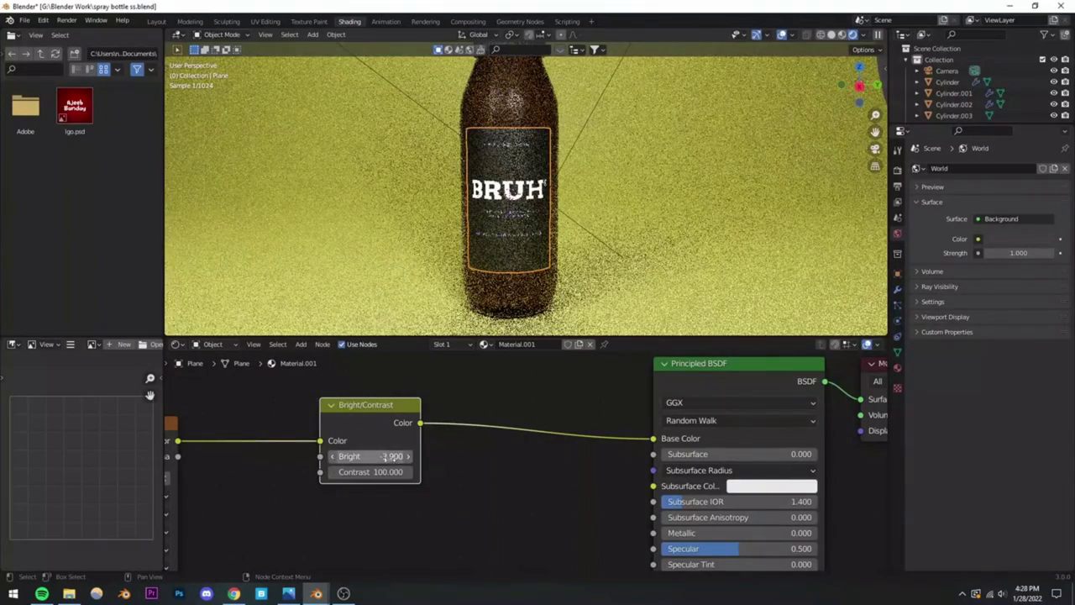
{"action": "left_click", "coordinate": [391, 456]}
{"action": "type", "text": "1"}
{"action": "key", "text": "Return"}
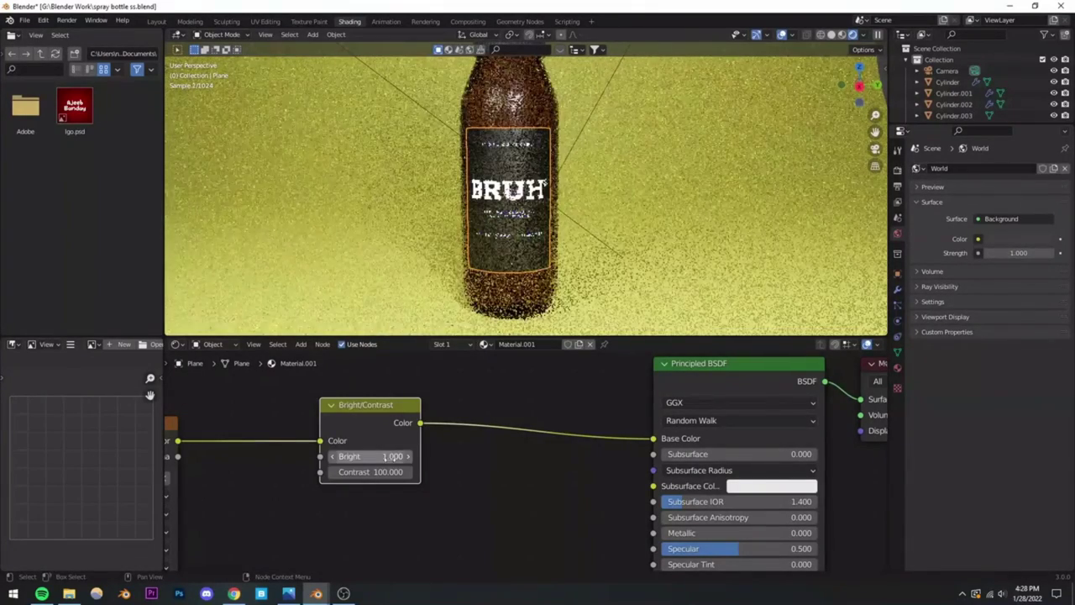
{"action": "left_click", "coordinate": [386, 457]}
{"action": "type", "text": "0"}
{"action": "key", "text": "Return"}
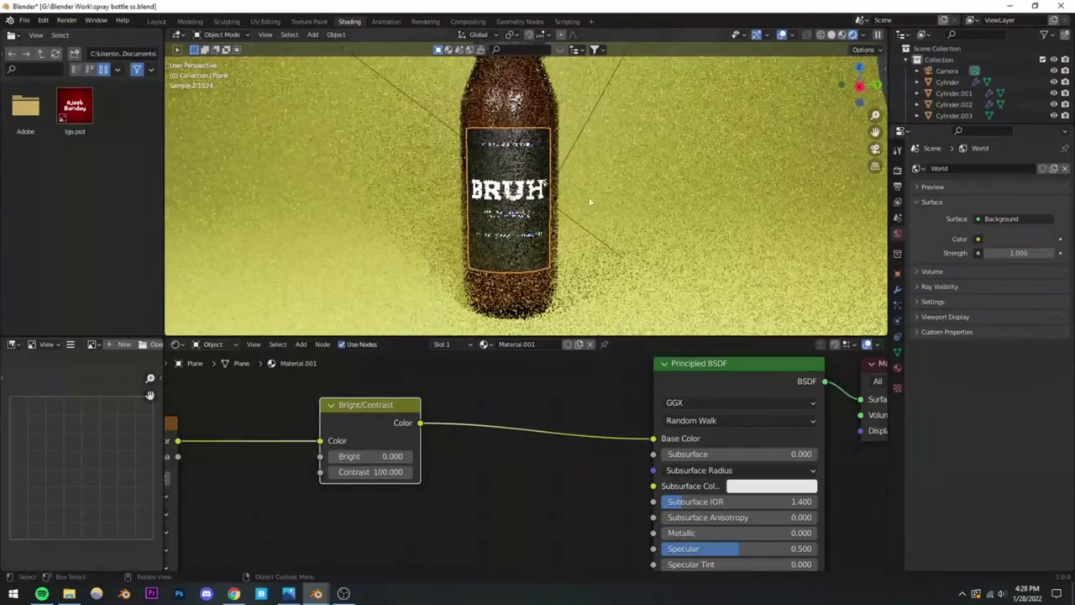
Step: Deselect the label, return to the Layout workspace and hide the gizmos and overlays in the rendered camera view
{"action": "left_click", "coordinate": [588, 196]}
{"action": "scroll", "coordinate": [510, 242], "scroll_direction": "down", "scroll_amount": 1}
{"action": "scroll", "coordinate": [535, 235], "scroll_direction": "up", "scroll_amount": 5}
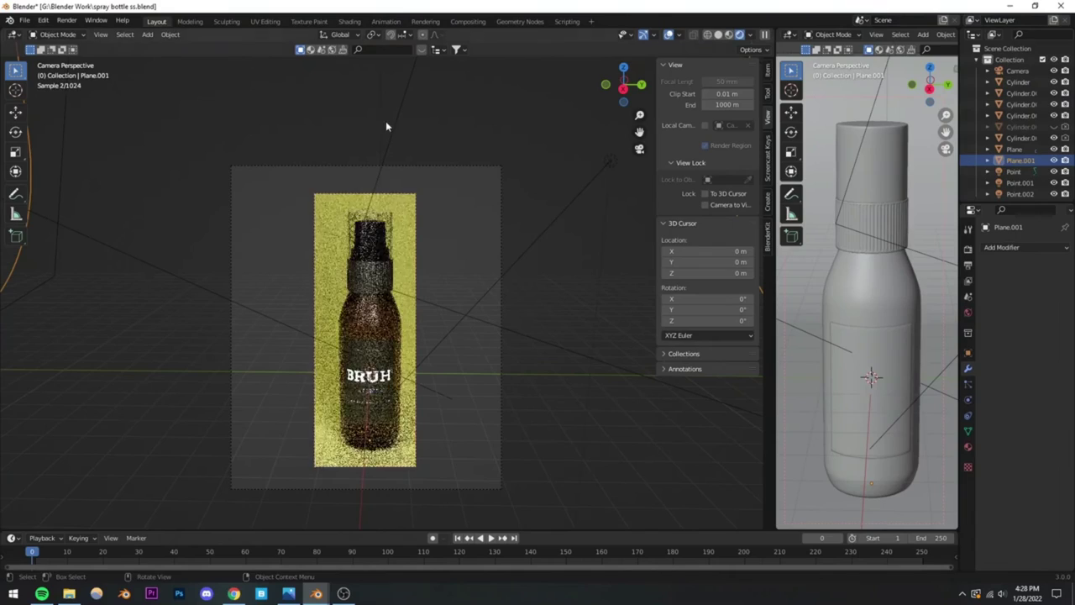
{"action": "left_click", "coordinate": [156, 21]}
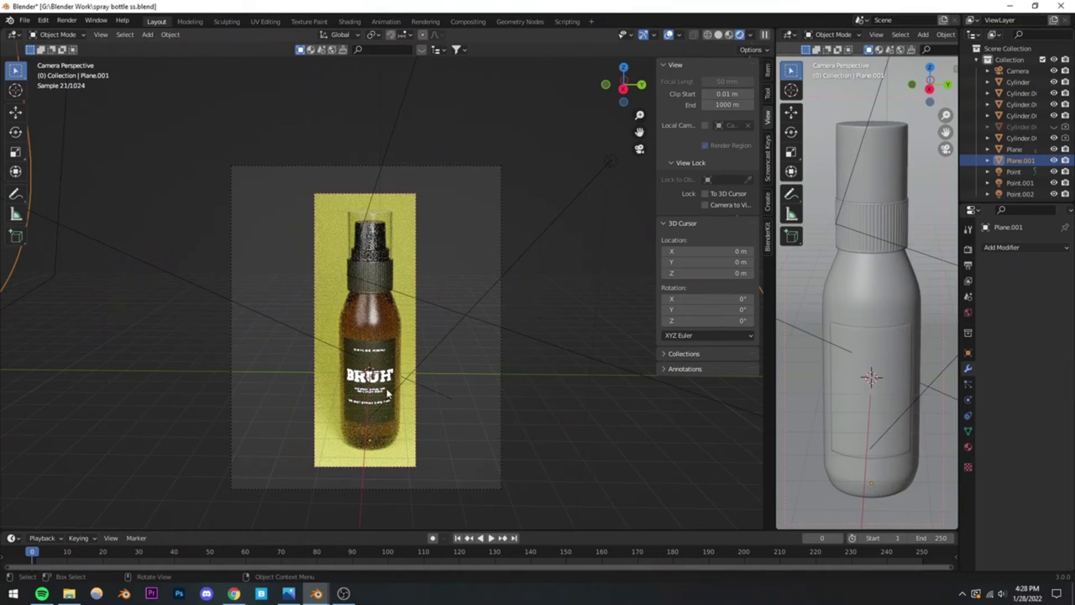
{"action": "left_click", "coordinate": [646, 35]}
{"action": "left_click", "coordinate": [647, 36]}
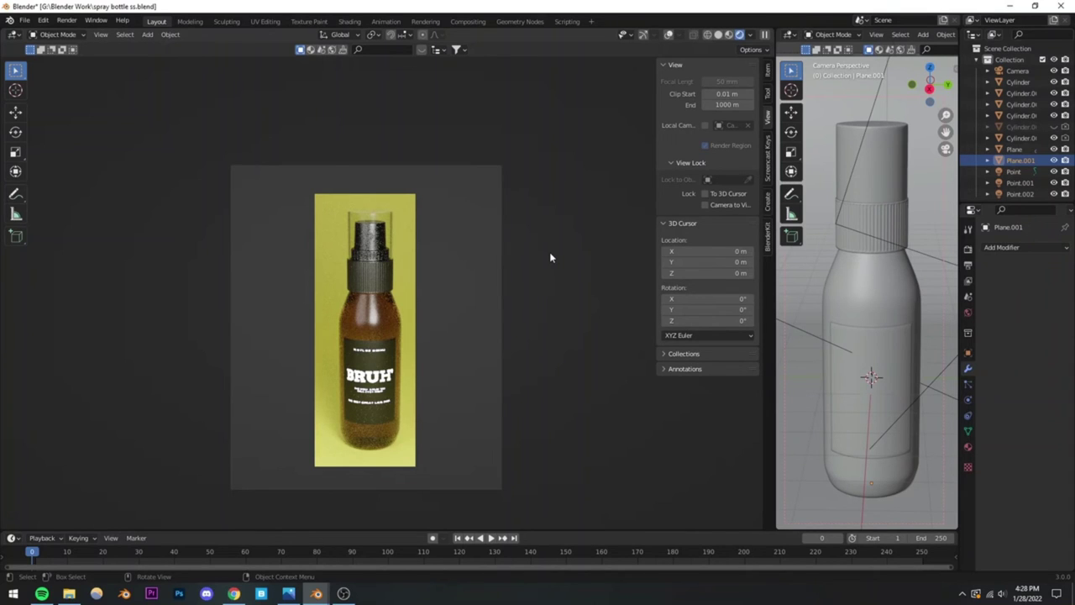
Step: Open the bottle body's material settings with more room for the values and set its Transmission to 0.907
{"action": "left_click", "coordinate": [371, 433]}
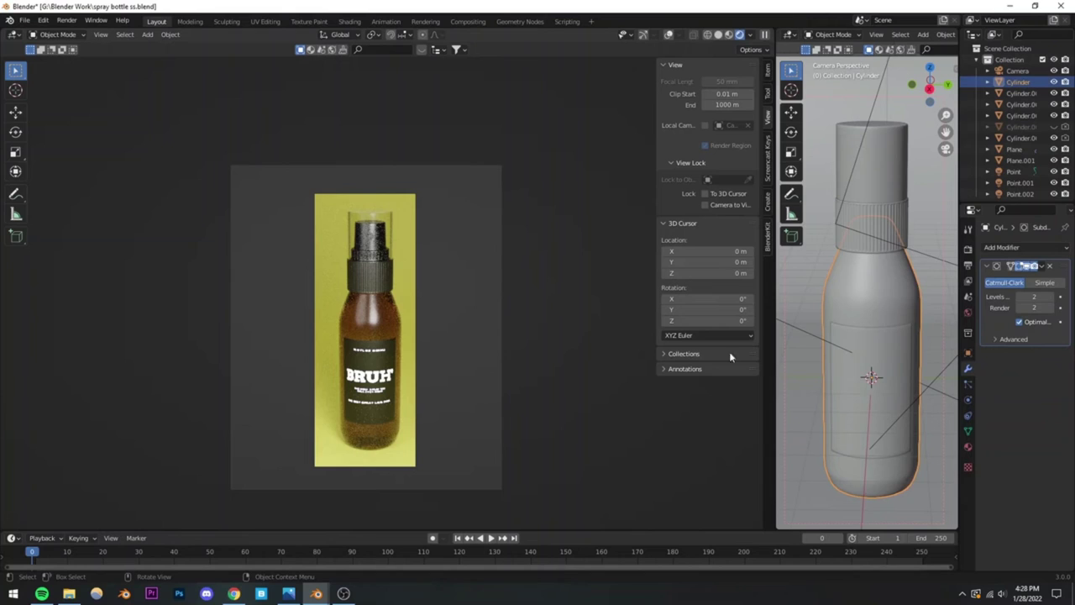
{"action": "left_click", "coordinate": [968, 446]}
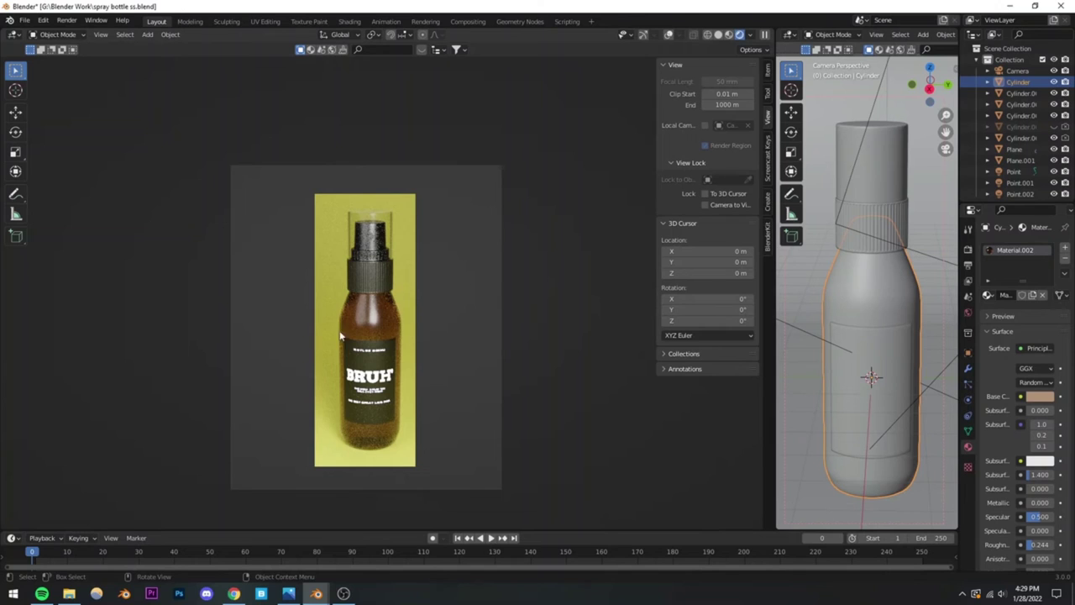
{"action": "scroll", "coordinate": [1003, 444], "scroll_direction": "down", "scroll_amount": 8}
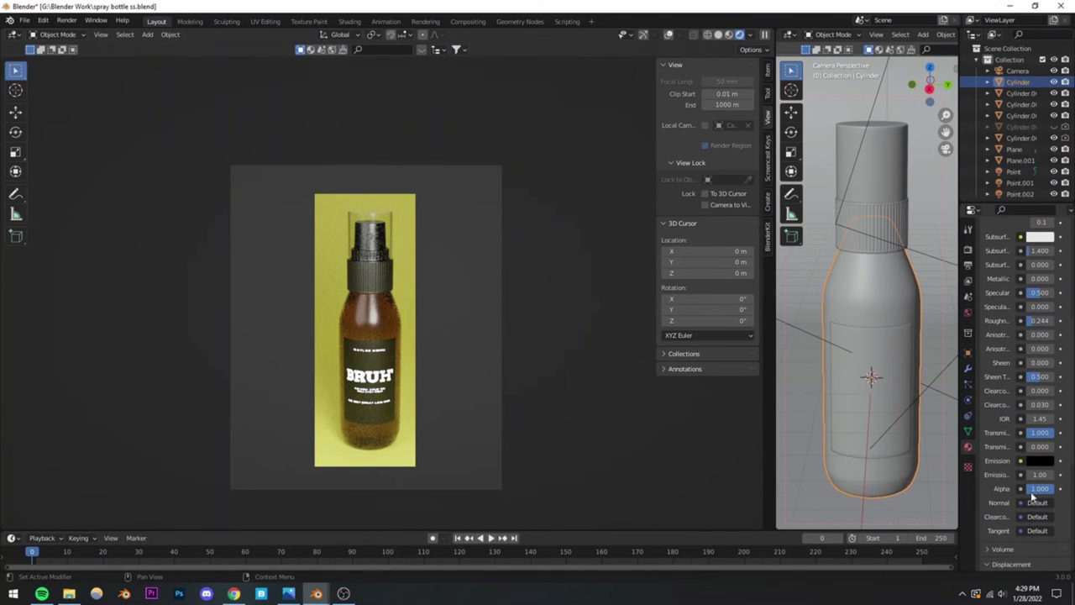
{"action": "left_click_drag", "start_coordinate": [959, 458], "coordinate": [865, 456]}
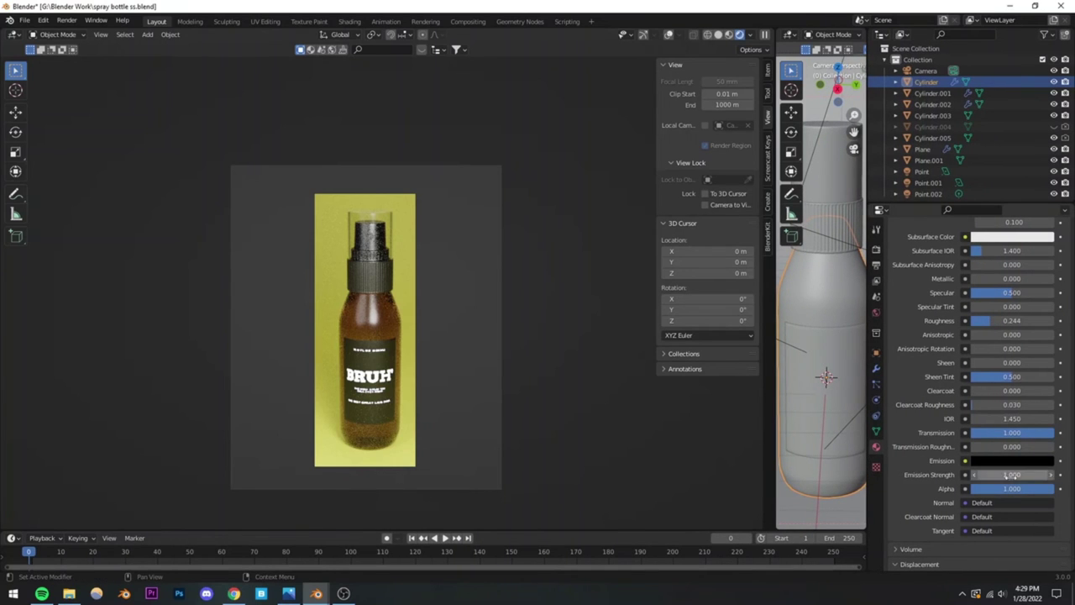
{"action": "left_click_drag", "start_coordinate": [1008, 433], "coordinate": [1001, 433]}
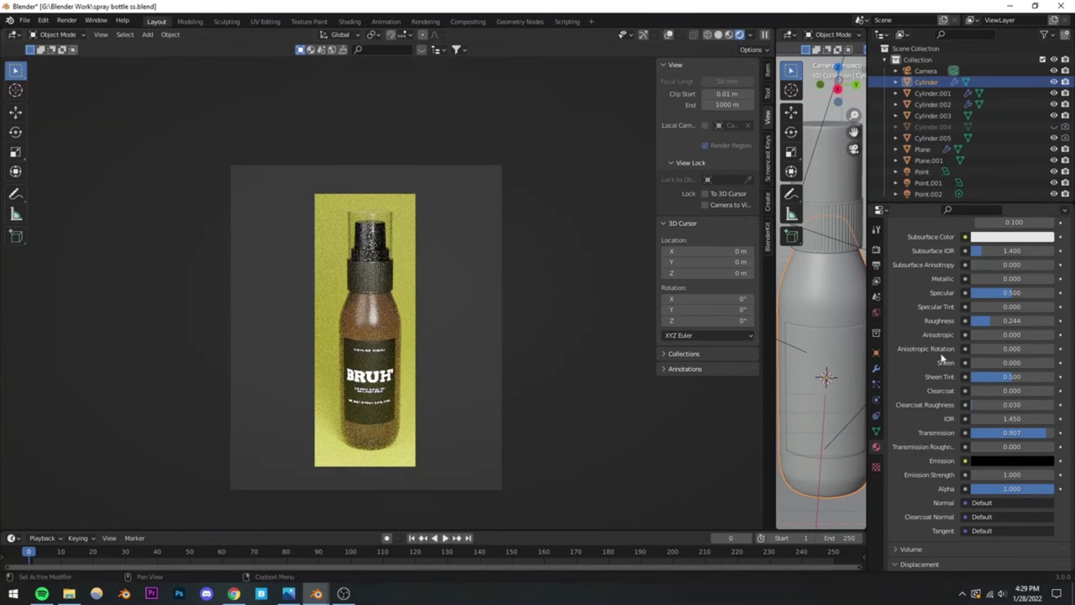
Step: Darken the bottle material's brown Base Color slightly, select the backdrop plane and save the file
{"action": "scroll", "coordinate": [942, 360], "scroll_direction": "up", "scroll_amount": 6}
{"action": "left_click", "coordinate": [1012, 395]}
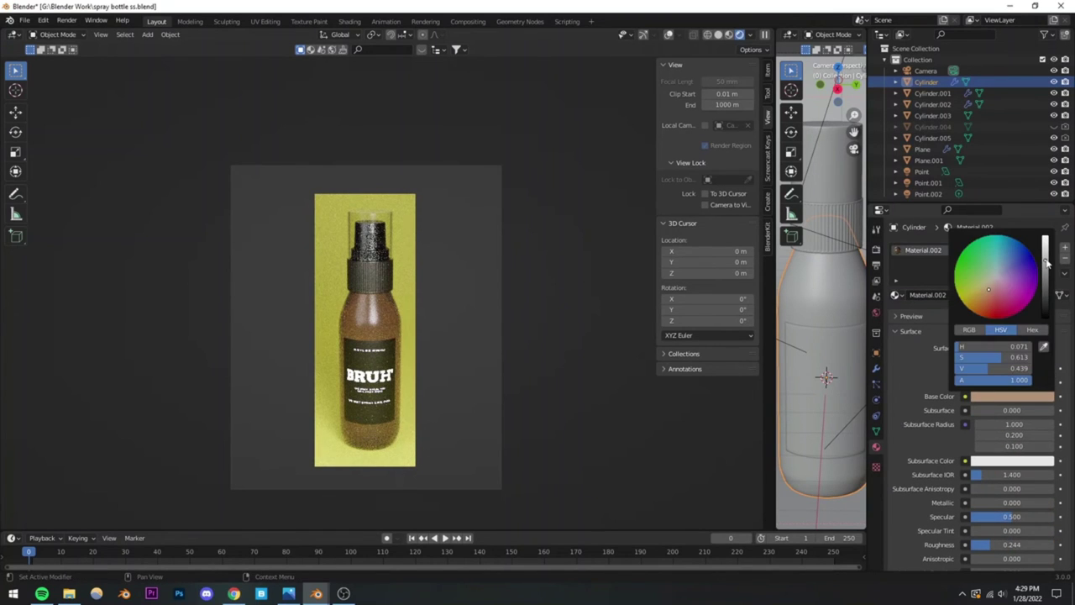
{"action": "left_click_drag", "start_coordinate": [1046, 262], "coordinate": [1046, 270]}
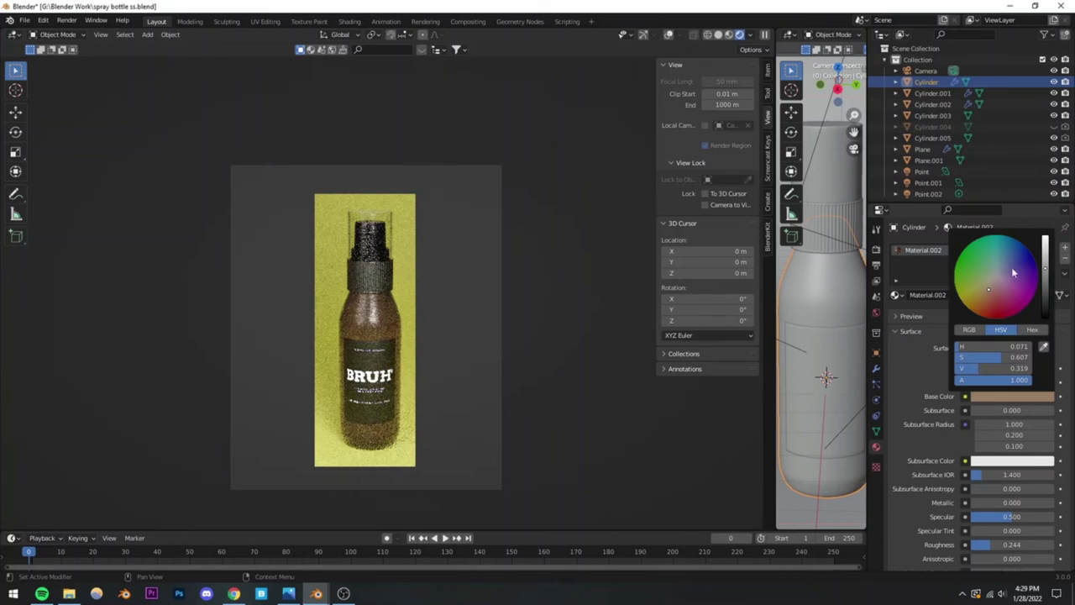
{"action": "left_click", "coordinate": [596, 196]}
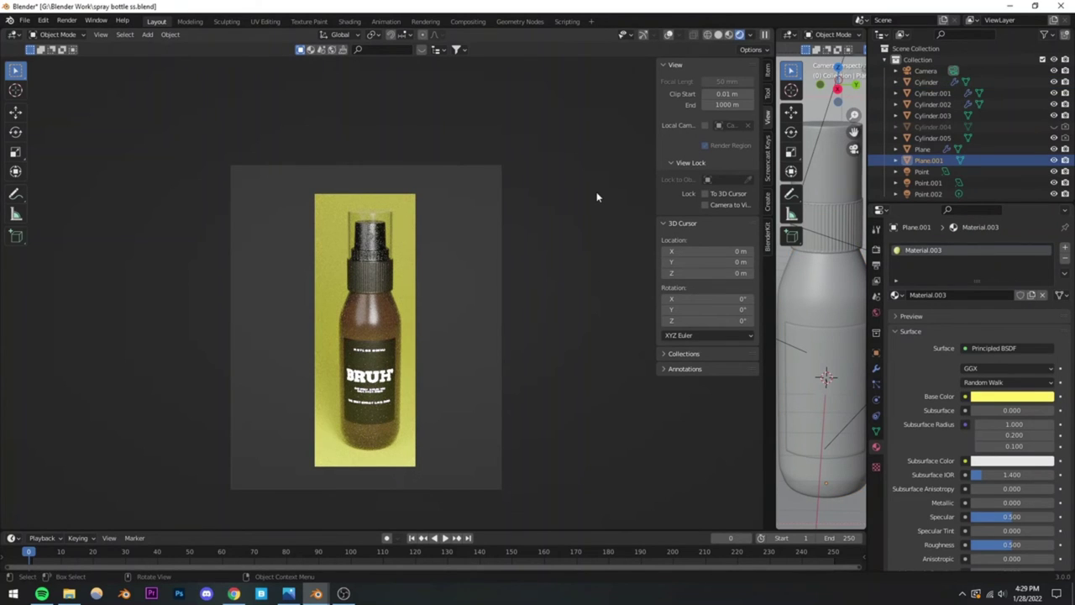
{"action": "key", "text": "ctrl+s"}
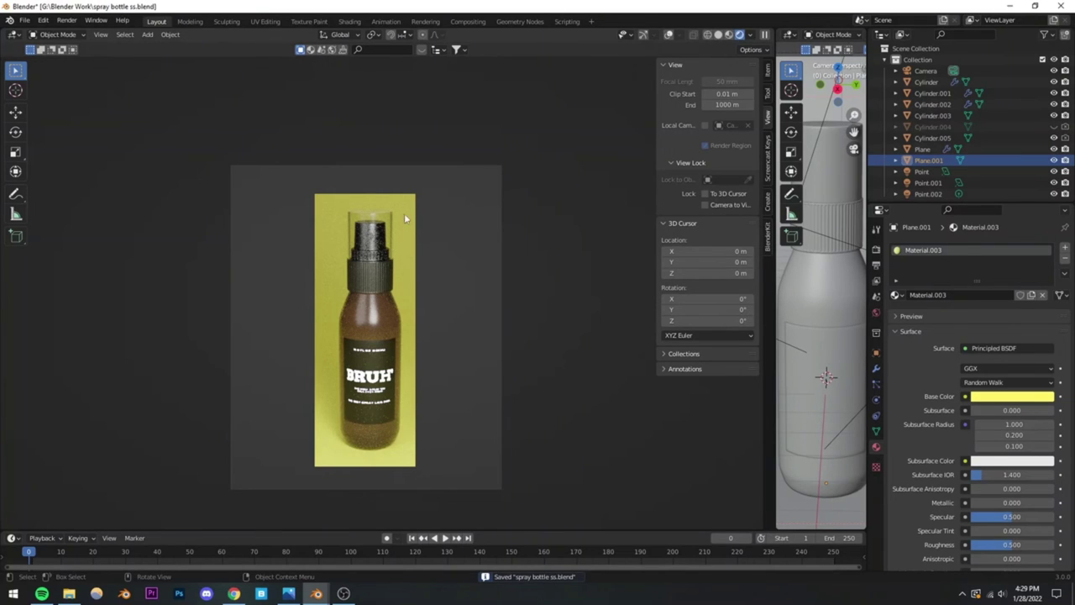
Step: Try a white Base Color on the backdrop and extend the render region over the whole camera frame
{"action": "left_click", "coordinate": [1000, 397]}
{"action": "left_click_drag", "start_coordinate": [999, 321], "coordinate": [996, 276]}
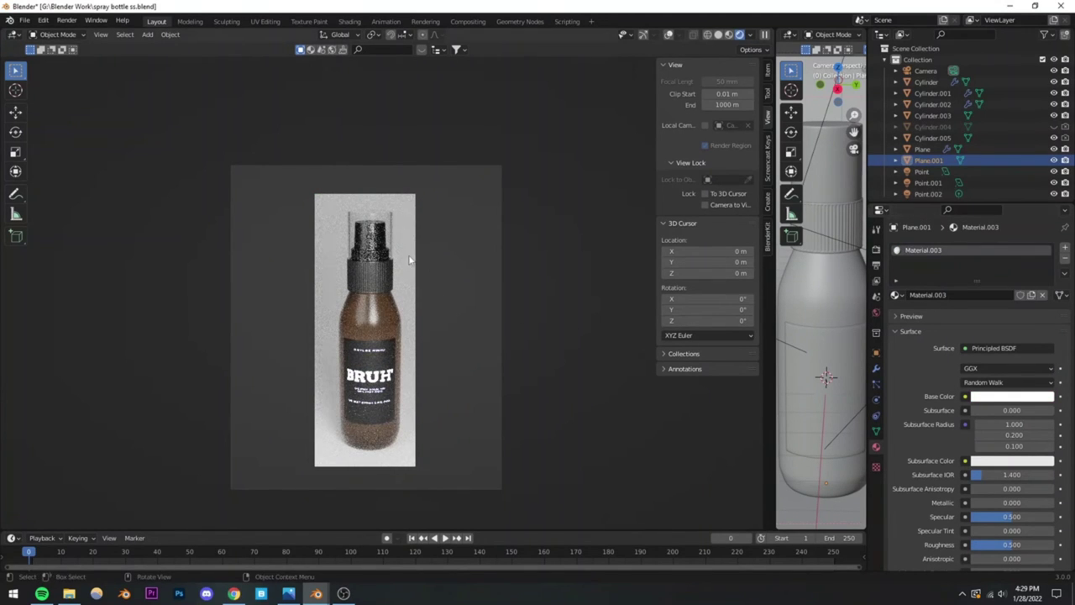
{"action": "left_click", "coordinate": [1009, 395]}
{"action": "key", "text": "ctrl+b"}
{"action": "left_click_drag", "start_coordinate": [201, 130], "coordinate": [529, 513]}
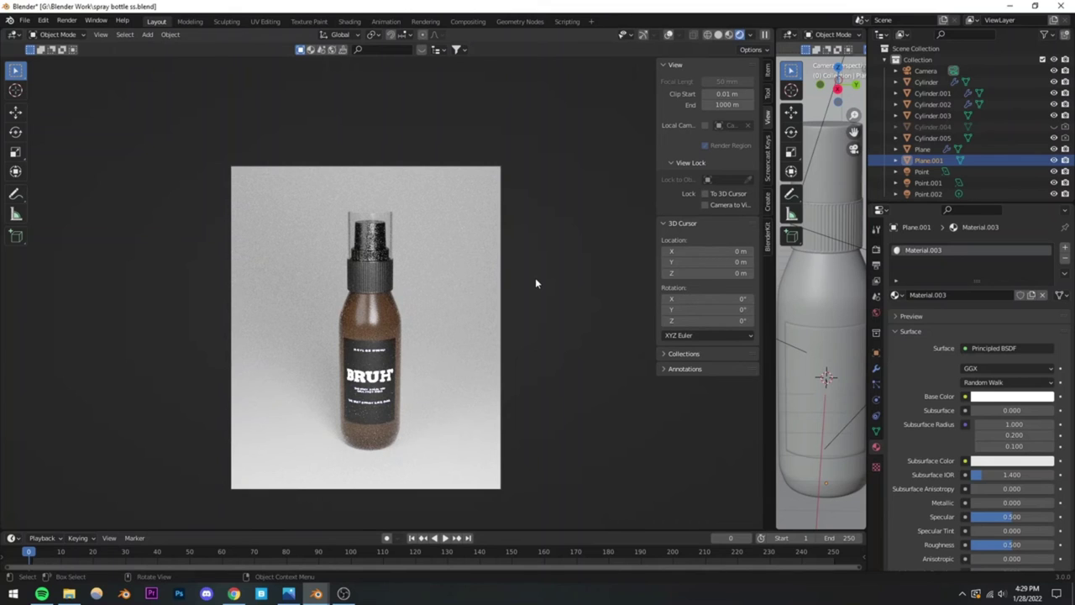
Step: Lower the backdrop material's Roughness to 0.073 and change its Base Color to a warm yellow
{"action": "scroll", "coordinate": [909, 522], "scroll_direction": "down", "scroll_amount": 3}
{"action": "scroll", "coordinate": [908, 515], "scroll_direction": "down", "scroll_amount": 2}
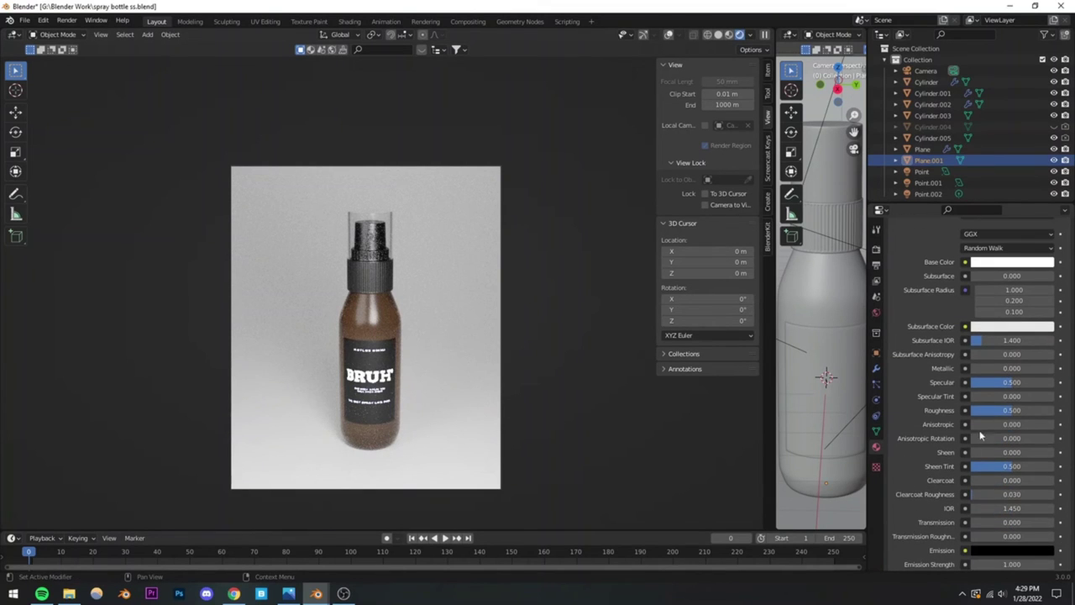
{"action": "left_click_drag", "start_coordinate": [995, 410], "coordinate": [959, 410]}
{"action": "left_click", "coordinate": [989, 266]}
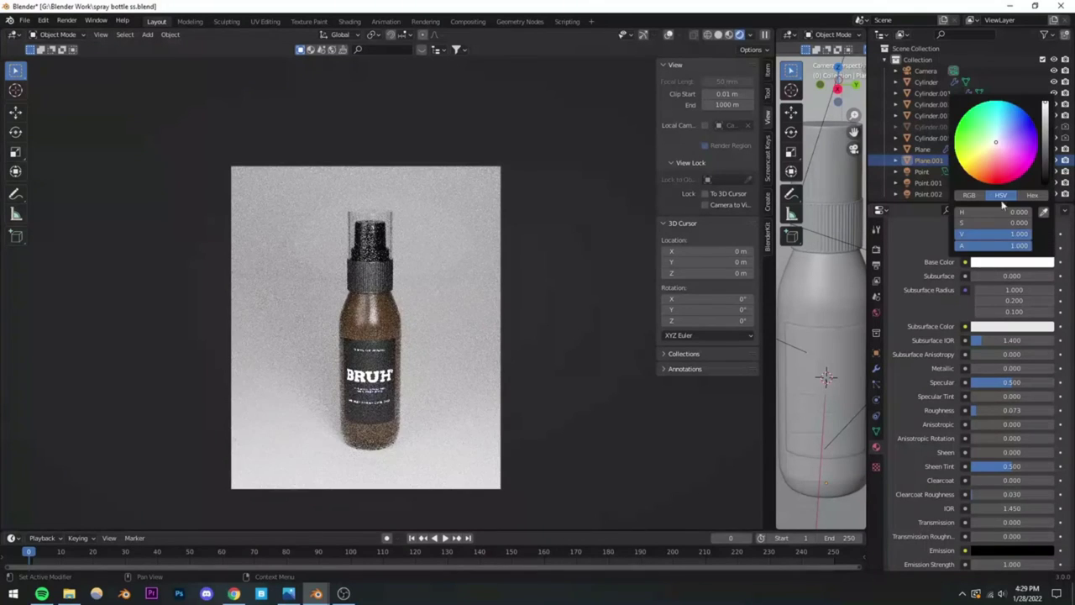
{"action": "left_click_drag", "start_coordinate": [1006, 144], "coordinate": [974, 164]}
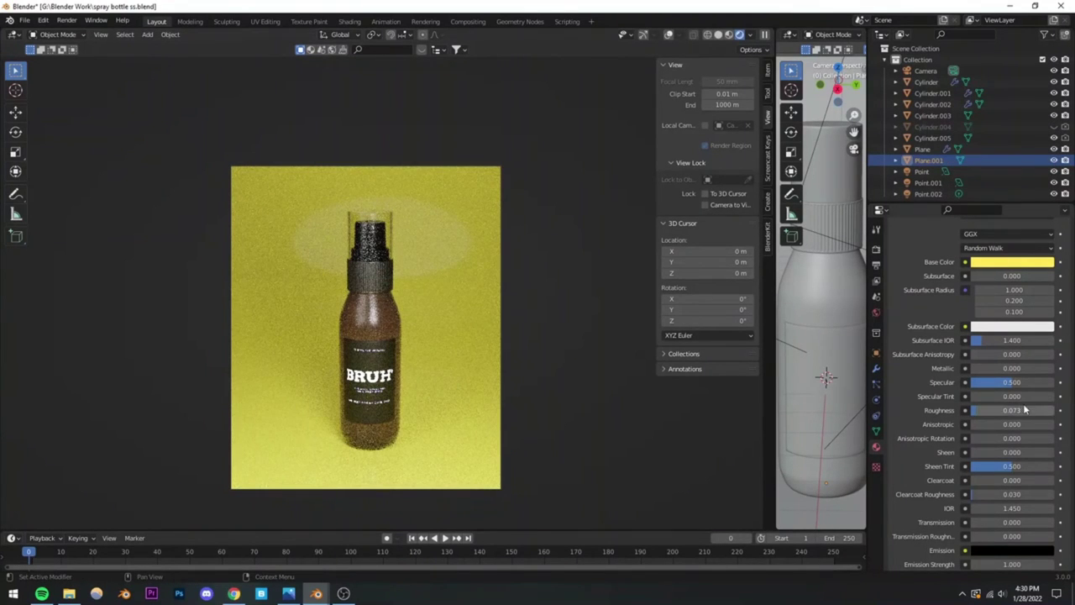
Step: Make the backdrop fully matte with Roughness 1.0 and Specular 0, and save the file
{"action": "left_click_drag", "start_coordinate": [979, 411], "coordinate": [1055, 411]}
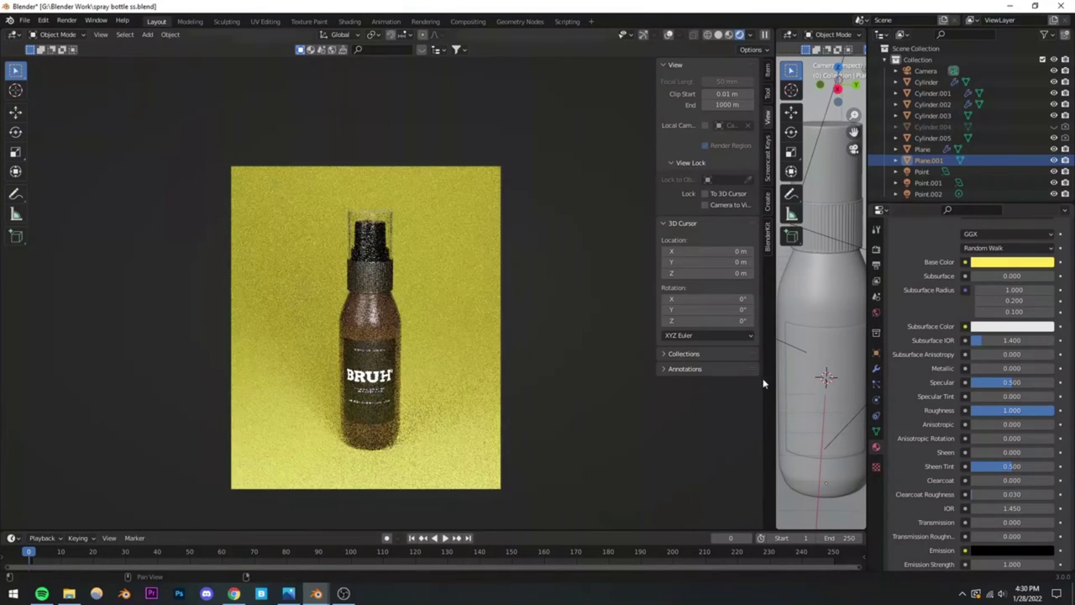
{"action": "left_click", "coordinate": [999, 383]}
{"action": "type", "text": "0"}
{"action": "key", "text": "Return"}
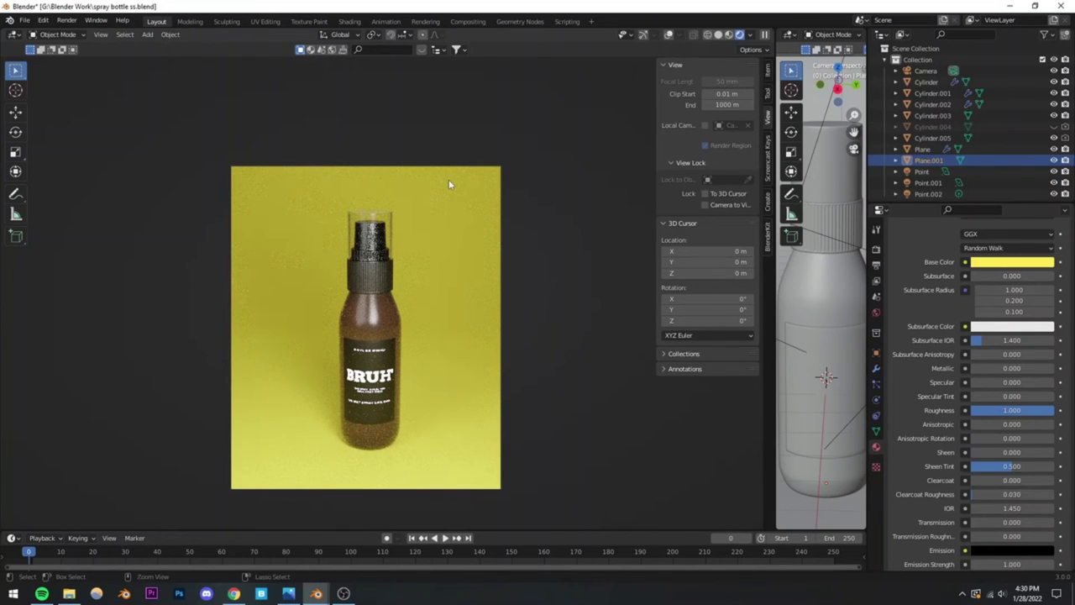
{"action": "key", "text": "ctrl+s"}
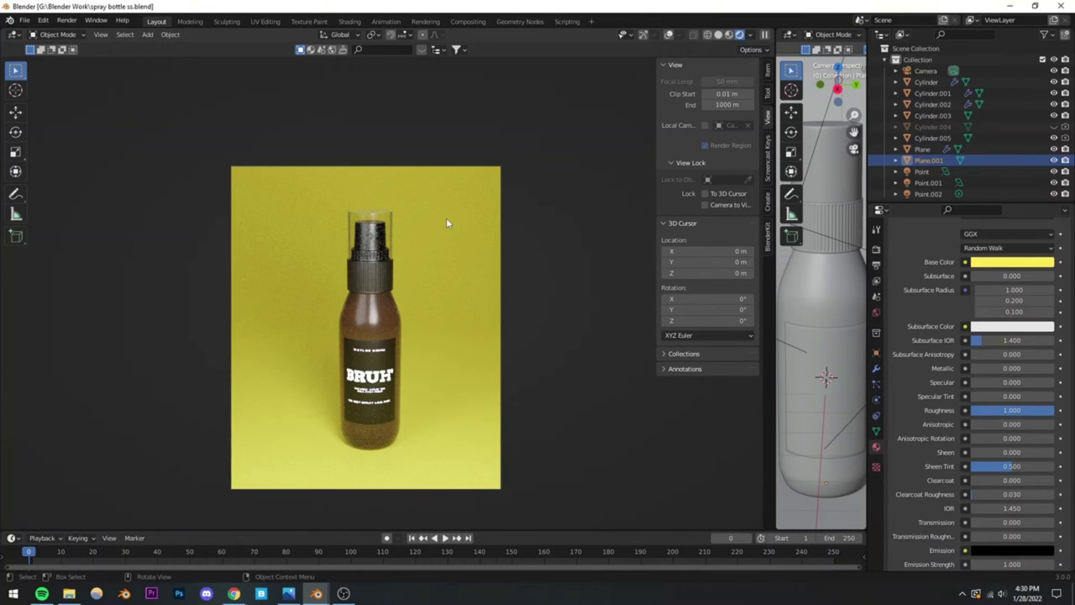
Step: Limit the render region to the label's BRUH lettering and the tagline below it to examine them up close
{"action": "scroll", "coordinate": [381, 412], "scroll_direction": "up", "scroll_amount": 6}
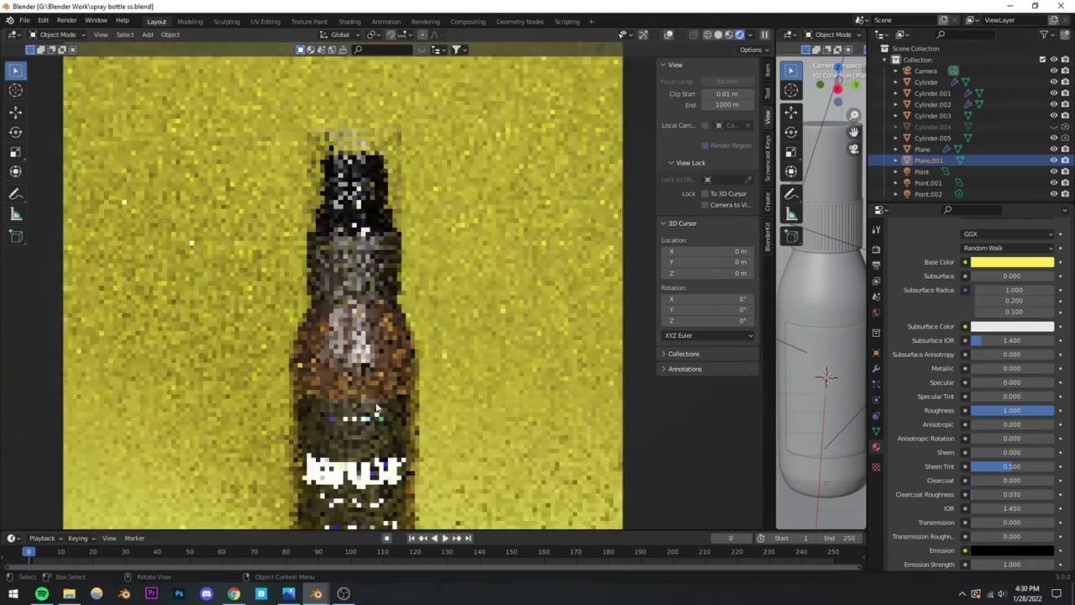
{"action": "scroll", "coordinate": [380, 412], "scroll_direction": "up", "scroll_amount": 1}
{"action": "middle_click_drag", "start_coordinate": [406, 448], "coordinate": [440, 154], "text": "shift"}
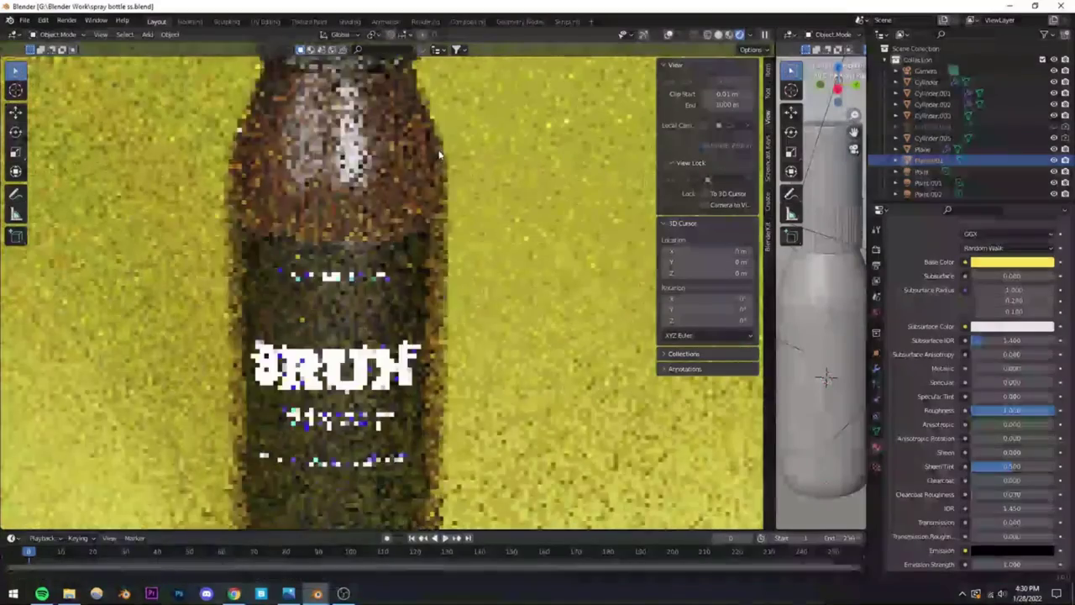
{"action": "scroll", "coordinate": [416, 335], "scroll_direction": "up", "scroll_amount": 1}
{"action": "scroll", "coordinate": [417, 335], "scroll_direction": "up", "scroll_amount": 4}
{"action": "middle_click_drag", "start_coordinate": [379, 376], "coordinate": [399, 321], "text": "shift"}
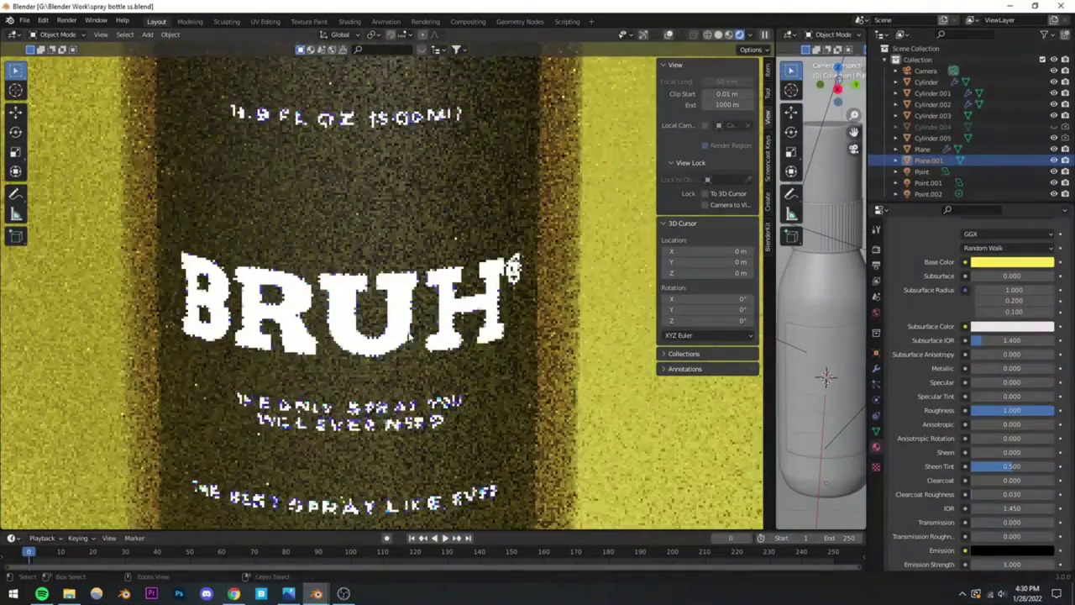
{"action": "key", "text": "ctrl+b"}
{"action": "left_click_drag", "start_coordinate": [124, 210], "coordinate": [614, 455]}
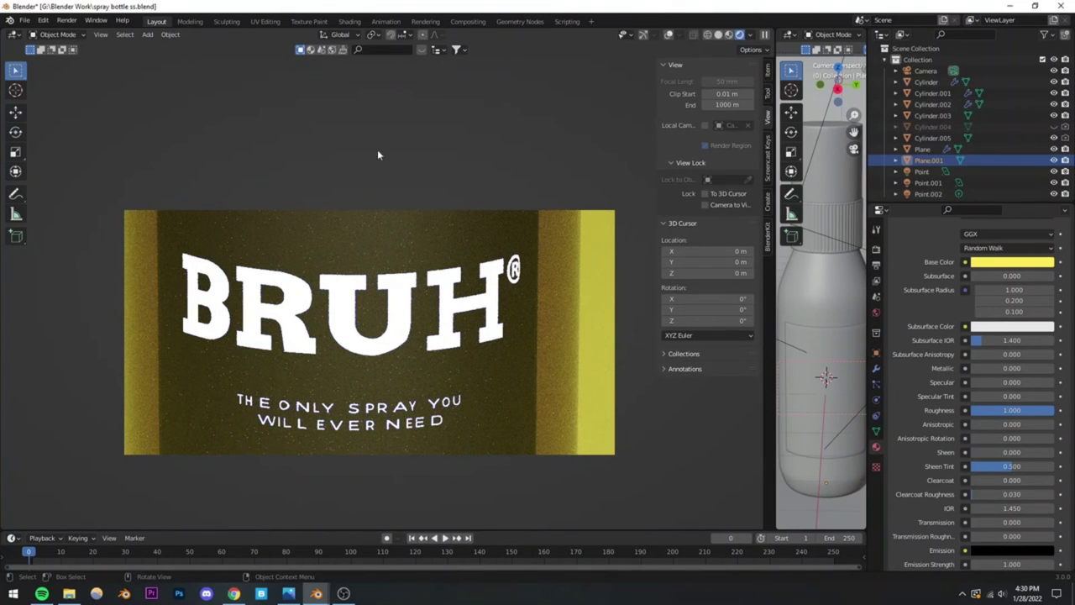
Step: Save the file and bring the whole camera frame back into view
{"action": "left_click", "coordinate": [55, 39]}
{"action": "key", "text": "ctrl+s"}
{"action": "scroll", "coordinate": [323, 328], "scroll_direction": "down", "scroll_amount": 6}
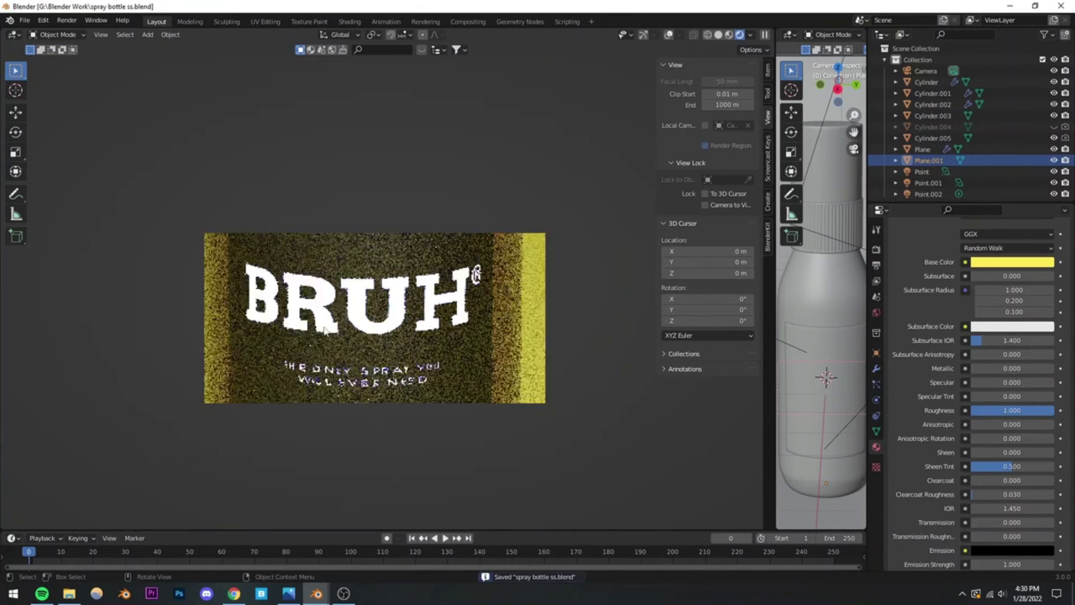
{"action": "scroll", "coordinate": [323, 326], "scroll_direction": "down", "scroll_amount": 3}
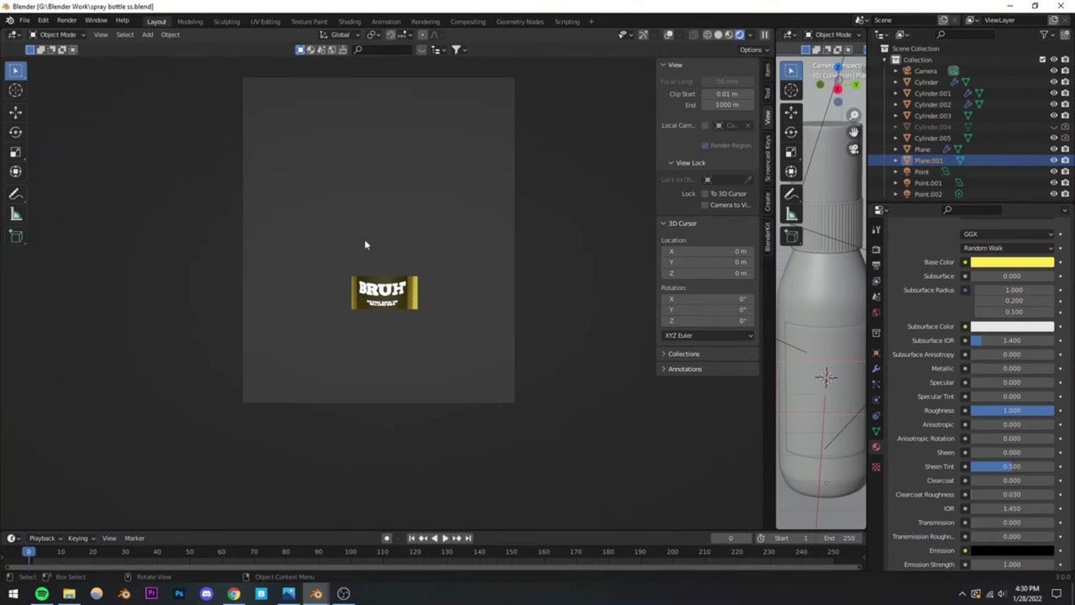
Step: Extend the render region from the label lettering to the whole camera frame
{"action": "key", "text": "ctrl+b"}
{"action": "left_click_drag", "start_coordinate": [224, 63], "coordinate": [293, 163]}
{"action": "left_click_drag", "start_coordinate": [441, 360], "coordinate": [533, 415]}
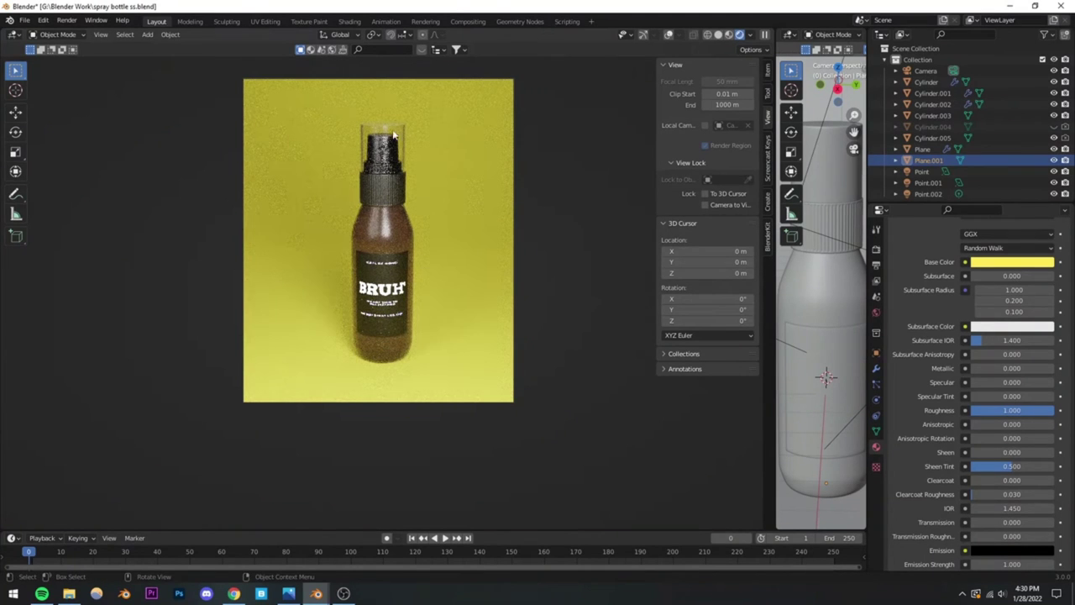
Step: Limit the render region to the spray nozzle and clear cap to examine them, and restore it to the full camera frame
{"action": "key", "text": "ctrl+b"}
{"action": "left_click_drag", "start_coordinate": [345, 110], "coordinate": [418, 200]}
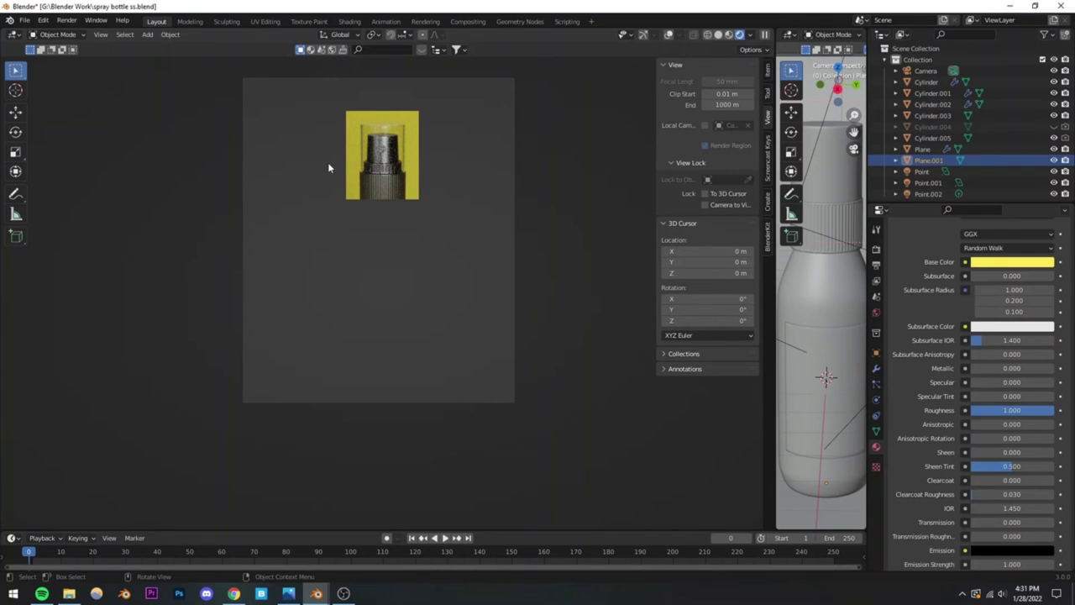
{"action": "key", "text": "ctrl+b"}
{"action": "left_click_drag", "start_coordinate": [233, 68], "coordinate": [530, 417]}
Step: Set the final render's Max Samples to 1000 with its Denoise options expanded, and save the file
{"action": "left_click", "coordinate": [876, 250]}
{"action": "scroll", "coordinate": [925, 343], "scroll_direction": "up", "scroll_amount": 2}
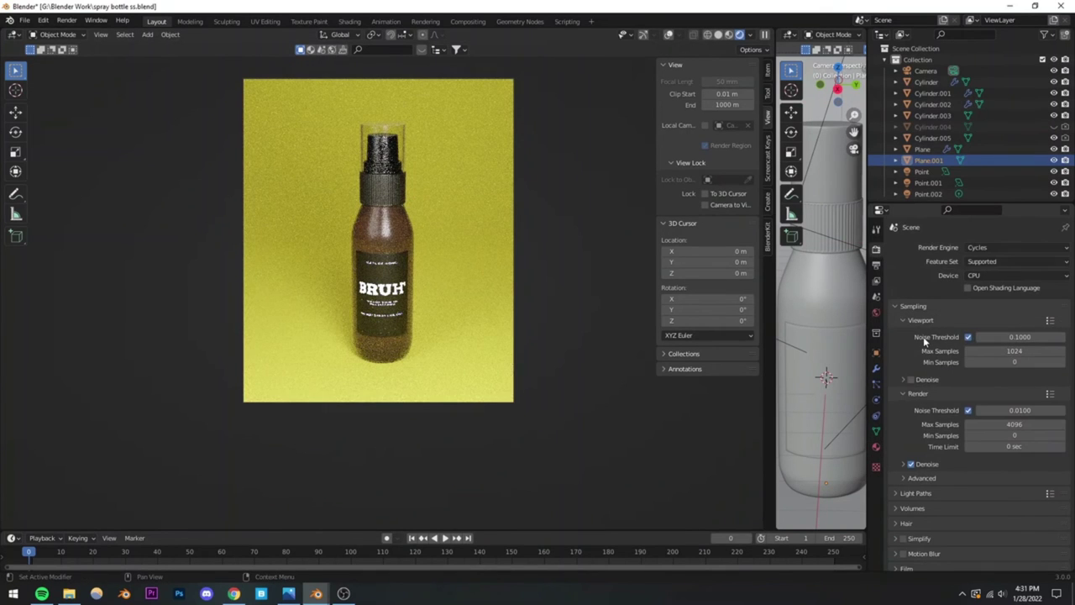
{"action": "left_click", "coordinate": [1015, 424]}
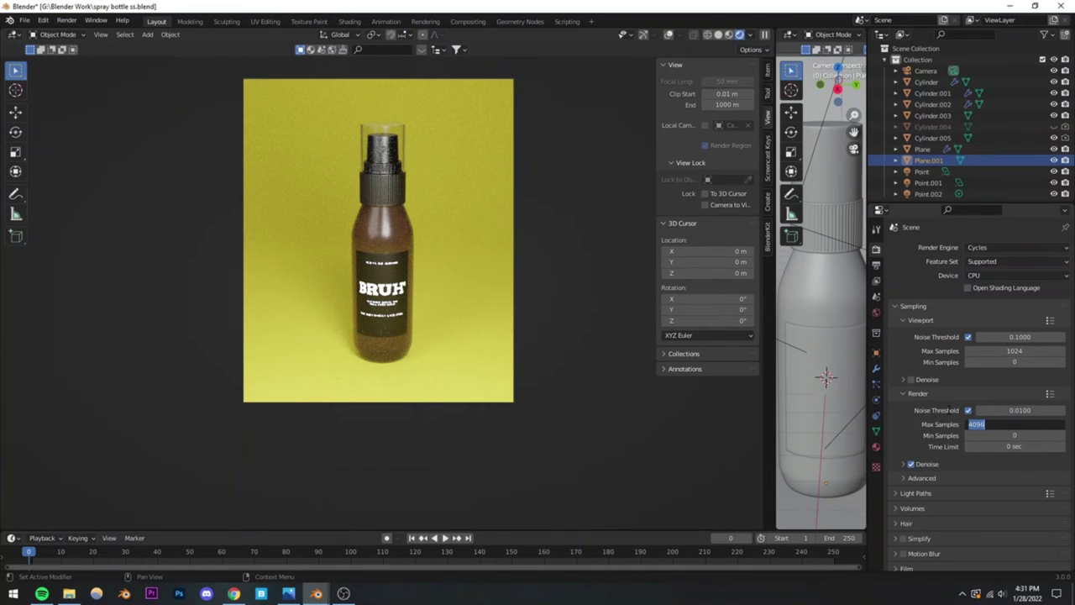
{"action": "type", "text": "1000"}
{"action": "key", "text": "Return"}
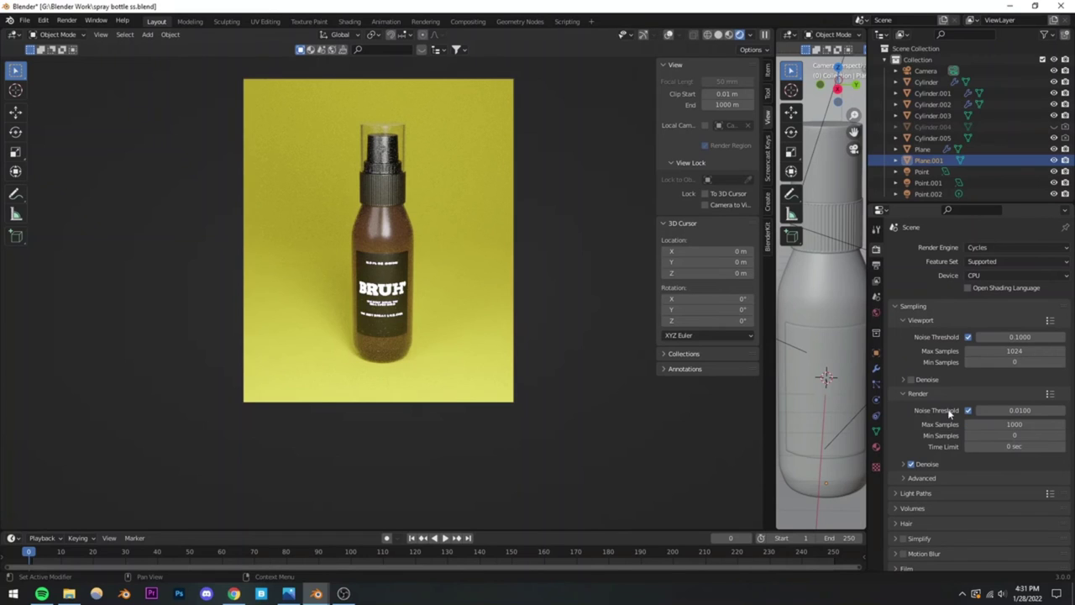
{"action": "left_click", "coordinate": [903, 464]}
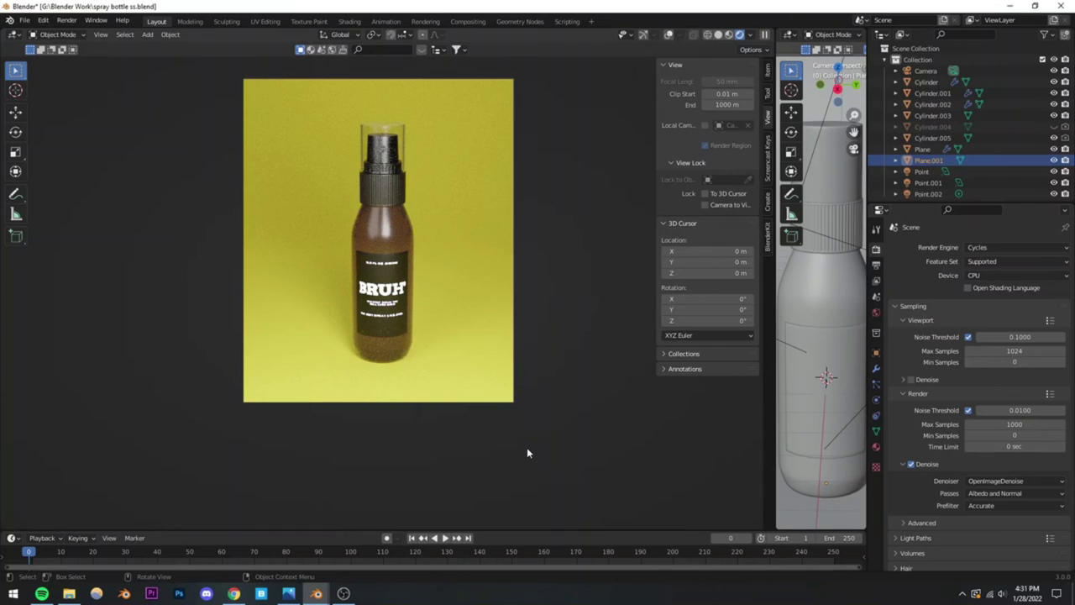
{"action": "key", "text": "ctrl+s"}
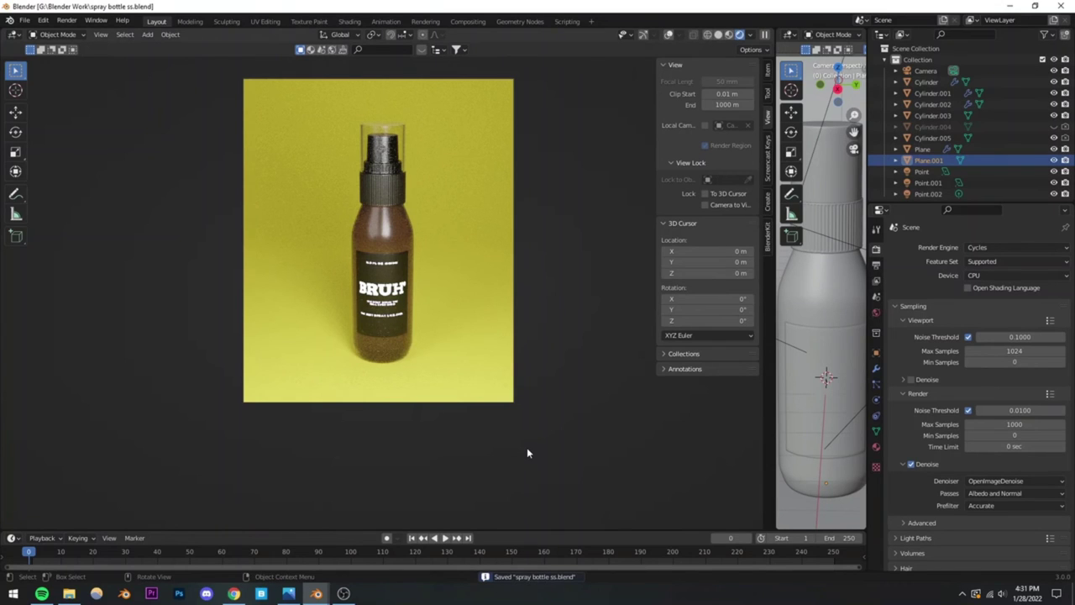
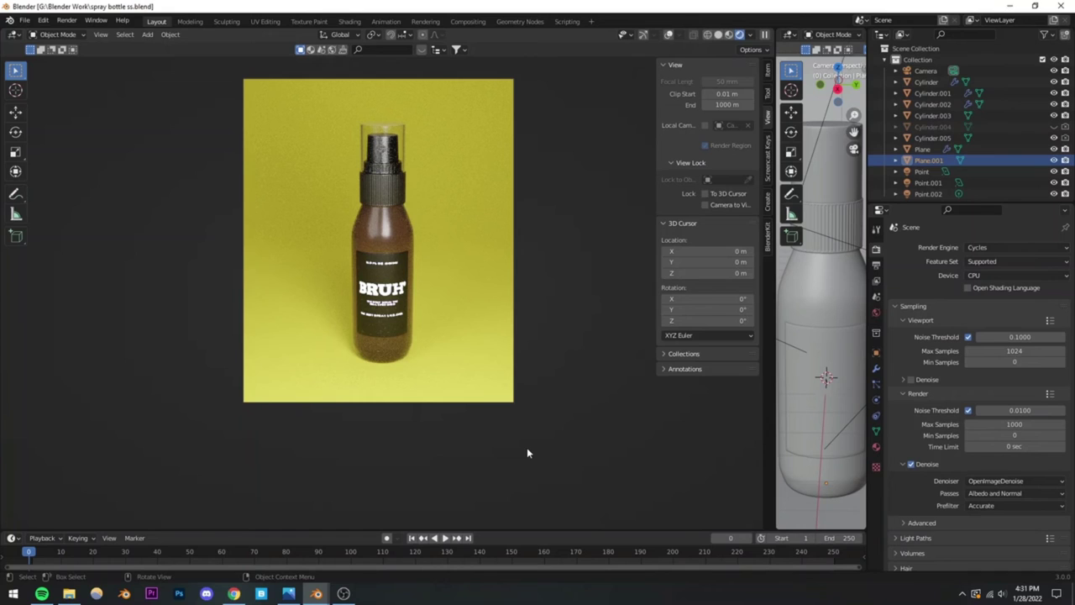
Step: Turn viewport denoising on and back off to compare the preview
{"action": "left_click", "coordinate": [910, 379]}
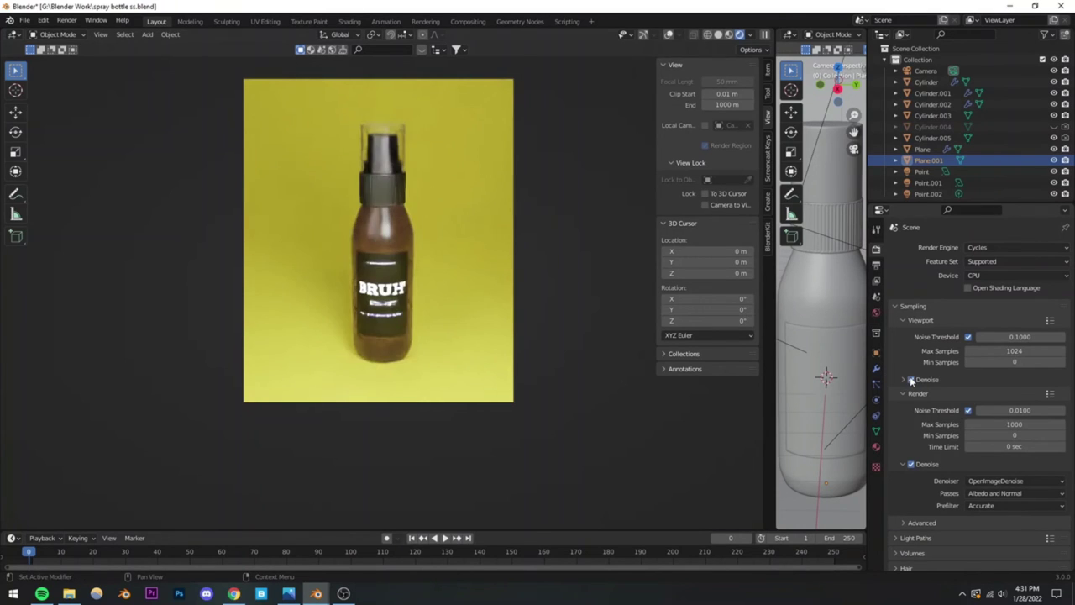
{"action": "left_click", "coordinate": [910, 379]}
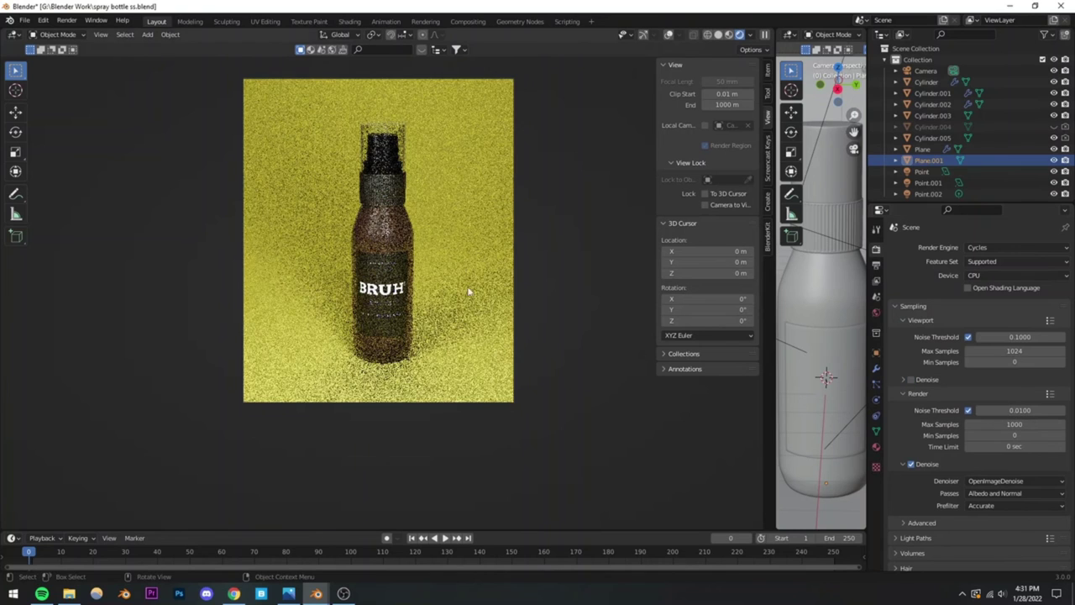
Step: Try the High Contrast look in the color management settings, and return it to Medium High Contrast
{"action": "scroll", "coordinate": [915, 433], "scroll_direction": "down", "scroll_amount": 5}
{"action": "scroll", "coordinate": [929, 436], "scroll_direction": "down", "scroll_amount": 1}
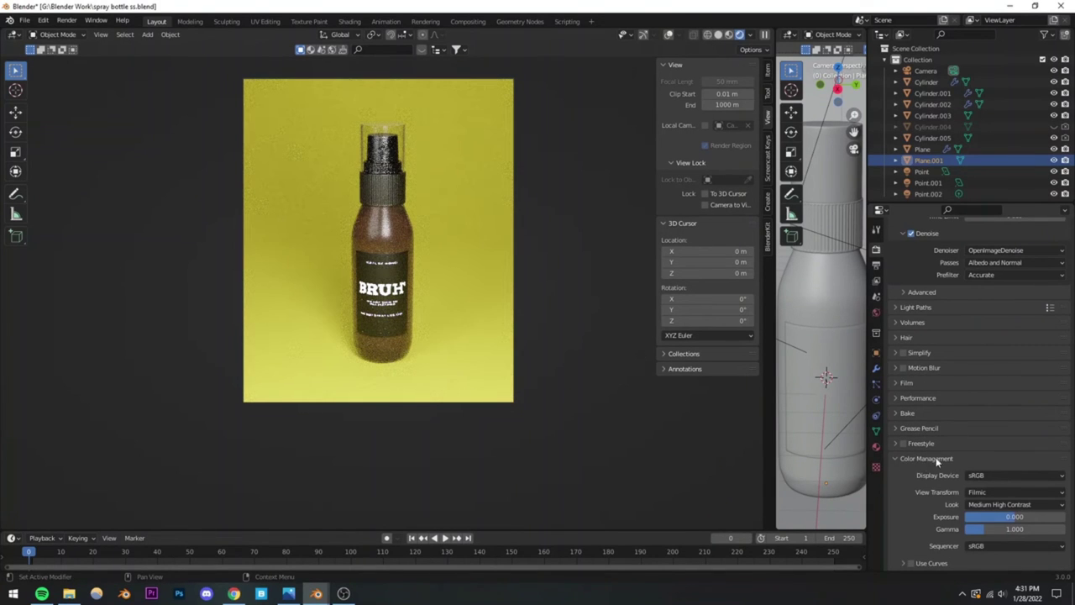
{"action": "left_click", "coordinate": [983, 504]}
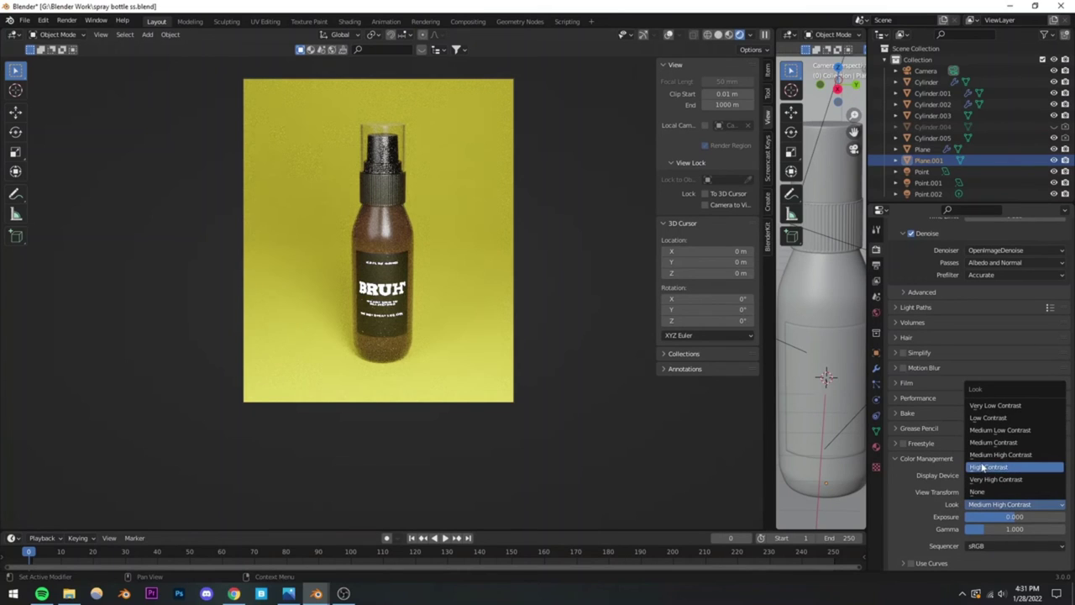
{"action": "left_click", "coordinate": [979, 468]}
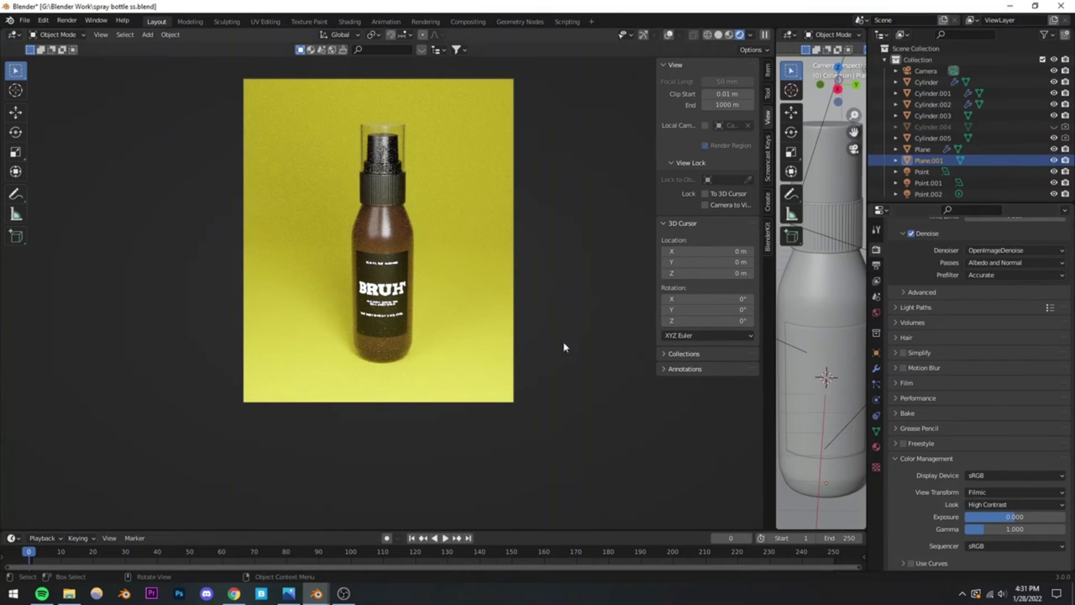
{"action": "left_click", "coordinate": [978, 504]}
{"action": "left_click", "coordinate": [988, 454]}
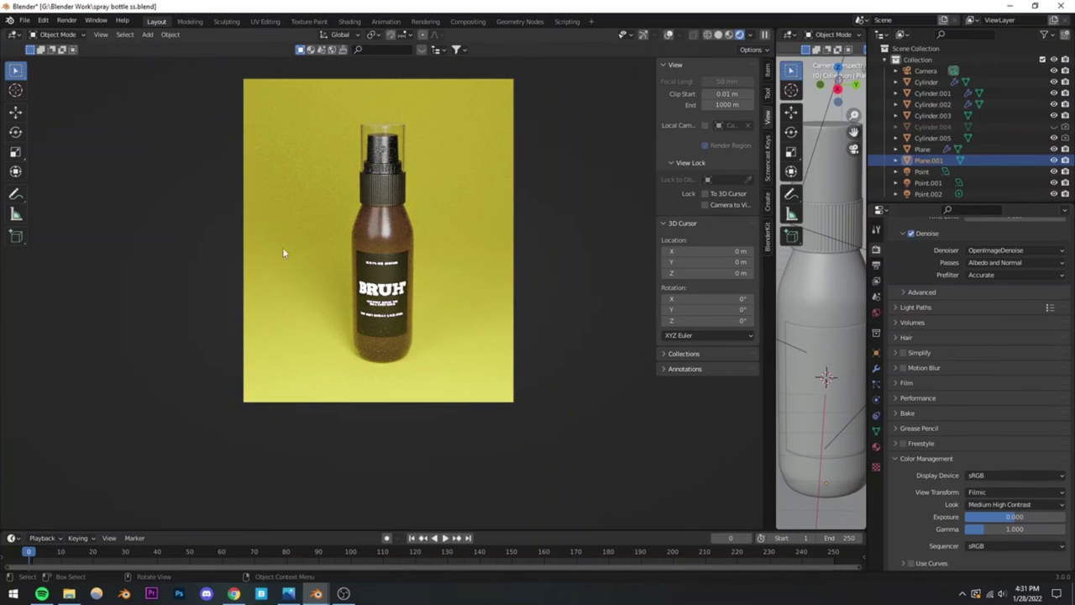
Step: Save the spray bottle ss.blend file and render the bottle scene as a still image
{"action": "scroll", "coordinate": [525, 300], "scroll_direction": "up", "scroll_amount": 4}
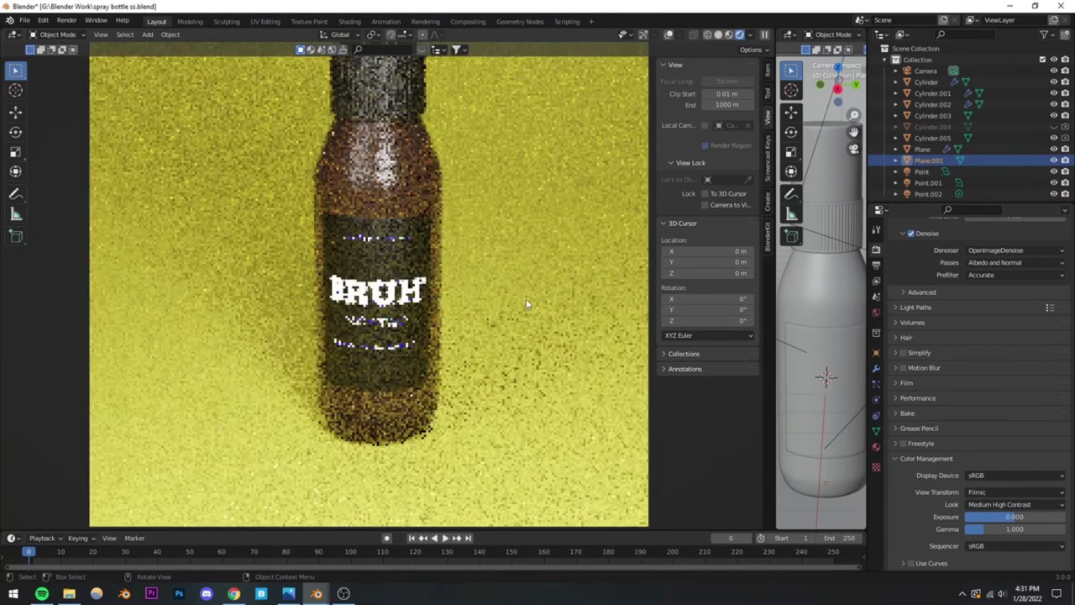
{"action": "scroll", "coordinate": [526, 300], "scroll_direction": "down", "scroll_amount": 4}
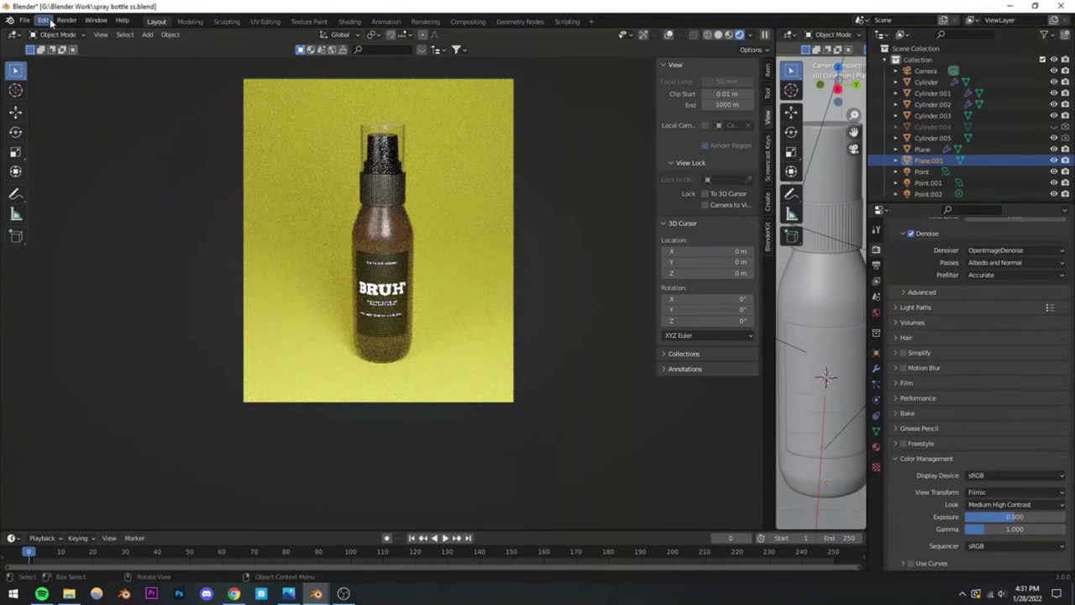
{"action": "left_click", "coordinate": [64, 21]}
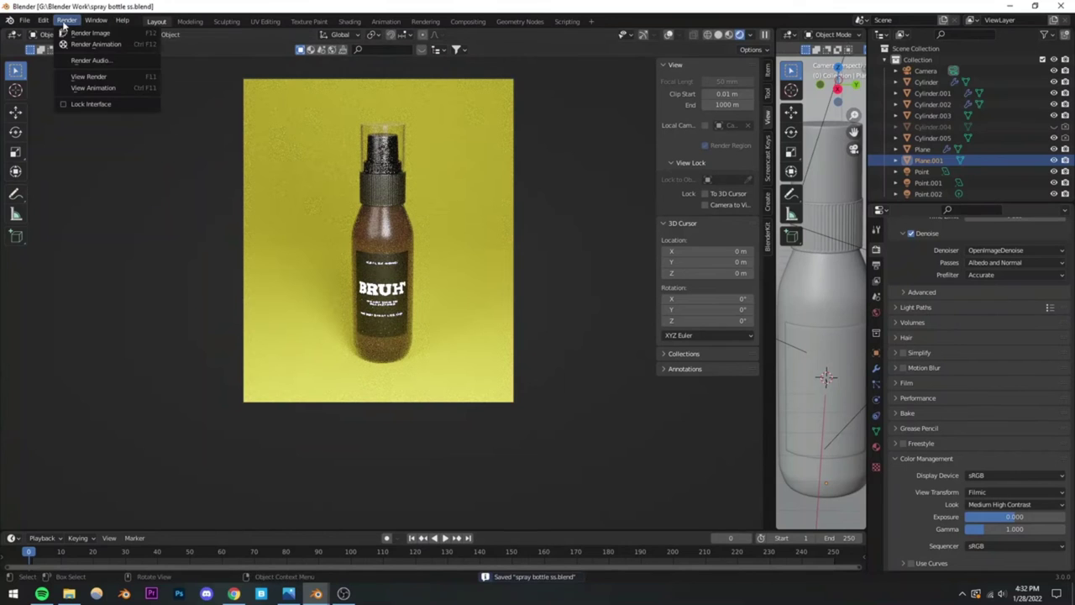
{"action": "left_click", "coordinate": [71, 33]}
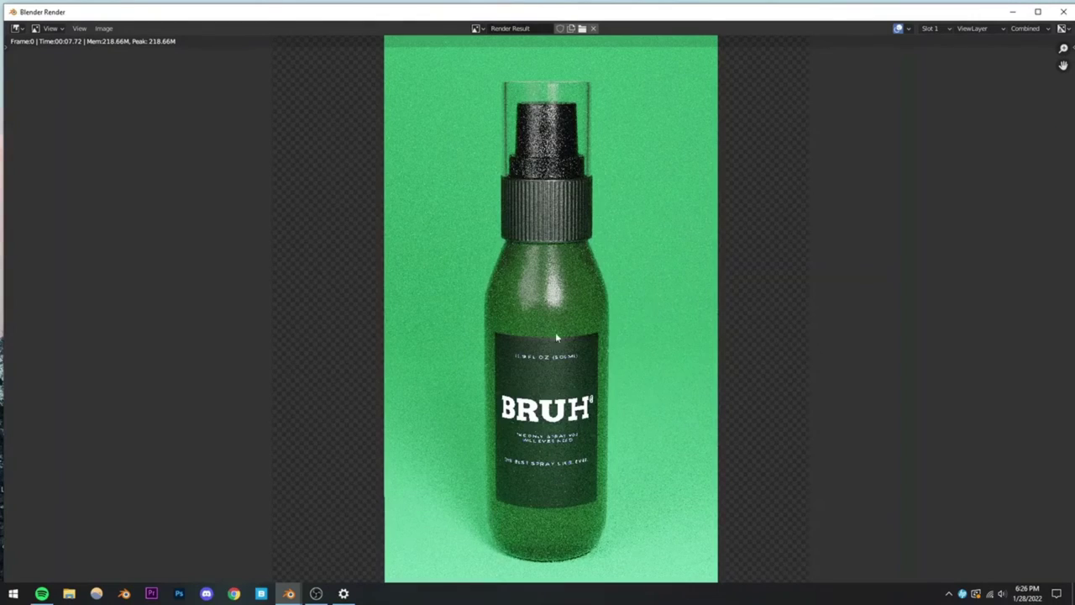
Step: Save the render result as the PNG file 4.png in the Blender 12 - Spray Bottle folder
{"action": "scroll", "coordinate": [448, 303], "scroll_direction": "down", "scroll_amount": 2}
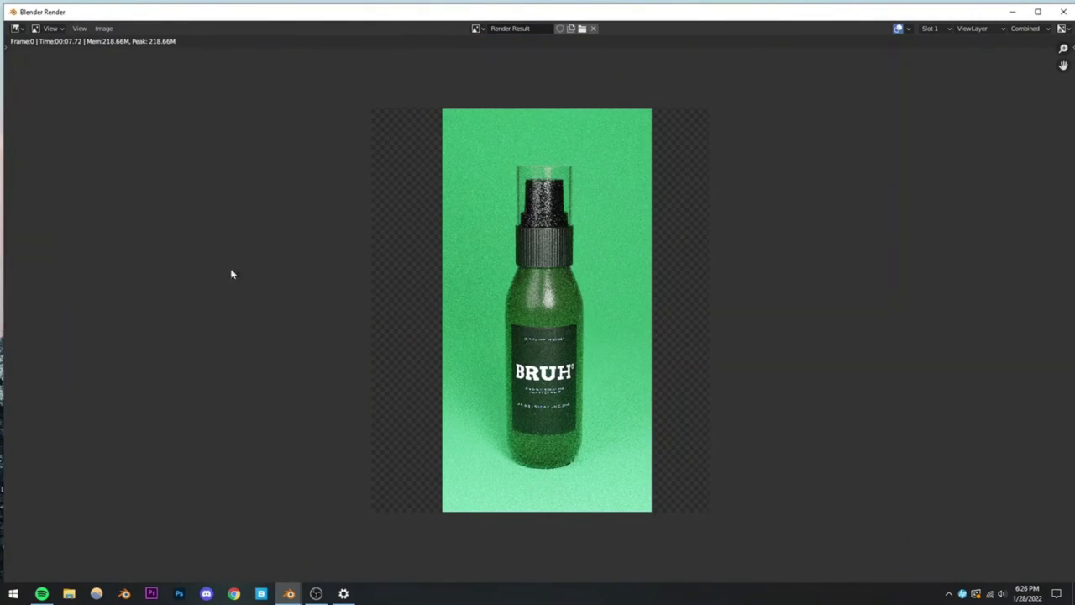
{"action": "left_click", "coordinate": [103, 28]}
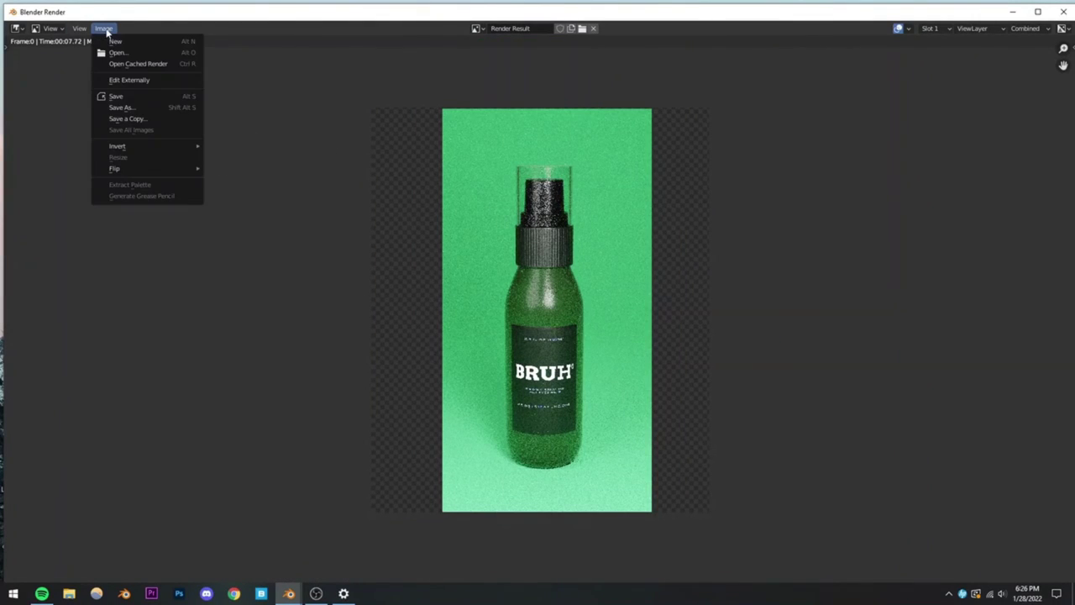
{"action": "left_click", "coordinate": [122, 104]}
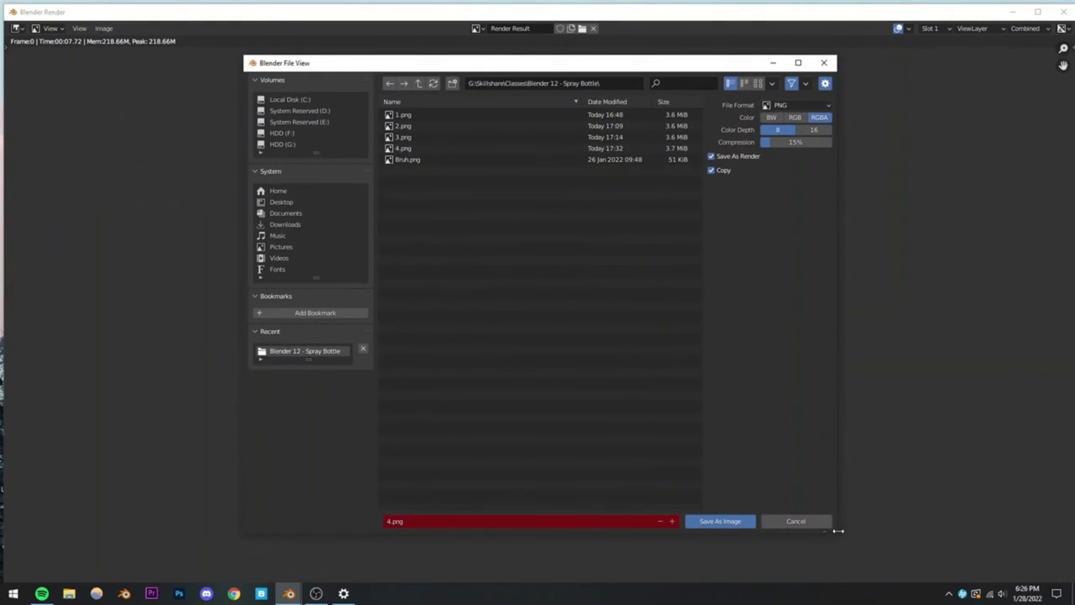
{"action": "left_click", "coordinate": [713, 524]}
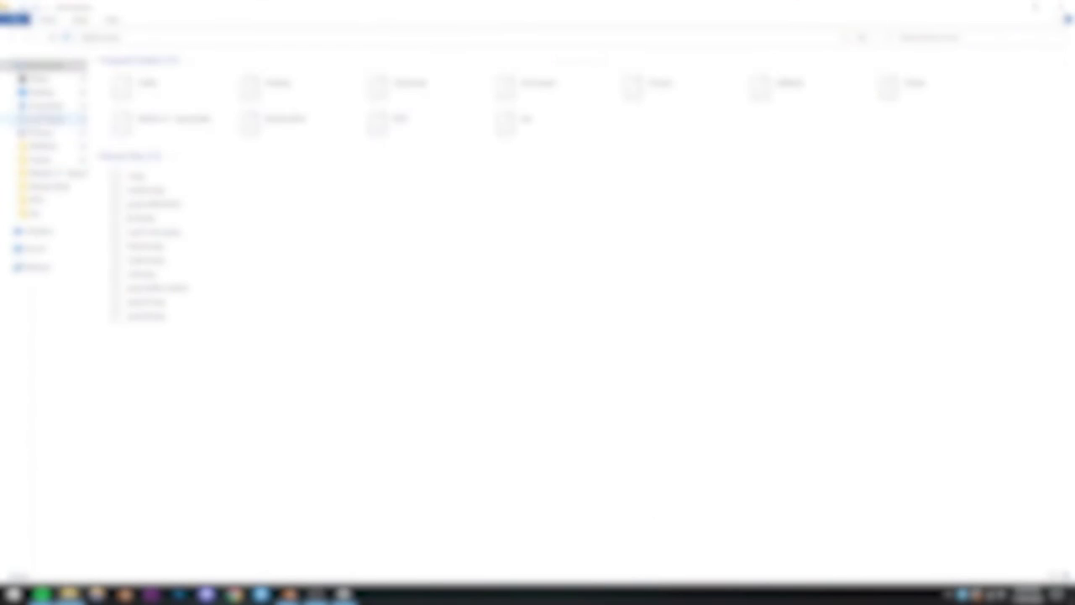
Step: Open the Blender 12 - Spray Bottle folder in File Explorer and look over the rendered bottle images
{"action": "left_click", "coordinate": [52, 172]}
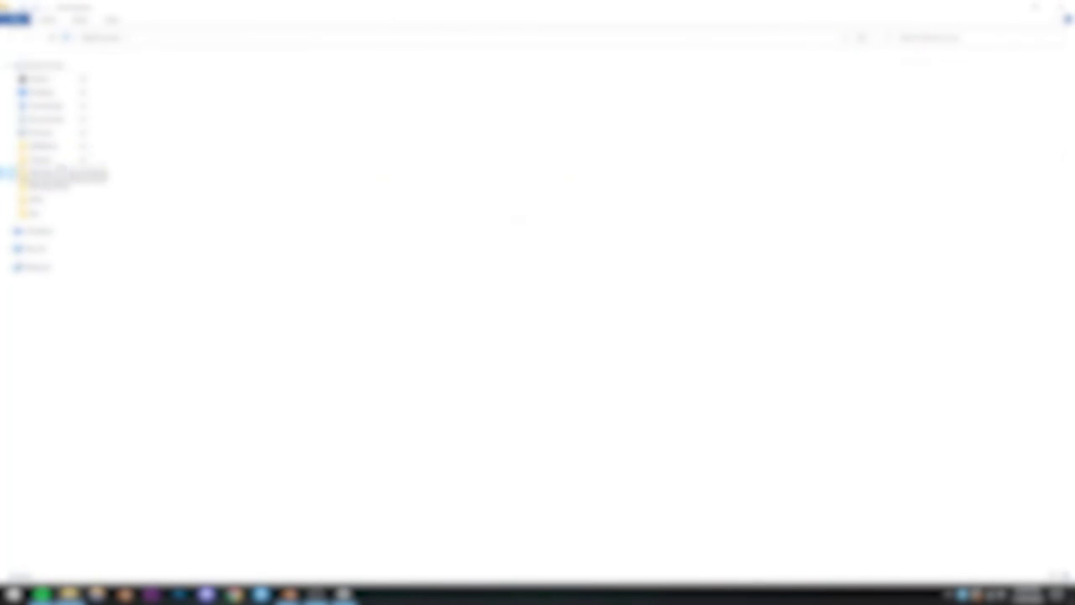
{"action": "right_click", "coordinate": [234, 188]}
{"action": "left_click", "coordinate": [398, 197]}
{"action": "scroll", "coordinate": [395, 172], "scroll_direction": "up", "scroll_amount": 3, "text": "ctrl"}
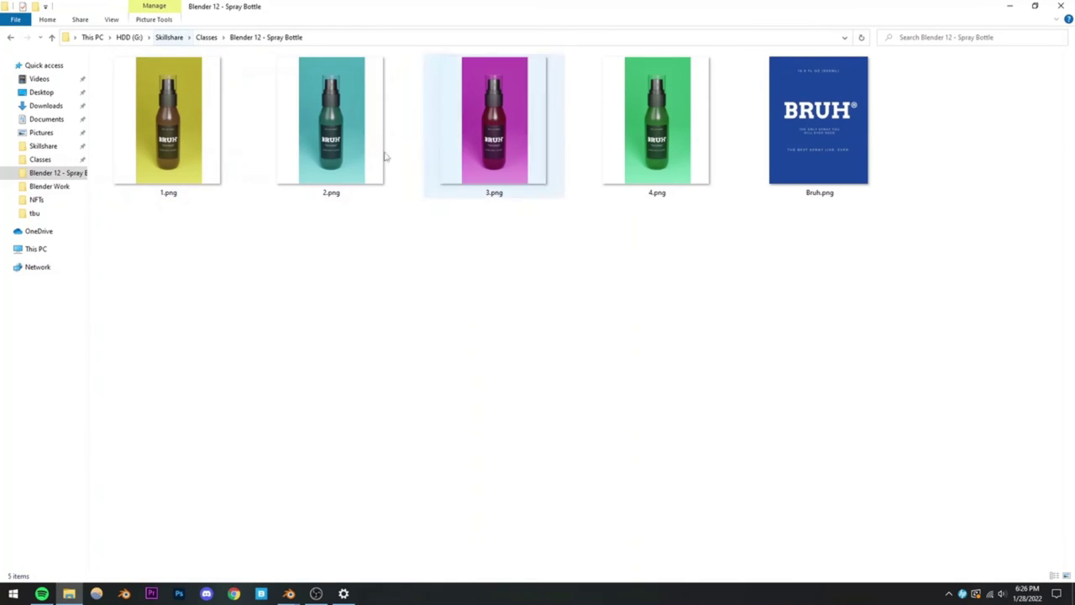
{"action": "scroll", "coordinate": [395, 229], "scroll_direction": "down", "scroll_amount": 4, "text": "ctrl"}
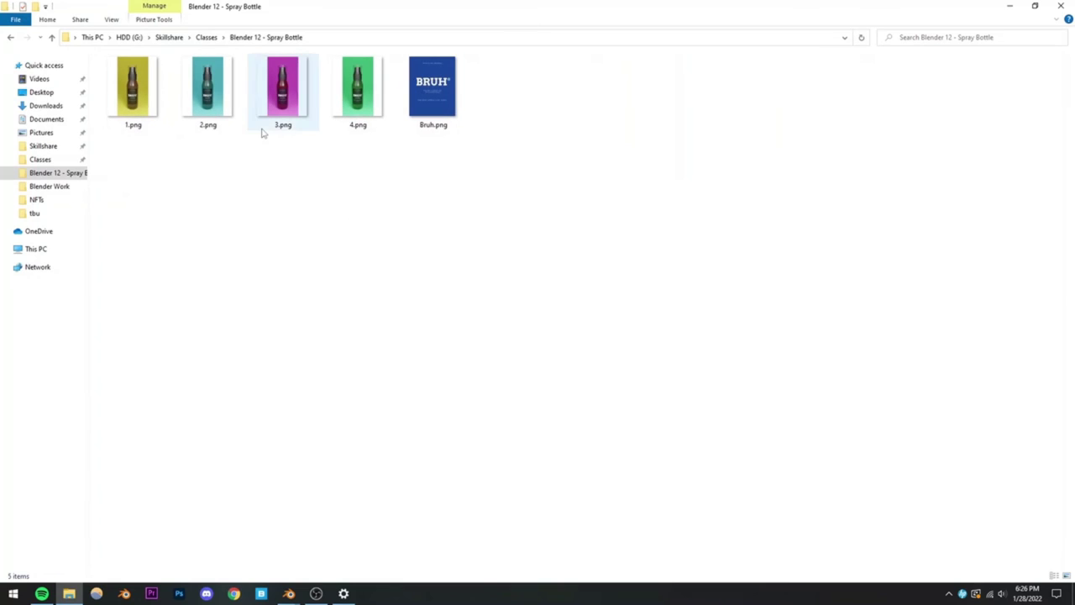
{"action": "right_click", "coordinate": [203, 208]}
{"action": "left_click", "coordinate": [234, 250]}
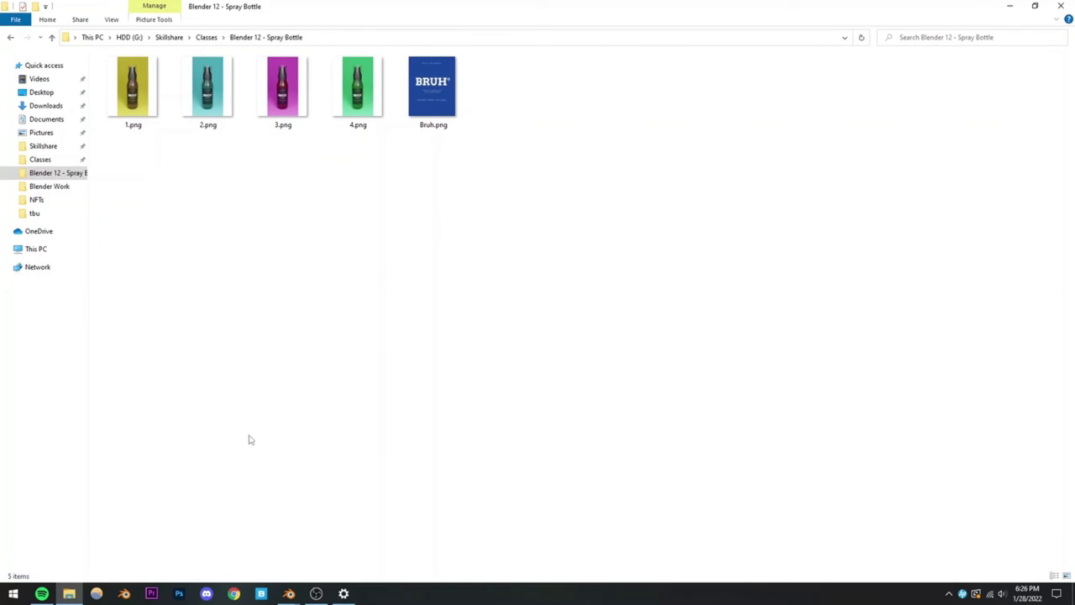
Step: Switch to Photoshop and create a new 1920 x 1080 px document at 72 ppi
{"action": "left_click", "coordinate": [179, 593]}
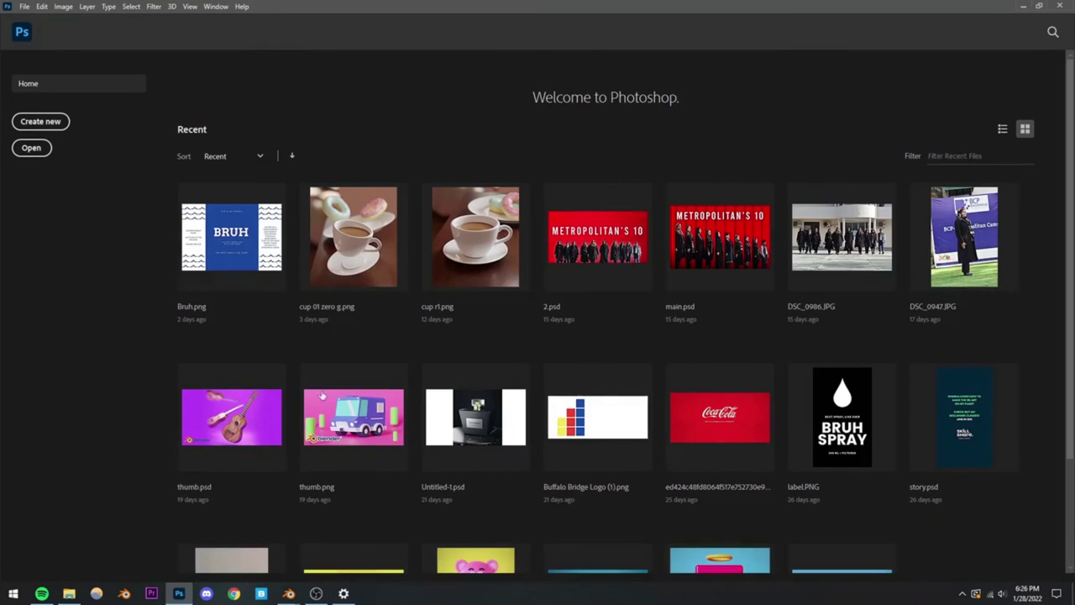
{"action": "left_click", "coordinate": [69, 593]}
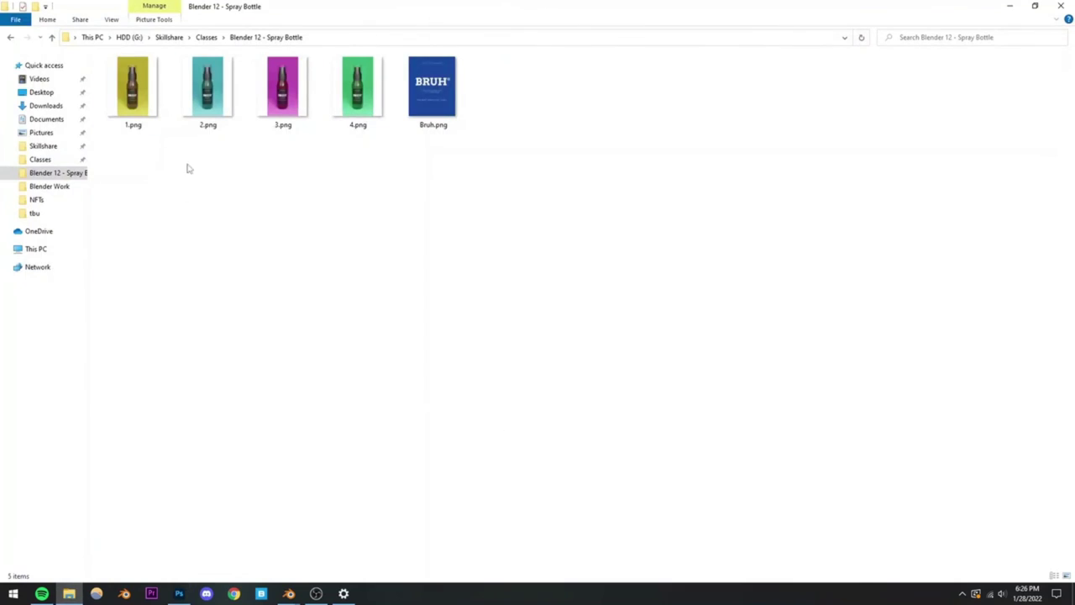
{"action": "left_click", "coordinate": [179, 593]}
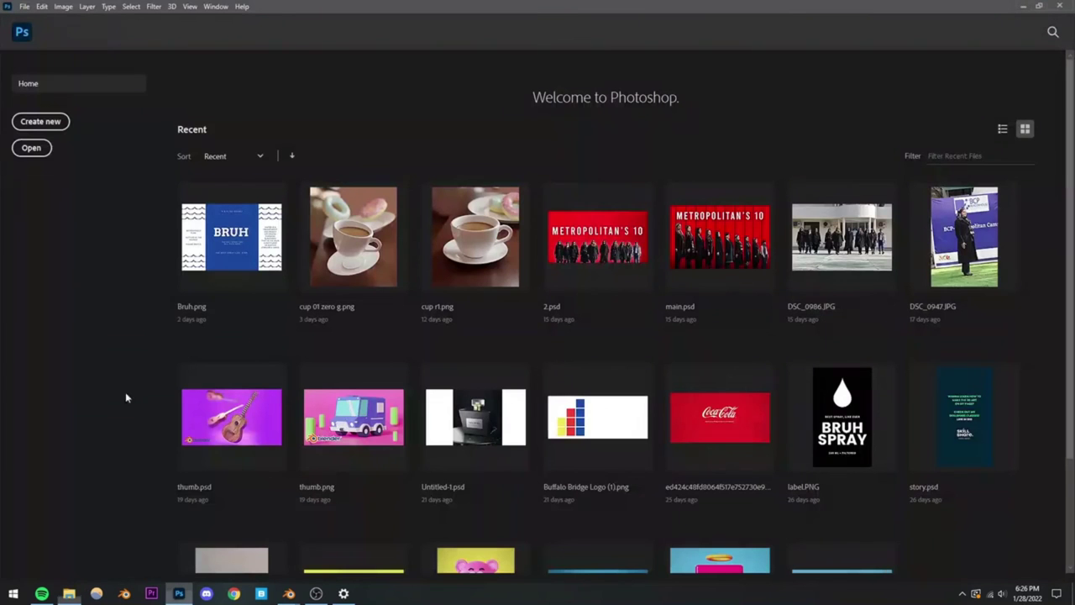
{"action": "left_click", "coordinate": [34, 122]}
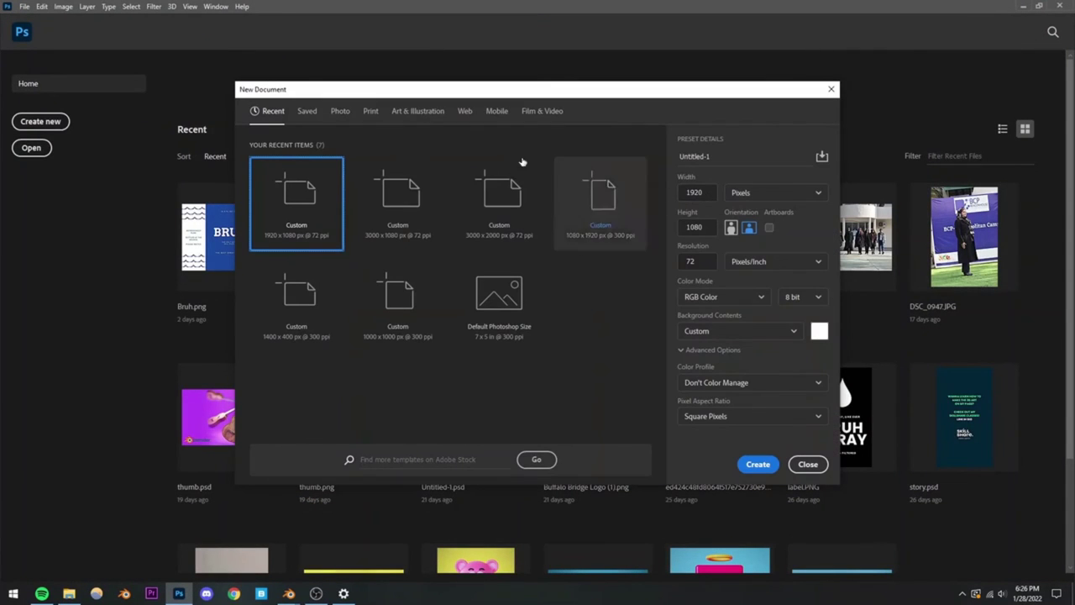
{"action": "left_click", "coordinate": [755, 464]}
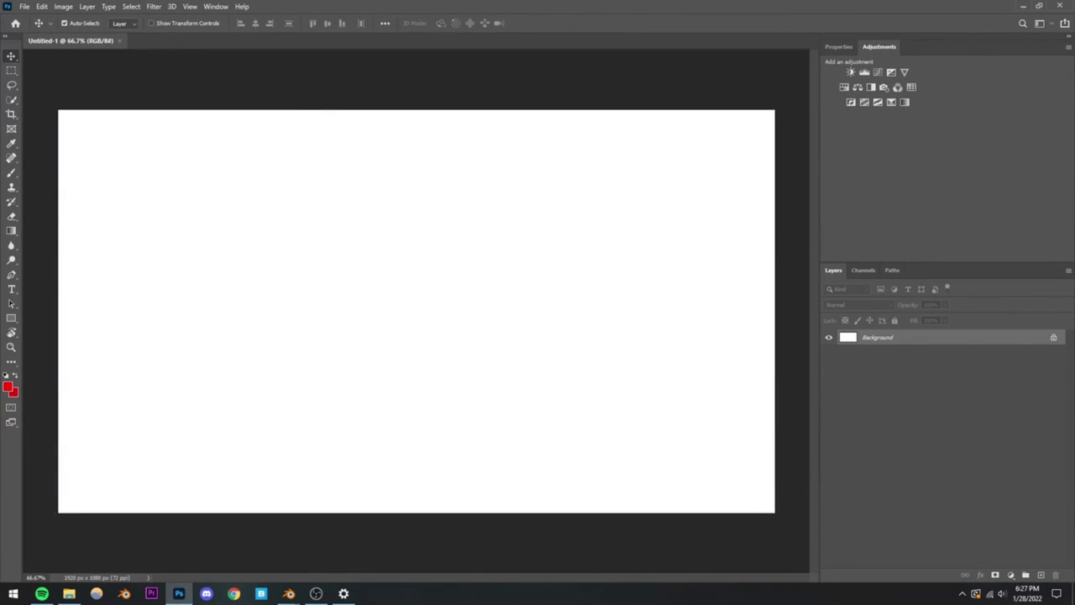
Step: Place 2.png from the Blender 12 - Spray Bottle folder into the Photoshop document
{"action": "left_click", "coordinate": [68, 593]}
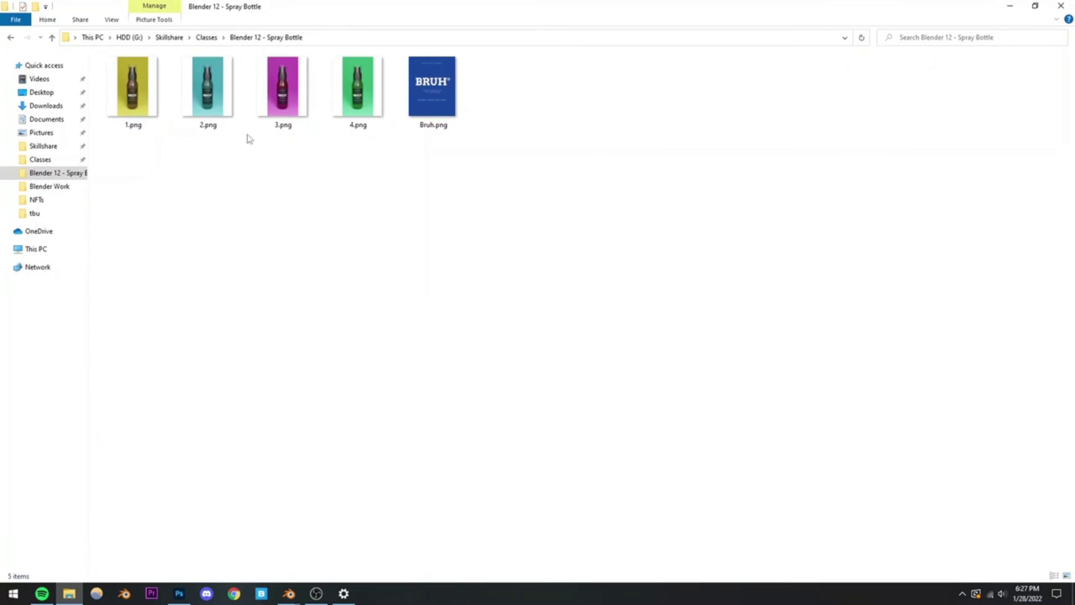
{"action": "left_click_drag", "start_coordinate": [208, 91], "coordinate": [281, 371]}
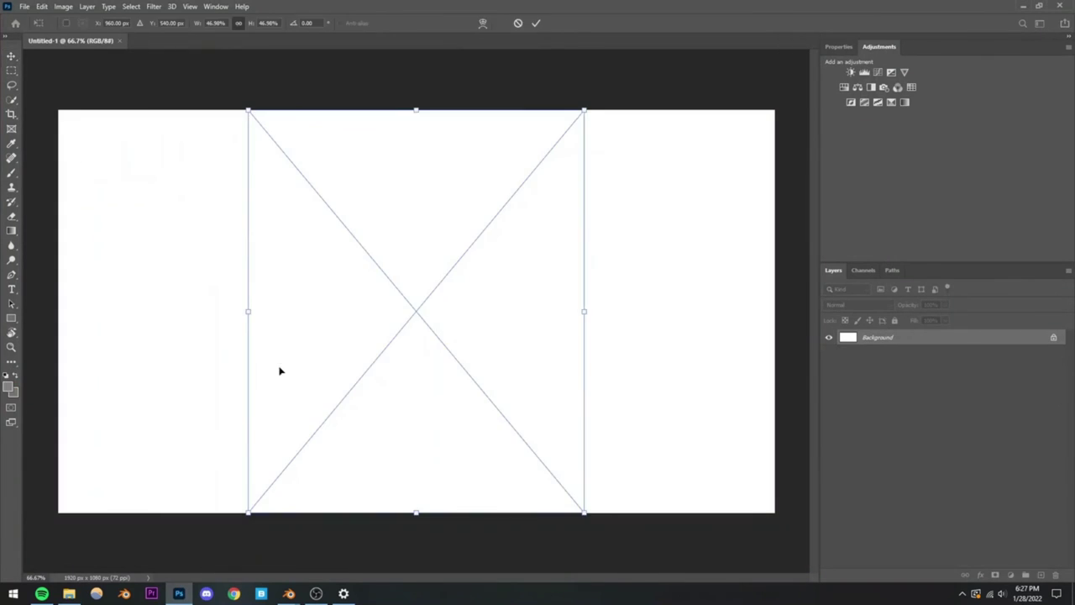
{"action": "left_click", "coordinate": [536, 23]}
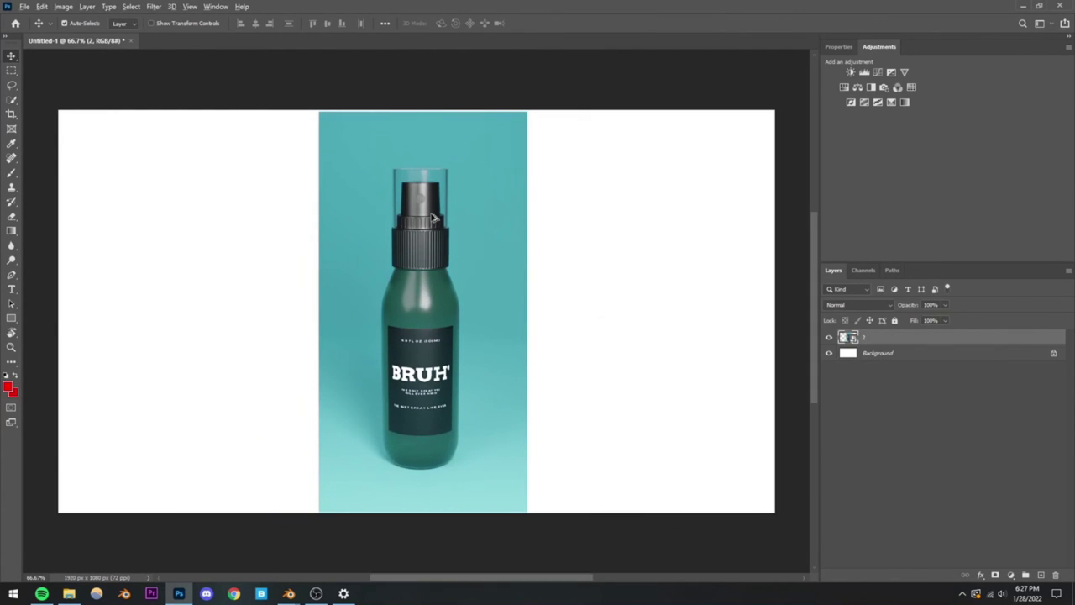
Step: Add a Vibrance adjustment layer above the bottle image with vibrance +70 and saturation +18
{"action": "scroll", "coordinate": [458, 220], "scroll_direction": "up", "scroll_amount": 3, "text": "alt"}
{"action": "scroll", "coordinate": [434, 288], "scroll_direction": "down", "scroll_amount": 4, "text": "alt"}
{"action": "scroll", "coordinate": [435, 288], "scroll_direction": "up", "scroll_amount": 3, "text": "alt"}
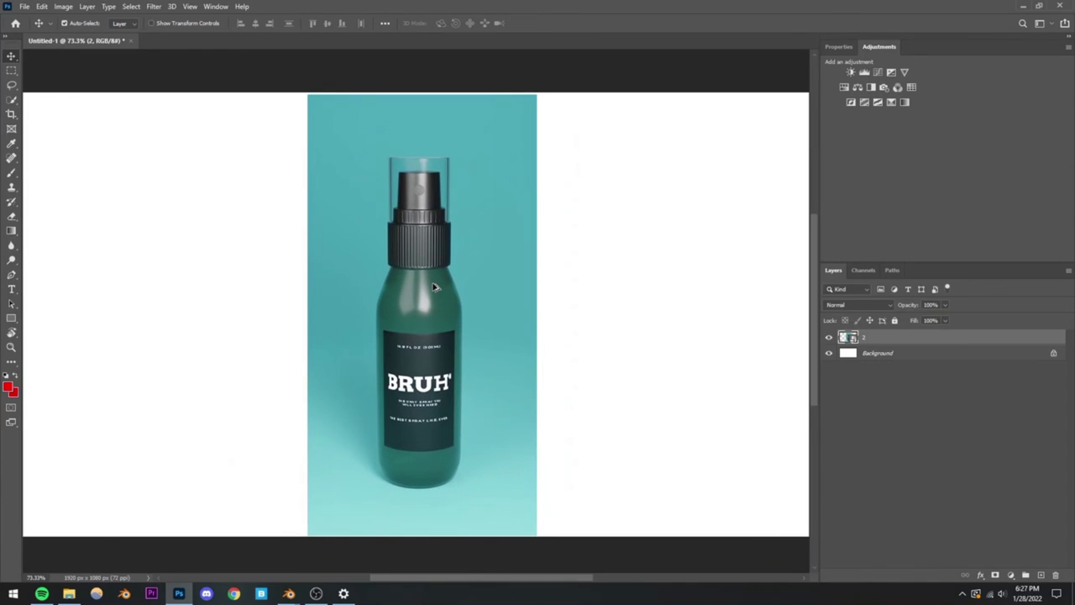
{"action": "scroll", "coordinate": [434, 287], "scroll_direction": "up", "scroll_amount": 2, "text": "alt"}
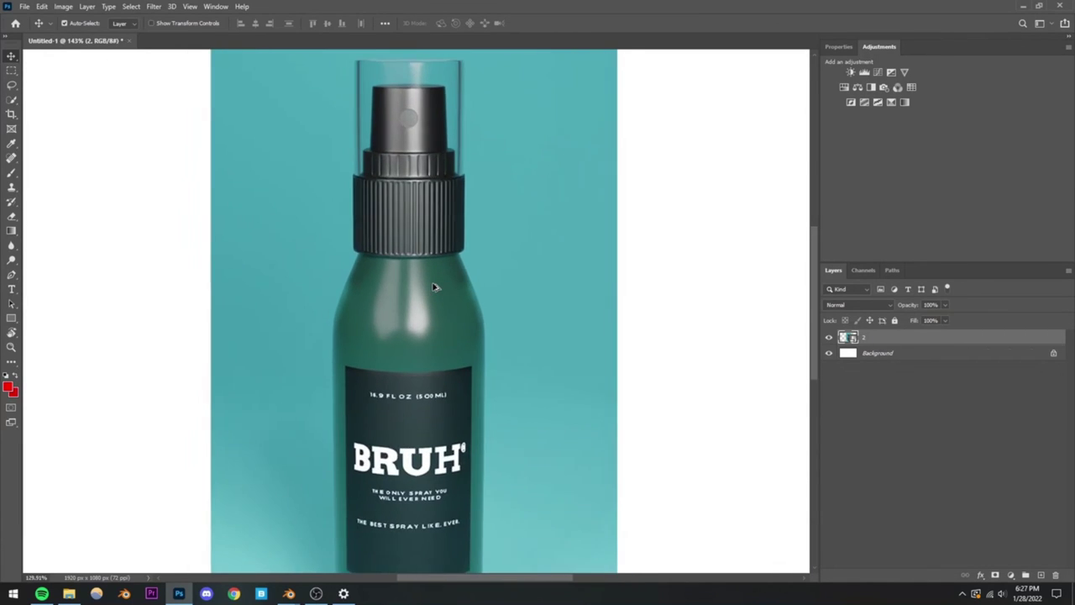
{"action": "scroll", "coordinate": [436, 291], "scroll_direction": "down", "scroll_amount": 2, "text": "alt"}
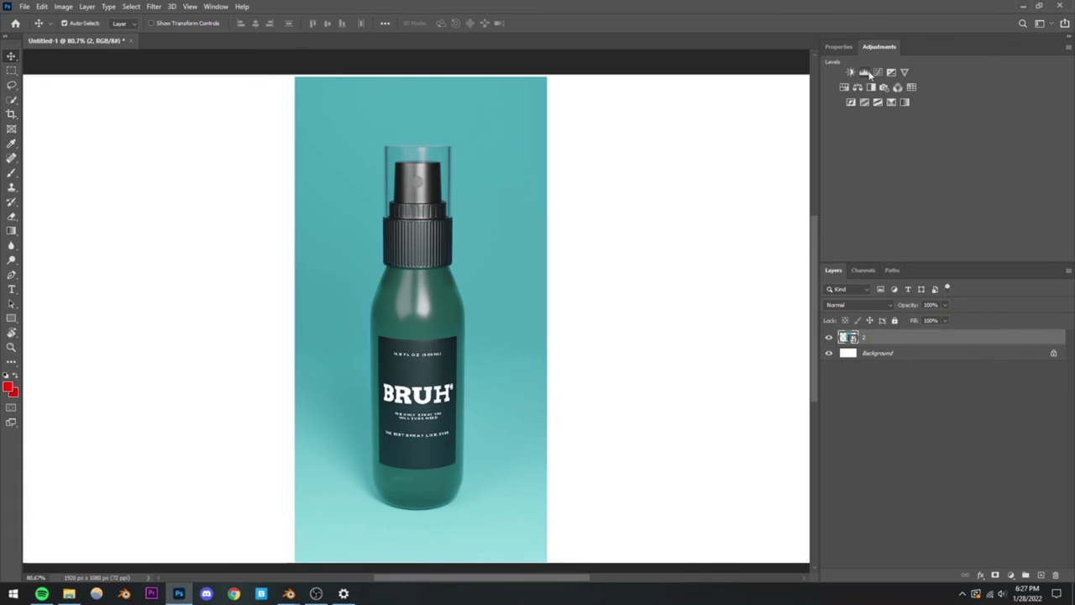
{"action": "left_click", "coordinate": [905, 73]}
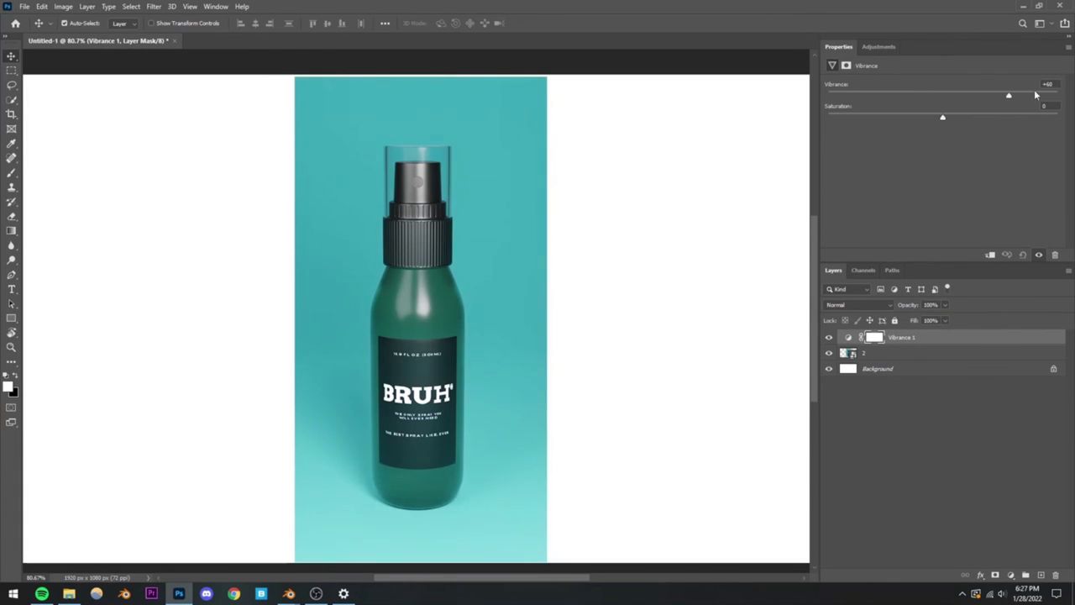
{"action": "left_click_drag", "start_coordinate": [986, 97], "coordinate": [1024, 81]}
{"action": "left_click_drag", "start_coordinate": [943, 118], "coordinate": [962, 101]}
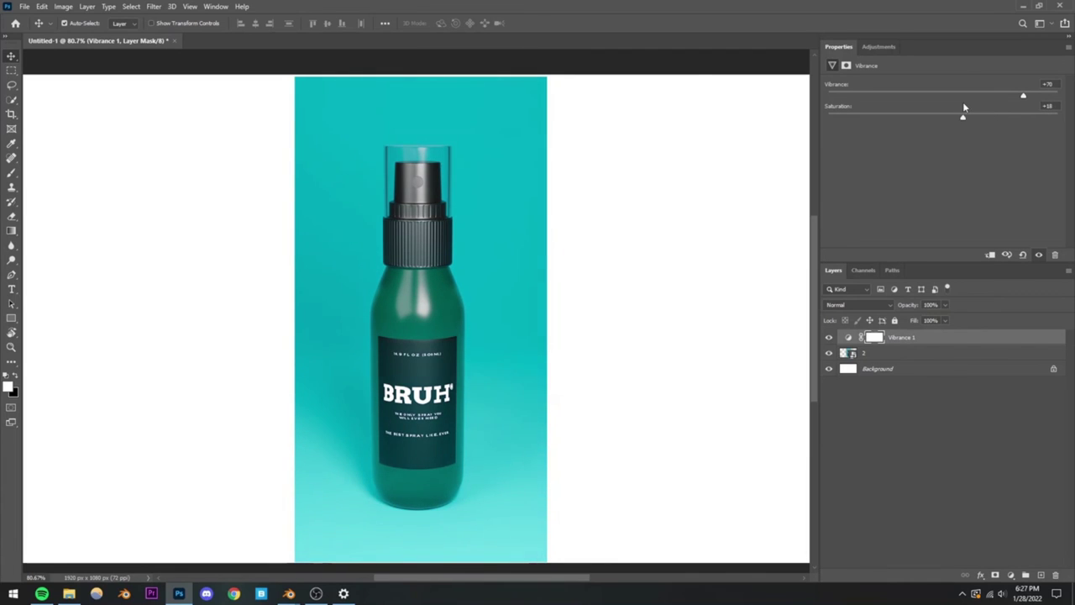
{"action": "left_click", "coordinate": [880, 516]}
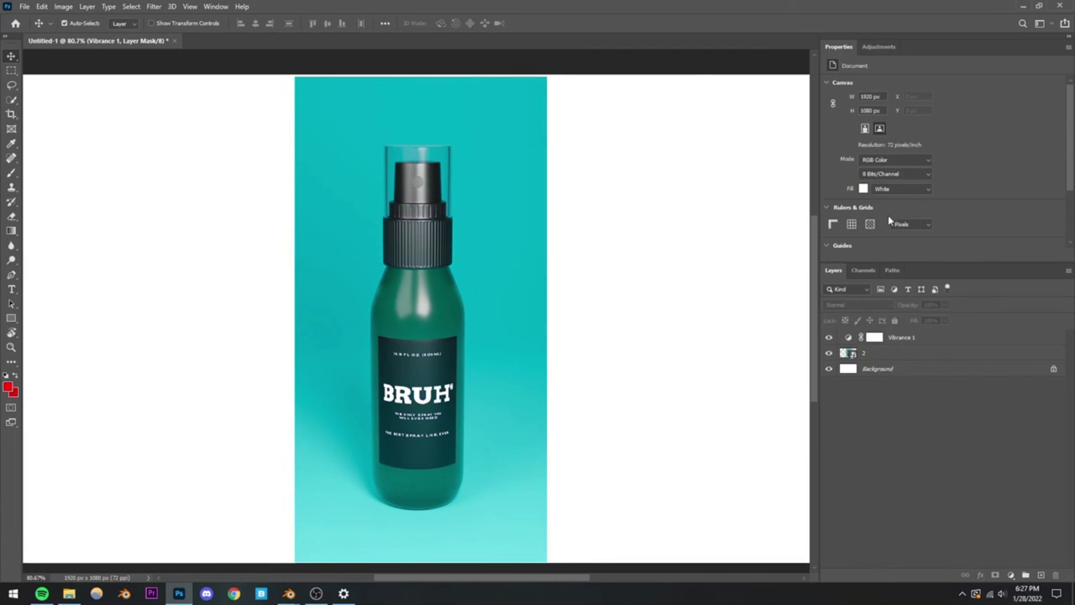
Step: Add a Brightness/Contrast adjustment layer on top with brightness 5 and contrast 11
{"action": "left_click", "coordinate": [870, 49]}
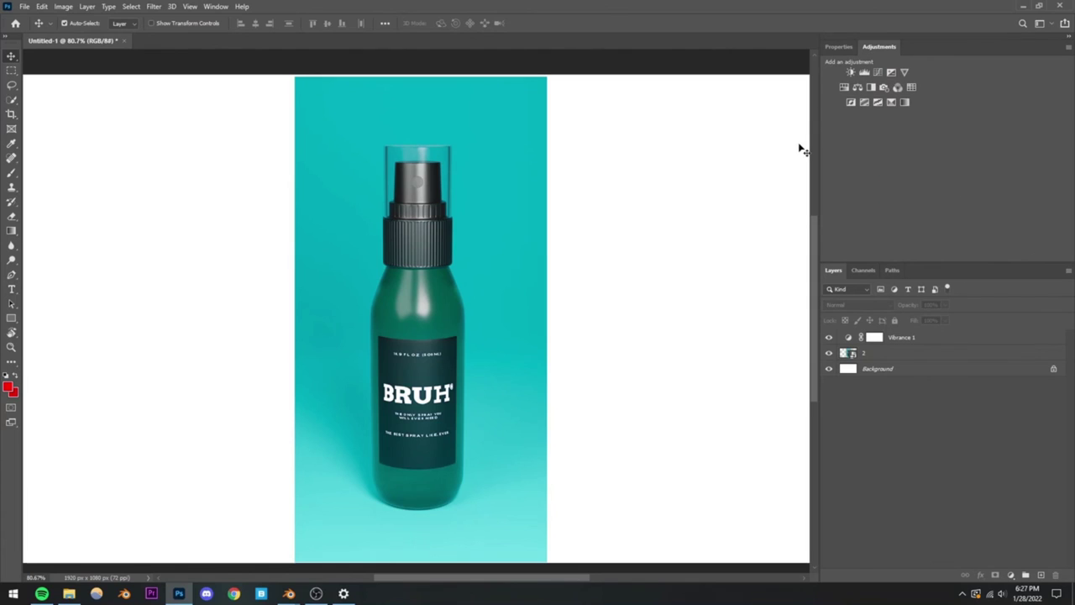
{"action": "left_click", "coordinate": [852, 72]}
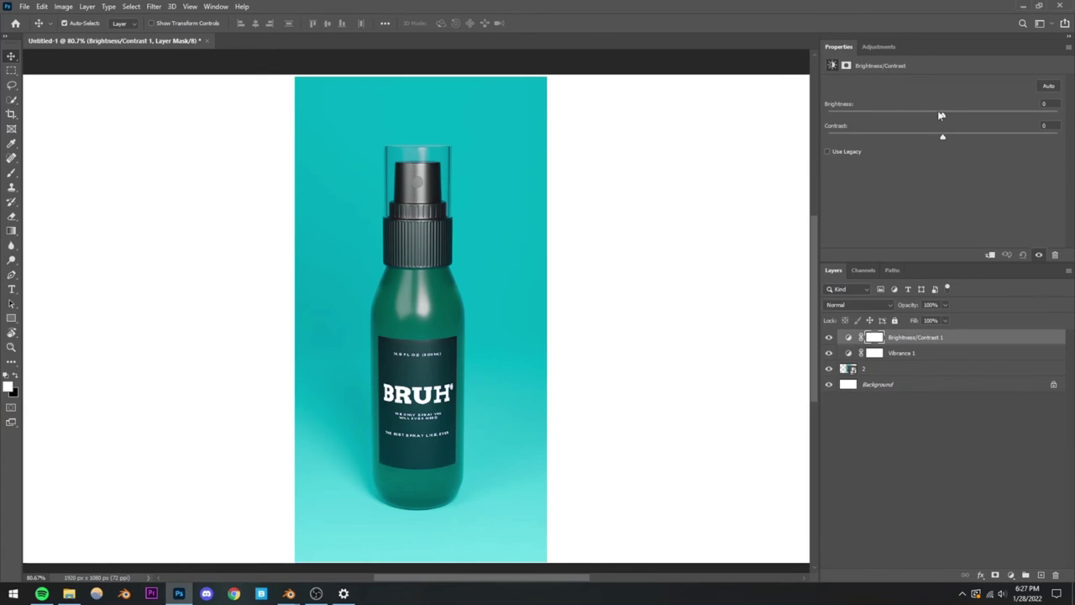
{"action": "mouse_move", "coordinate": [944, 117]}
{"action": "left_mouse_down"}
{"action": "mouse_move", "coordinate": [959, 116]}
{"action": "mouse_move", "coordinate": [948, 114]}
{"action": "left_mouse_up"}
{"action": "mouse_move", "coordinate": [948, 139]}
{"action": "left_mouse_down"}
{"action": "mouse_move", "coordinate": [981, 129]}
{"action": "mouse_move", "coordinate": [912, 126]}
{"action": "mouse_move", "coordinate": [992, 123]}
{"action": "mouse_move", "coordinate": [955, 124]}
{"action": "left_mouse_up"}
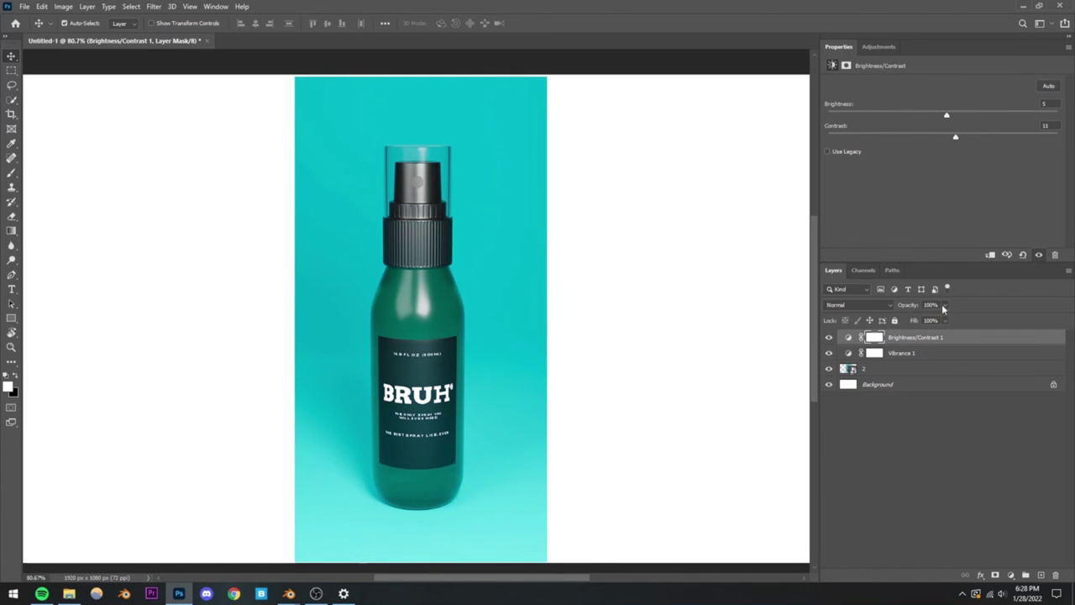
Step: Move the teal bottle image to the canvas's left edge
{"action": "left_click", "coordinate": [938, 474]}
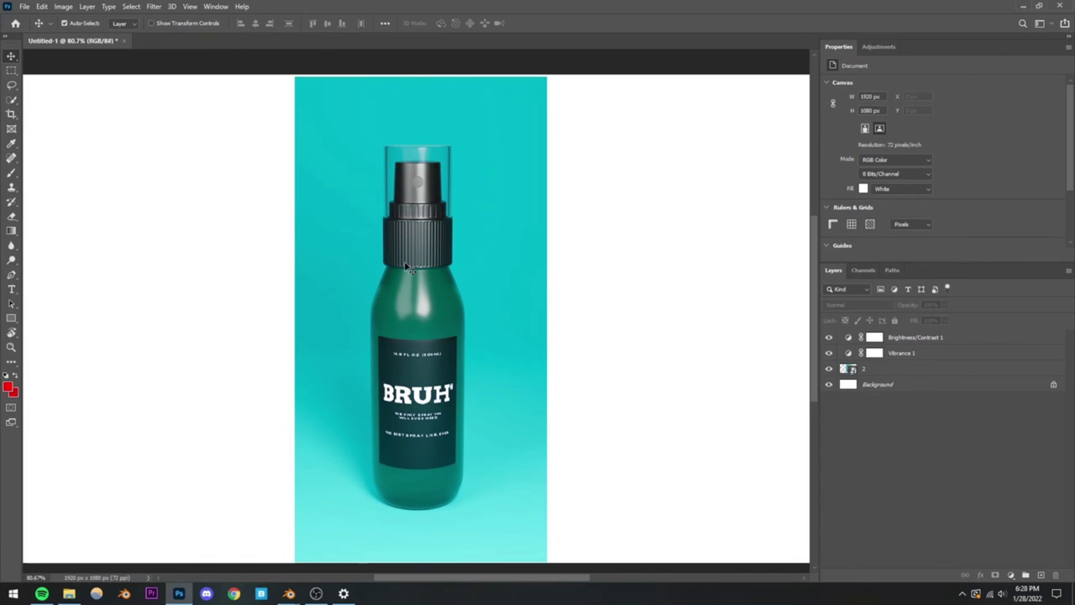
{"action": "scroll", "coordinate": [316, 351], "scroll_direction": "down", "scroll_amount": 3, "text": "alt"}
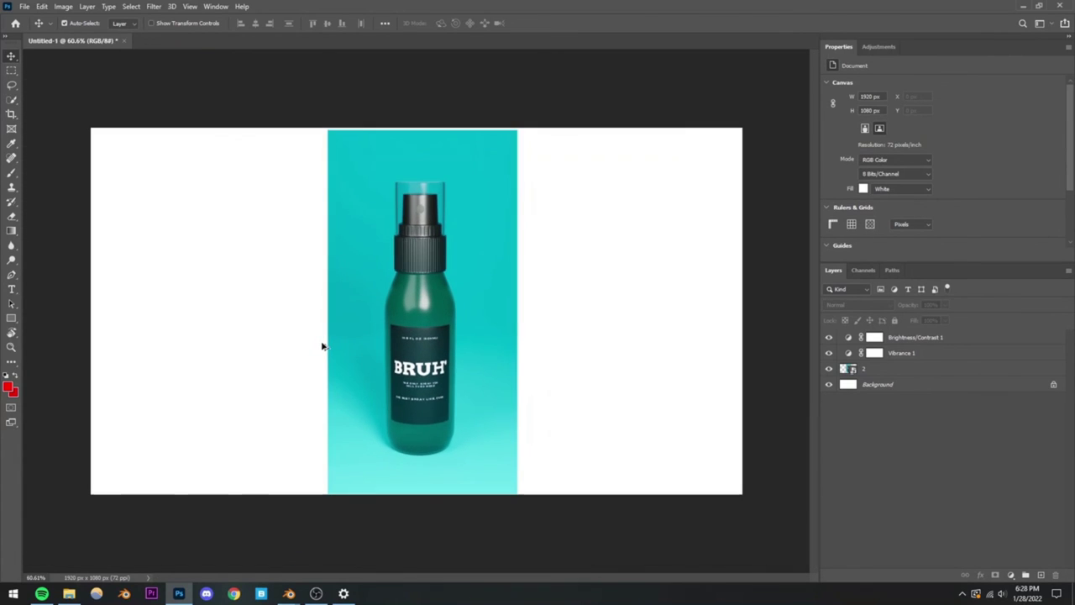
{"action": "left_click_drag", "start_coordinate": [471, 290], "coordinate": [233, 286]}
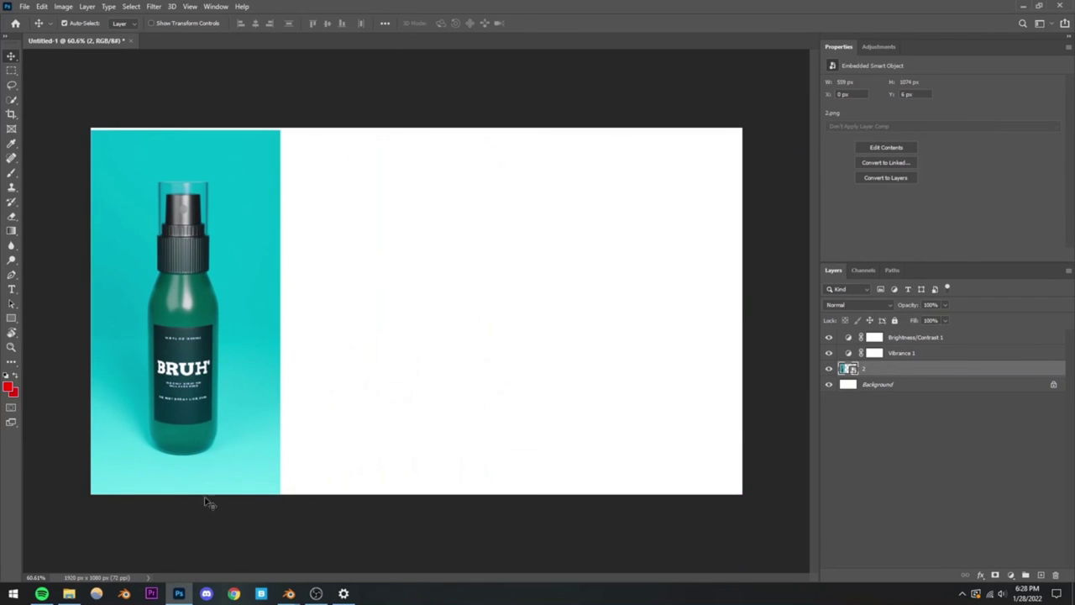
Step: Place 1.png, 3.png and 4.png from the Blender 12 - Spray Bottle folder into the document
{"action": "left_click", "coordinate": [69, 593]}
{"action": "left_click_drag", "start_coordinate": [356, 184], "coordinate": [151, 58]}
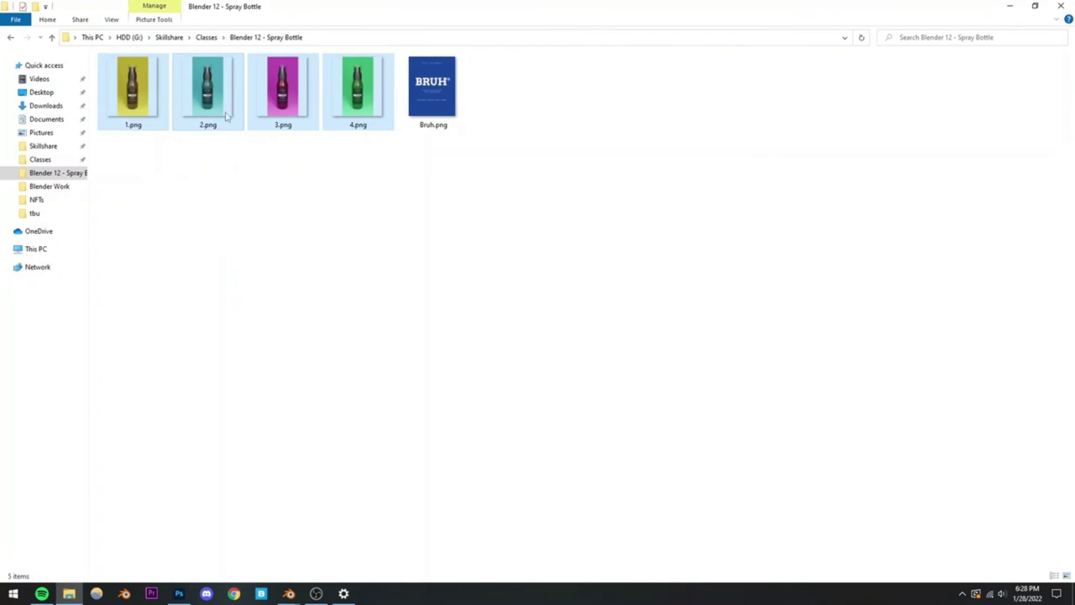
{"action": "left_click", "coordinate": [207, 88], "text": "ctrl"}
{"action": "left_click_drag", "start_coordinate": [278, 124], "coordinate": [346, 328]}
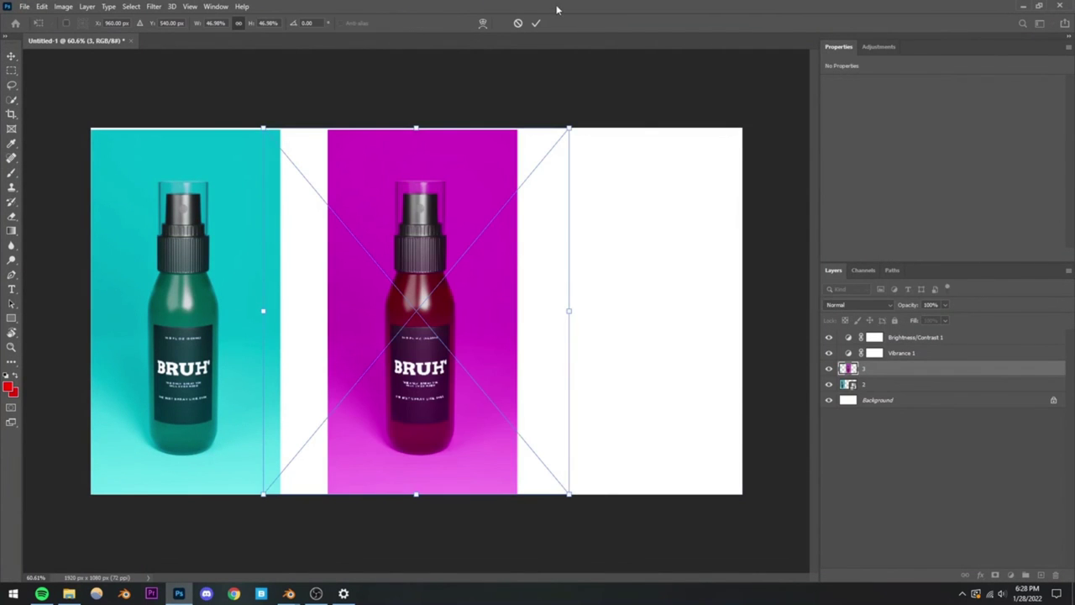
{"action": "left_click", "coordinate": [536, 23]}
{"action": "left_click", "coordinate": [536, 23]}
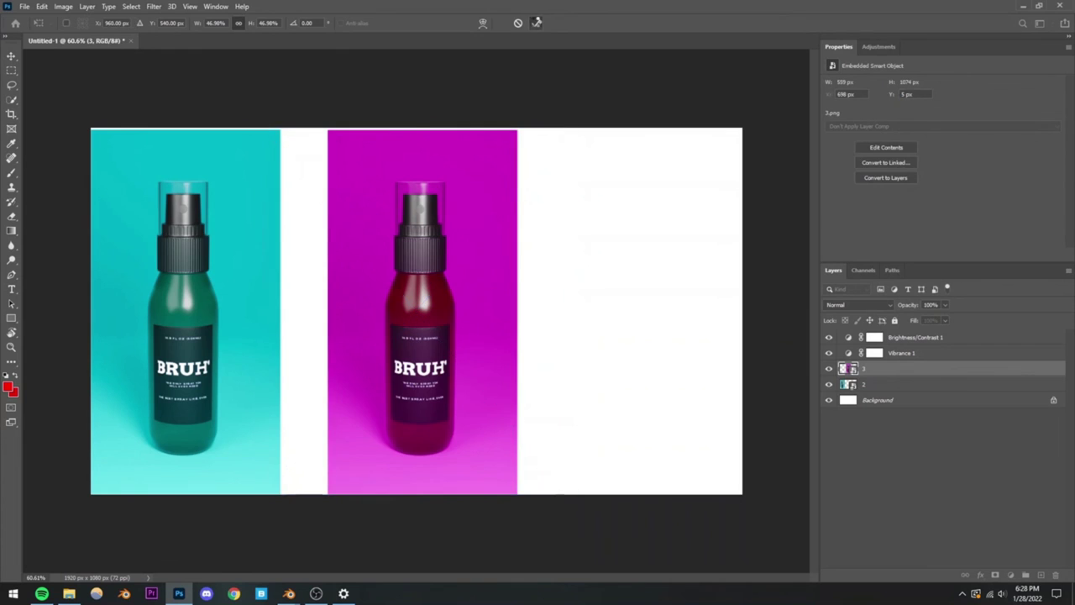
{"action": "left_click", "coordinate": [536, 23]}
{"action": "left_click", "coordinate": [536, 23]}
{"action": "left_click", "coordinate": [536, 23]}
Step: Arrange the four bottle images side by side across the canvas in the order teal, green, magenta, yellow
{"action": "left_click_drag", "start_coordinate": [391, 300], "coordinate": [273, 293]}
{"action": "left_click_drag", "start_coordinate": [438, 298], "coordinate": [519, 297]}
{"action": "mouse_move", "coordinate": [372, 300]}
{"action": "left_mouse_down"}
{"action": "mouse_move", "coordinate": [414, 300]}
{"action": "mouse_move", "coordinate": [370, 299]}
{"action": "left_mouse_up"}
{"action": "left_click_drag", "start_coordinate": [187, 302], "coordinate": [178, 294]}
{"action": "left_click_drag", "start_coordinate": [347, 286], "coordinate": [365, 301]}
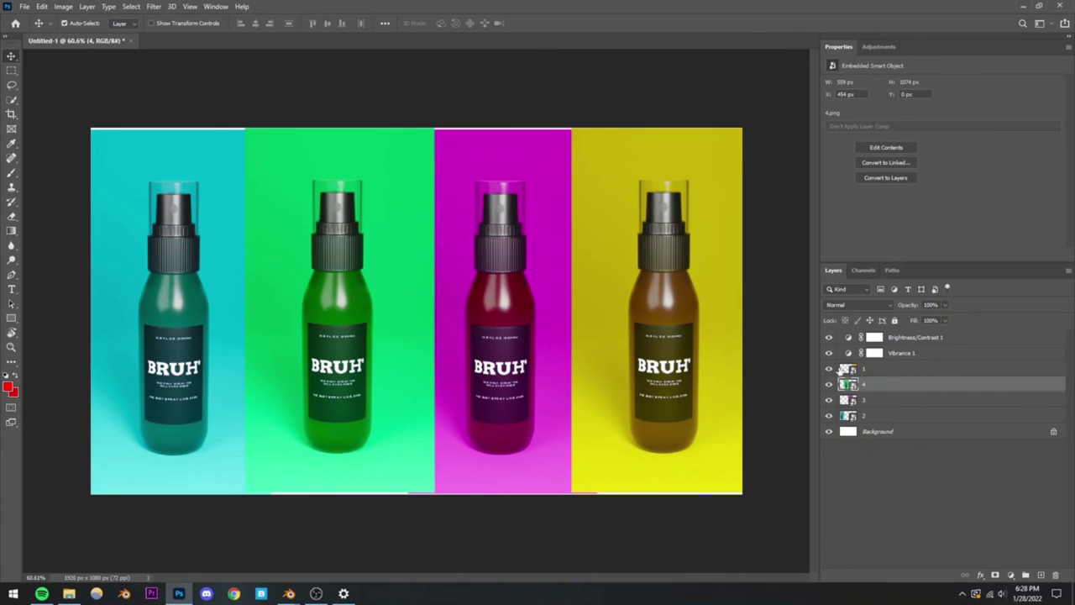
Step: Draw a closed Pen path around the green bottle, inset from the image's side edges, and convert it to a selection with feather radius 0
{"action": "key", "text": "p"}
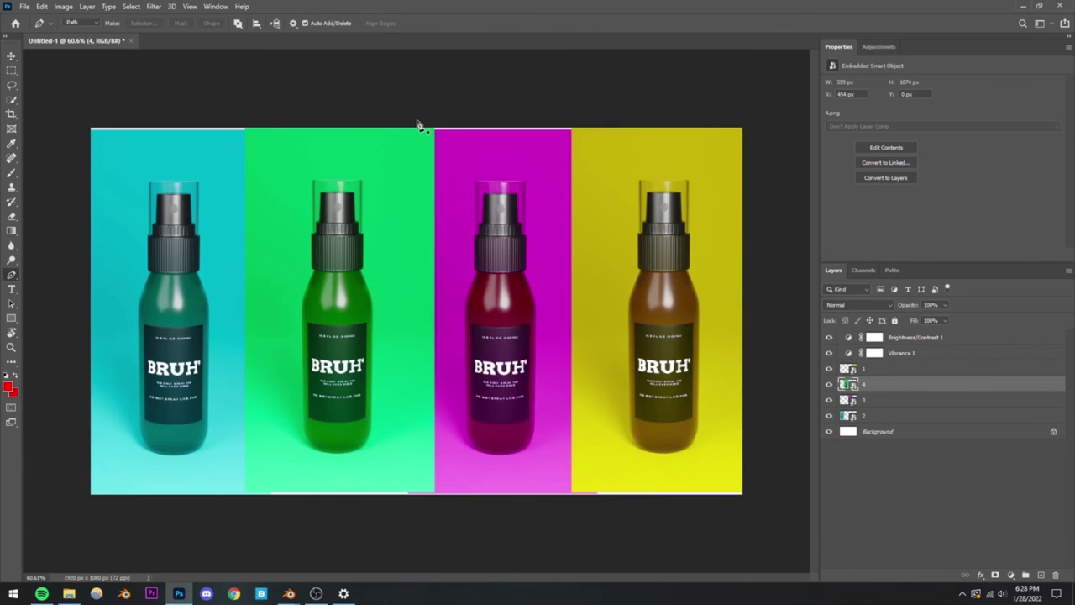
{"action": "left_click", "coordinate": [417, 119]}
{"action": "left_click", "coordinate": [418, 510]}
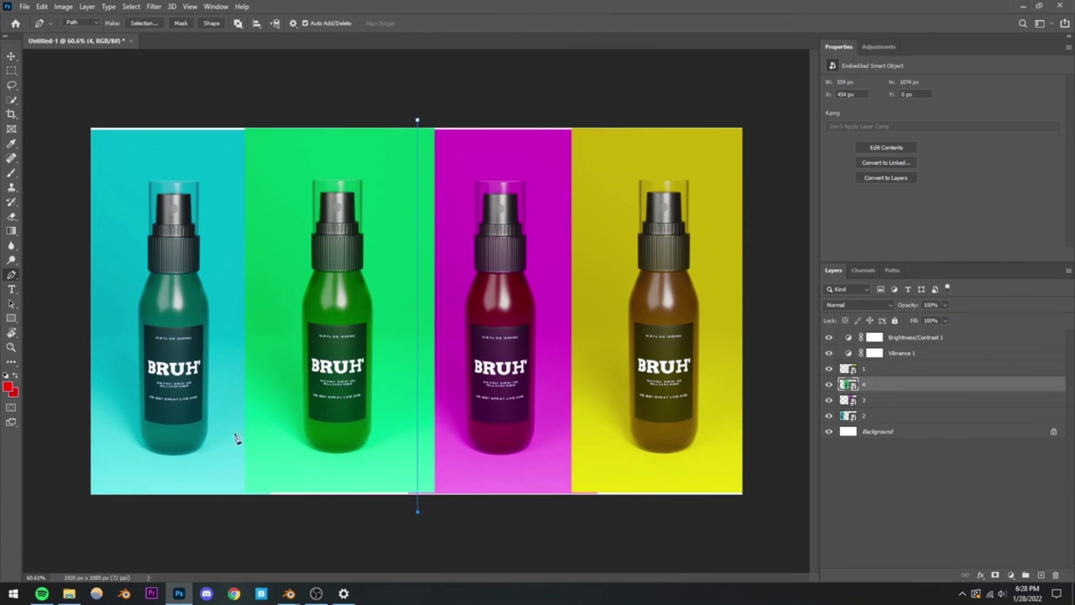
{"action": "left_click", "coordinate": [249, 510]}
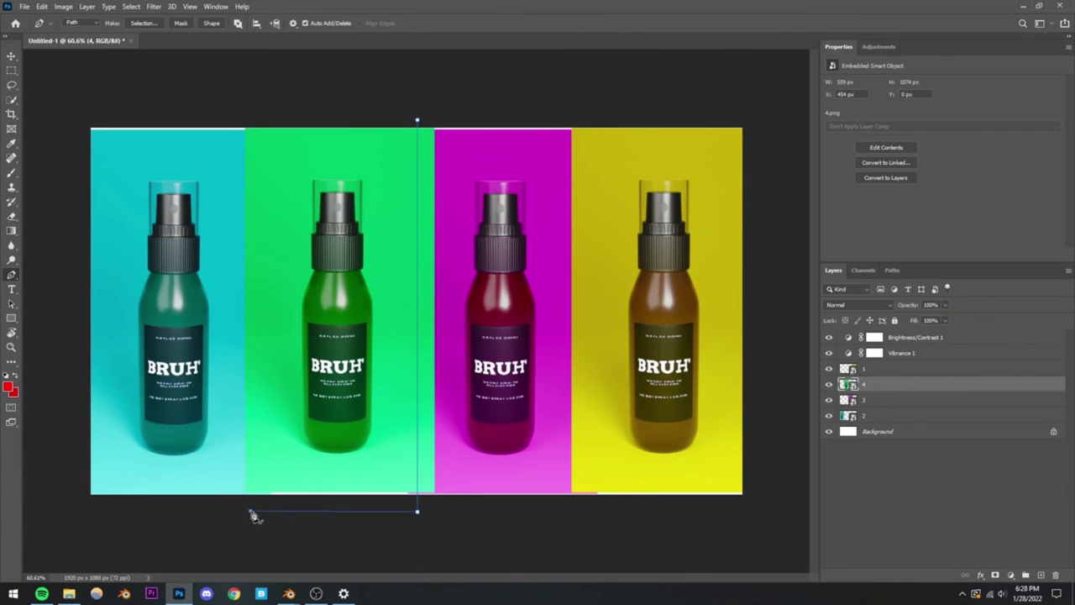
{"action": "left_click", "coordinate": [250, 108]}
{"action": "key", "text": "ctrl+z"}
{"action": "left_click", "coordinate": [255, 106]}
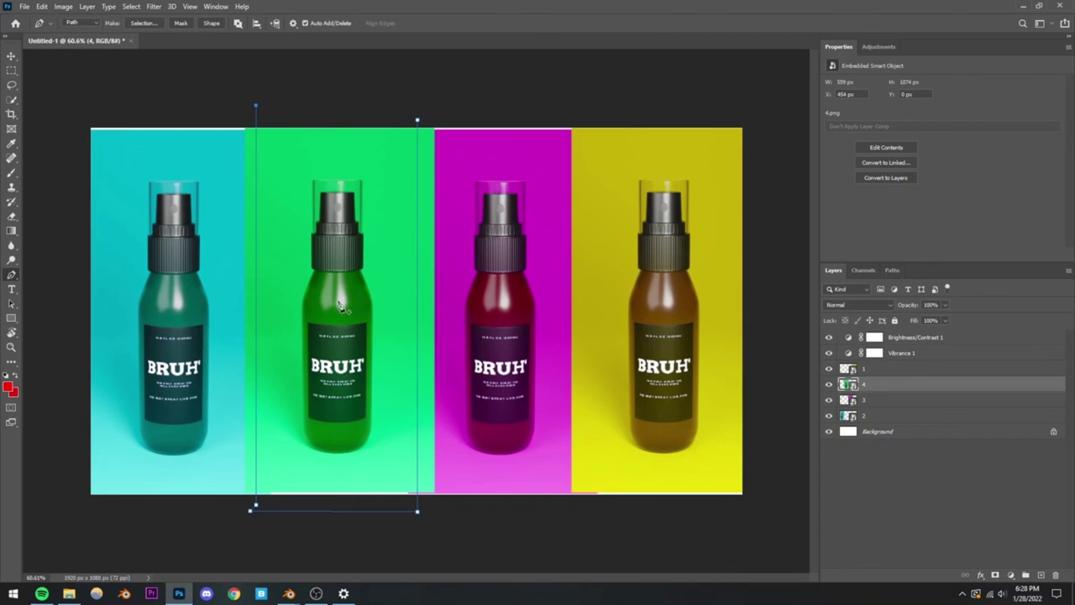
{"action": "left_click", "coordinate": [418, 121]}
{"action": "right_click", "coordinate": [353, 220]}
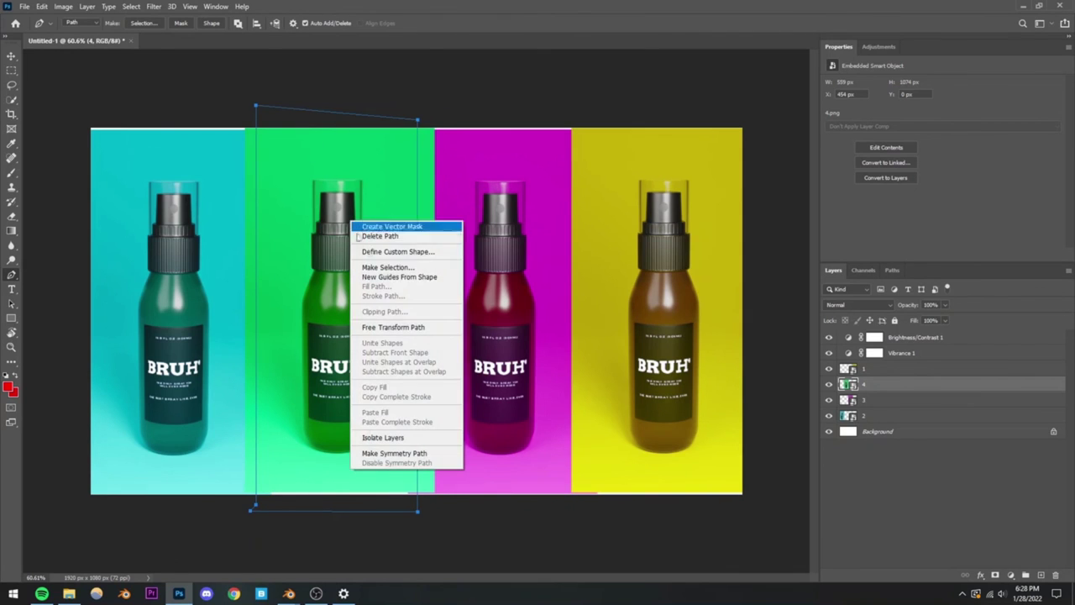
{"action": "left_click", "coordinate": [395, 265]}
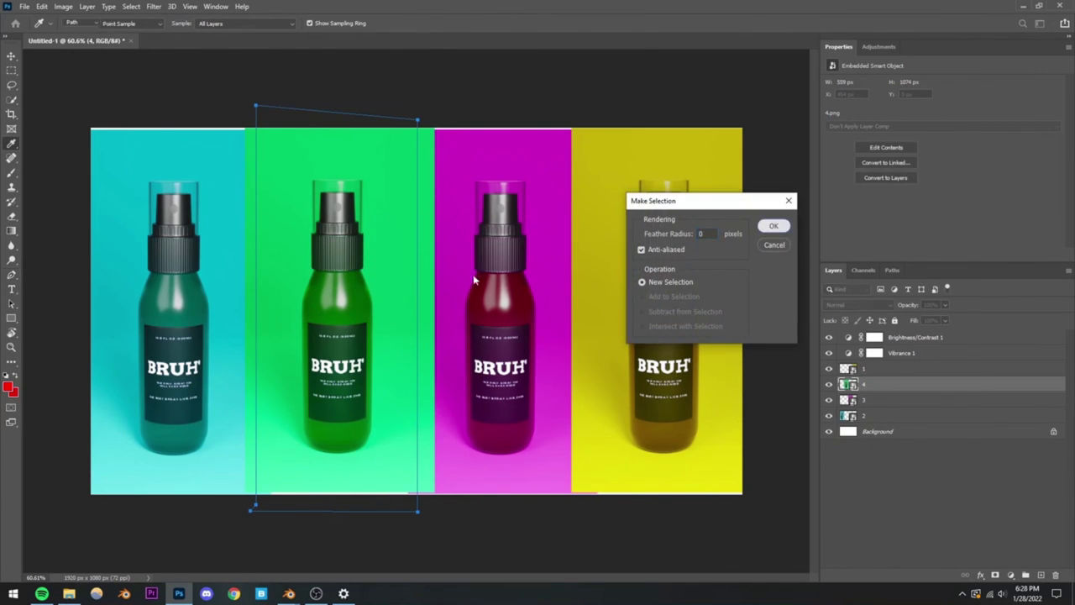
{"action": "left_click", "coordinate": [772, 226]}
Step: Rasterize layer 4, the green bottle image, to make its pixels directly editable
{"action": "key", "text": "Delete"}
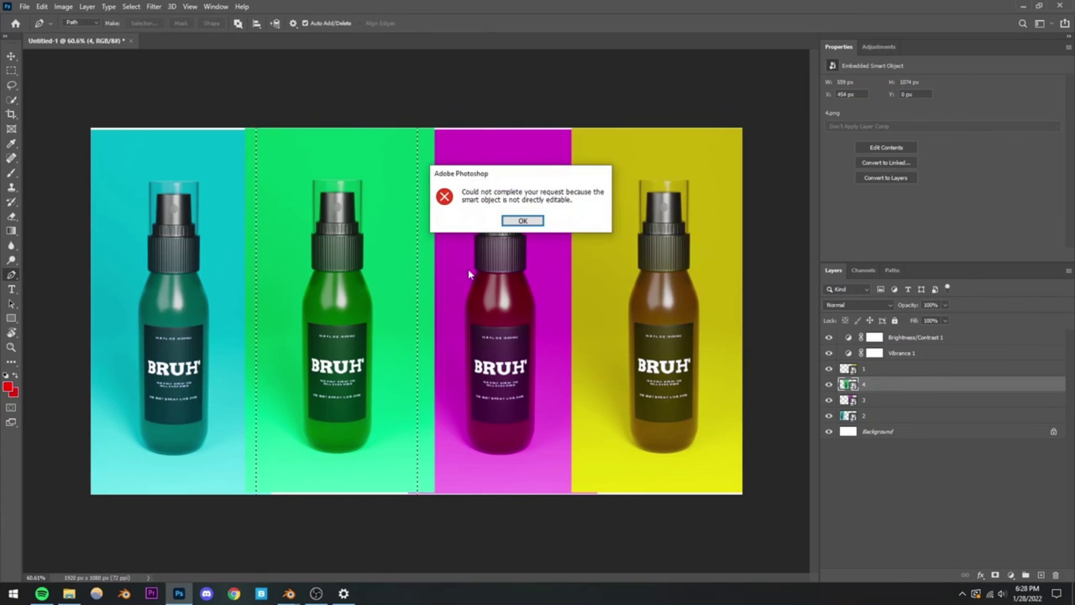
{"action": "left_click", "coordinate": [530, 221]}
{"action": "right_click", "coordinate": [874, 388]}
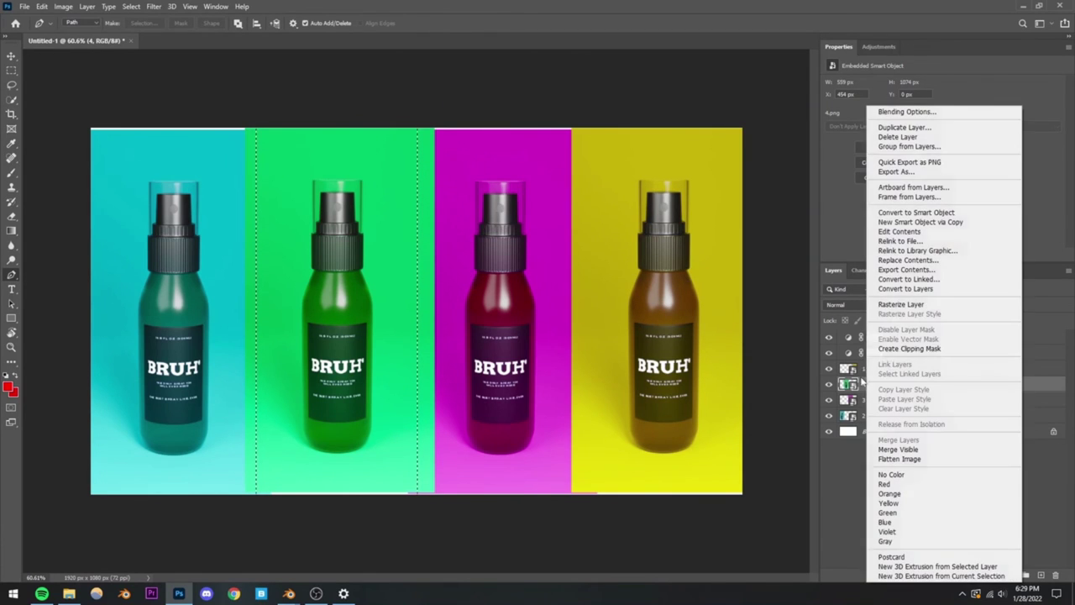
{"action": "left_click", "coordinate": [902, 305]}
{"action": "key", "text": "Delete"}
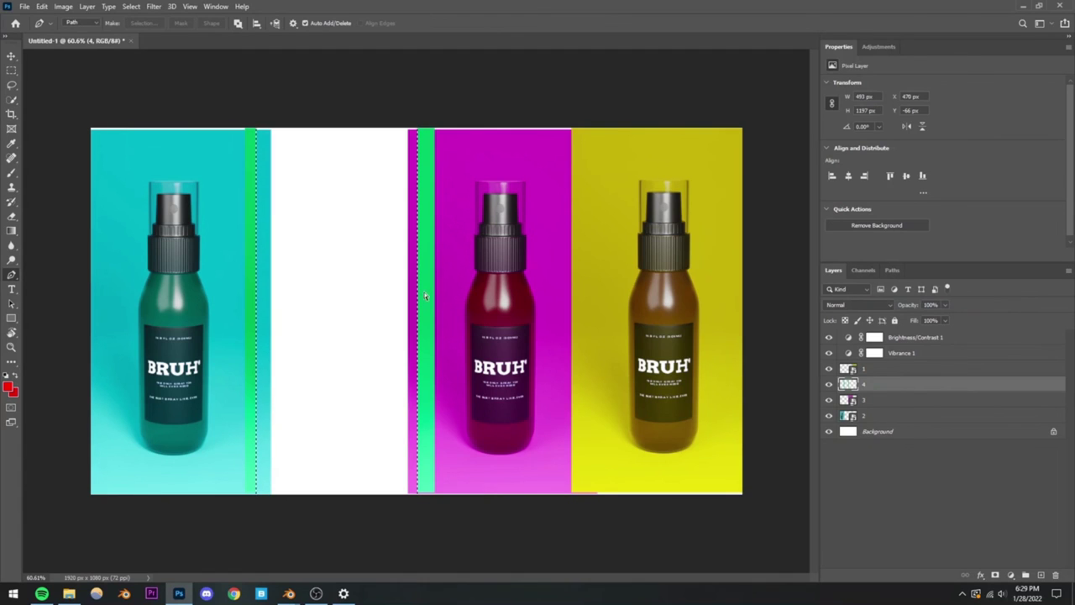
{"action": "key", "text": "ctrl+z"}
{"action": "key", "text": "ctrl+i"}
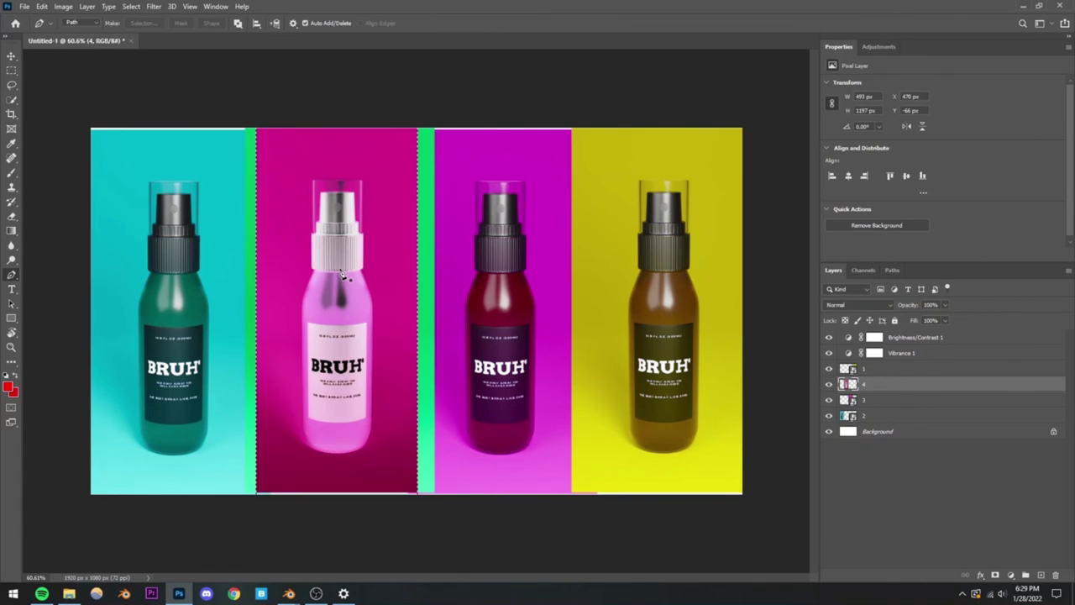
{"action": "key", "text": "ctrl+z"}
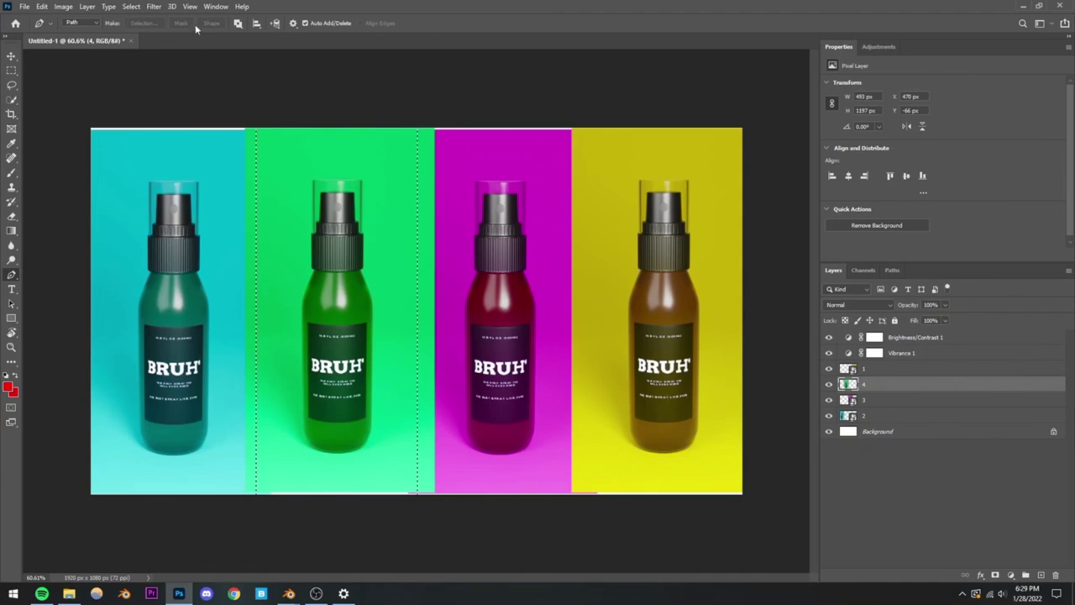
{"action": "right_click", "coordinate": [343, 205]}
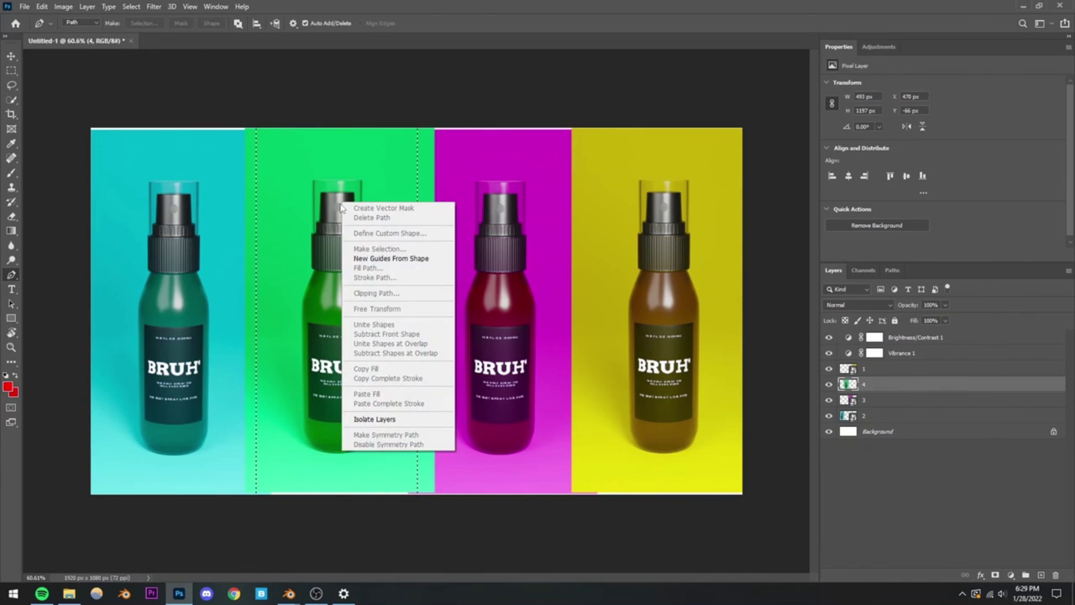
{"action": "key", "text": "Escape"}
Step: Invert the selection, delete the green side strips outside the traced area on layer 4, and deselect
{"action": "left_click", "coordinate": [132, 7]}
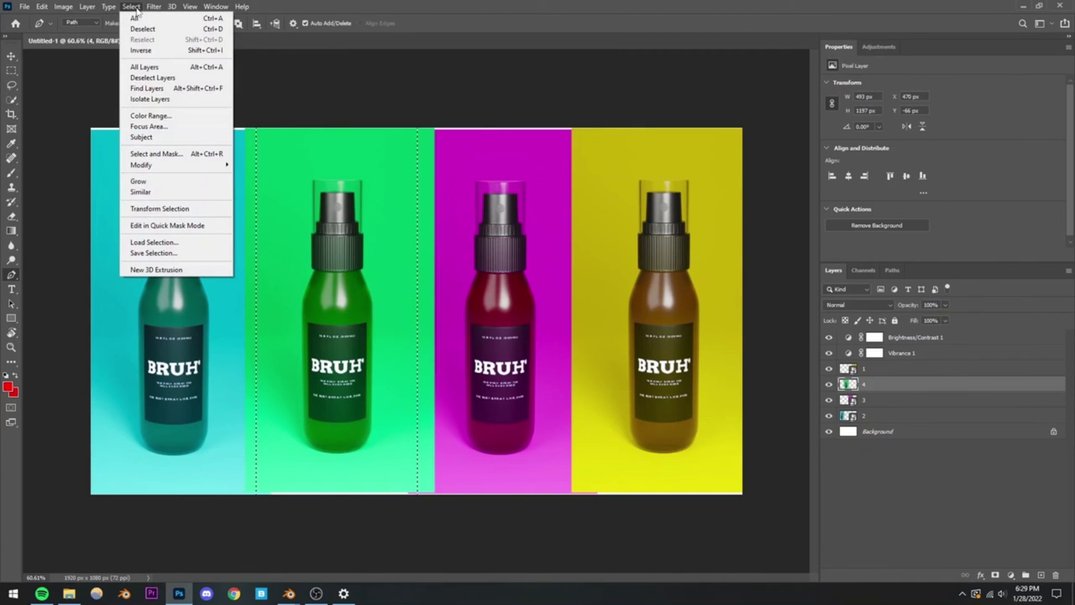
{"action": "left_click", "coordinate": [140, 50]}
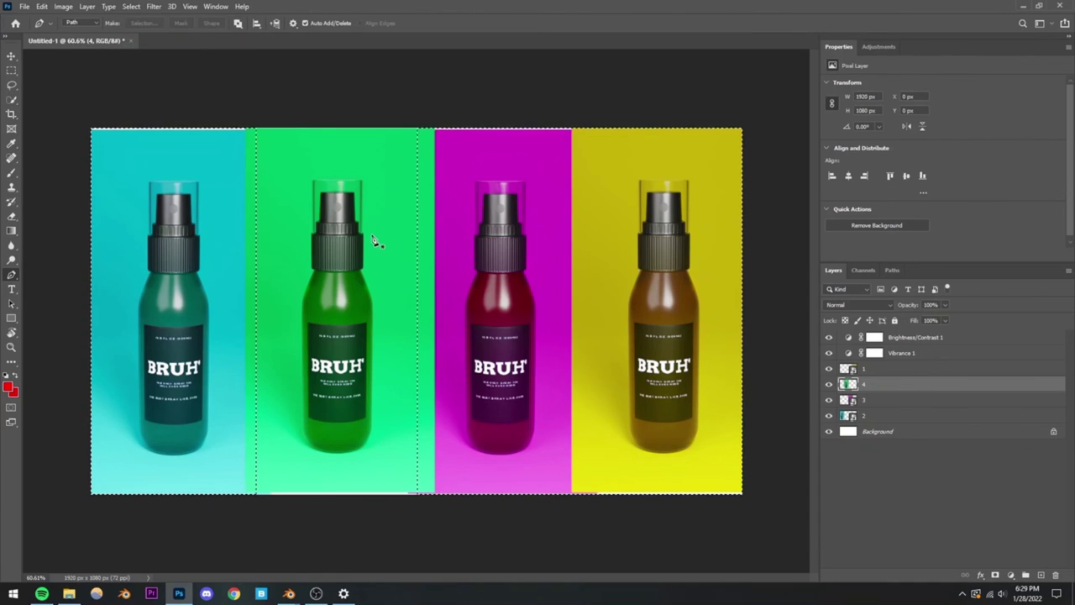
{"action": "key", "text": "ctrl+d"}
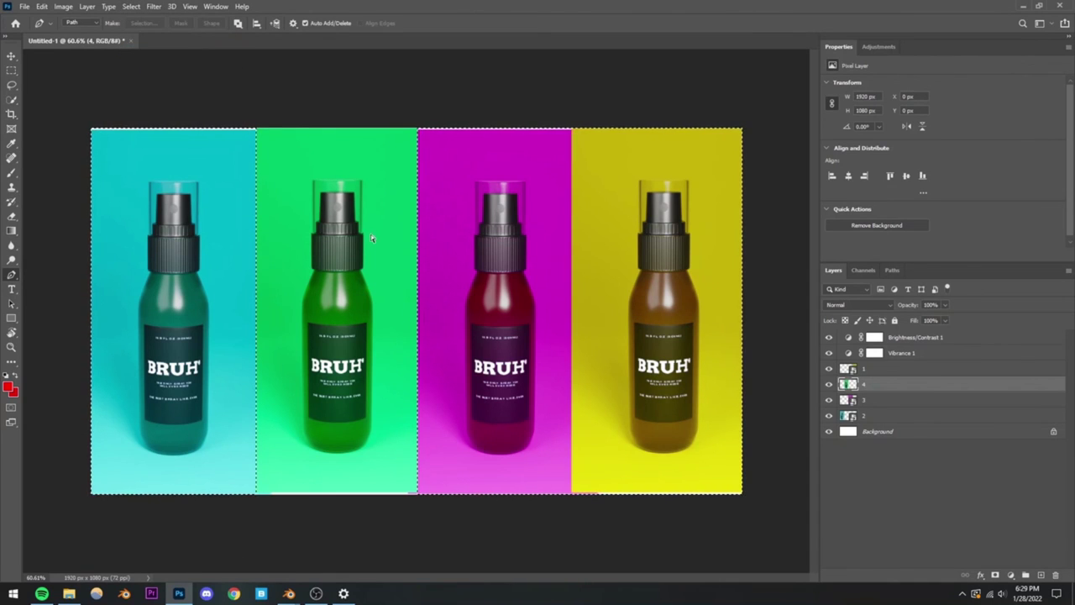
Step: Reduce the Vibrance 1 adjustment to vibrance +45 and saturation +6
{"action": "scroll", "coordinate": [353, 344], "scroll_direction": "down", "scroll_amount": 3, "text": "alt"}
{"action": "scroll", "coordinate": [436, 357], "scroll_direction": "up", "scroll_amount": 3, "text": "alt"}
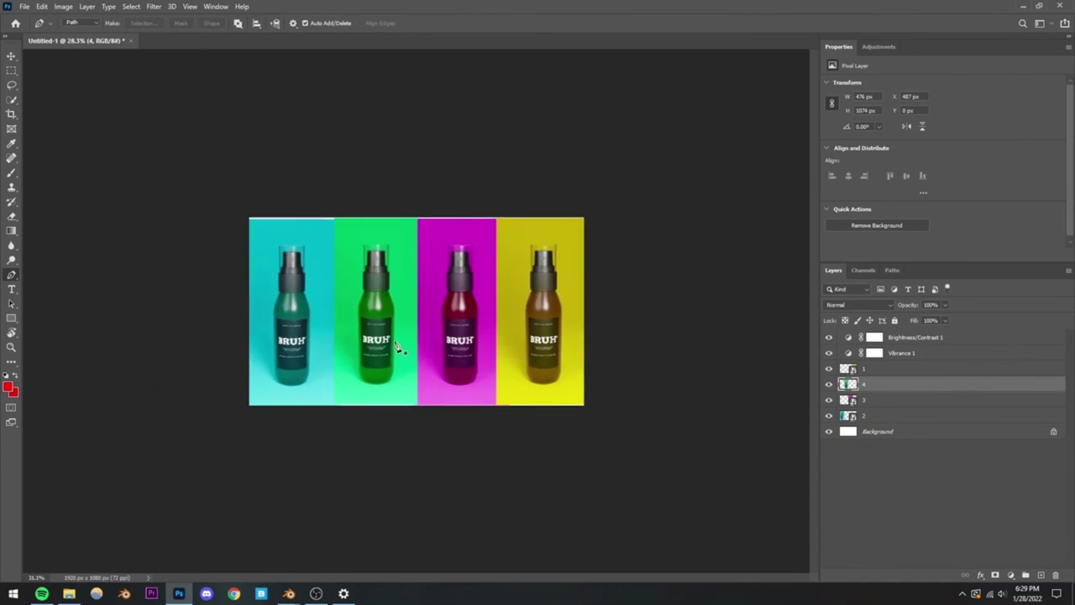
{"action": "scroll", "coordinate": [328, 317], "scroll_direction": "up", "scroll_amount": 1, "text": "alt"}
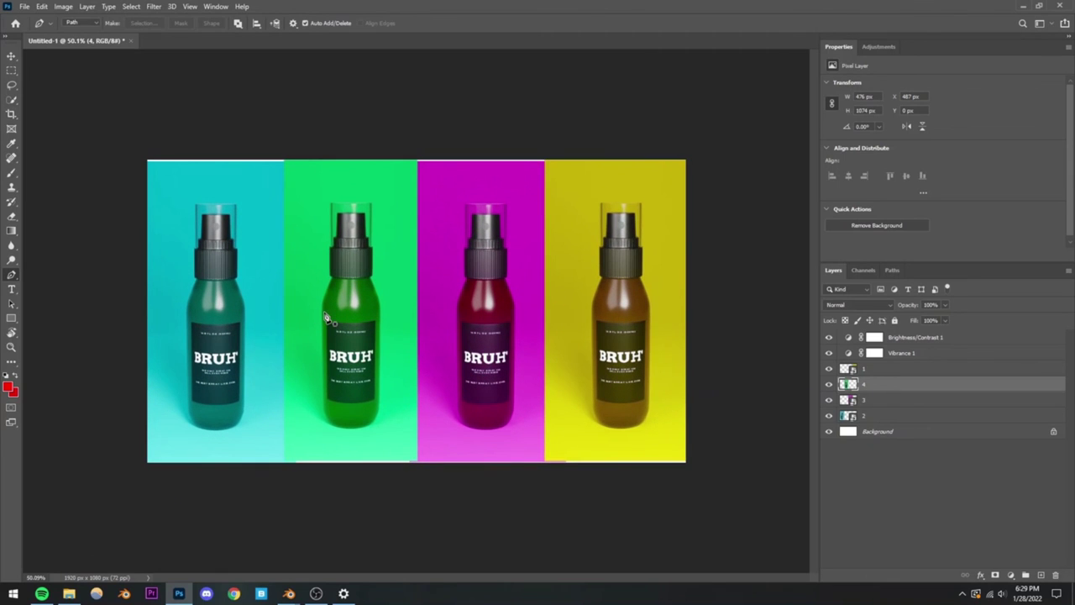
{"action": "left_click", "coordinate": [915, 354]}
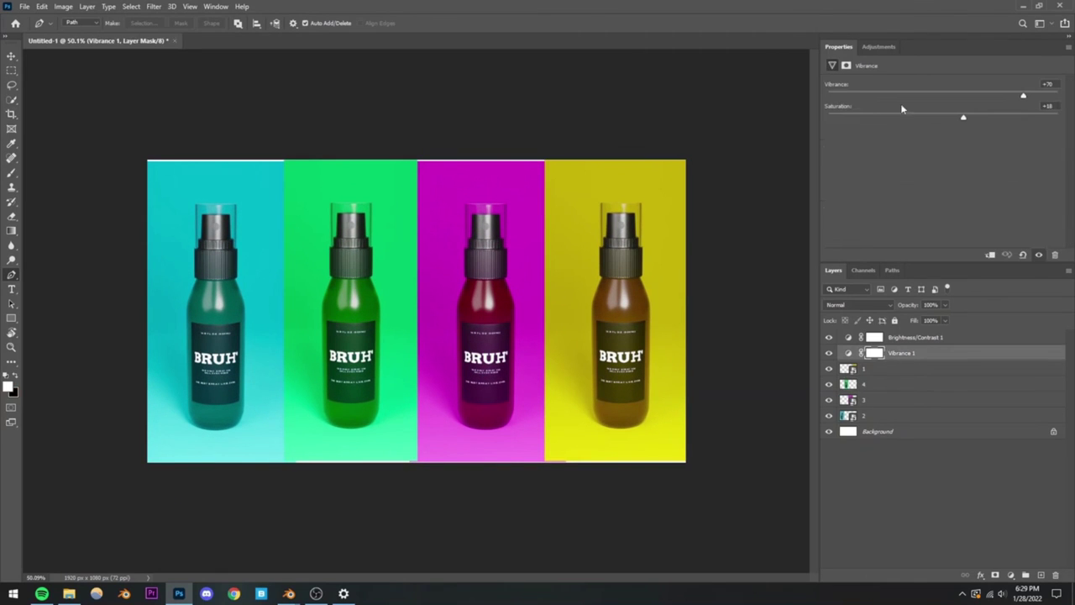
{"action": "left_click_drag", "start_coordinate": [1023, 98], "coordinate": [951, 121]}
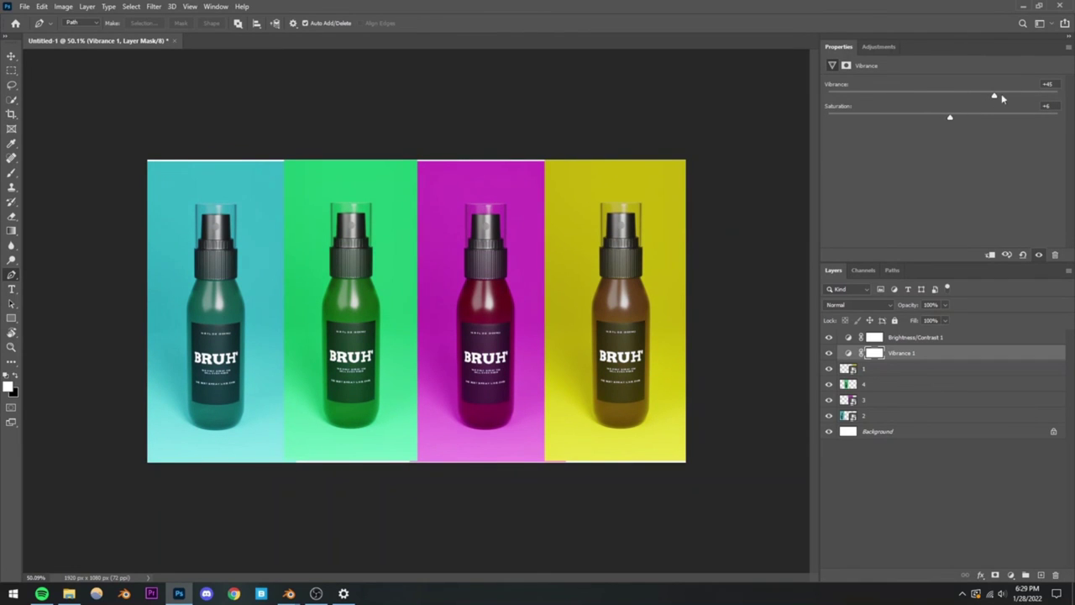
Step: Set the Brightness/Contrast 1 adjustment's brightness to 13
{"action": "left_click", "coordinate": [901, 337]}
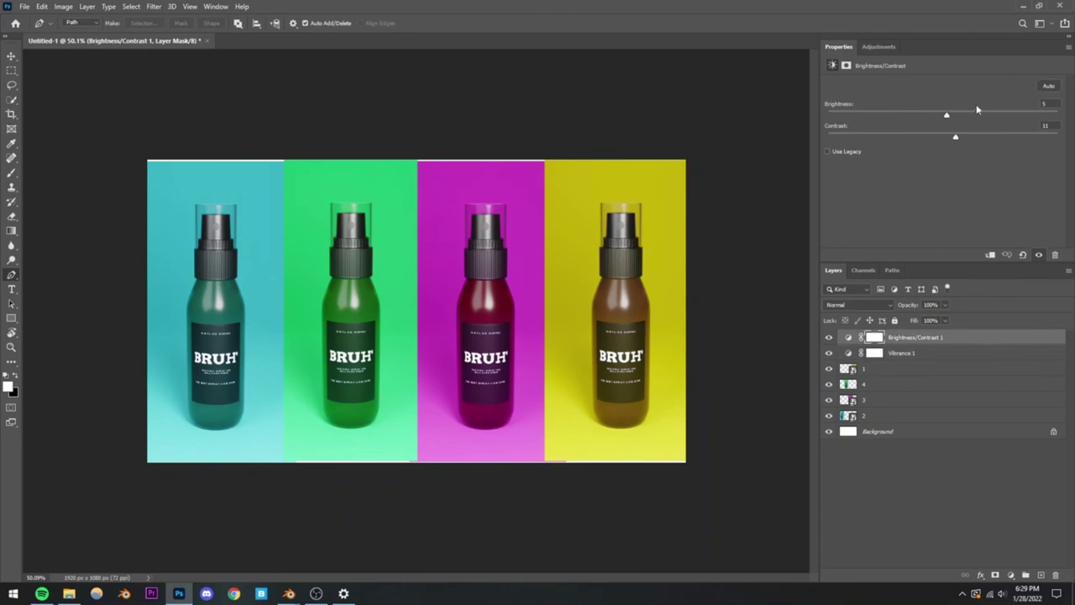
{"action": "left_click_drag", "start_coordinate": [947, 117], "coordinate": [964, 118]}
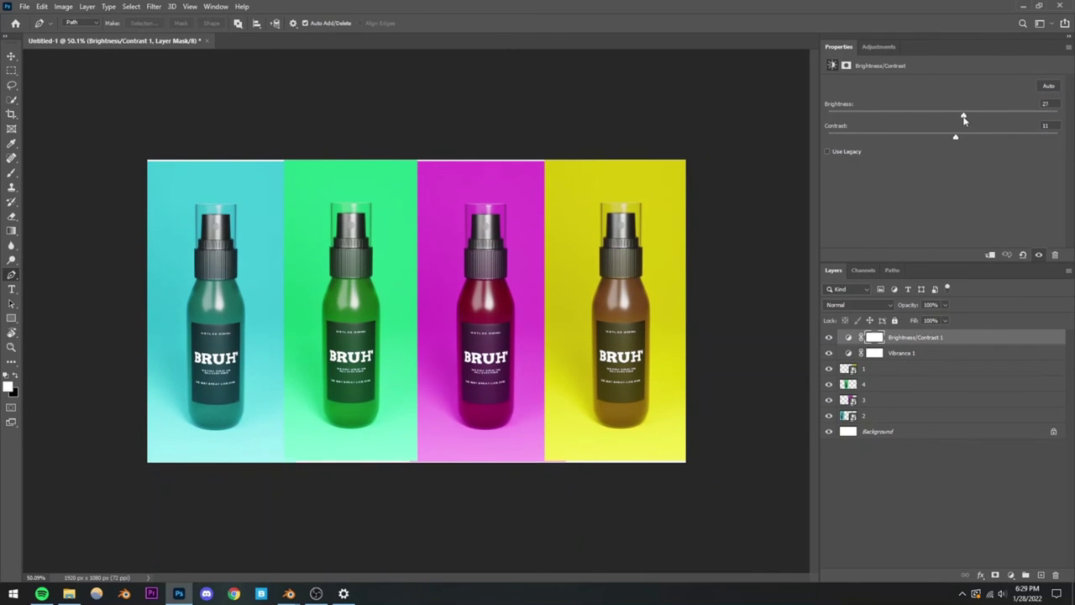
{"action": "scroll", "coordinate": [422, 361], "scroll_direction": "down", "scroll_amount": 3, "text": "alt"}
{"action": "scroll", "coordinate": [422, 361], "scroll_direction": "up", "scroll_amount": 3, "text": "alt"}
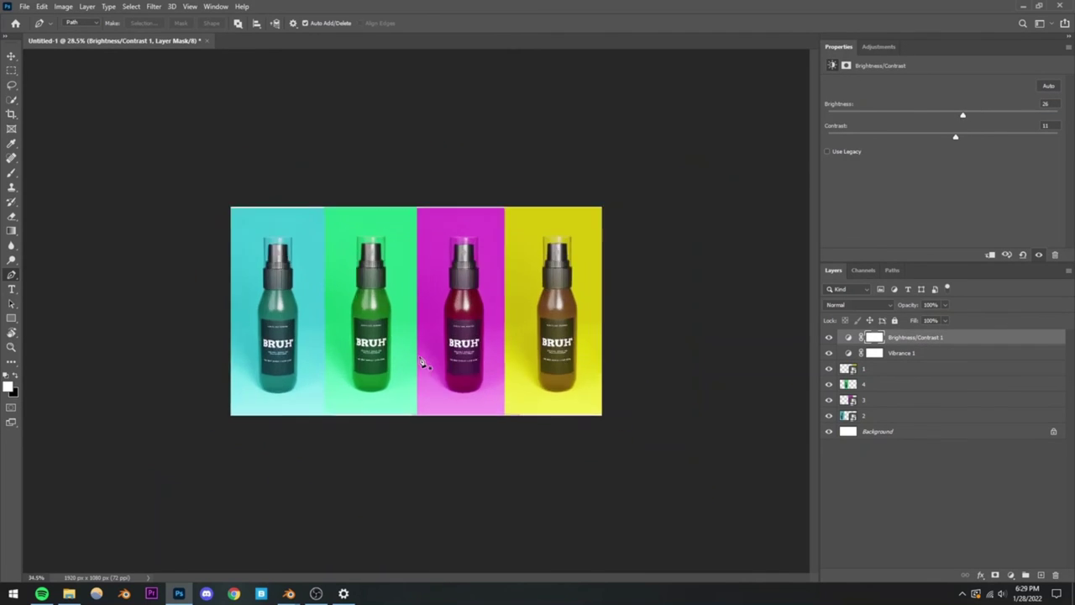
{"action": "scroll", "coordinate": [422, 361], "scroll_direction": "up", "scroll_amount": 1, "text": "alt"}
{"action": "scroll", "coordinate": [476, 336], "scroll_direction": "up", "scroll_amount": 2, "text": "alt"}
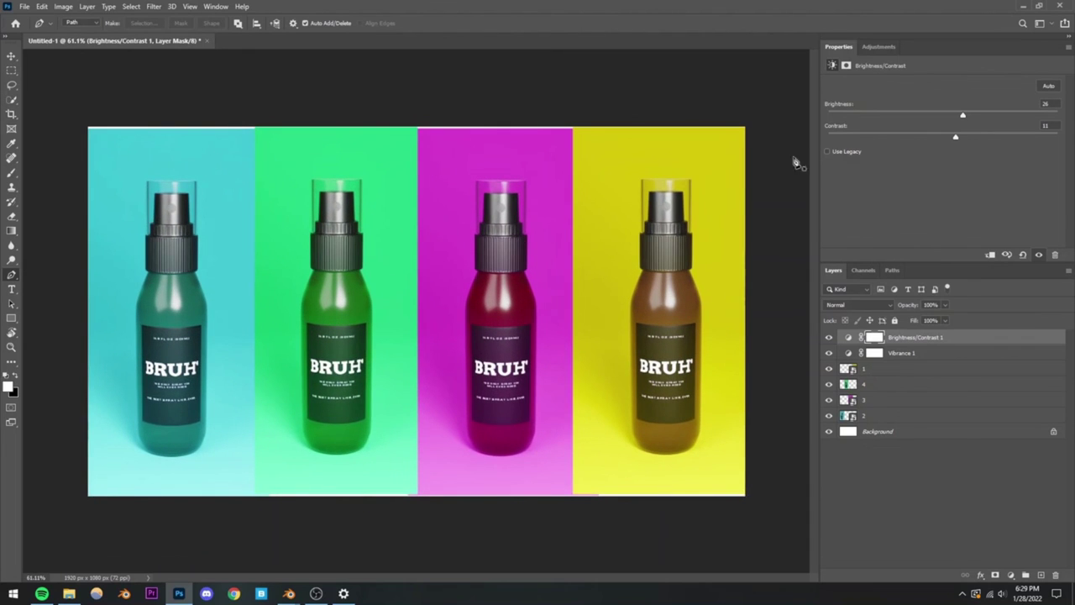
{"action": "left_click_drag", "start_coordinate": [963, 116], "coordinate": [953, 114]}
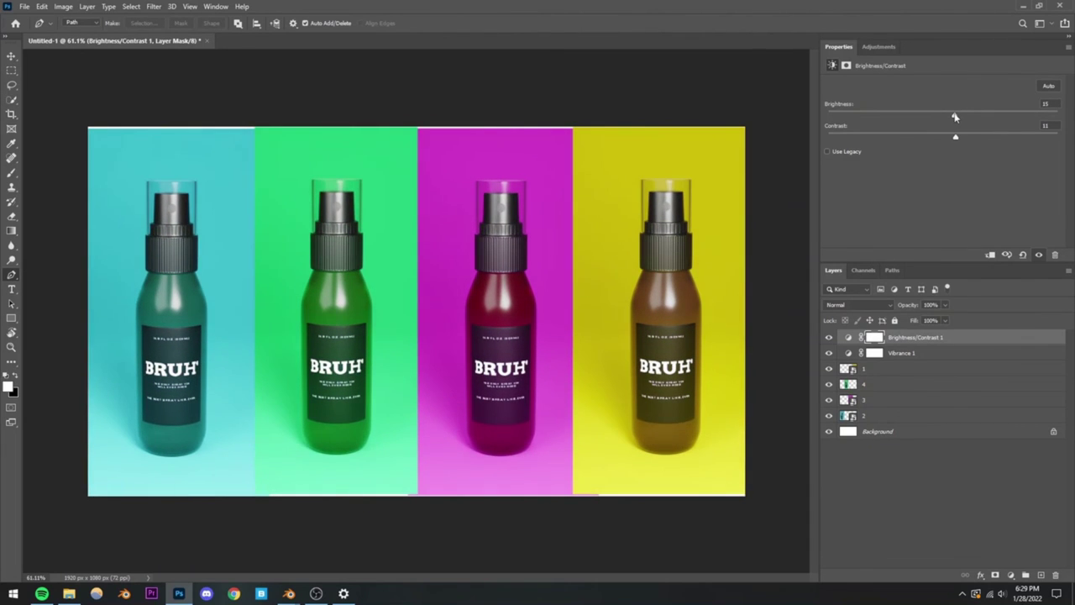
Step: Crop the canvas slightly inward at the original ratio to about 1804 x 1014 px, trimming the white slivers along the top and bottom edges
{"action": "left_click", "coordinate": [11, 114]}
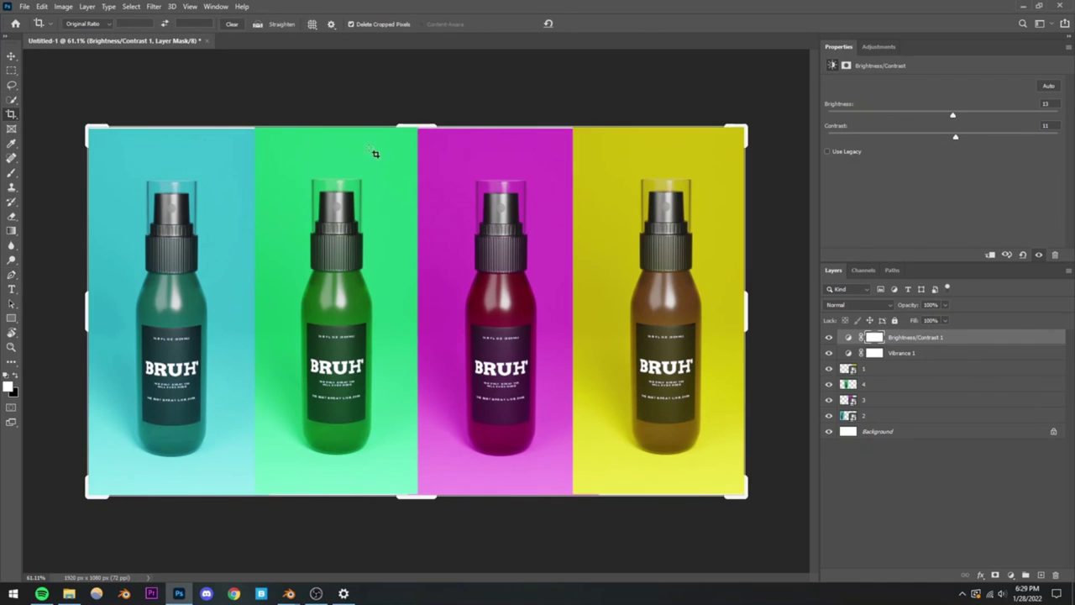
{"action": "left_click_drag", "start_coordinate": [436, 120], "coordinate": [424, 128]}
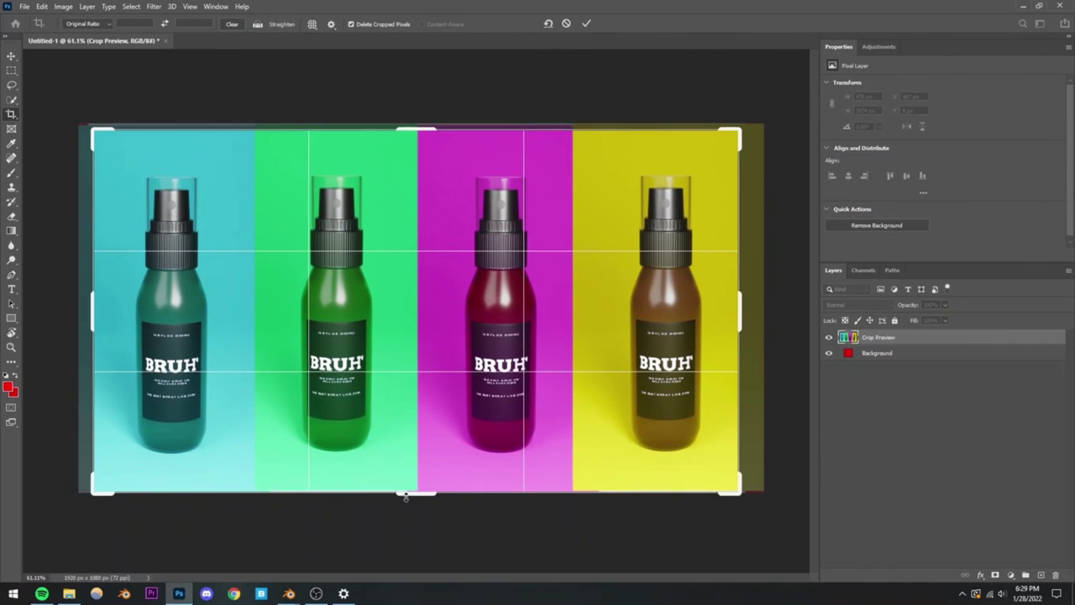
{"action": "left_click_drag", "start_coordinate": [410, 495], "coordinate": [412, 487]}
{"action": "left_click_drag", "start_coordinate": [412, 132], "coordinate": [413, 137]}
{"action": "left_click", "coordinate": [586, 26]}
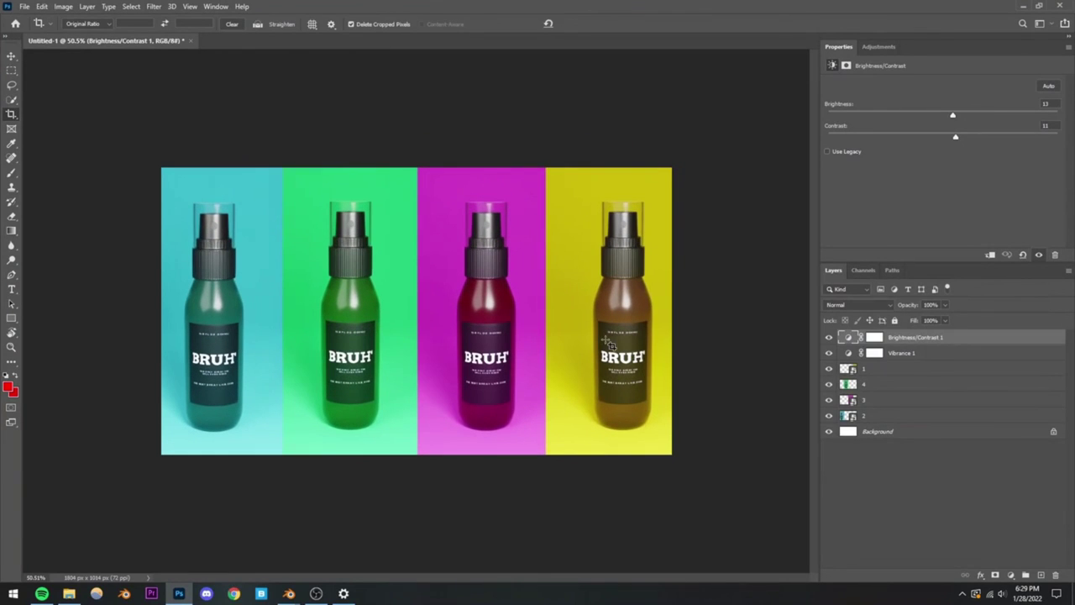
Step: Move the yellow bottle layer 1 slightly left so its bottle sits closer to the magenta panel
{"action": "key", "text": "v"}
{"action": "left_click_drag", "start_coordinate": [626, 342], "coordinate": [610, 343]}
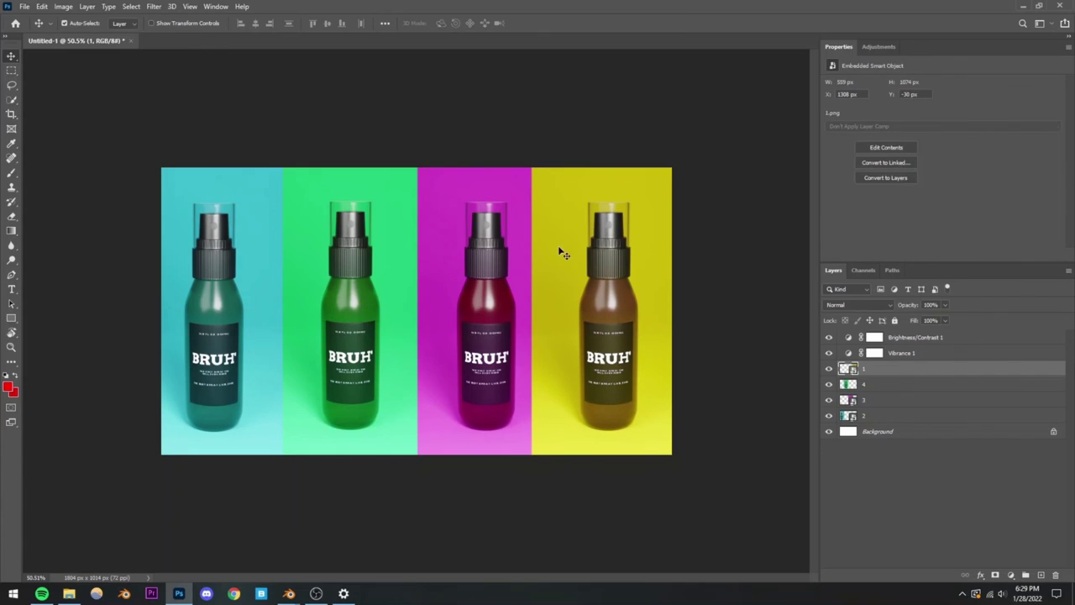
Step: Trim the yellow layer's strip overlapping the magenta panel by tracing it with the Pen tool as a selection, rasterizing layer 1 and deleting it
{"action": "key", "text": "p"}
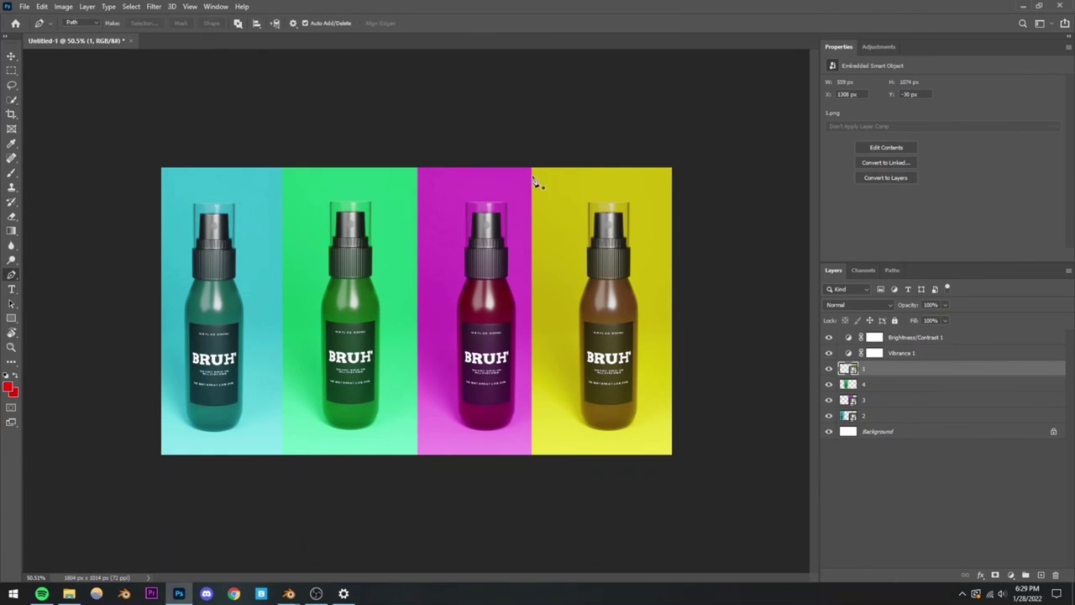
{"action": "left_click", "coordinate": [547, 163]}
{"action": "left_click_drag", "start_coordinate": [546, 468], "coordinate": [515, 485]}
{"action": "left_click", "coordinate": [510, 114]}
{"action": "left_click", "coordinate": [546, 163]}
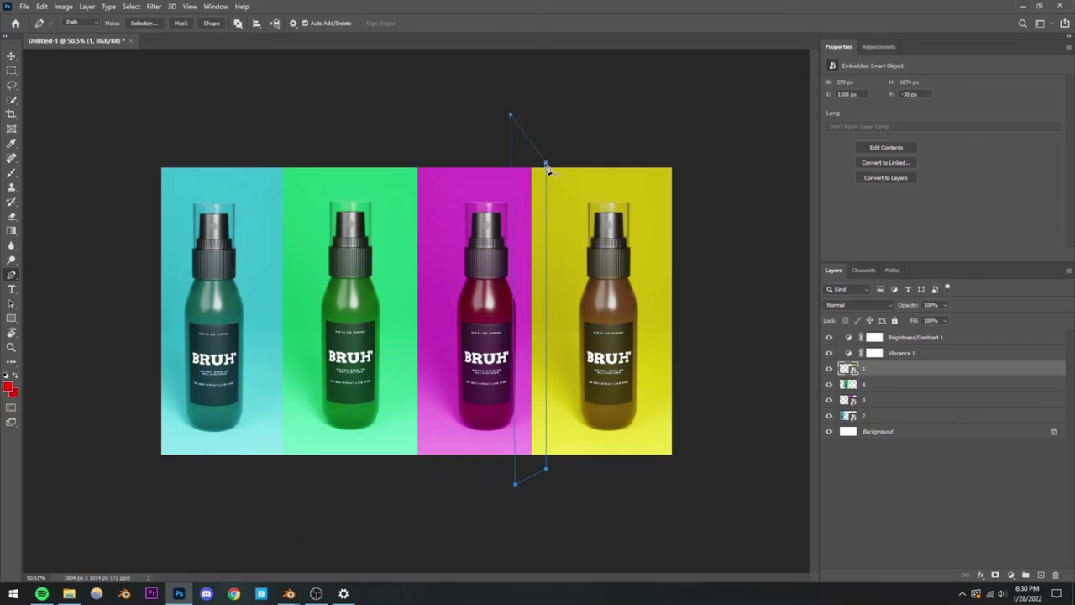
{"action": "right_click", "coordinate": [536, 269]}
{"action": "left_click", "coordinate": [555, 316]}
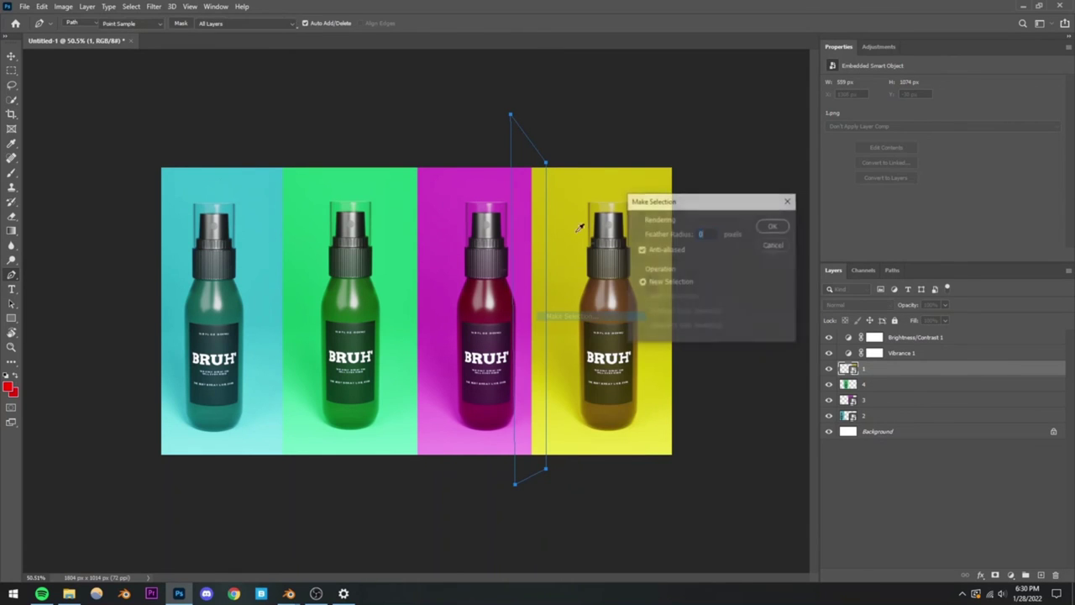
{"action": "left_click", "coordinate": [773, 225]}
{"action": "right_click", "coordinate": [870, 370]}
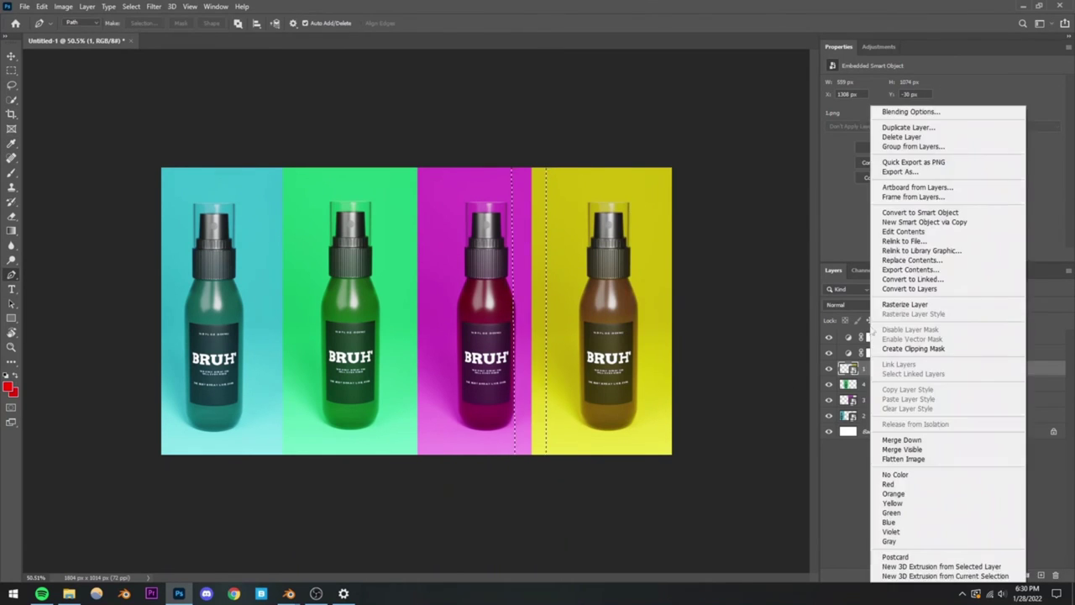
{"action": "left_click", "coordinate": [892, 305]}
{"action": "key", "text": "Delete"}
{"action": "key", "text": "ctrl+d"}
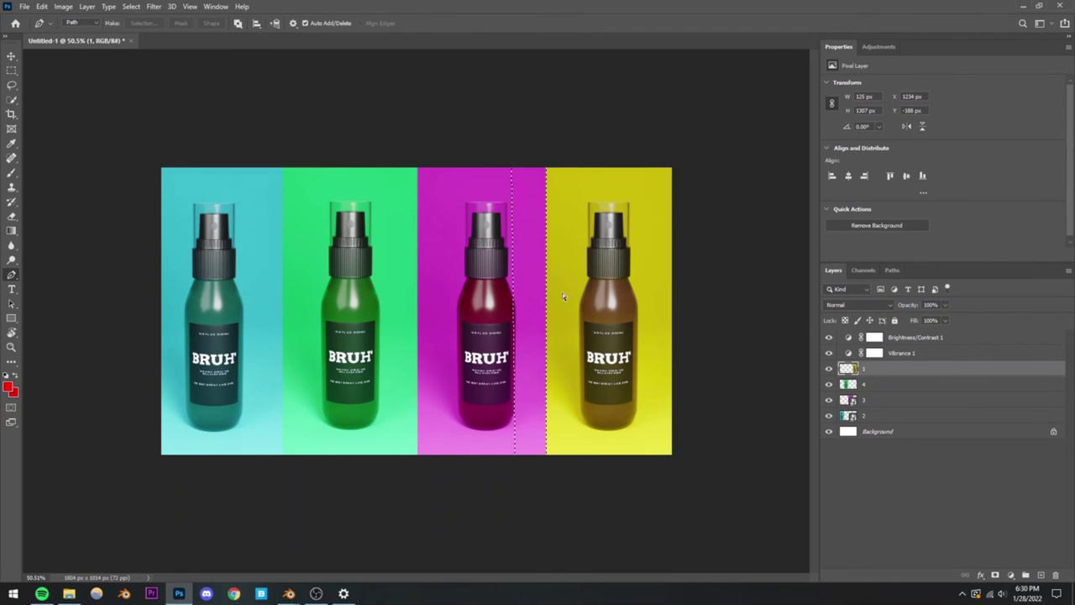
Step: Shift the cyan bottle layer 2 slightly right to centre the bottle in its panel, leaving no layer selected
{"action": "scroll", "coordinate": [412, 355], "scroll_direction": "down", "scroll_amount": 5, "text": "alt"}
{"action": "scroll", "coordinate": [413, 356], "scroll_direction": "up", "scroll_amount": 5, "text": "alt"}
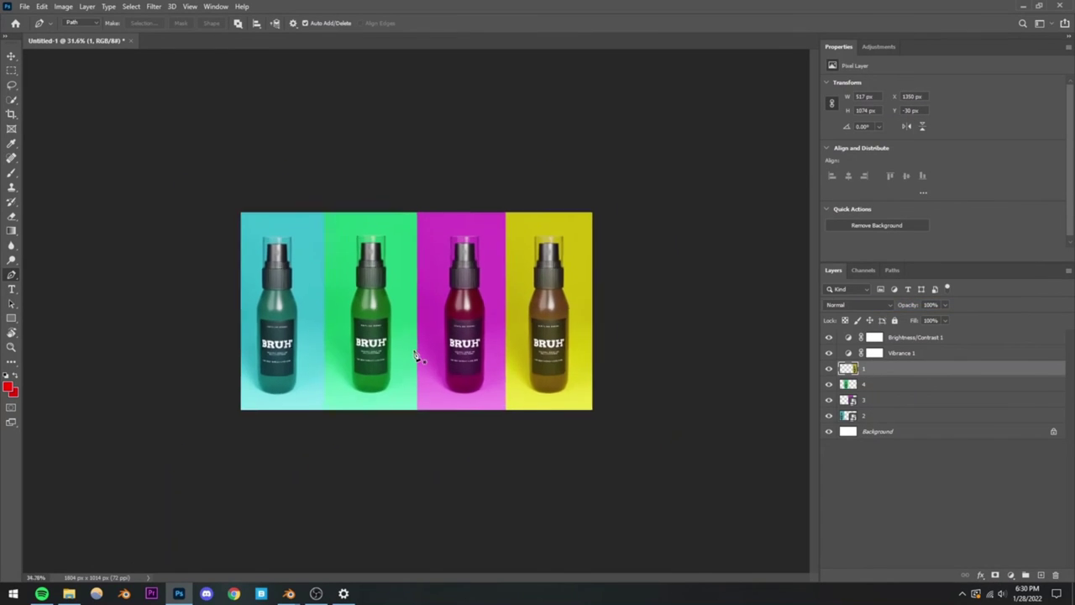
{"action": "key", "text": "v"}
{"action": "left_click_drag", "start_coordinate": [241, 337], "coordinate": [246, 336]}
{"action": "scroll", "coordinate": [341, 312], "scroll_direction": "down", "scroll_amount": 4, "text": "alt"}
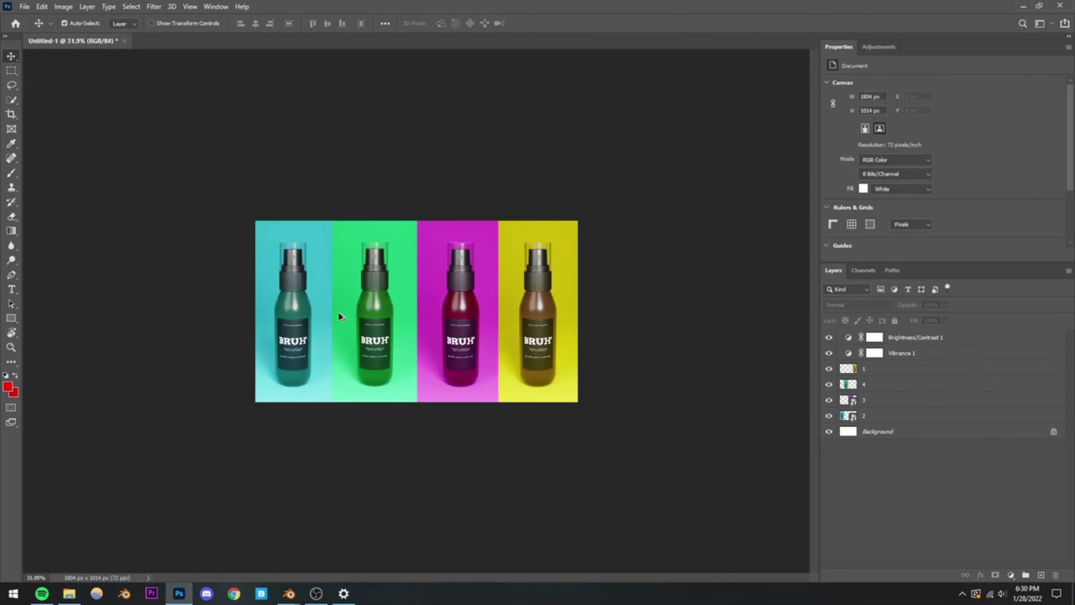
{"action": "scroll", "coordinate": [368, 352], "scroll_direction": "up", "scroll_amount": 3, "text": "alt"}
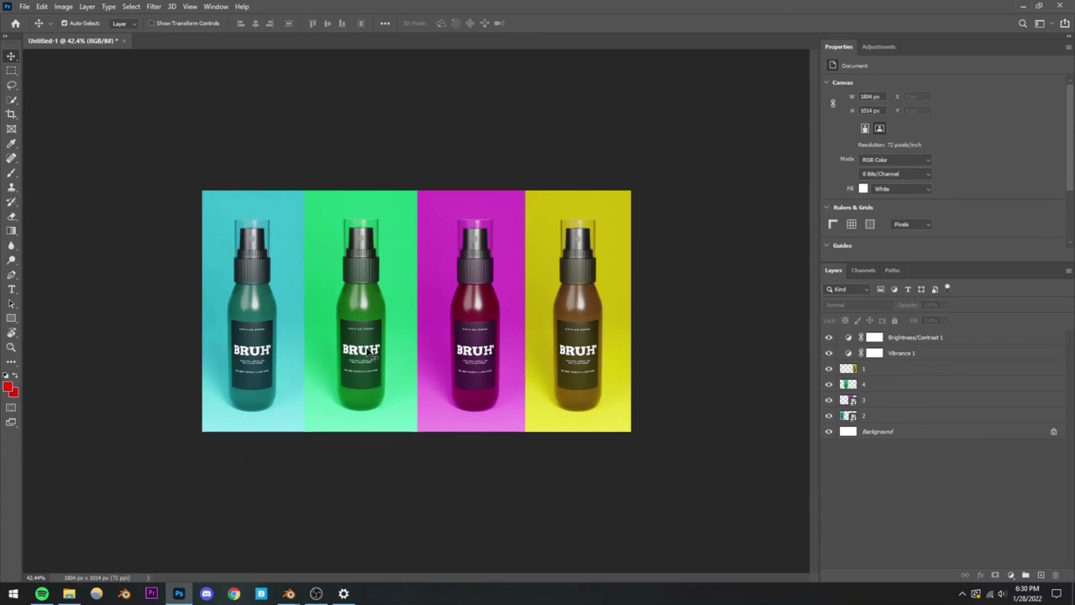
Step: Quick-export the four-panel image as a PNG named thumb in the Blender 12 - Spray Bottle folder
{"action": "left_click", "coordinate": [25, 7]}
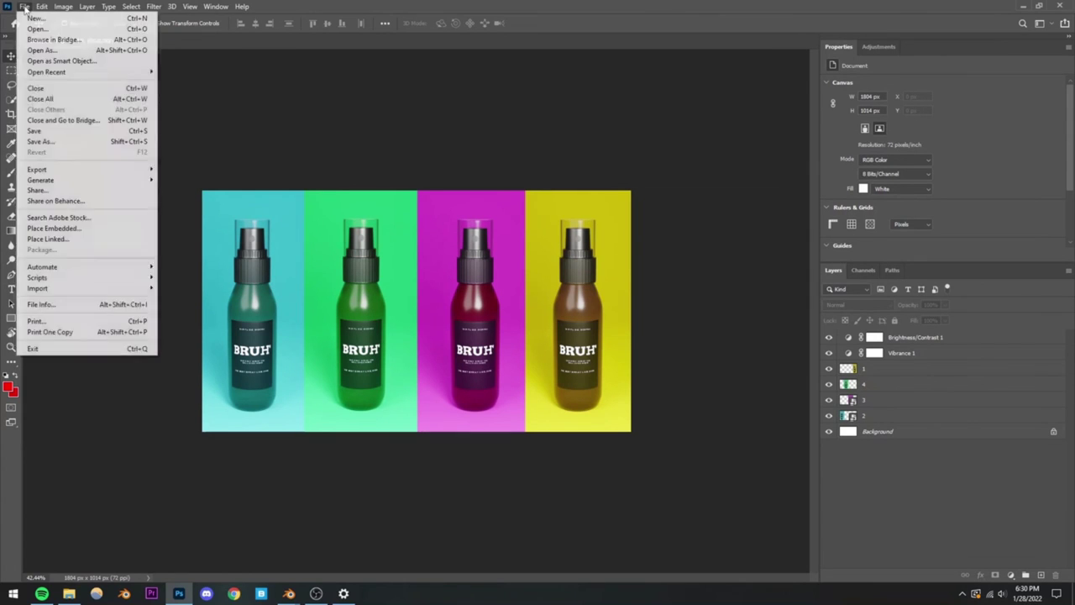
{"action": "mouse_move", "coordinate": [67, 171]}
{"action": "left_click", "coordinate": [221, 171]}
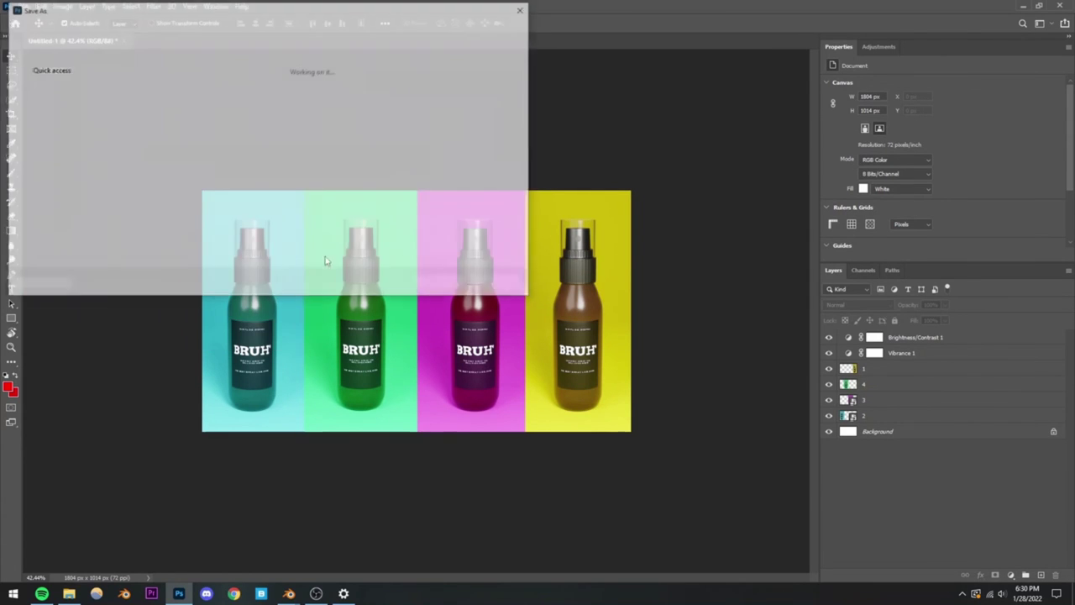
{"action": "left_click", "coordinate": [50, 181]}
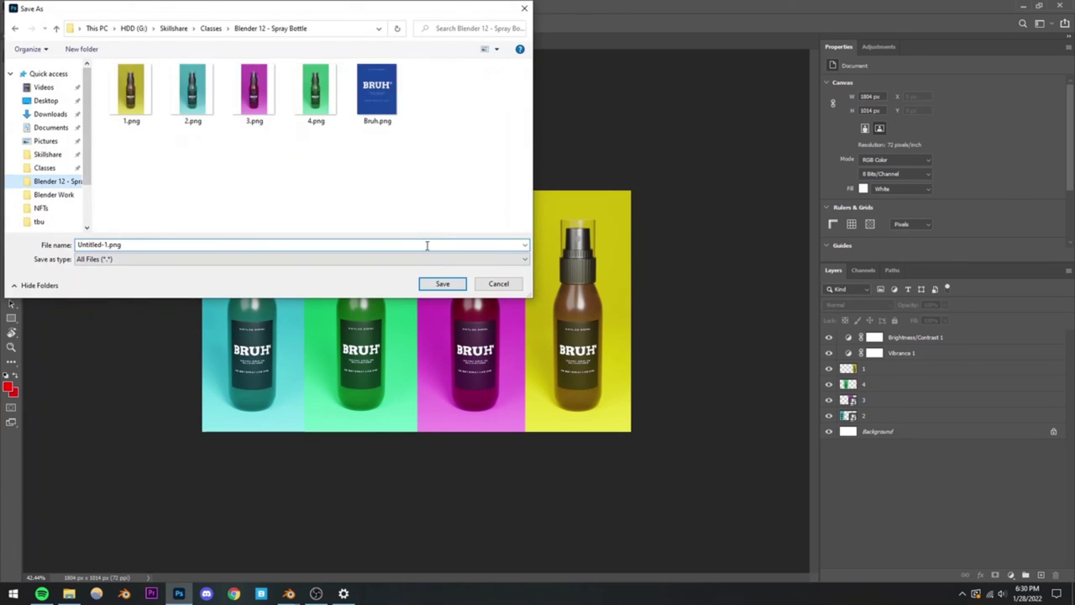
{"action": "left_click", "coordinate": [169, 246]}
{"action": "type", "text": "thumbnail"}
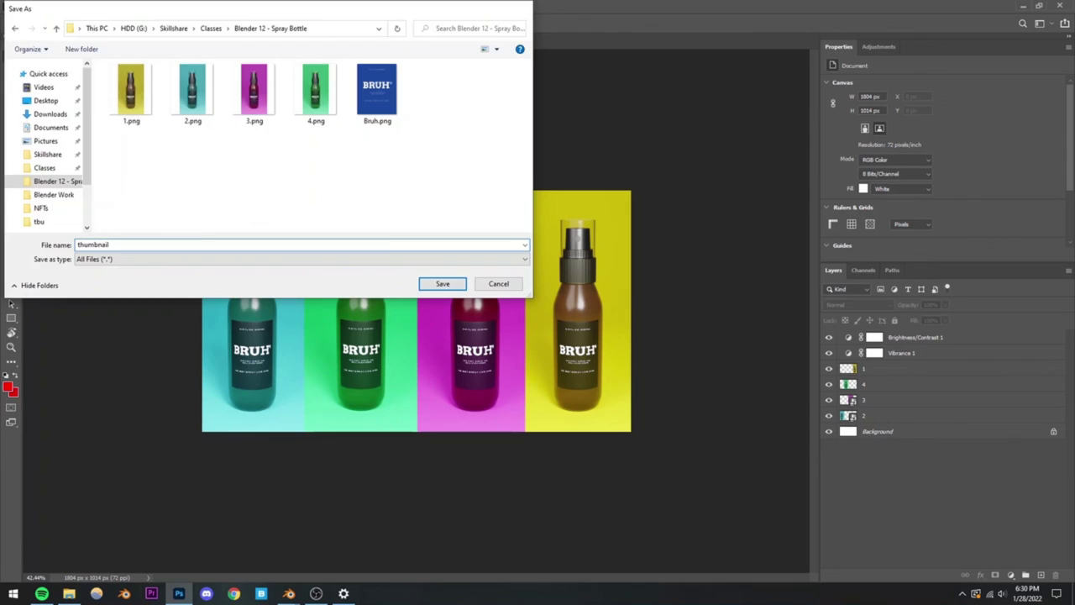
{"action": "key", "text": "Return"}
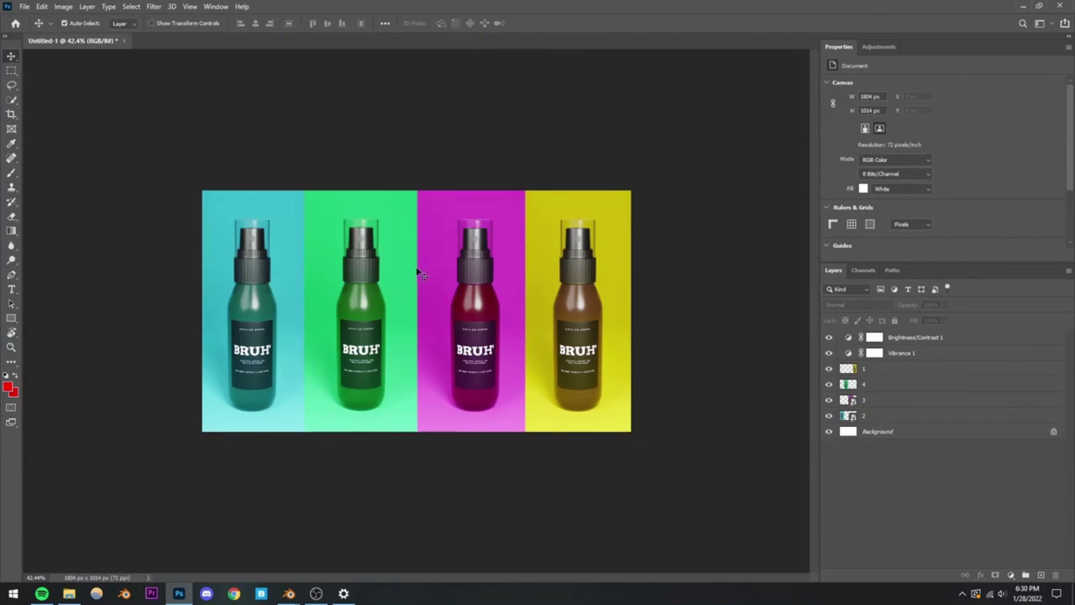
{"action": "key", "text": "ctrl+s"}
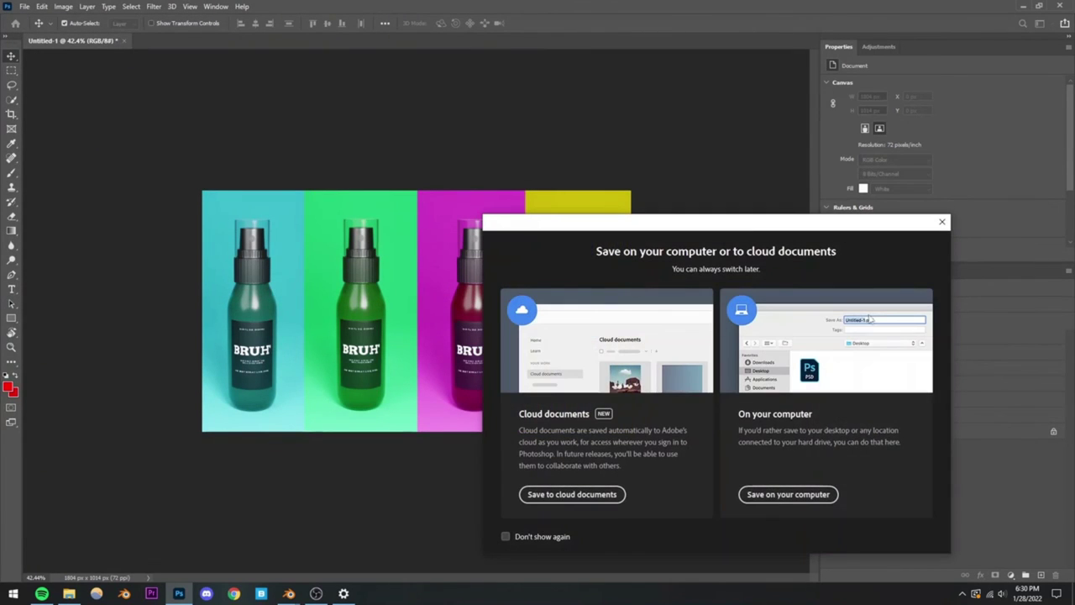
{"action": "left_click", "coordinate": [942, 223]}
Step: Switch to Blender's spray bottle scene, set the main viewport to solid shading, and slightly adjust the camera view
{"action": "mouse_move", "coordinate": [289, 593]}
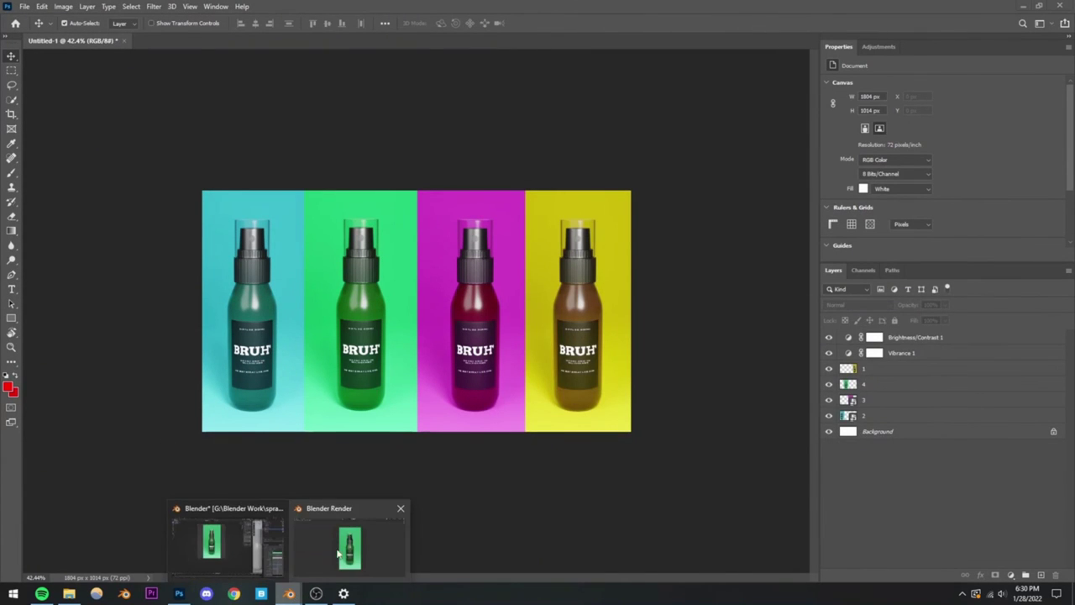
{"action": "left_click", "coordinate": [258, 541]}
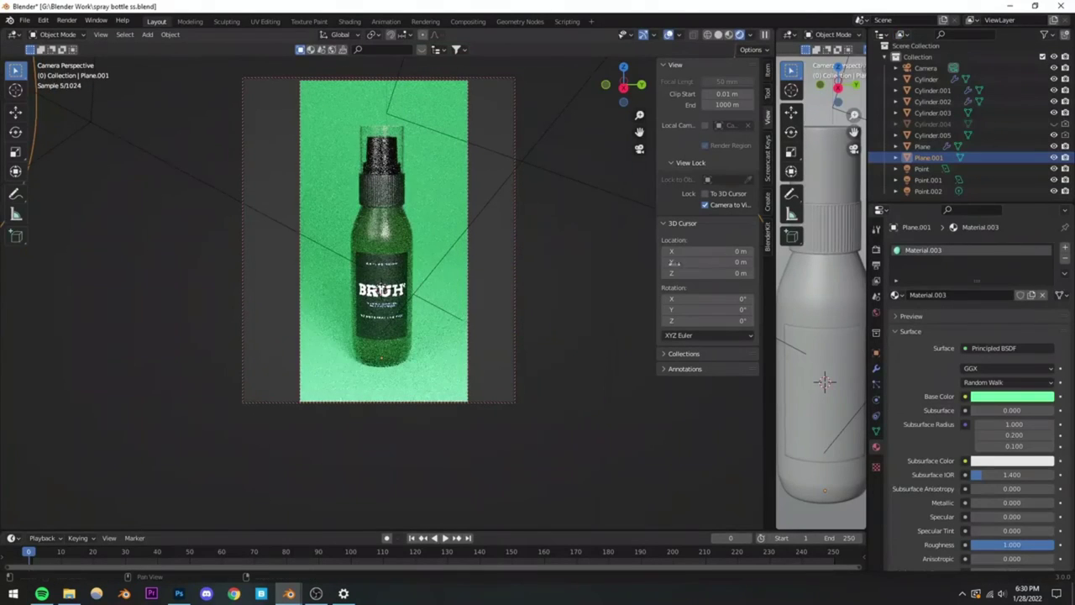
{"action": "left_click", "coordinate": [731, 34]}
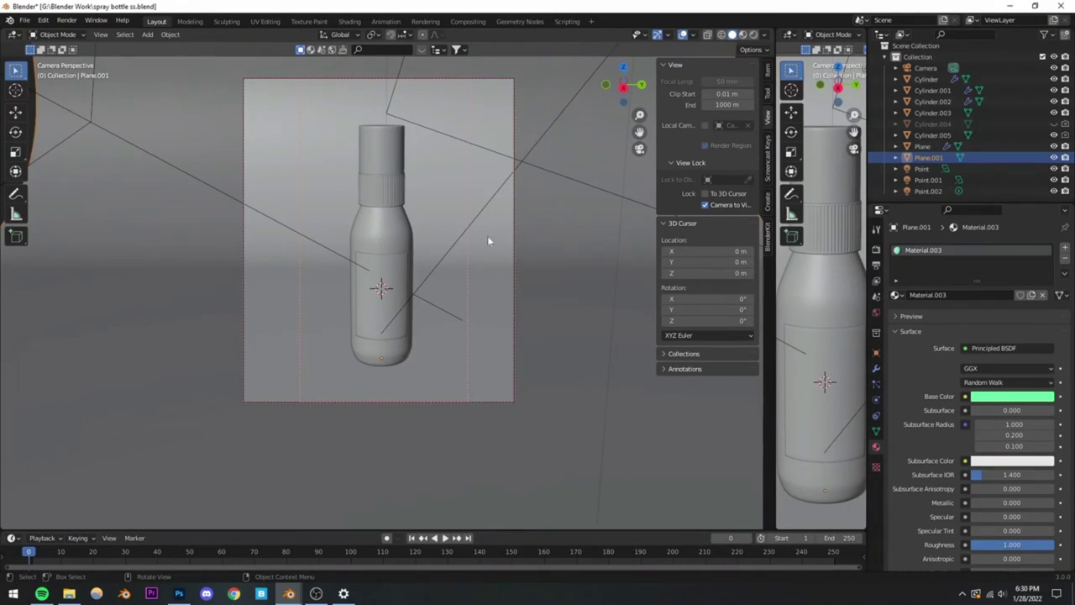
{"action": "middle_click_drag", "start_coordinate": [487, 236], "coordinate": [369, 265]}
{"action": "scroll", "coordinate": [389, 250], "scroll_direction": "up", "scroll_amount": 6}
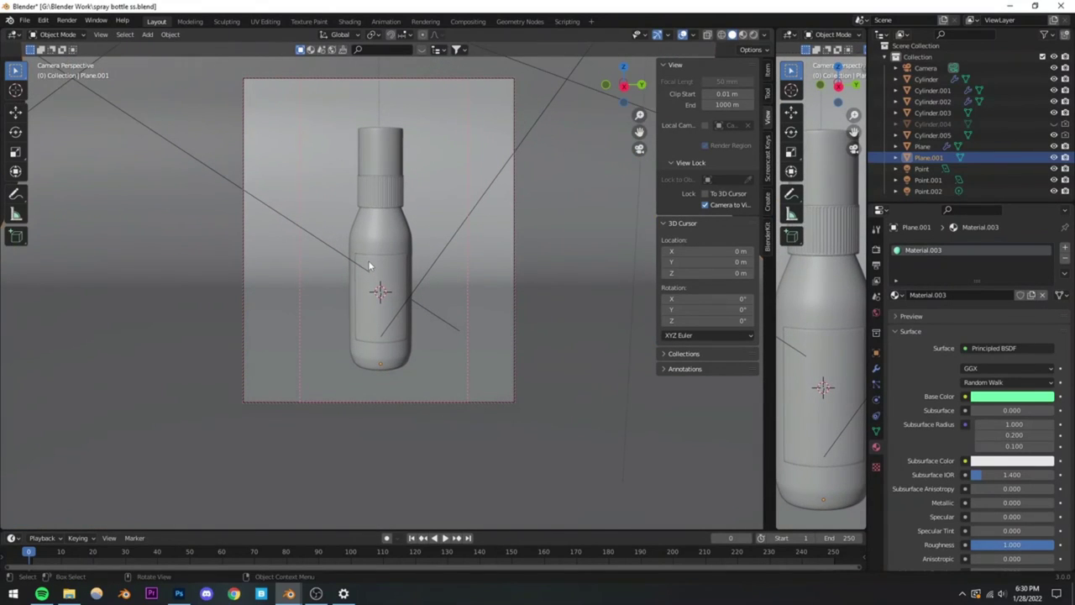